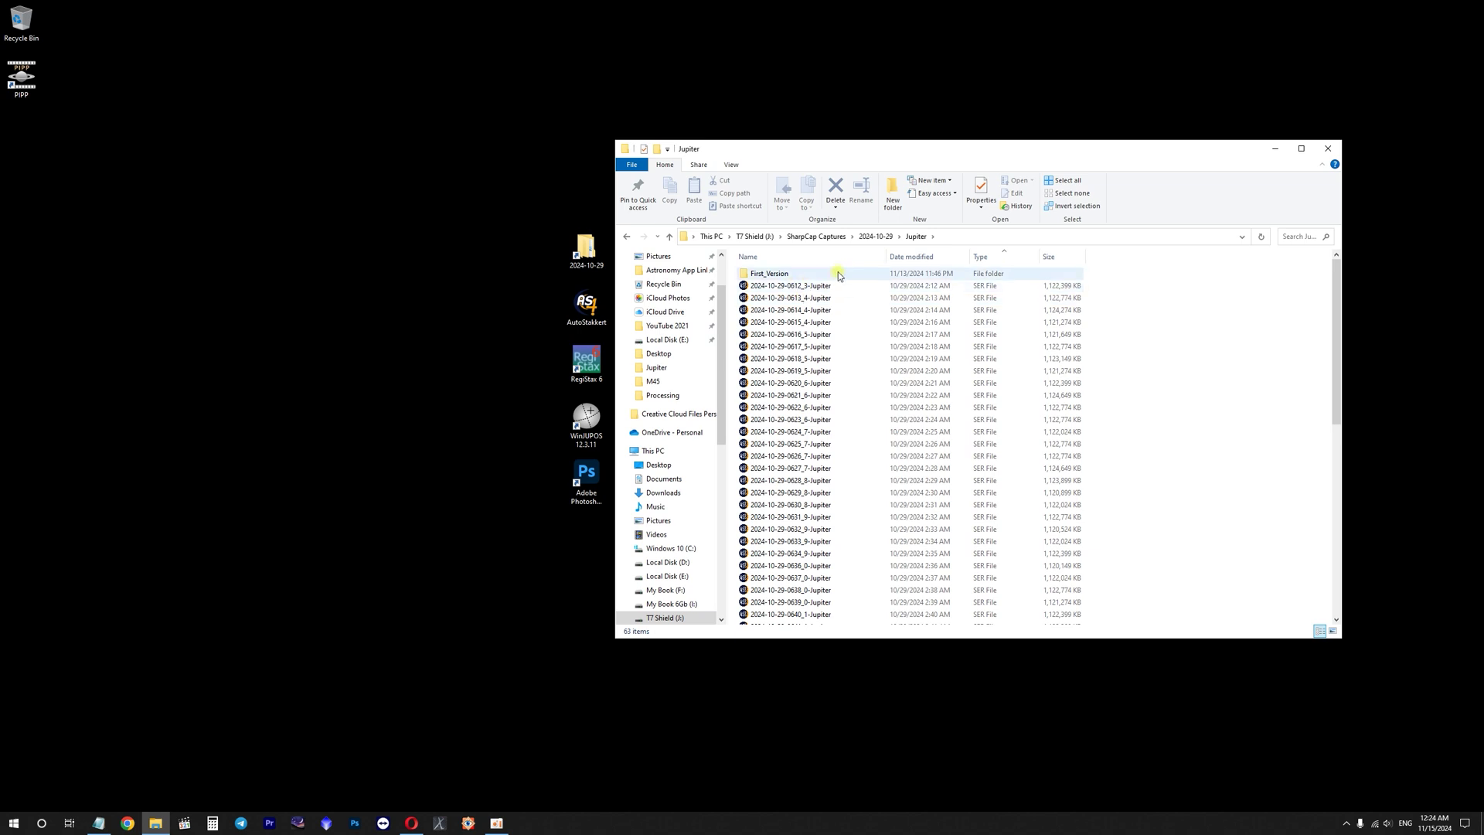
pyautogui.click(877, 236)
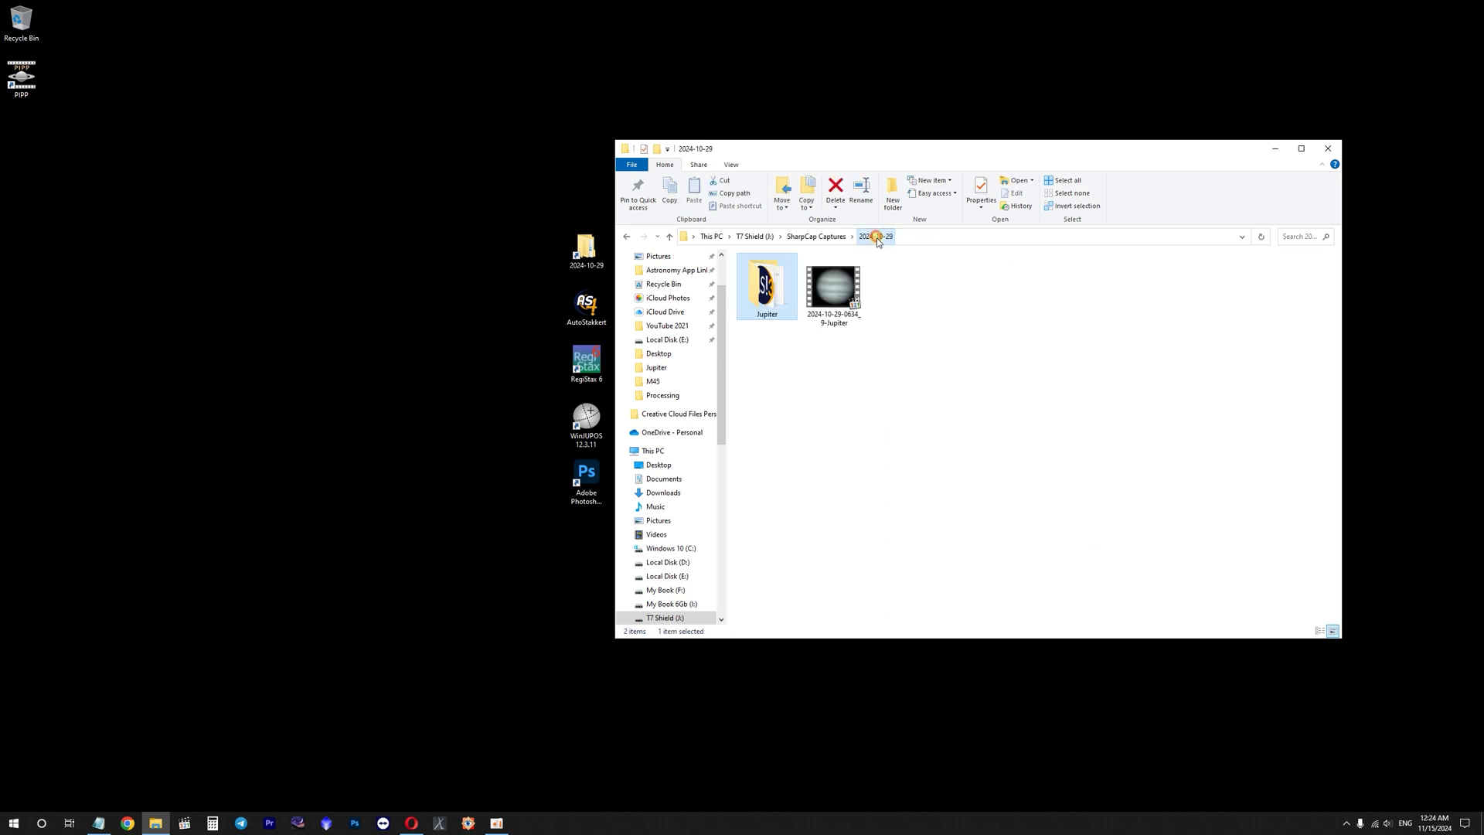
pyautogui.click(1019, 358)
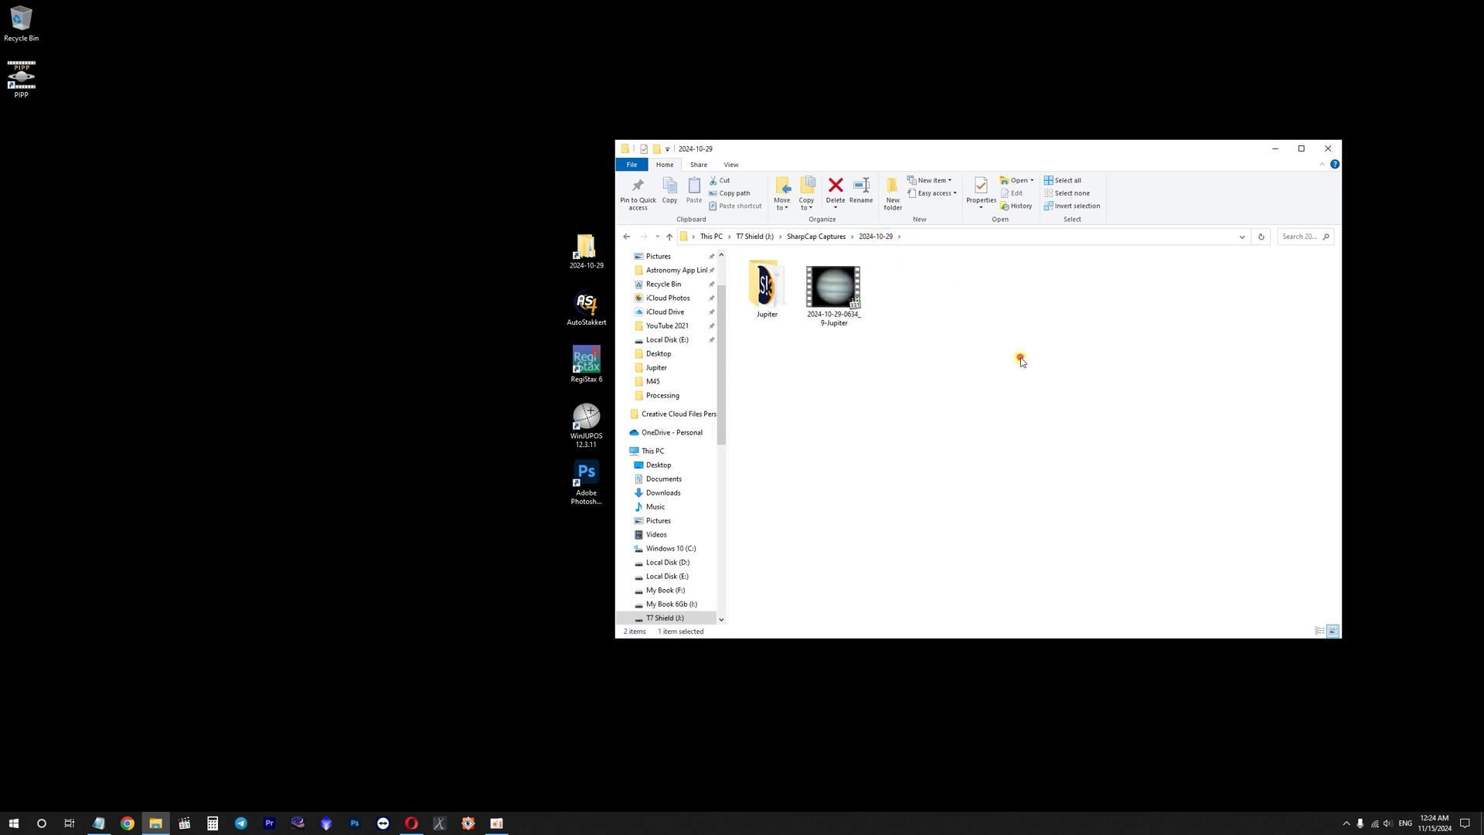
pyautogui.click(834, 289)
pyautogui.doubleClick(836, 307)
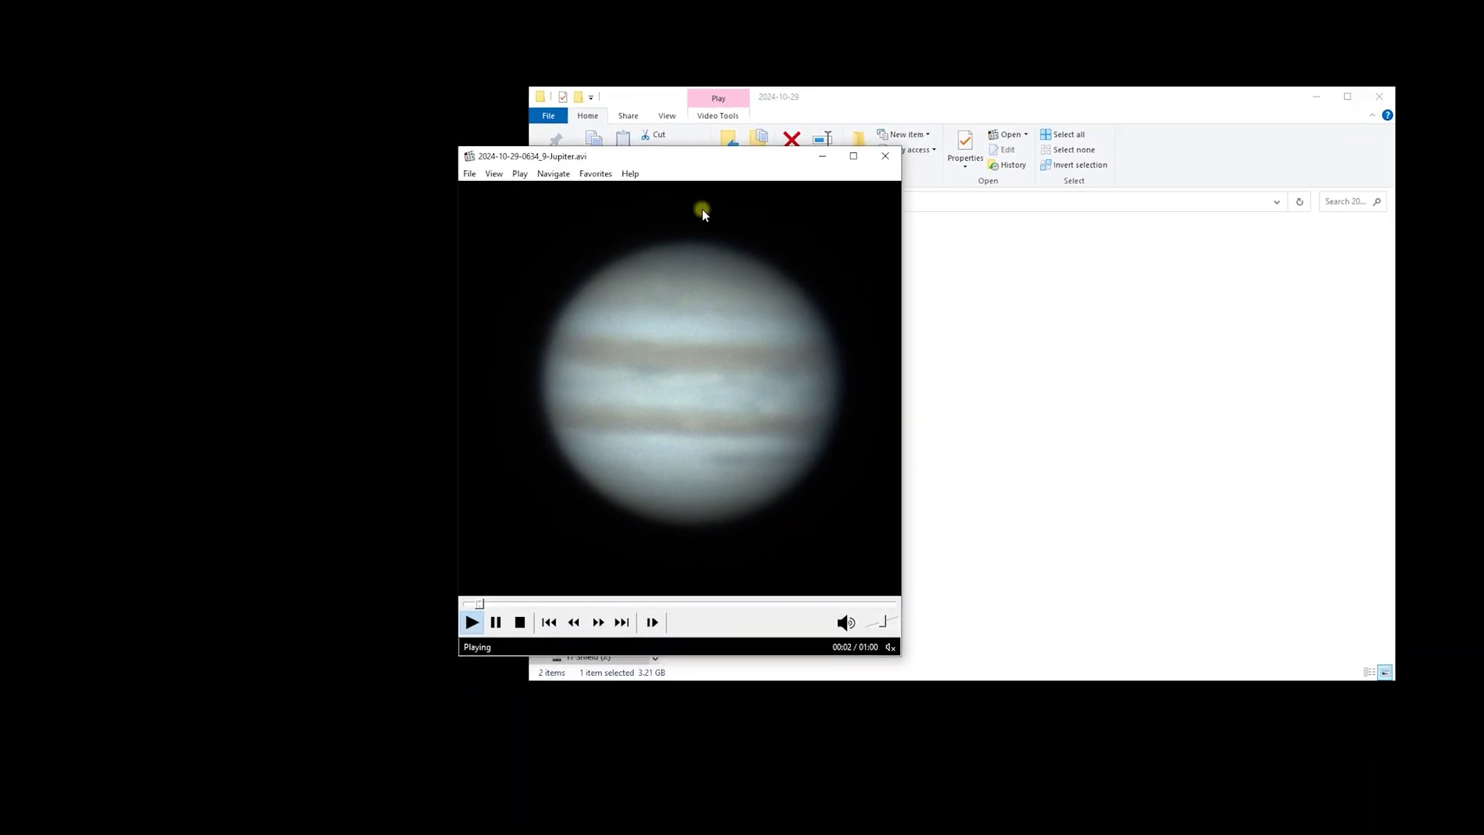
pyautogui.moveTo(754, 193); pyautogui.dragTo(859, 214)
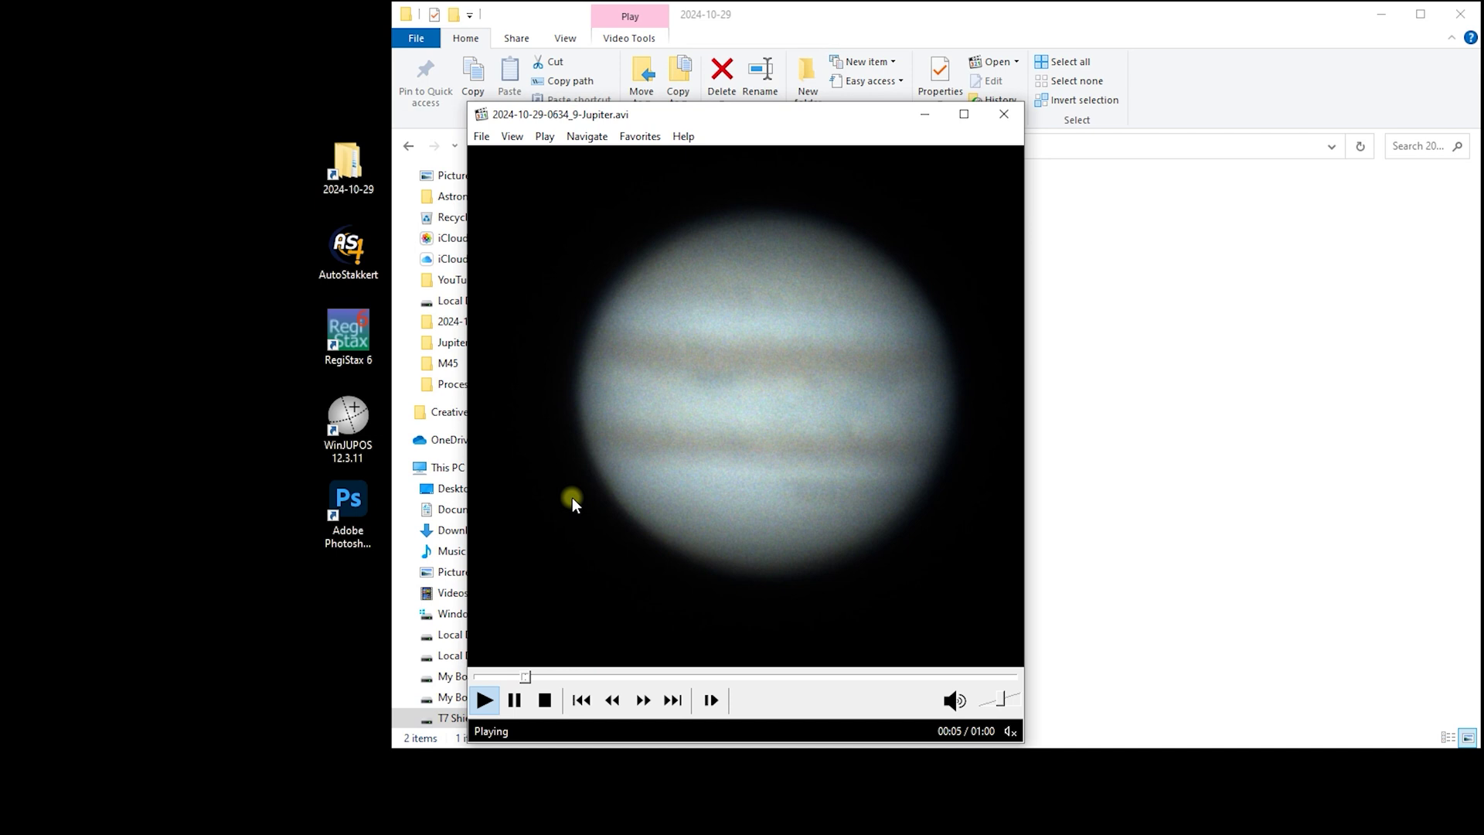
# - Skim through the Jupiter video at several points of its timeline and close the player
pyautogui.click(642, 699)
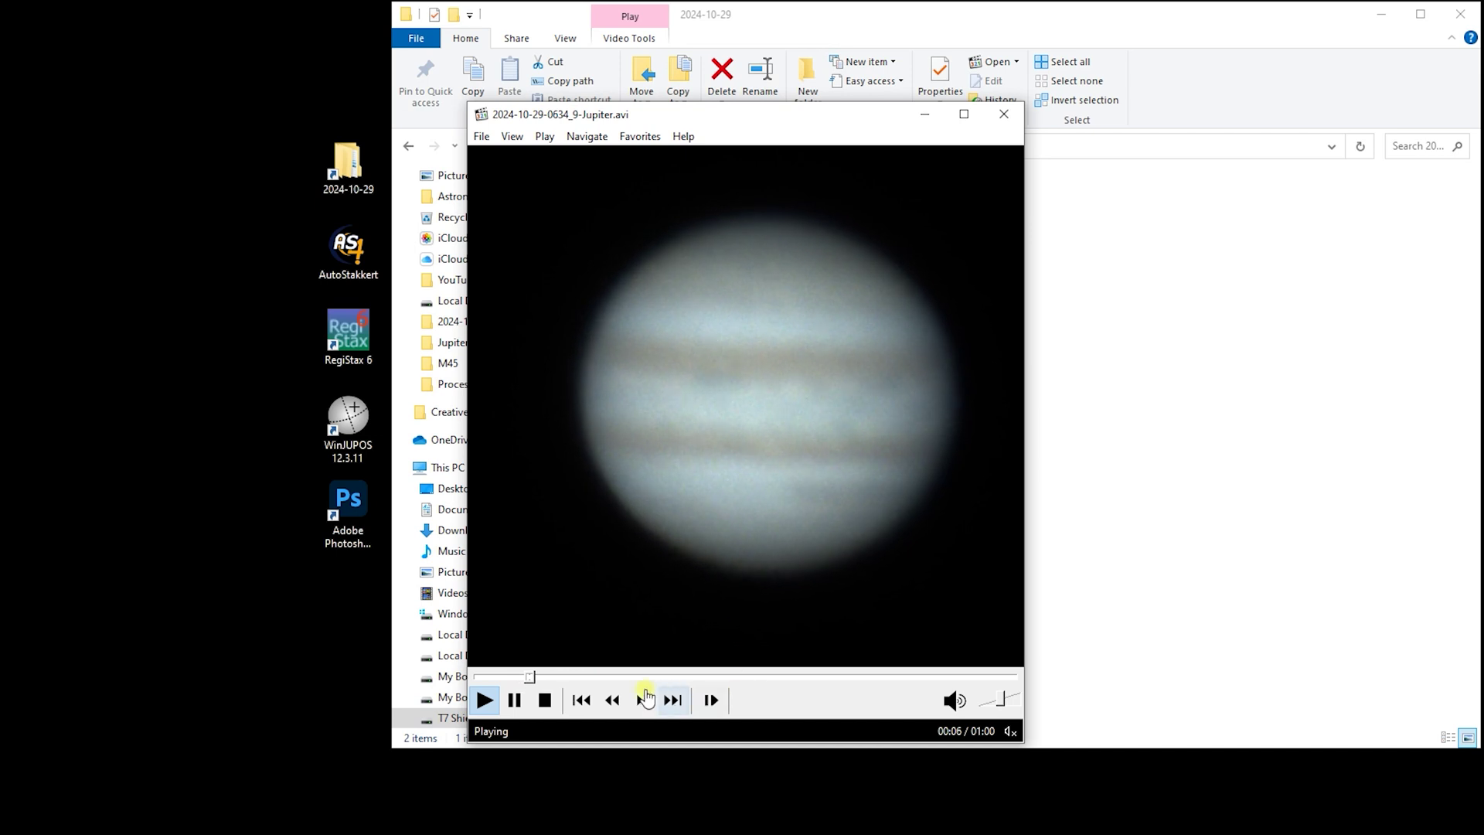
pyautogui.click(700, 675)
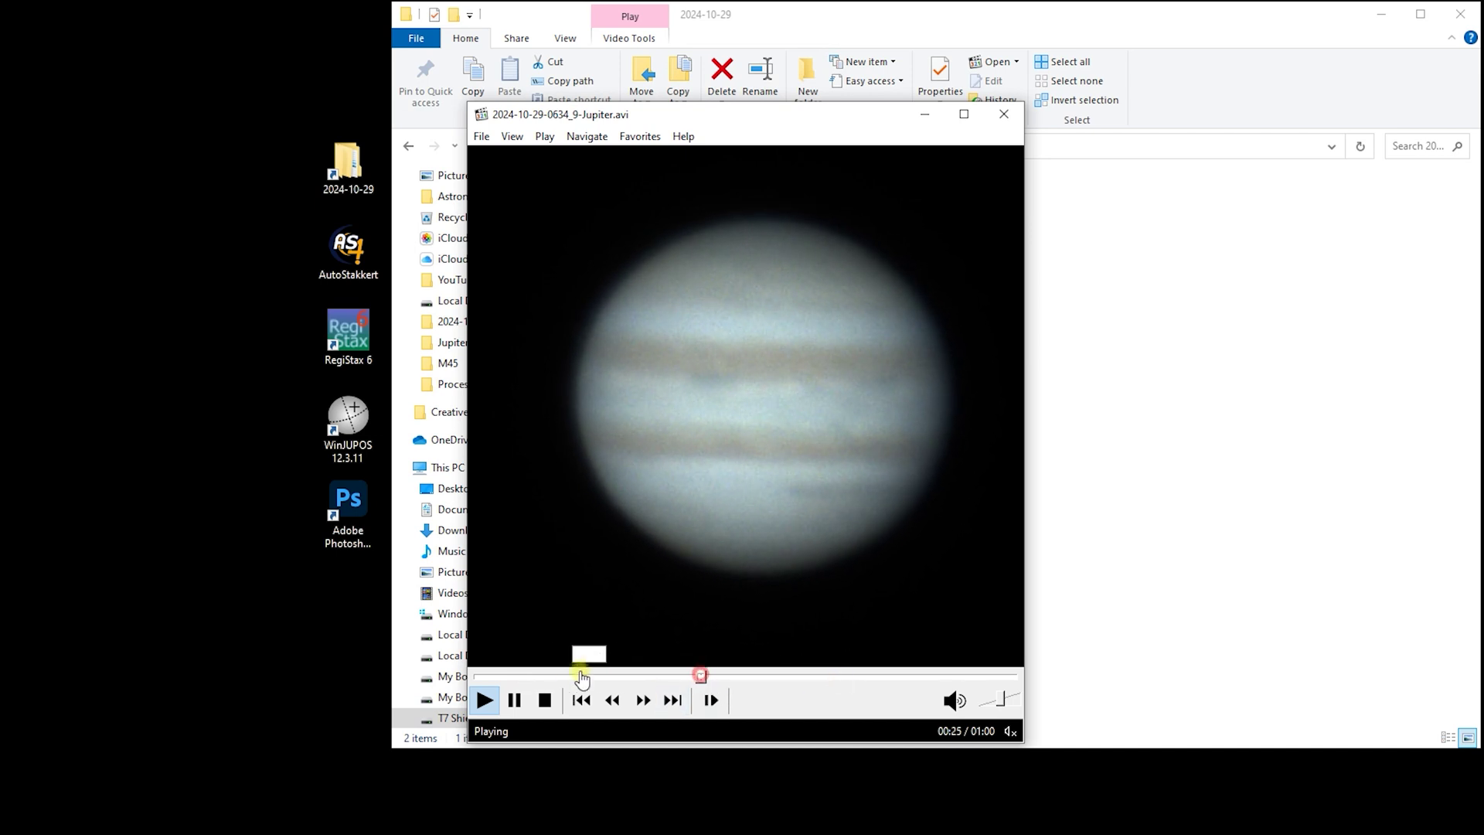
pyautogui.click(881, 675)
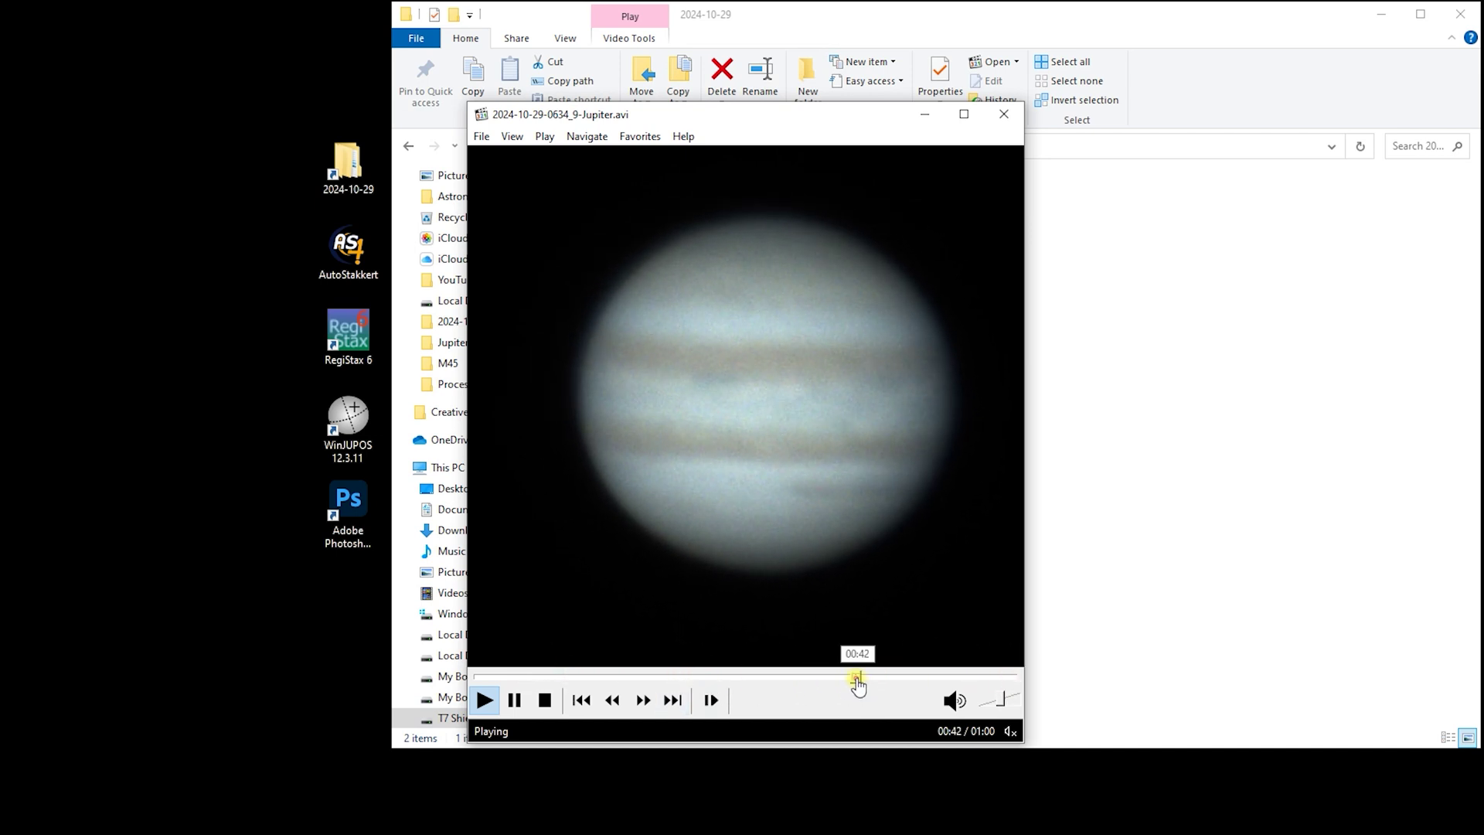
pyautogui.click(558, 676)
pyautogui.click(678, 676)
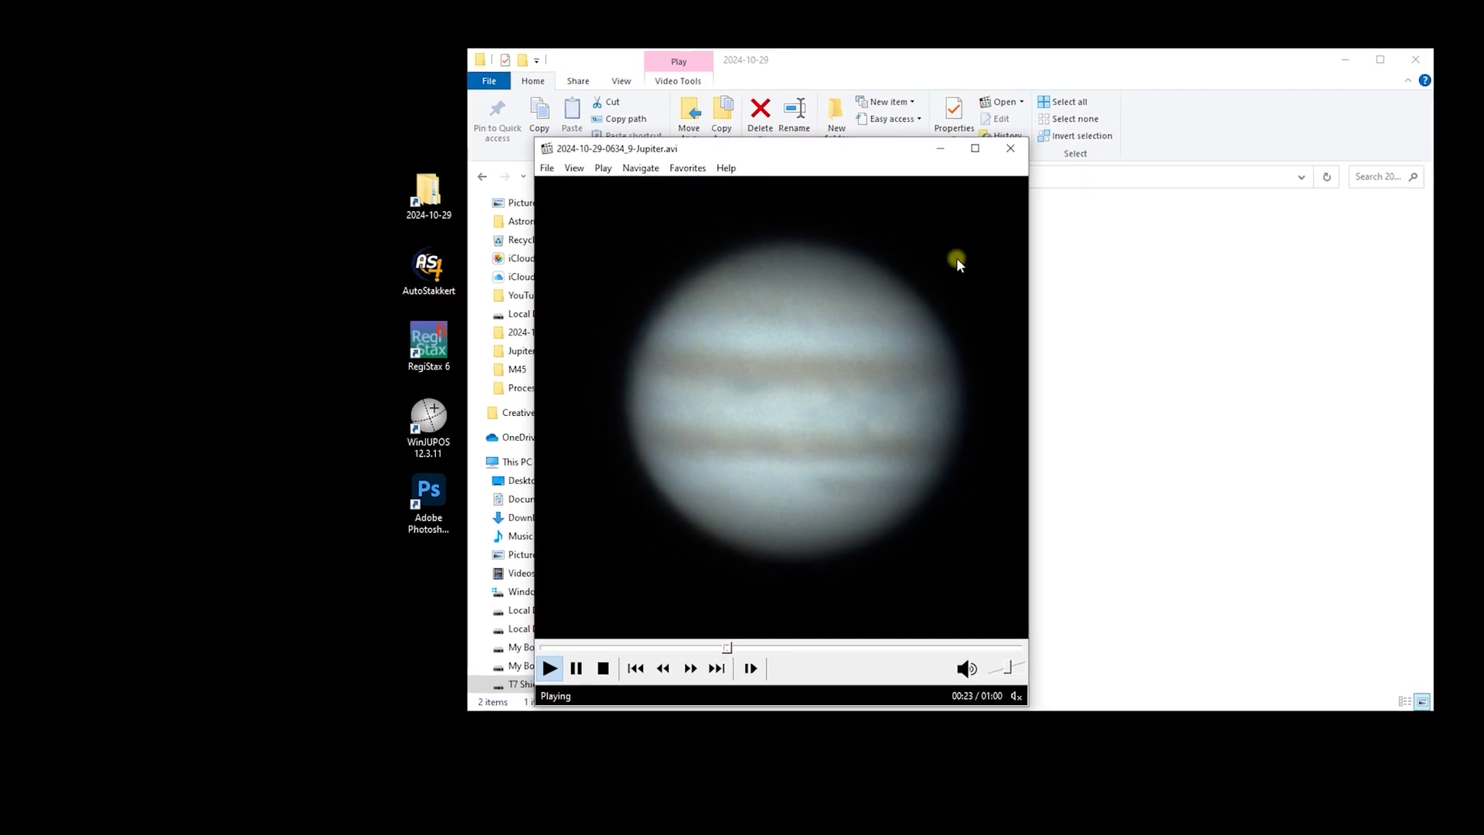
pyautogui.click(1010, 148)
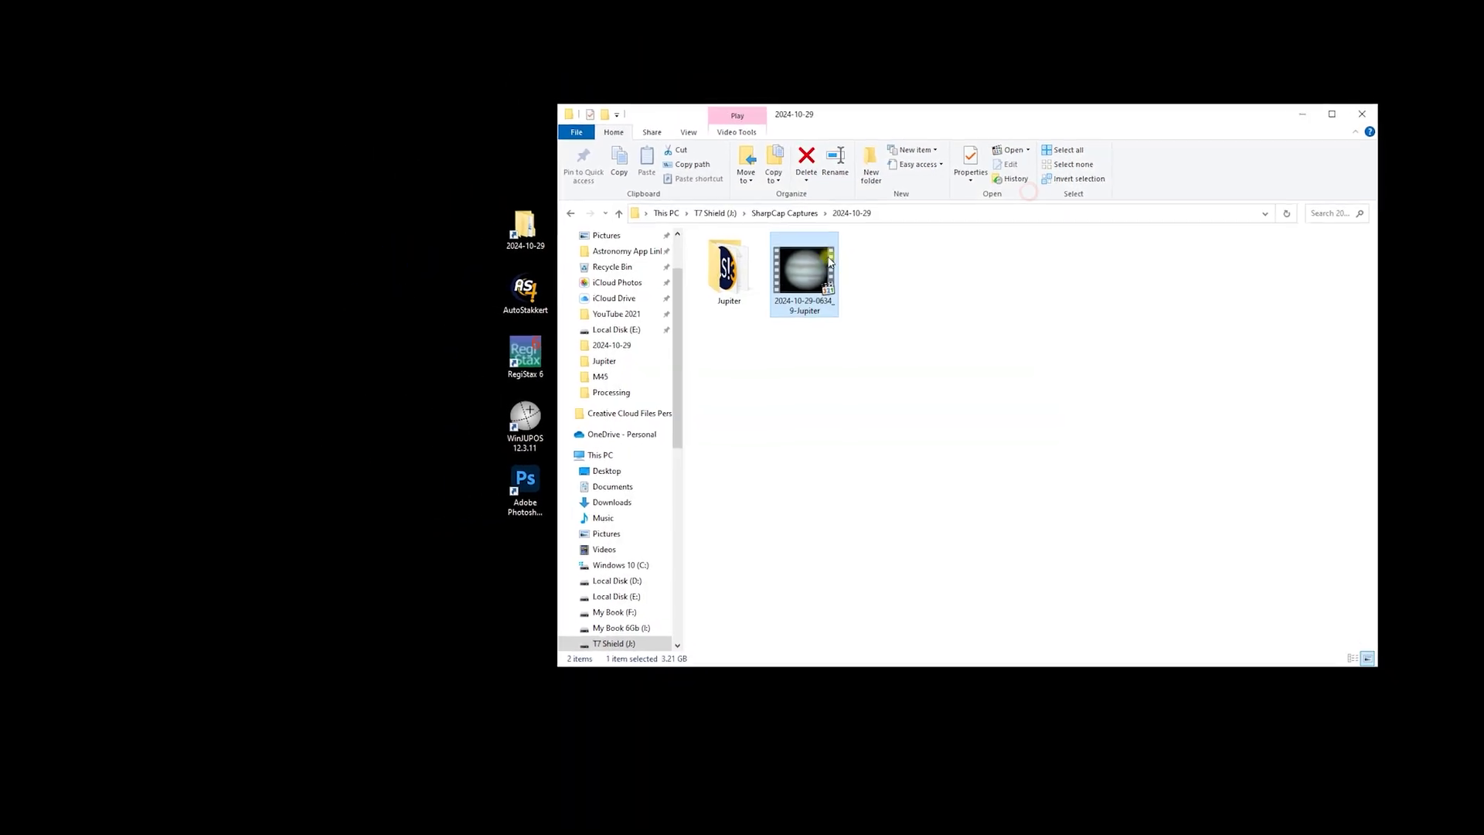
# - Go up to SharpCap Captures and reopen the Jupiter folder inside 2024-10-29
pyautogui.click(833, 237)
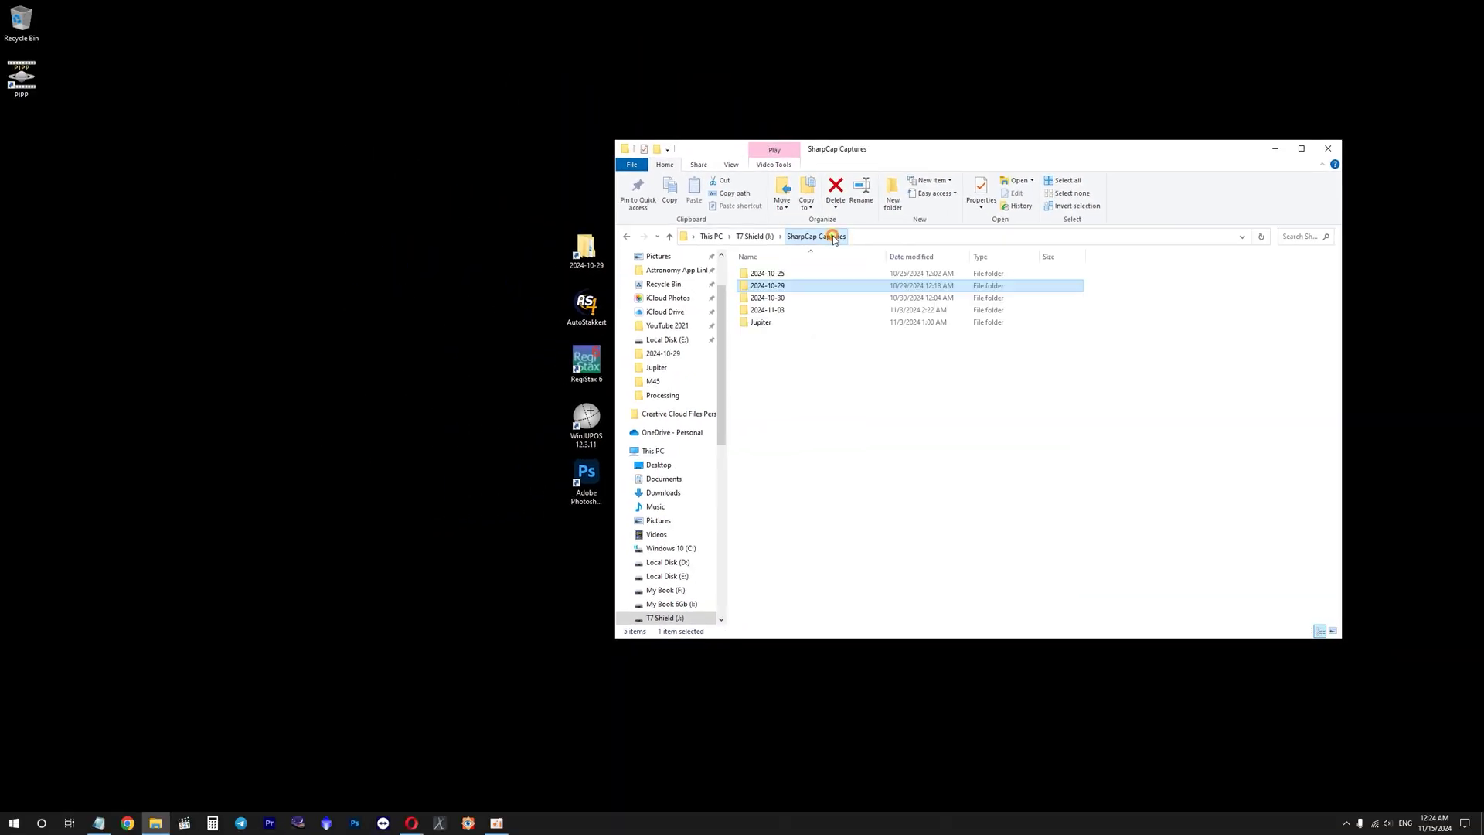
pyautogui.doubleClick(795, 291)
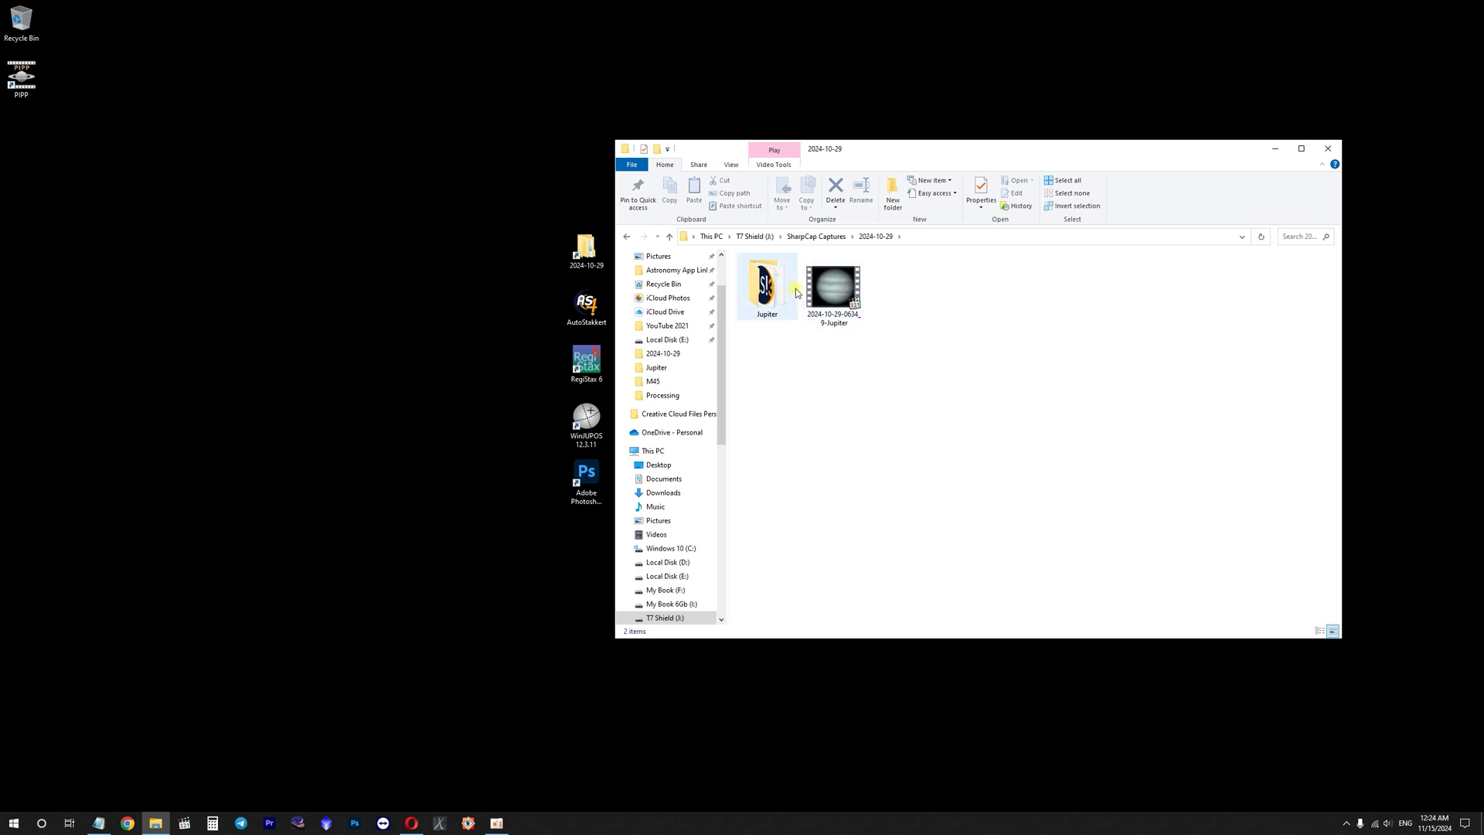
pyautogui.doubleClick(781, 288)
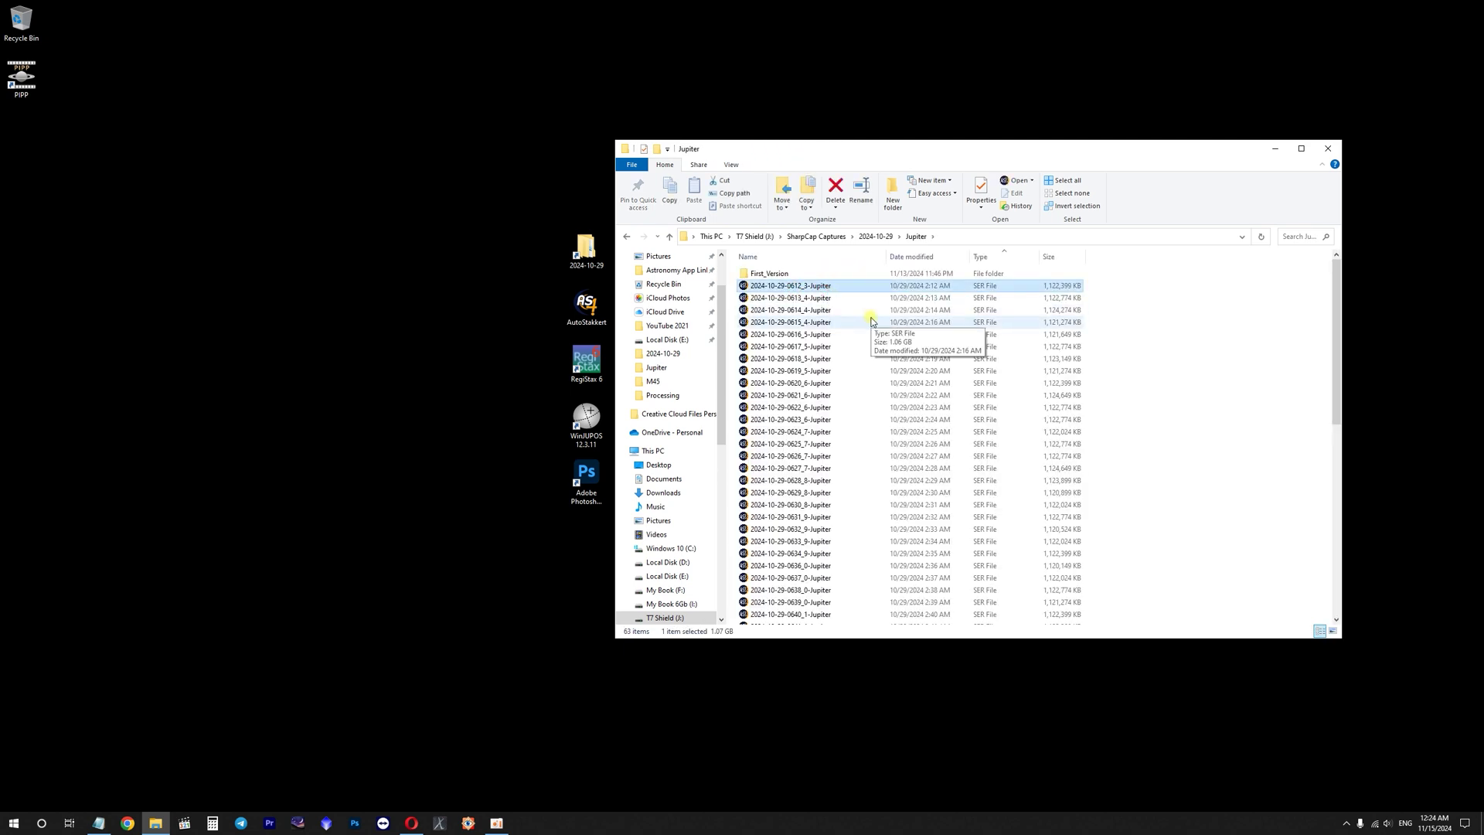
pyautogui.scroll(-4, 857, 430)
pyautogui.keyDown('shift'); pyautogui.click(788, 511); pyautogui.keyUp('shift')
pyautogui.scroll(4, 951, 425)
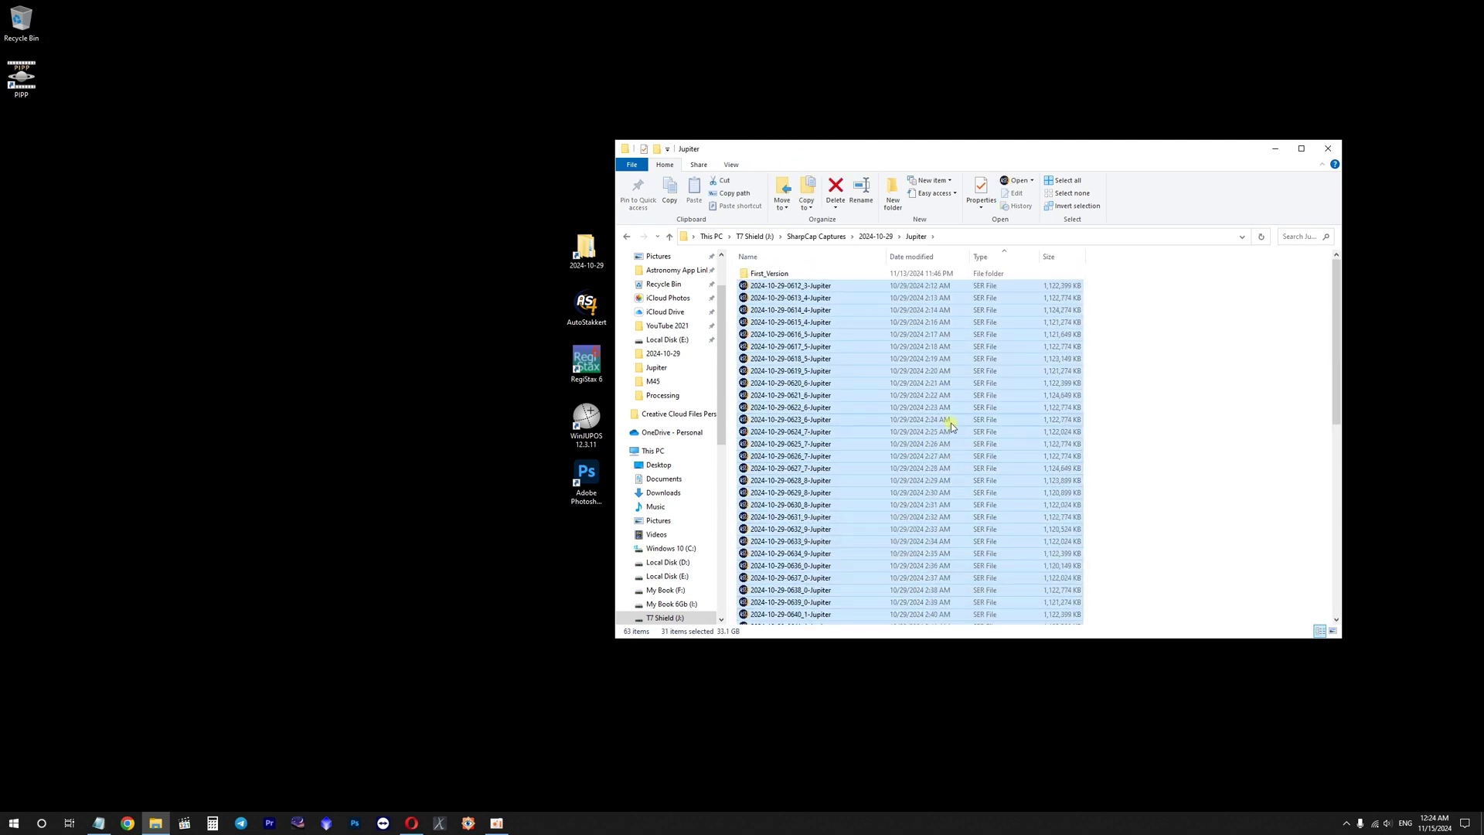
pyautogui.click(801, 286)
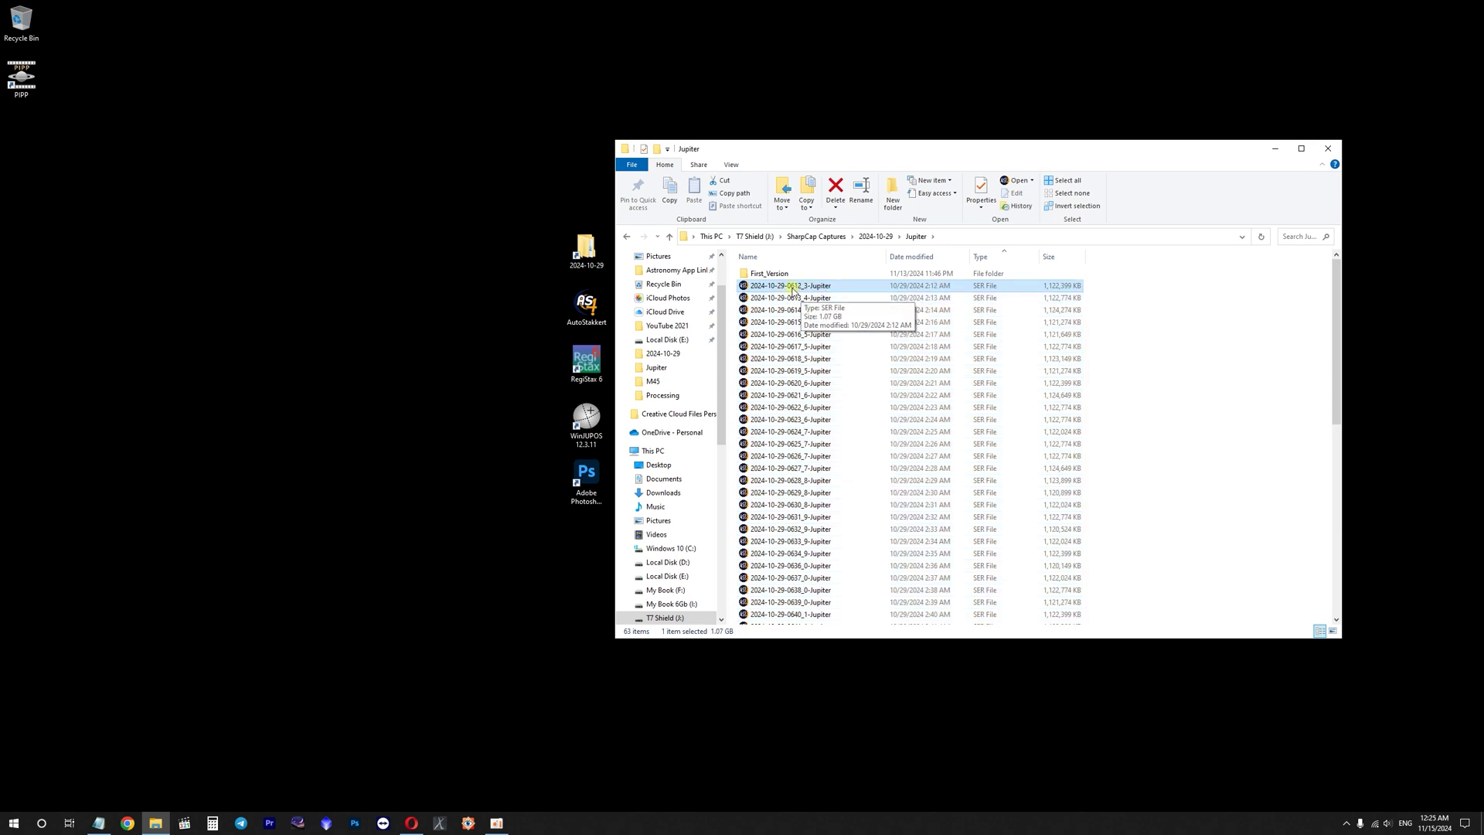
pyautogui.scroll(-2, 800, 305)
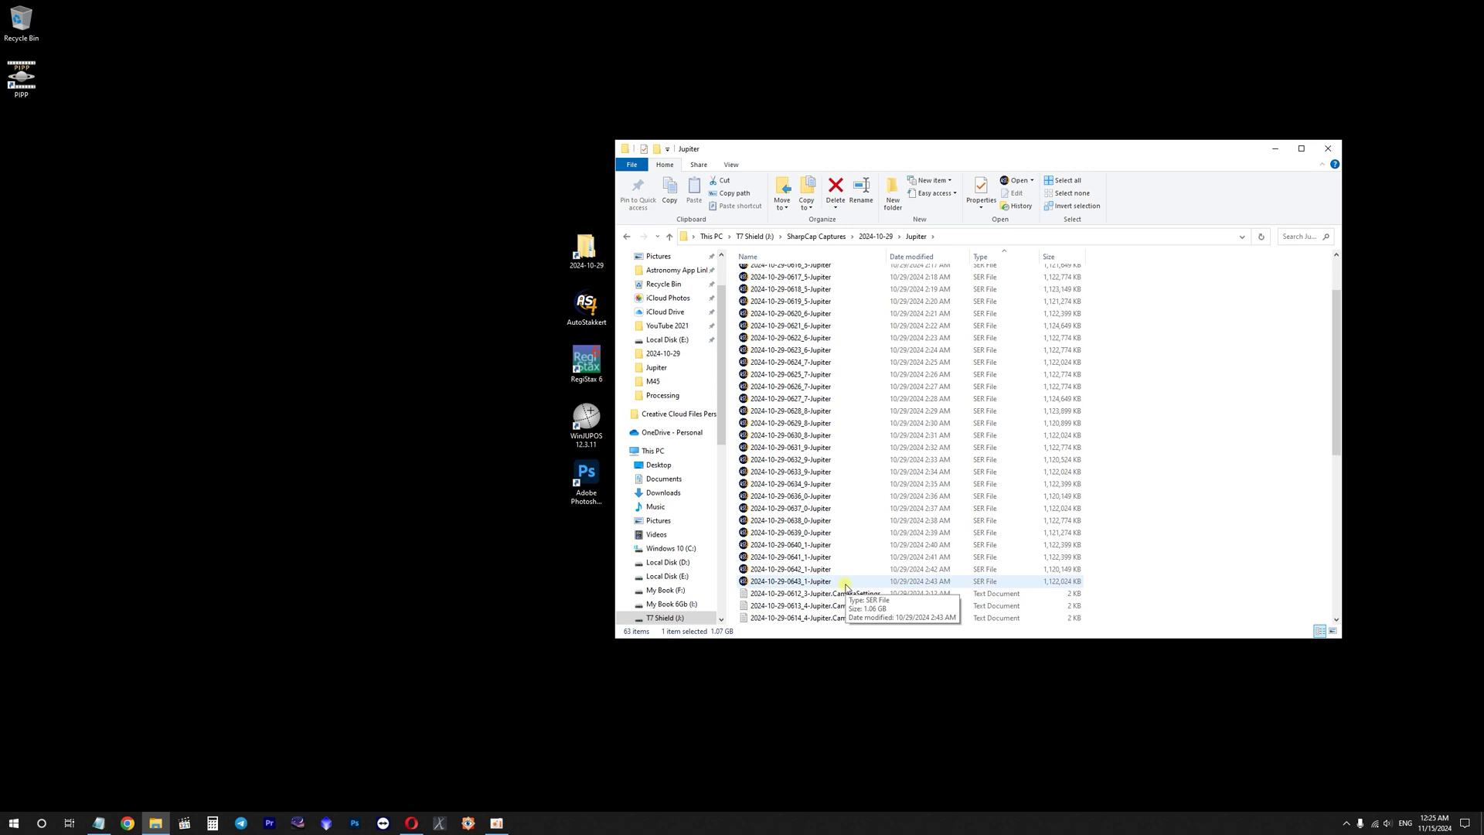
pyautogui.scroll(2, 826, 390)
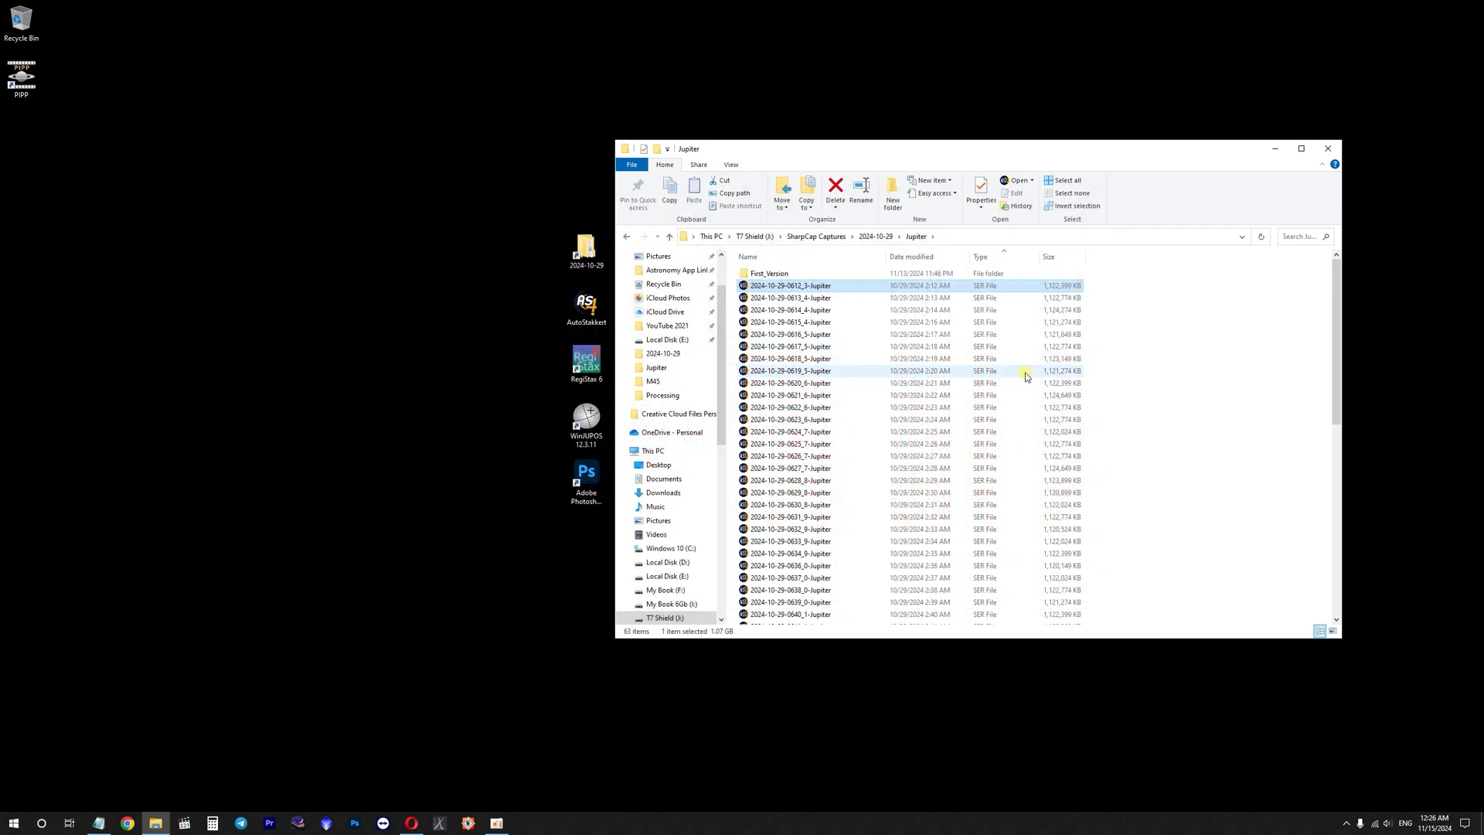
pyautogui.moveTo(1128, 289); pyautogui.dragTo(896, 516)
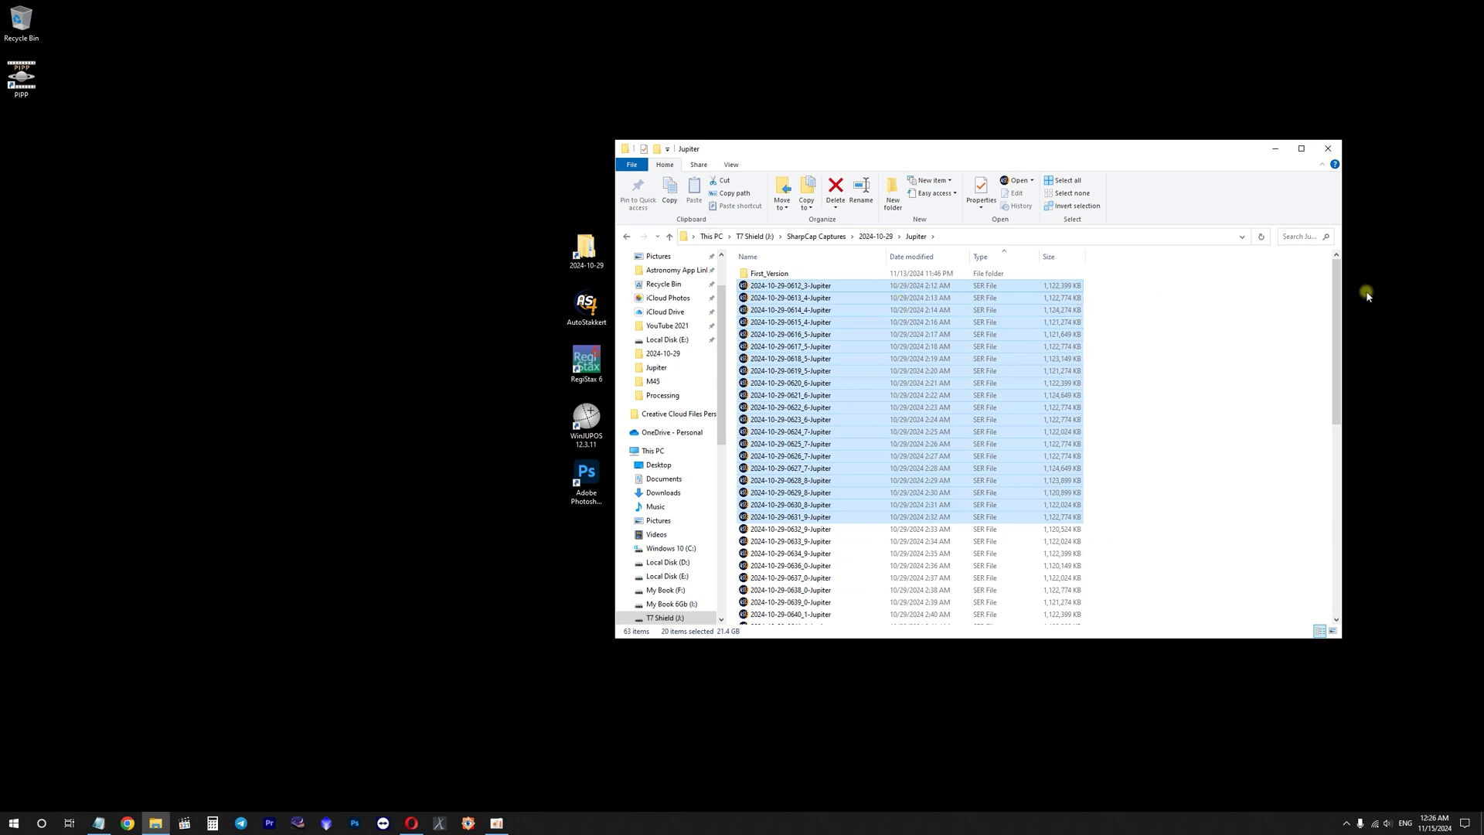
pyautogui.click(1186, 357)
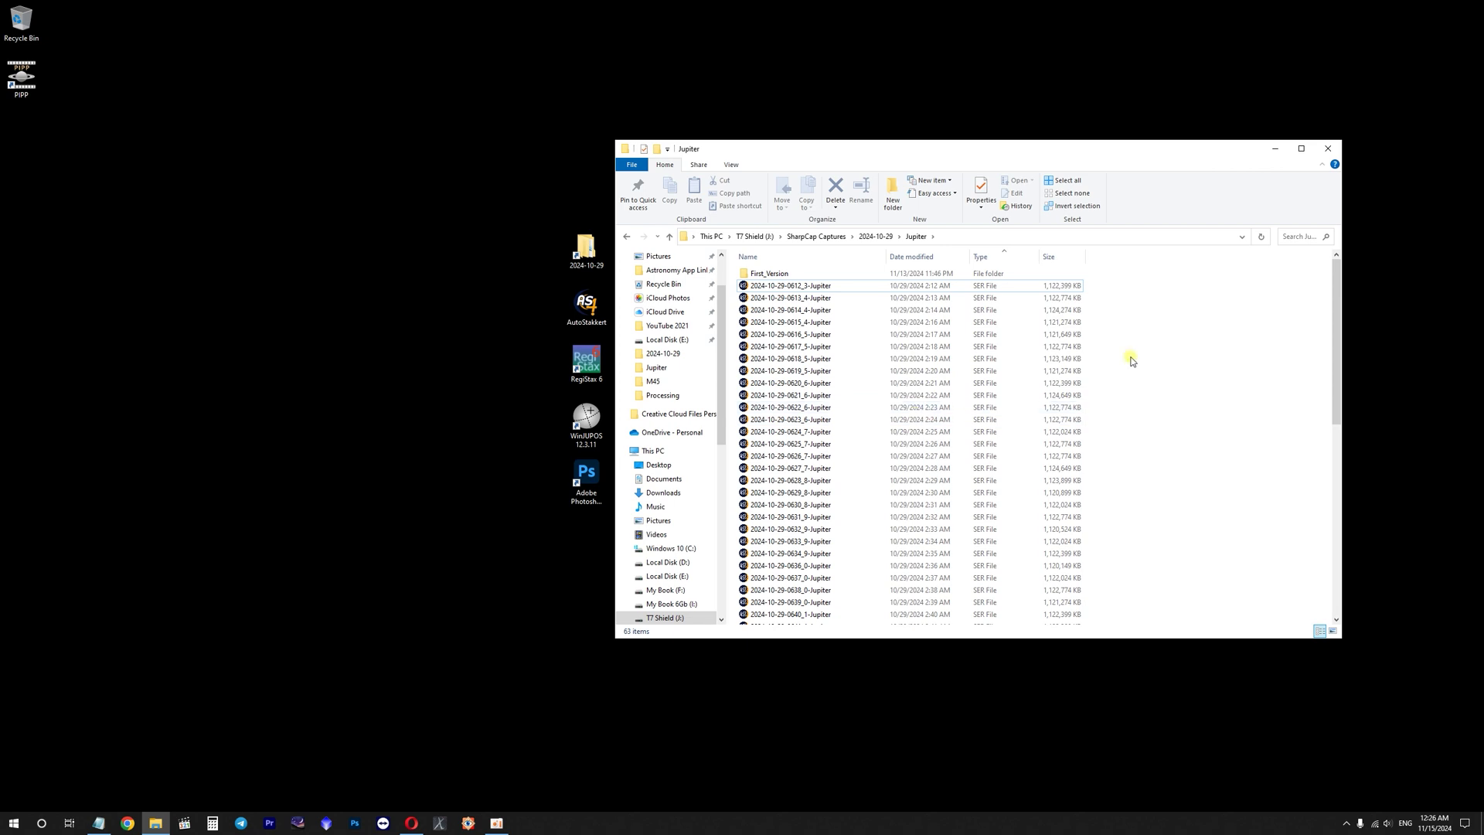
# - Minimise the folder window and bring up the Notepad notes describing each processing program beside the desktop shortcuts
pyautogui.click(1277, 152)
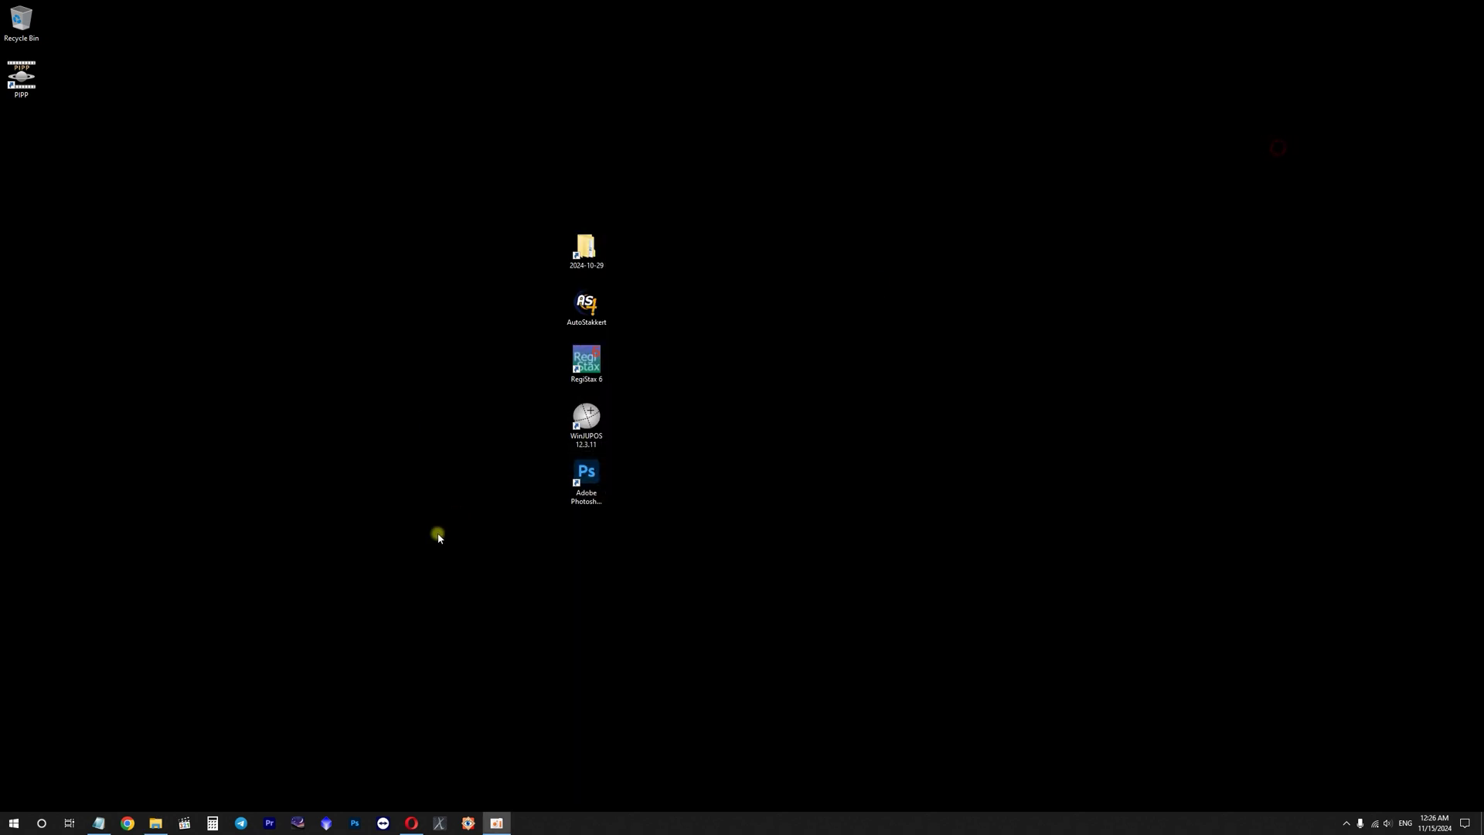
pyautogui.click(101, 828)
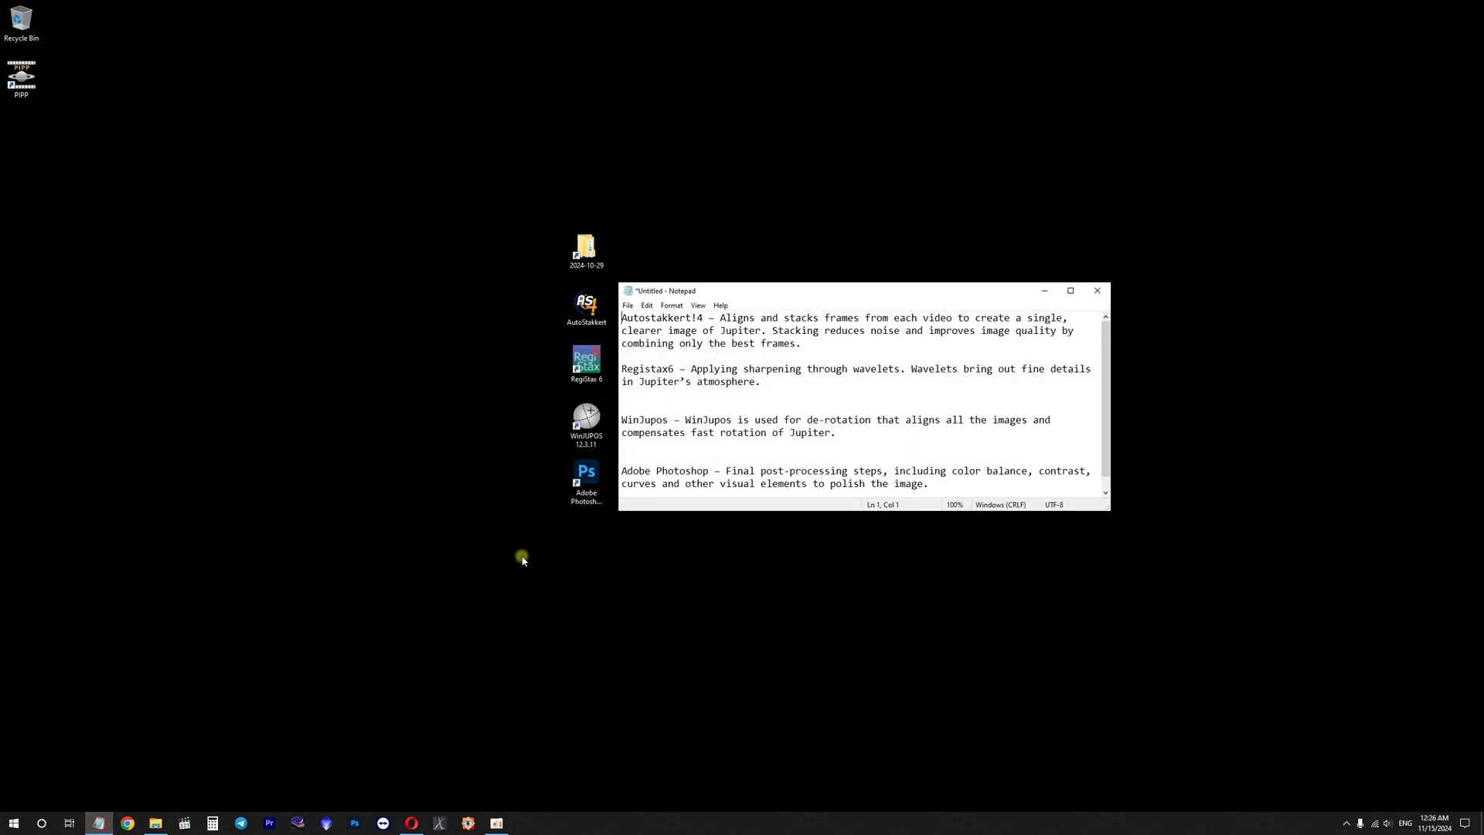
pyautogui.moveTo(781, 294); pyautogui.dragTo(785, 304)
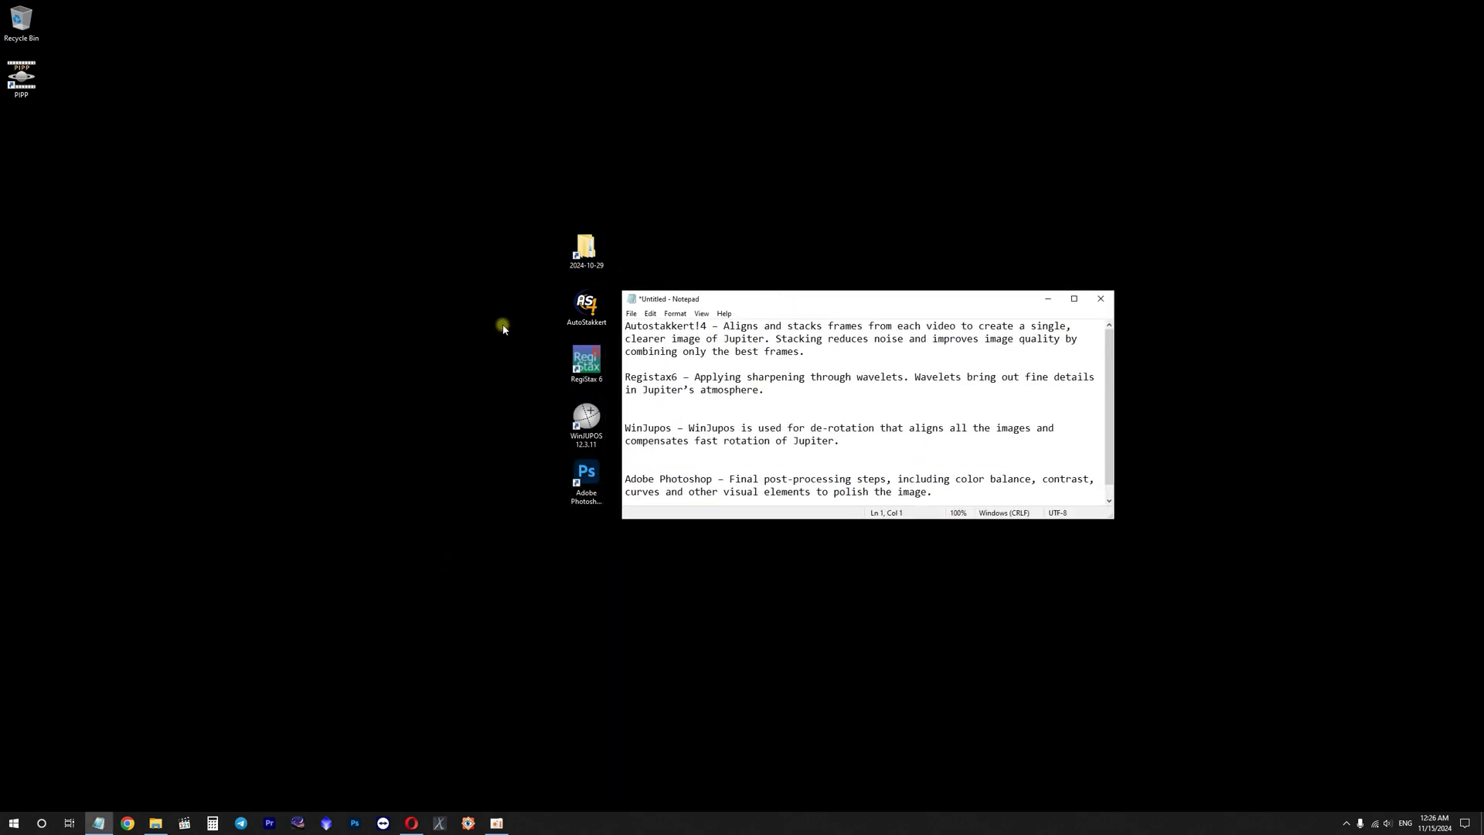
# - Point out the AutoStakkert, RegiStax 6, WinJUPOS and Adobe Photoshop desktop shortcuts alongside their descriptions in the notes
pyautogui.moveTo(495, 307); pyautogui.dragTo(469, 396)
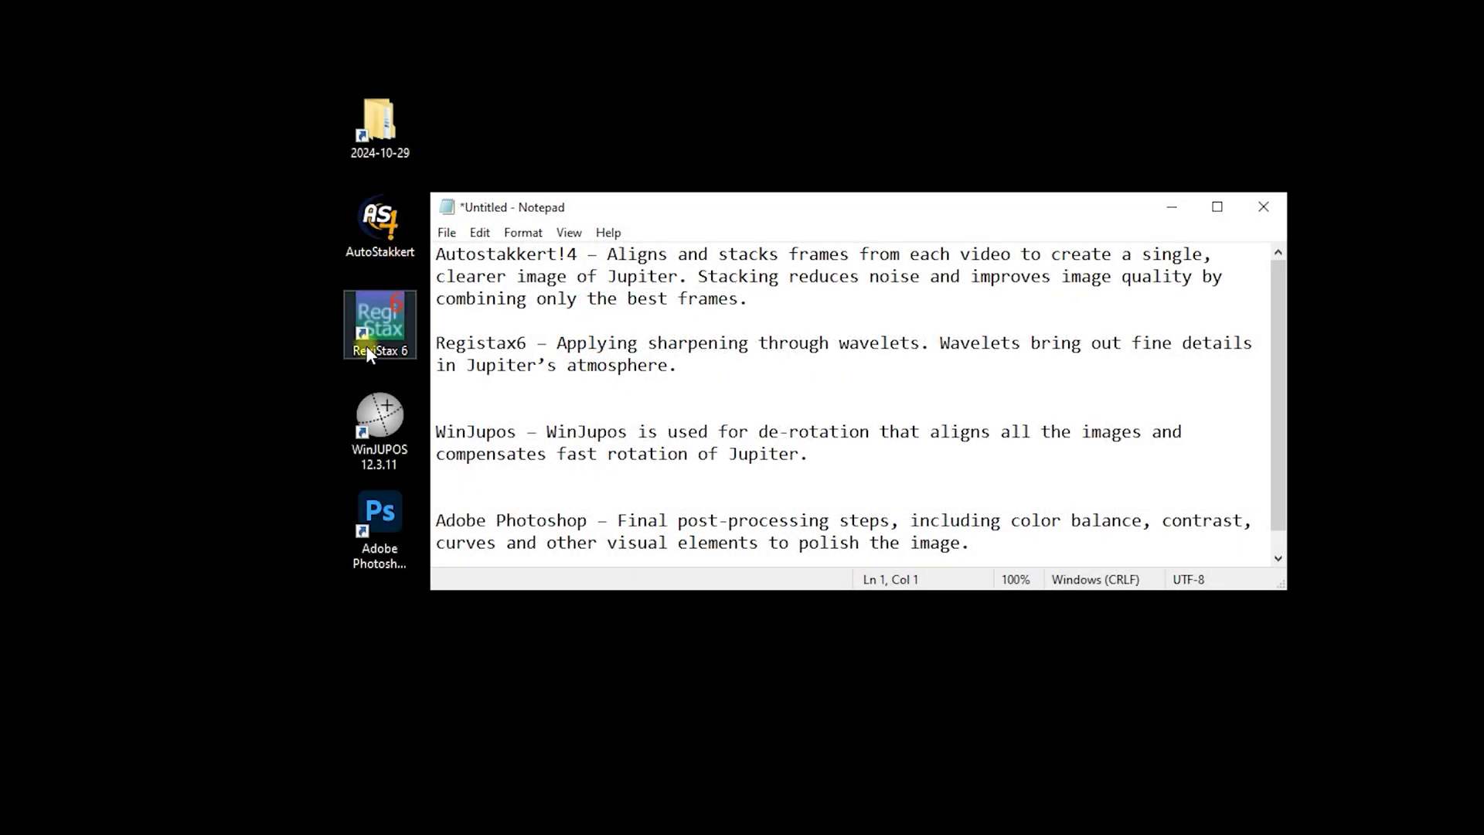
pyautogui.click(386, 516)
pyautogui.click(380, 224)
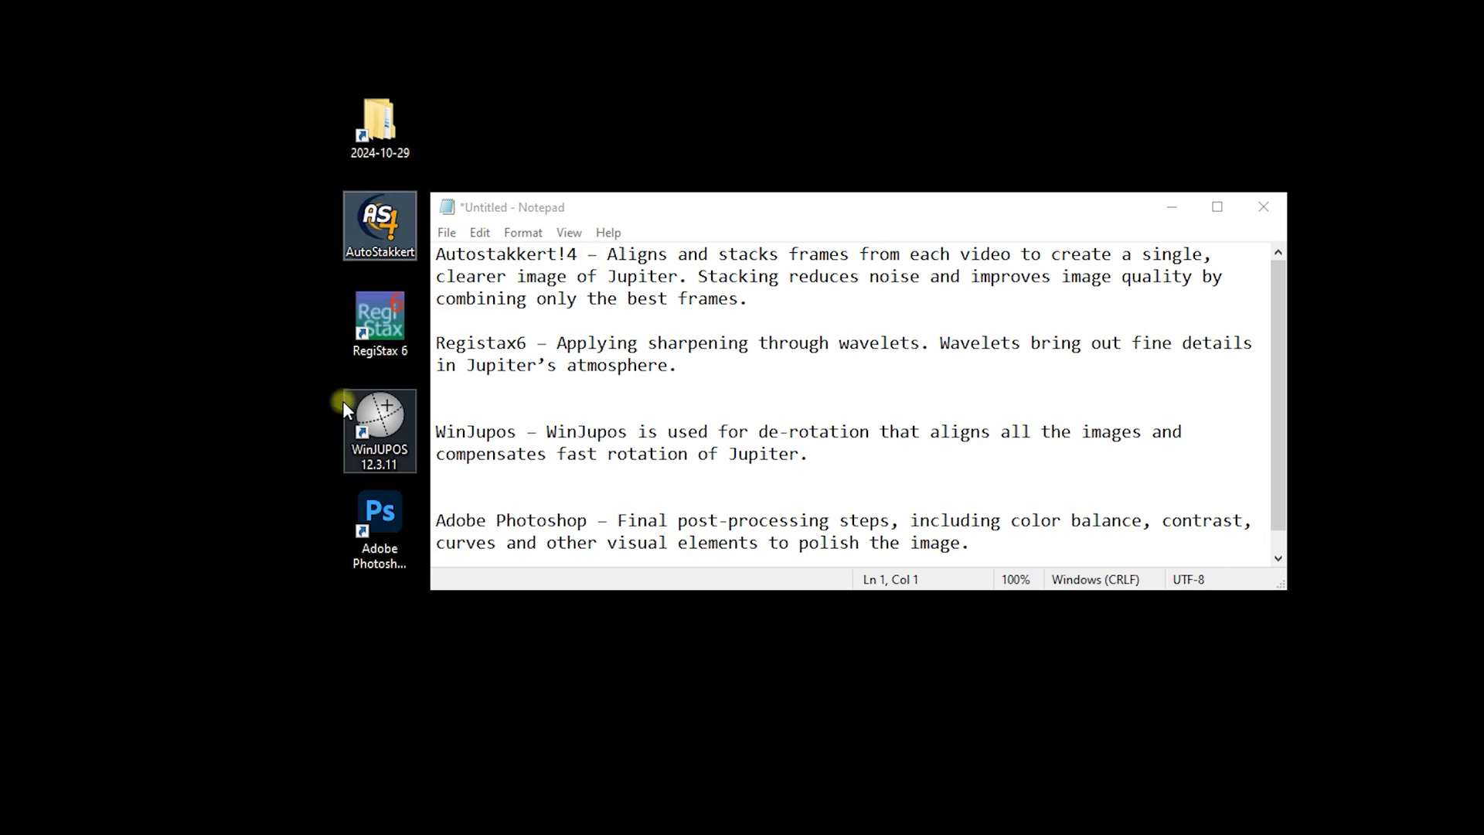
pyautogui.click(368, 345)
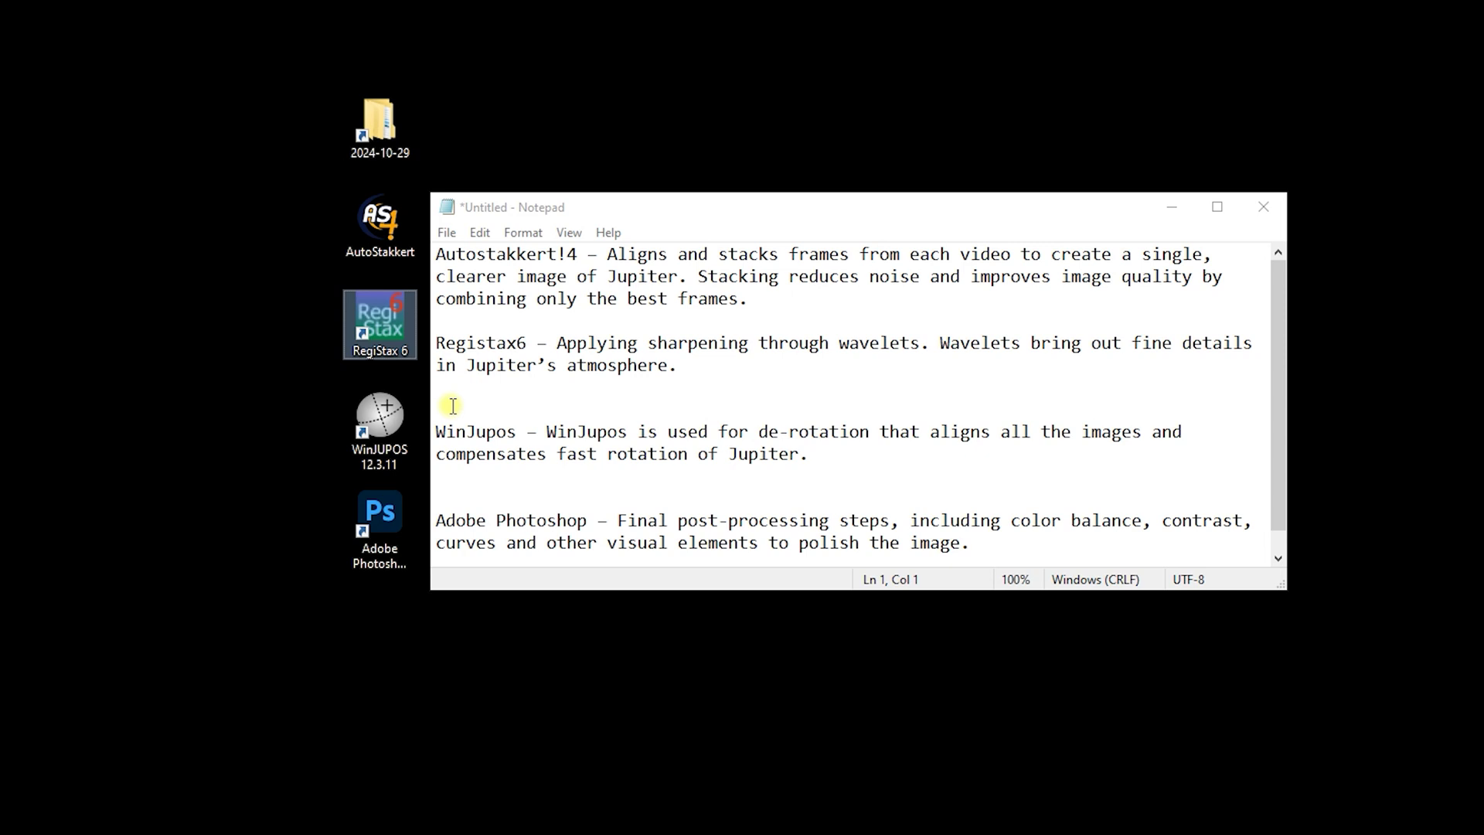
pyautogui.click(394, 421)
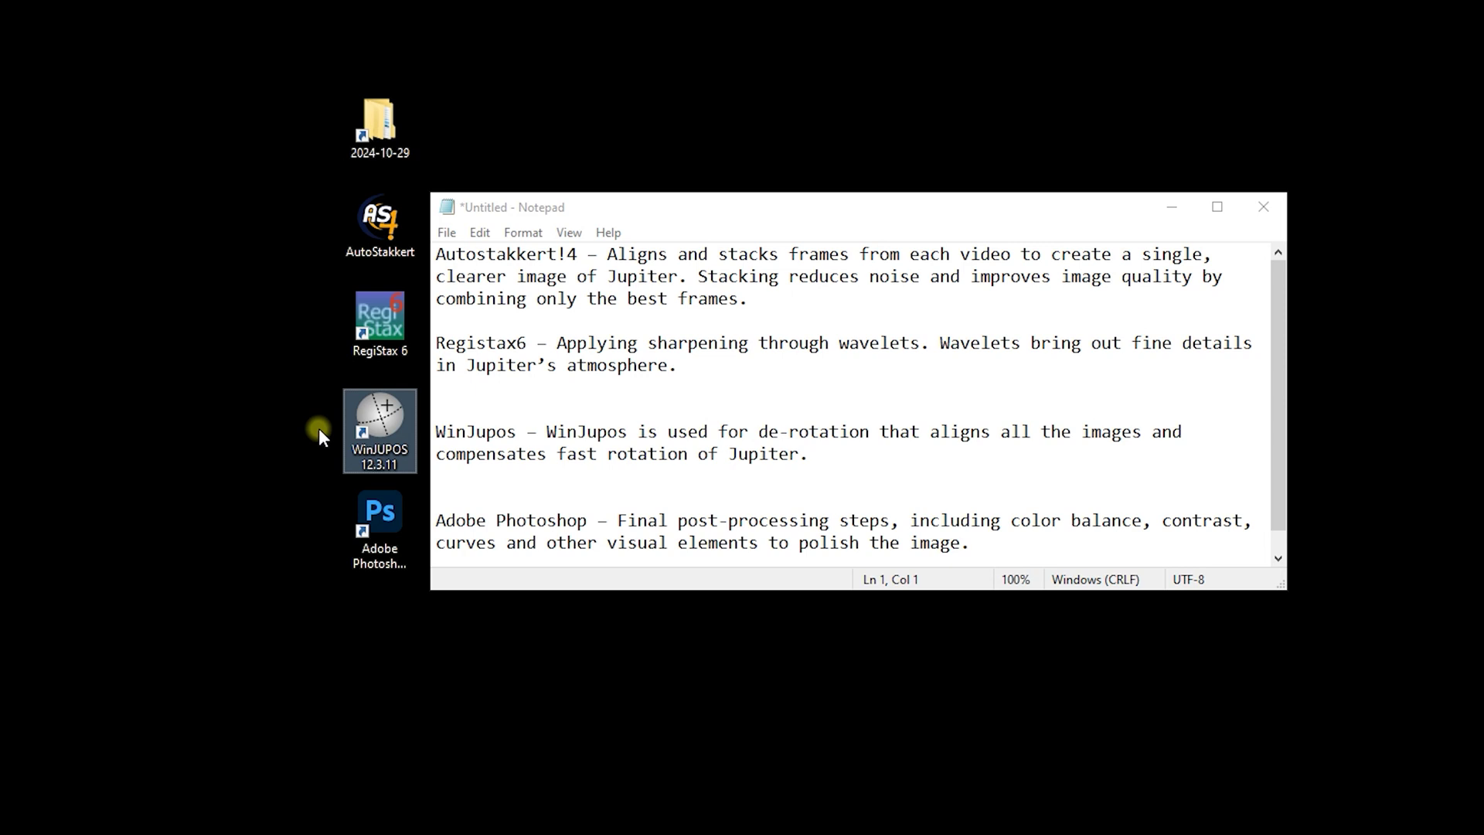
pyautogui.click(466, 744)
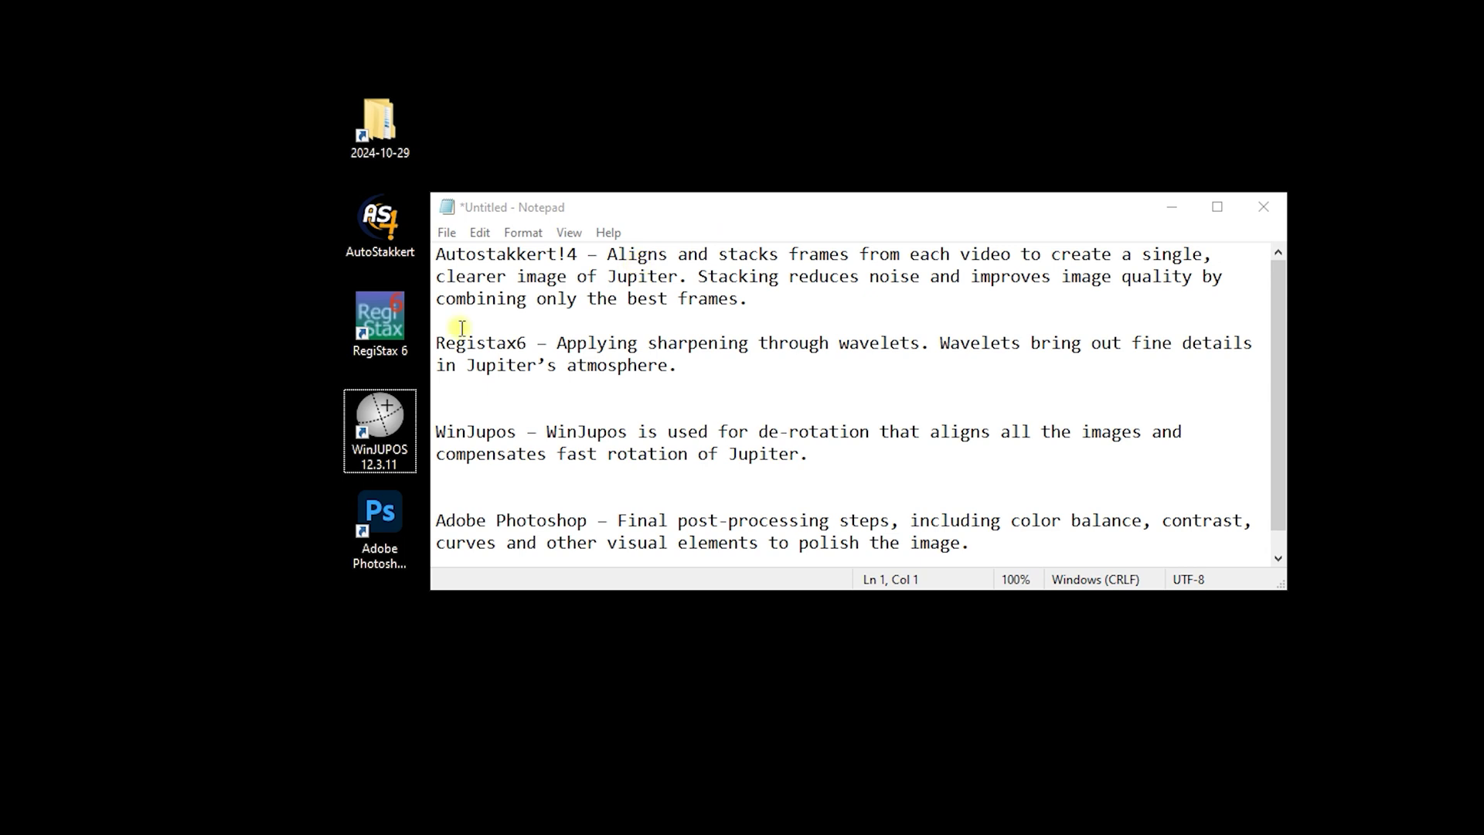
pyautogui.click(391, 523)
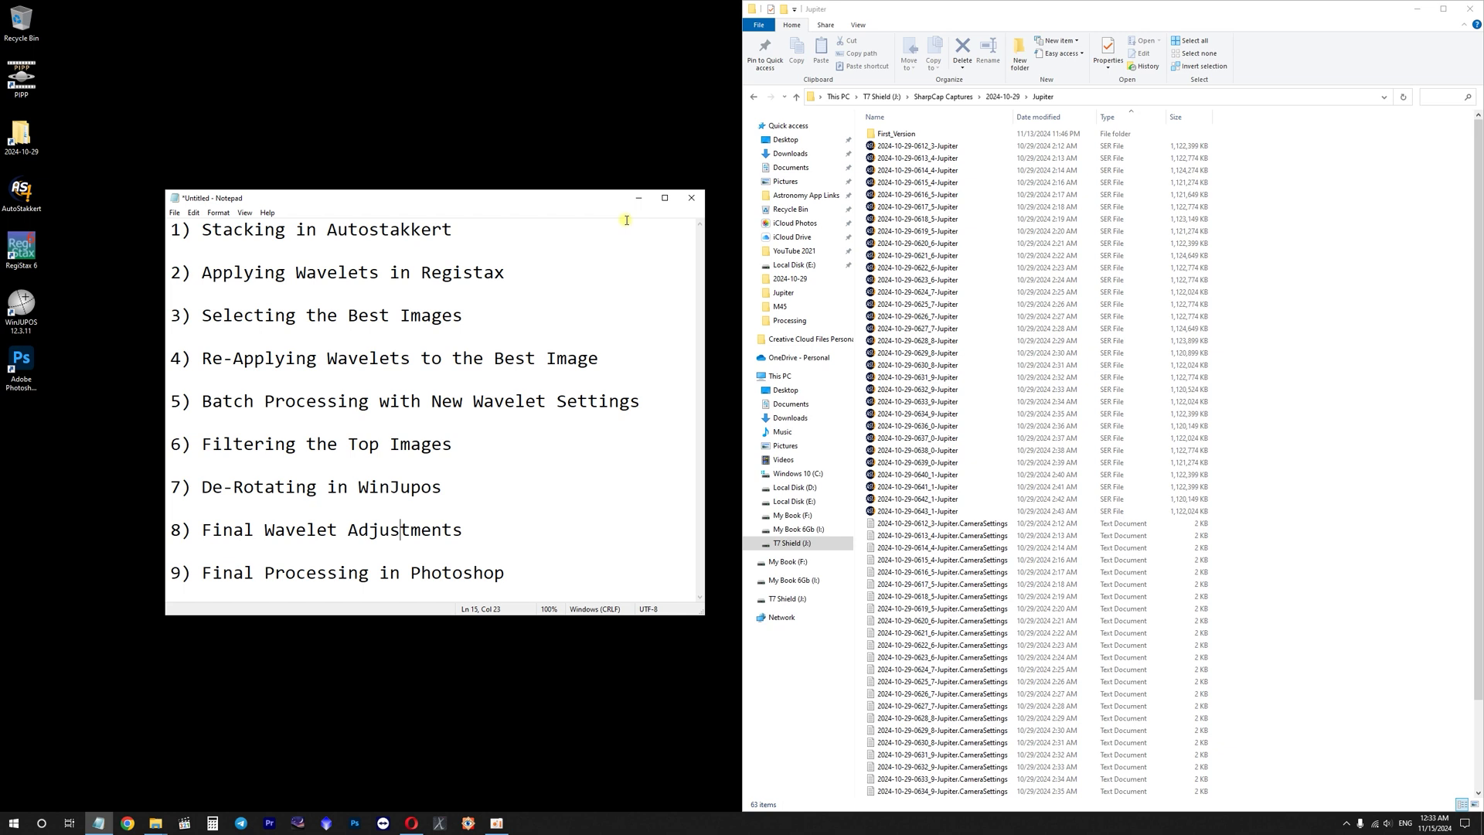
# - Select all SER captures in the Jupiter folder and highlight the "Applying Wavelets in Registax" line of the workflow notes
pyautogui.moveTo(1228, 513); pyautogui.dragTo(914, 142)
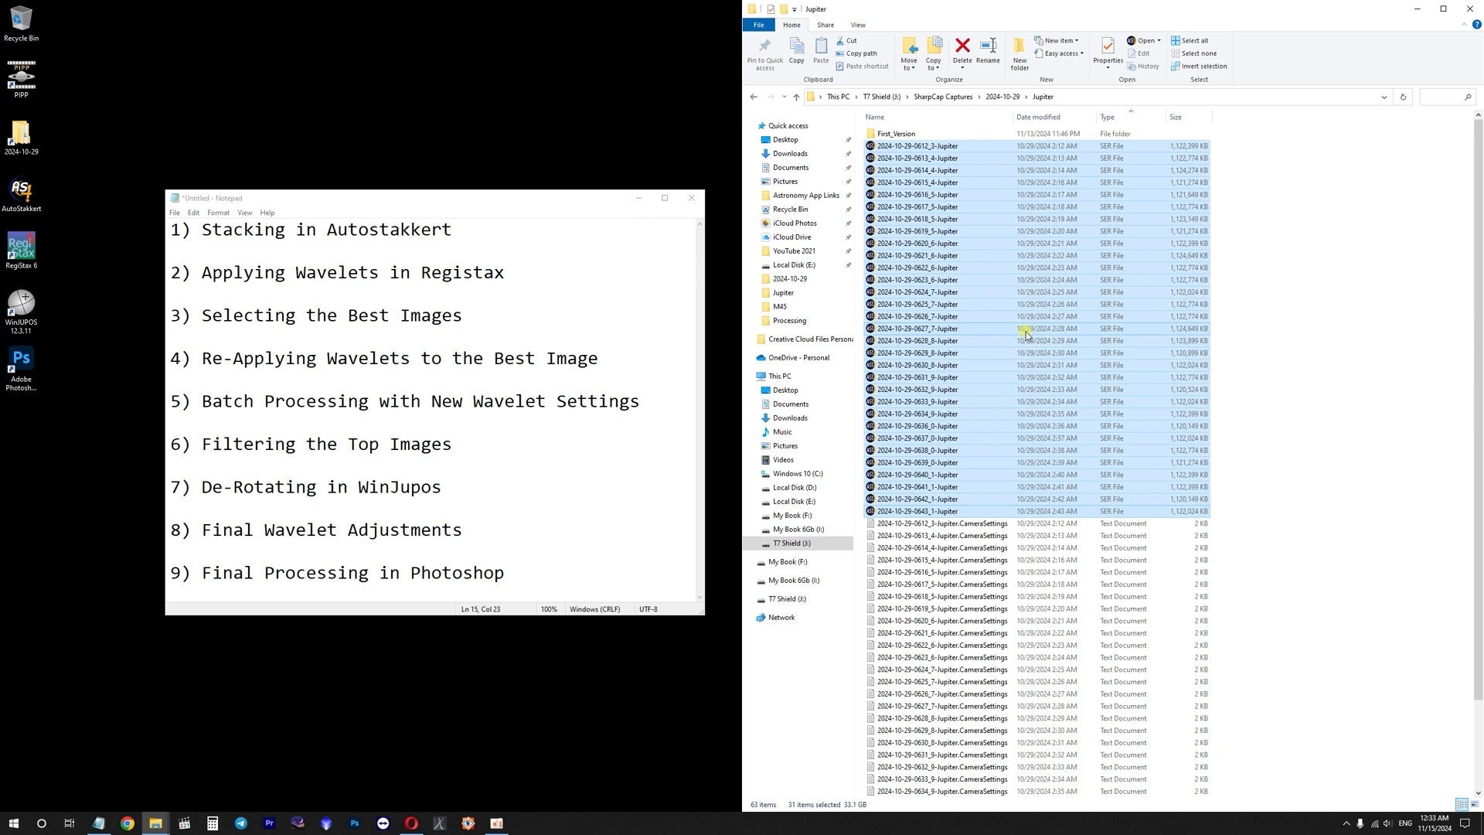
pyautogui.click(218, 277)
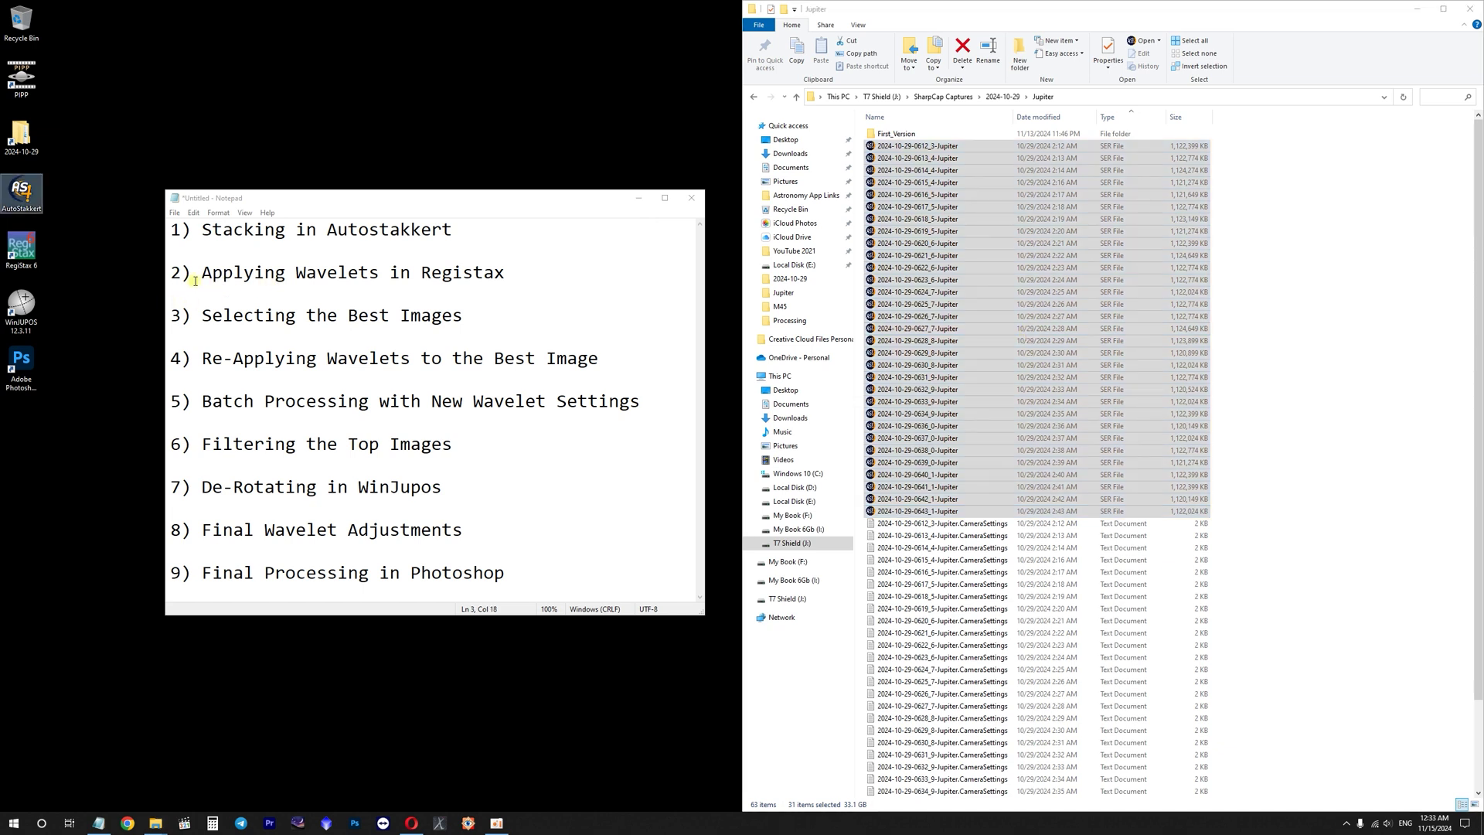
pyautogui.moveTo(234, 272); pyautogui.dragTo(457, 267)
pyautogui.click(534, 283)
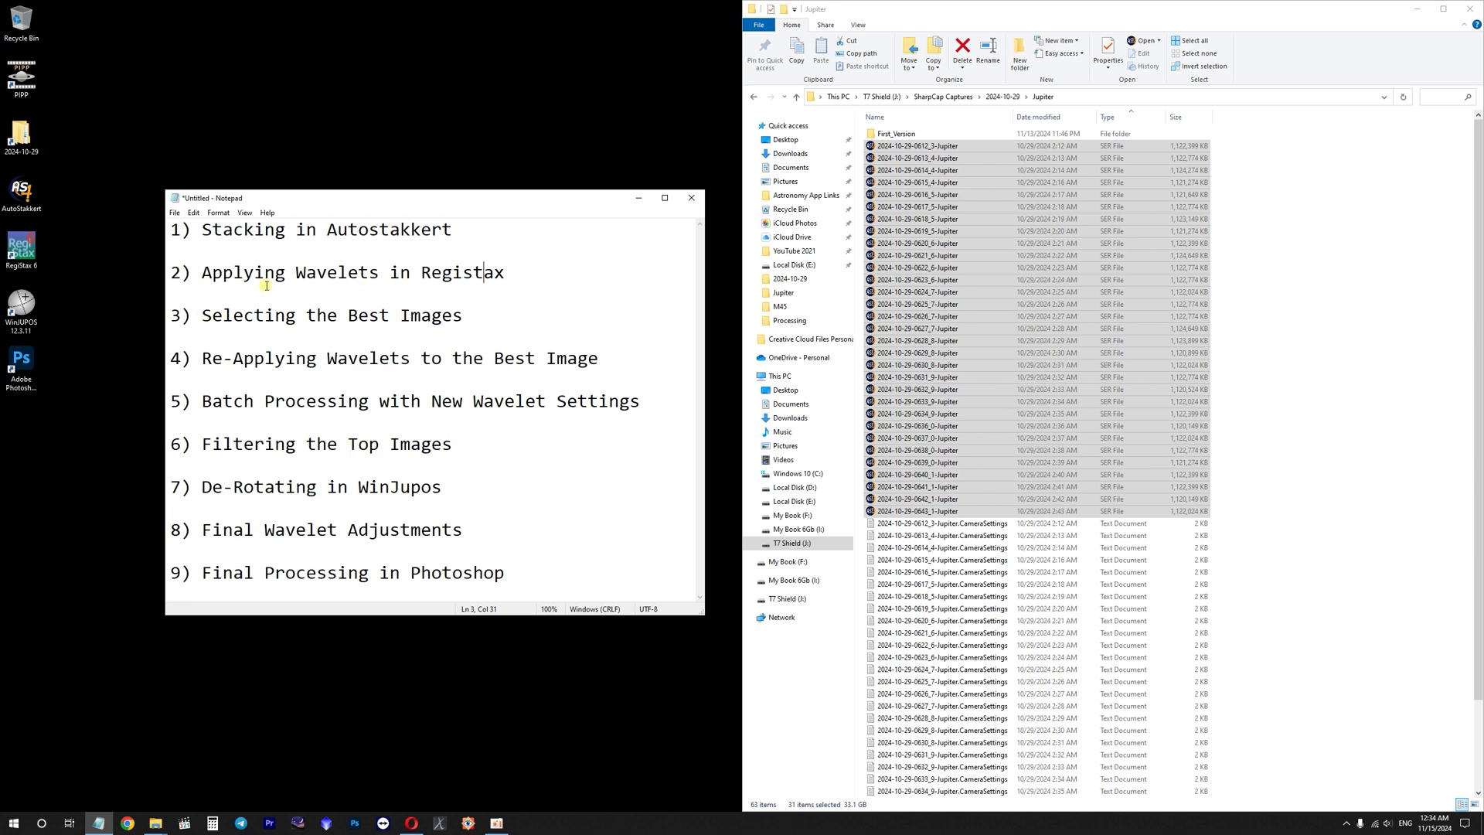
pyautogui.moveTo(213, 274); pyautogui.dragTo(444, 280)
pyautogui.click(465, 276)
# - Go through the workflow notes, highlighting the lines on selecting the best images, re-applying wavelets and stacking in Autostakkert
pyautogui.moveTo(212, 317); pyautogui.dragTo(450, 317)
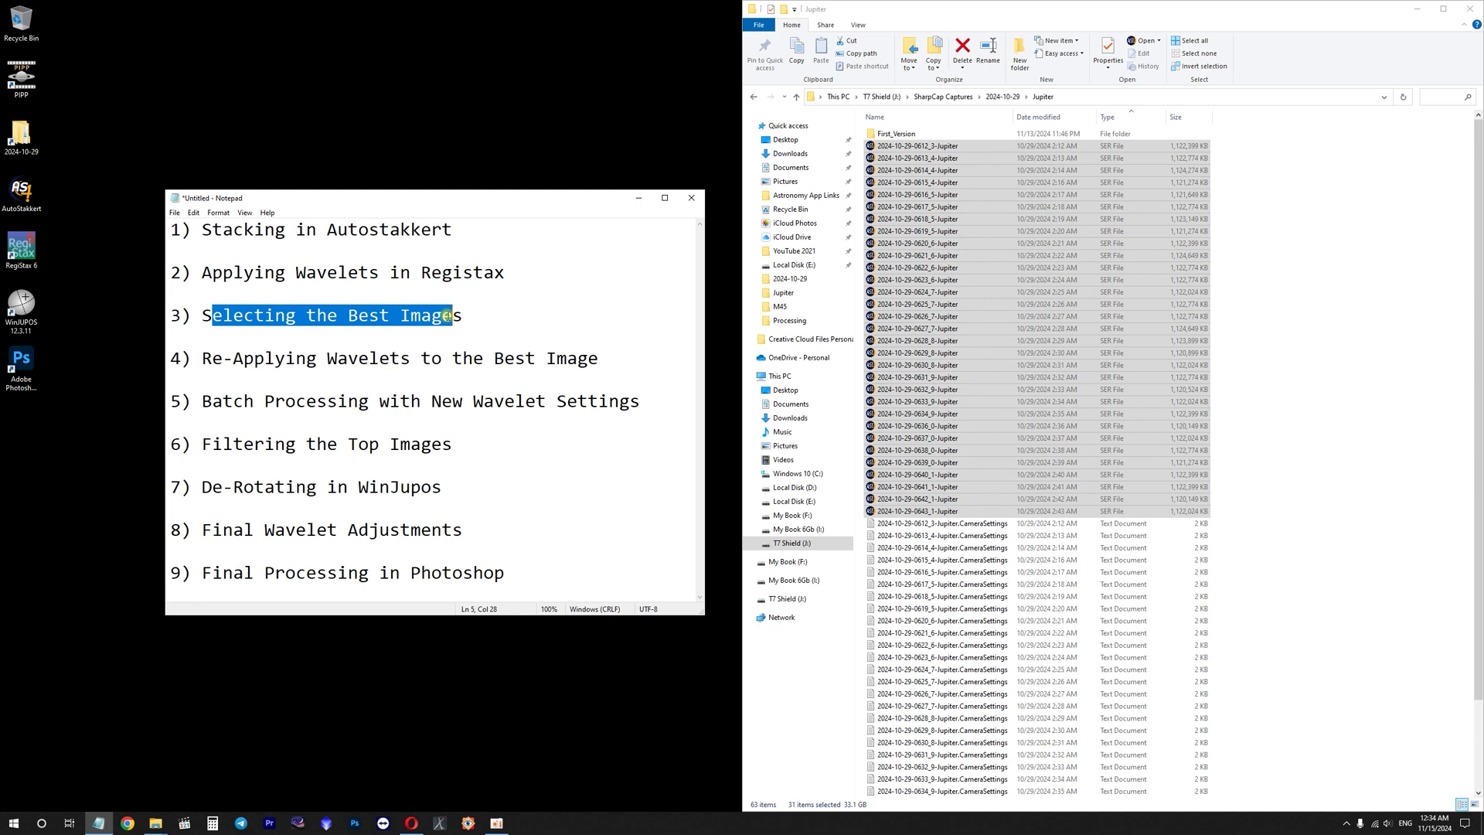
pyautogui.moveTo(202, 358); pyautogui.dragTo(562, 361)
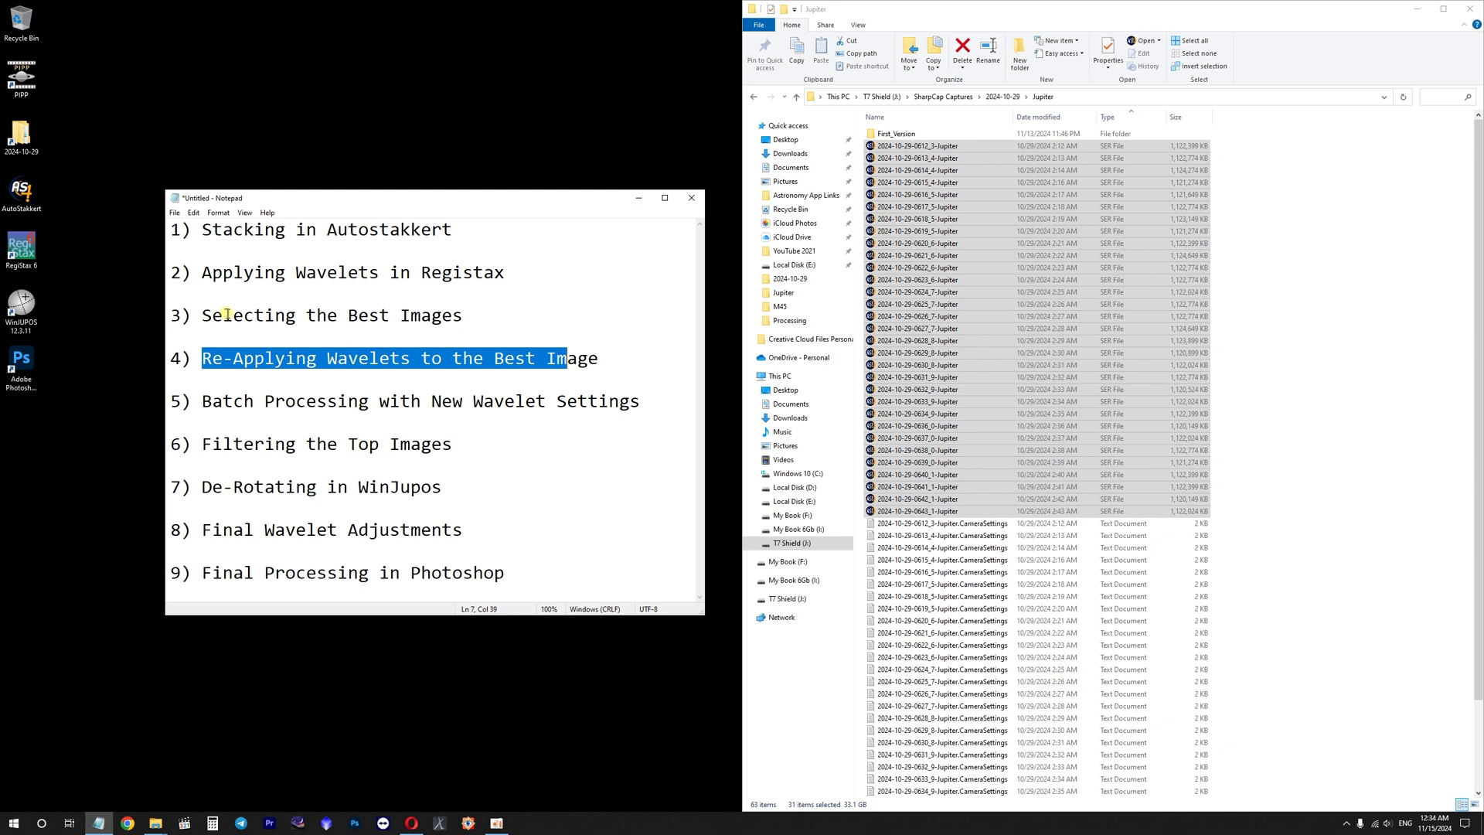
pyautogui.moveTo(202, 314); pyautogui.dragTo(453, 309)
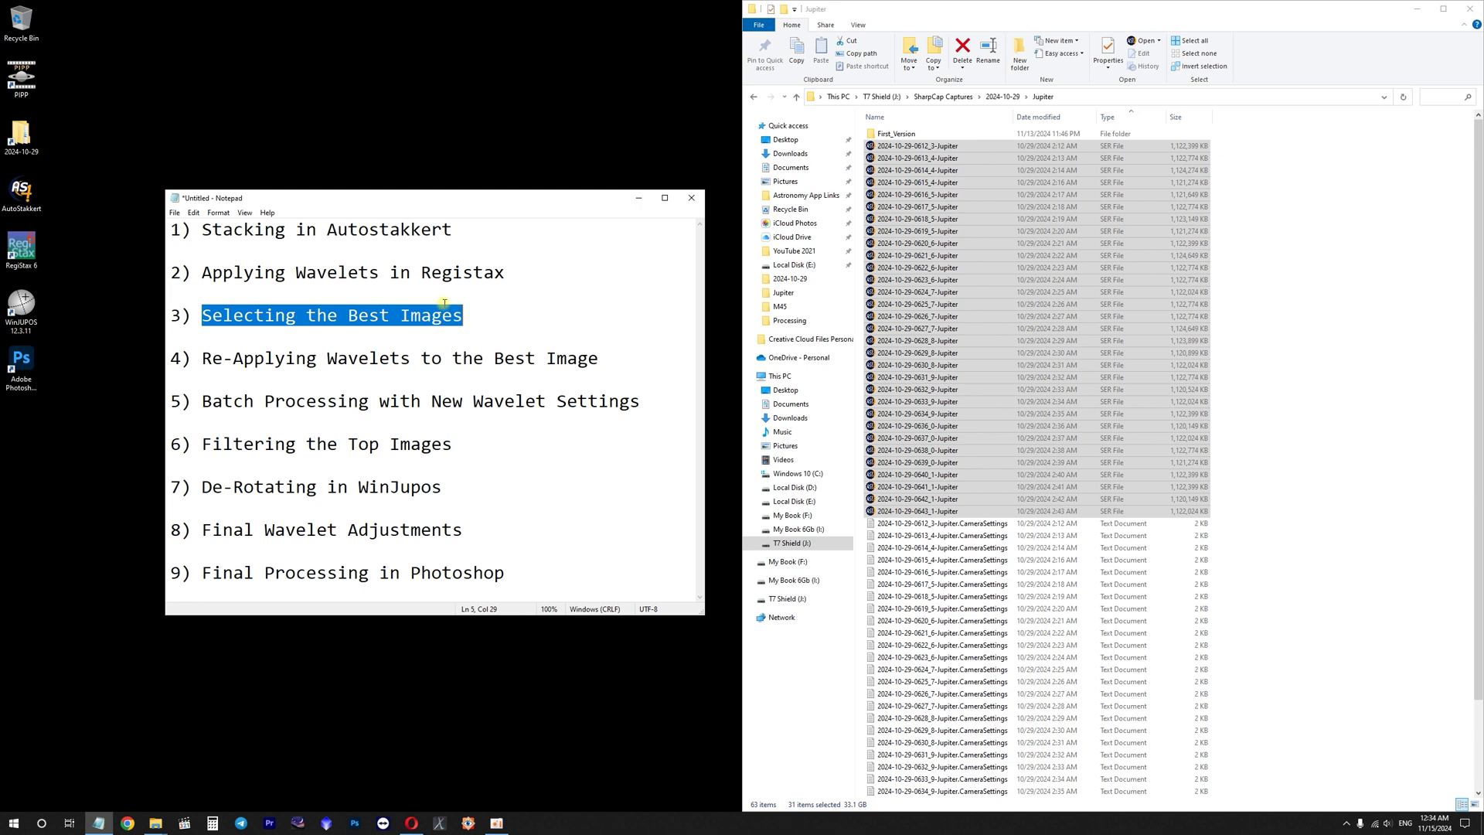
pyautogui.click(205, 229)
pyautogui.moveTo(206, 228); pyautogui.dragTo(458, 231)
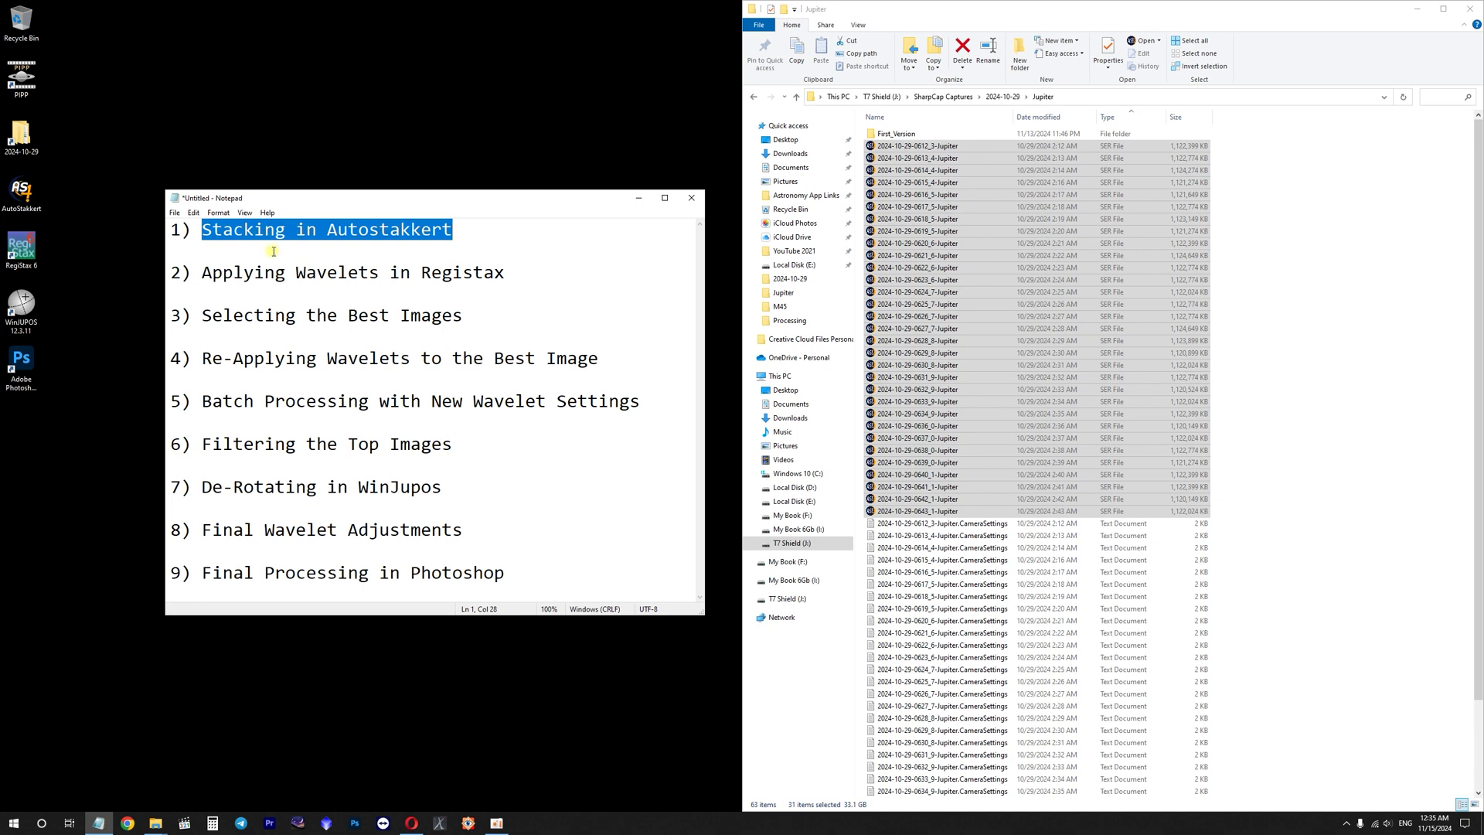
pyautogui.moveTo(201, 363); pyautogui.dragTo(421, 360)
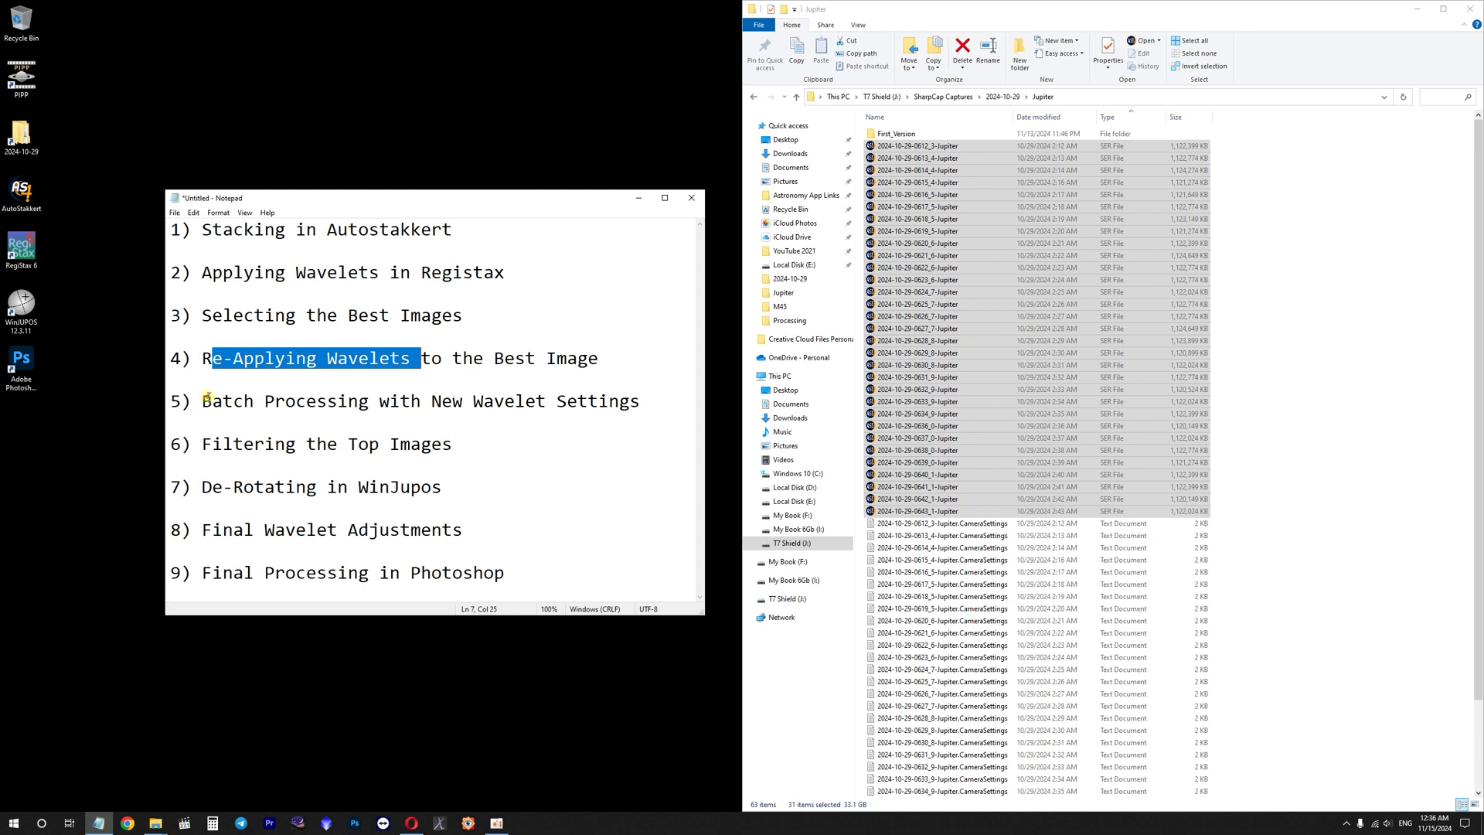
# - Highlight the "Batch Processing with New Wavelet Settings" line in the workflow notes, relating it to the preceding line on re-applying wavelets
pyautogui.moveTo(212, 401); pyautogui.dragTo(457, 401)
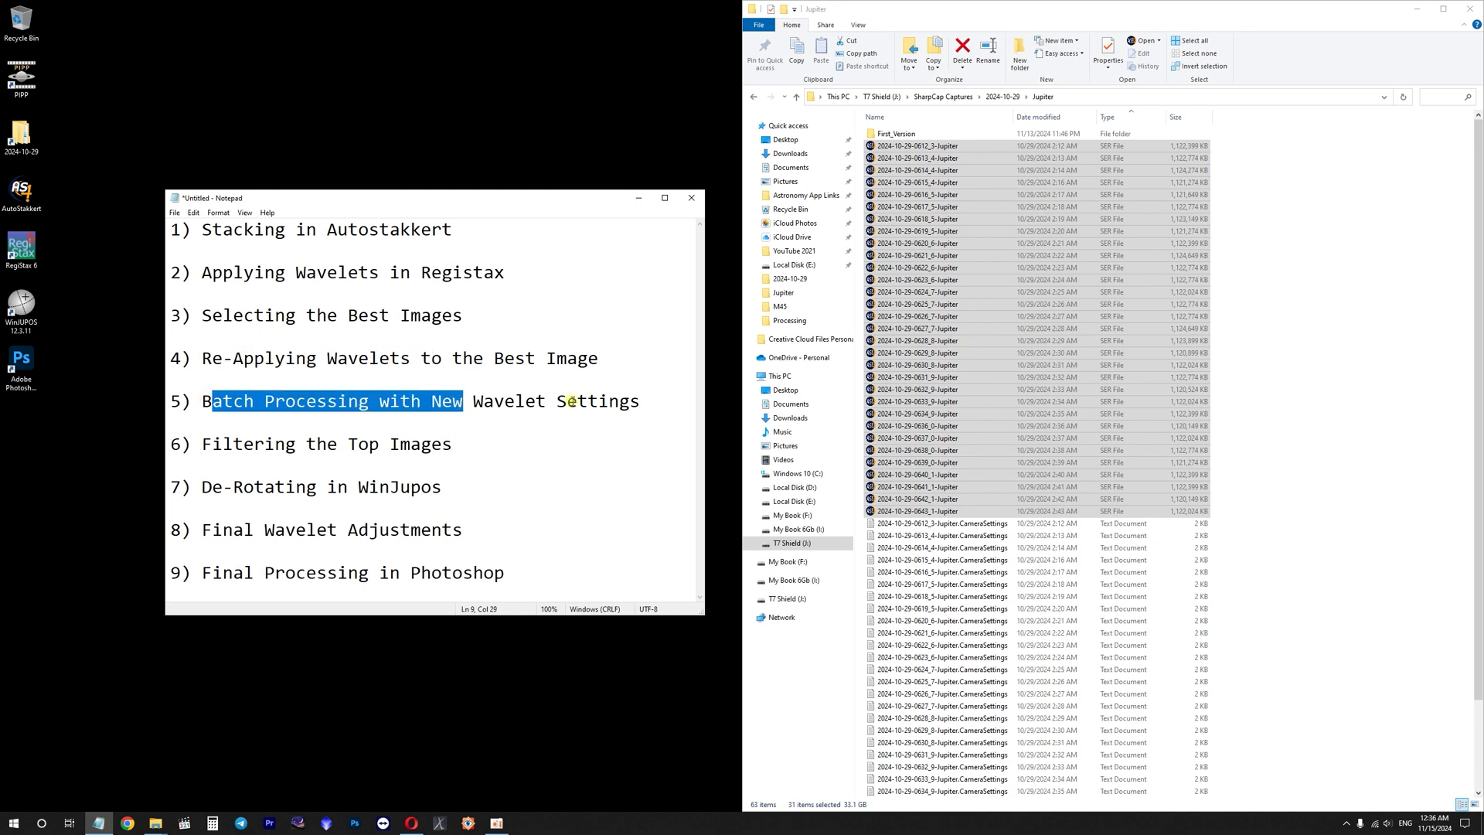
pyautogui.click(475, 401)
pyautogui.moveTo(421, 402); pyautogui.dragTo(628, 405)
pyautogui.click(570, 431)
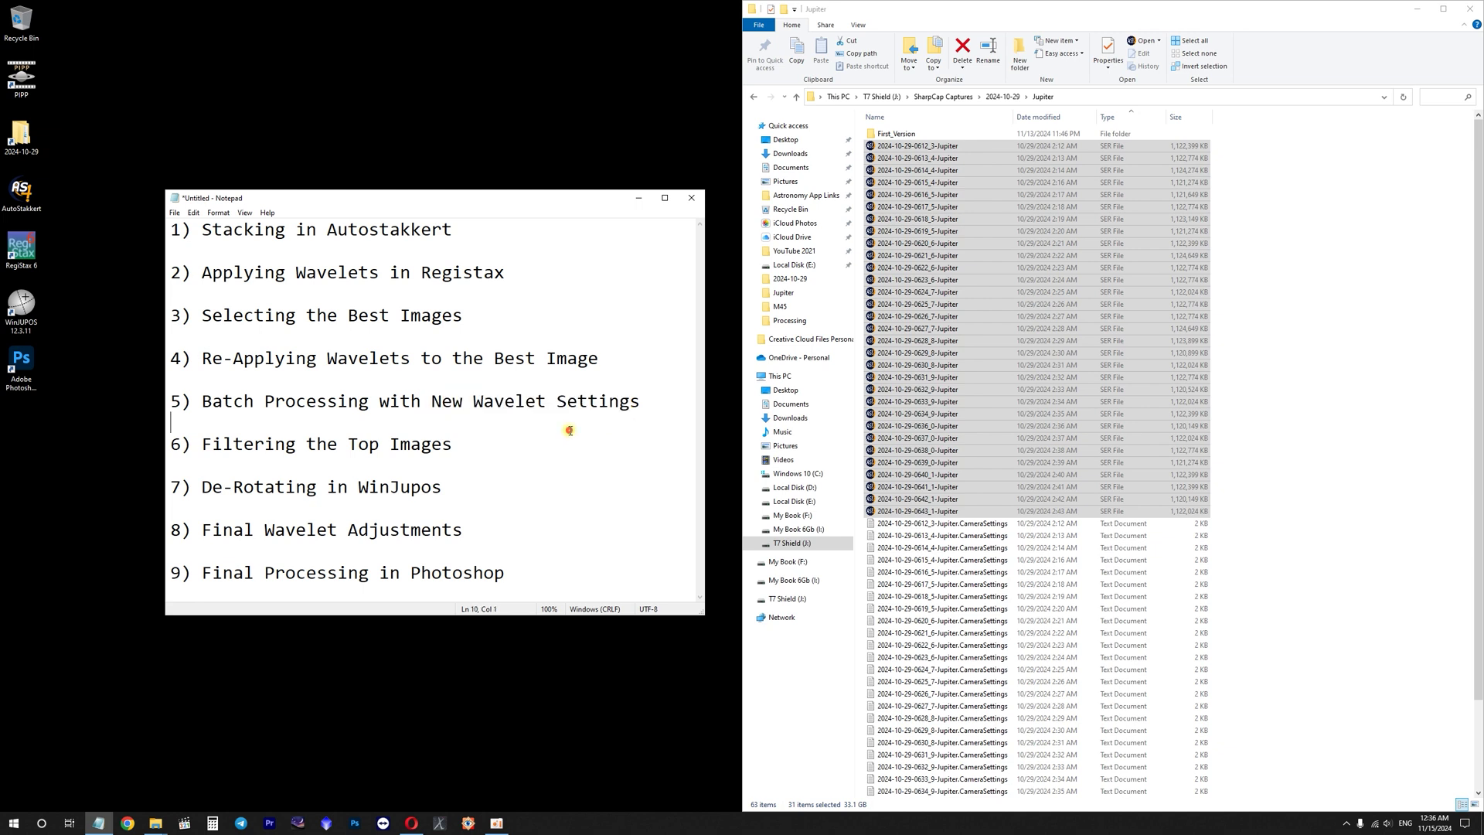
pyautogui.moveTo(272, 358); pyautogui.dragTo(410, 393)
pyautogui.click(589, 400)
pyautogui.click(500, 400)
# - Go through the remaining workflow notes, highlighting the "De-Rotating in WinJupos" and "Final Processing in Photoshop" lines
pyautogui.press('Down')
pyautogui.press('Down')
pyautogui.press('Down')
pyautogui.press('Down')
pyautogui.moveTo(204, 489); pyautogui.dragTo(447, 485)
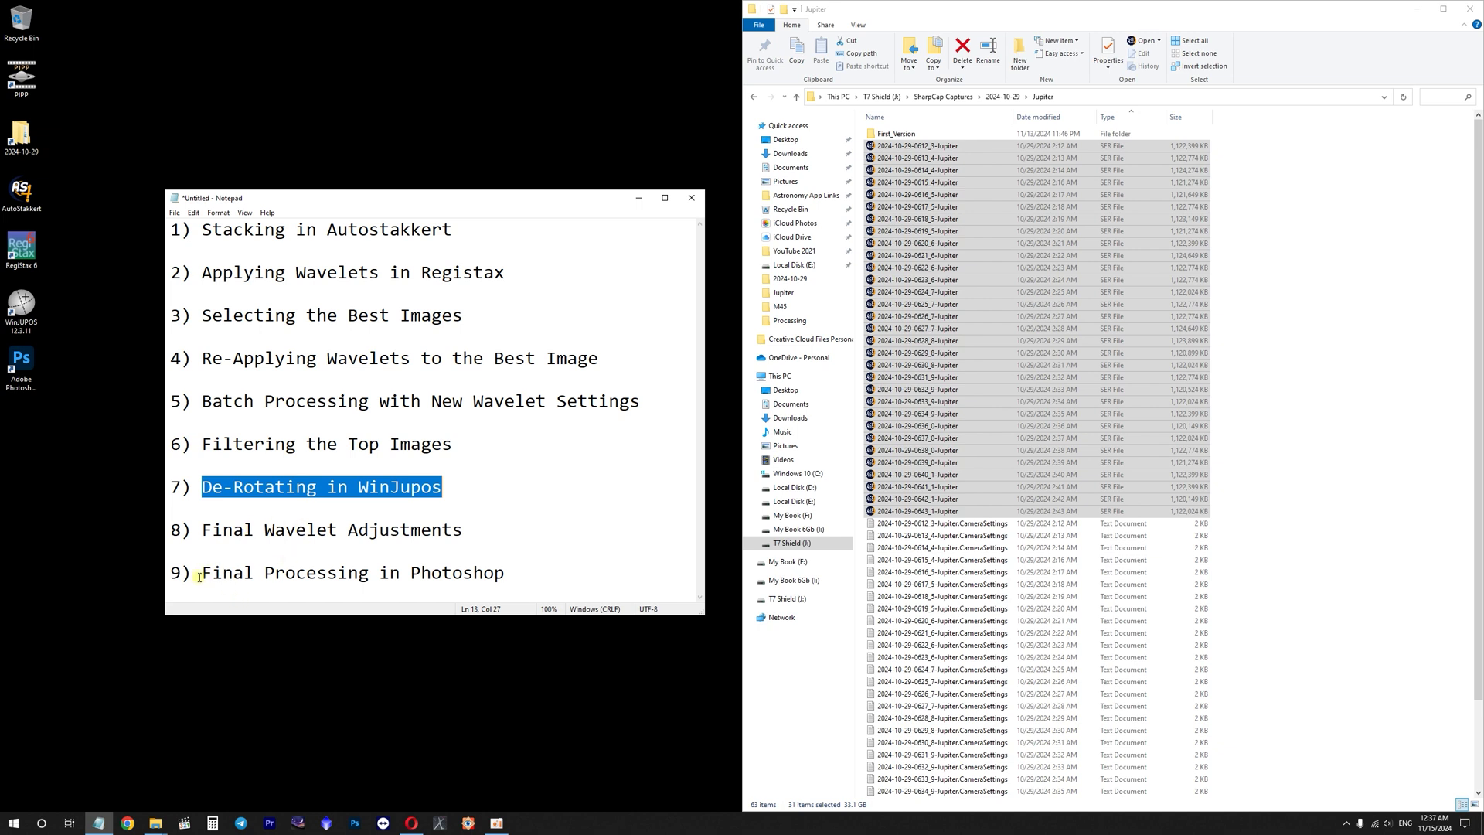
pyautogui.moveTo(192, 572); pyautogui.dragTo(539, 573)
pyautogui.click(572, 559)
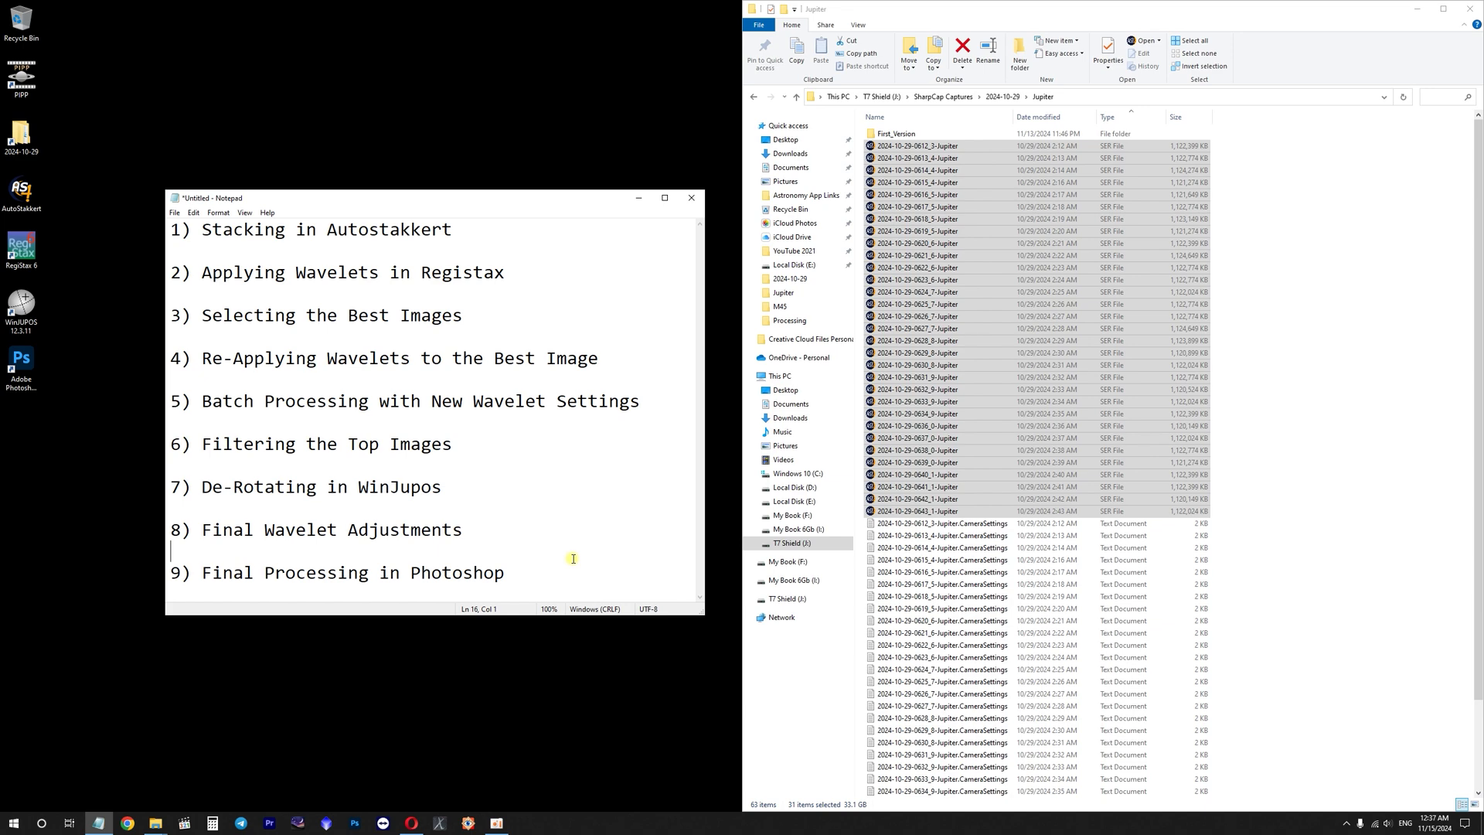
# - Close the workflow notes without saving the changes
pyautogui.click(570, 529)
pyautogui.click(691, 198)
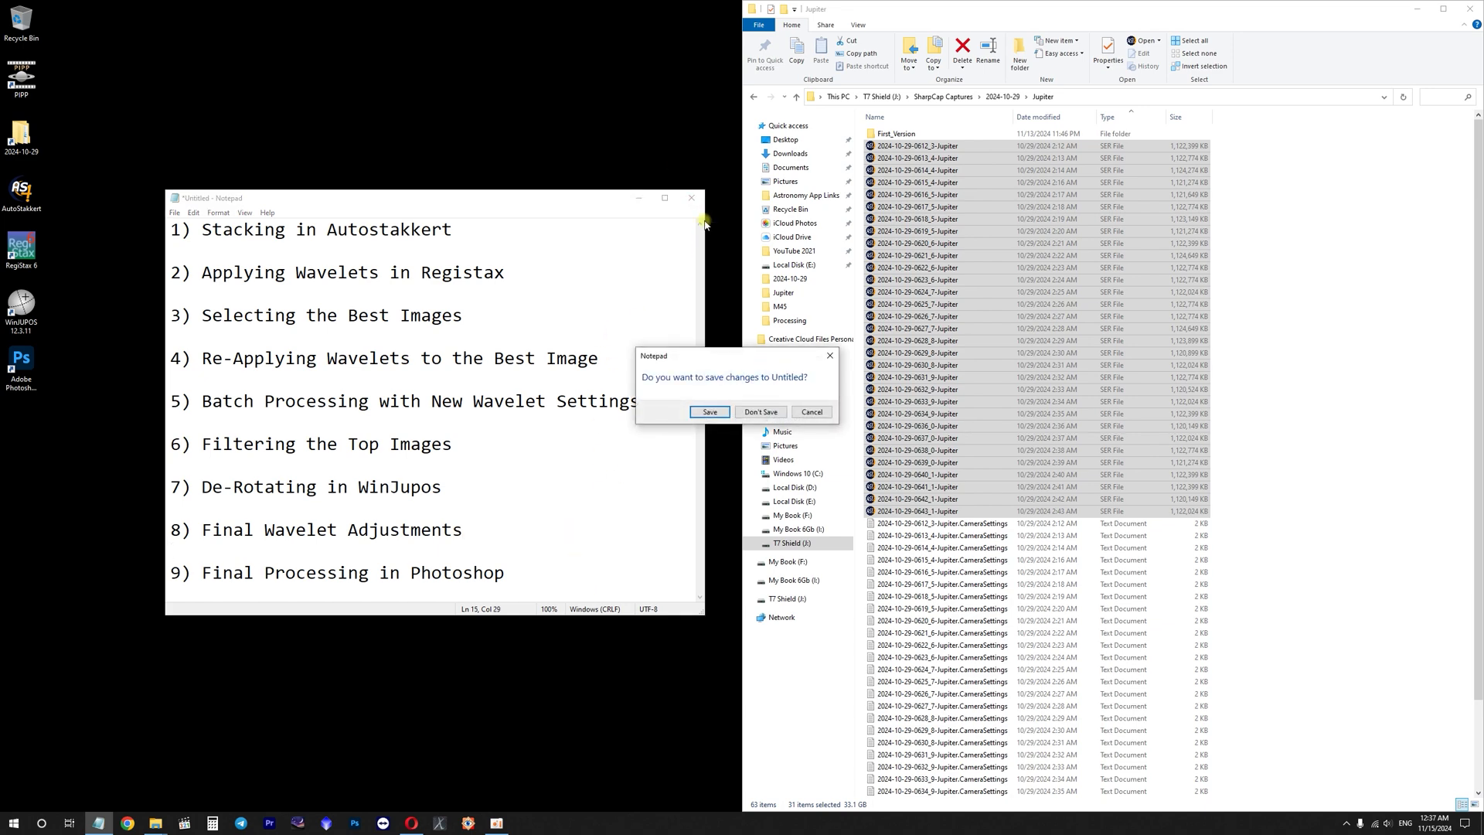
pyautogui.click(749, 411)
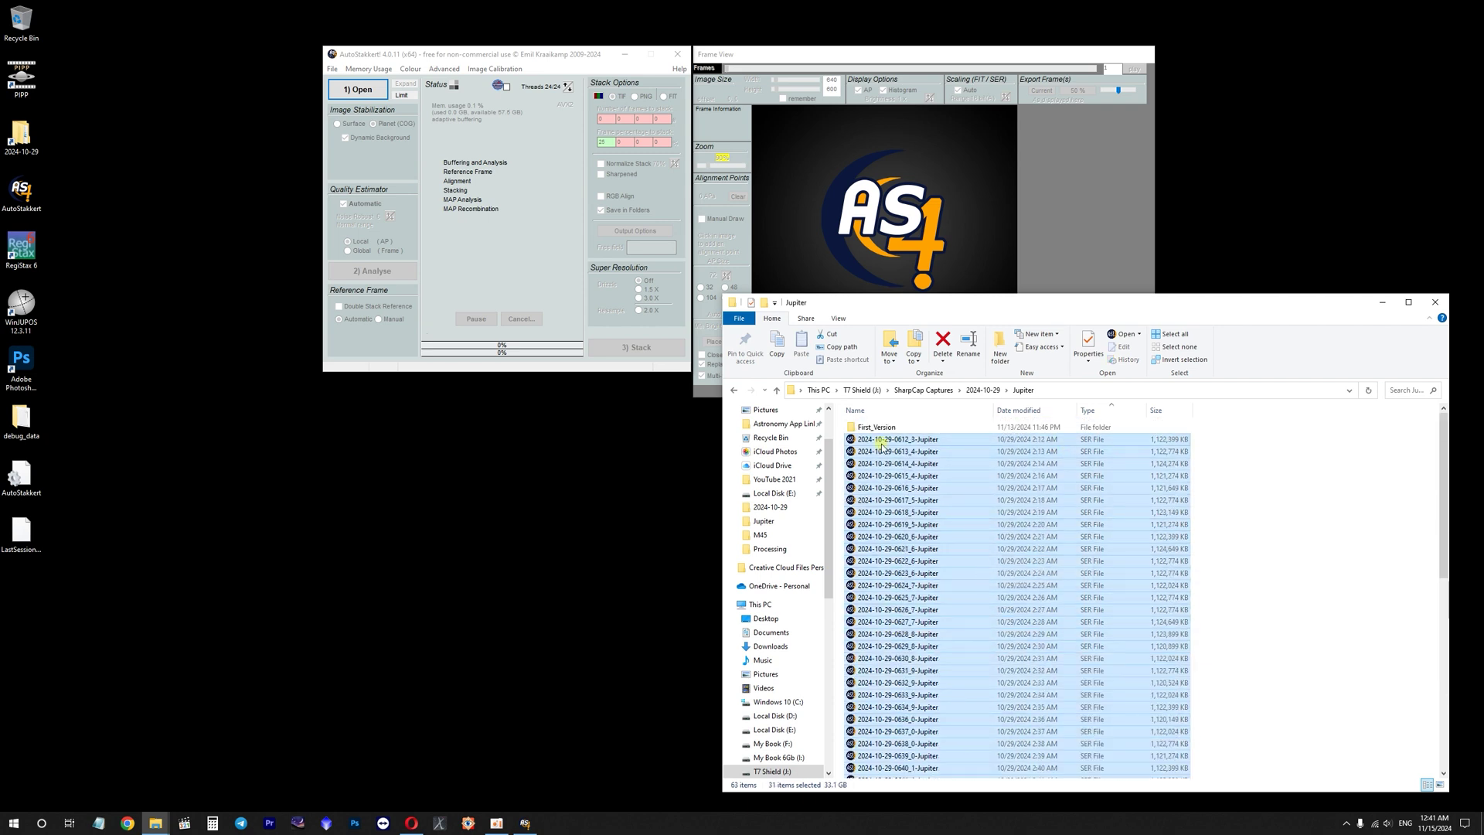
# - Load all selected Jupiter SER captures into AutoStakkert and minimise the folder window
pyautogui.moveTo(919, 447); pyautogui.dragTo(538, 238)
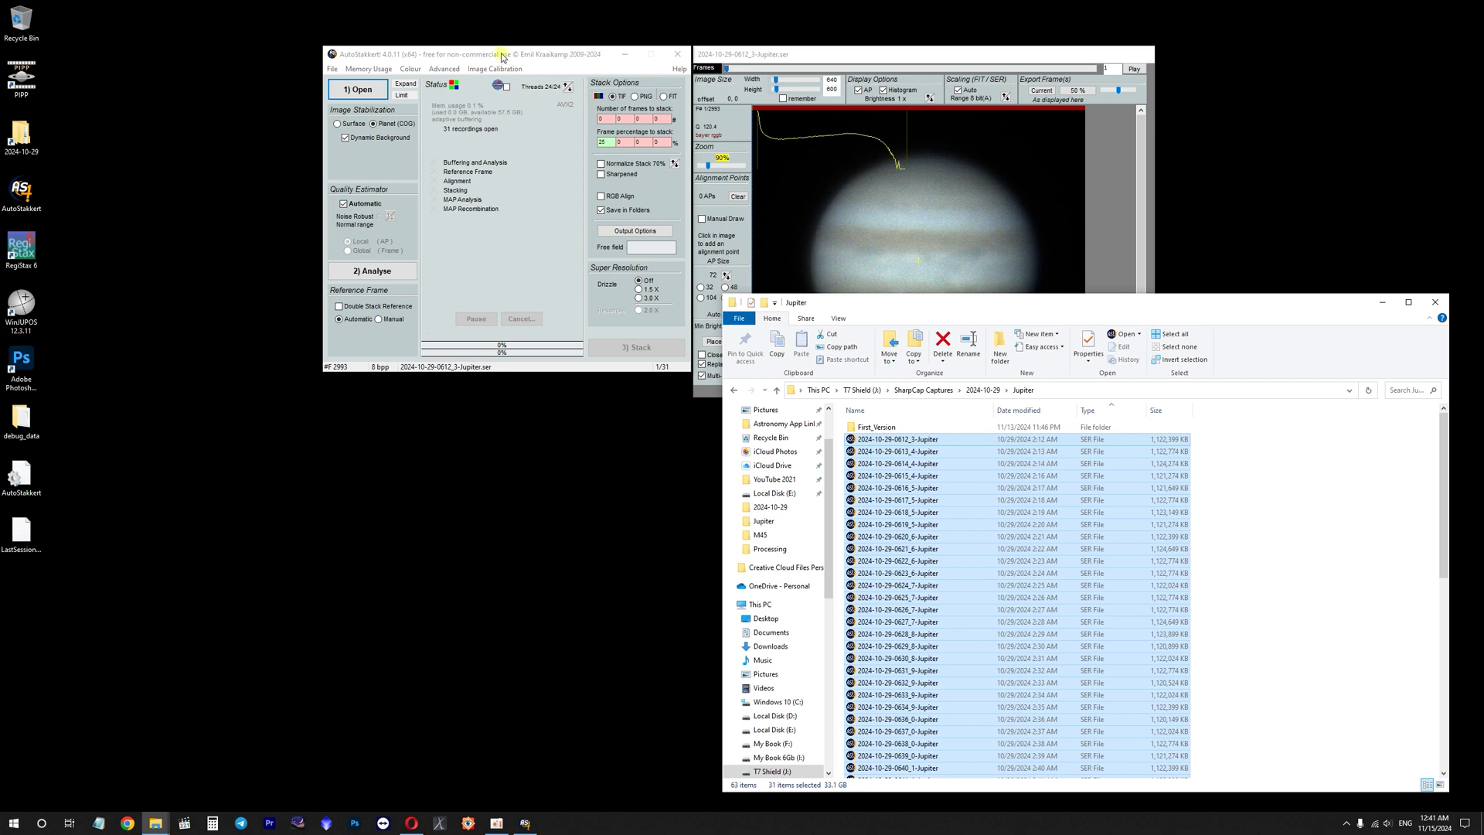
pyautogui.click(1382, 302)
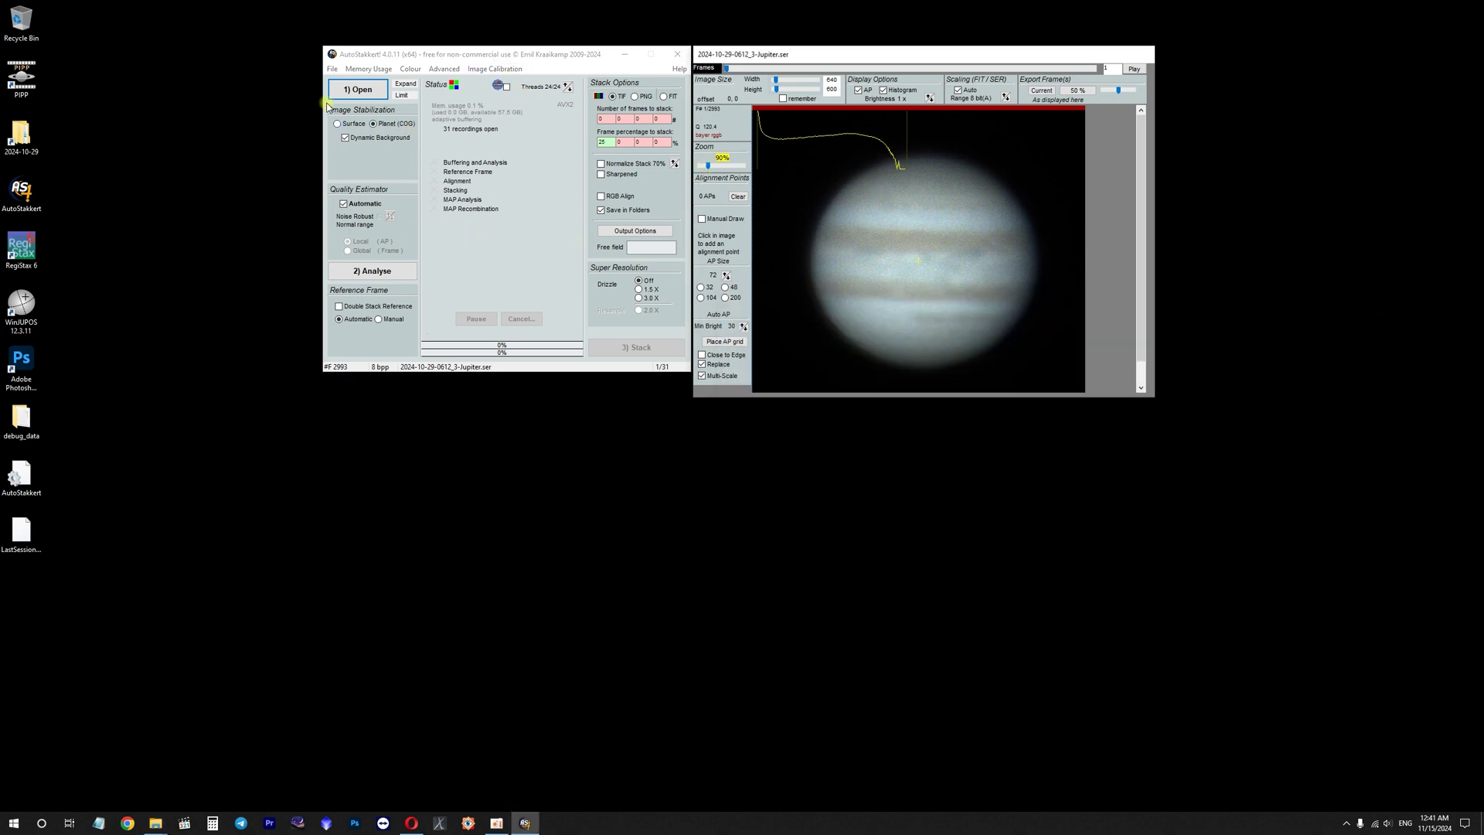
# - Analyse the loaded recordings using Planet (COG) image stabilization
pyautogui.click(374, 125)
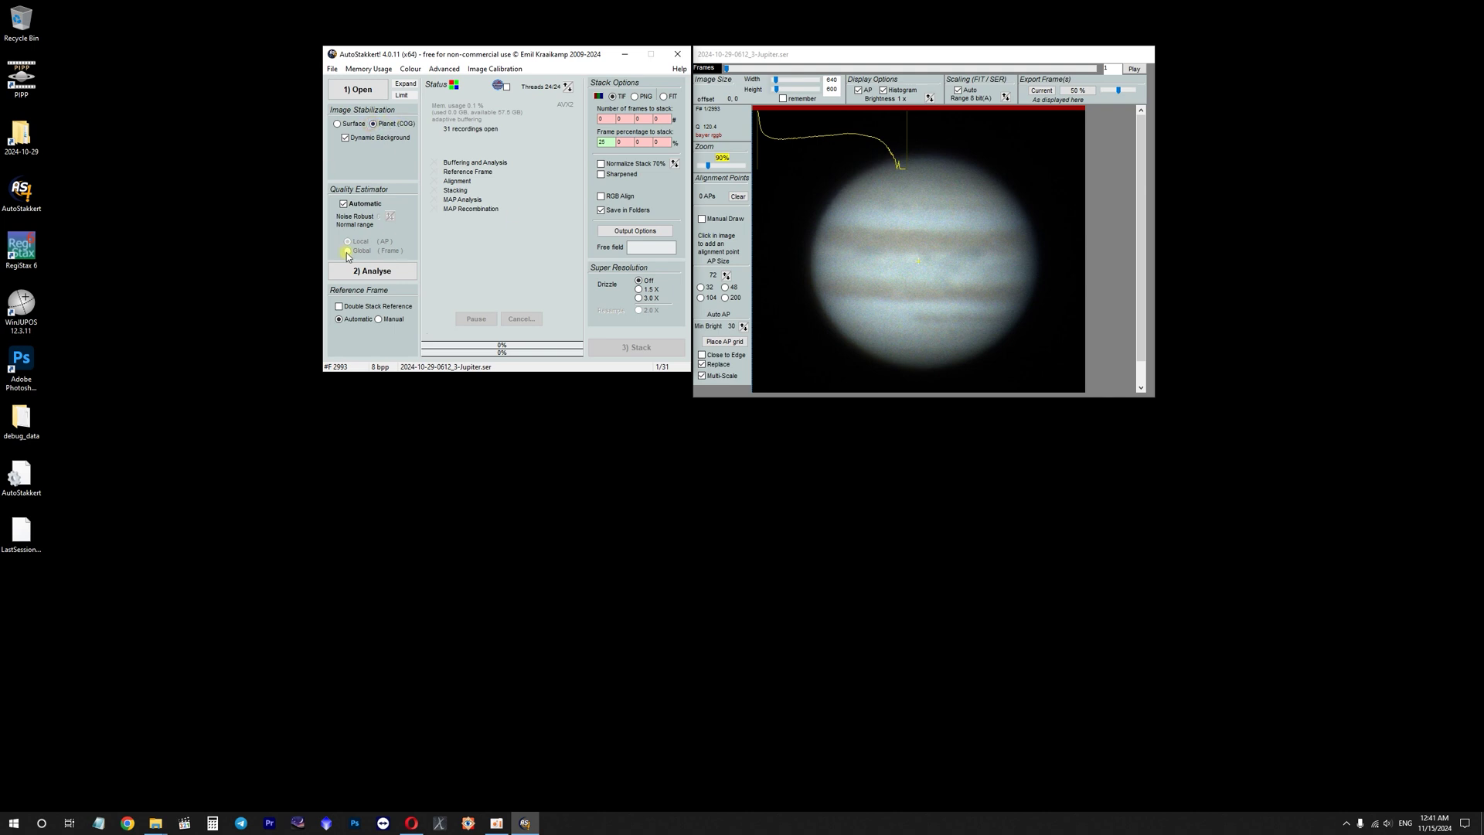
pyautogui.click(377, 274)
pyautogui.click(373, 272)
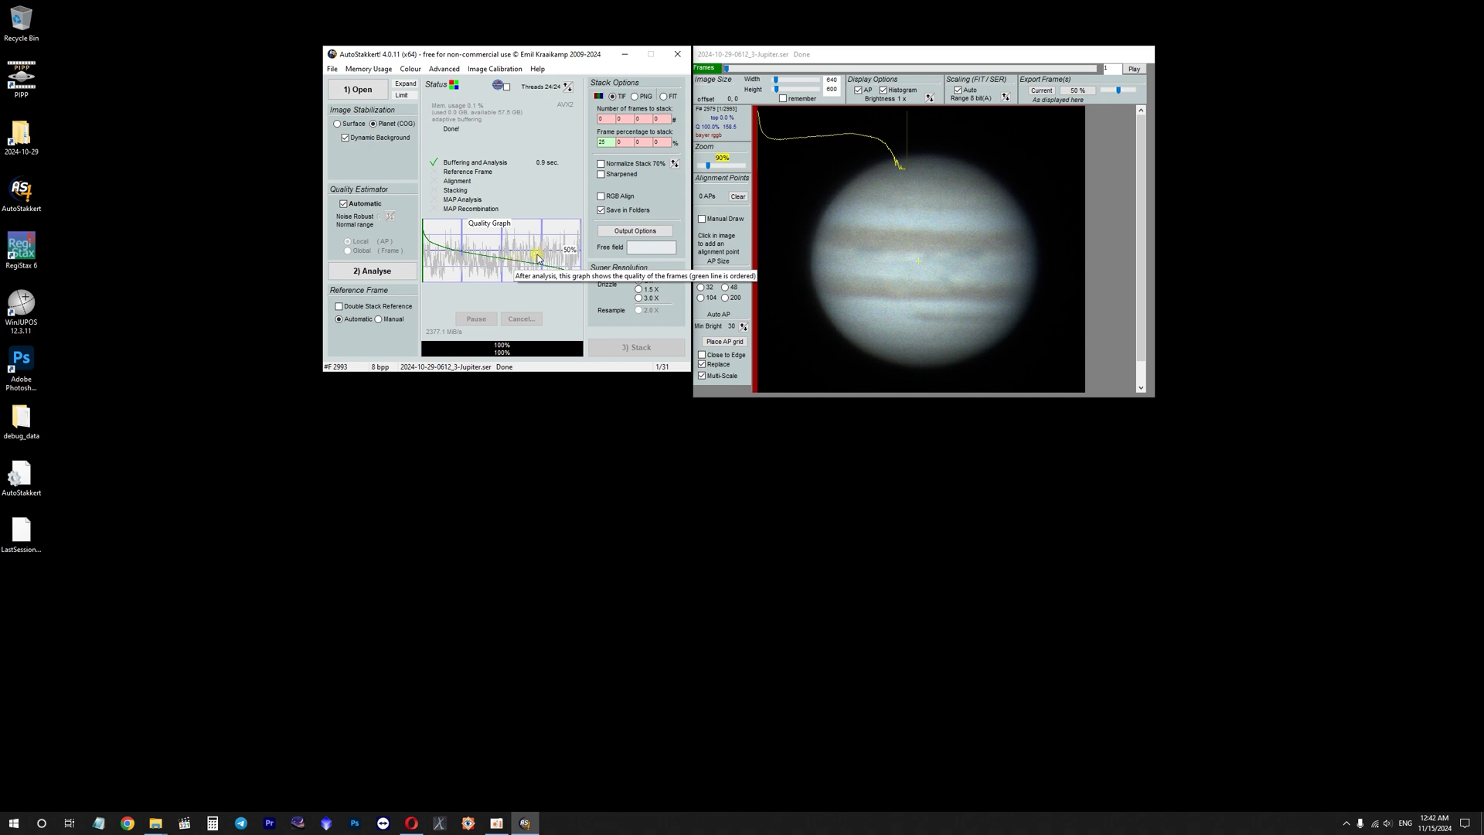
# - Compare high-quality and low-quality frames of Jupiter at different points along the quality graph
pyautogui.click(964, 247)
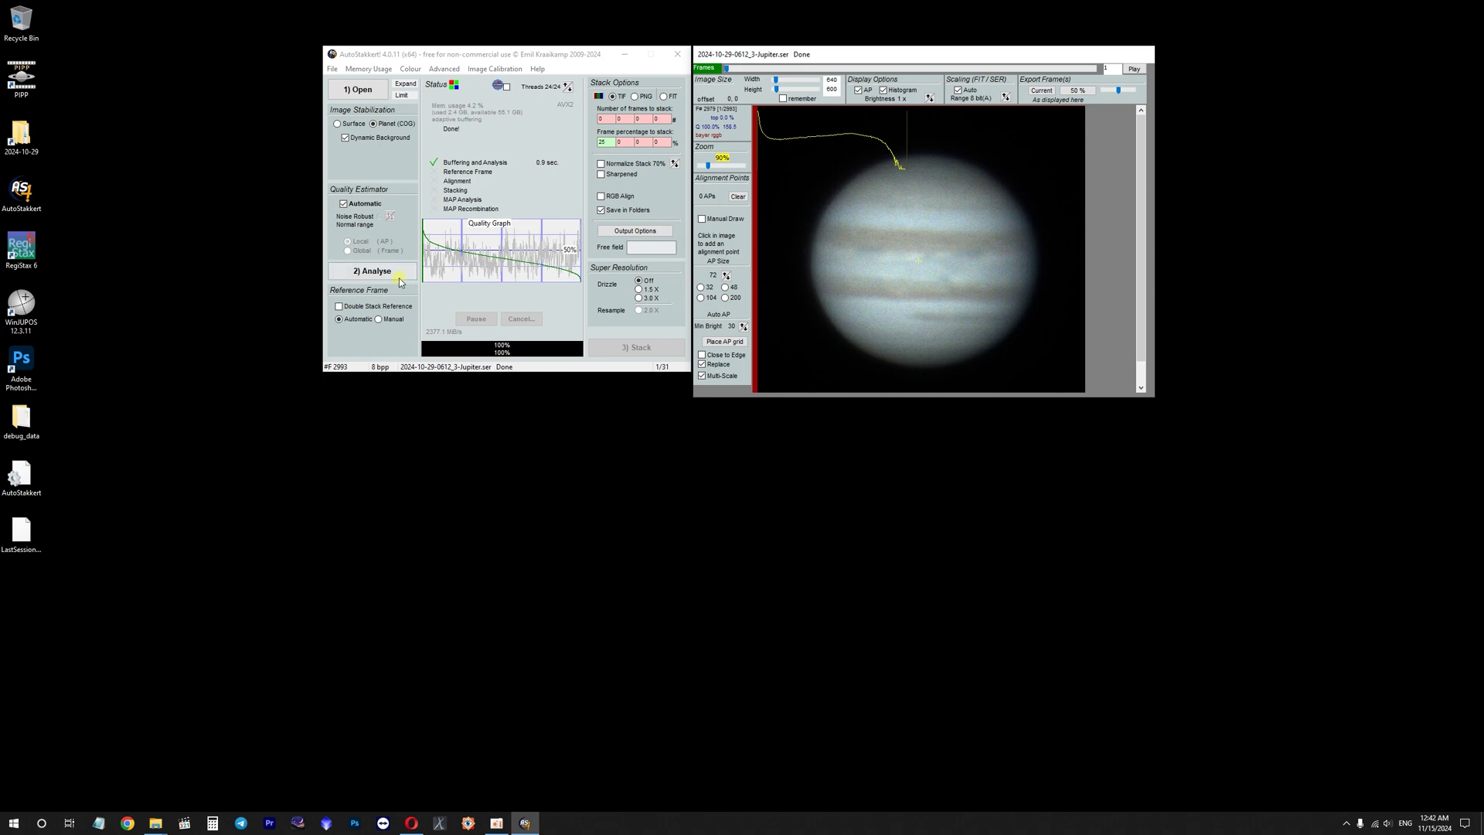
pyautogui.click(453, 223)
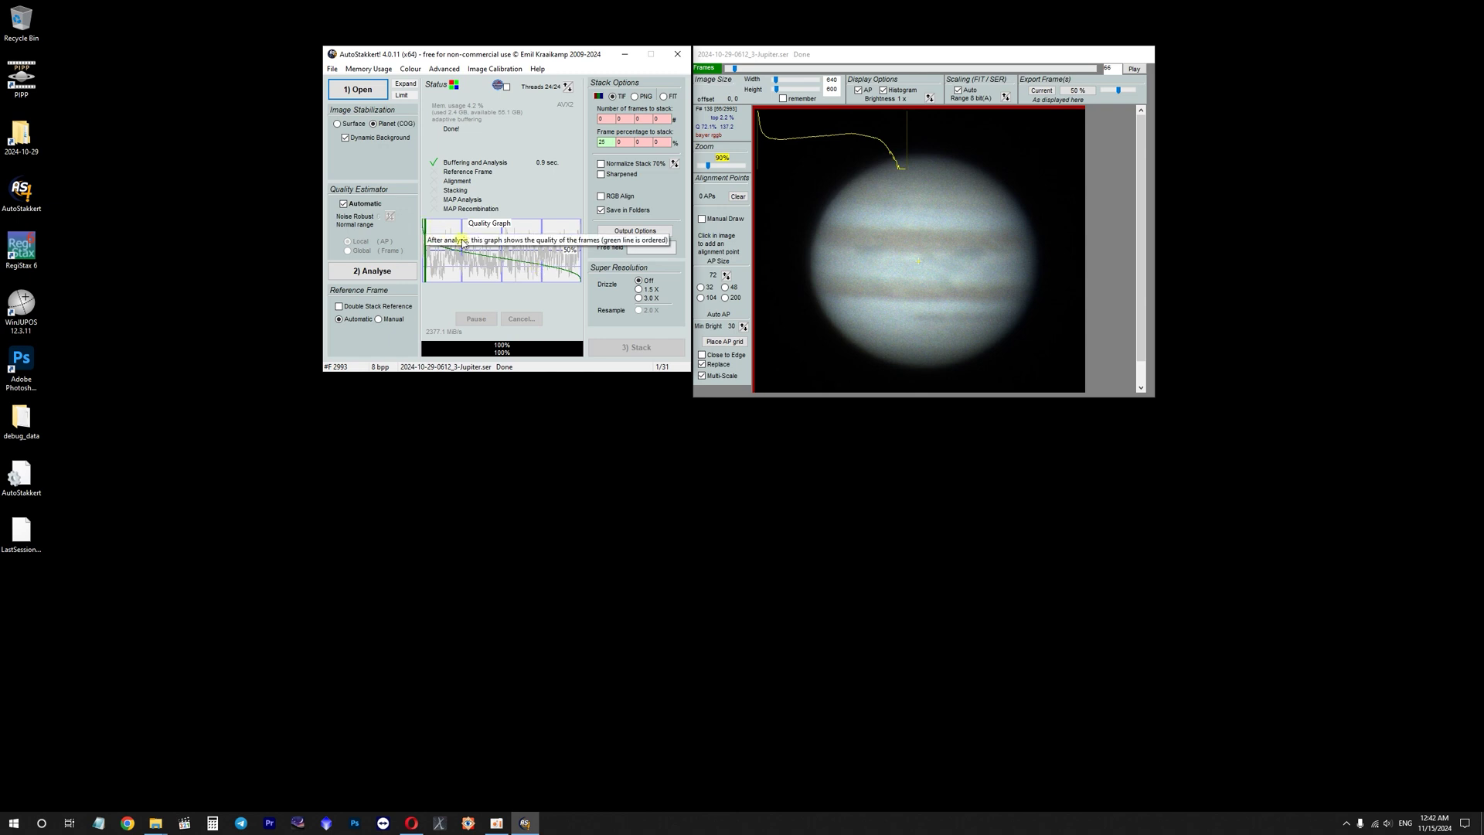
pyautogui.click(563, 266)
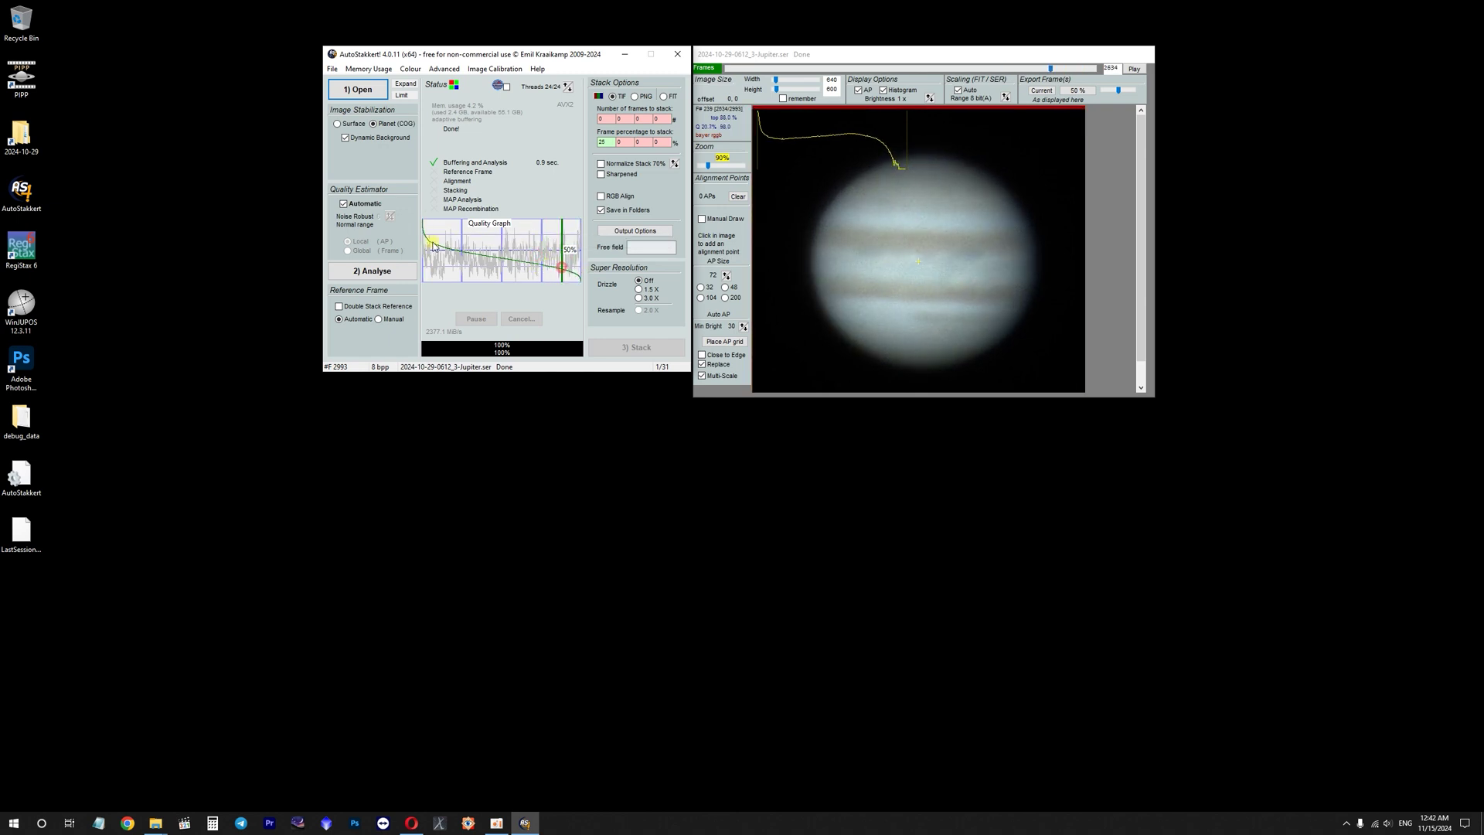
pyautogui.moveTo(451, 247); pyautogui.dragTo(459, 245)
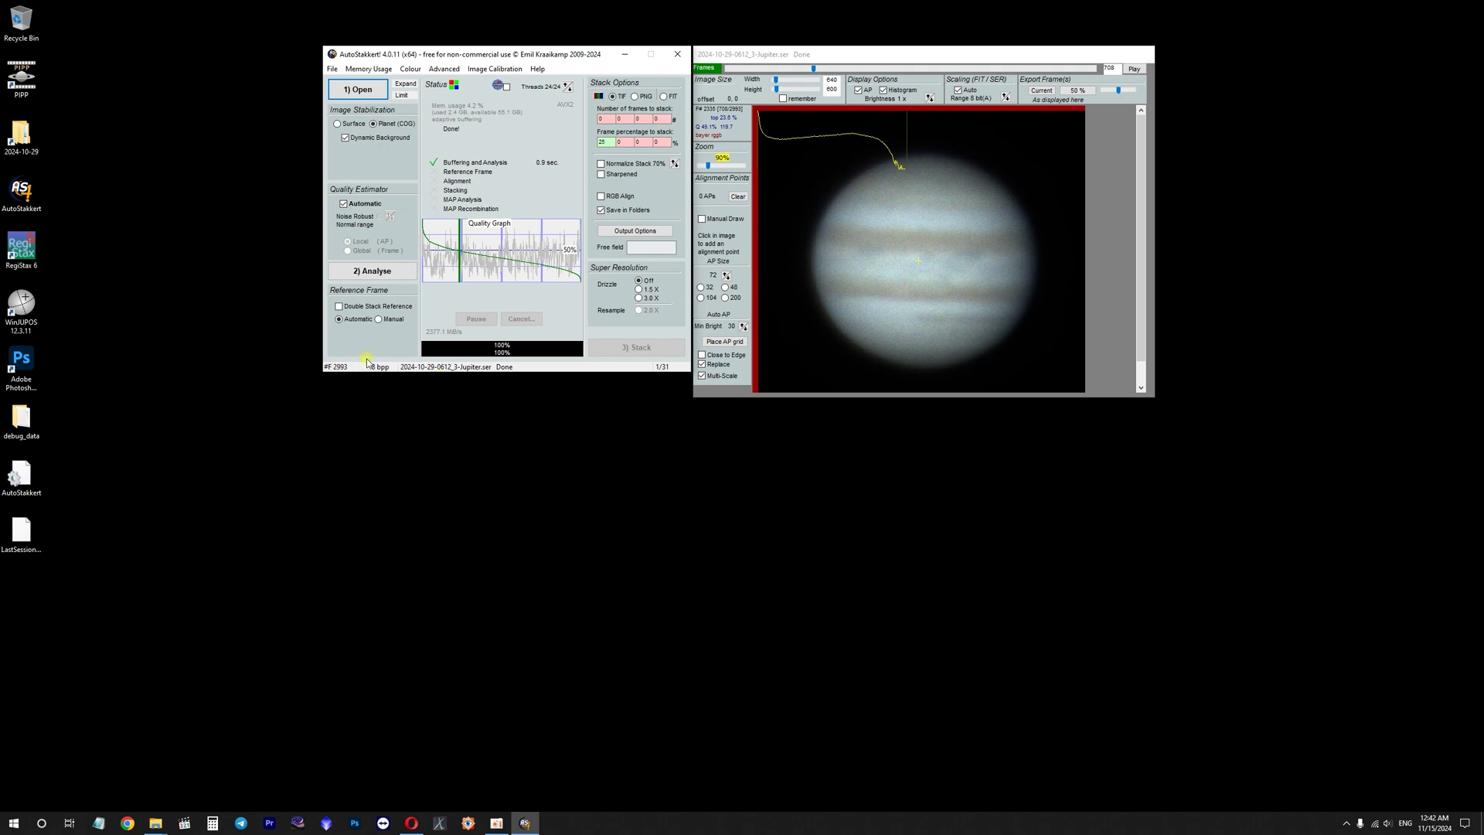
# - Select the first frame percentage to stack, shift the main AutoStakkert window slightly and enable RGB Align
pyautogui.click(609, 143)
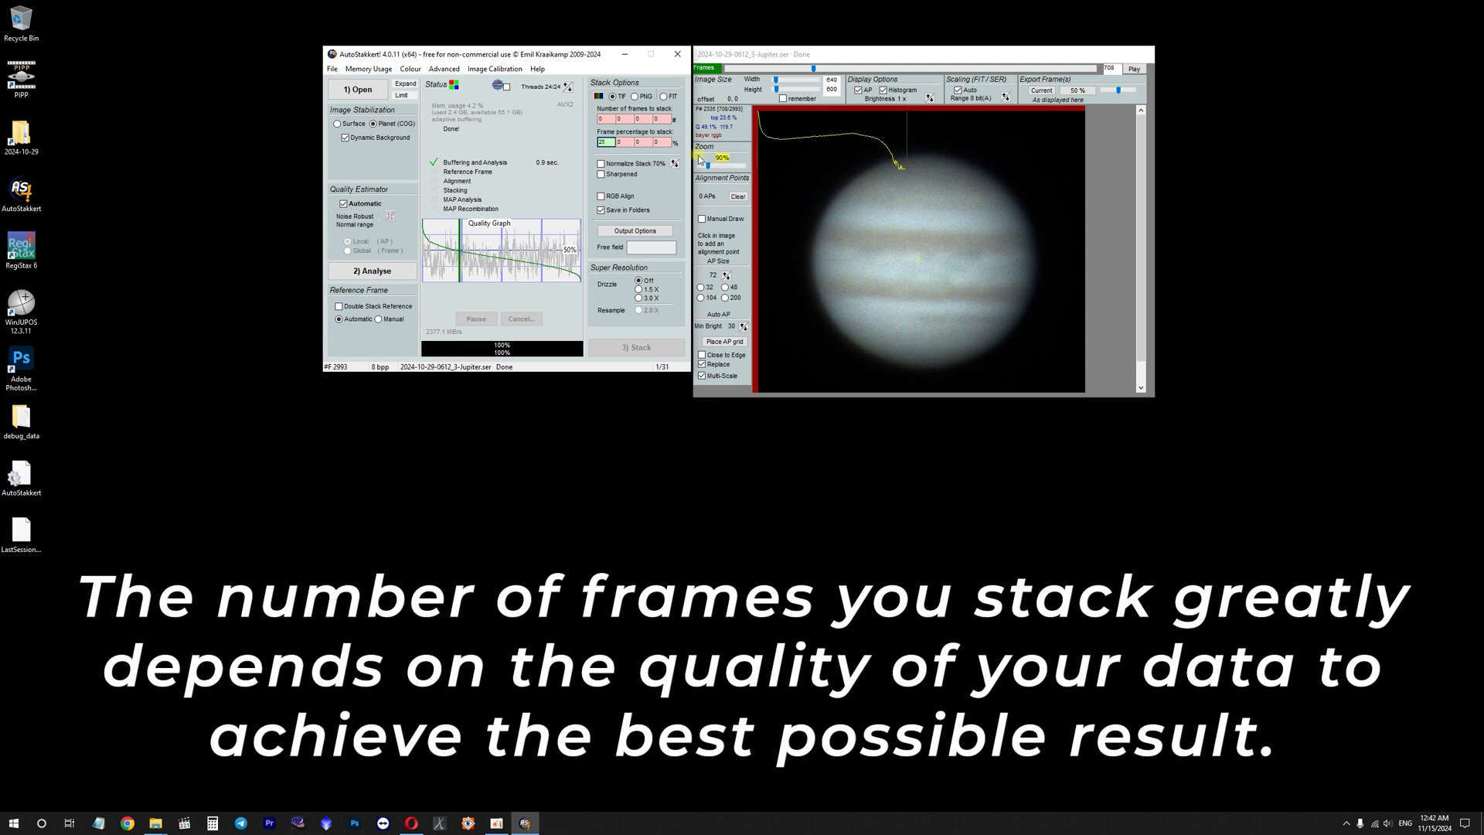
pyautogui.doubleClick(605, 142)
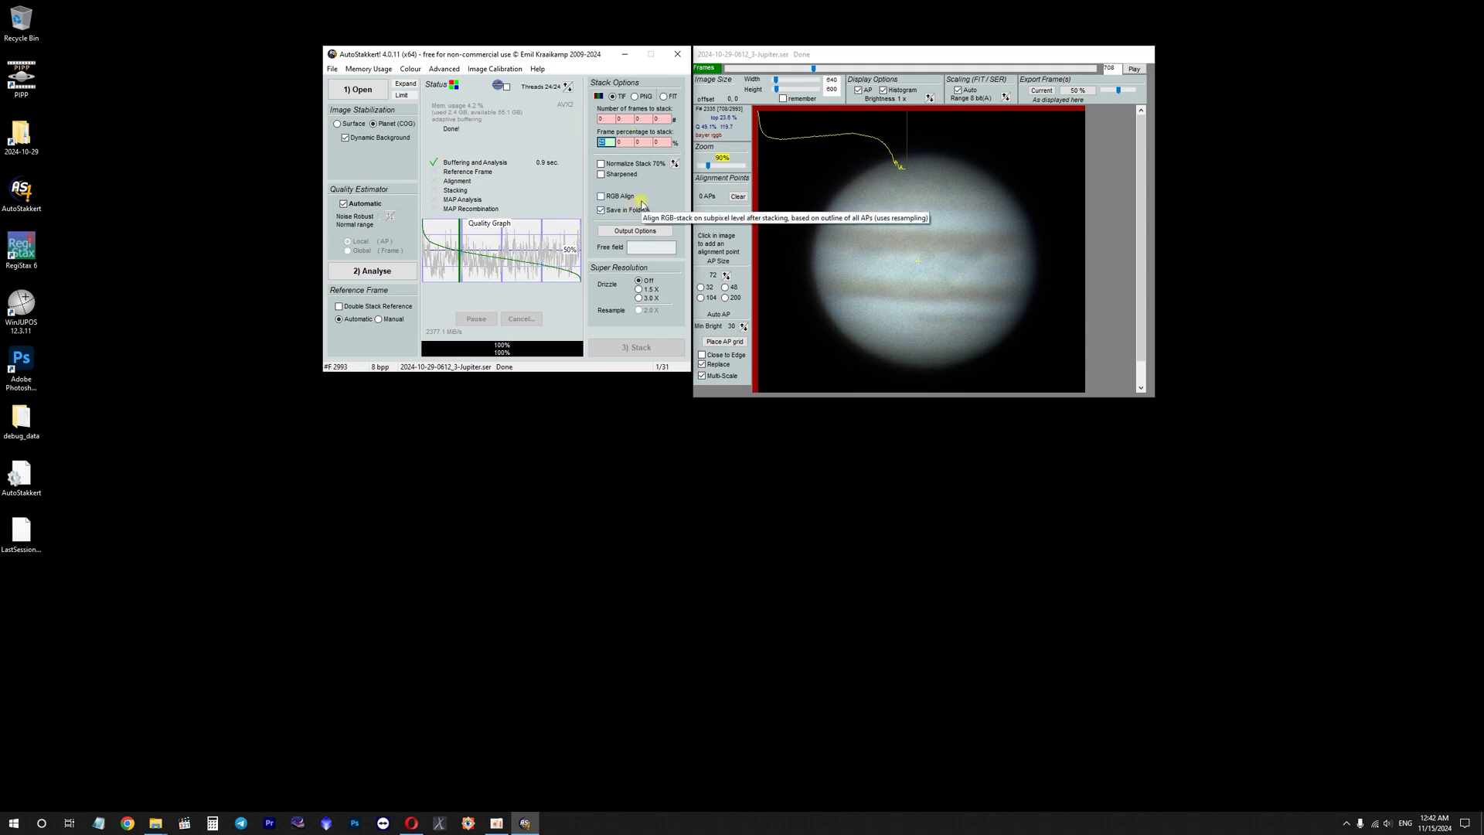
pyautogui.moveTo(538, 57); pyautogui.dragTo(534, 63)
pyautogui.click(754, 129)
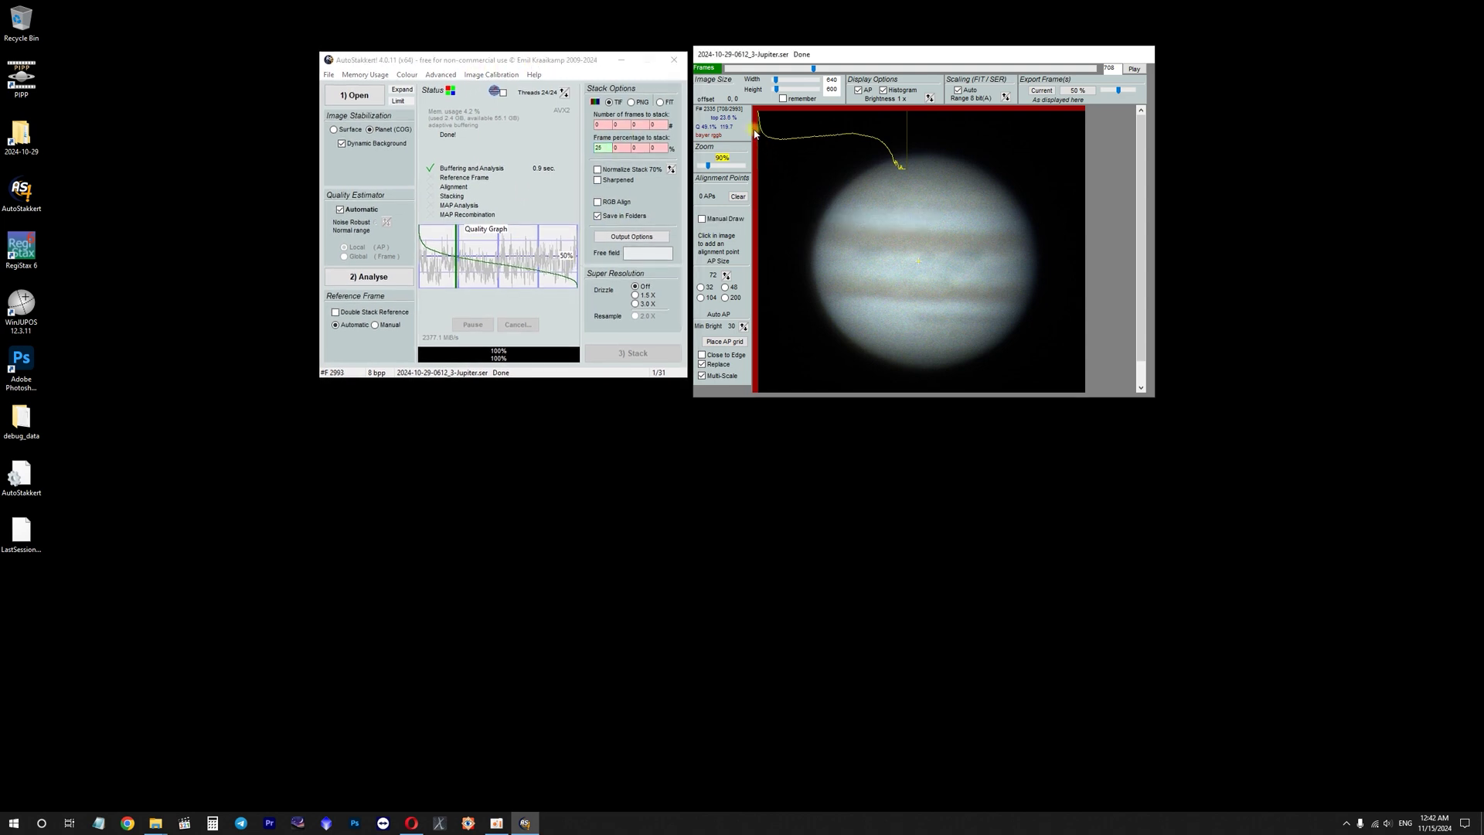
pyautogui.click(598, 205)
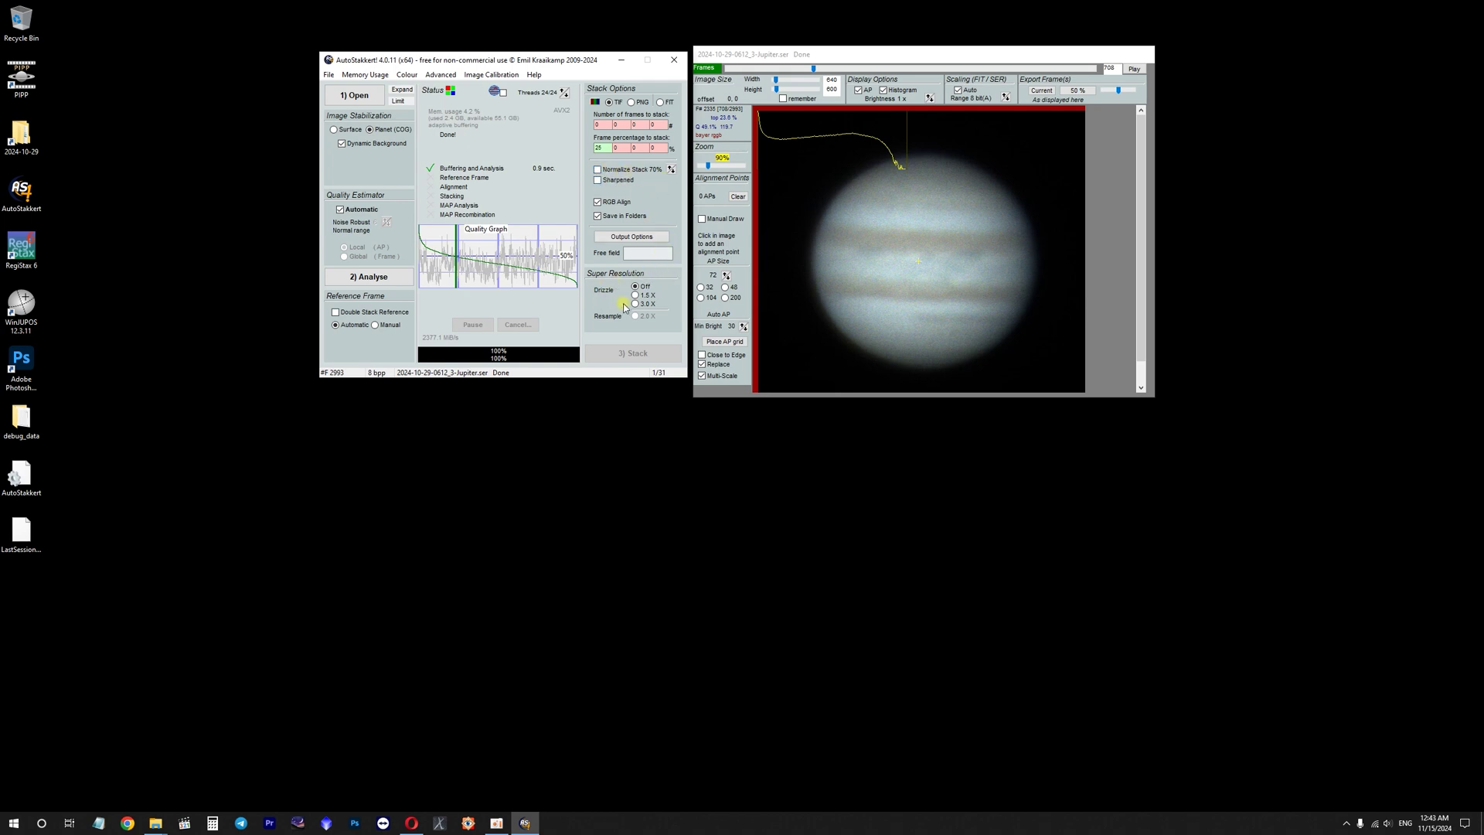
# - Try an automatic alignment-point grid with an AP size of 48 over Jupiter, and clear it
pyautogui.click(869, 246)
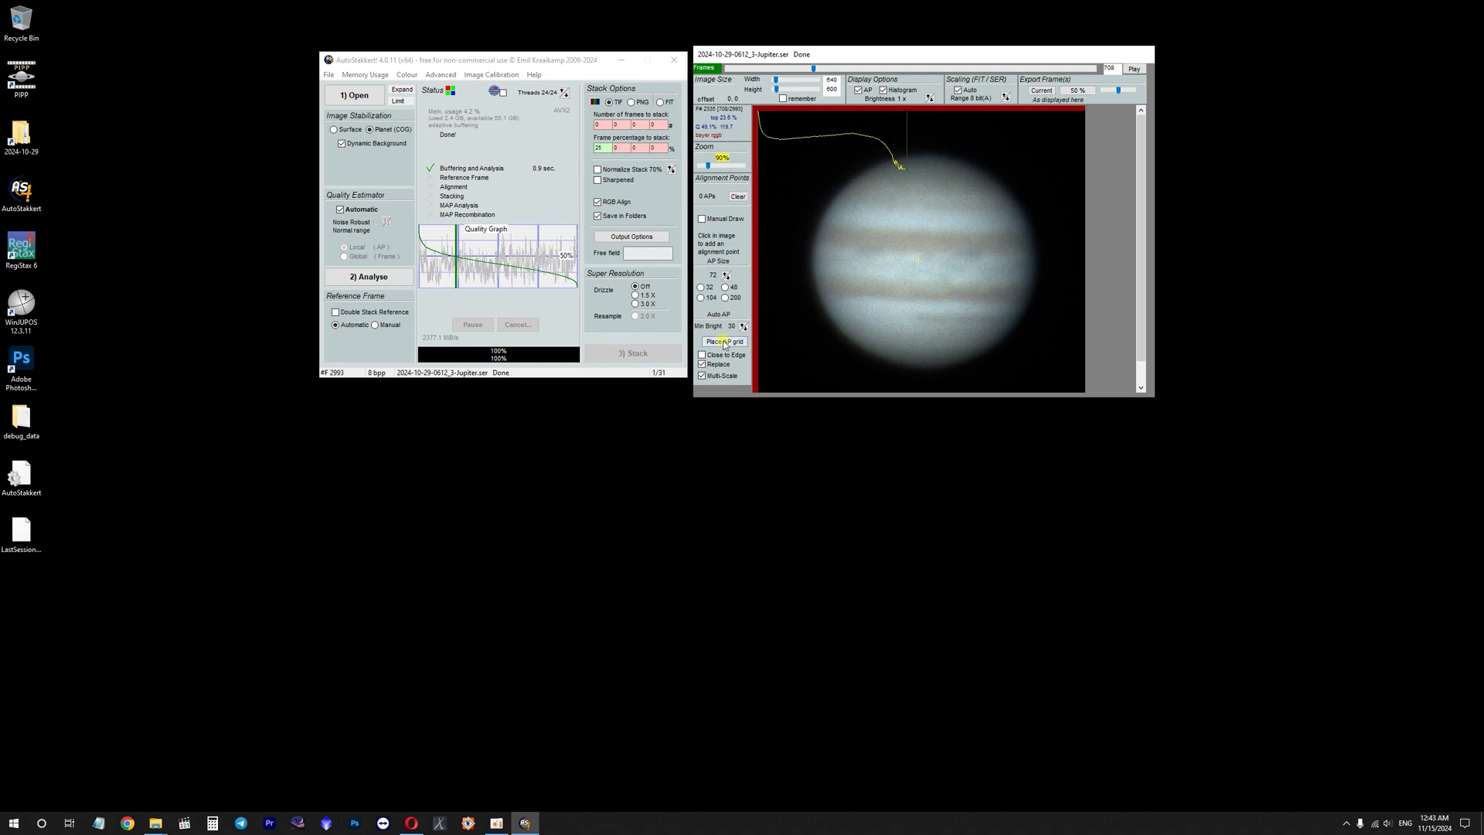
pyautogui.click(725, 287)
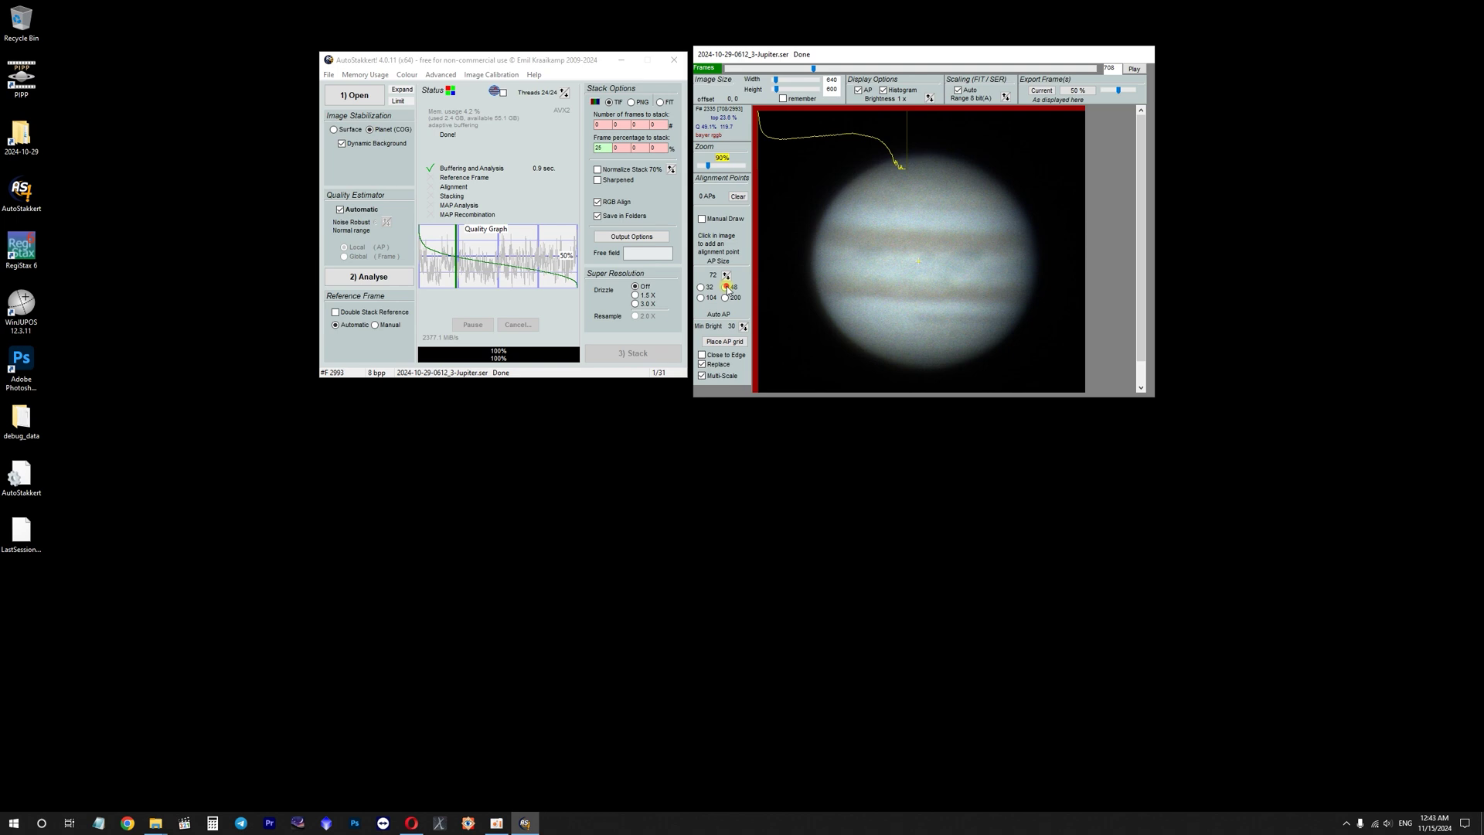
pyautogui.click(730, 343)
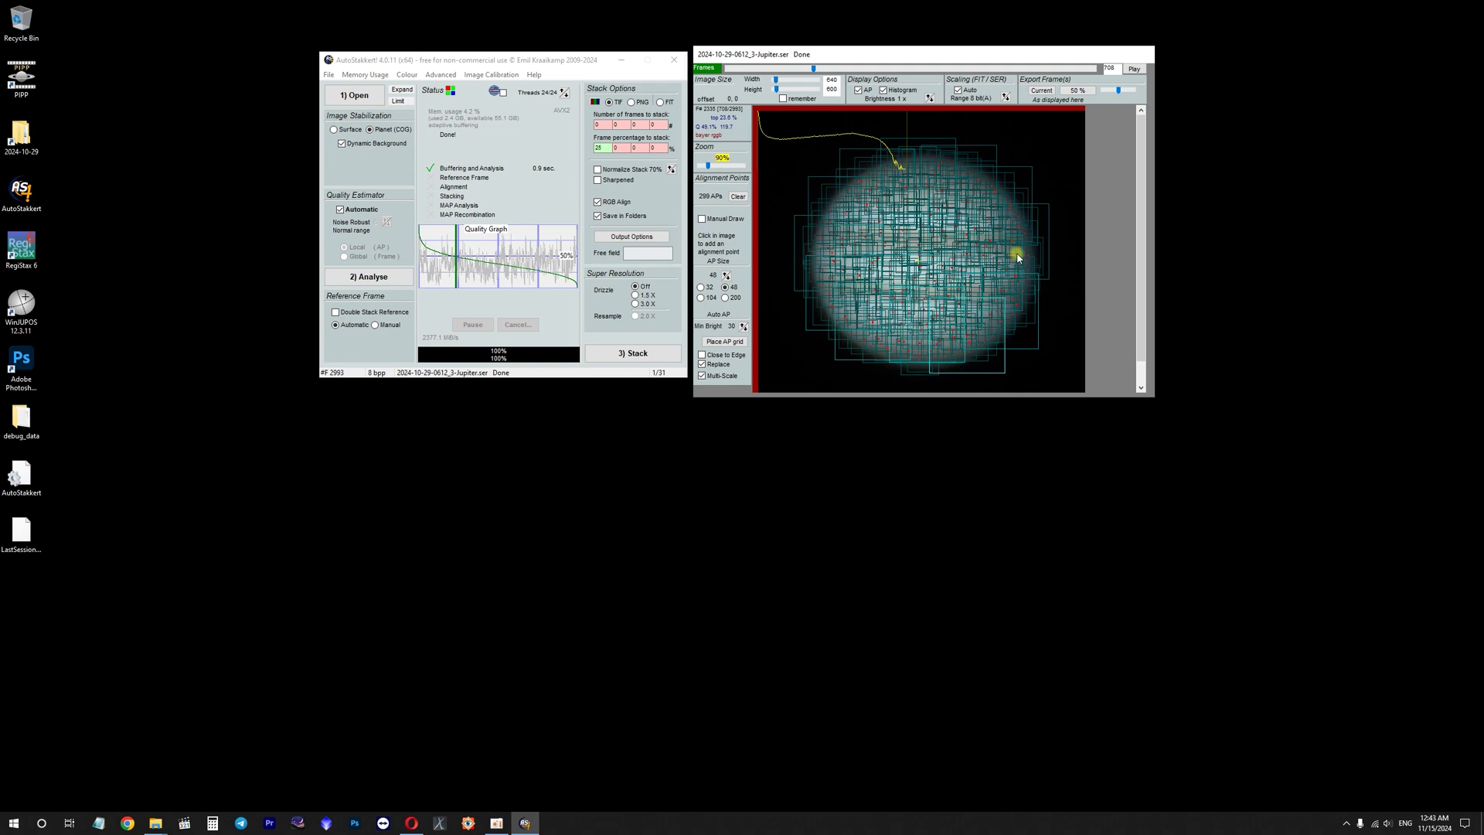
pyautogui.click(843, 247)
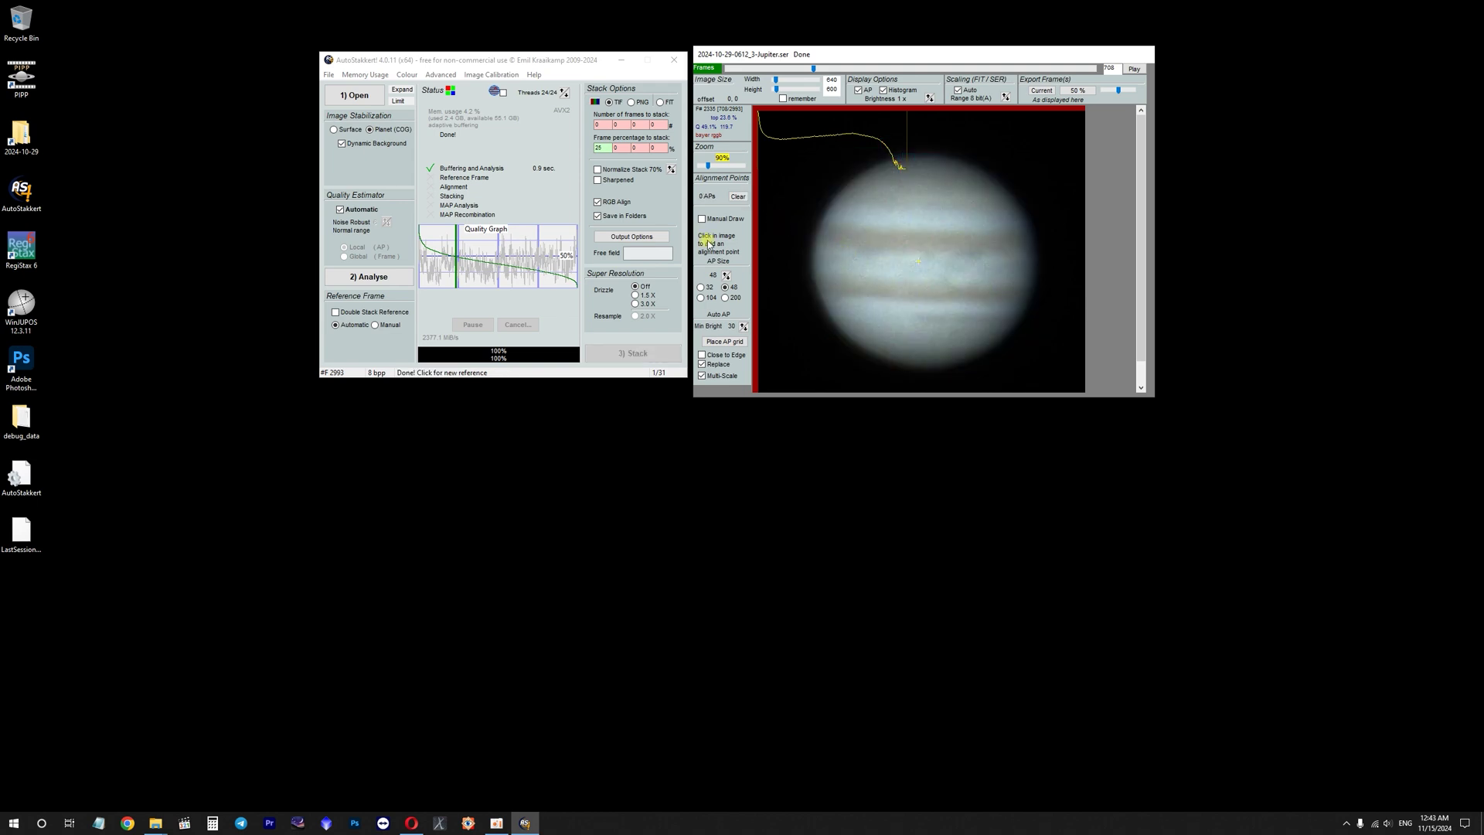
# - Manually place overlapping alignment points of size 48 around the limb of Jupiter's disc
pyautogui.click(826, 245)
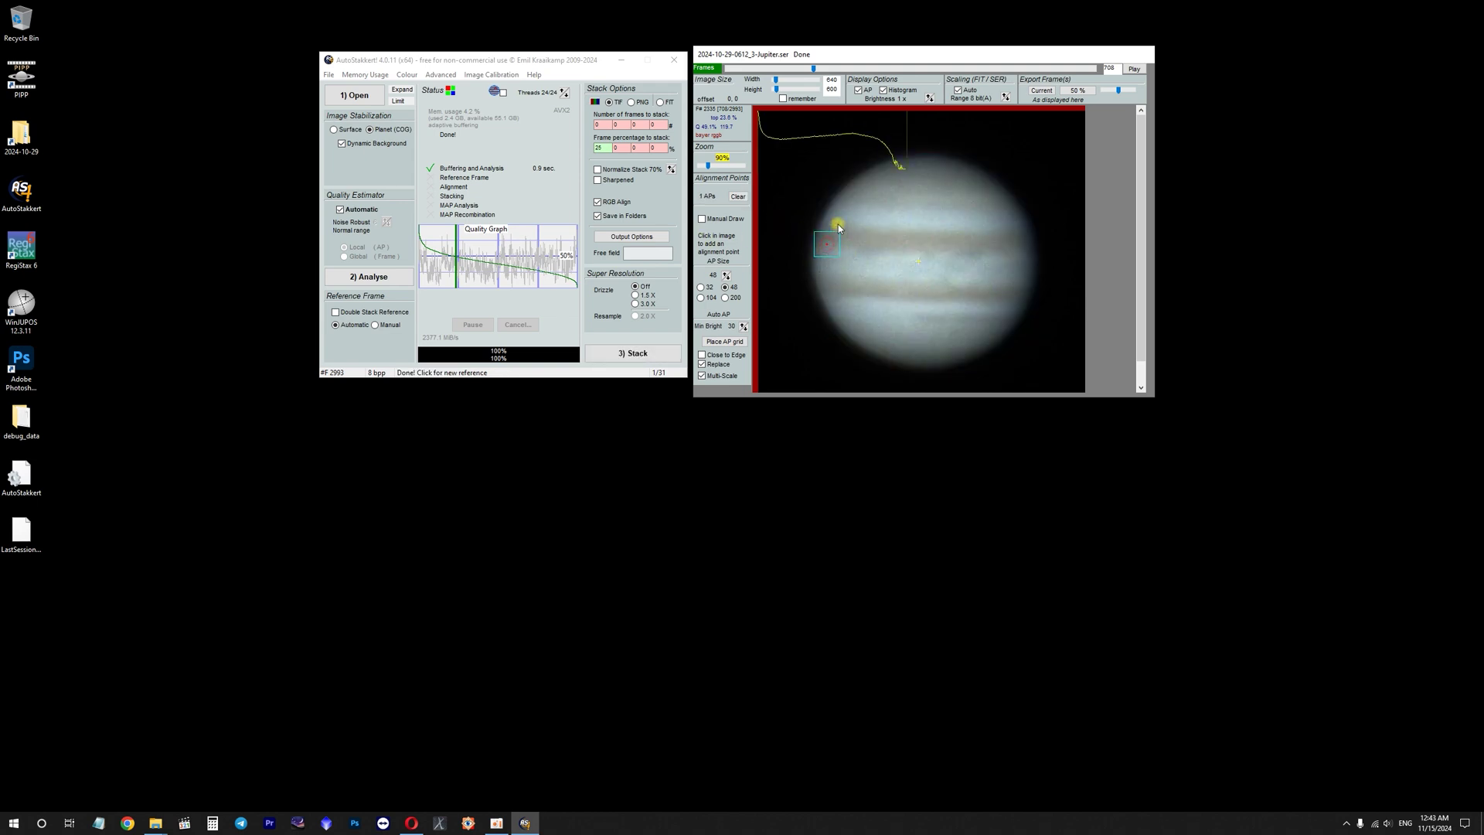
pyautogui.click(836, 224)
pyautogui.click(851, 205)
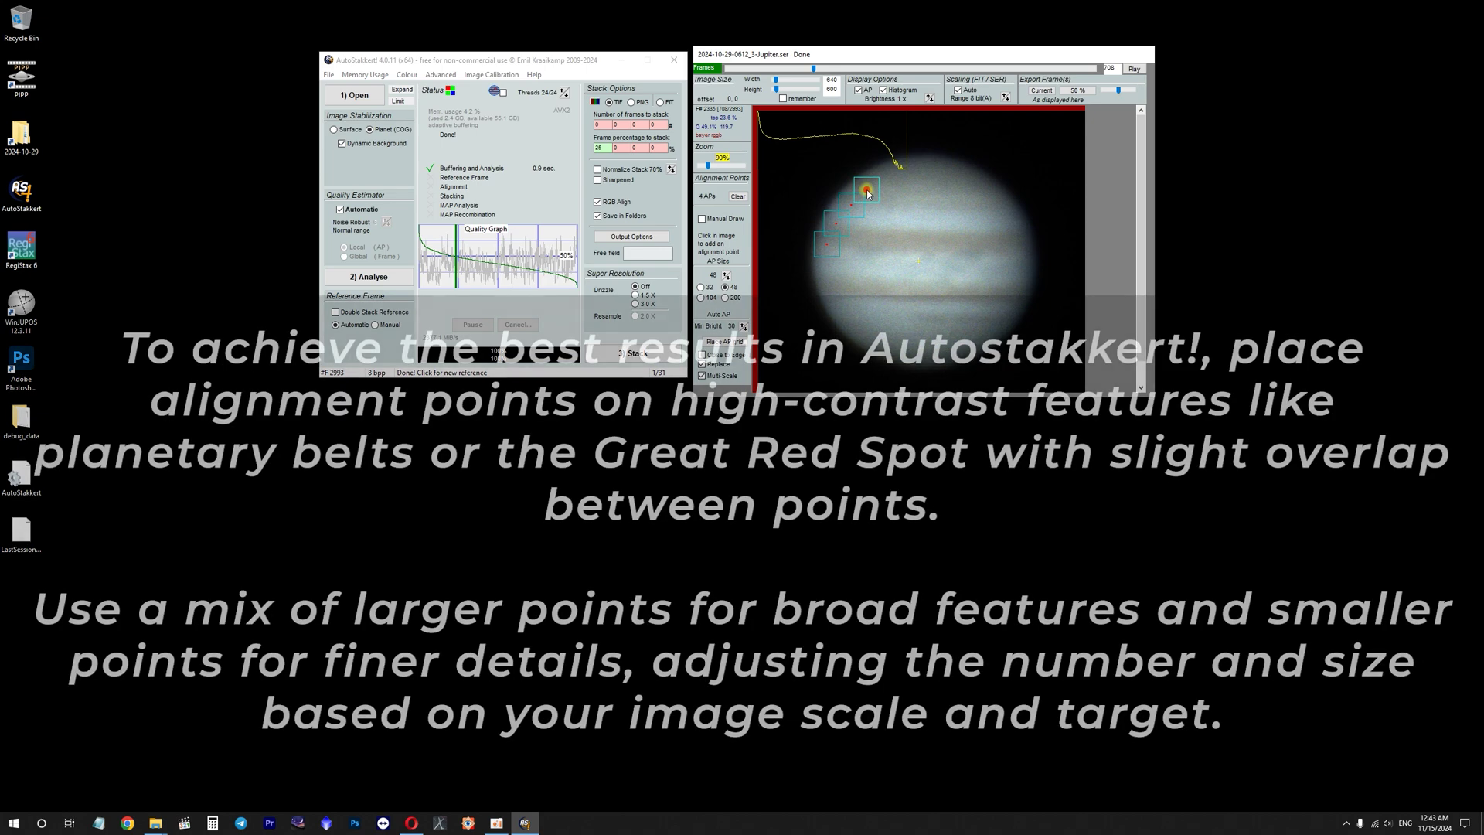
pyautogui.click(866, 188)
pyautogui.click(884, 176)
pyautogui.click(902, 166)
pyautogui.click(927, 169)
pyautogui.click(950, 173)
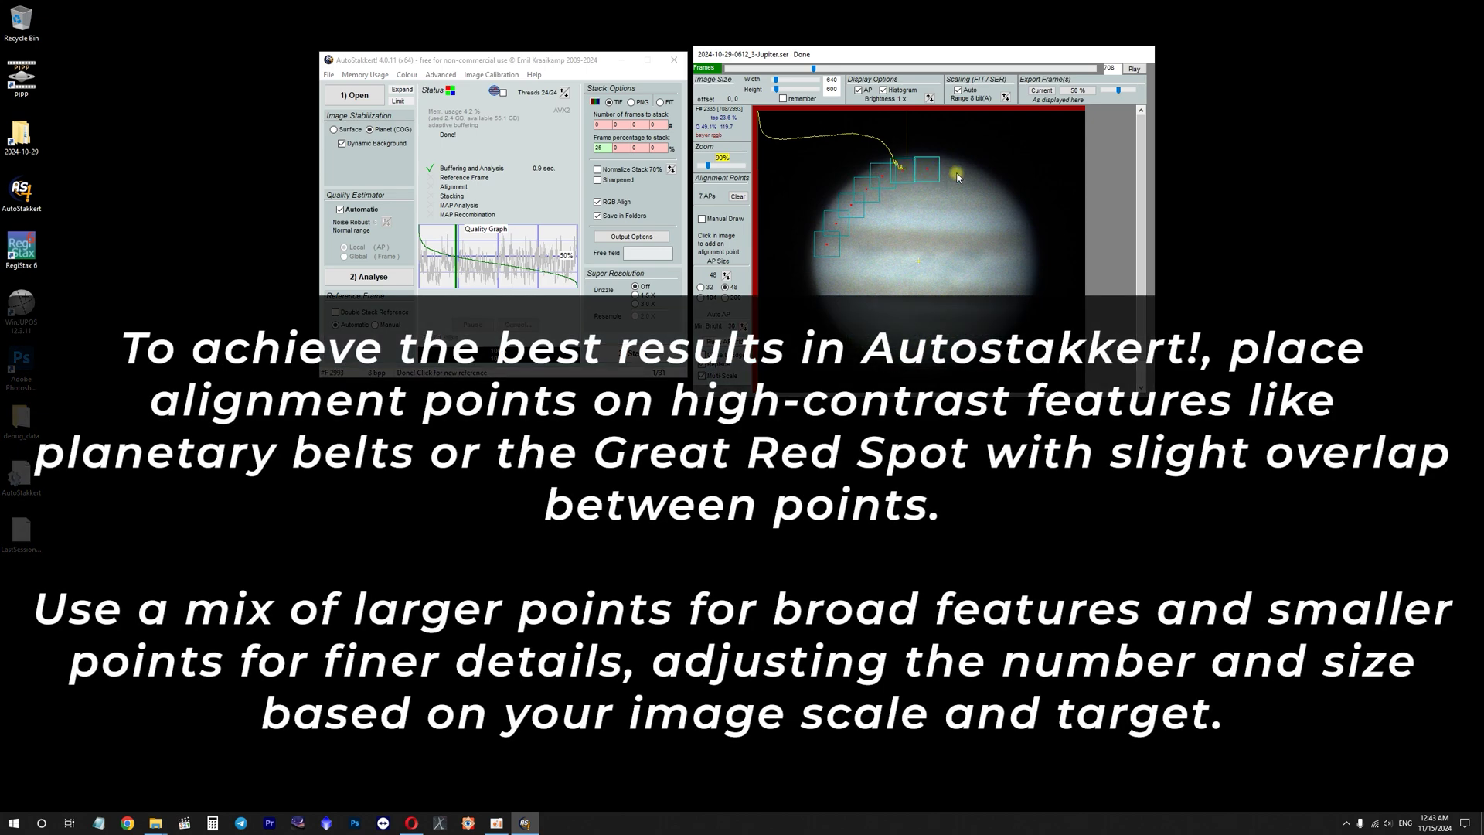
pyautogui.click(974, 182)
pyautogui.click(989, 196)
pyautogui.click(1001, 213)
pyautogui.click(1014, 236)
pyautogui.click(1021, 262)
pyautogui.click(1020, 285)
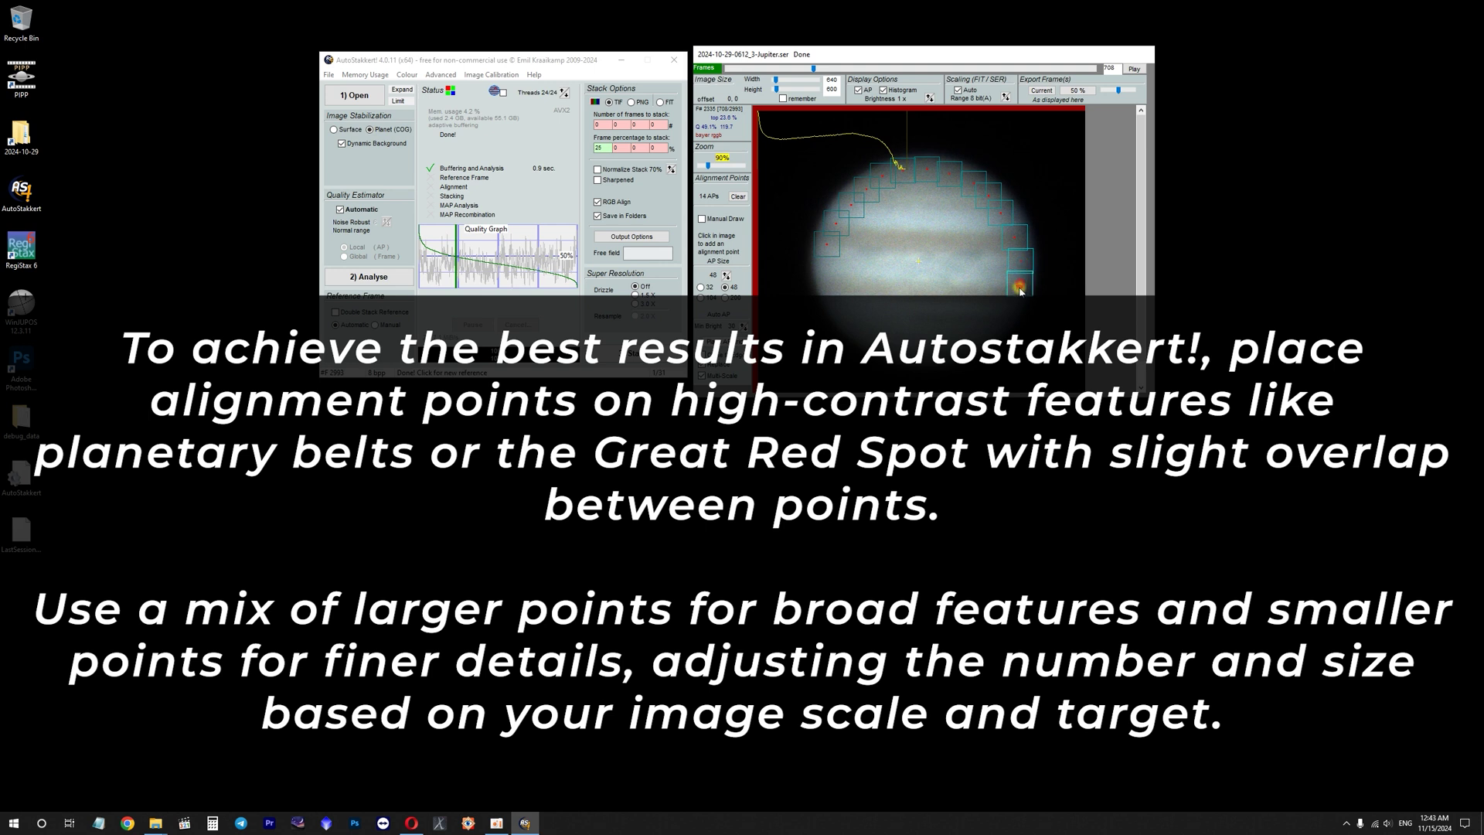
pyautogui.click(1009, 304)
pyautogui.click(987, 324)
pyautogui.click(856, 329)
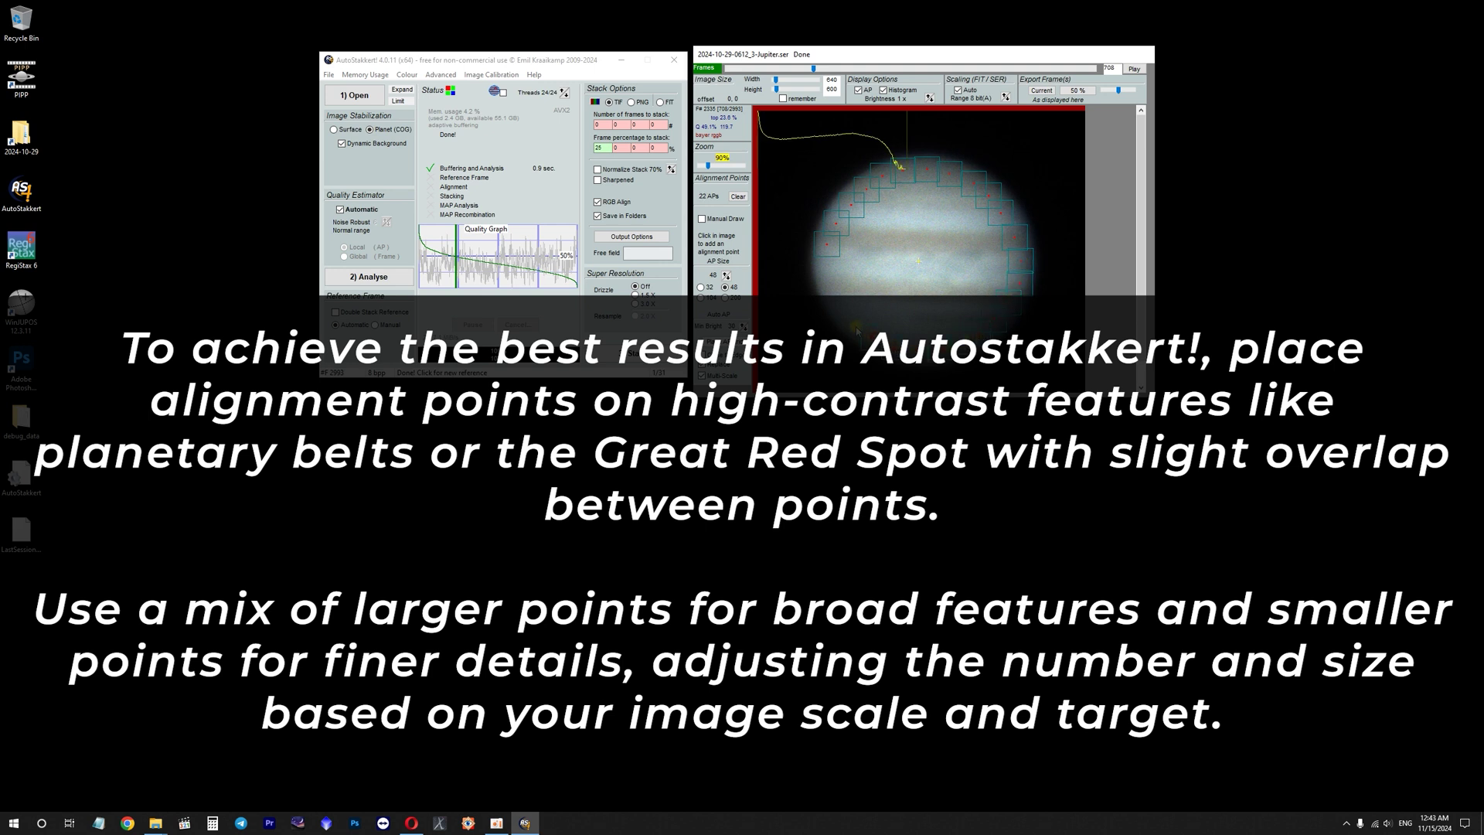
# - Add manual alignment points of size 48 along Jupiter's lower dark belt and just beneath it
pyautogui.click(831, 292)
pyautogui.click(825, 266)
pyautogui.click(833, 279)
pyautogui.click(847, 288)
pyautogui.click(858, 287)
pyautogui.click(880, 288)
pyautogui.click(901, 290)
pyautogui.click(924, 291)
pyautogui.click(946, 294)
pyautogui.click(966, 293)
pyautogui.click(983, 292)
pyautogui.click(994, 291)
pyautogui.click(1003, 290)
pyautogui.click(1014, 295)
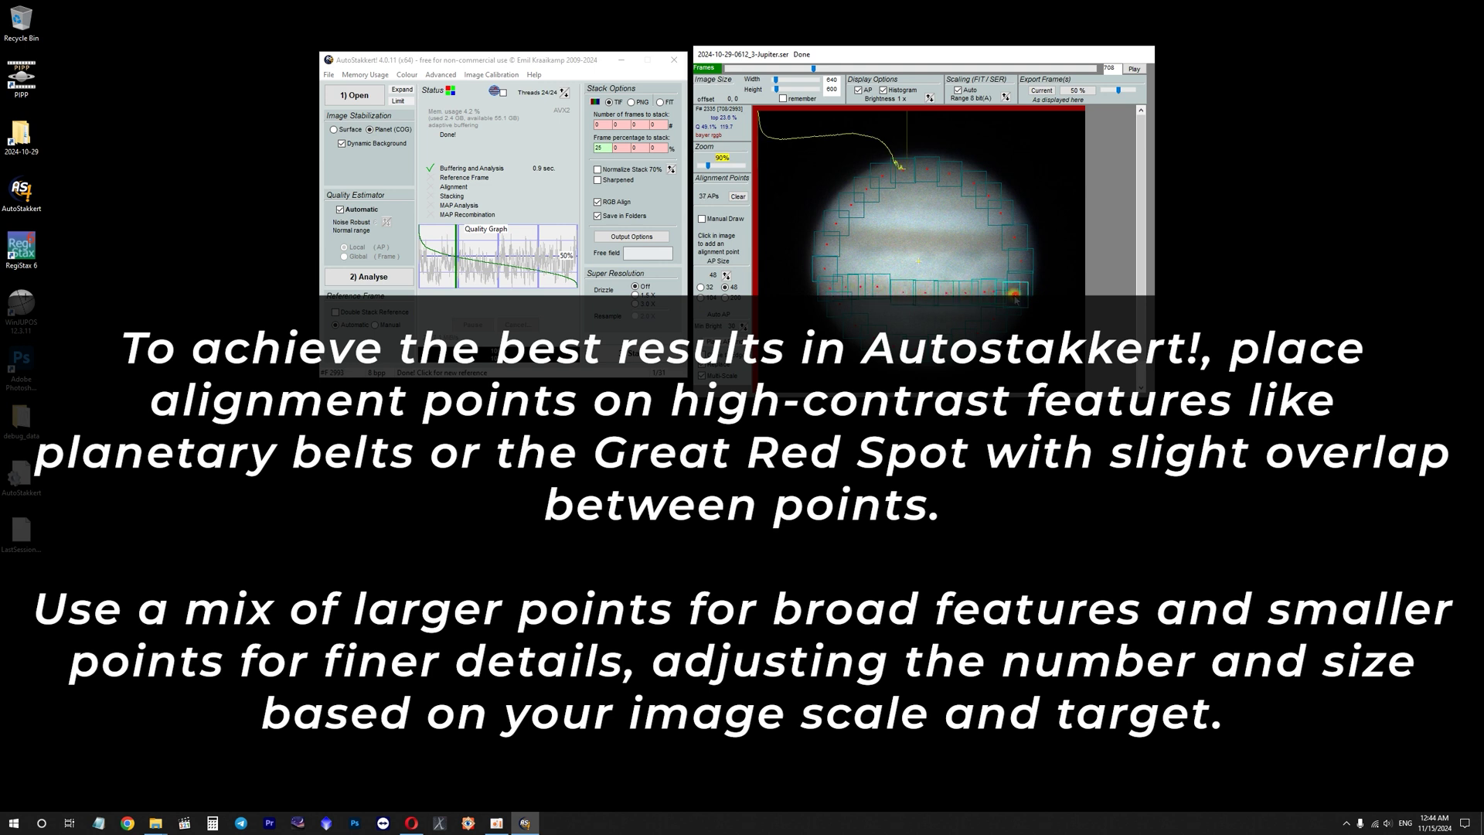
pyautogui.click(947, 320)
pyautogui.click(961, 318)
# - Add a row of manual alignment points of size 48 along Jupiter's upper dark belt
pyautogui.click(868, 243)
pyautogui.click(883, 242)
pyautogui.click(897, 243)
pyautogui.click(916, 244)
pyautogui.click(928, 245)
pyautogui.click(938, 245)
pyautogui.click(980, 244)
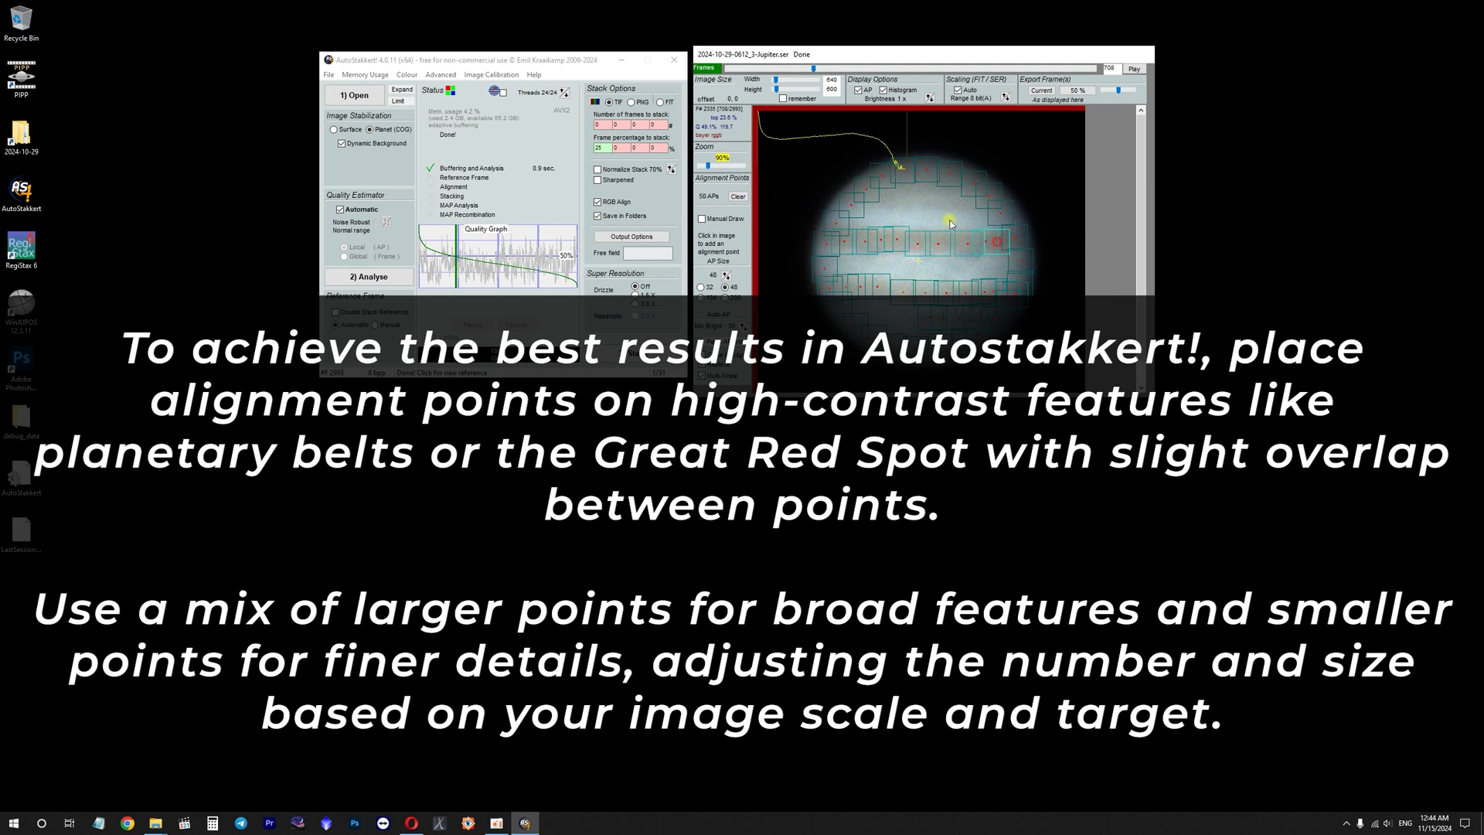
# - Add manual alignment points of size 48 across the region above Jupiter's upper belt
pyautogui.click(897, 195)
pyautogui.click(926, 195)
pyautogui.click(957, 193)
pyautogui.click(978, 201)
pyautogui.click(959, 203)
pyautogui.click(935, 202)
pyautogui.click(912, 203)
pyautogui.click(893, 201)
# - Clear all manual alignment points and place an automatic grid over Jupiter with an AP size of 40
pyautogui.click(725, 296)
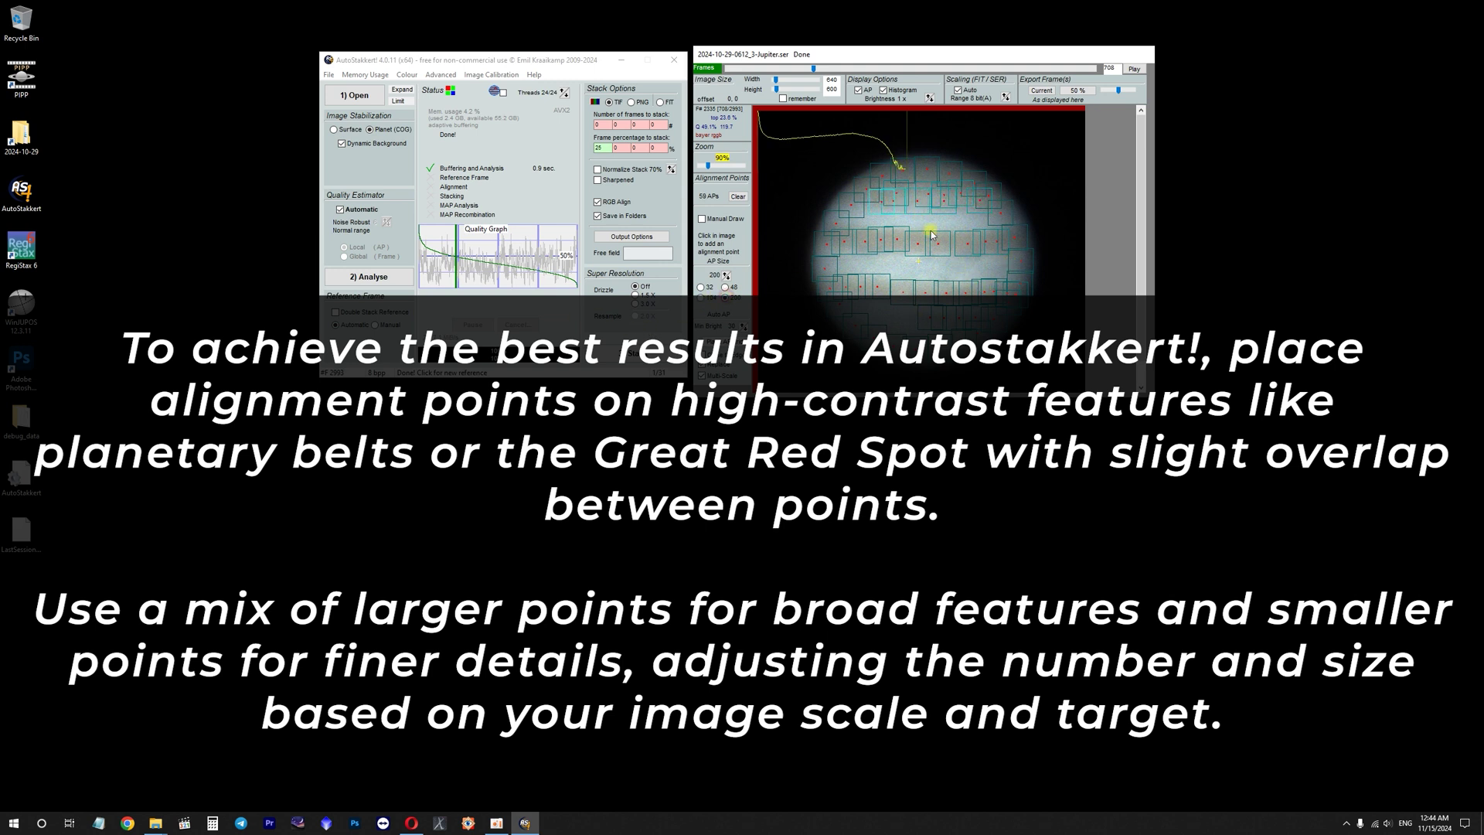
pyautogui.click(738, 197)
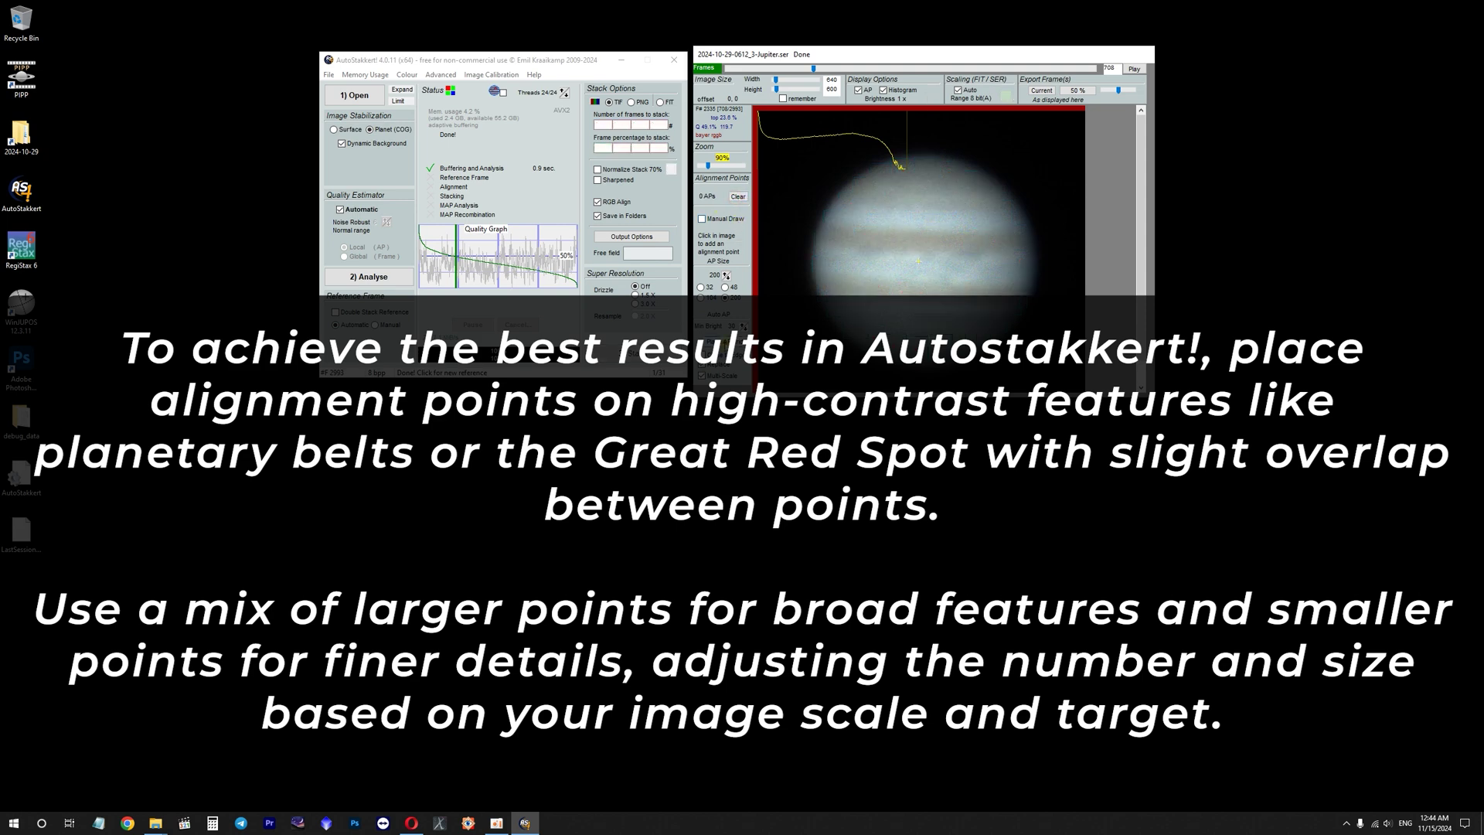
pyautogui.click(730, 289)
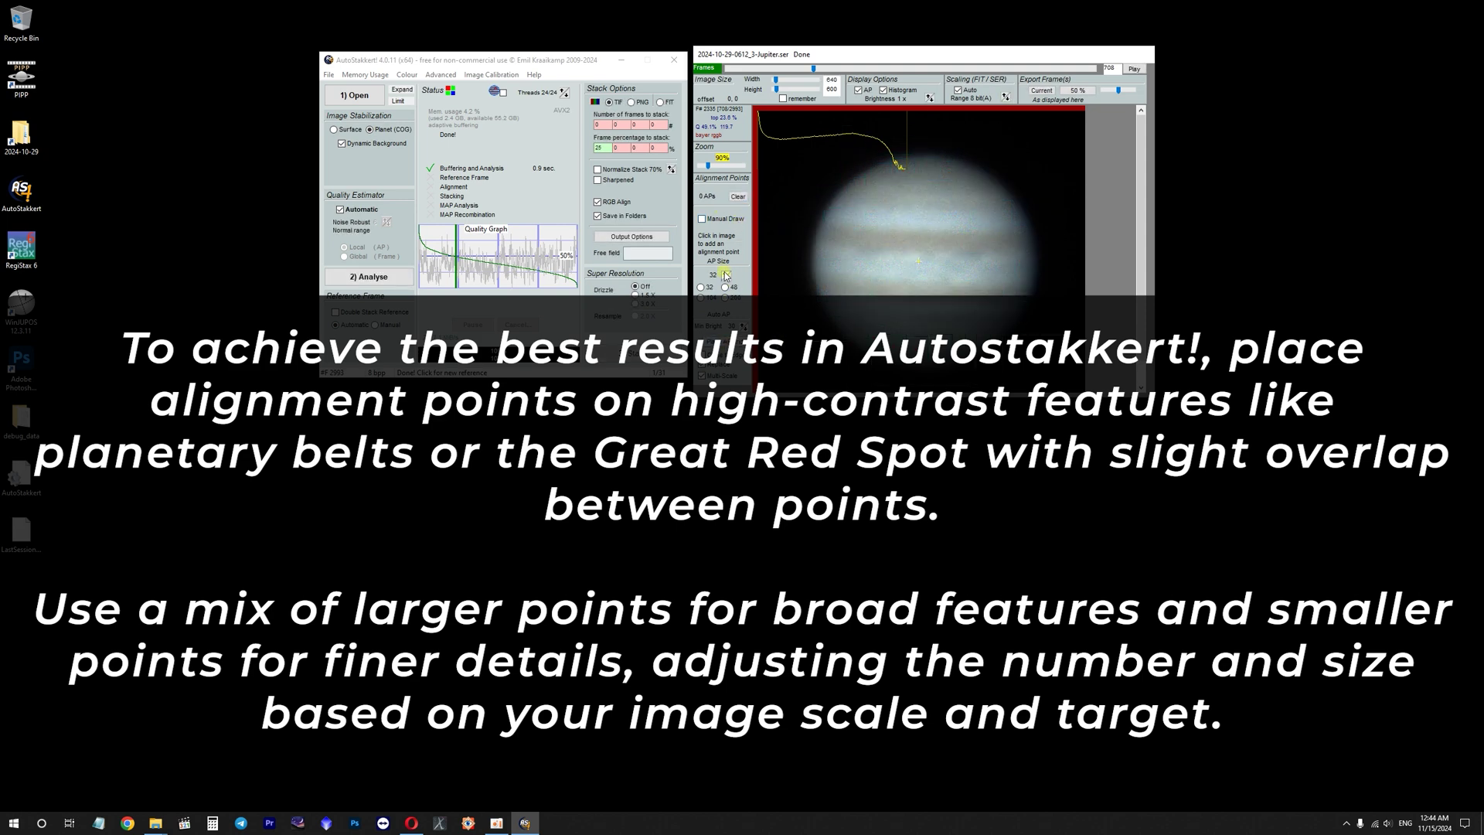
pyautogui.click(724, 341)
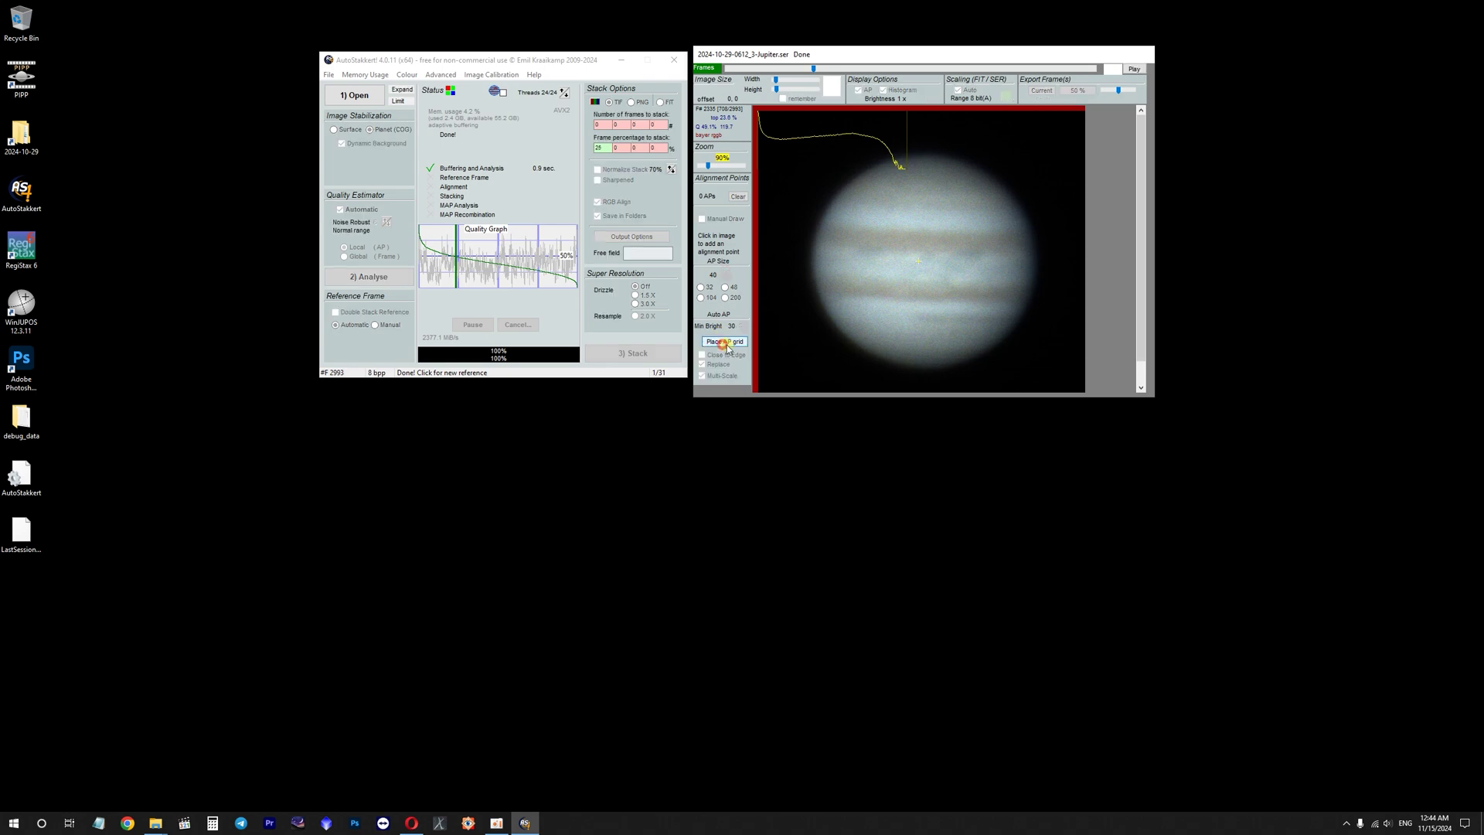
# - Bring back the Jupiter folder window with the selected SER captures
pyautogui.click(155, 822)
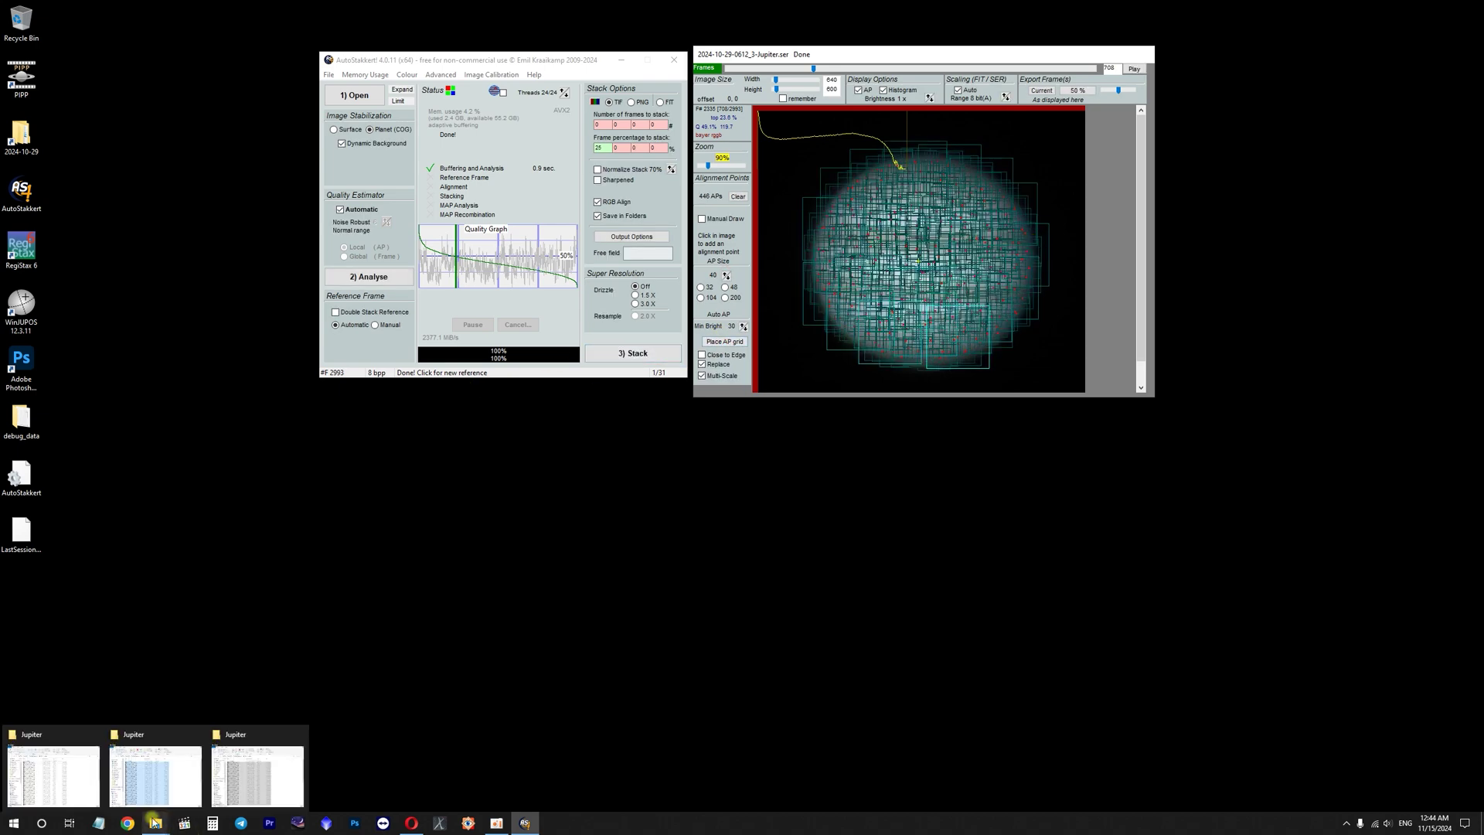
pyautogui.click(160, 788)
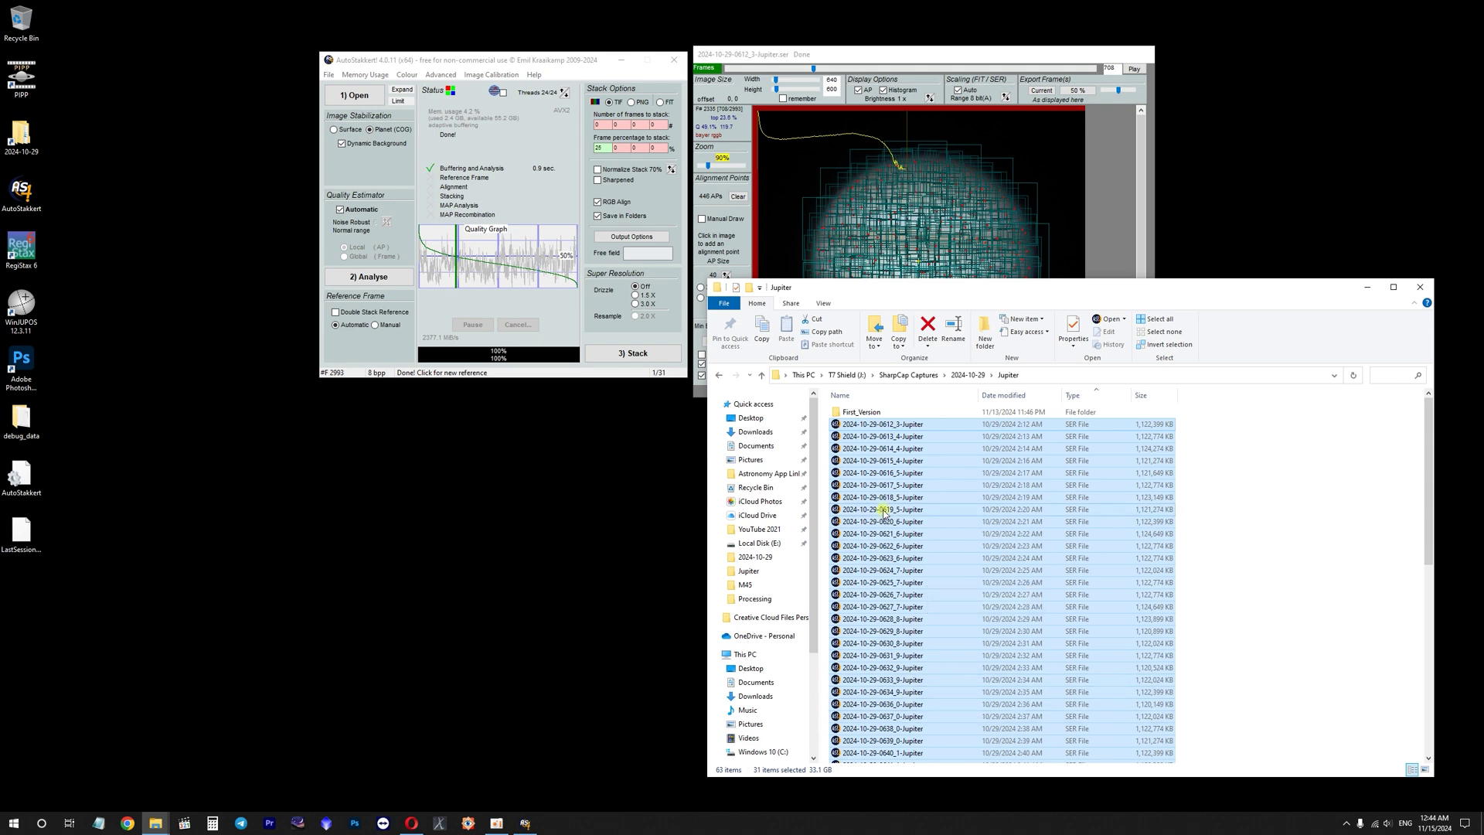
# - Return to AutoStakkert and close the Jupiter folder window
pyautogui.scroll(-6, 885, 533)
pyautogui.scroll(6, 885, 533)
pyautogui.click(560, 63)
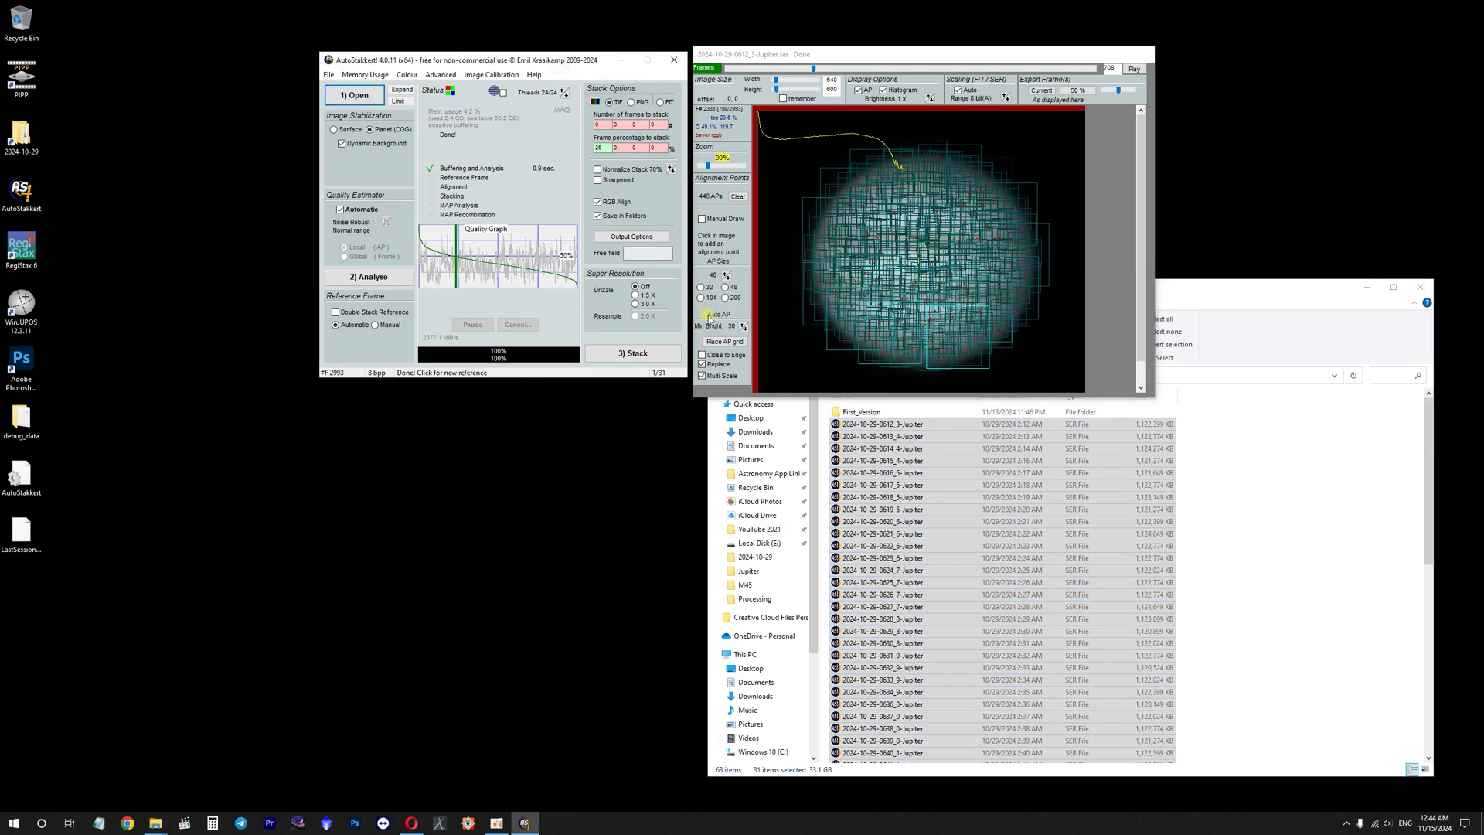
pyautogui.click(1418, 287)
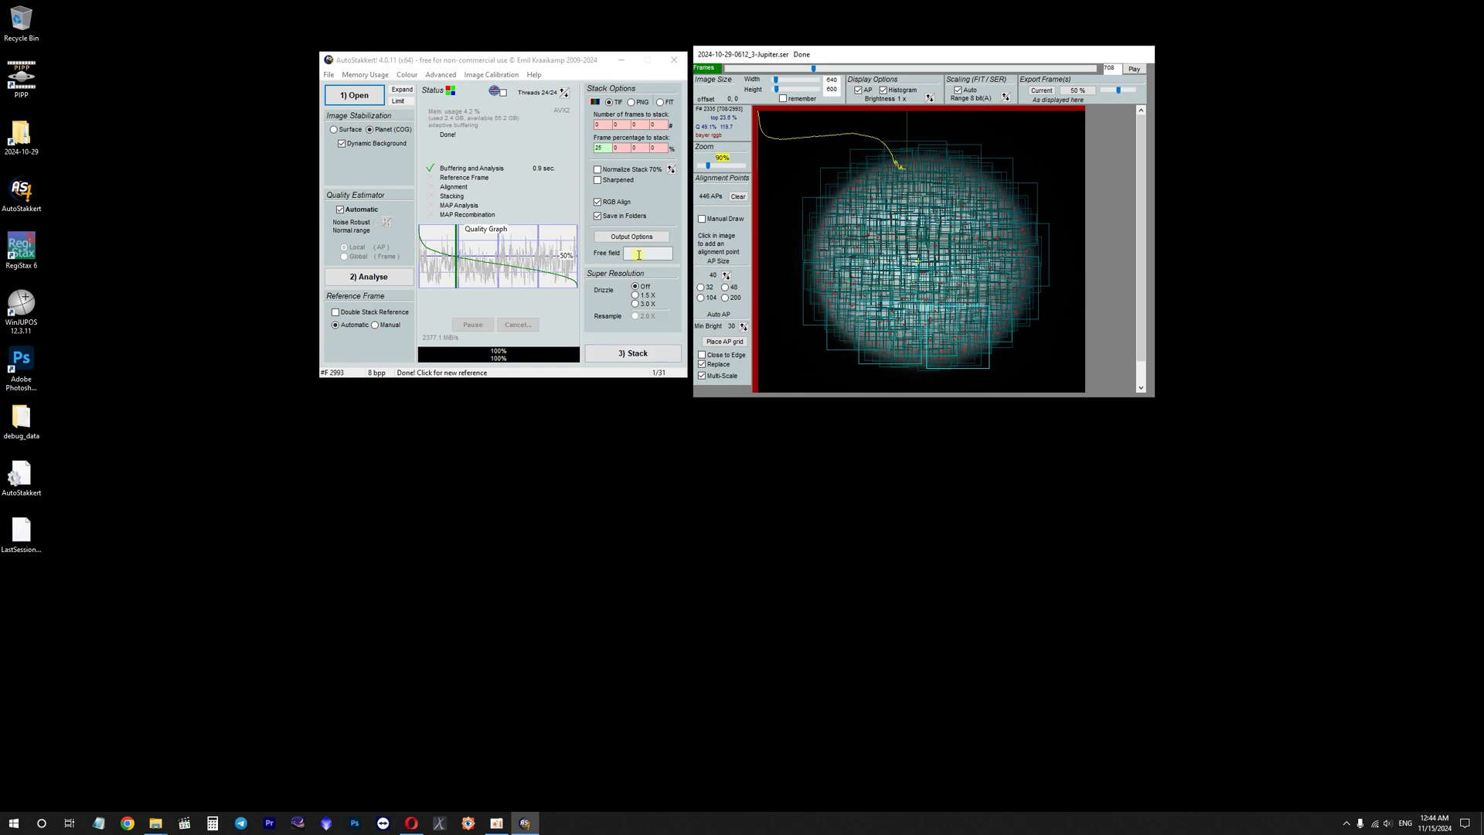
# - Stack all the loaded Jupiter captures with the frame percentage to stack at 25%
pyautogui.doubleClick(607, 148)
pyautogui.moveTo(607, 148); pyautogui.dragTo(589, 148)
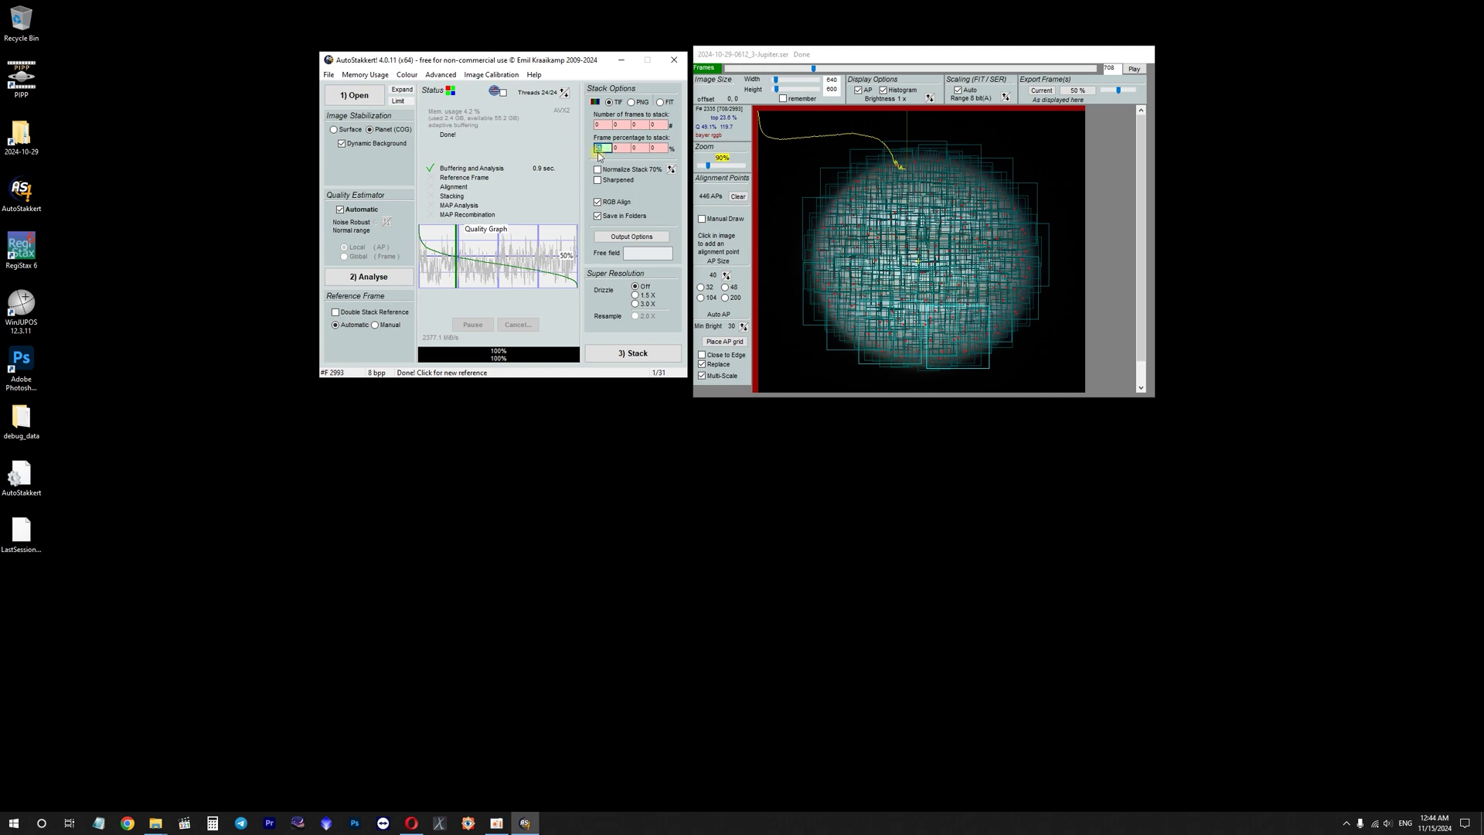
pyautogui.click(333, 384)
pyautogui.click(668, 354)
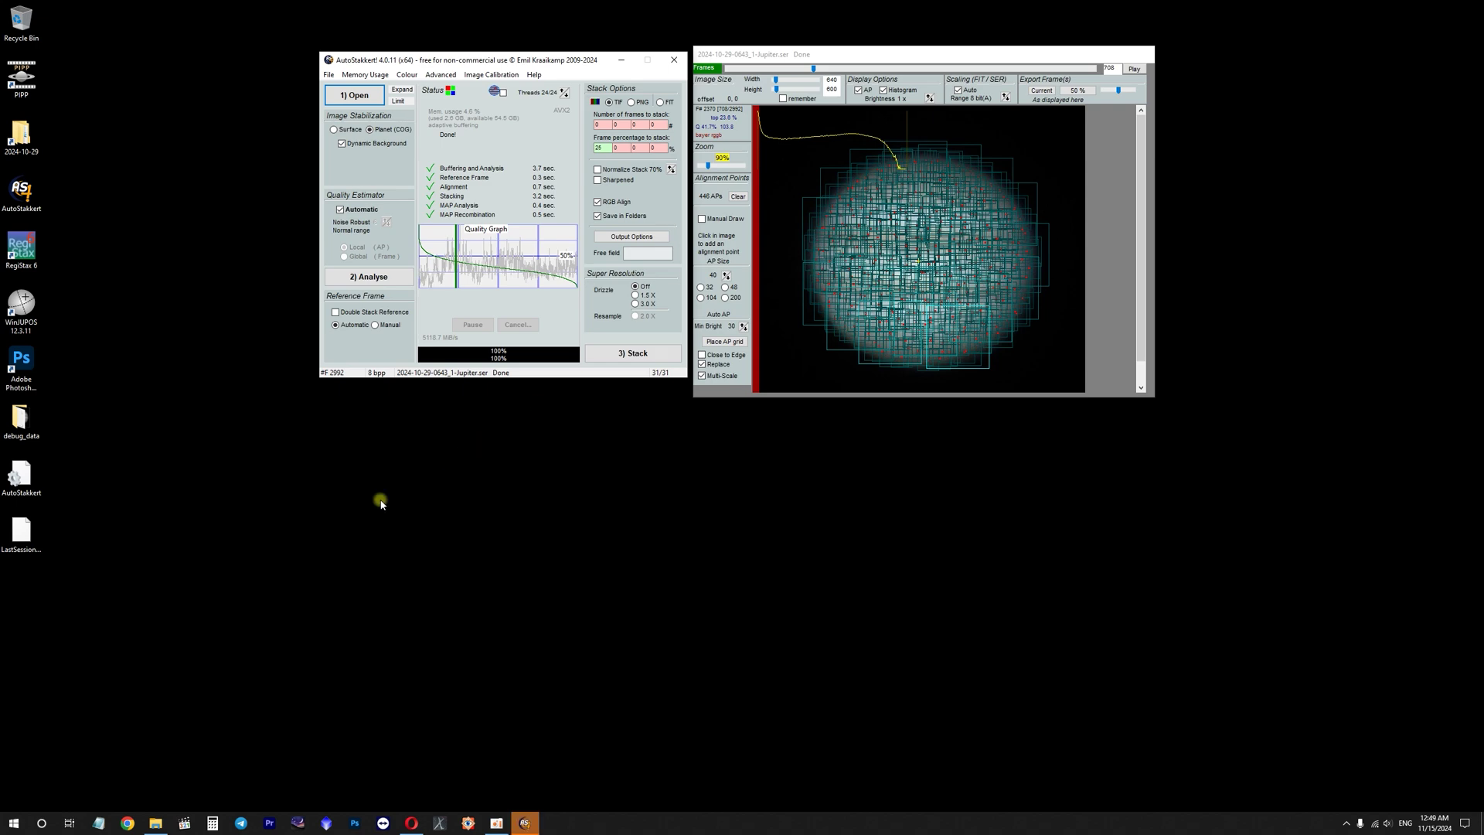
# - Switch to the Jupiter capture folder in File Explorer and open its AS_P25 output folder
pyautogui.click(155, 824)
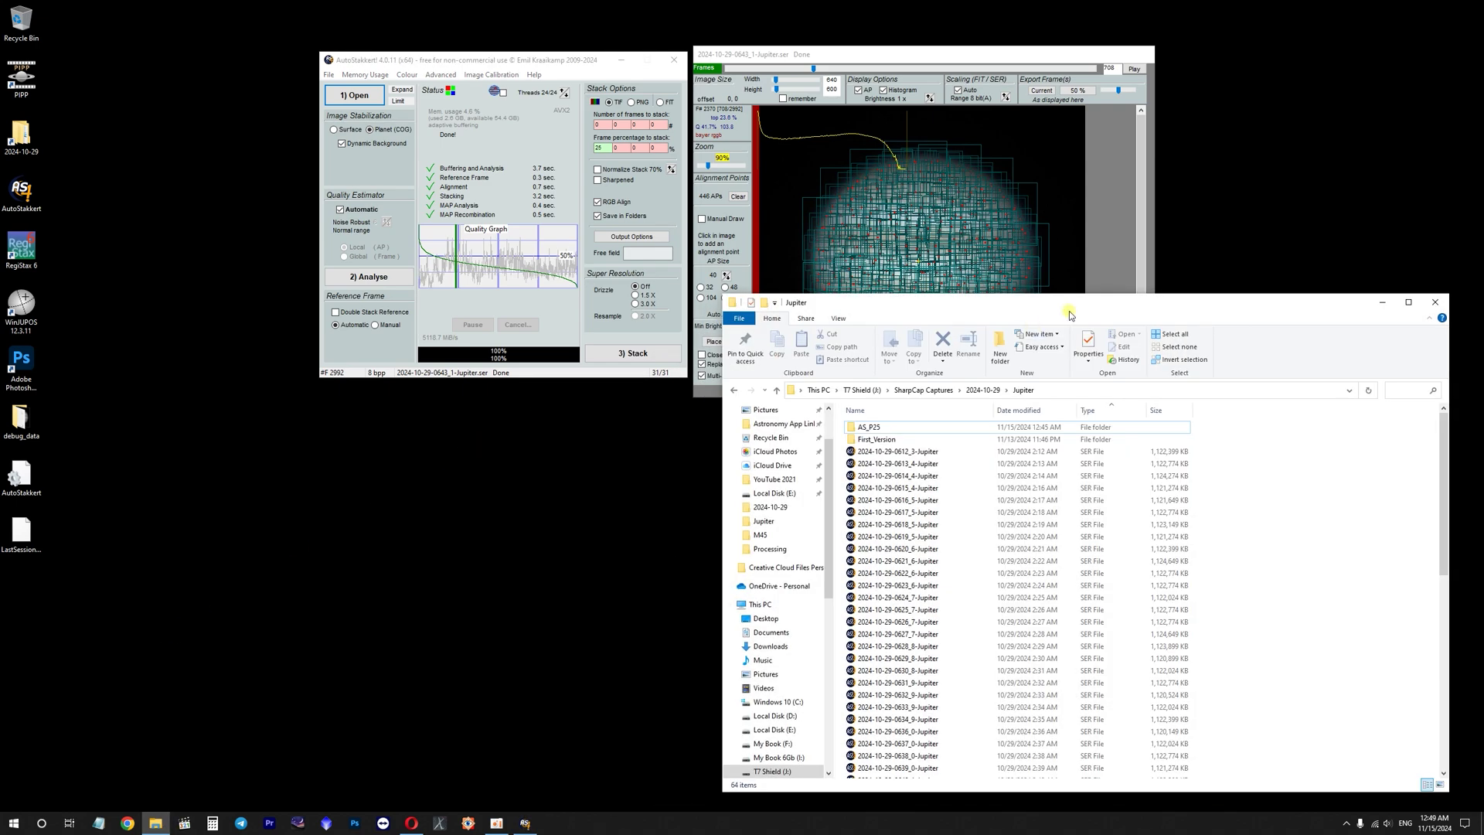
pyautogui.moveTo(1066, 305); pyautogui.dragTo(968, 257)
pyautogui.click(815, 403)
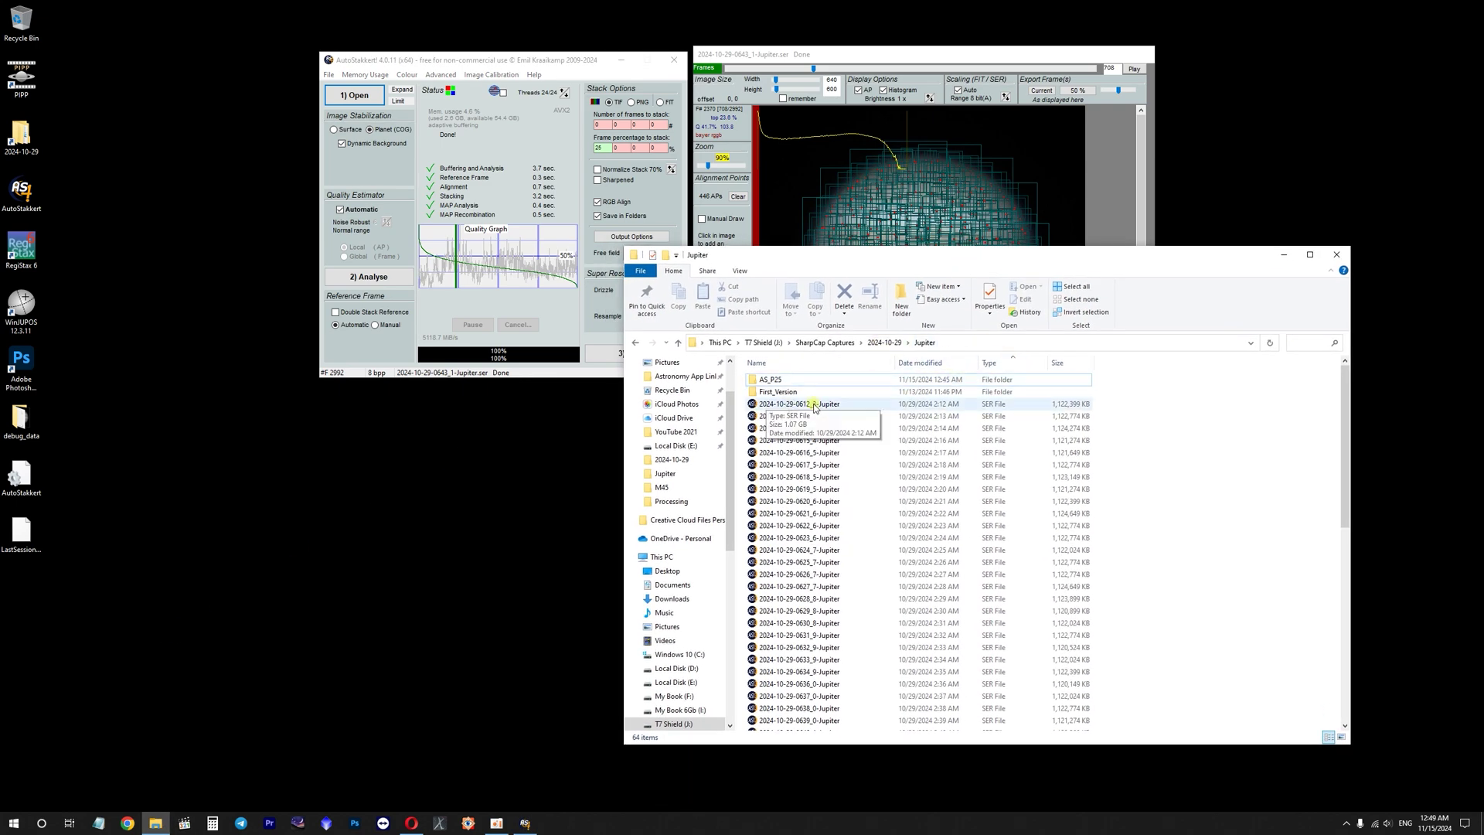
pyautogui.click(1174, 449)
pyautogui.moveTo(804, 256); pyautogui.dragTo(861, 173)
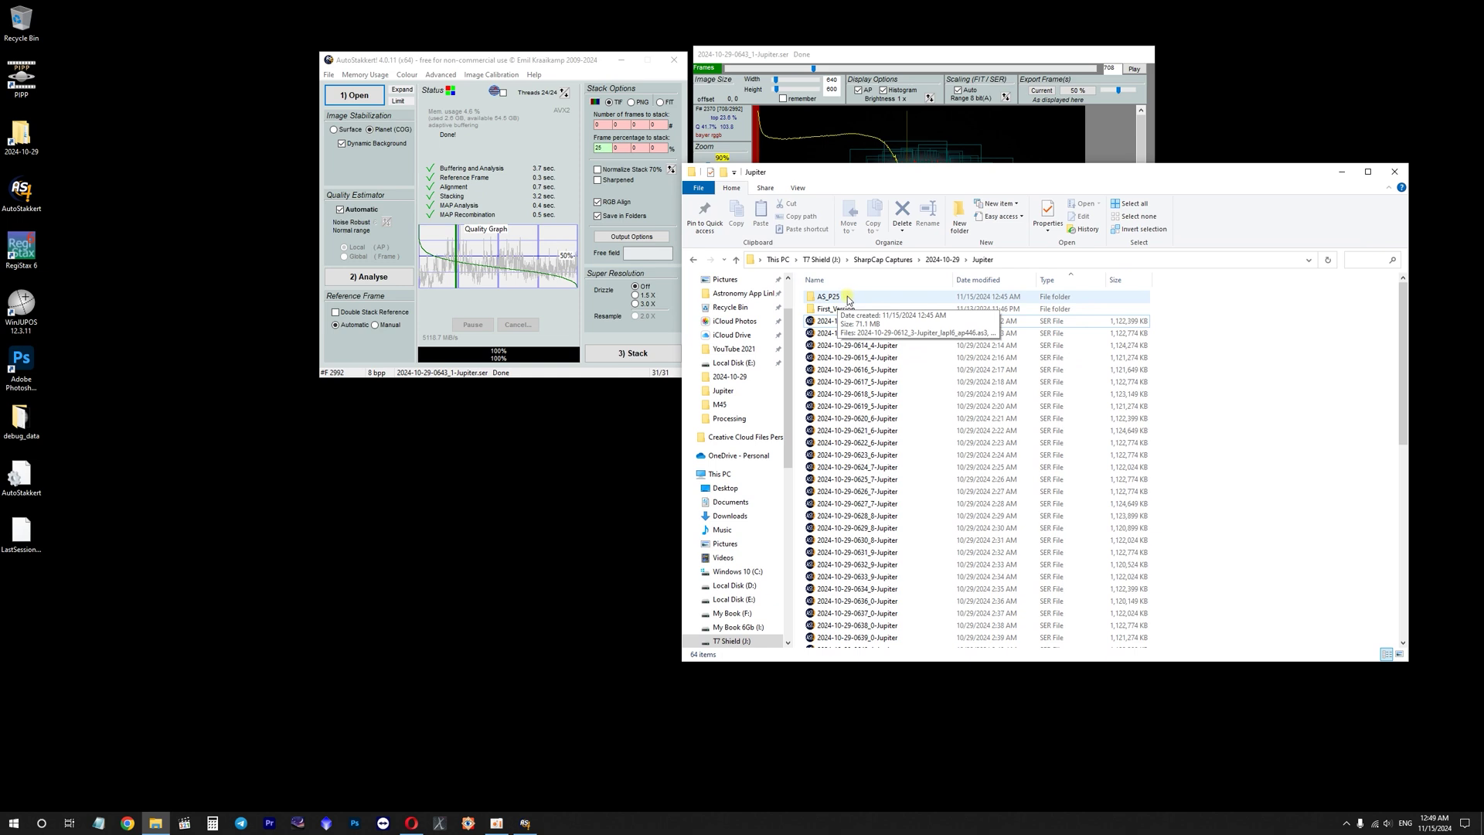
pyautogui.click(841, 299)
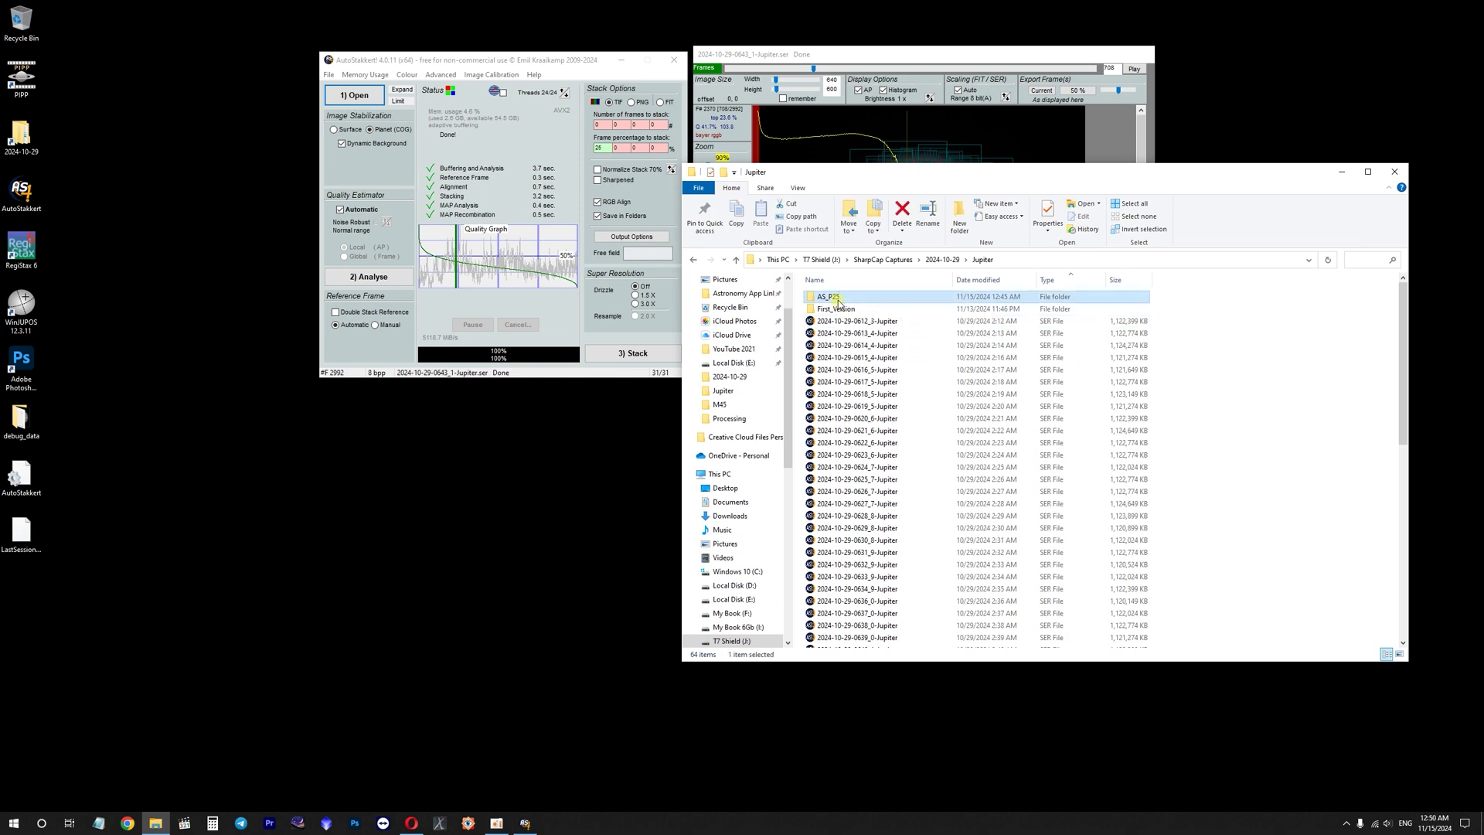
pyautogui.doubleClick(846, 300)
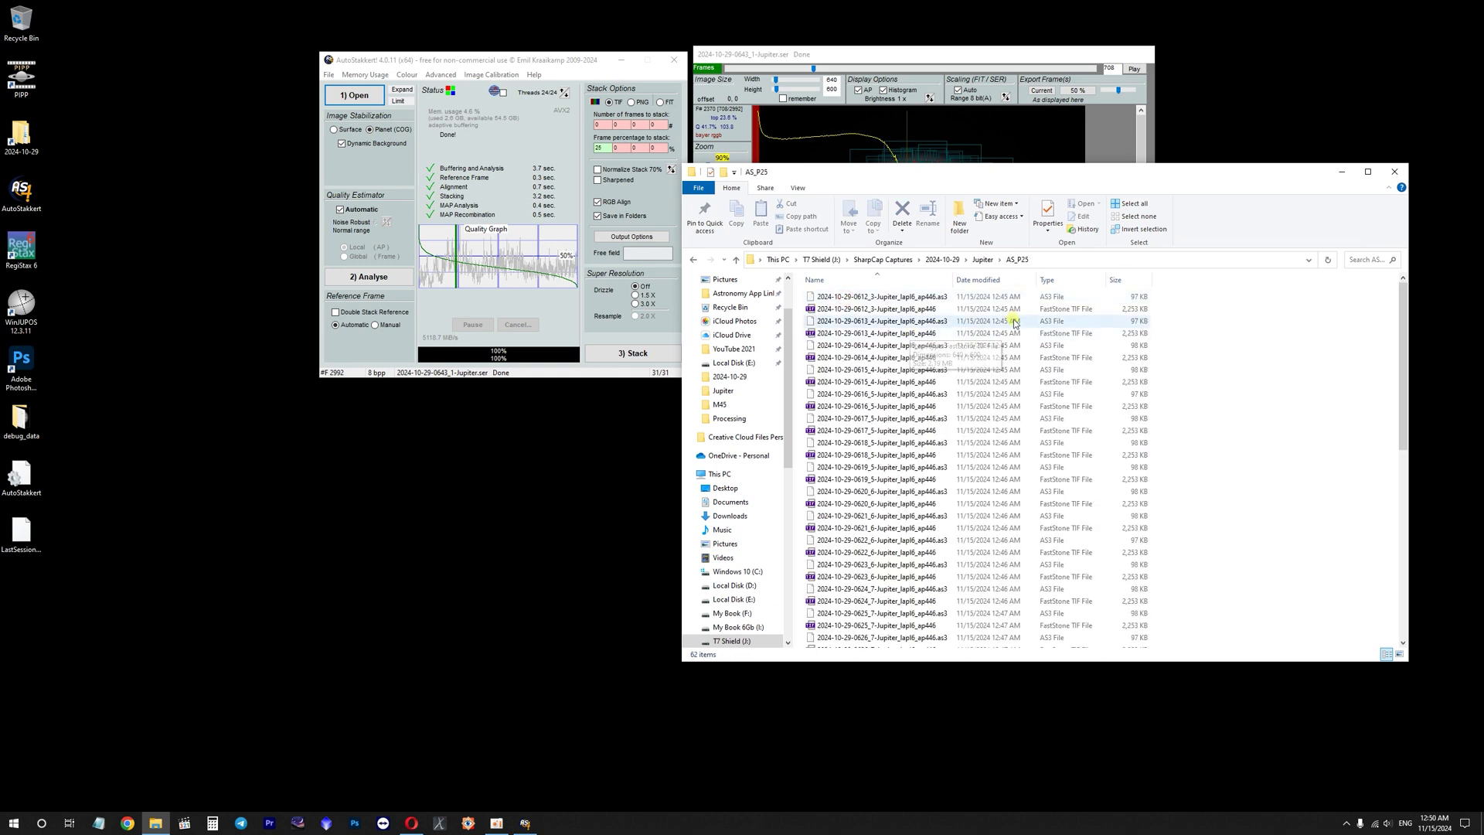
# - Sort the AS_P25 files by type with the TIF files first and check the full range of stacked TIFs
pyautogui.click(1078, 280)
pyautogui.click(1078, 279)
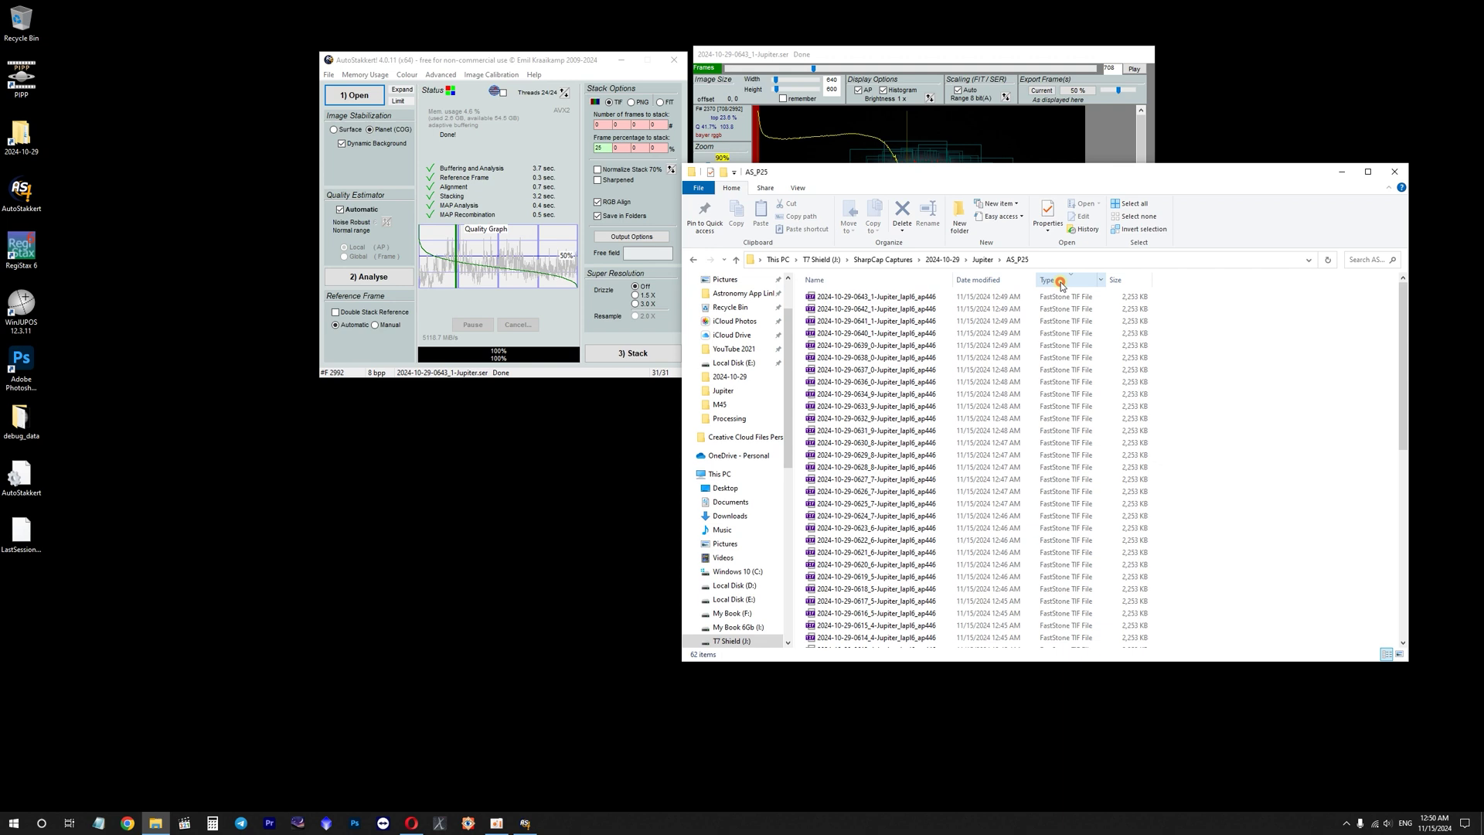
pyautogui.click(881, 297)
pyautogui.scroll(-5, 882, 386)
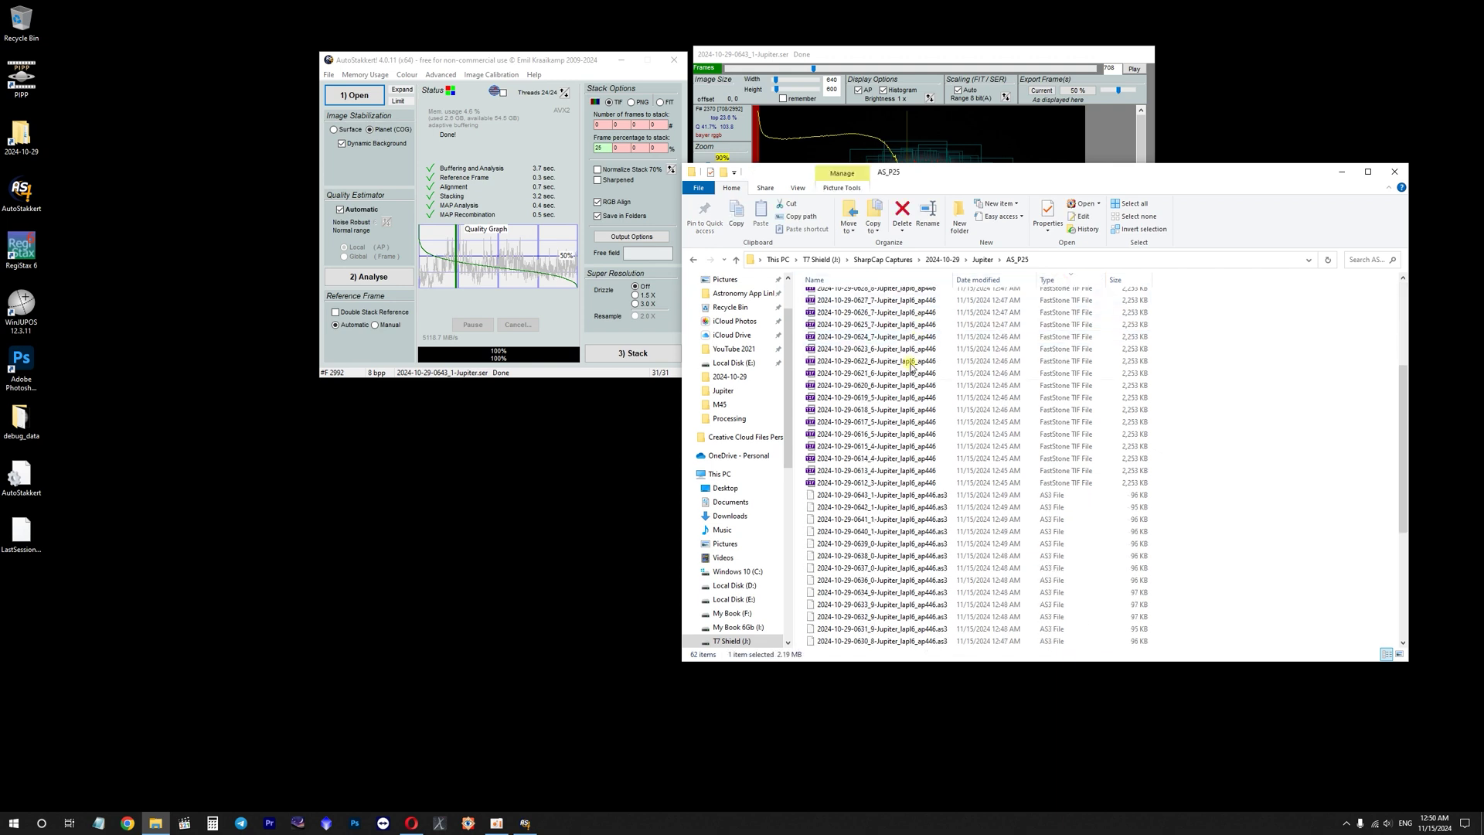
pyautogui.keyDown('shift'); pyautogui.click(866, 484); pyautogui.keyUp('shift')
pyautogui.scroll(5, 873, 464)
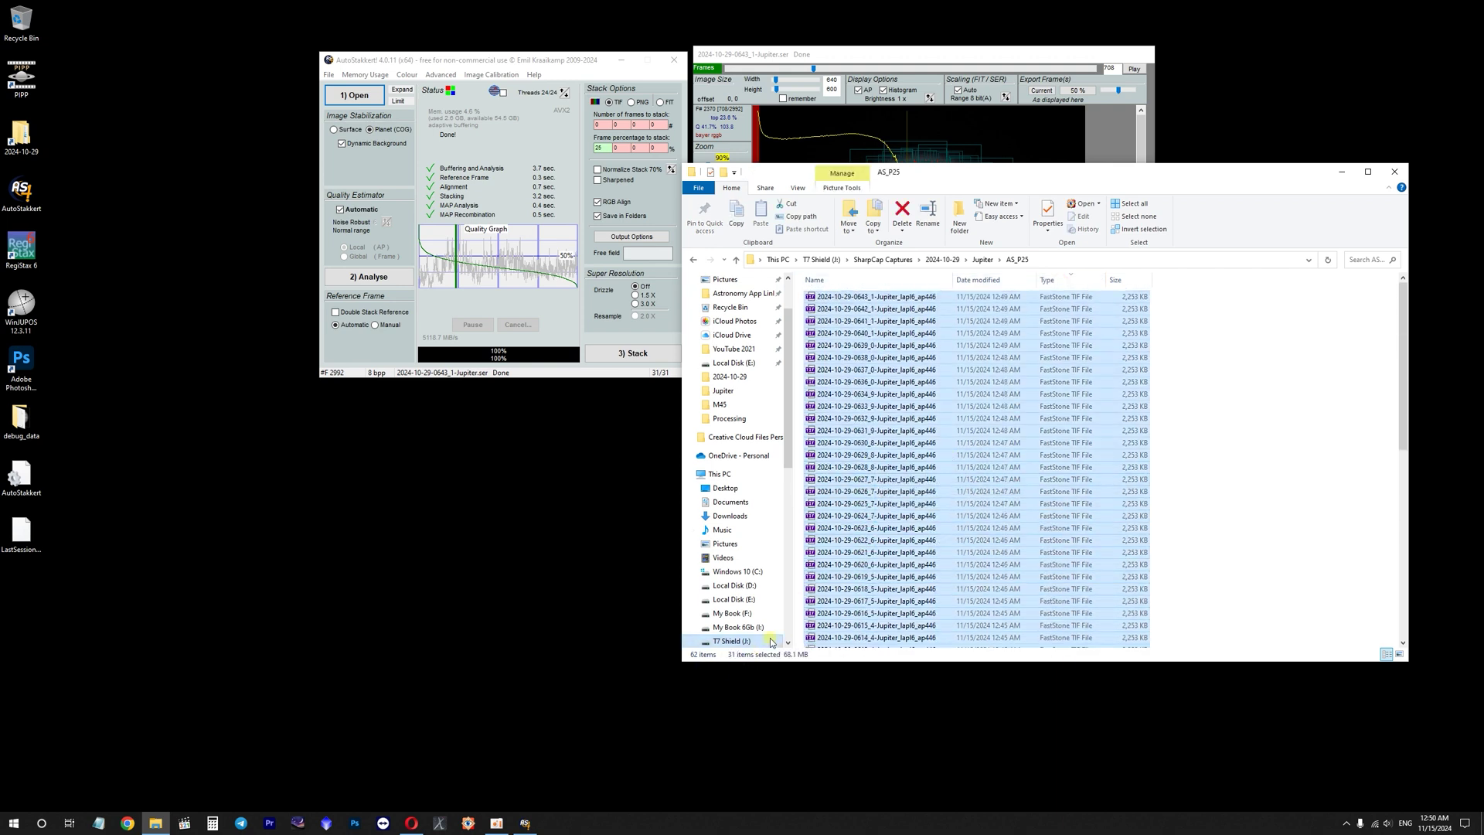
pyautogui.click(1203, 374)
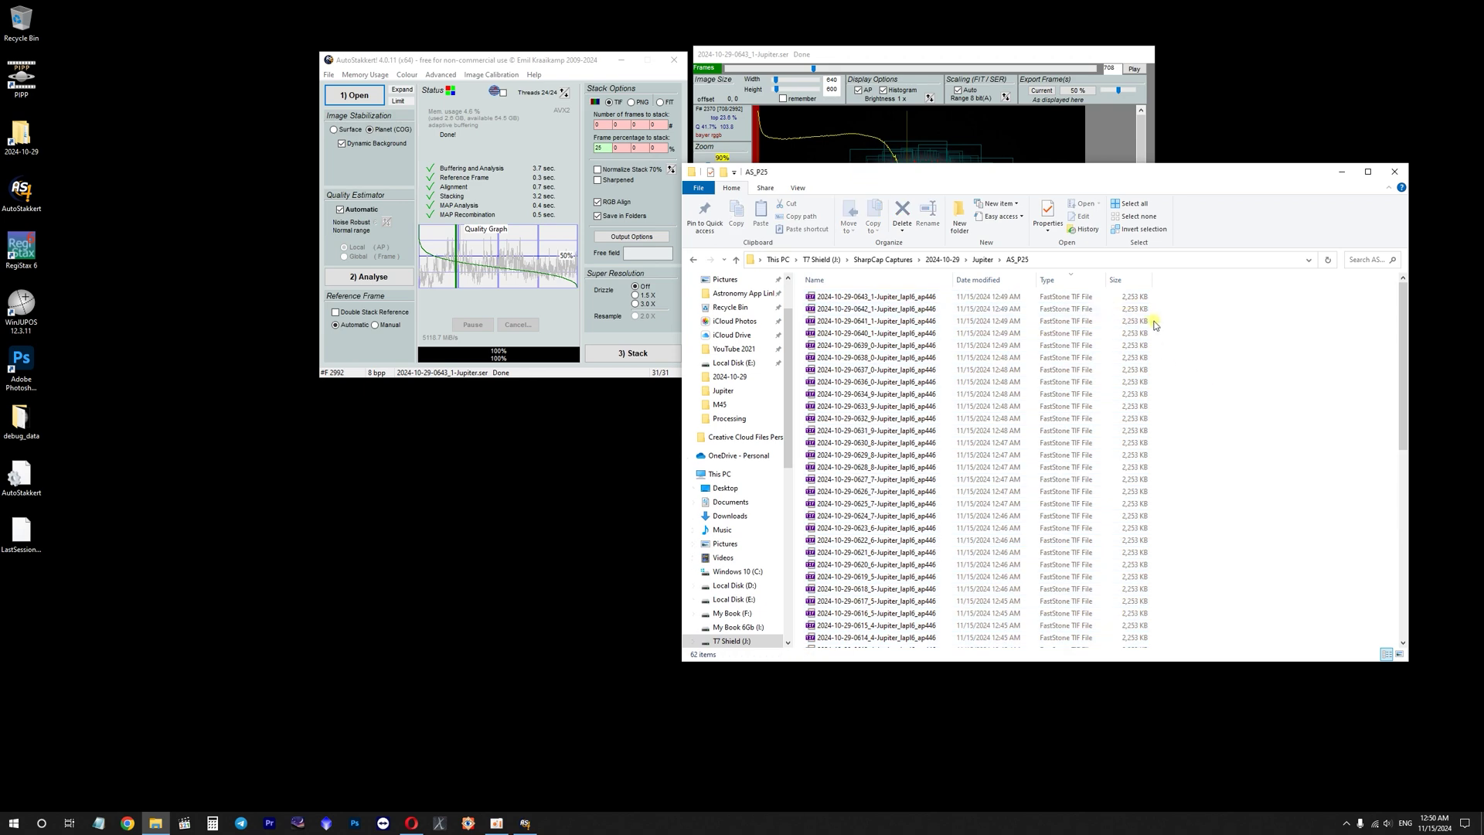
pyautogui.click(674, 59)
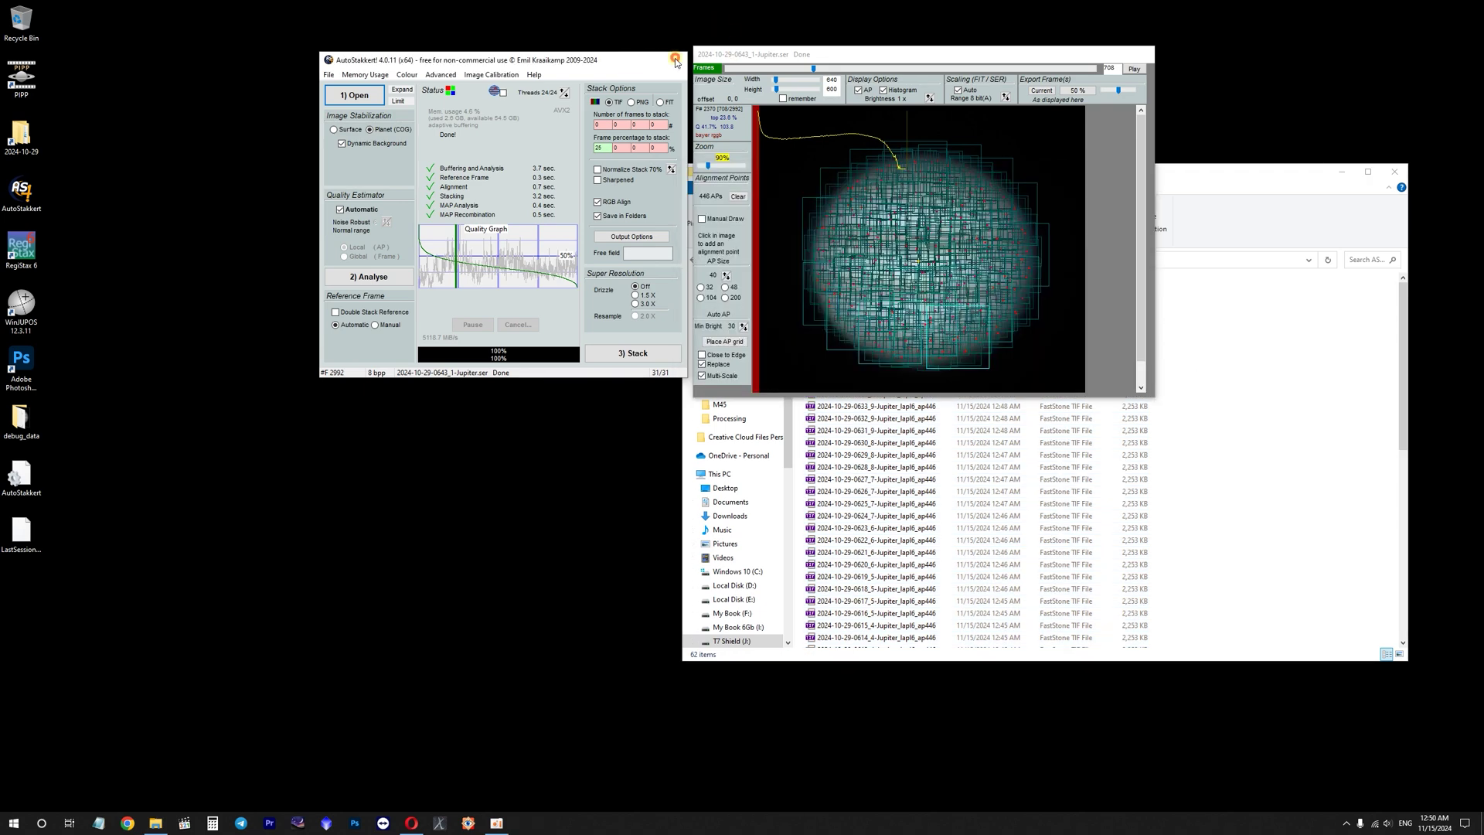
pyautogui.doubleClick(21, 246)
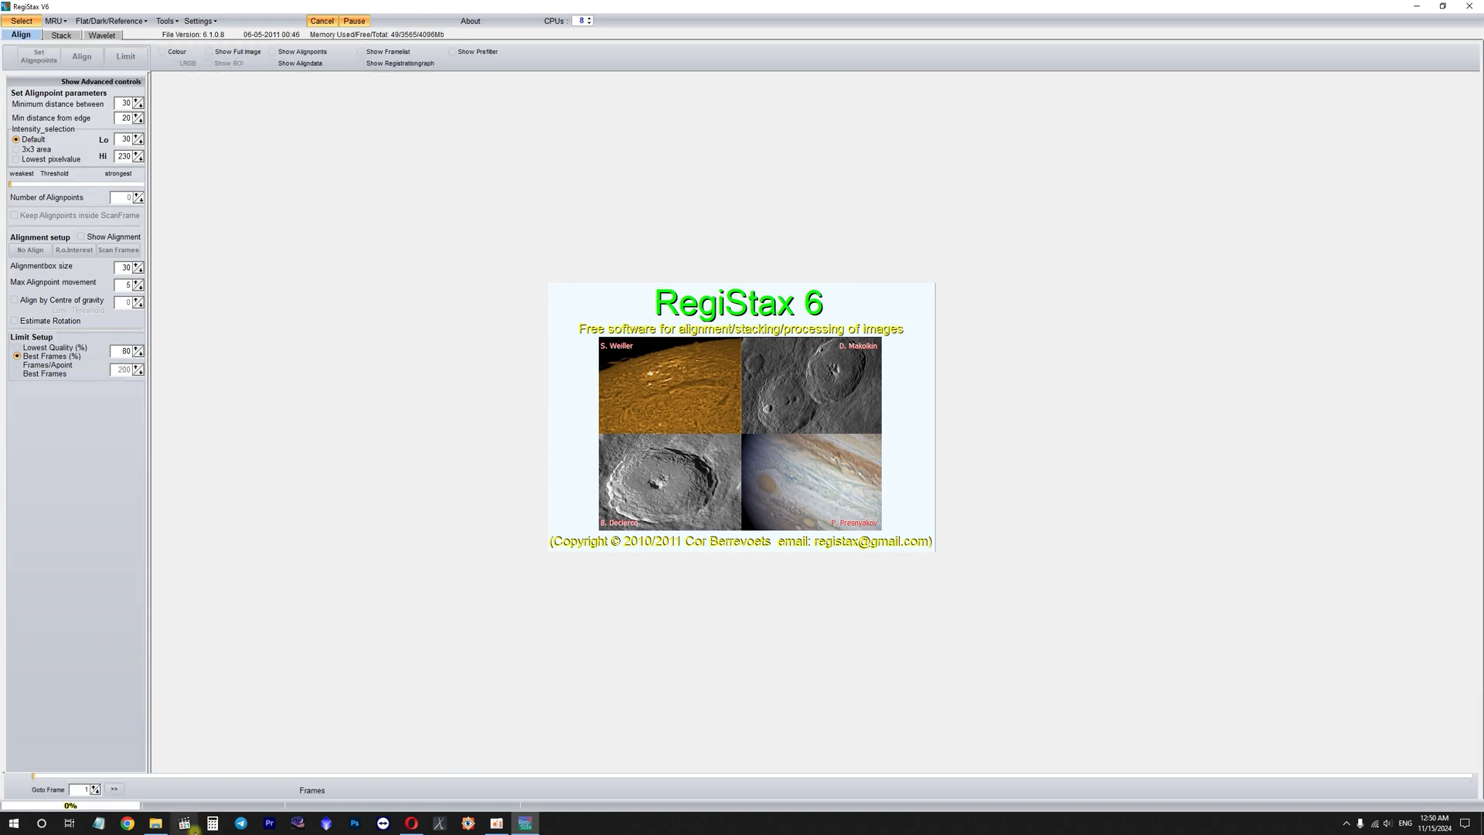
pyautogui.click(149, 825)
pyautogui.scroll(-1, 975, 386)
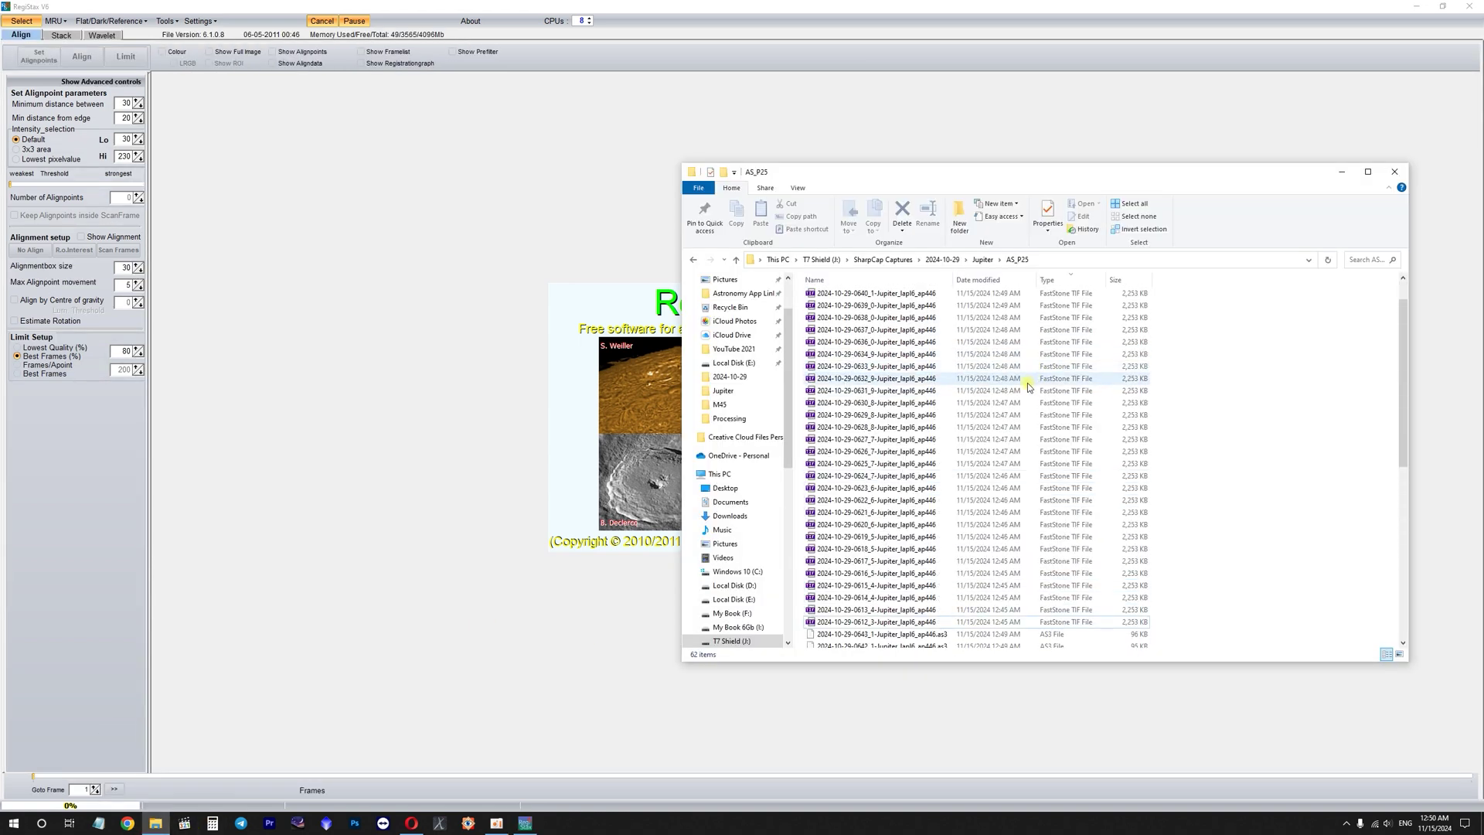
pyautogui.scroll(-2, 978, 415)
pyautogui.click(908, 398)
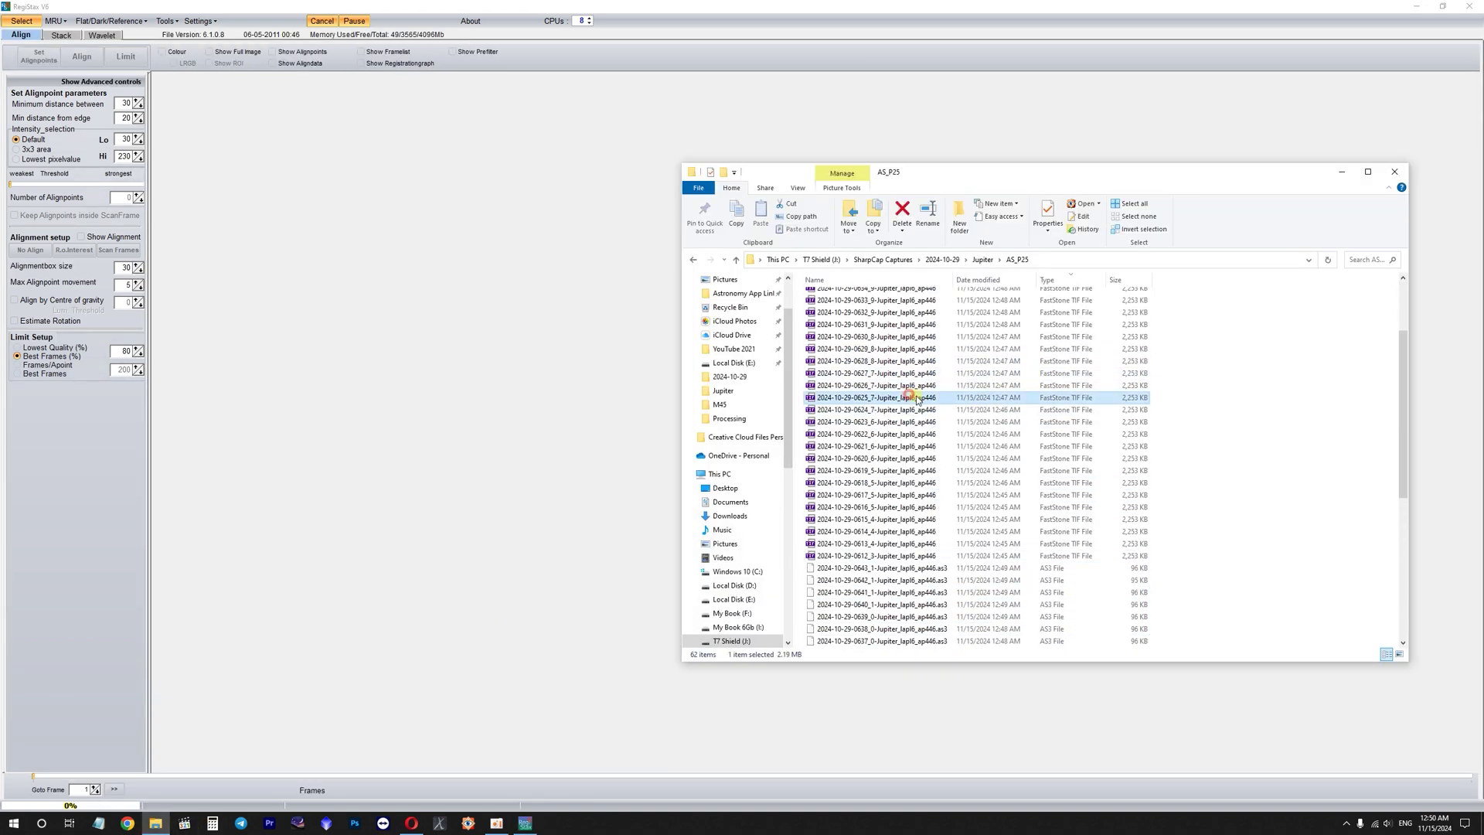
pyautogui.moveTo(893, 361); pyautogui.dragTo(487, 293)
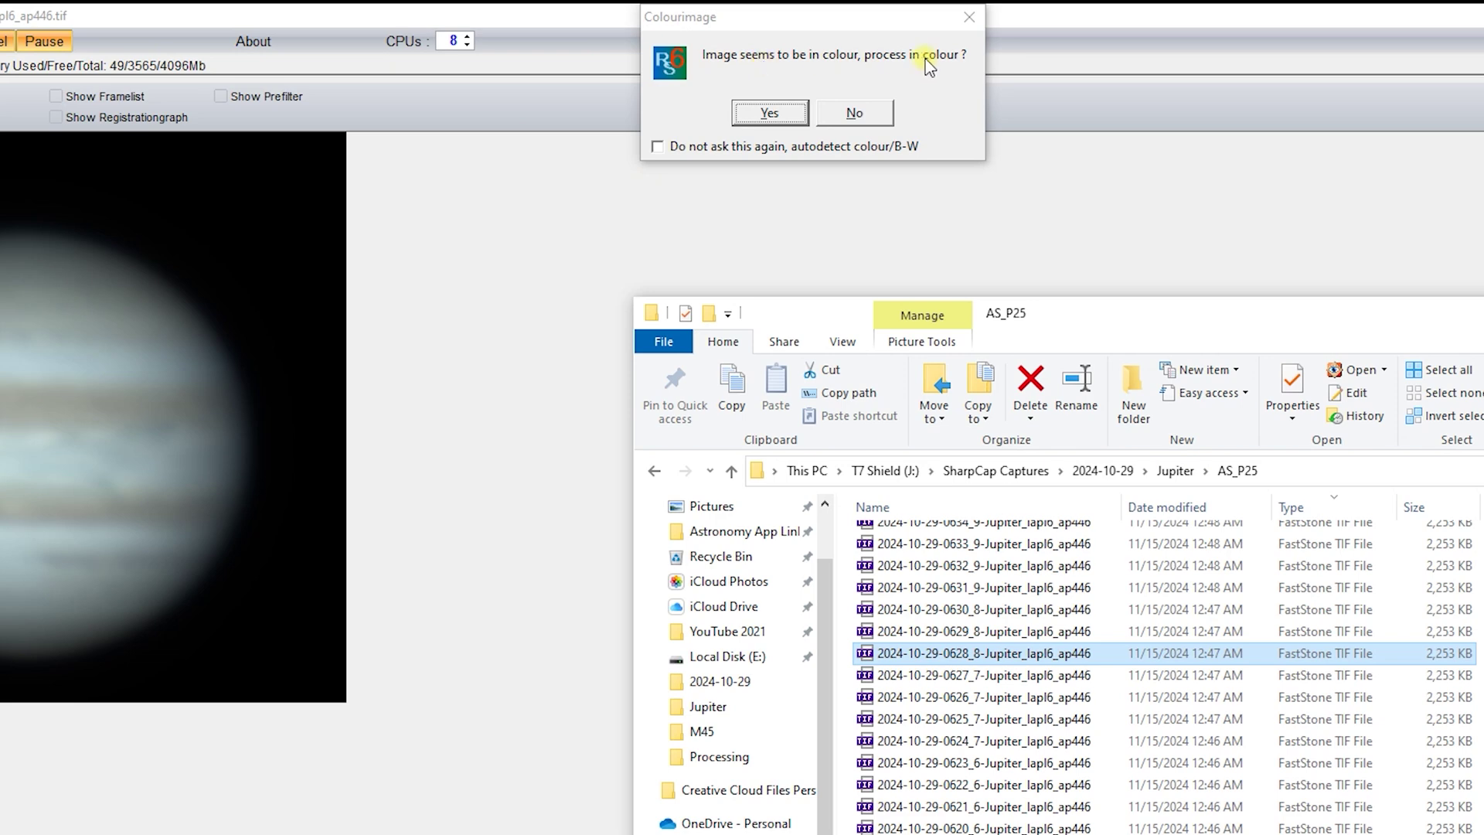
pyautogui.click(773, 113)
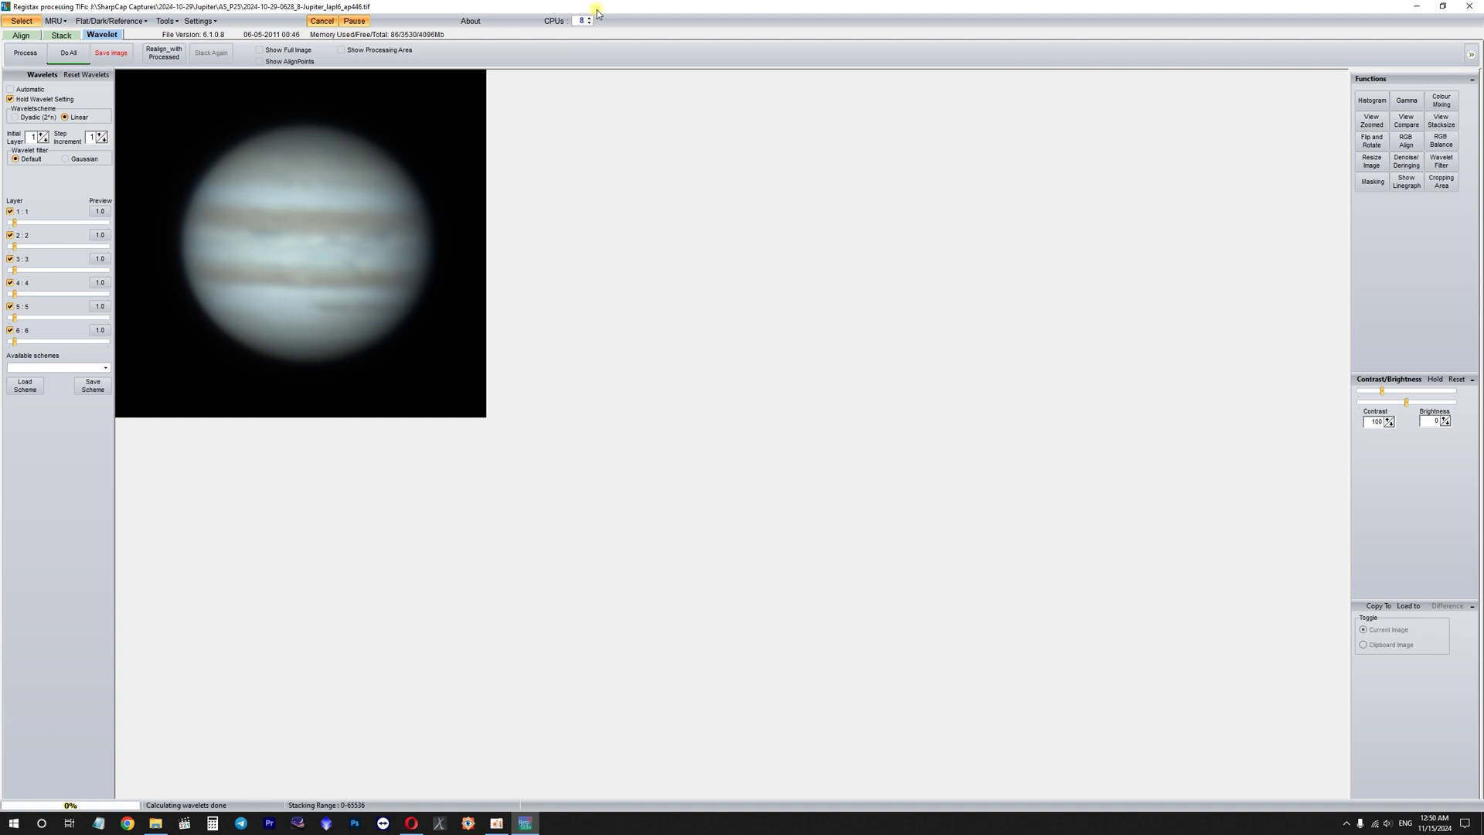
# - Minimize the AS_P25 folder and arrange RegiStax as a smaller window that shows the whole Jupiter image
pyautogui.doubleClick(597, 9)
pyautogui.moveTo(734, 9); pyautogui.dragTo(958, 125)
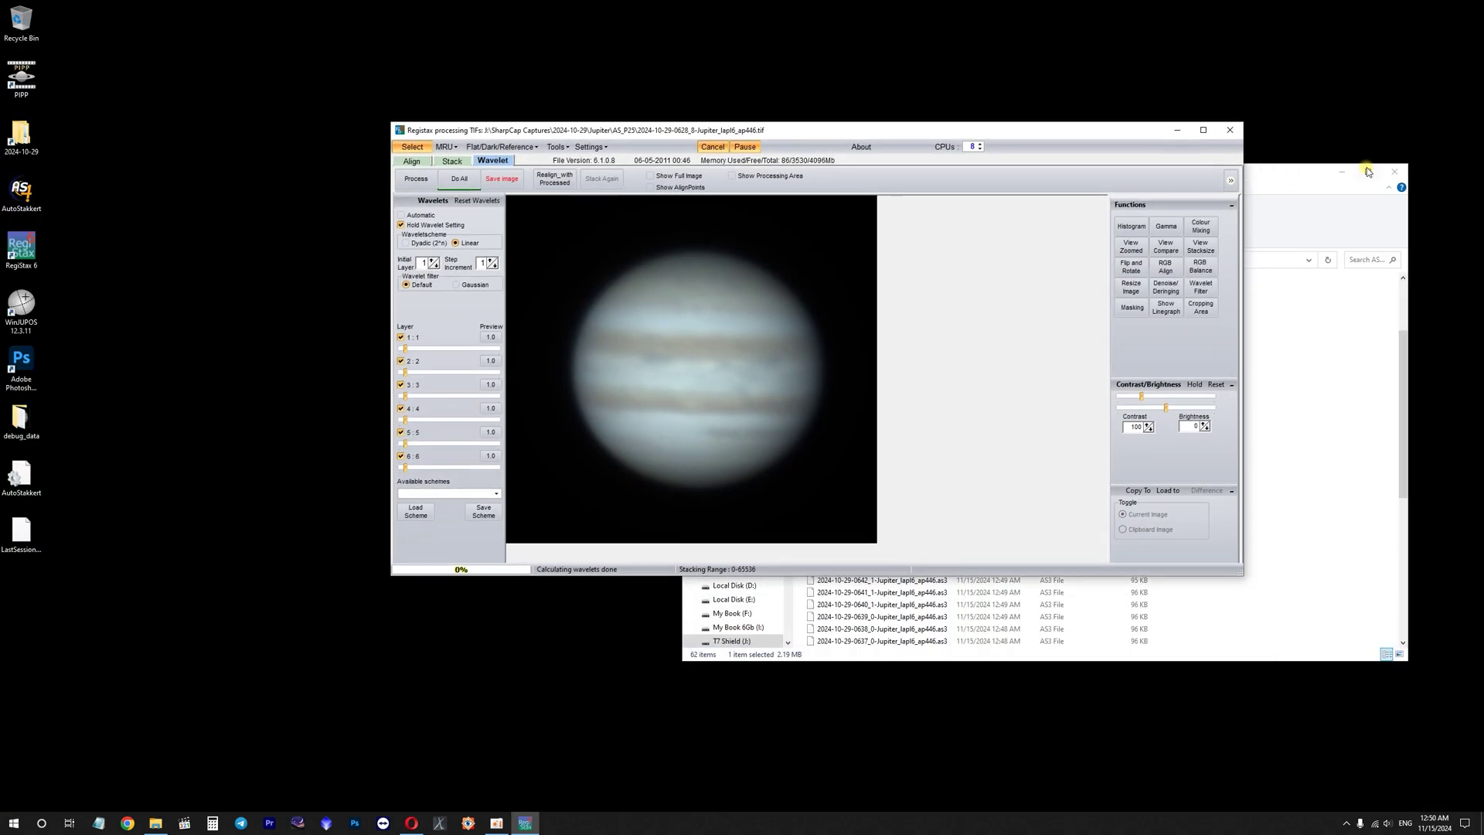
pyautogui.click(1368, 171)
pyautogui.click(1337, 171)
pyautogui.moveTo(1061, 133); pyautogui.dragTo(1095, 112)
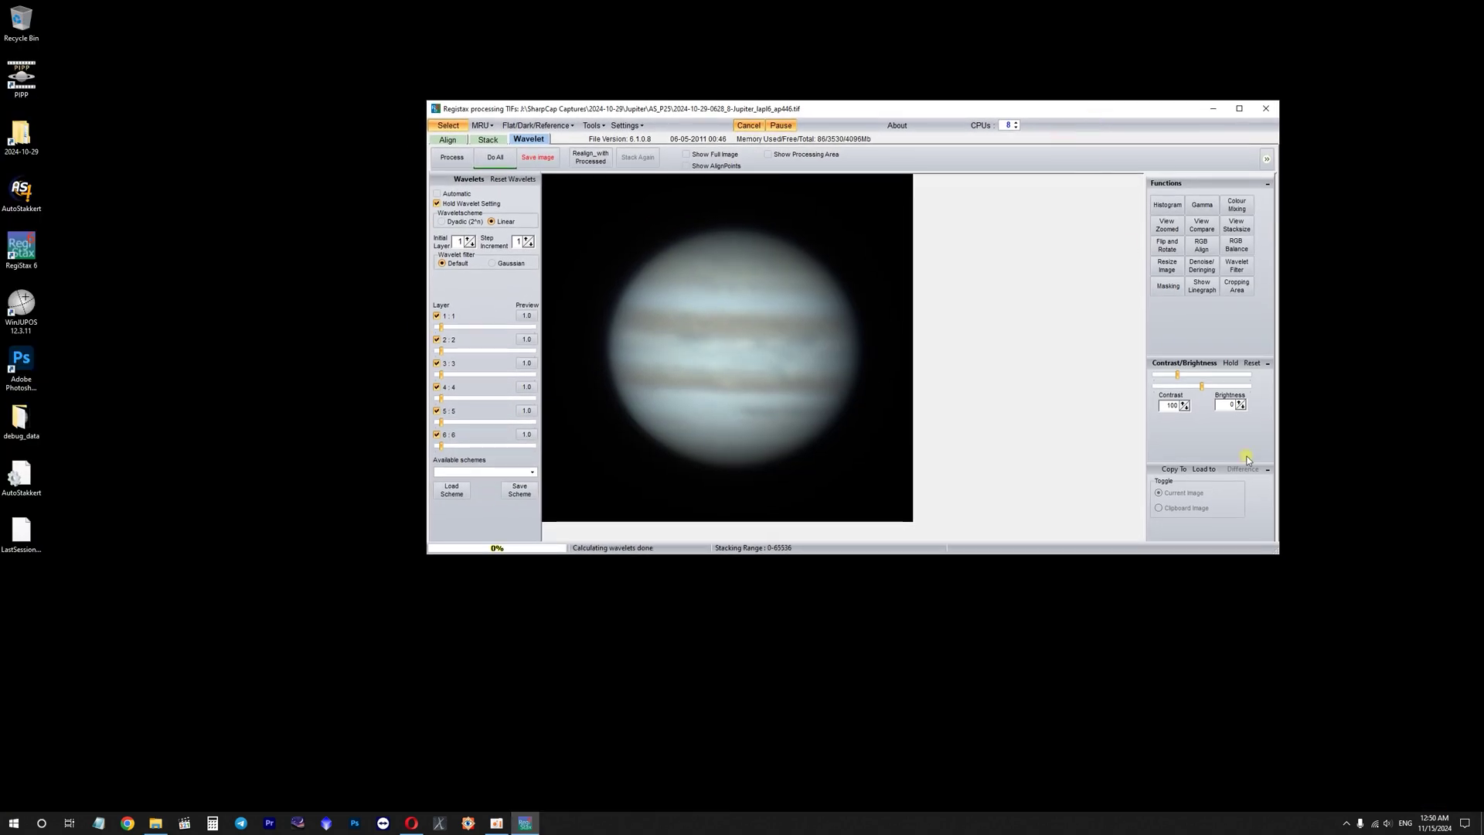
pyautogui.moveTo(1278, 553); pyautogui.dragTo(1102, 620)
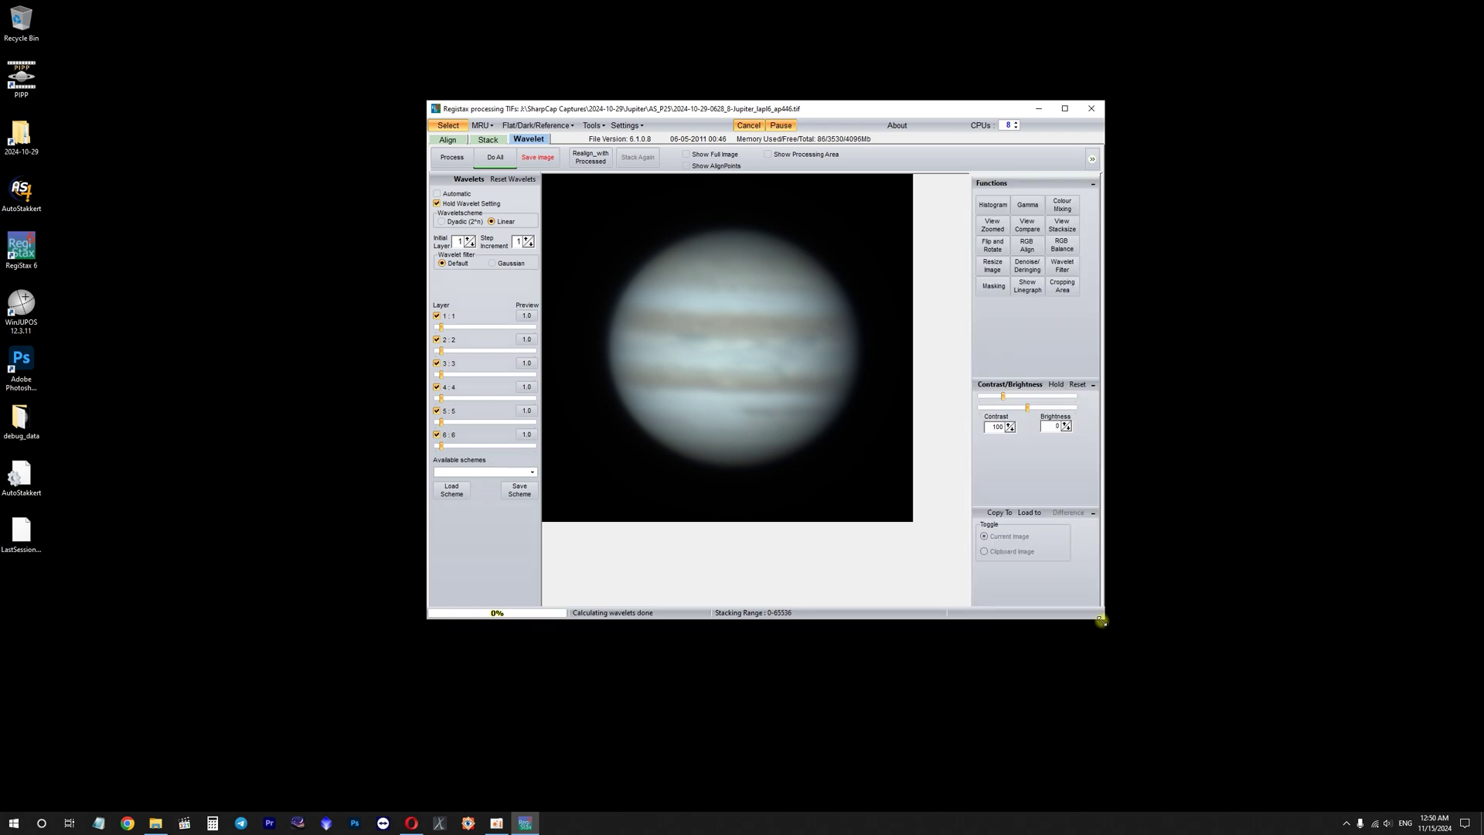
pyautogui.moveTo(764, 112); pyautogui.dragTo(826, 93)
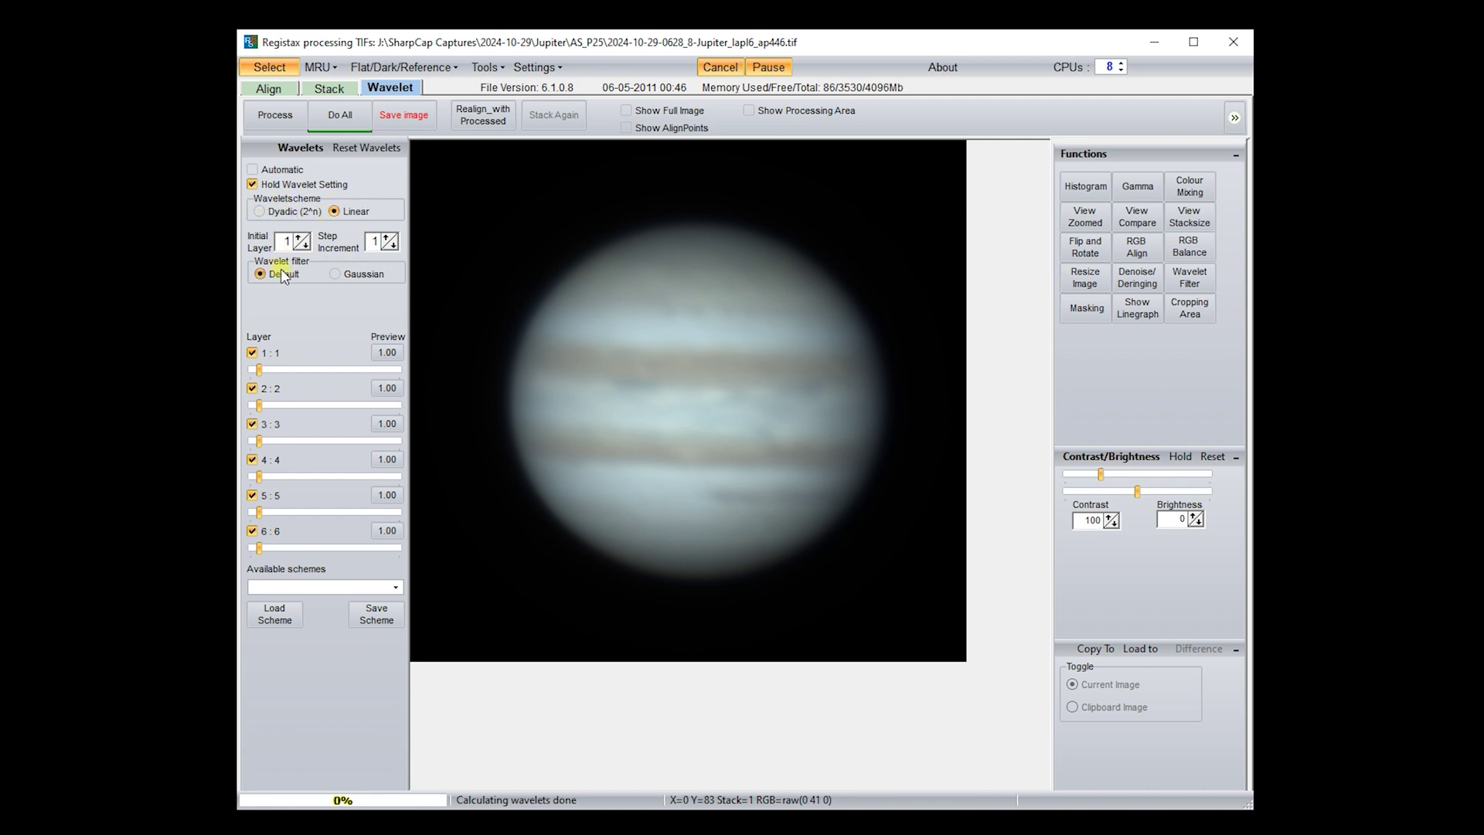
# - Preview wavelet layers 1 through 6 to examine which details each one would enhance on Jupiter
pyautogui.click(391, 245)
pyautogui.click(387, 237)
pyautogui.click(387, 353)
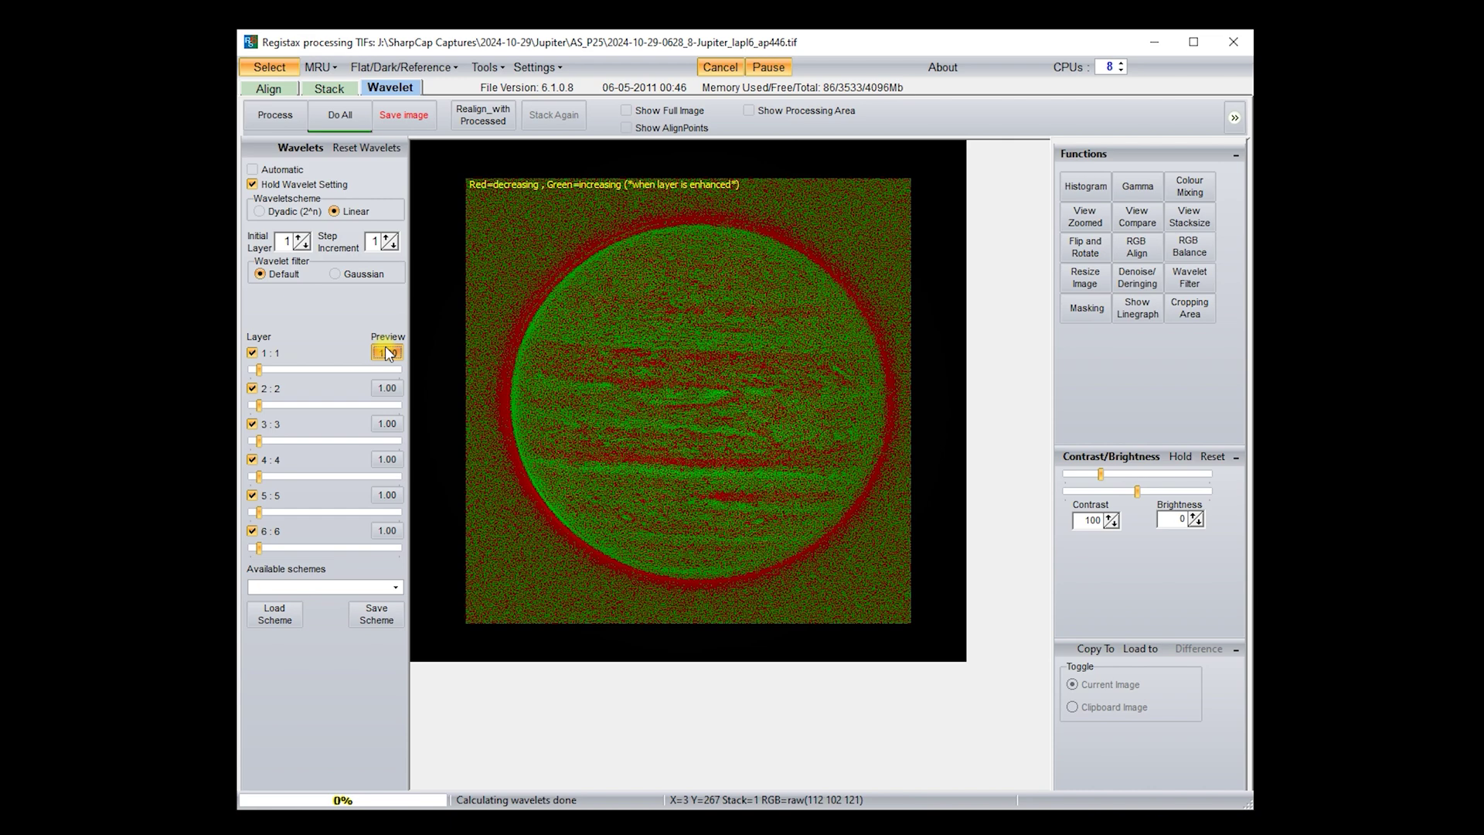
pyautogui.click(388, 394)
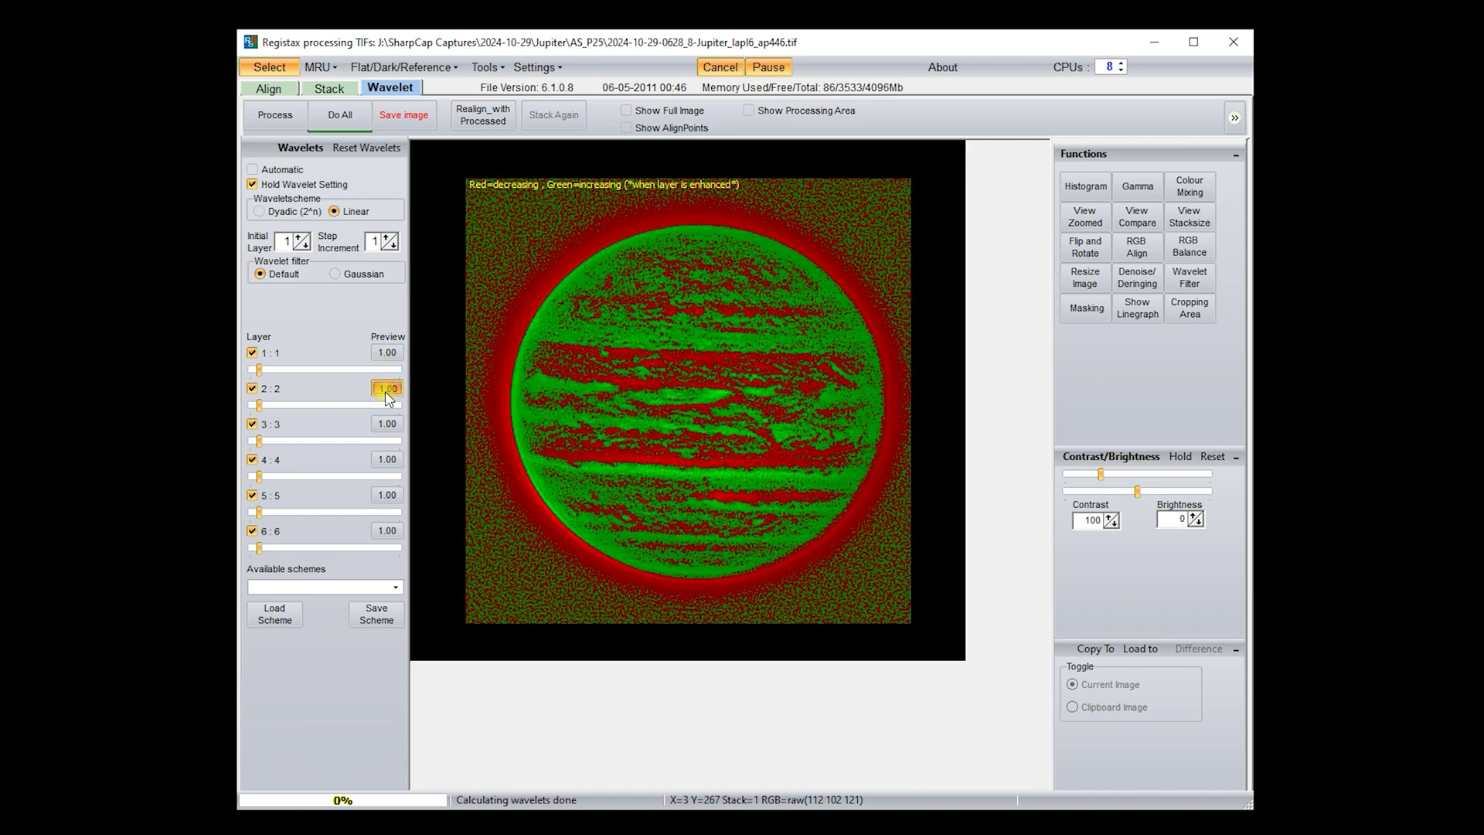
pyautogui.click(387, 421)
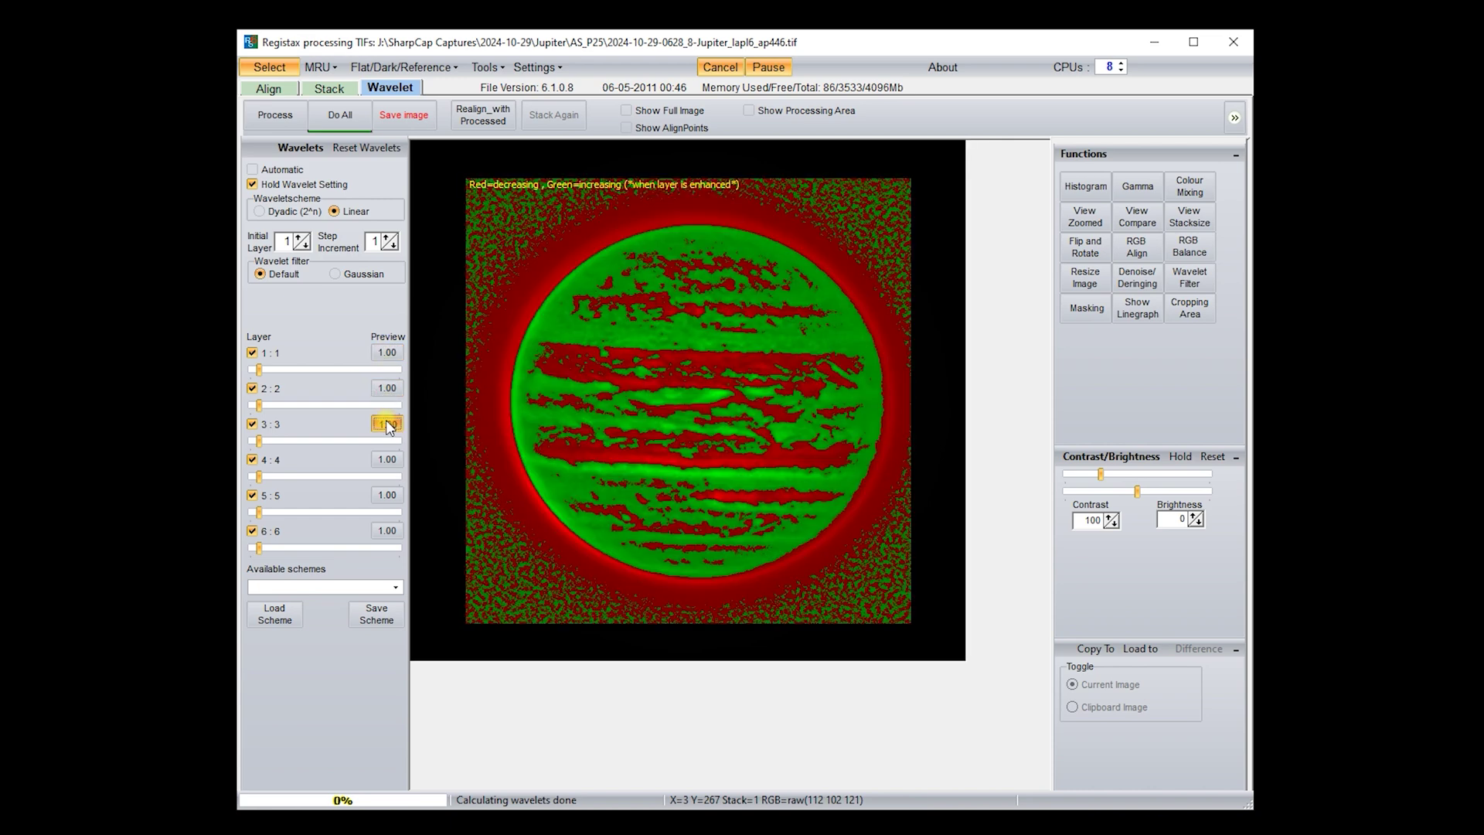
pyautogui.click(389, 459)
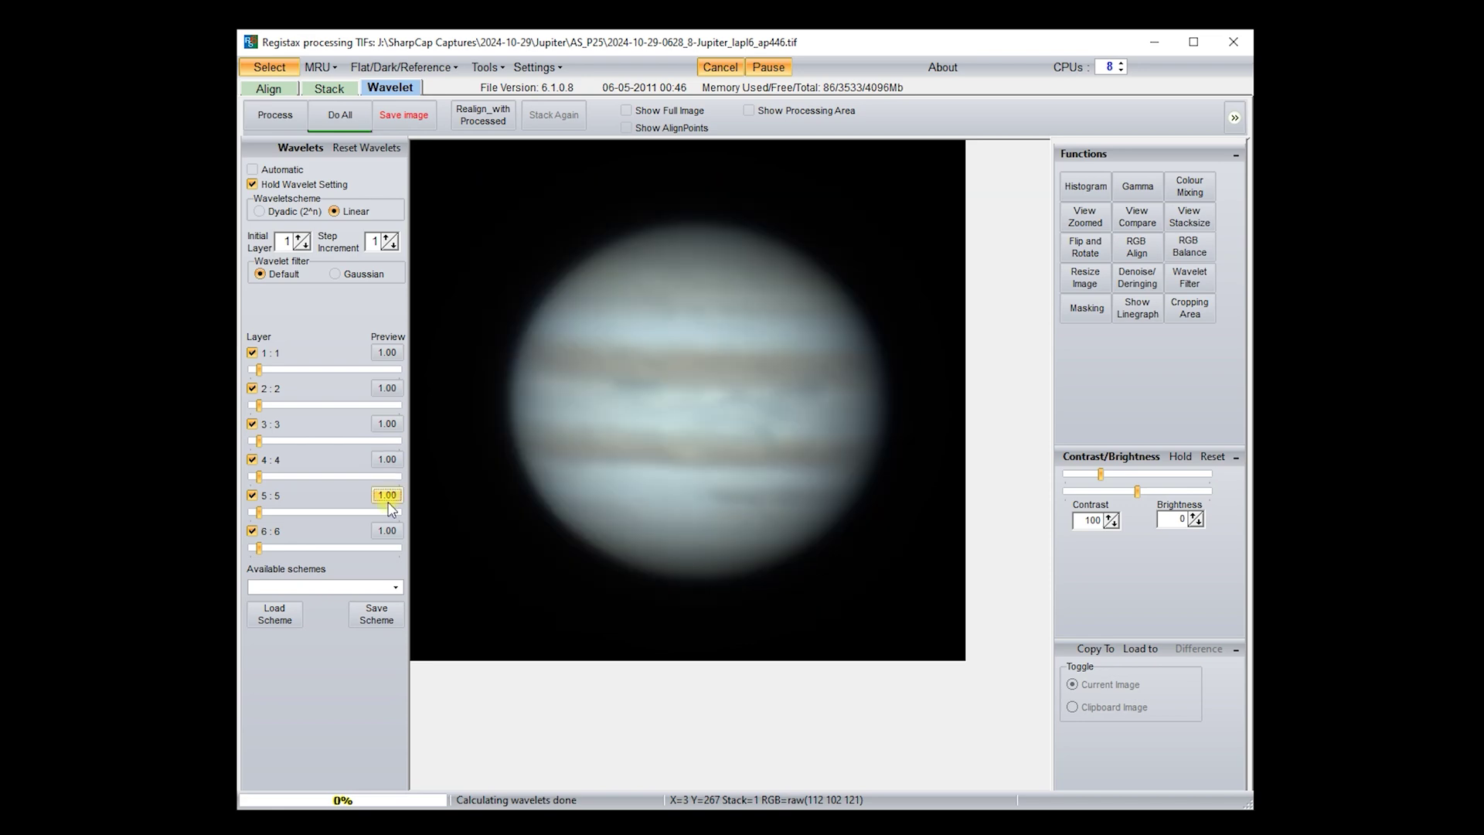
pyautogui.click(387, 496)
pyautogui.click(388, 530)
# - Try sharpening Jupiter with wavelet layer 3 at 34.3 and layer 1 at 88.3, comparing different layer 1 strengths
pyautogui.moveTo(261, 442); pyautogui.dragTo(295, 443)
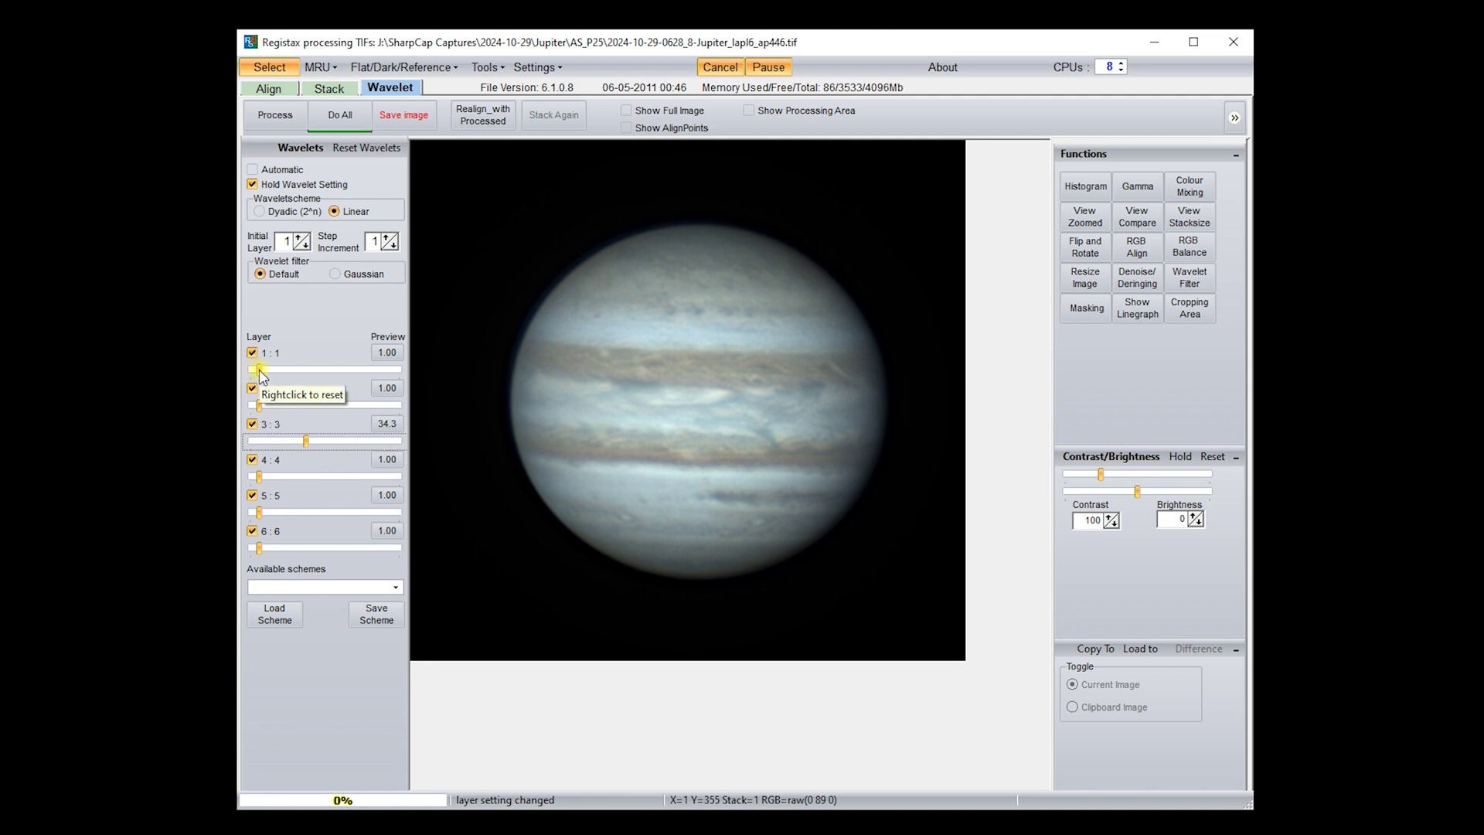
pyautogui.moveTo(259, 369); pyautogui.dragTo(351, 373)
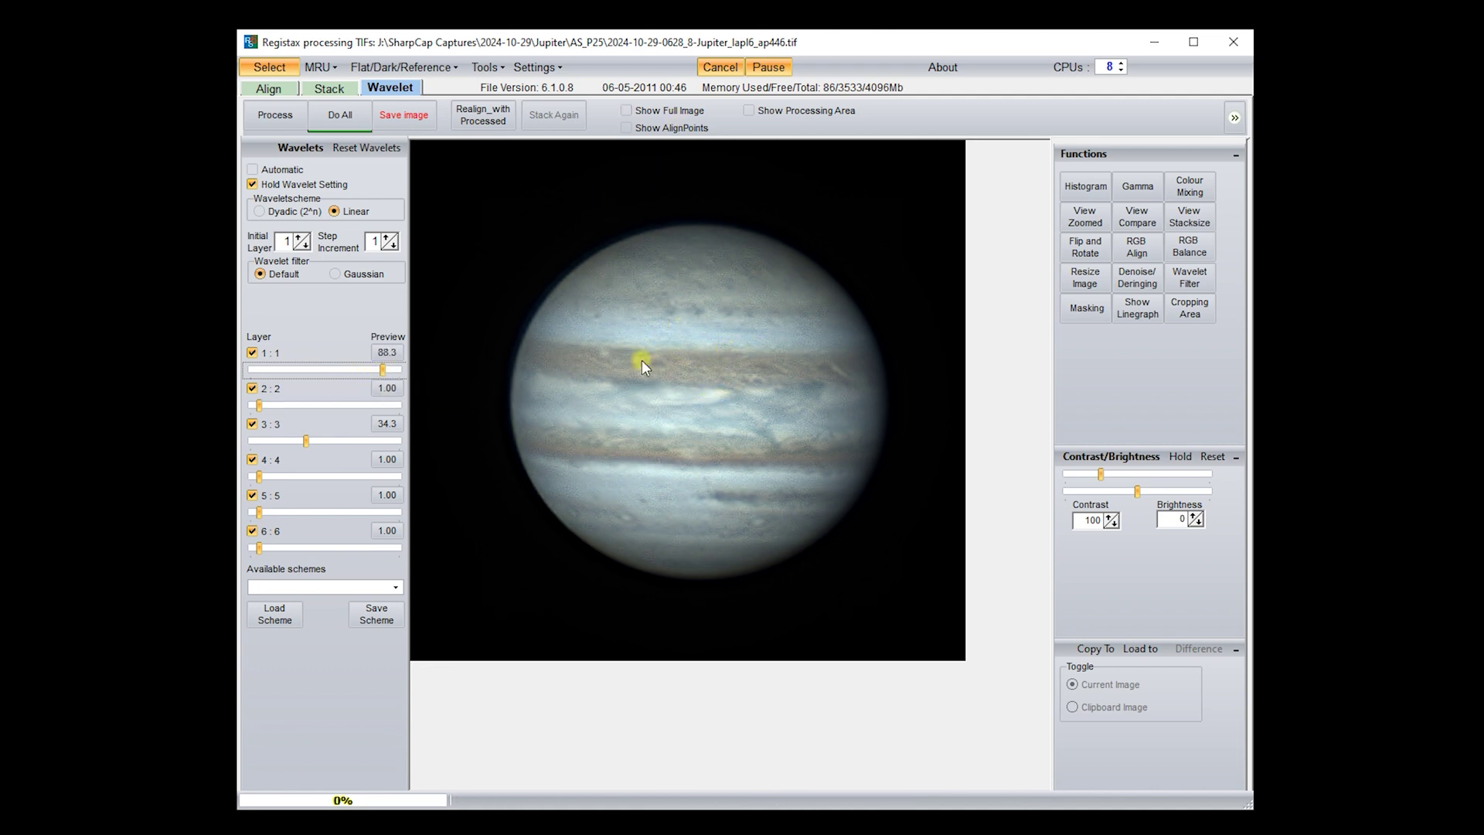
pyautogui.click(384, 365)
pyautogui.click(382, 370)
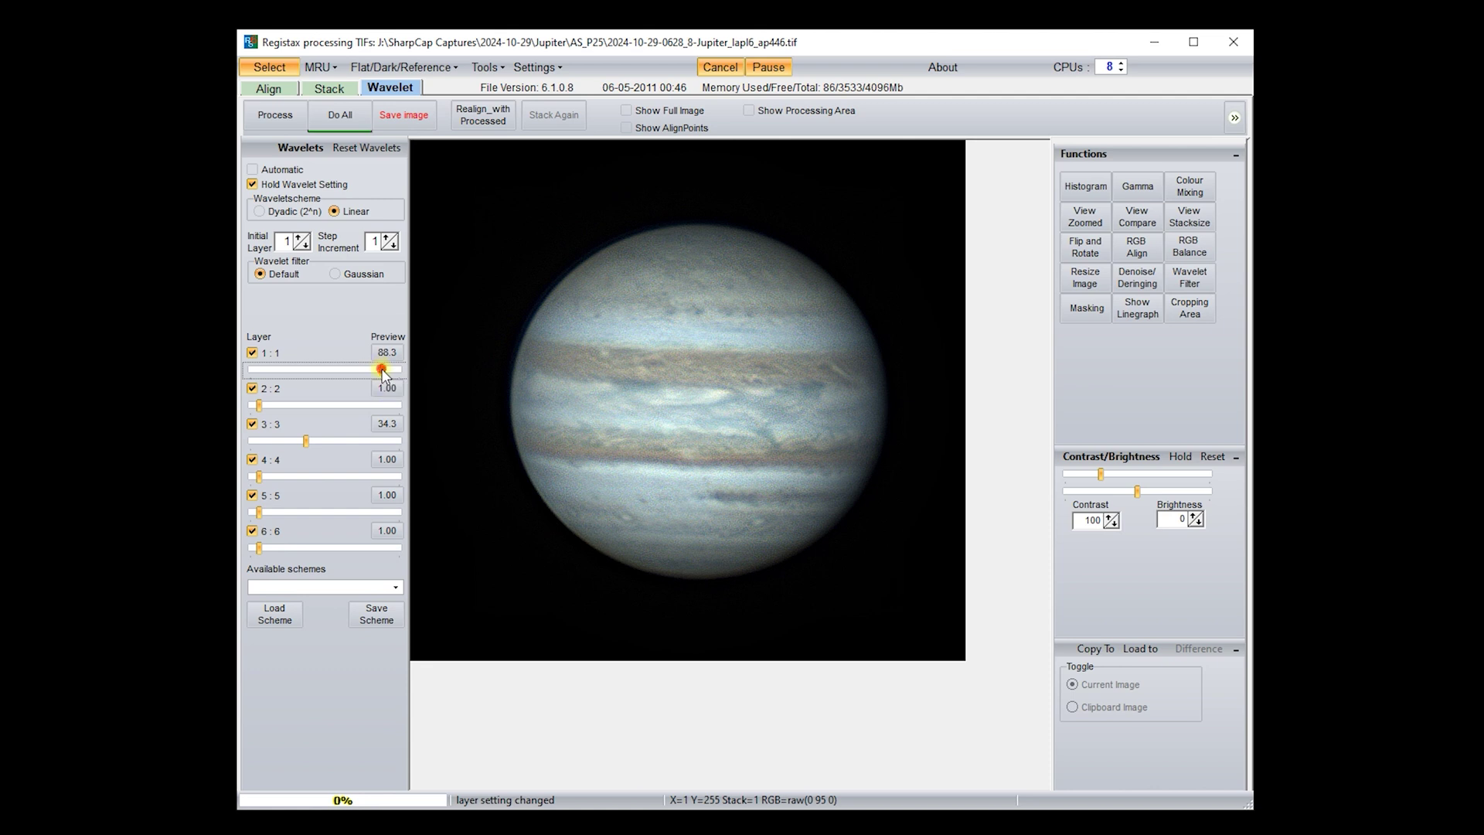
pyautogui.moveTo(337, 377); pyautogui.dragTo(384, 377)
# - Try wavelet layer 6 at 51.5 and reset layers 6 and 3 to their defaults
pyautogui.moveTo(258, 547); pyautogui.dragTo(329, 546)
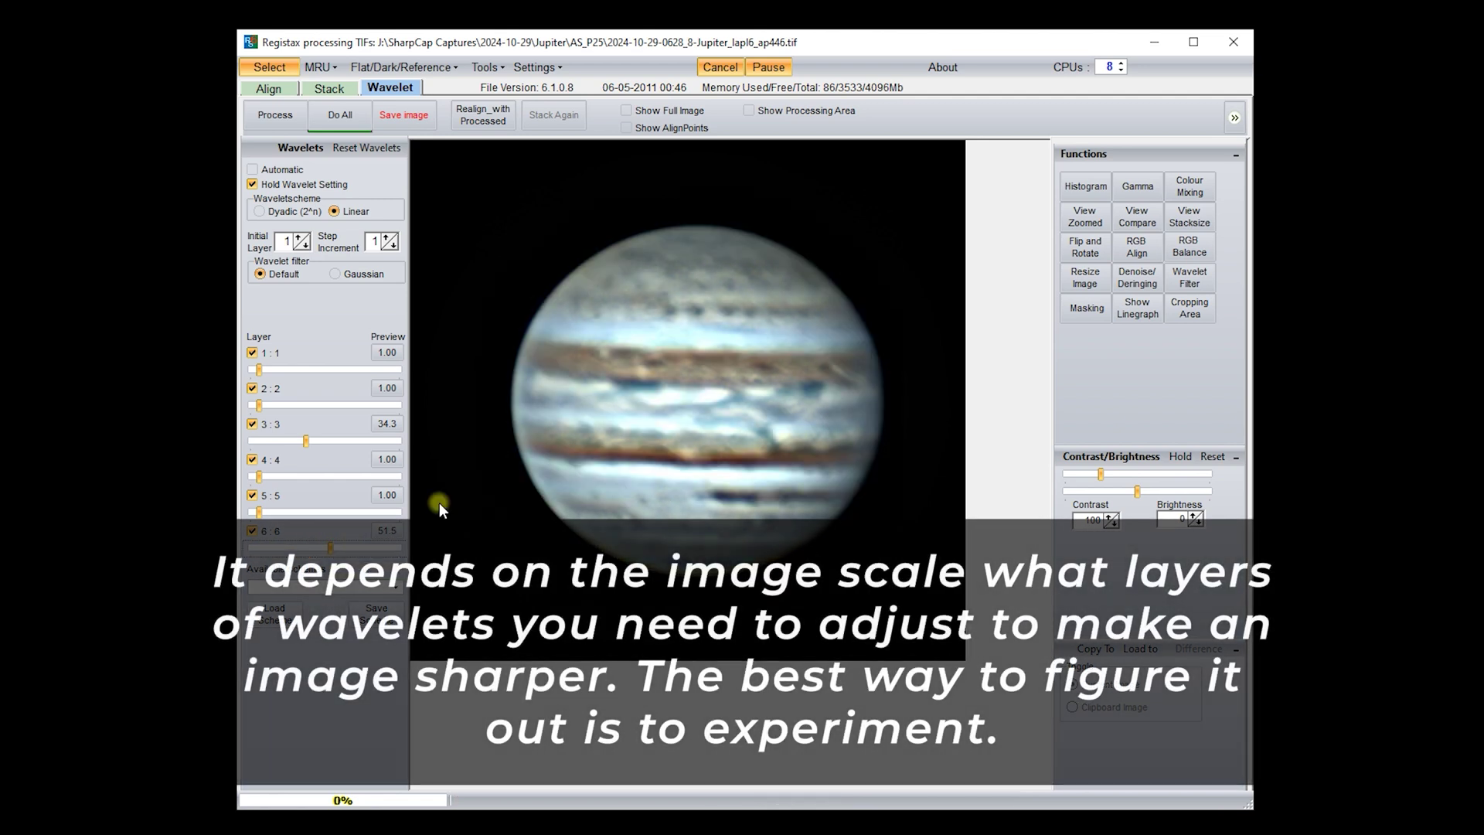
pyautogui.rightClick(330, 551)
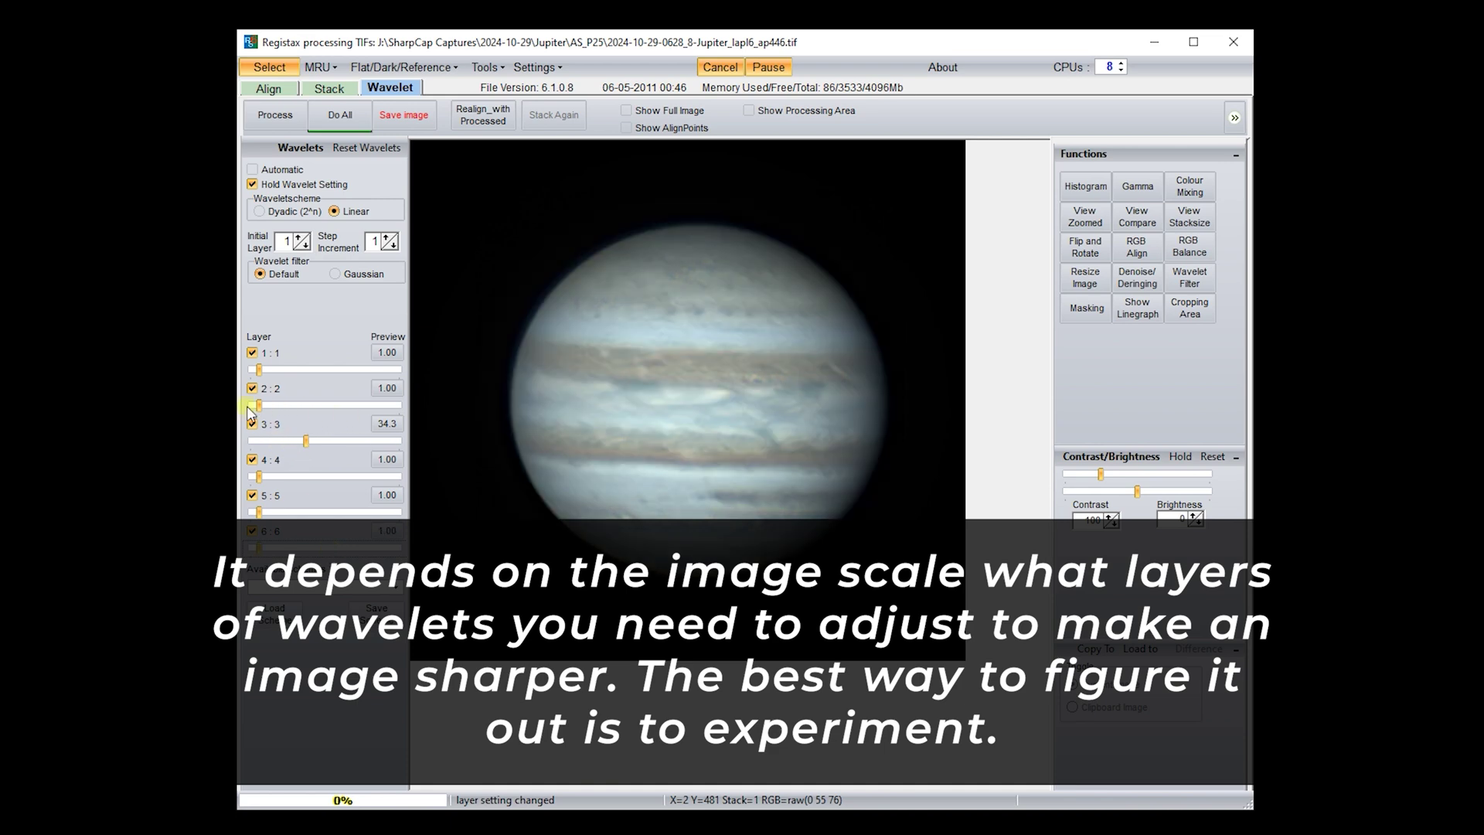
pyautogui.rightClick(306, 439)
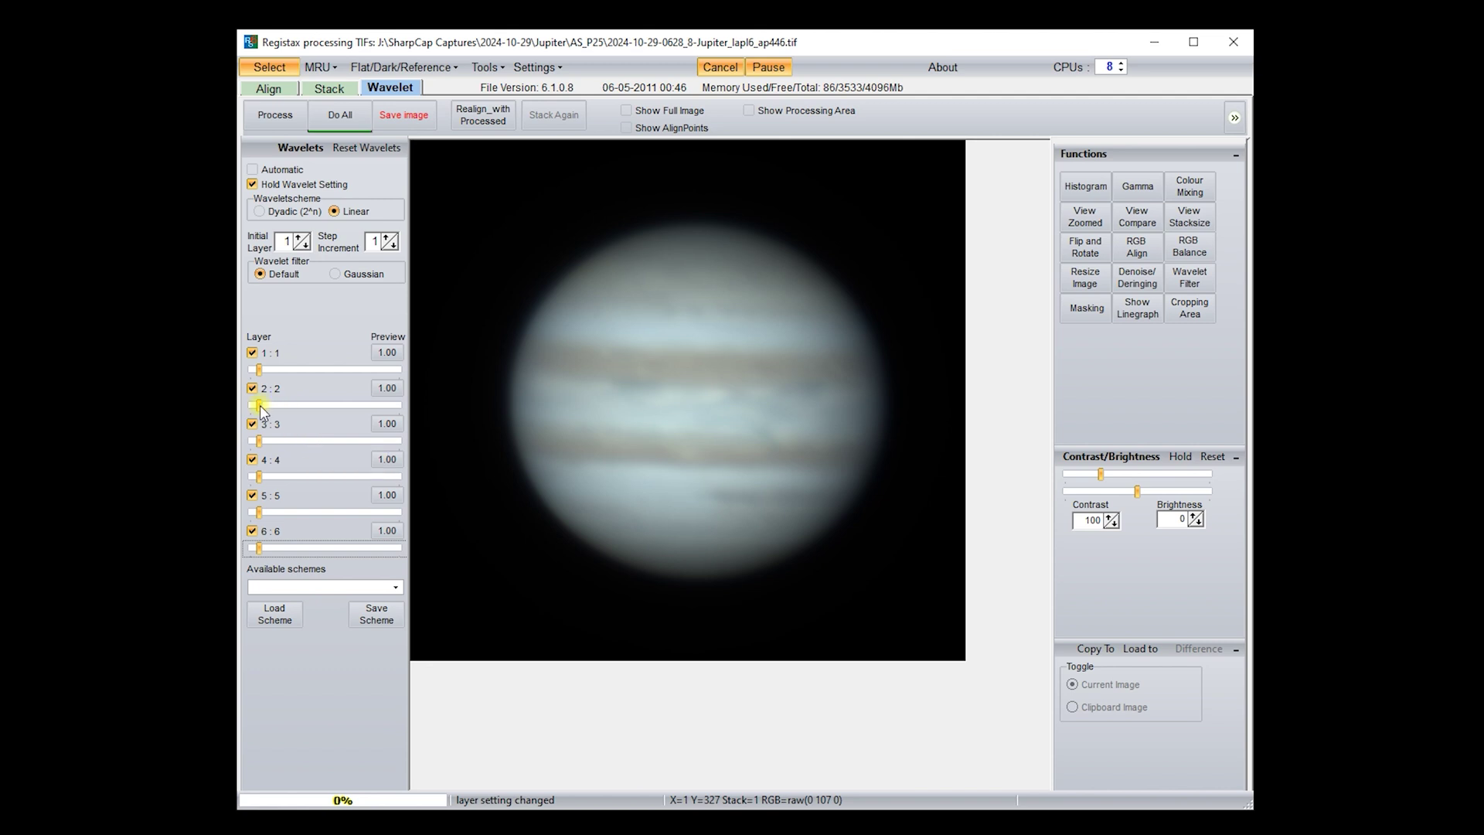
# - Try sharpening with wavelet layer 2 alone at 28.8 and reset that layer
pyautogui.moveTo(260, 405); pyautogui.dragTo(300, 406)
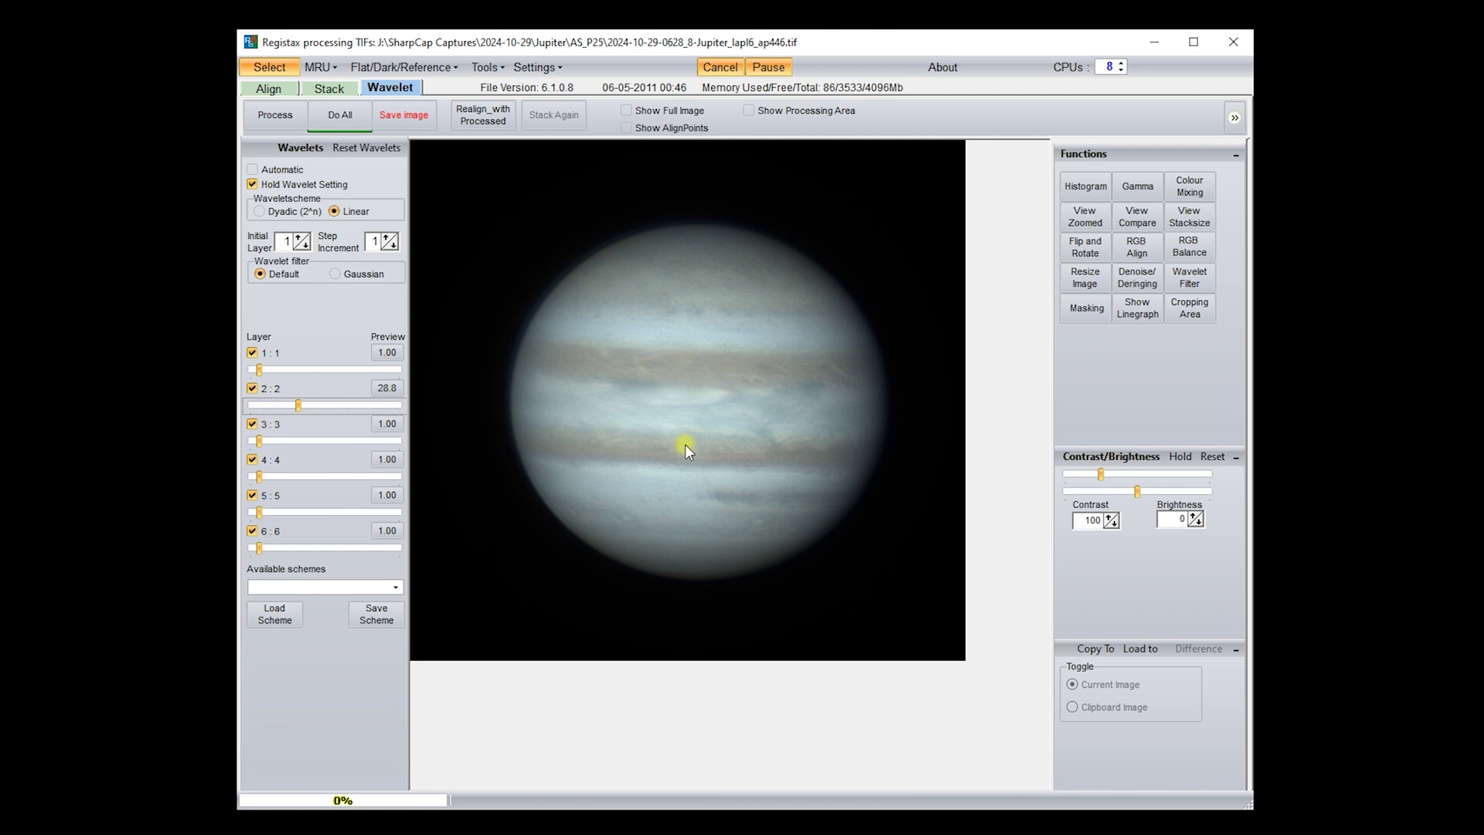
pyautogui.doubleClick(319, 407)
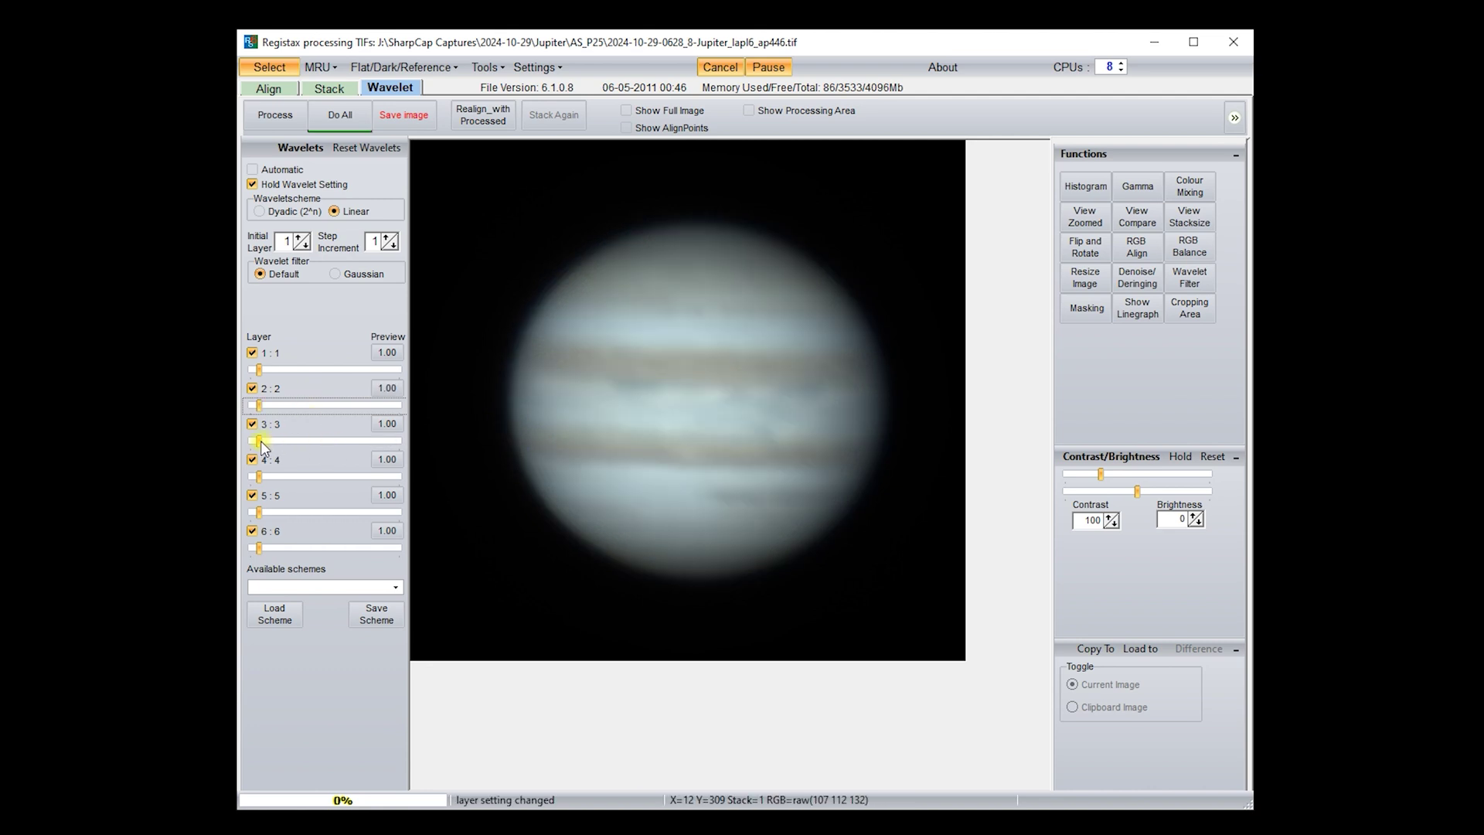
# - Sharpen Jupiter with wavelet layer 3 at 30.6, layer 2 at 20.2 and layer 1 at 4.2
pyautogui.moveTo(258, 440); pyautogui.dragTo(302, 442)
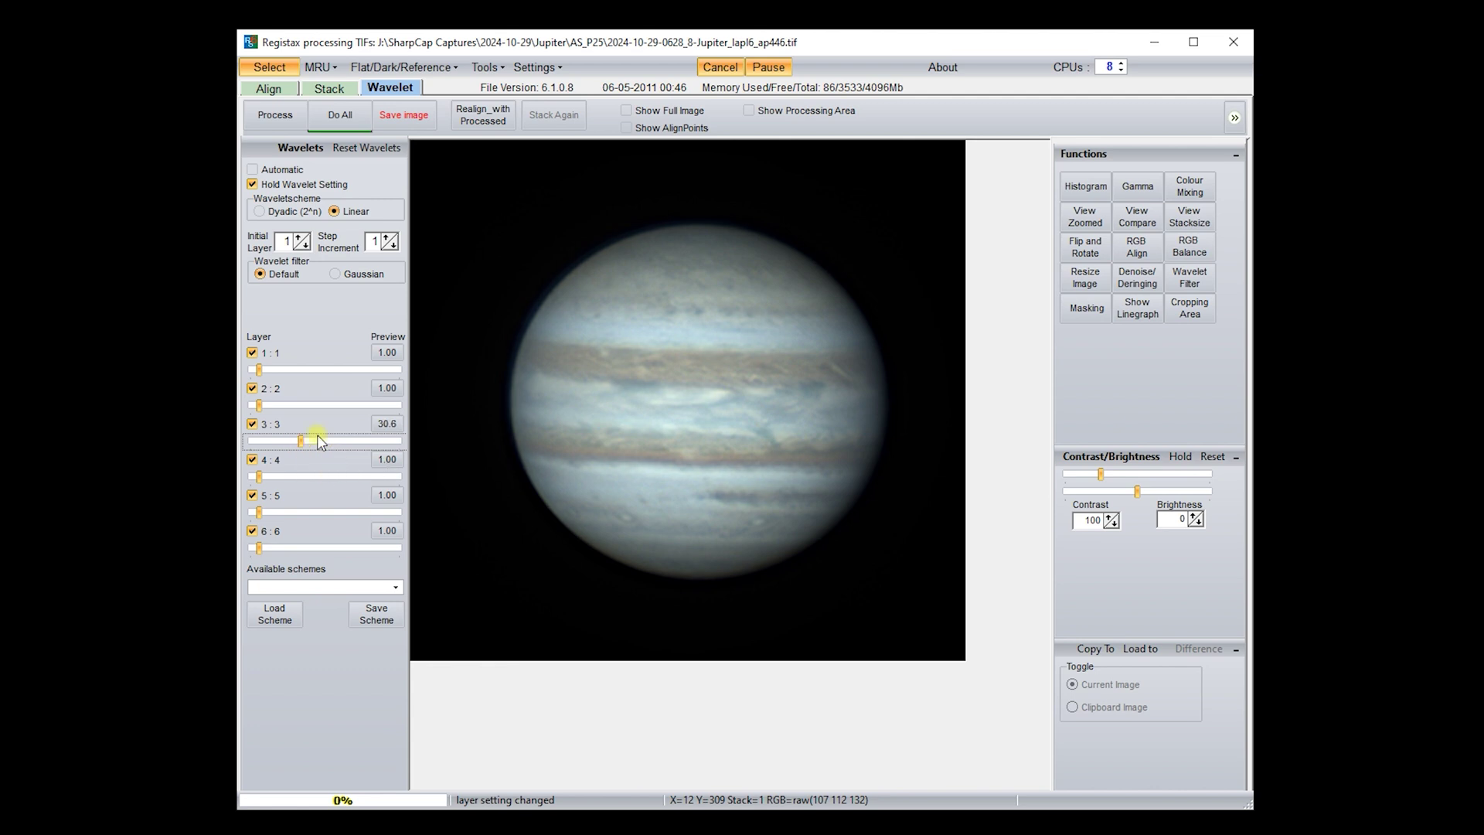
pyautogui.moveTo(261, 404); pyautogui.dragTo(286, 405)
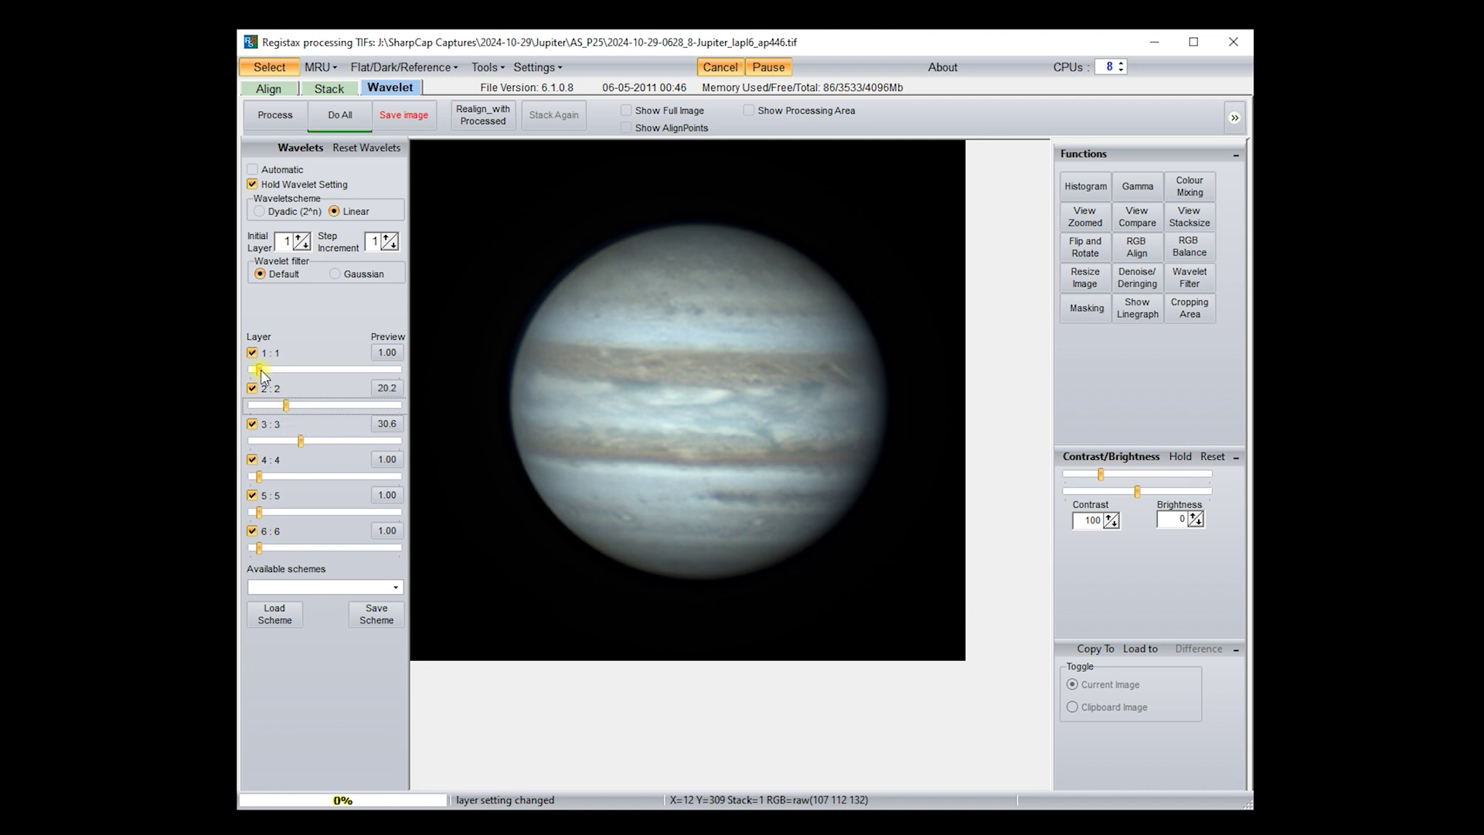
pyautogui.moveTo(259, 370); pyautogui.dragTo(266, 369)
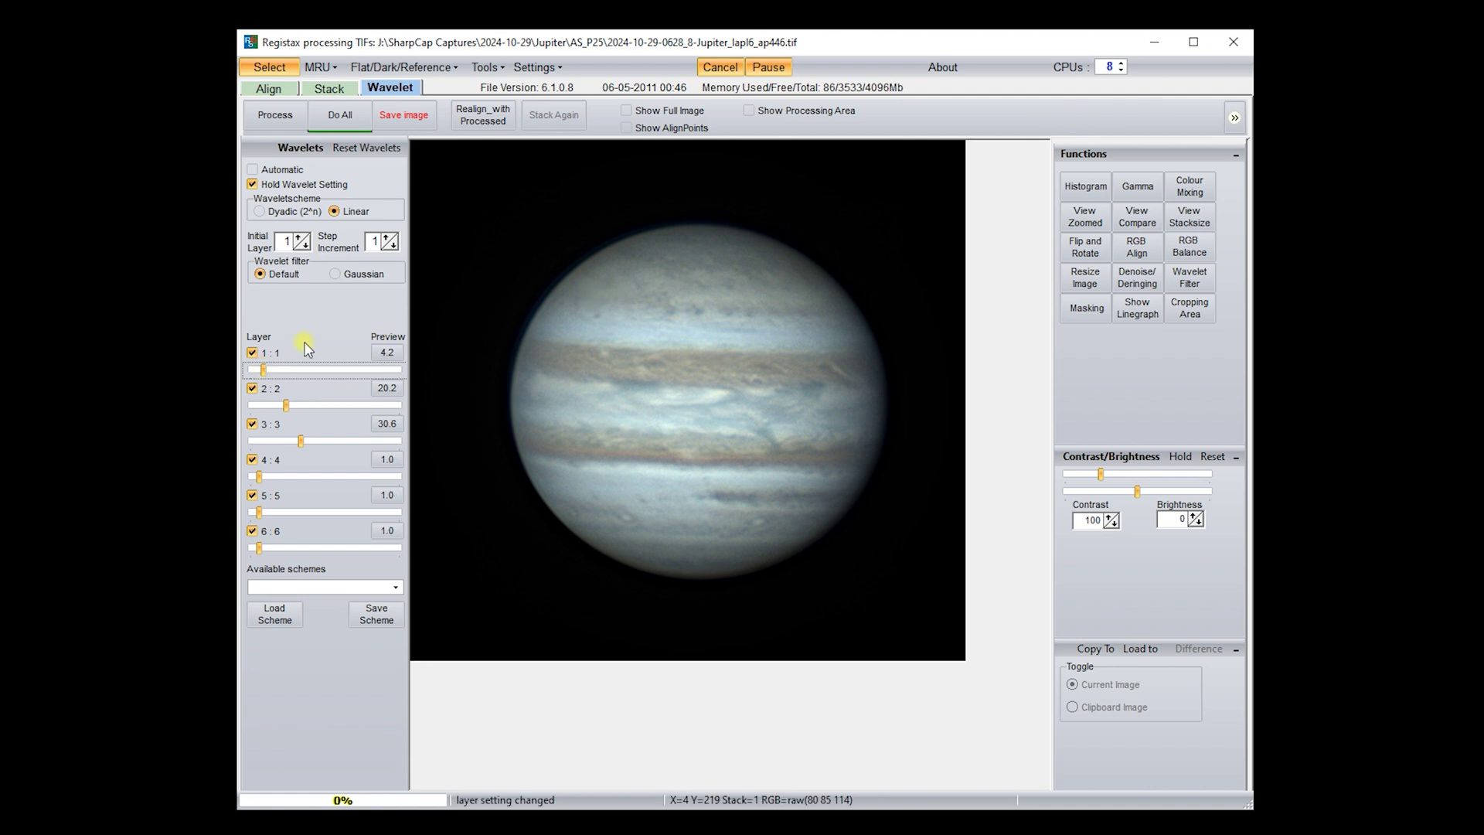
# - Compare several stronger wavelet layer 1 amounts on Jupiter, resetting between tries, and set layer 1 to 12.2
pyautogui.moveTo(265, 369); pyautogui.dragTo(274, 369)
pyautogui.rightClick(274, 369)
pyautogui.moveTo(261, 369); pyautogui.dragTo(315, 370)
pyautogui.rightClick(314, 370)
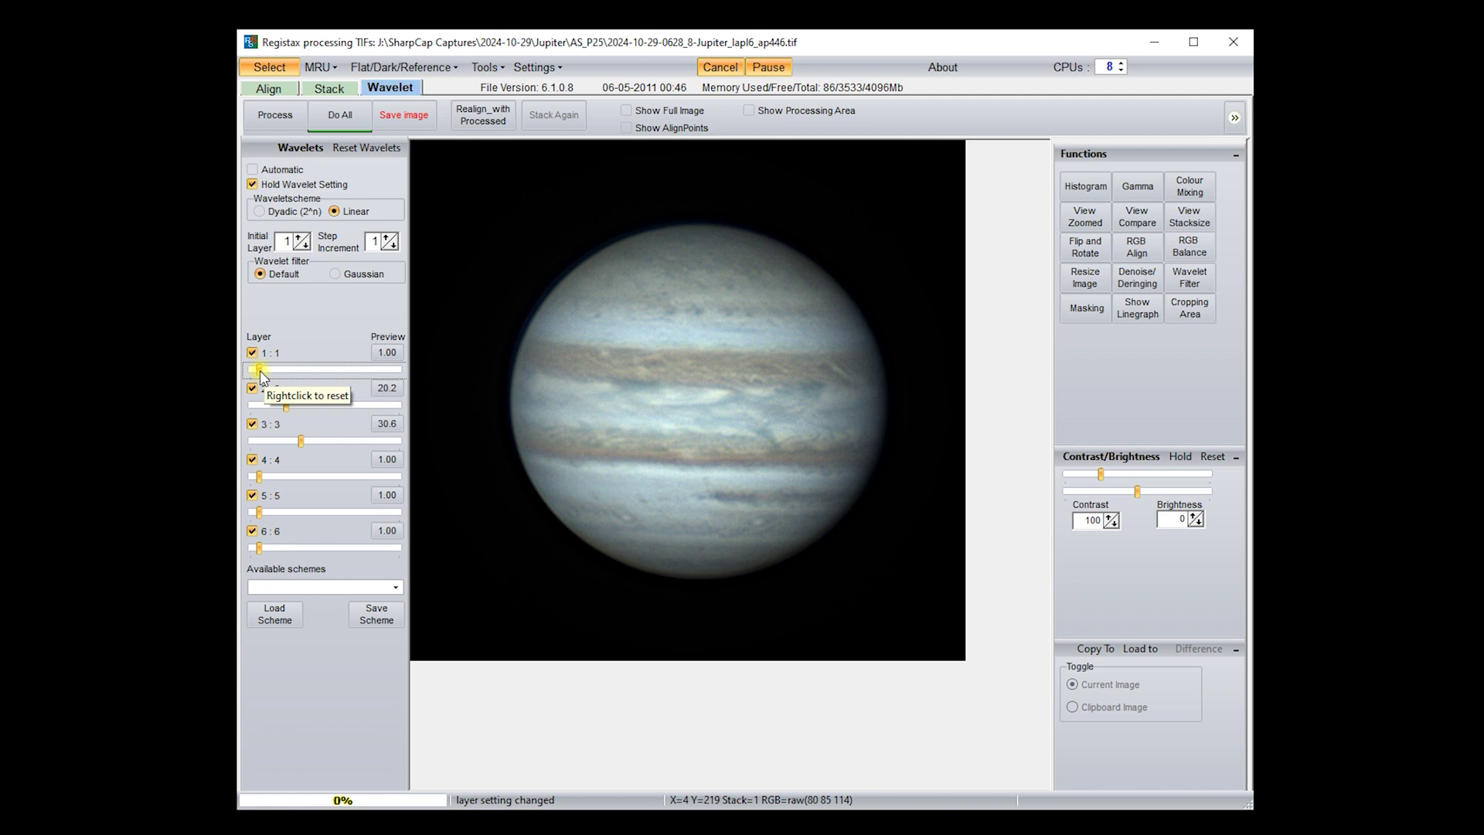
pyautogui.moveTo(259, 369); pyautogui.dragTo(321, 371)
pyautogui.rightClick(359, 369)
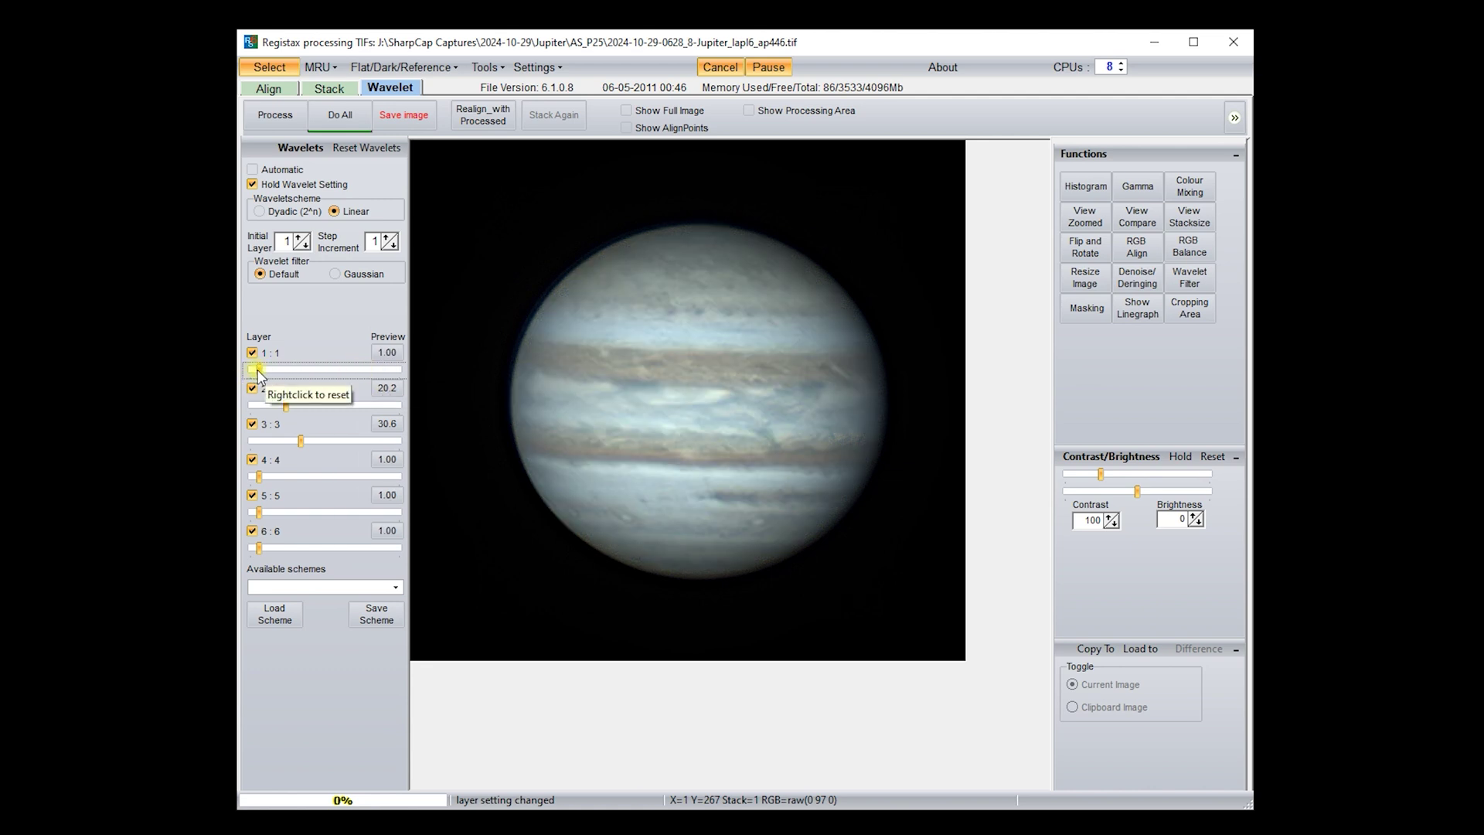
pyautogui.moveTo(263, 371); pyautogui.dragTo(276, 373)
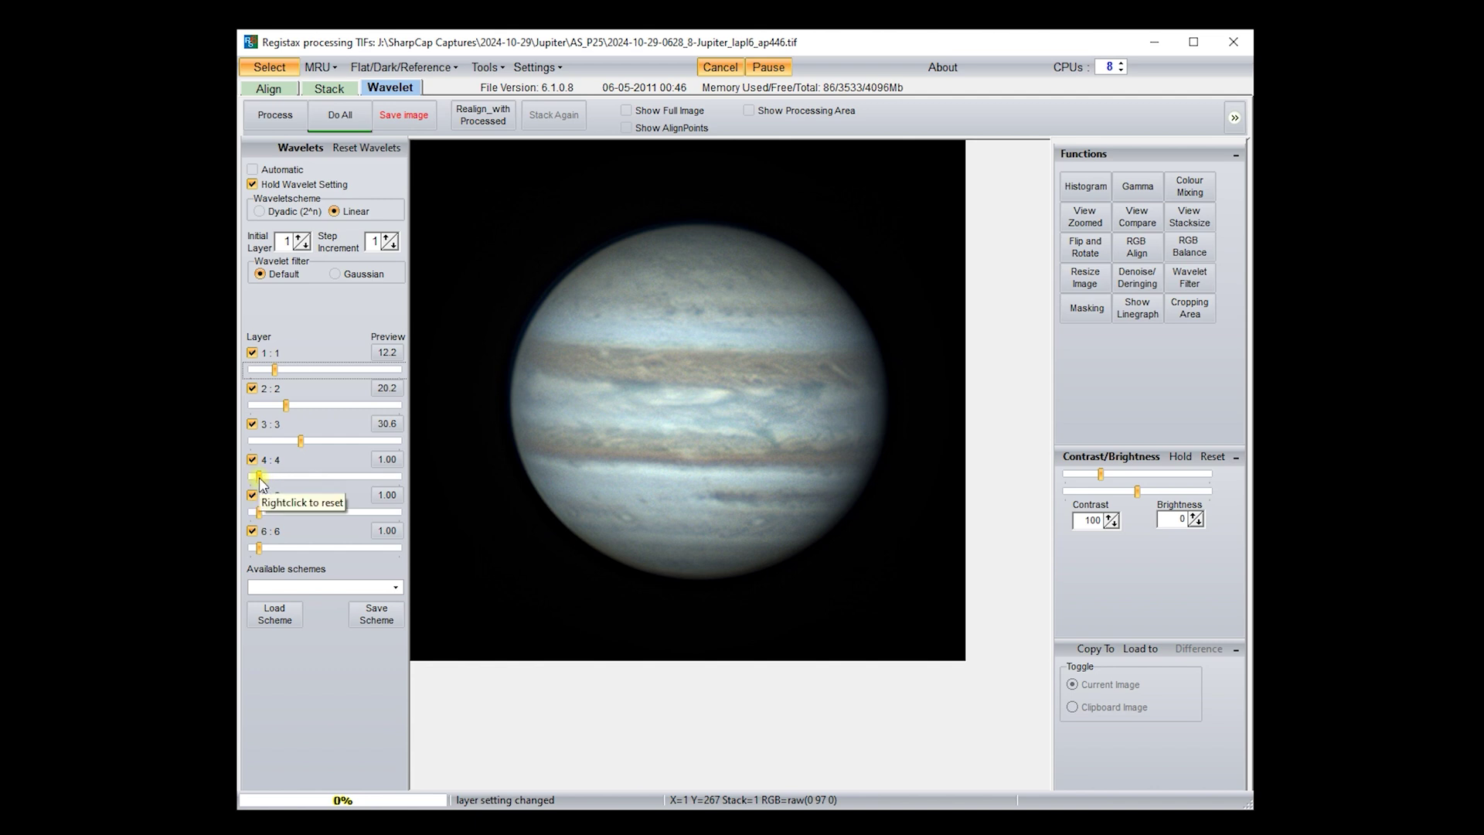
# - Try wavelet layer 4 at 16.5 and layer 5 at 4.8, resetting each to its default
pyautogui.moveTo(258, 476); pyautogui.dragTo(280, 476)
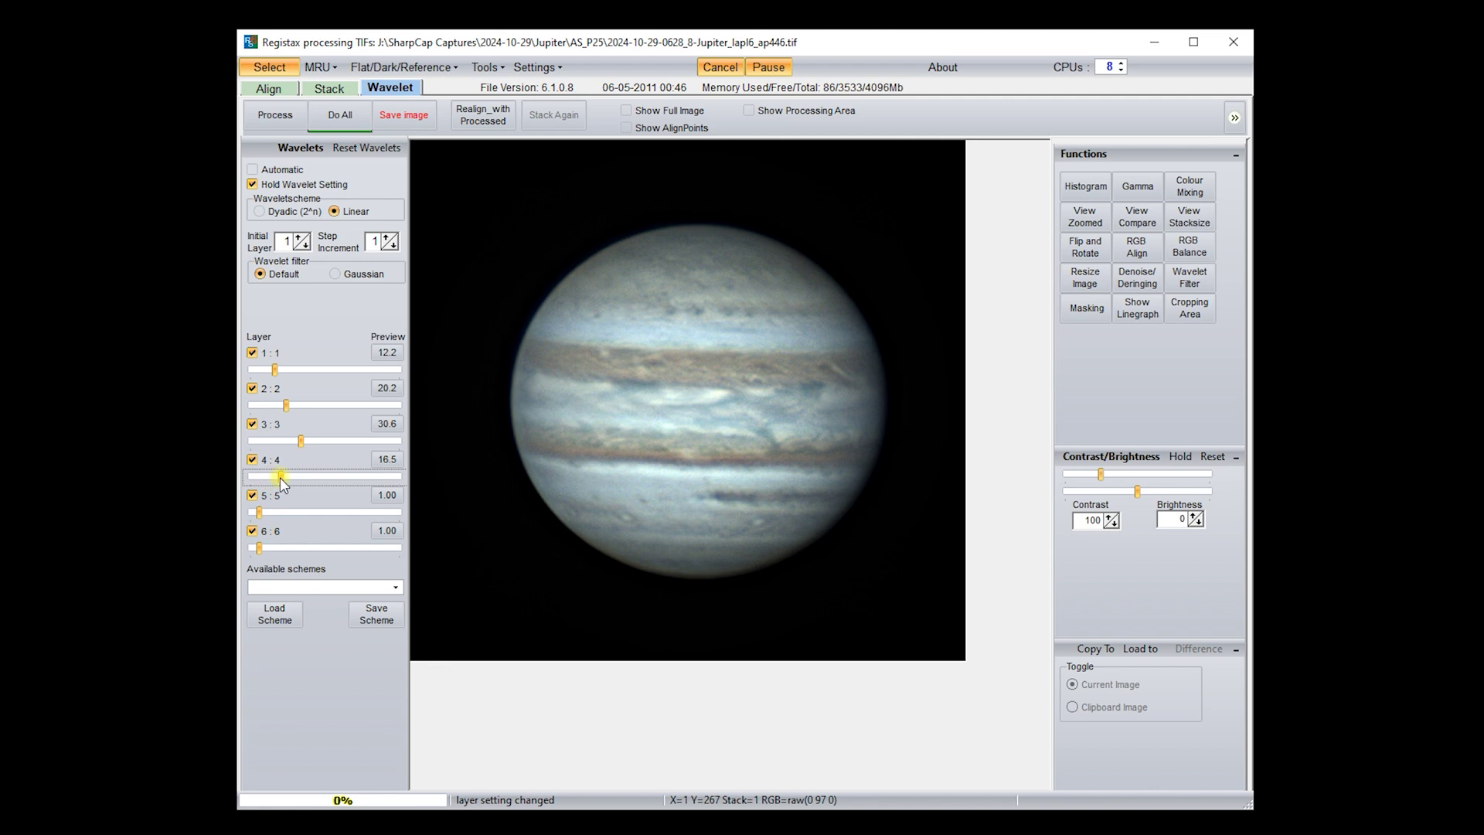
pyautogui.rightClick(279, 476)
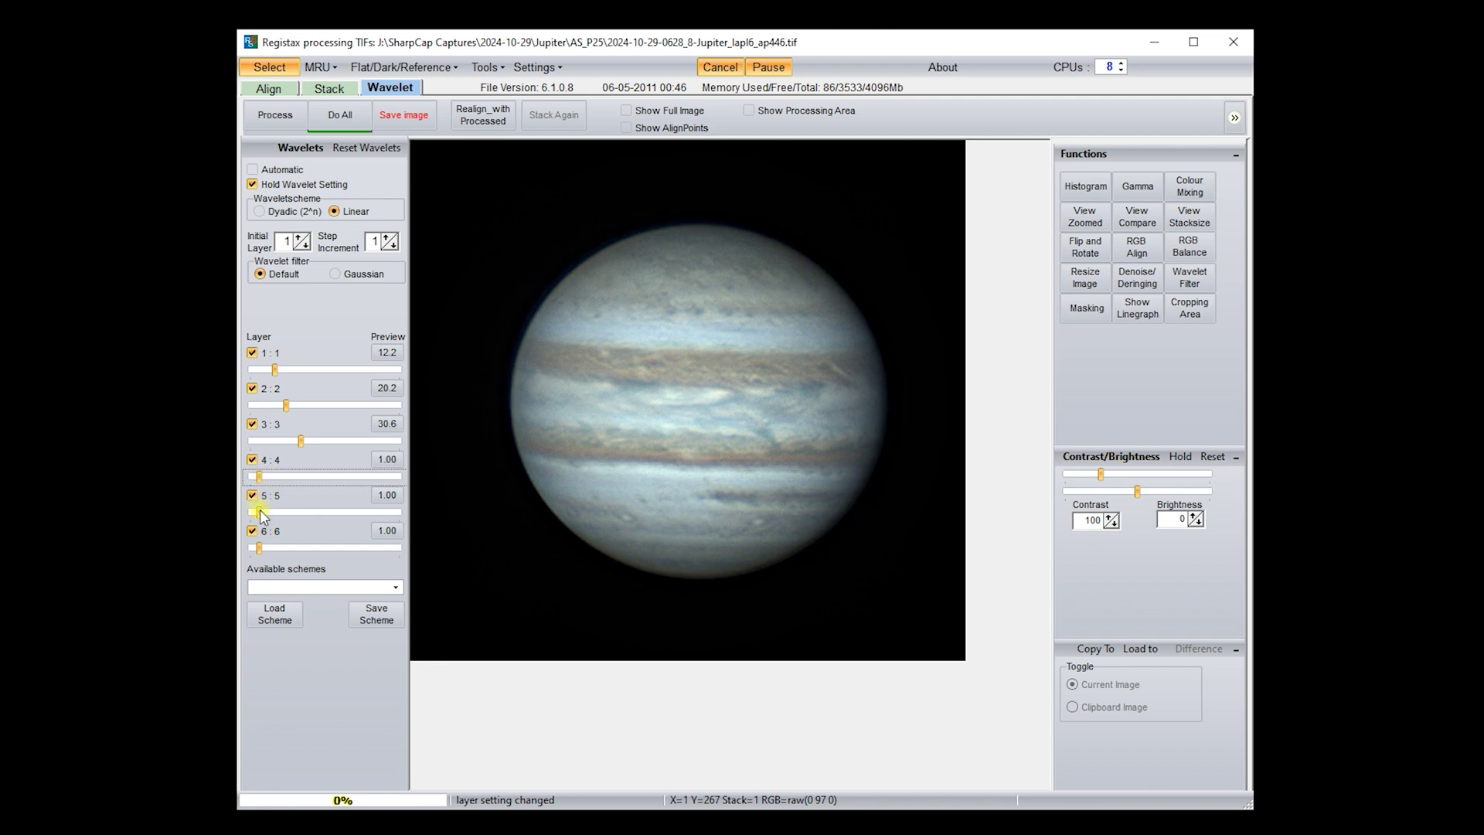
pyautogui.moveTo(259, 510); pyautogui.dragTo(267, 508)
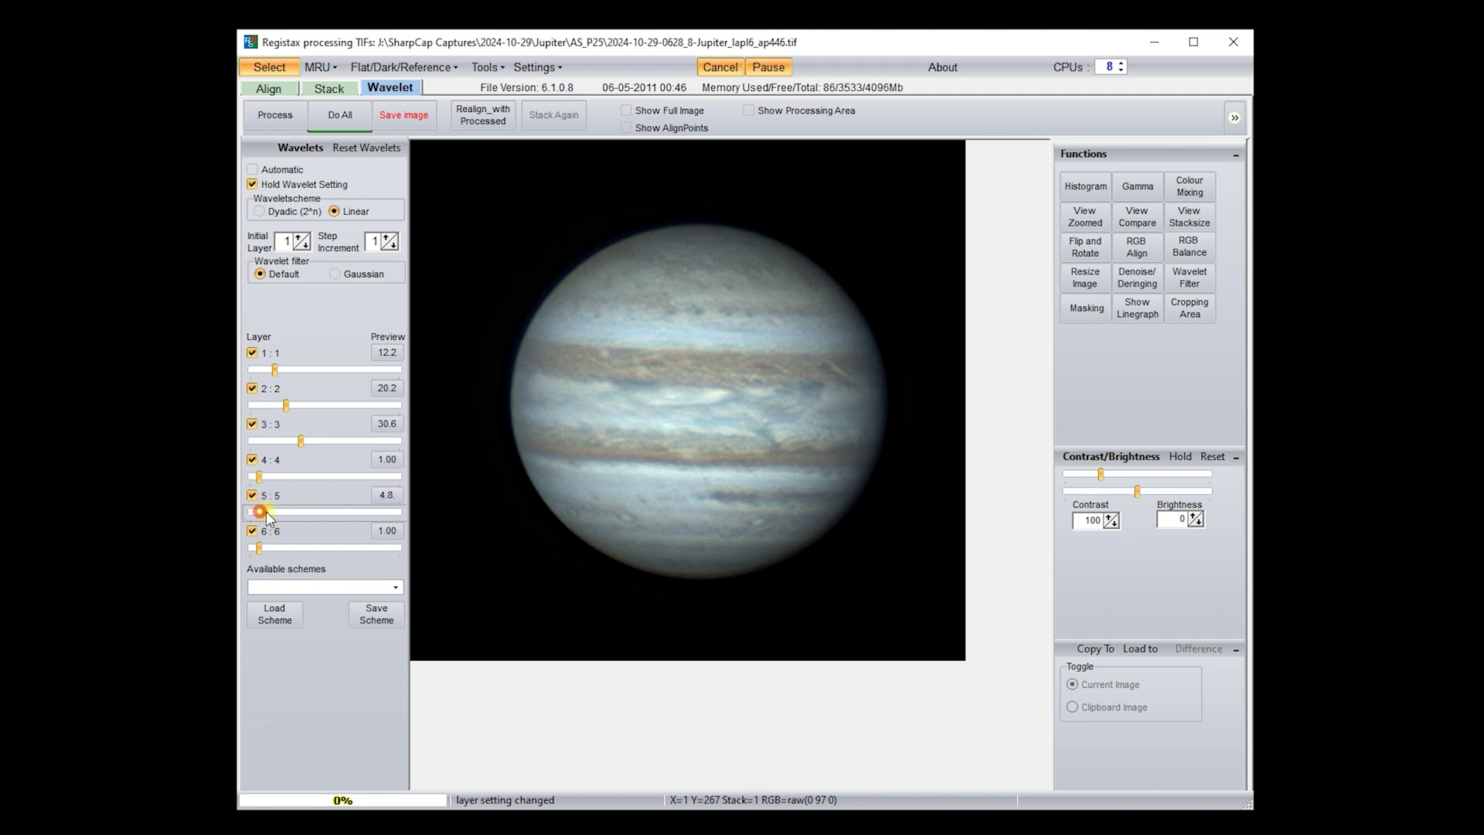
pyautogui.rightClick(266, 512)
# - Fine-tune the coarser wavelet layers, setting layer 5 to -0.1, layer 6 to -0.7 and layer 4 to 1.1
pyautogui.click(384, 497)
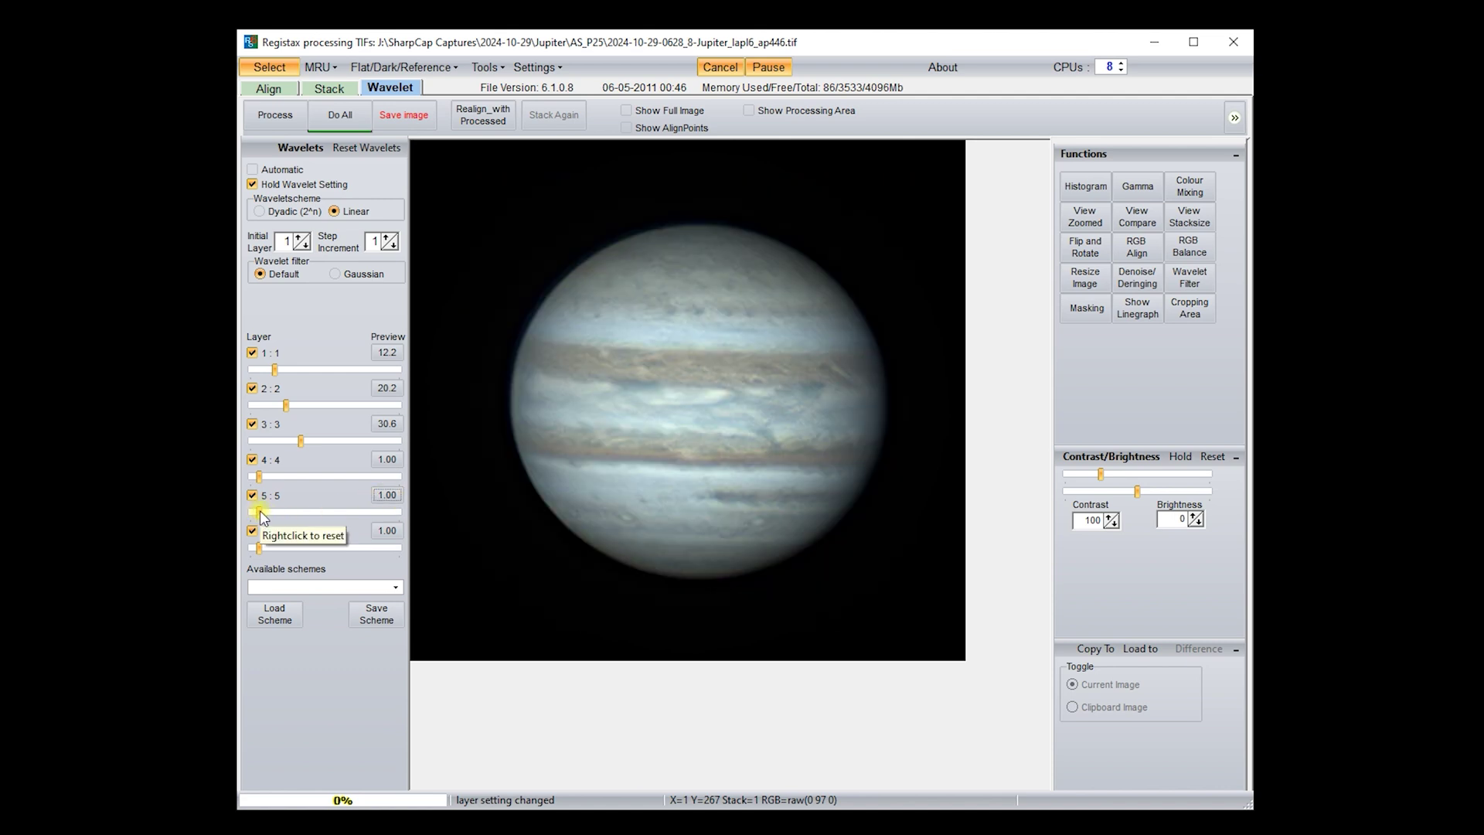
pyautogui.click(258, 510)
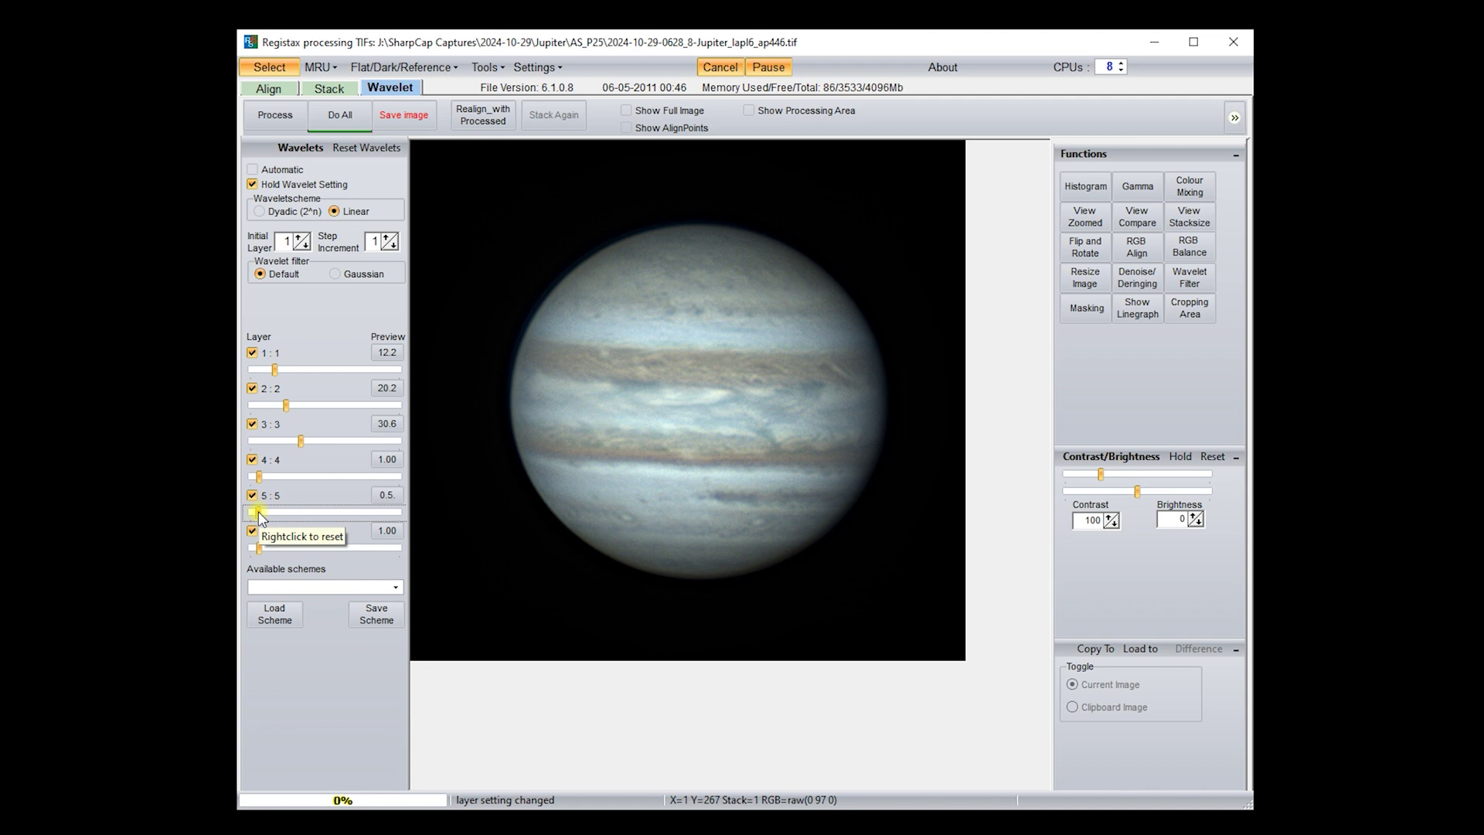
pyautogui.moveTo(258, 512); pyautogui.dragTo(259, 513)
pyautogui.click(259, 512)
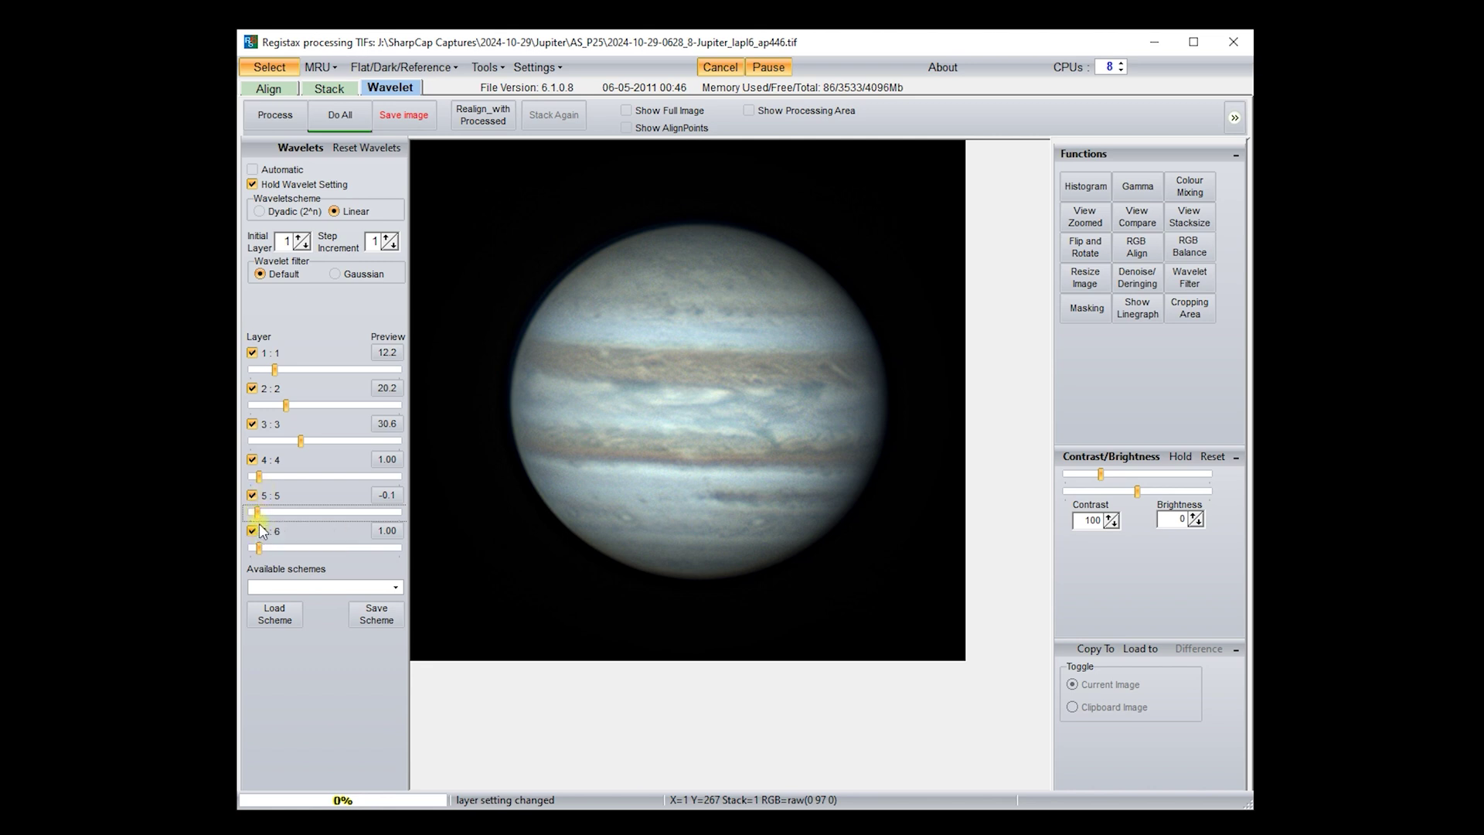
pyautogui.moveTo(258, 549); pyautogui.dragTo(253, 548)
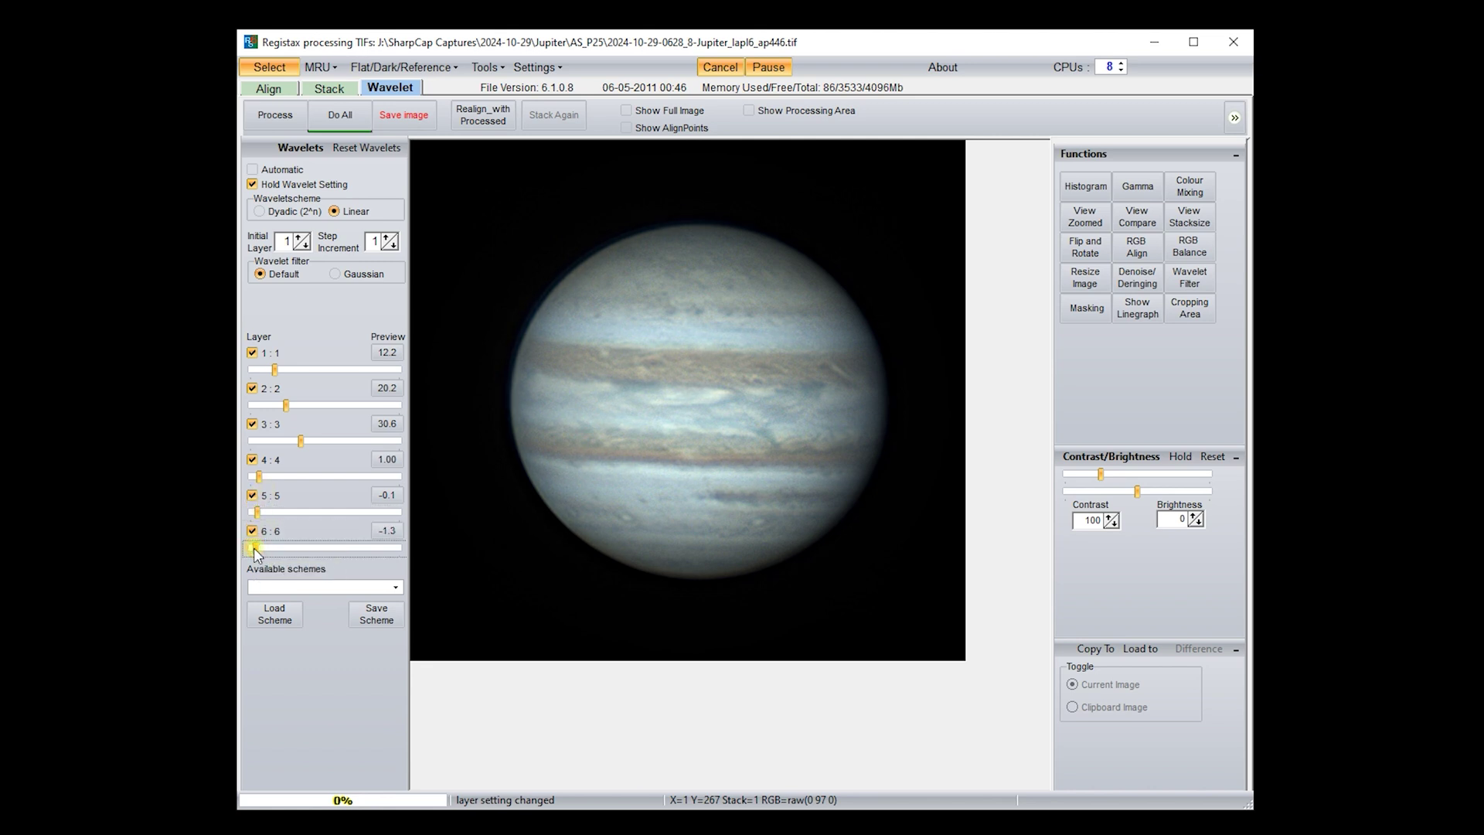
pyautogui.moveTo(254, 547); pyautogui.dragTo(256, 549)
pyautogui.moveTo(258, 551); pyautogui.dragTo(264, 551)
pyautogui.moveTo(261, 476); pyautogui.dragTo(258, 475)
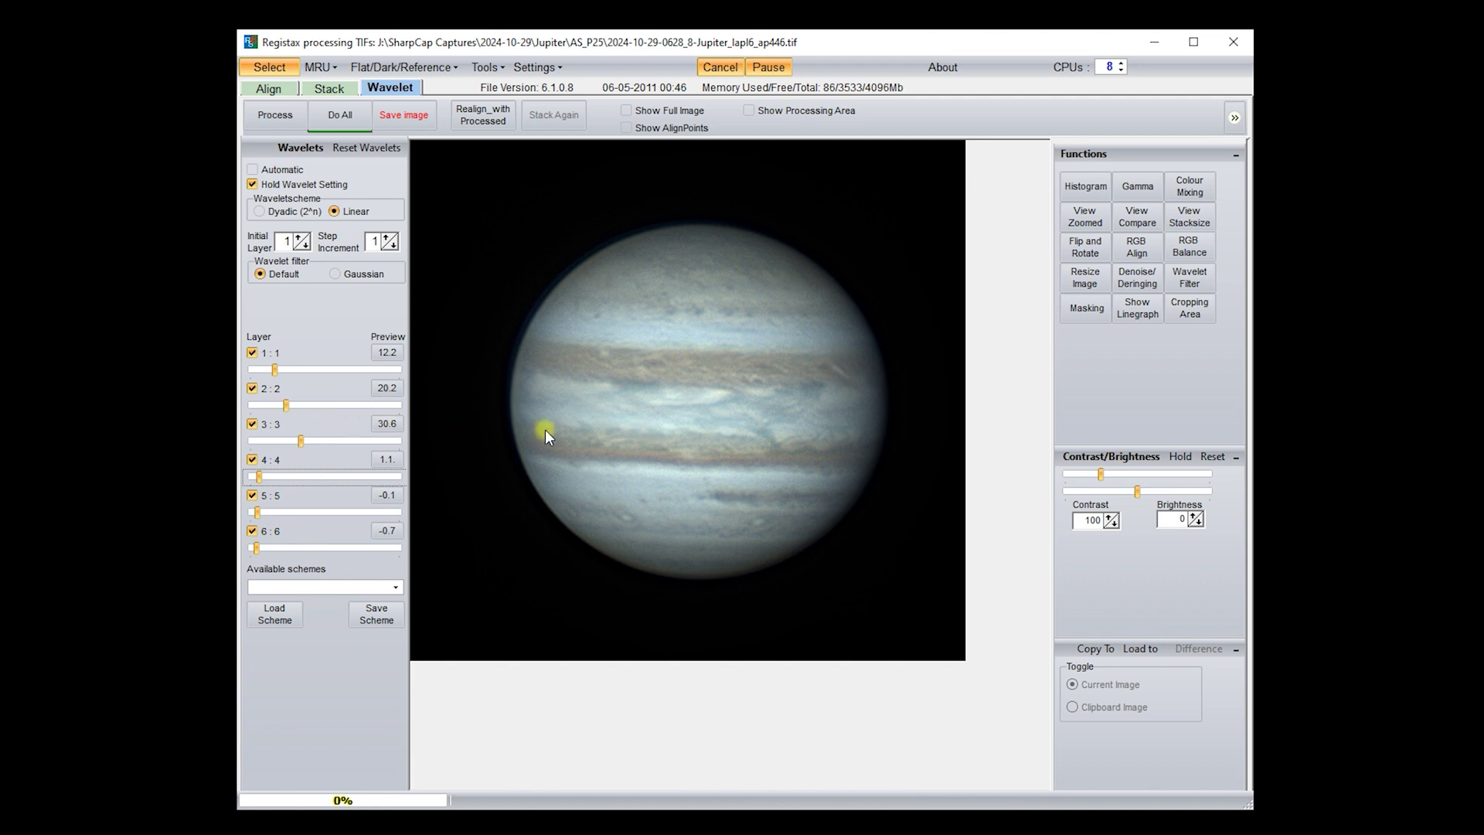
# - Auto-balance Jupiter's colours with the RGB Balance function and close its histogram window
pyautogui.click(1205, 248)
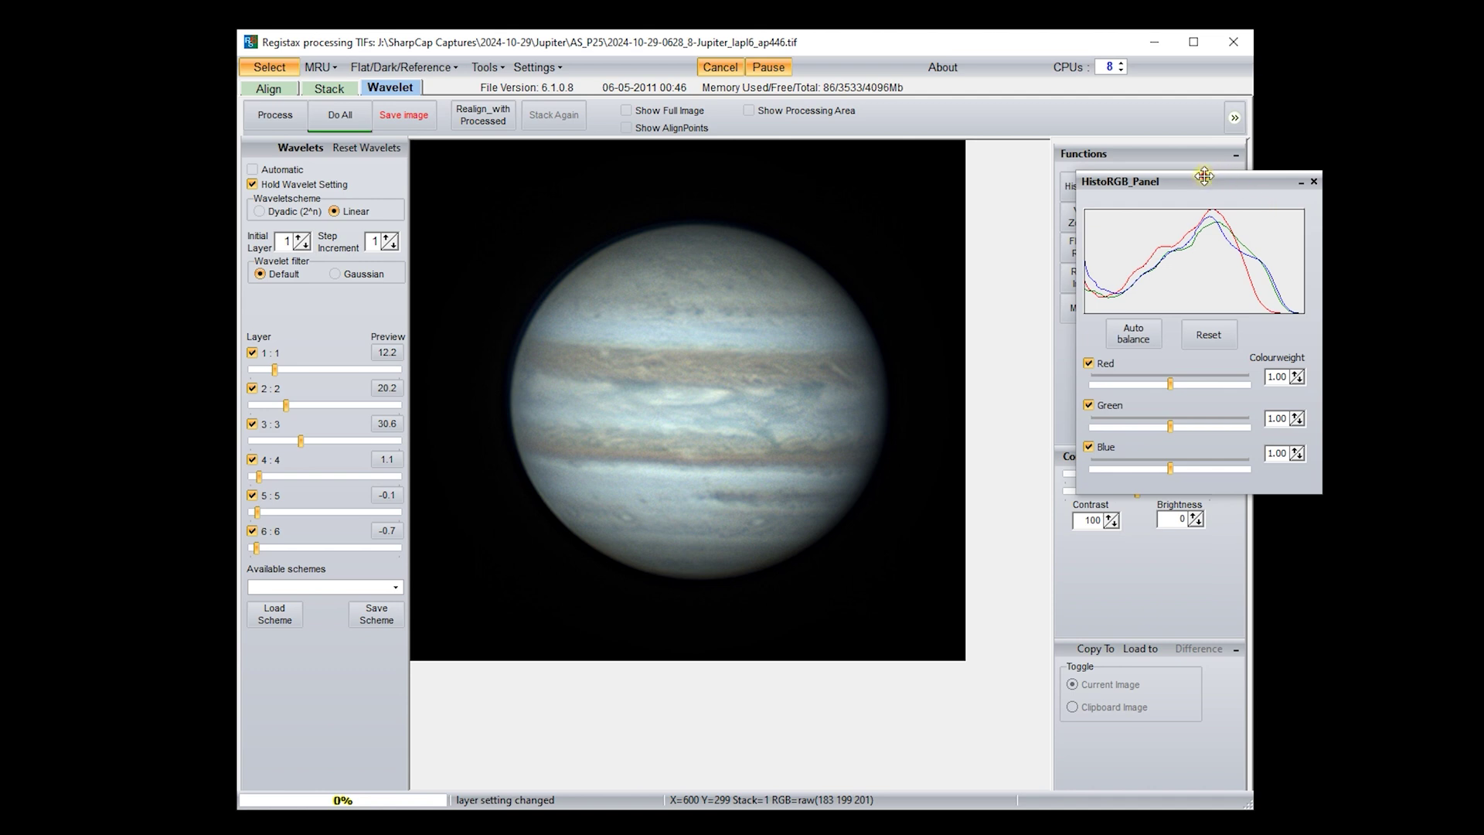
pyautogui.moveTo(1237, 181); pyautogui.dragTo(1043, 404)
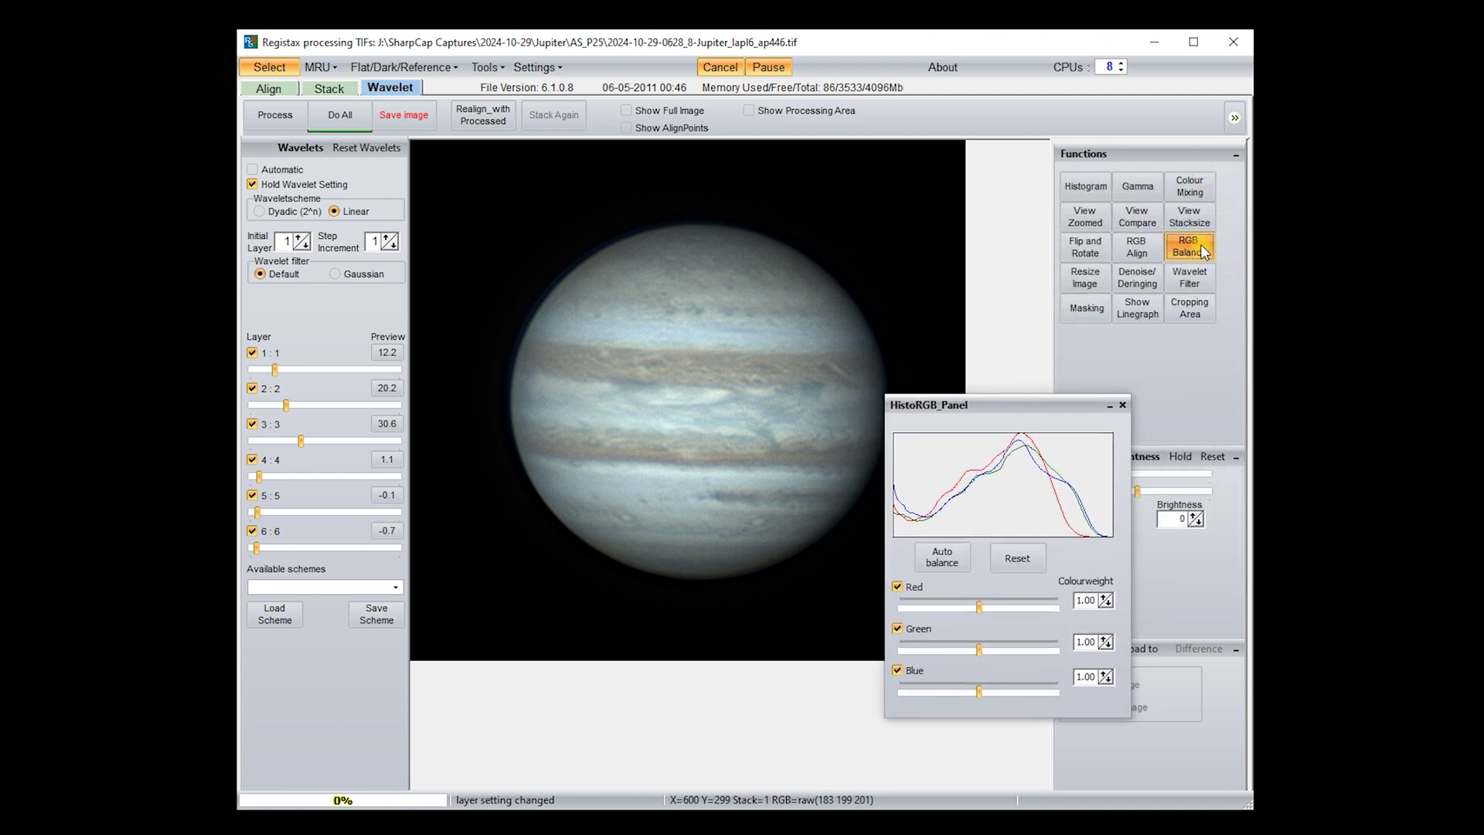
pyautogui.moveTo(989, 406); pyautogui.dragTo(1004, 396)
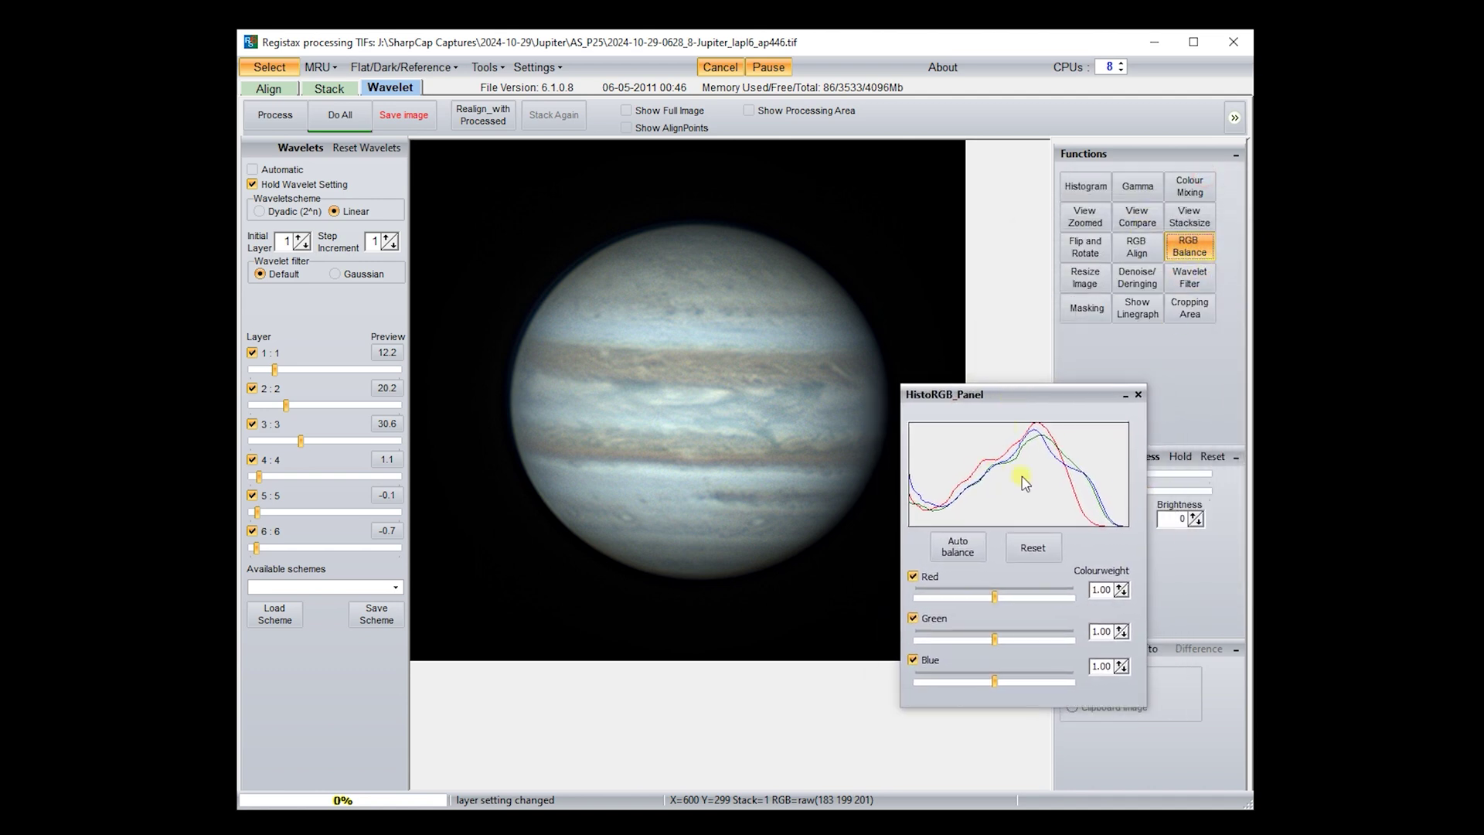
pyautogui.click(966, 549)
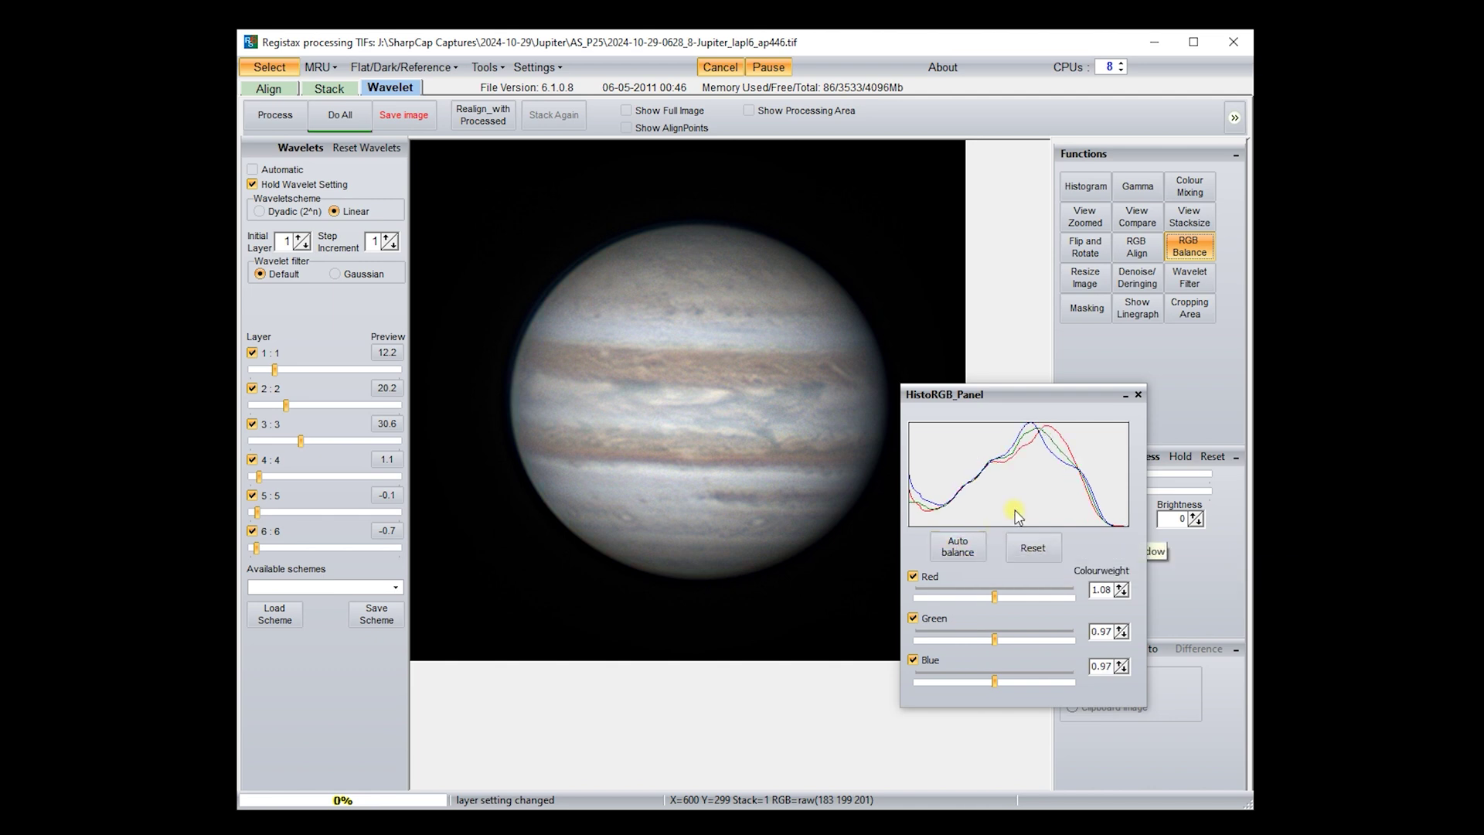
pyautogui.click(1138, 396)
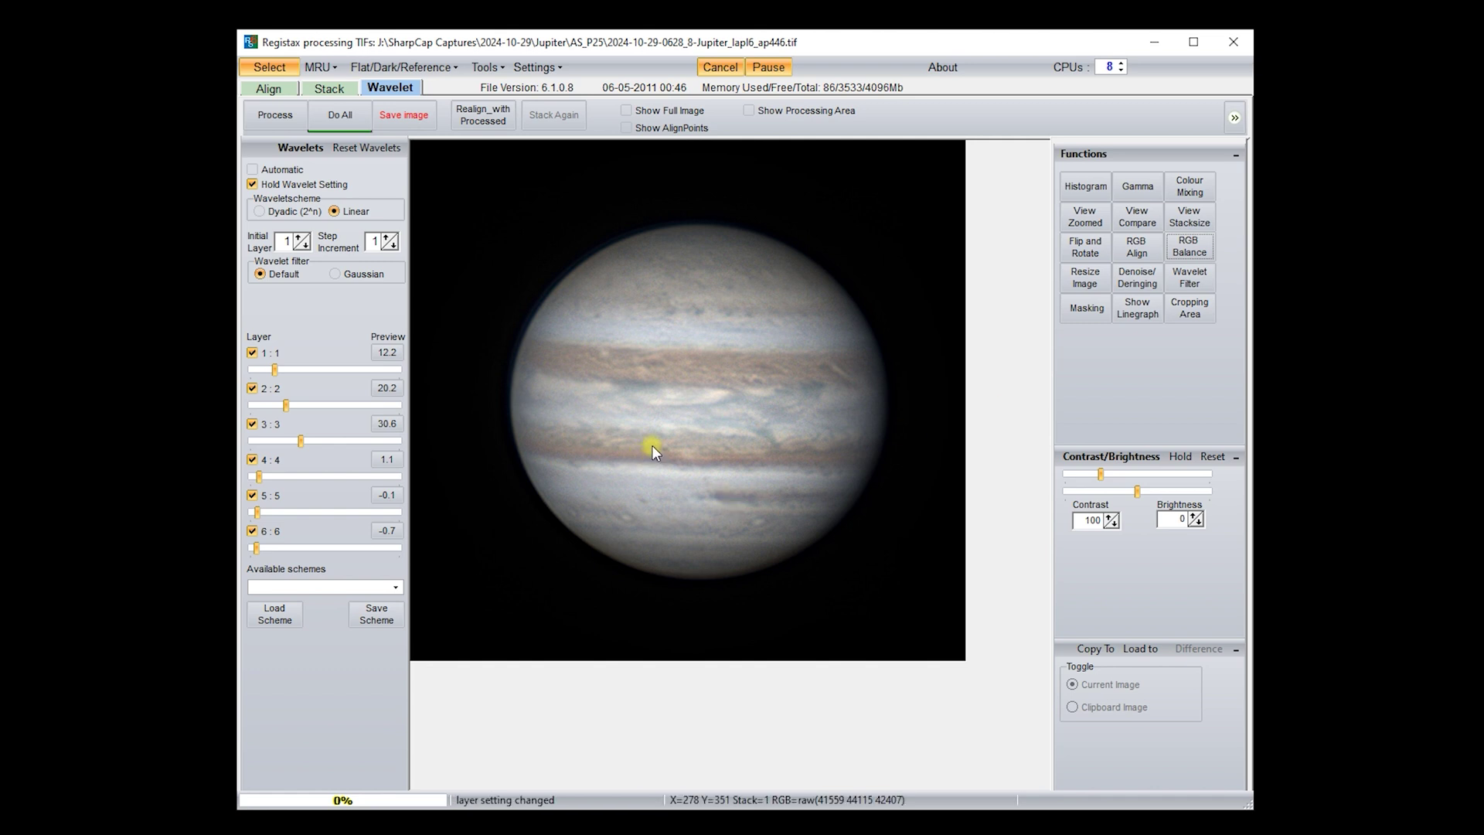
# - Process the whole image with the current wavelet settings, and open the image save dialog and dismiss it without saving
pyautogui.click(336, 114)
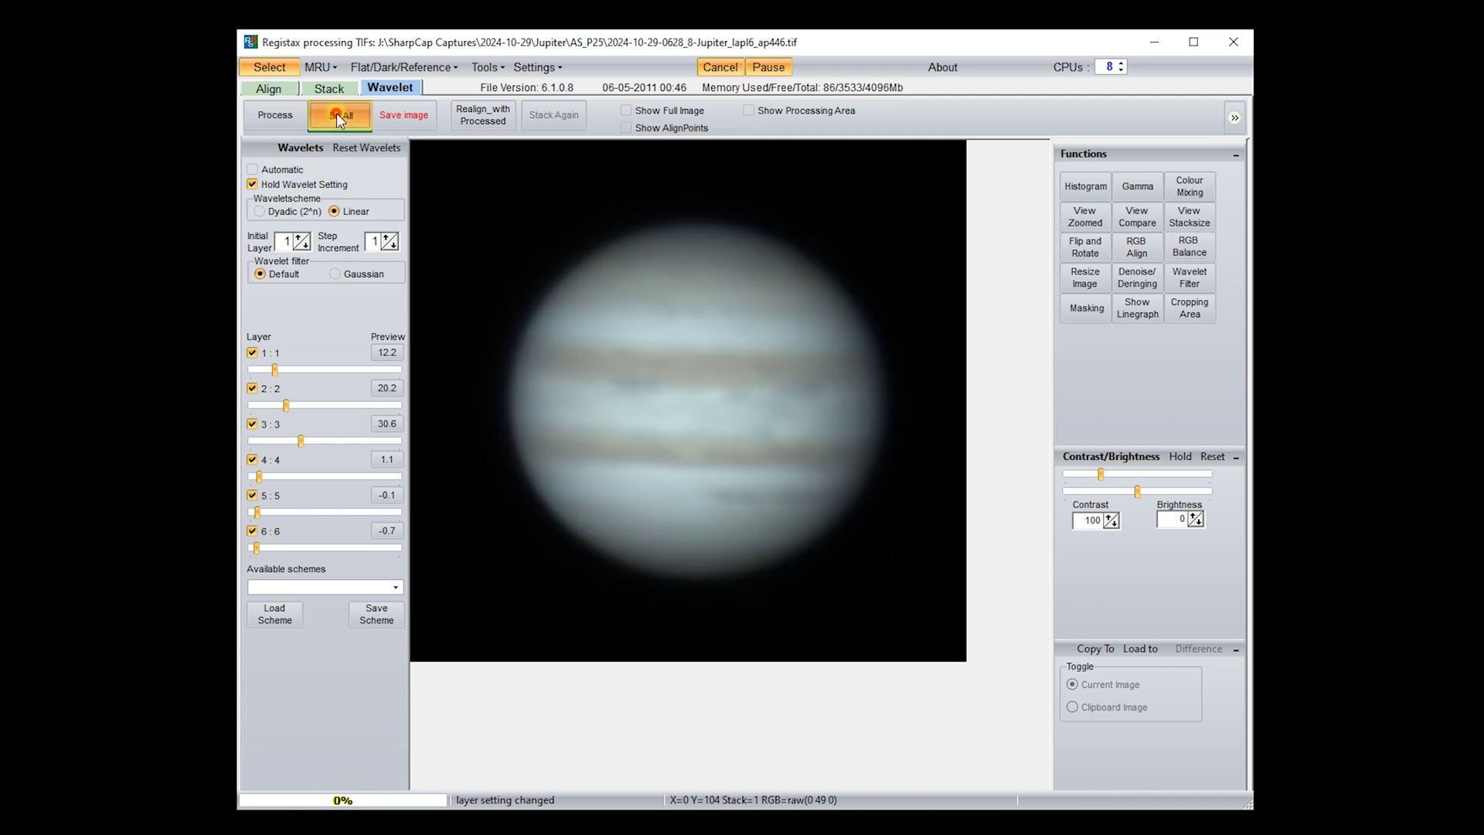
pyautogui.click(404, 114)
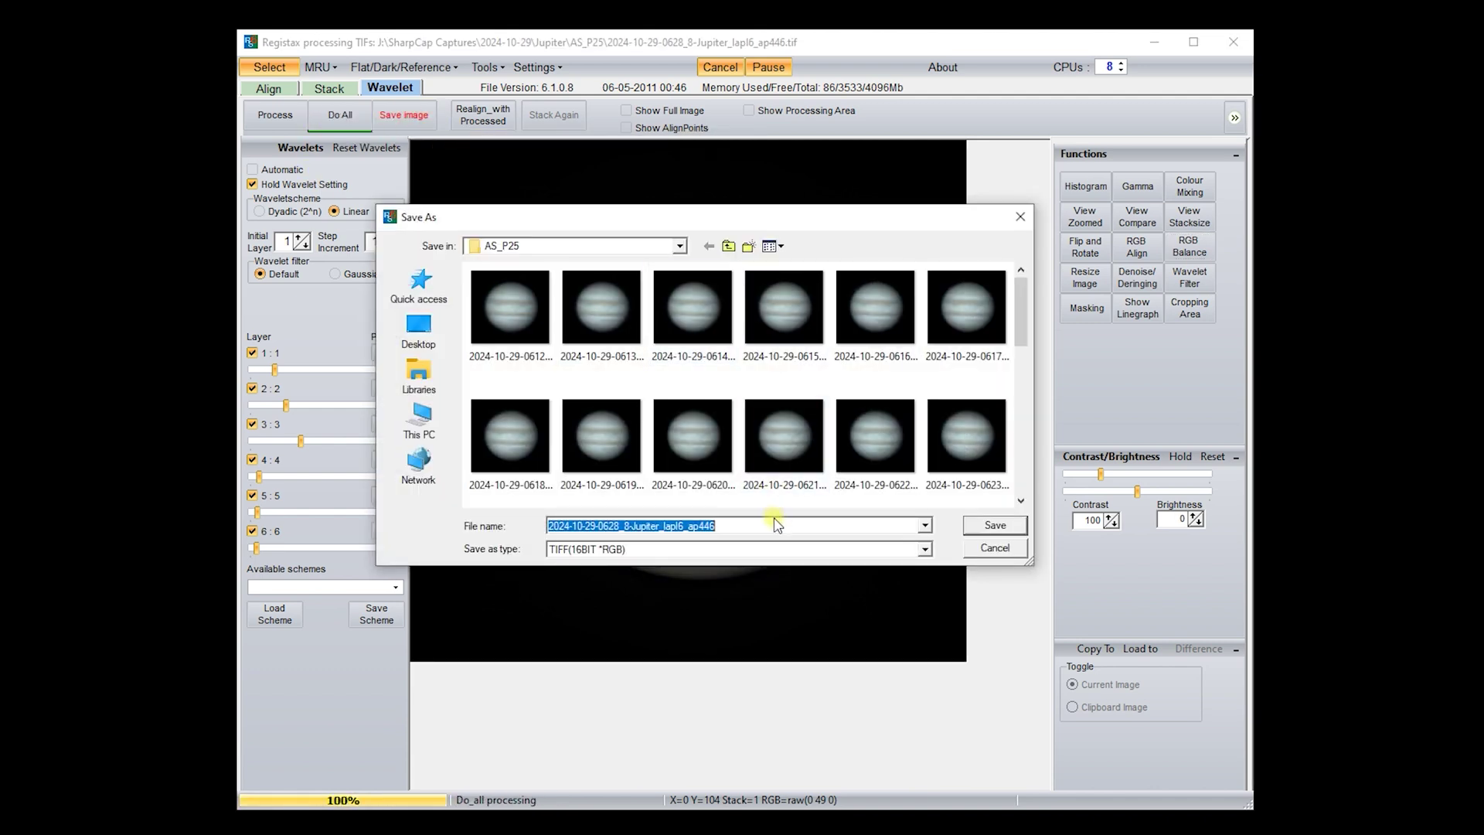
pyautogui.click(1020, 217)
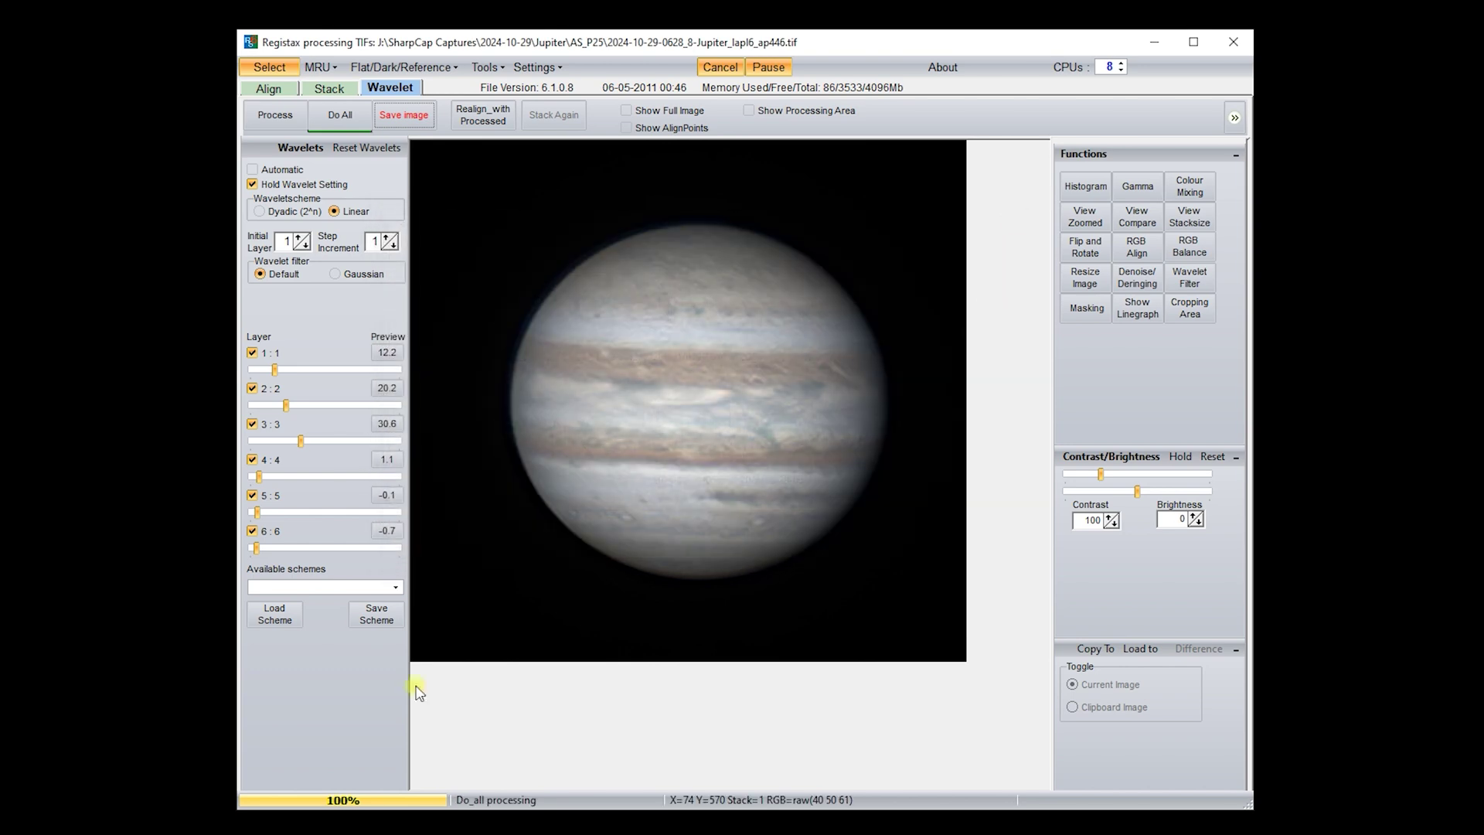
# - In File Explorer, select all the stacked Jupiter TIFs in the AS_P25 folder and arrange the window beside RegiStax
pyautogui.hotkey('alt', 'Tab')
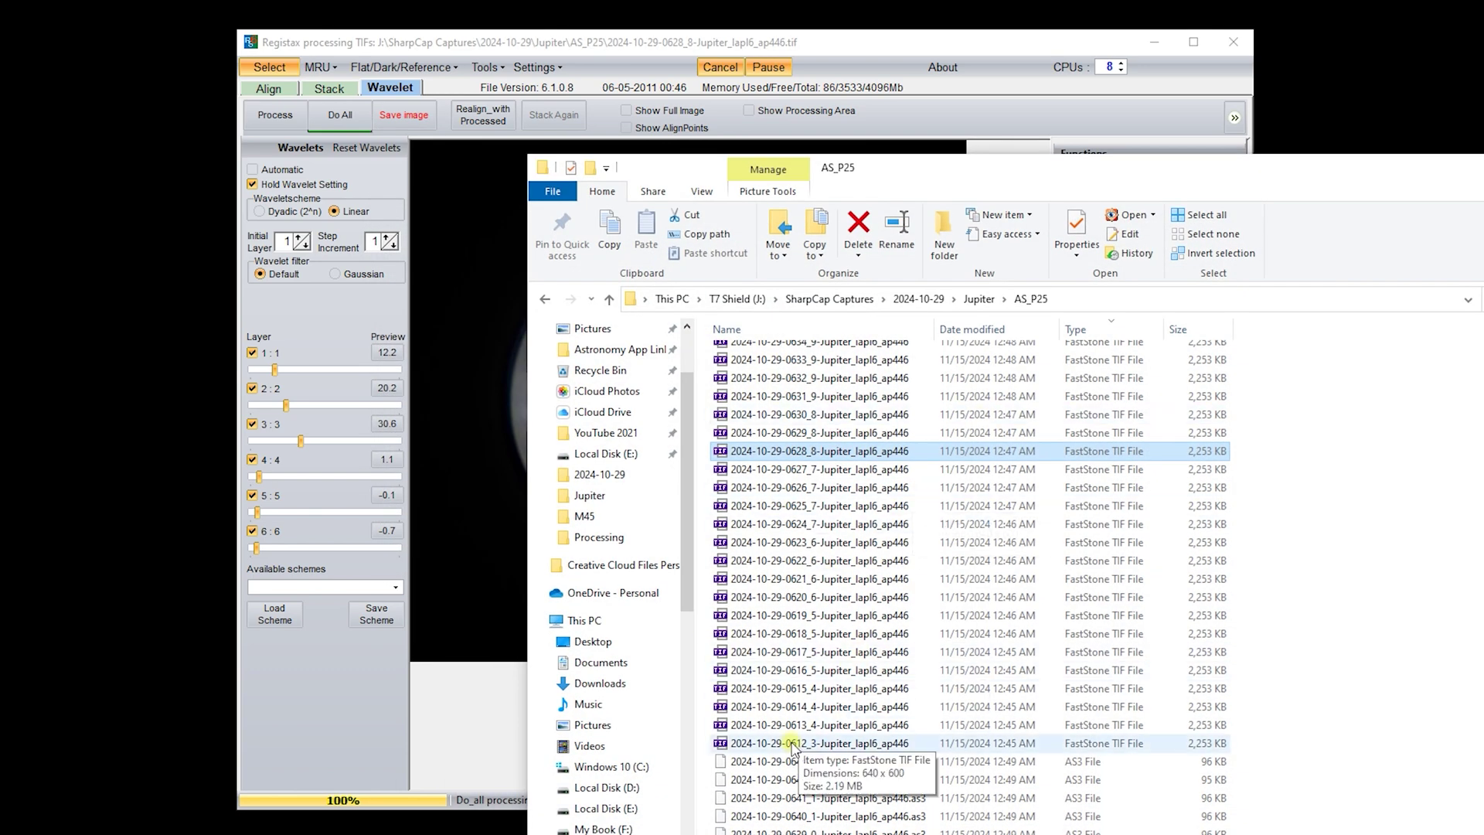
pyautogui.click(792, 744)
pyautogui.scroll(3, 800, 580)
pyautogui.keyDown('shift'); pyautogui.click(815, 356); pyautogui.keyUp('shift')
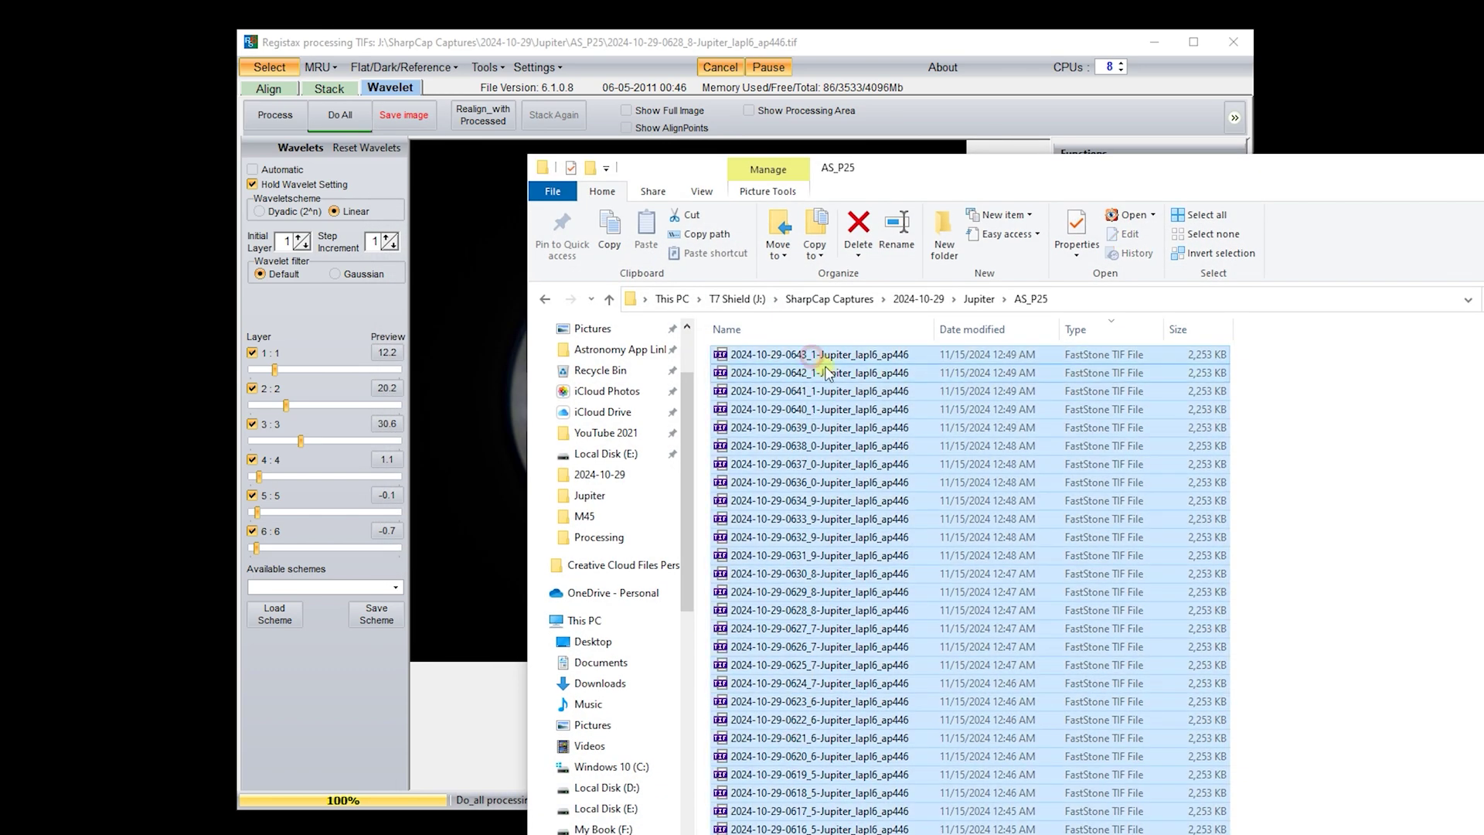
pyautogui.moveTo(1039, 173); pyautogui.dragTo(99, 190)
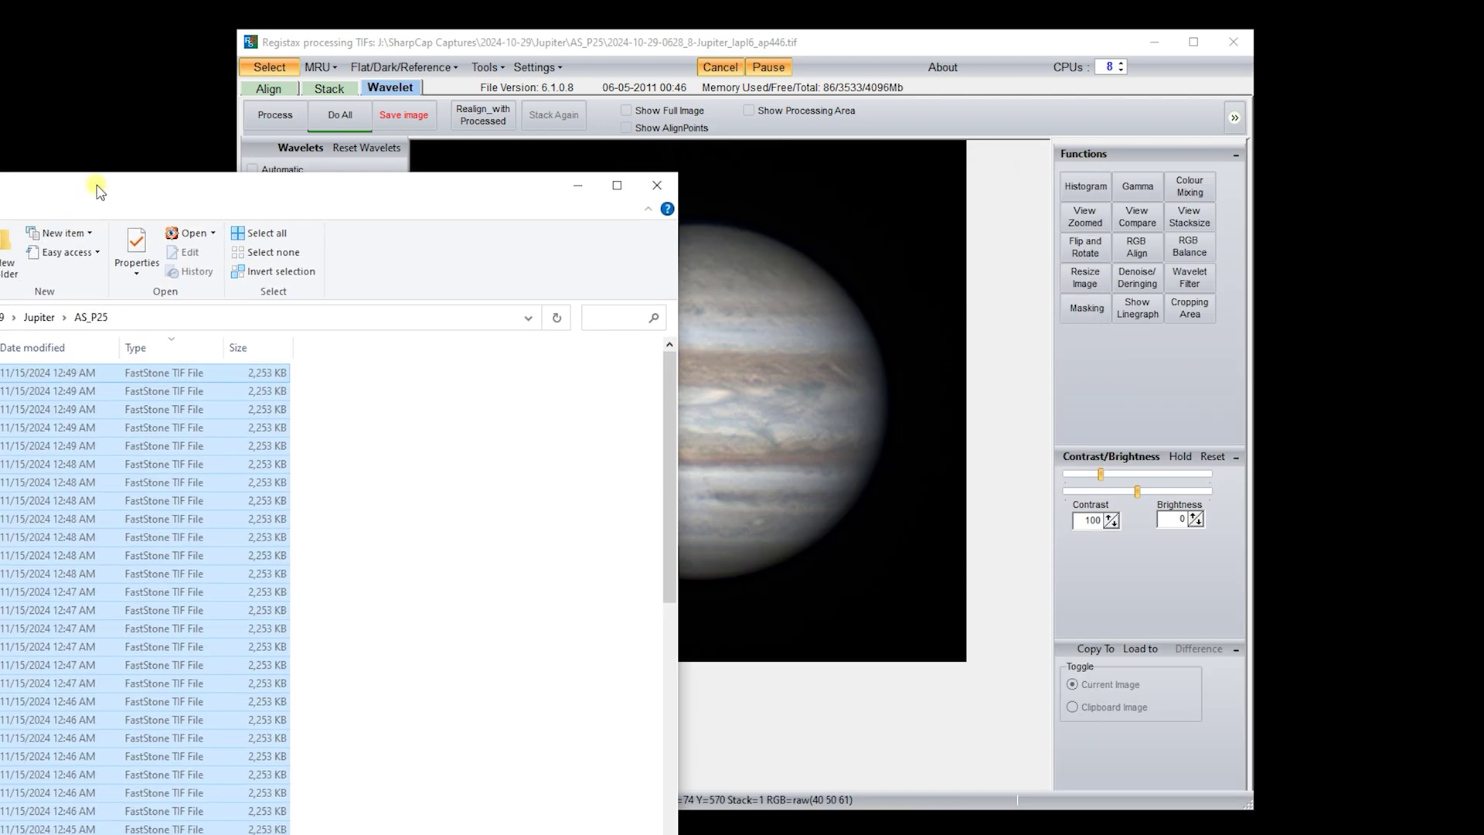
pyautogui.moveTo(743, 41); pyautogui.dragTo(774, 15)
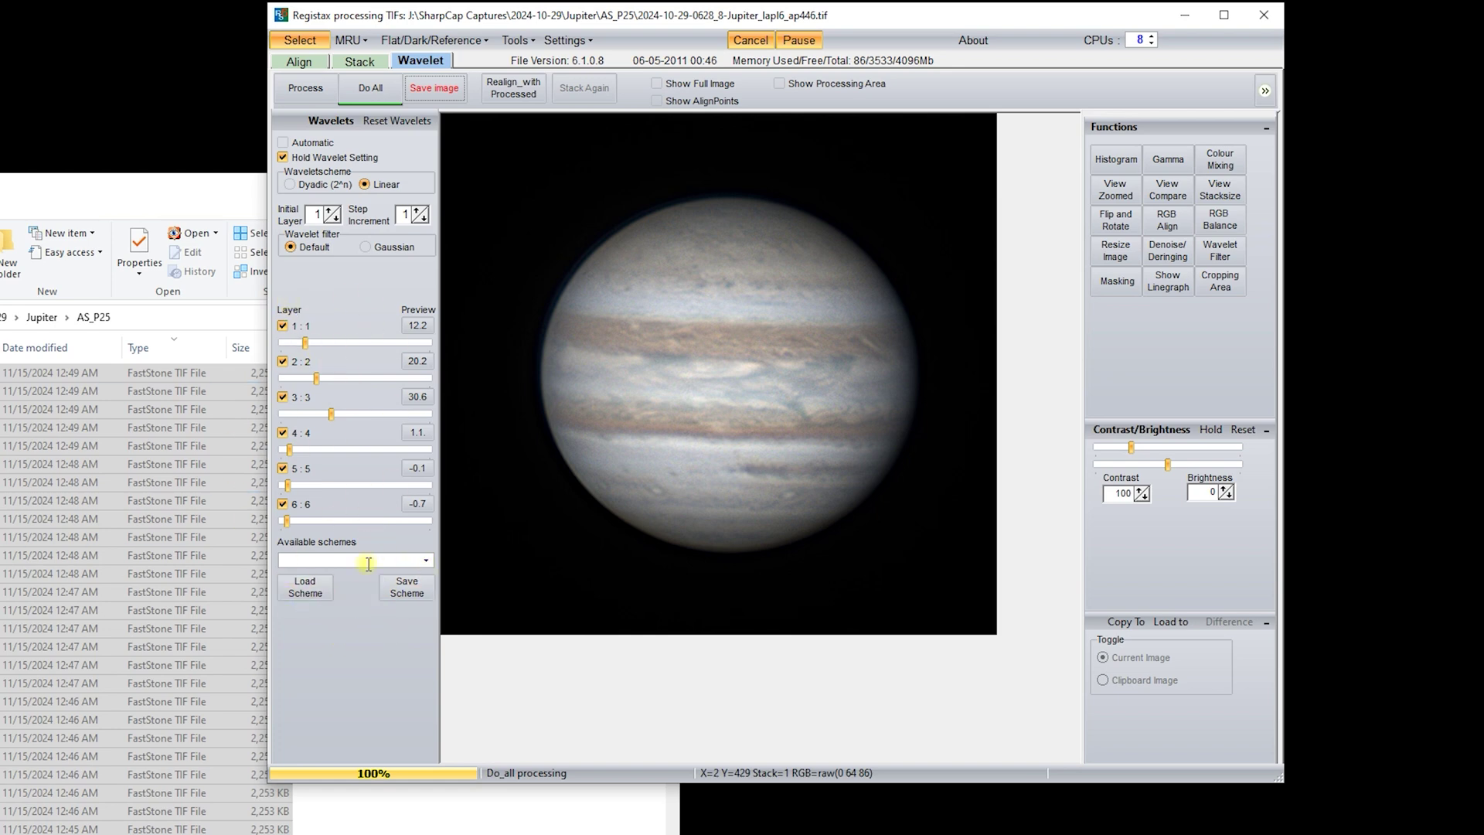
# - Save the current wavelet settings as a scheme named jupiter_11_15_2024_ver_1 in the RegiStax 6 folder
pyautogui.click(407, 585)
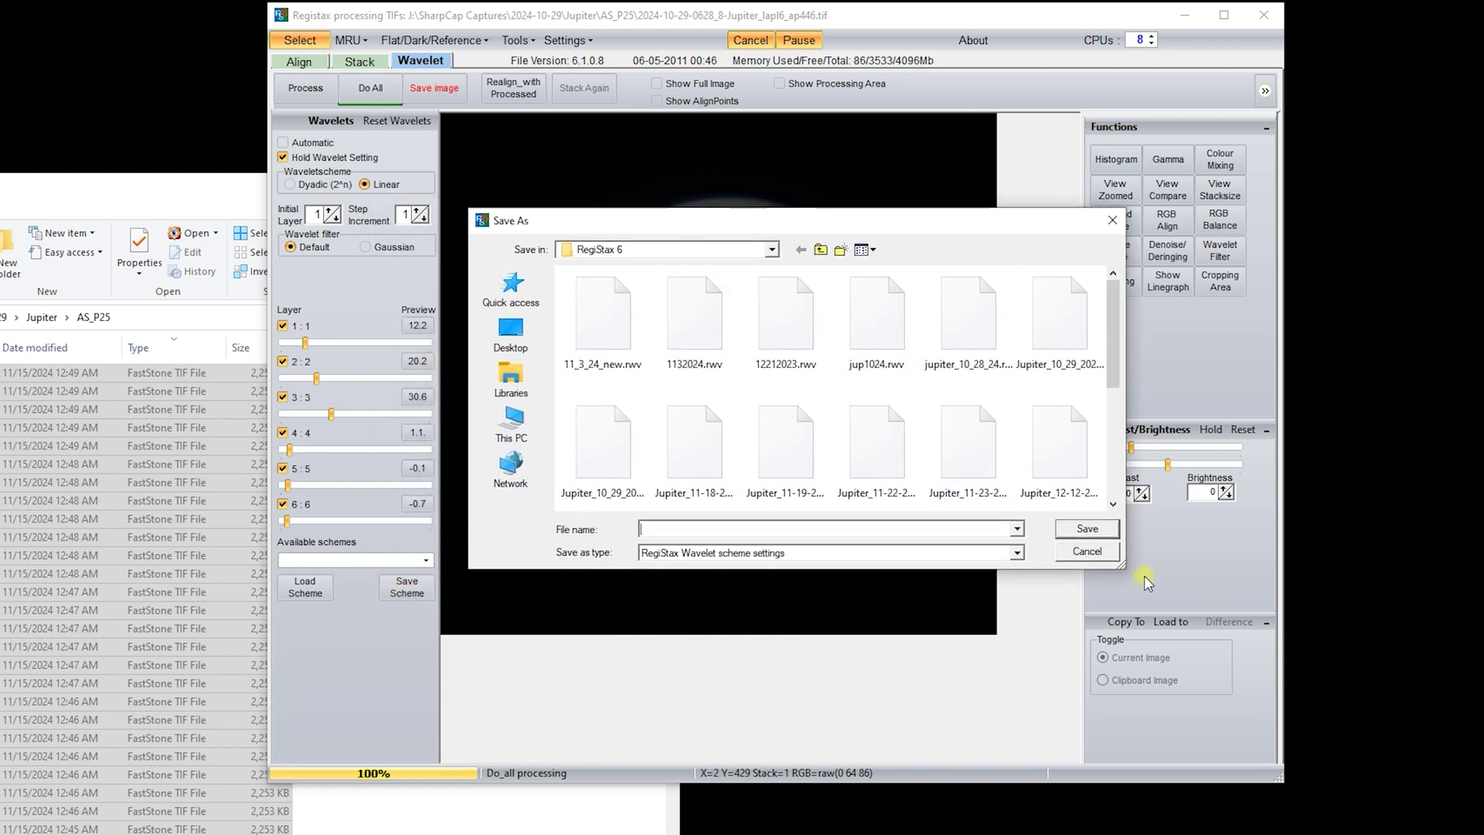
pyautogui.moveTo(1120, 572); pyautogui.dragTo(1169, 725)
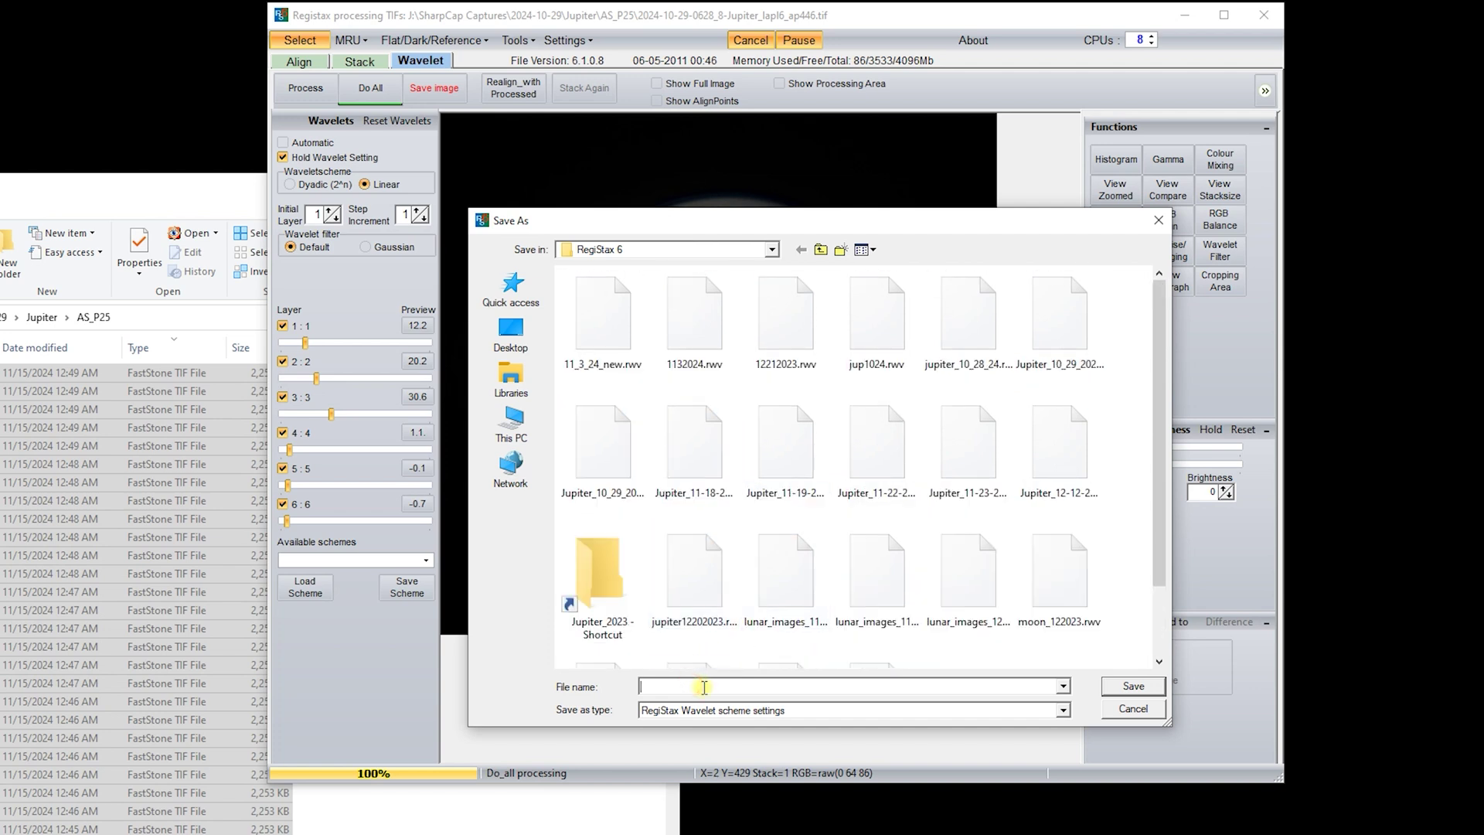
pyautogui.write('jupiter')
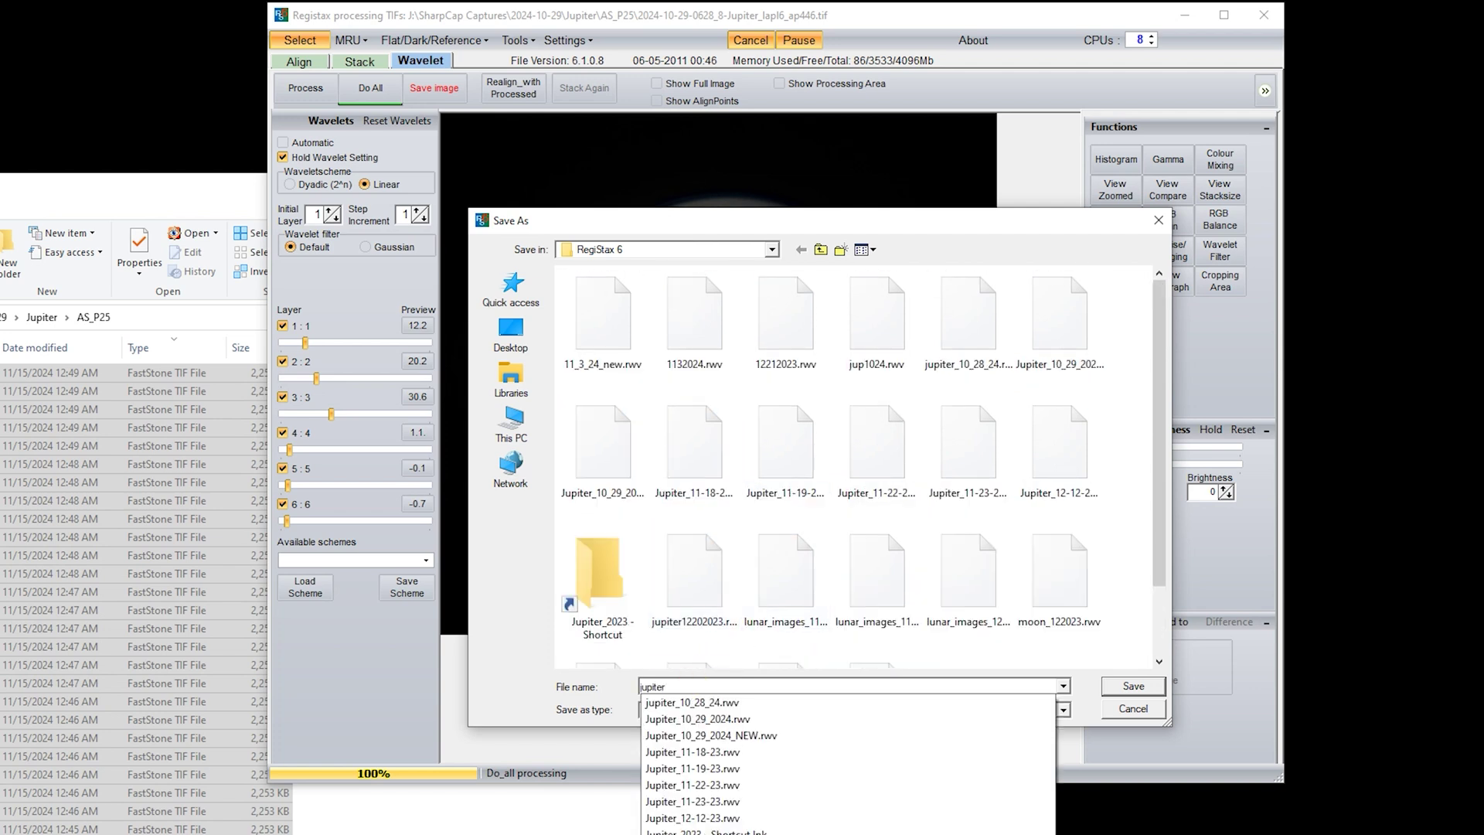
pyautogui.write('_11_15')
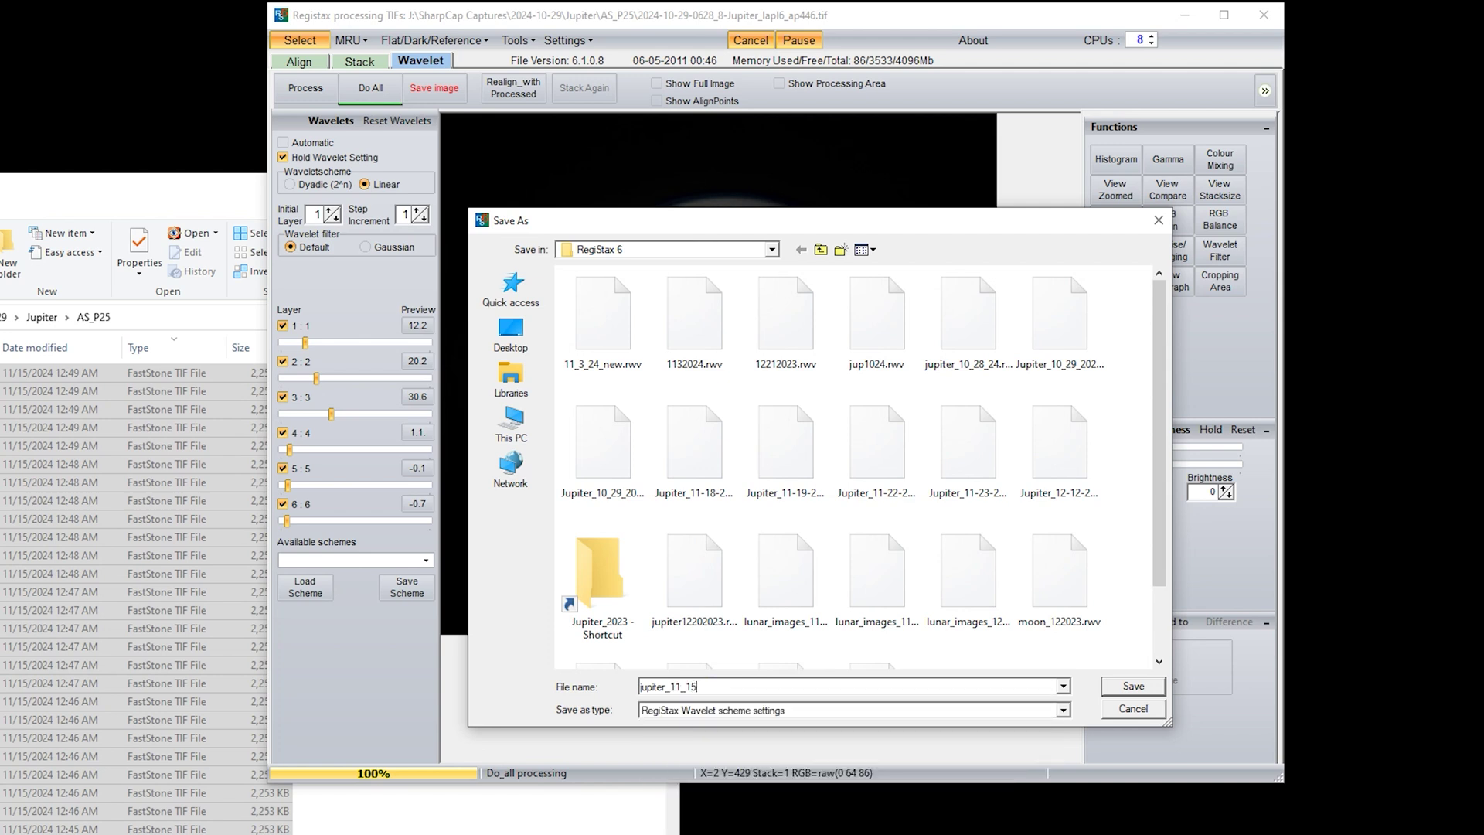
pyautogui.write('_2024_ver_1')
pyautogui.click(1121, 687)
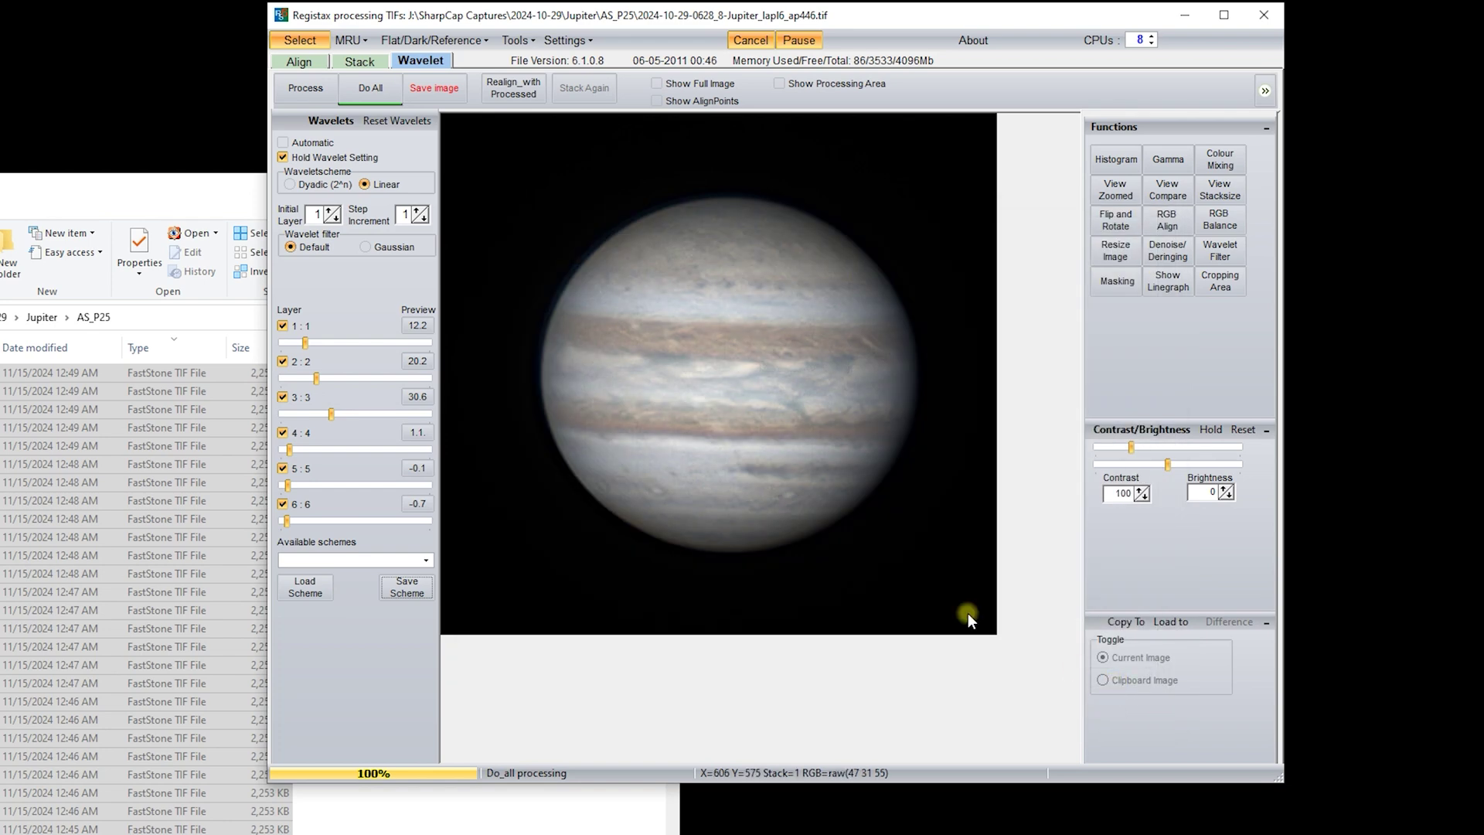
# - Minimize the AS_P25 folder window, close RegiStax and relaunch it from the desktop
pyautogui.click(215, 205)
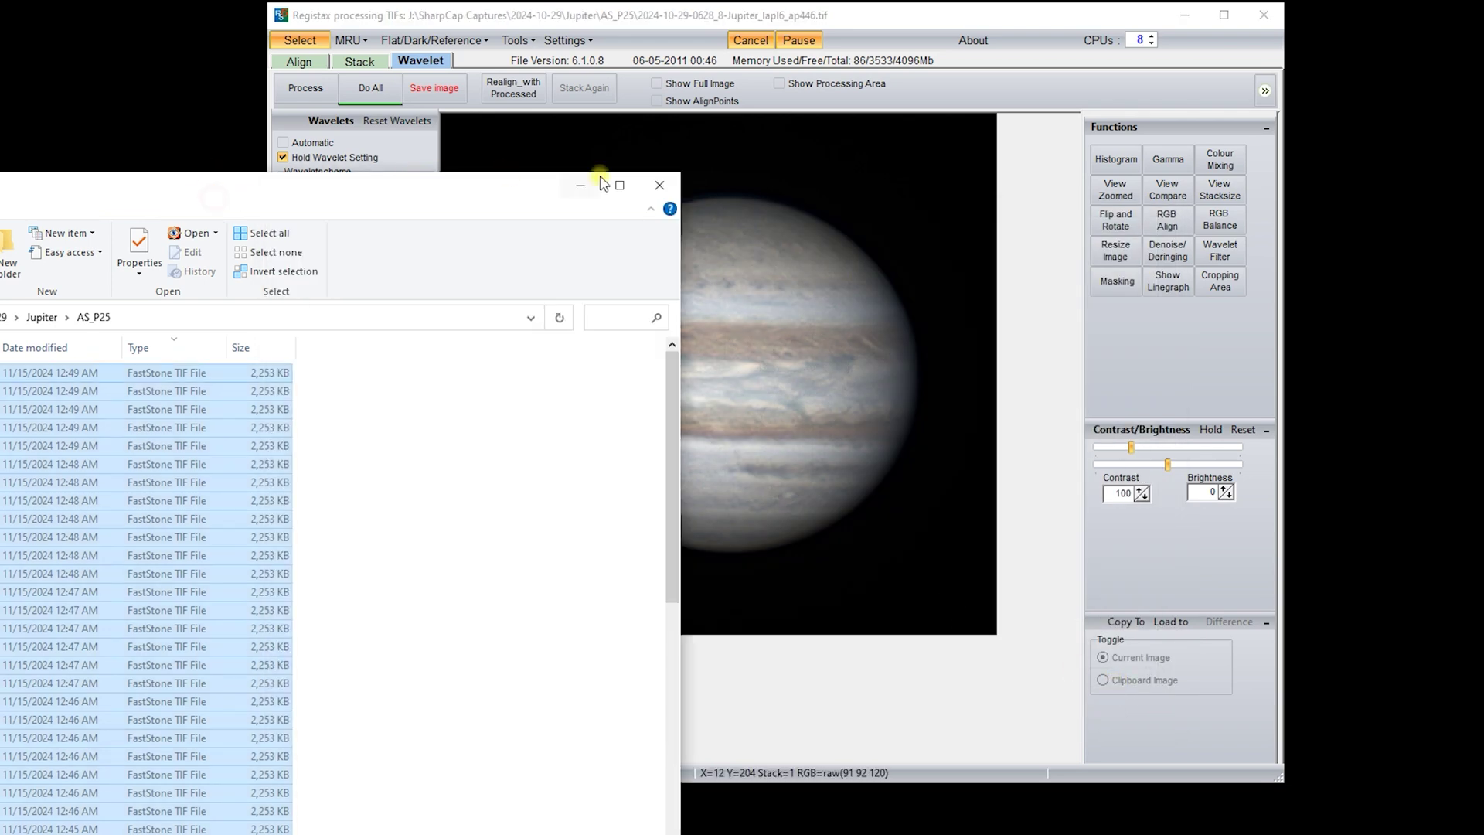
pyautogui.click(596, 187)
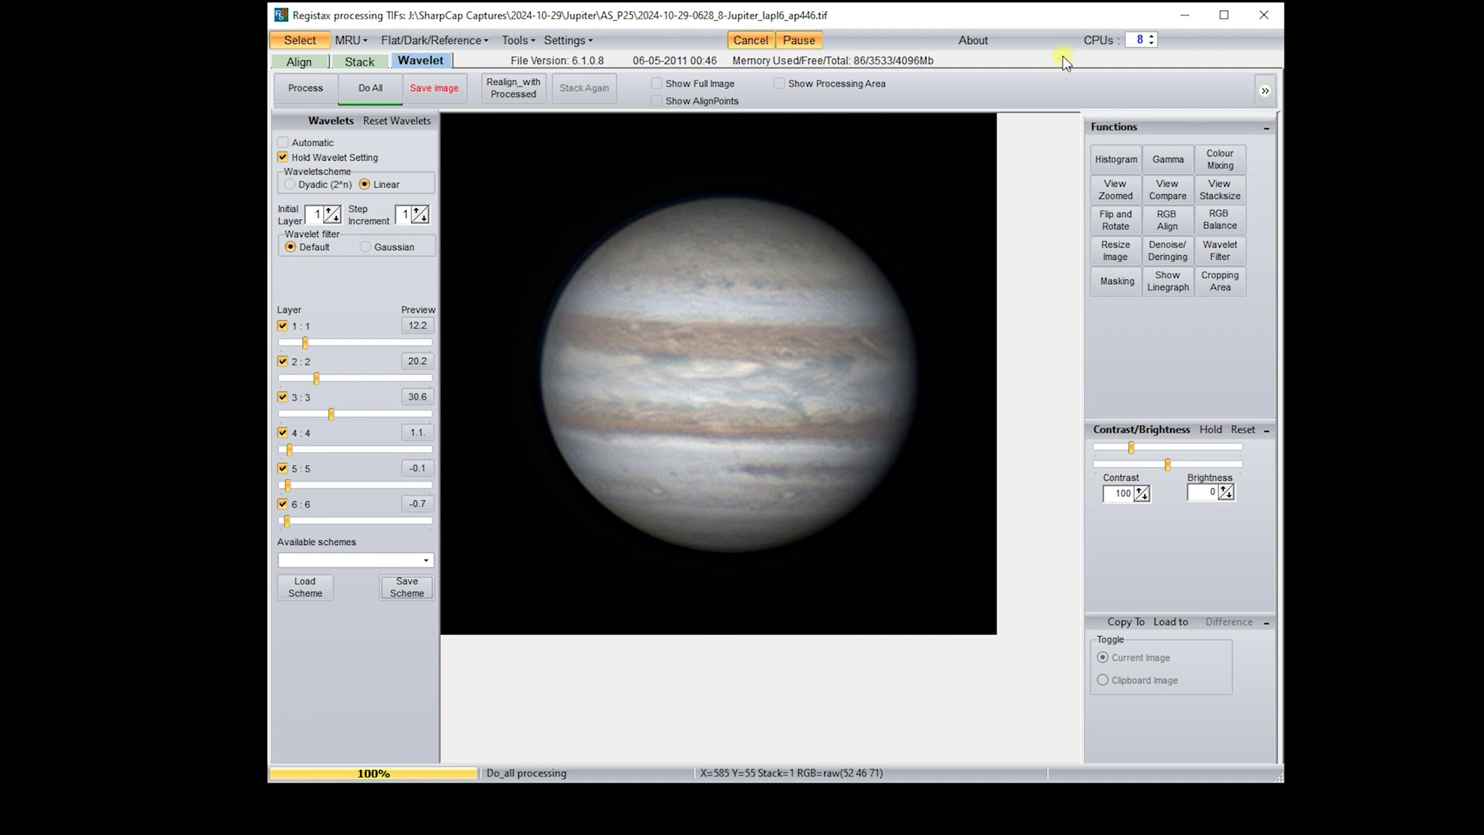
pyautogui.click(1266, 15)
pyautogui.click(803, 92)
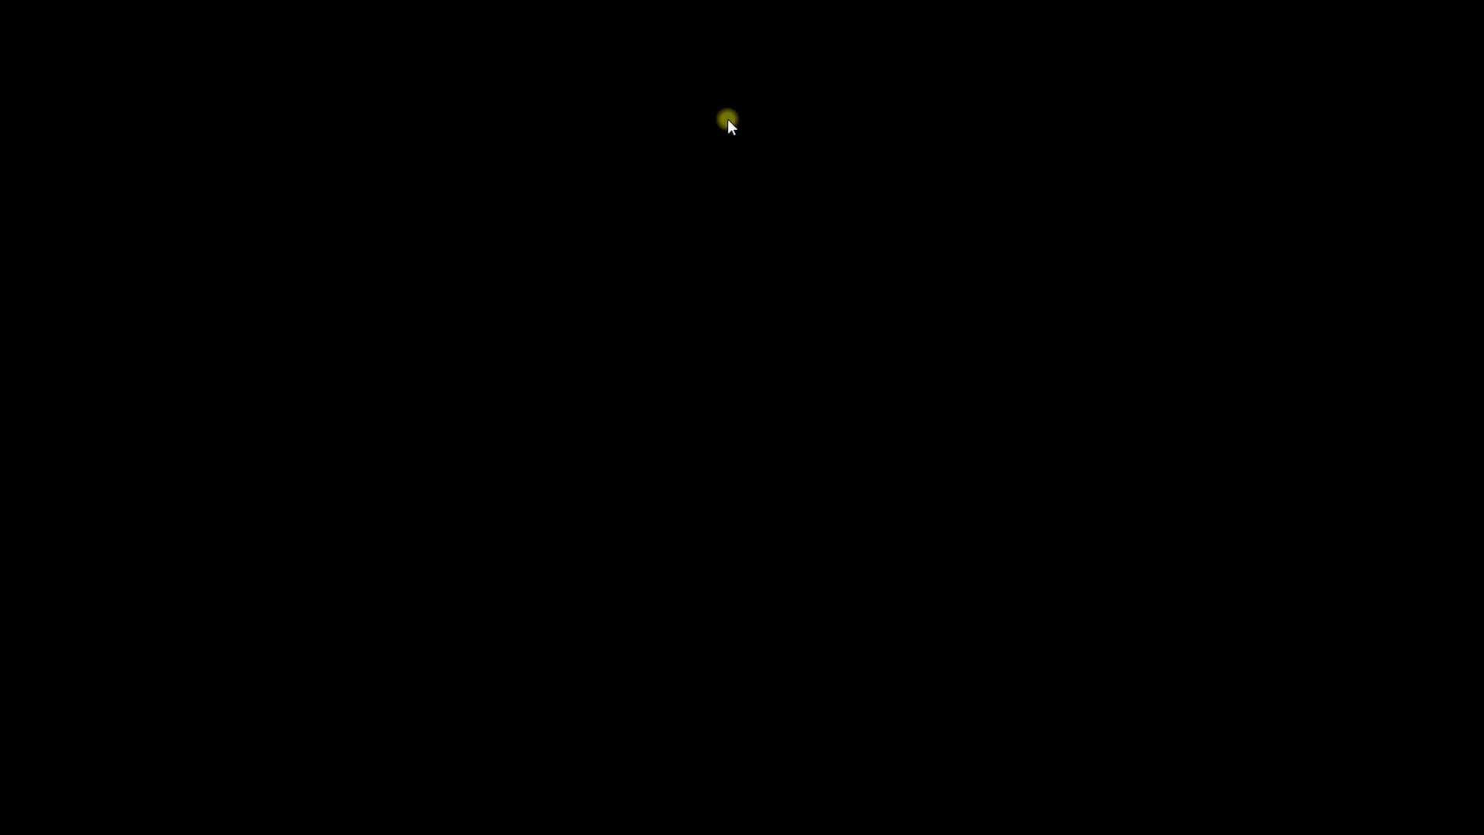
pyautogui.doubleClick(24, 251)
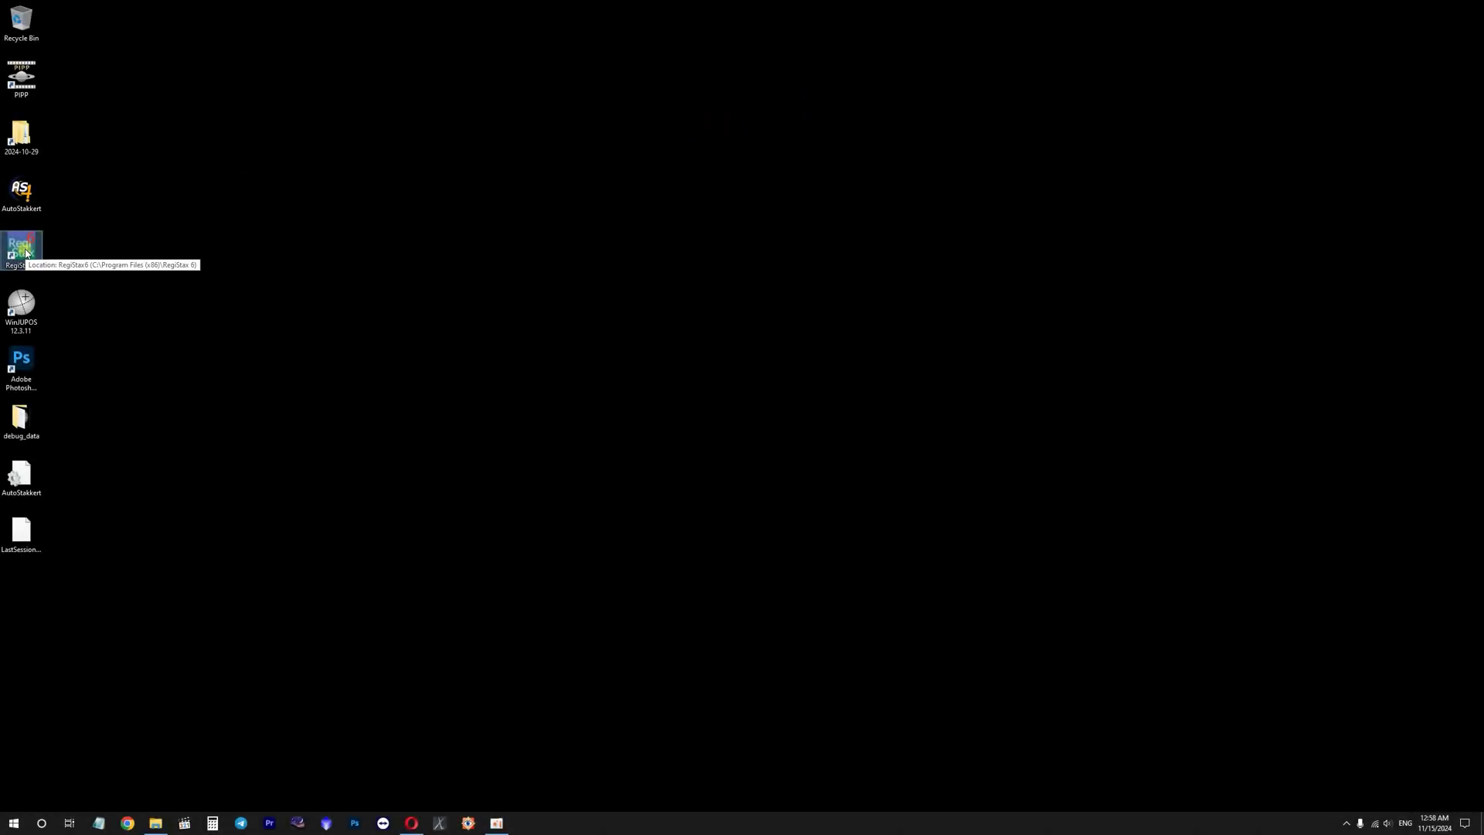
pyautogui.click(156, 822)
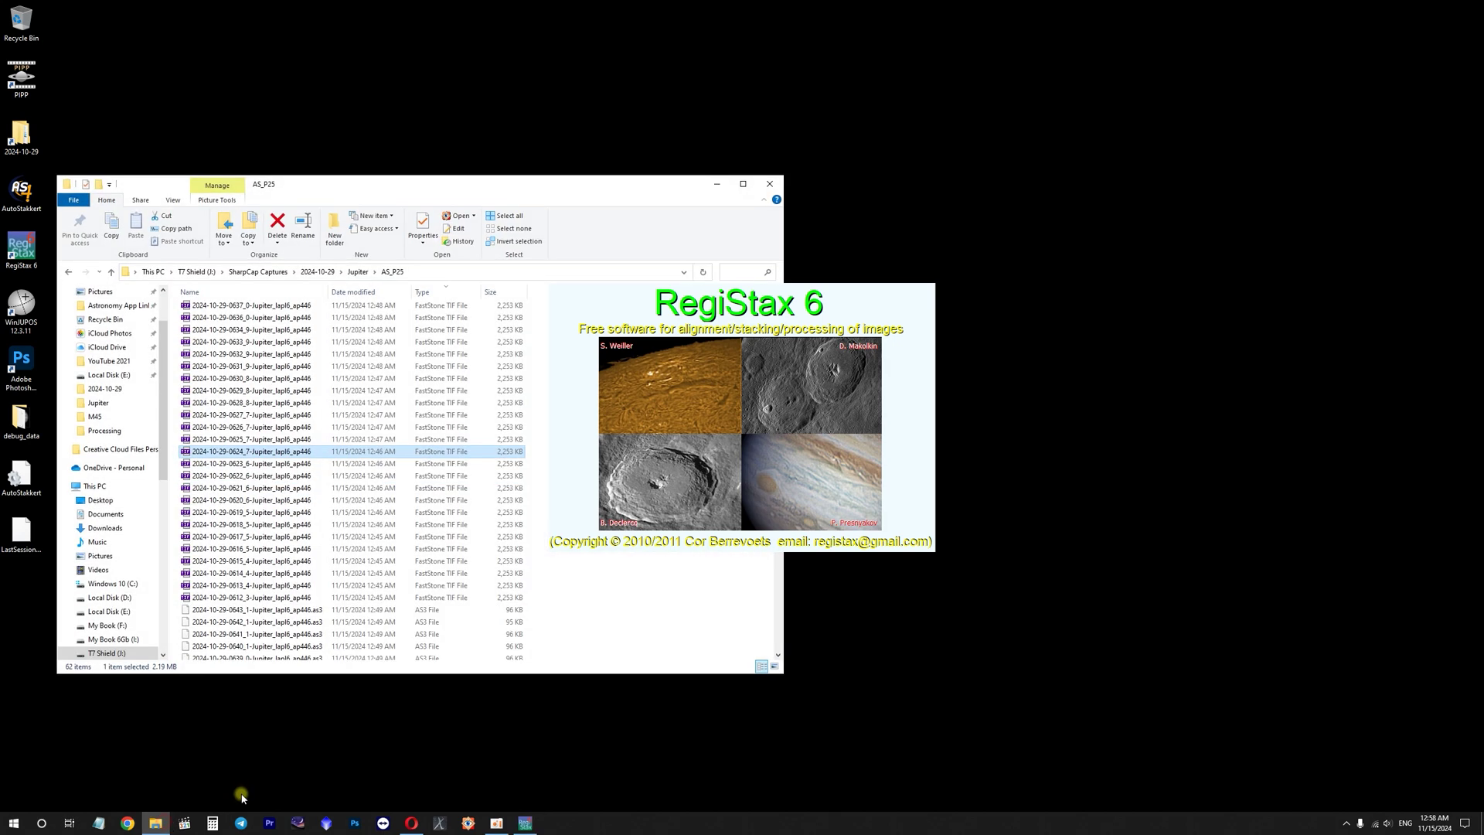
pyautogui.click(263, 439)
pyautogui.moveTo(237, 445); pyautogui.dragTo(1035, 386)
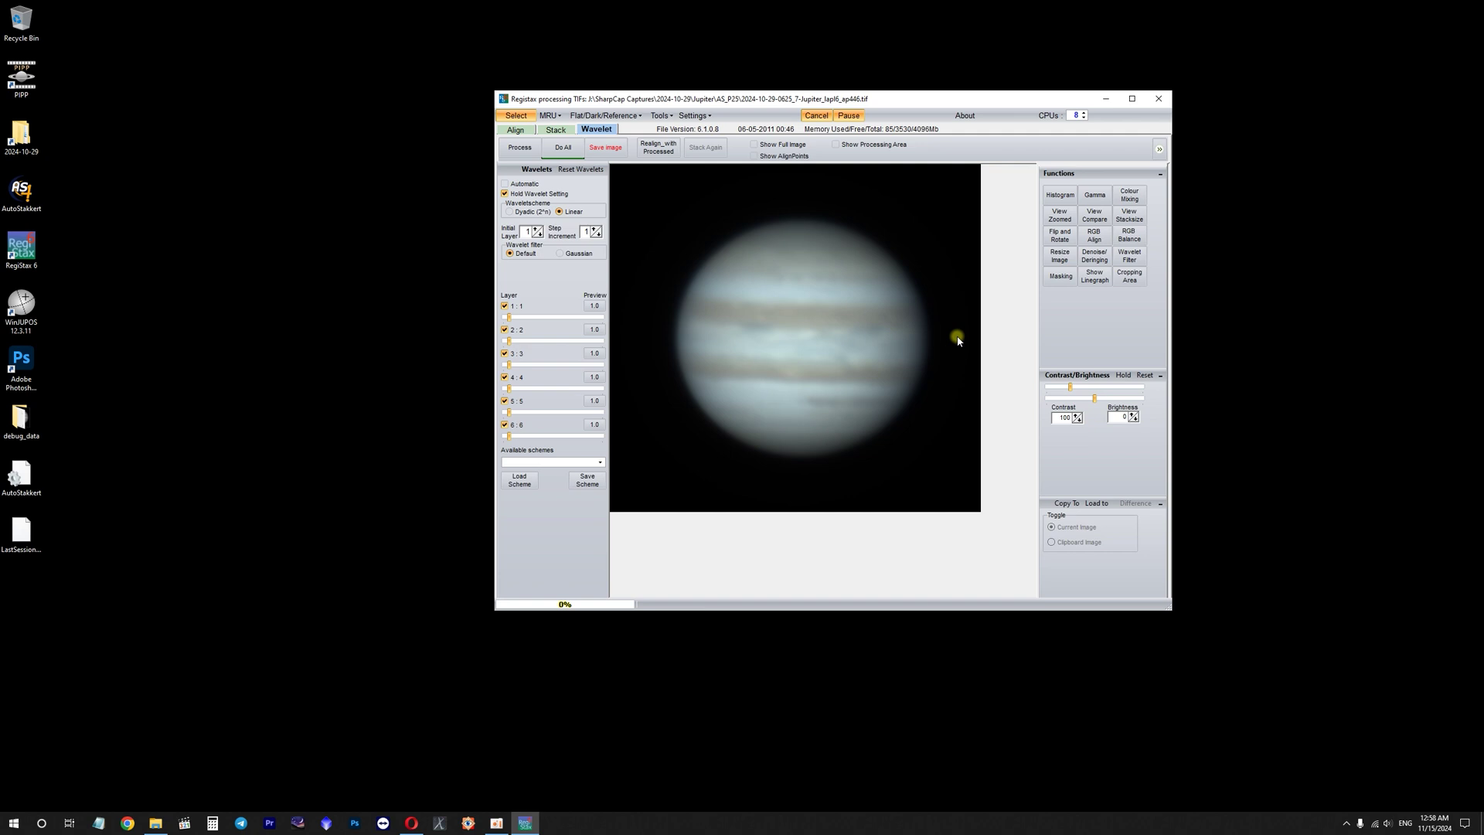
# - Apply an automatic RGB balance to the loaded Jupiter image and close the balance settings
pyautogui.click(1129, 235)
pyautogui.click(966, 431)
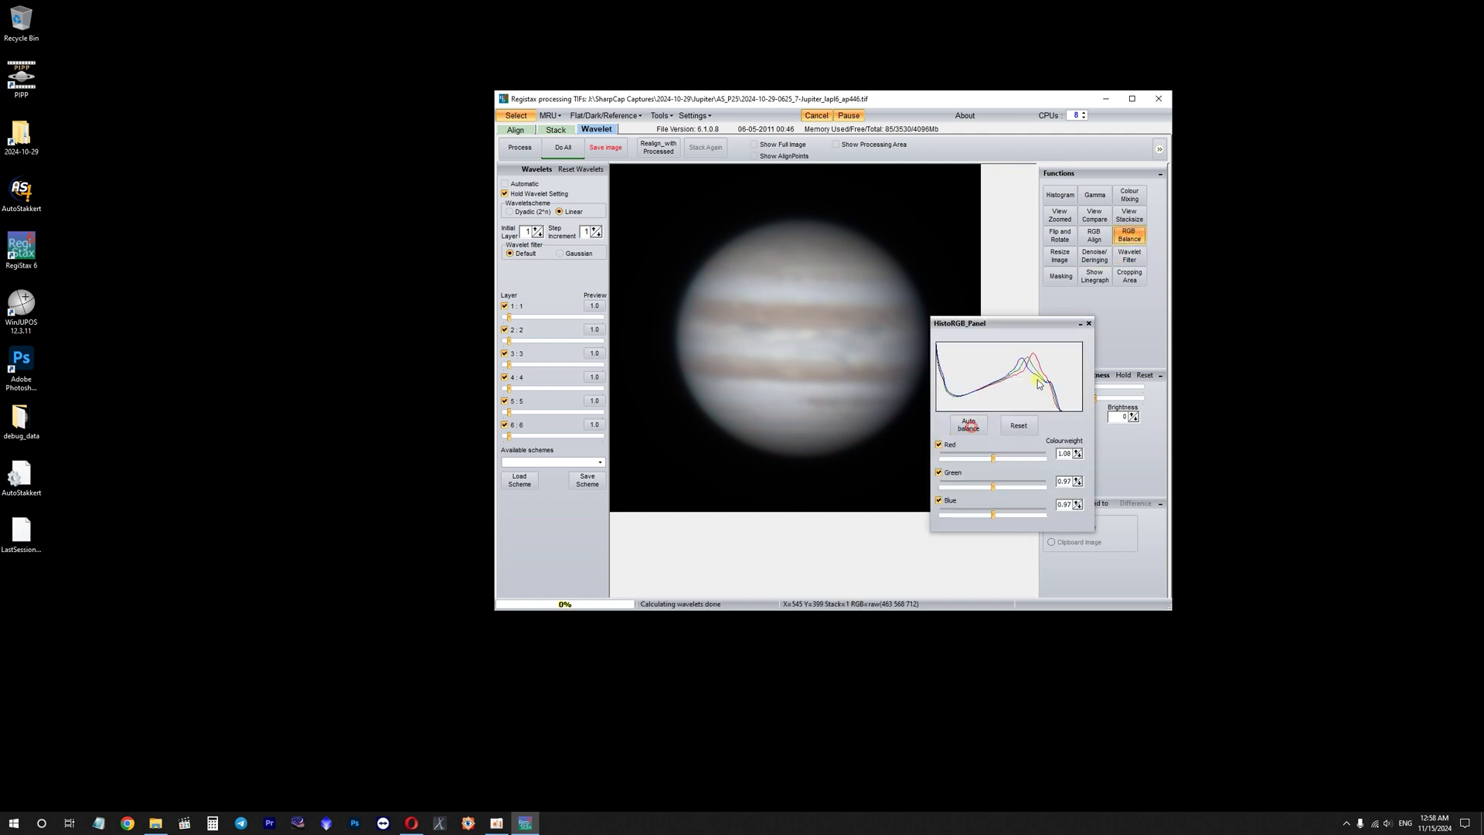
pyautogui.click(1088, 323)
# - Load the saved wavelet scheme jupiter_11_15_2024_ver_1.rwv from the RegiStax 6 folder
pyautogui.click(537, 477)
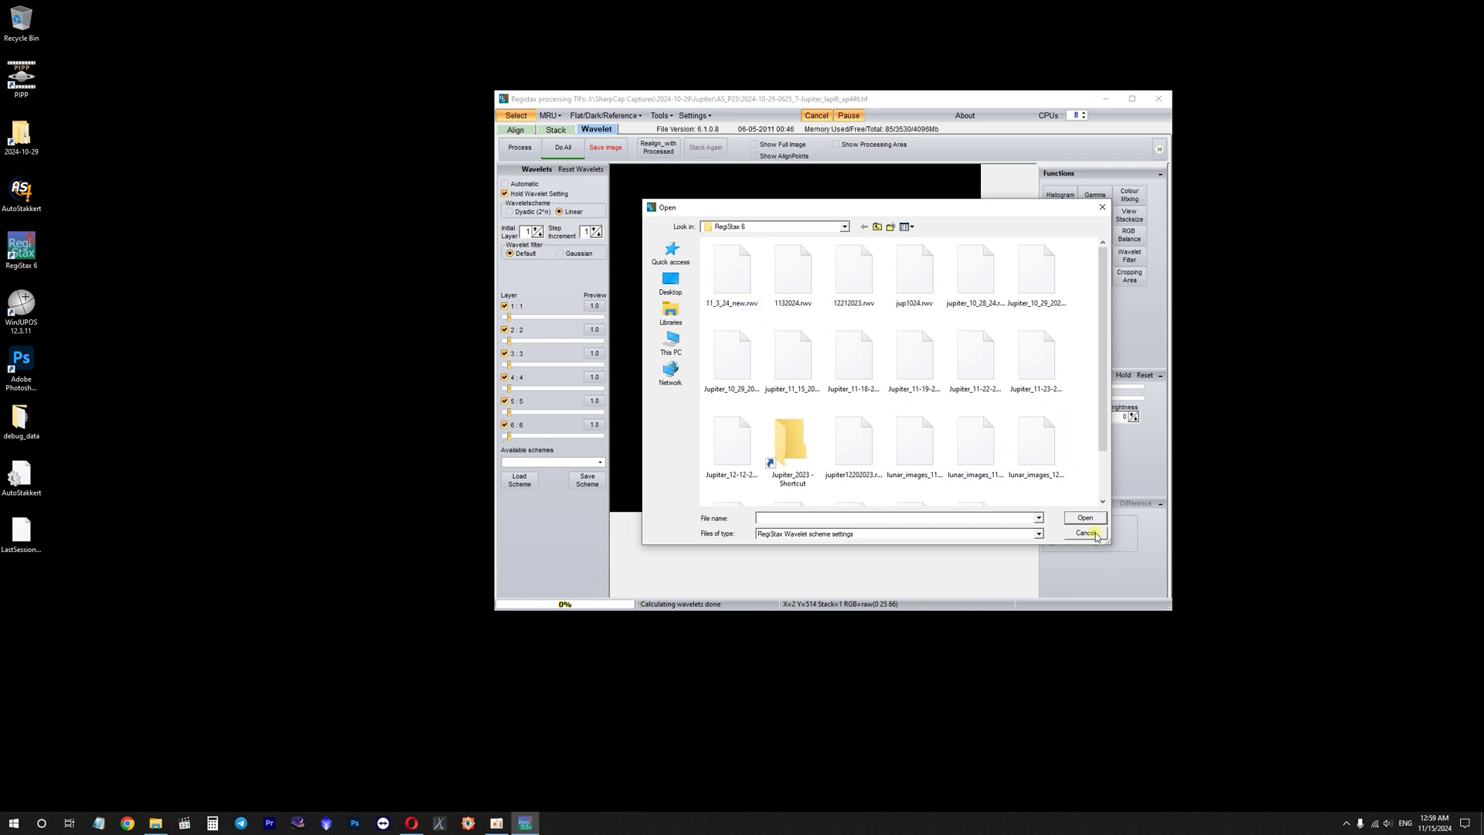
pyautogui.write('jupiter')
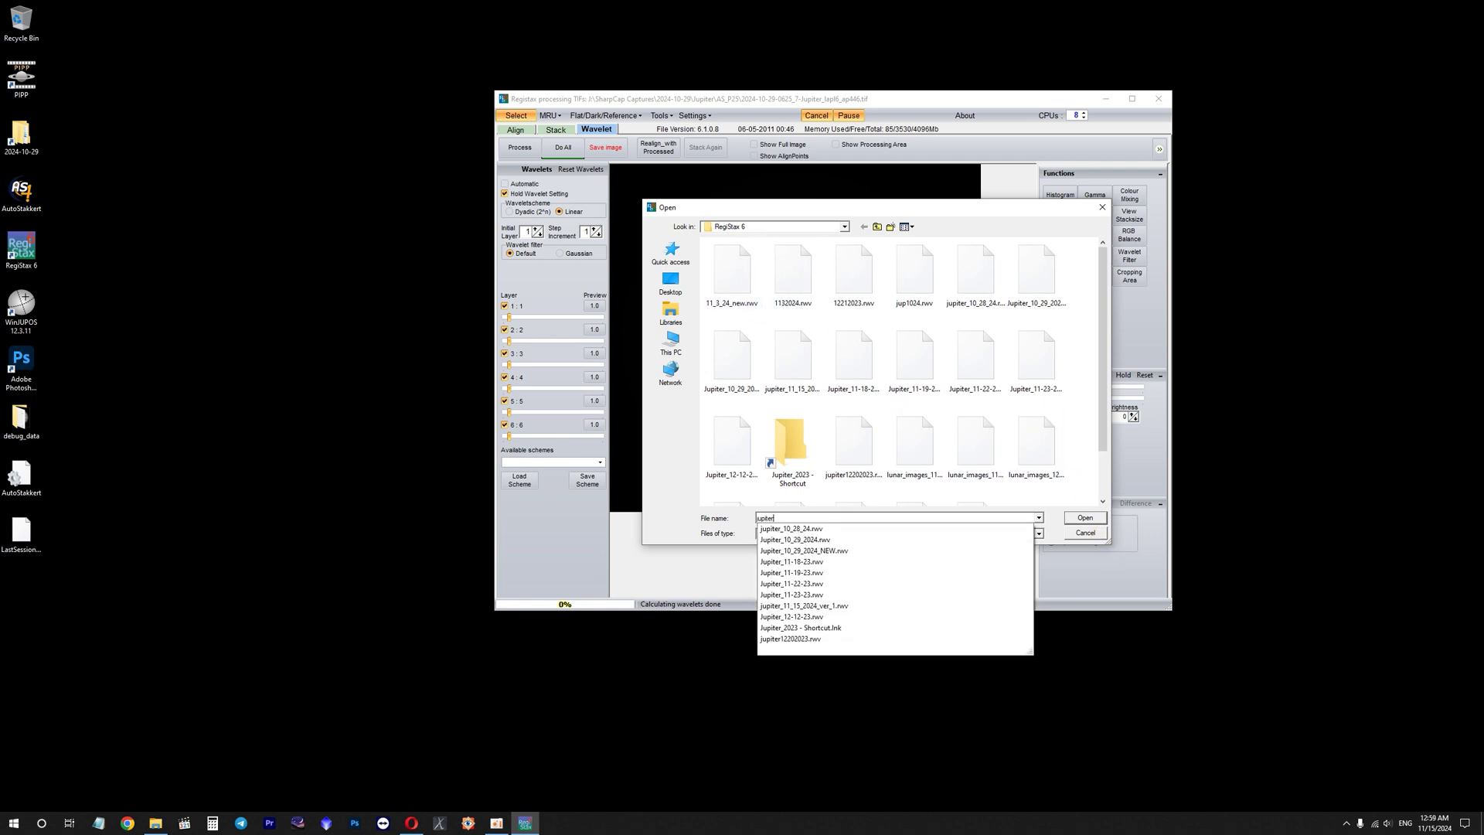
pyautogui.write('_11_15_2024_ver_1.rwv')
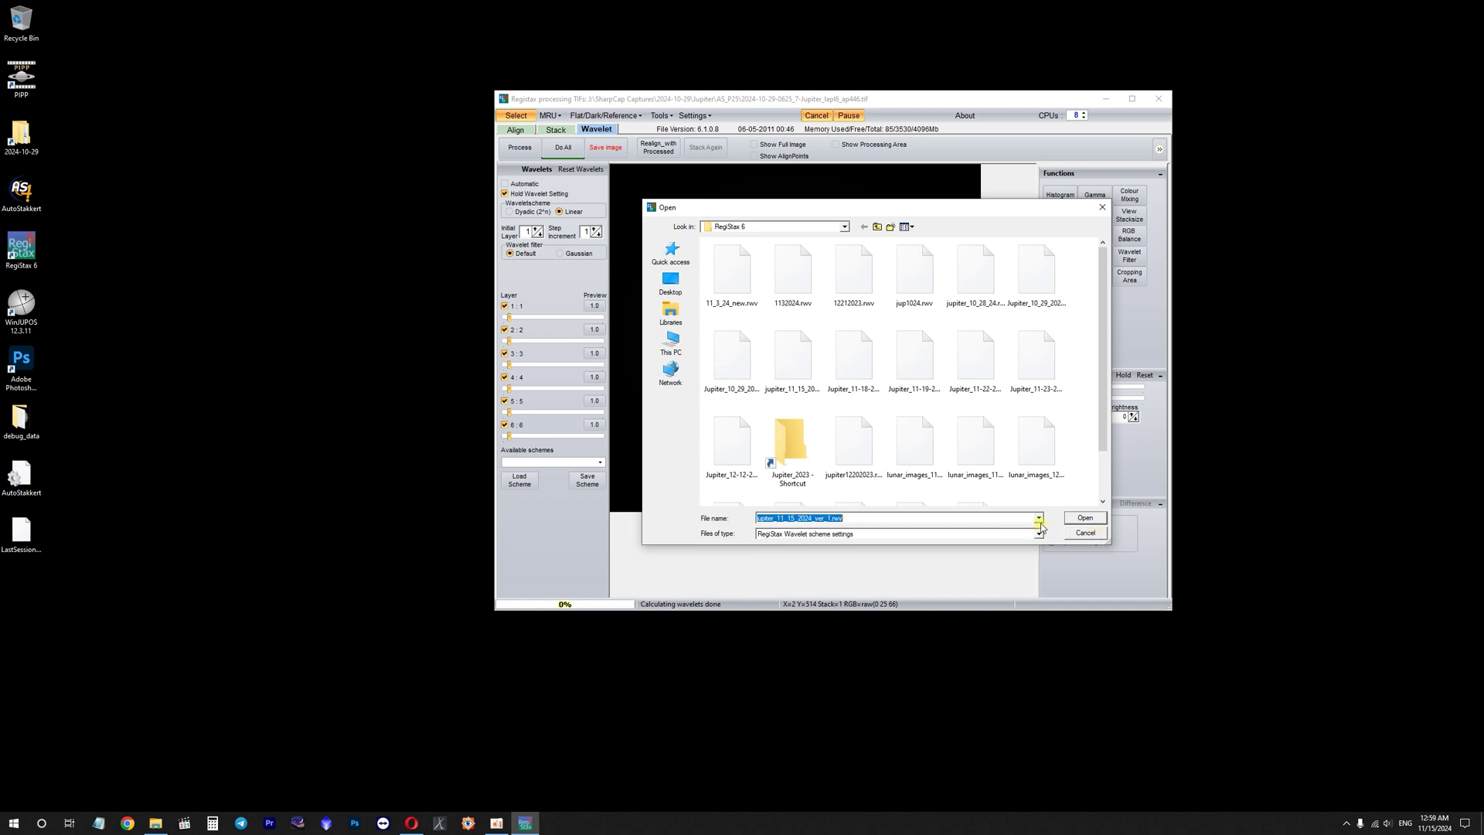
pyautogui.click(1084, 518)
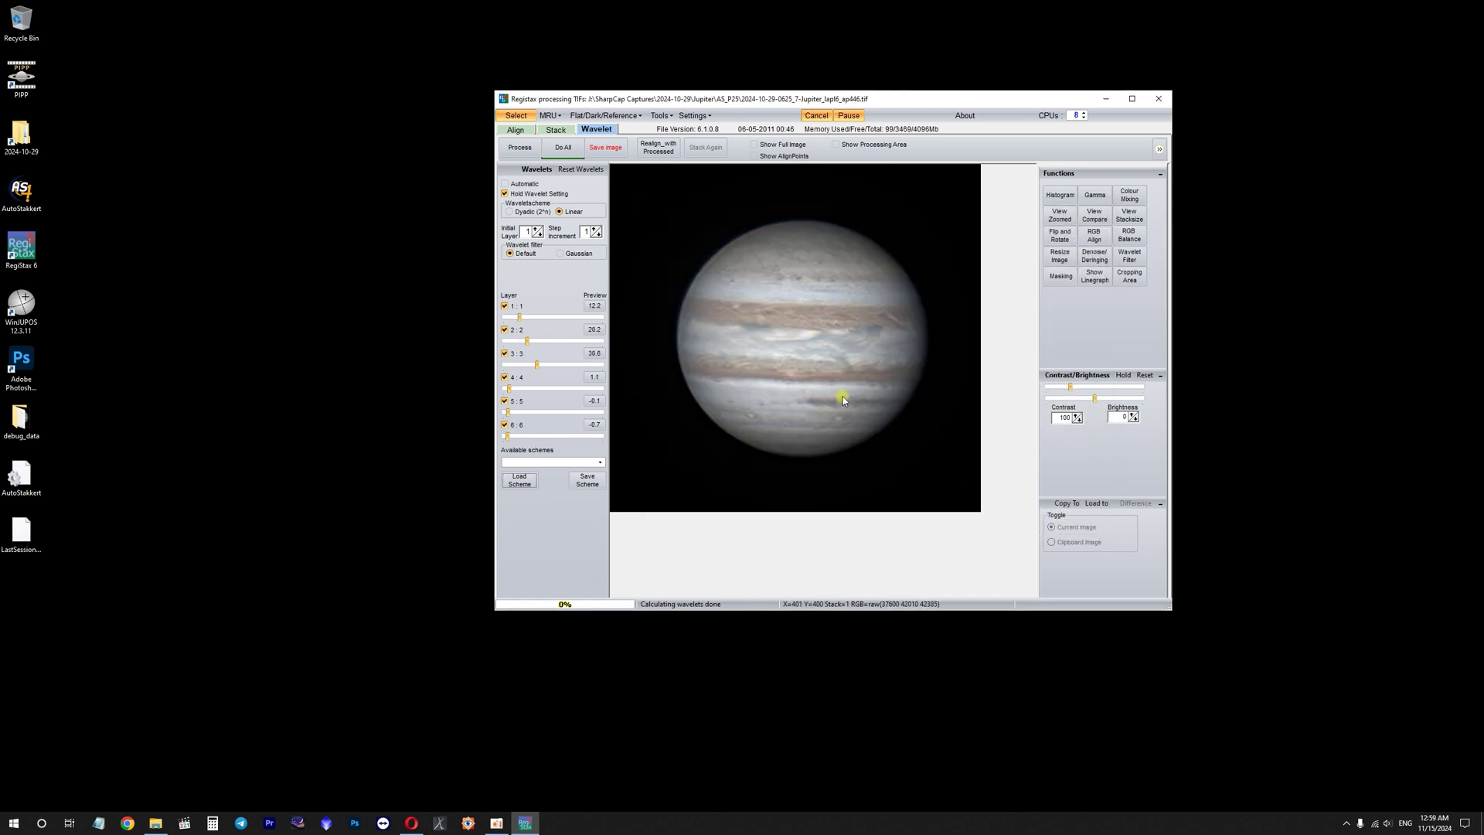
# - Show the Macro/Batch window and place it over the Jupiter image
pyautogui.click(662, 116)
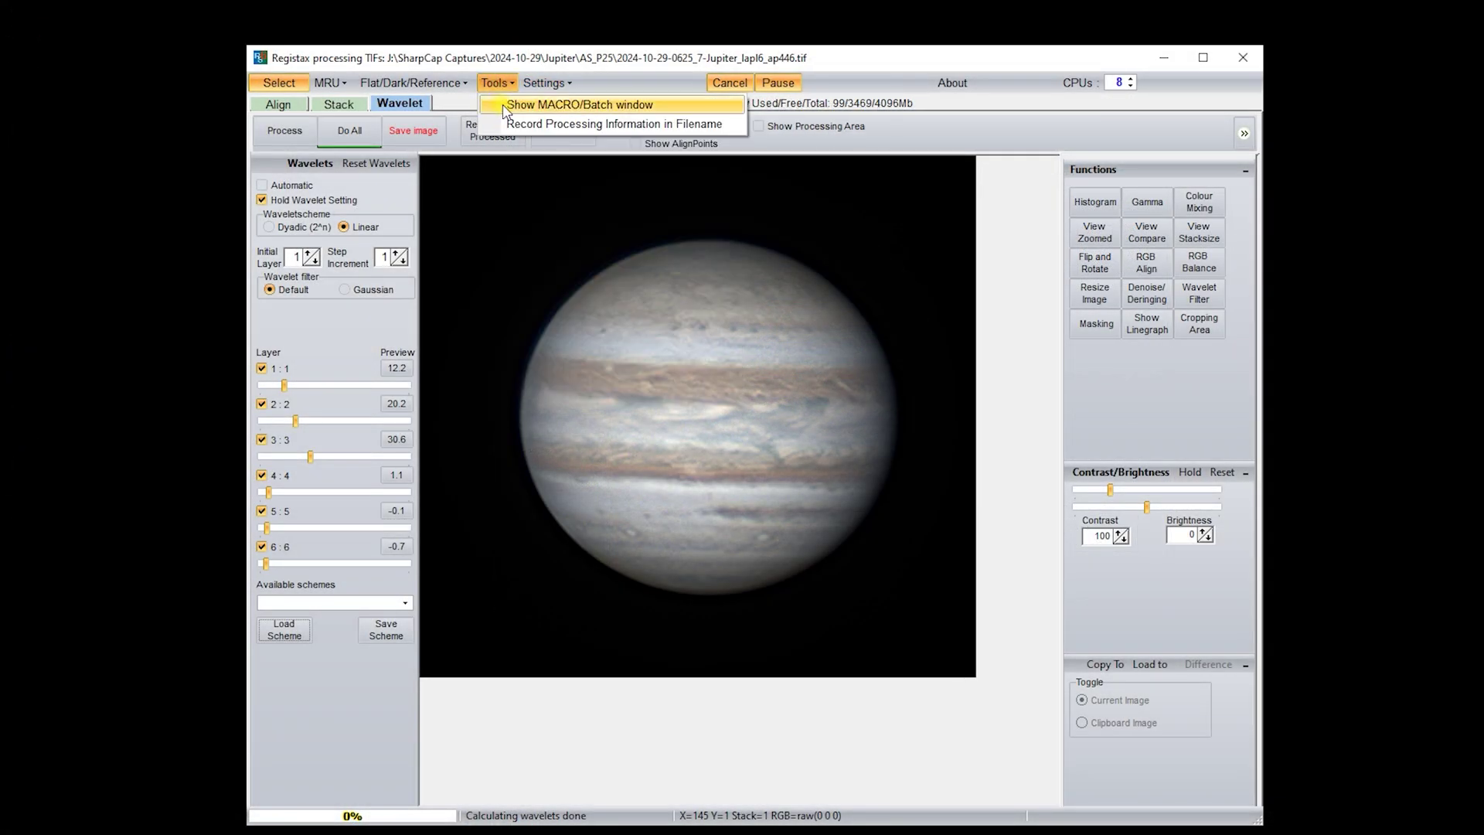
pyautogui.click(611, 111)
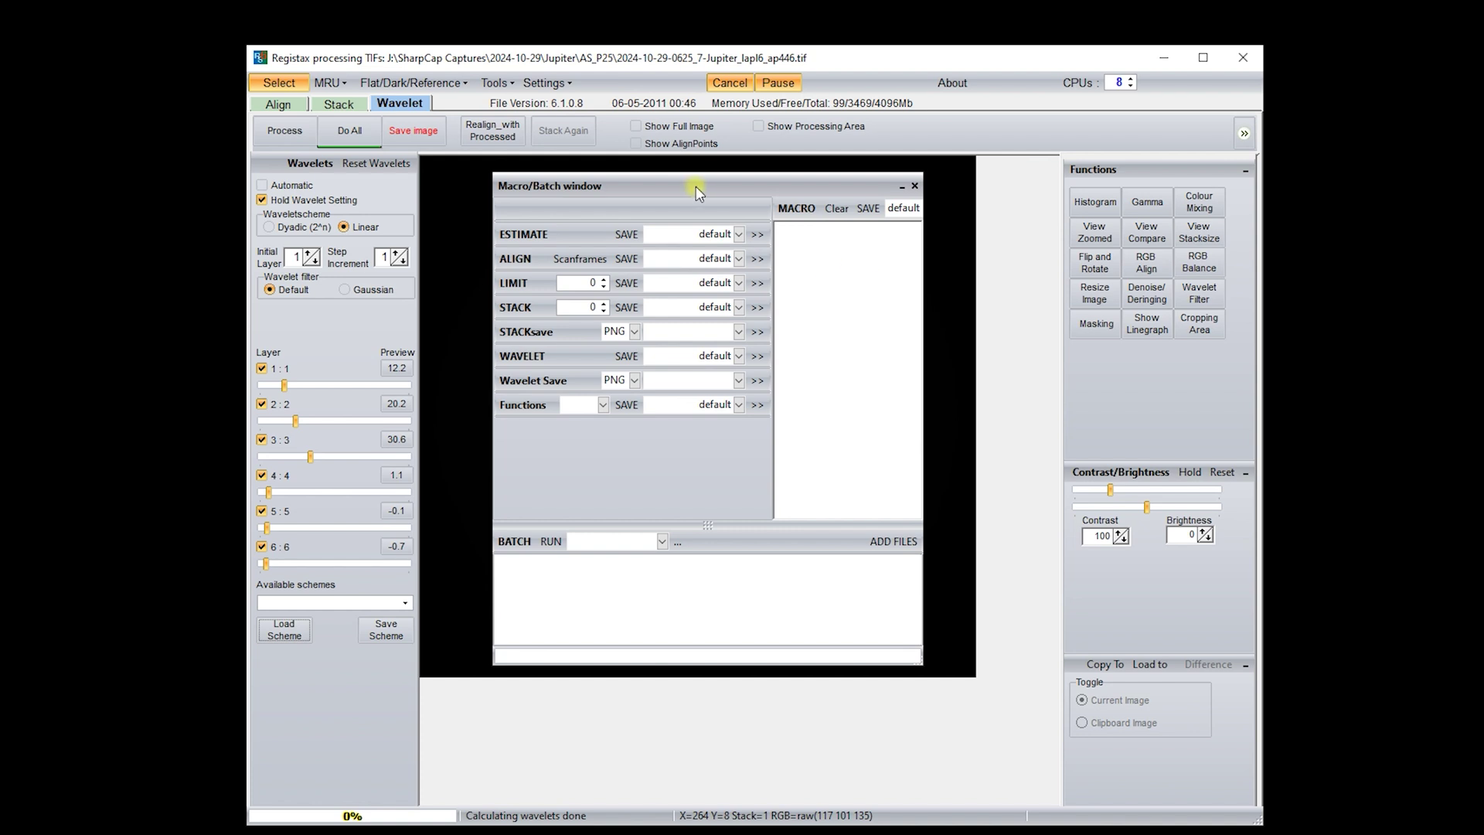
pyautogui.moveTo(696, 189); pyautogui.dragTo(800, 267)
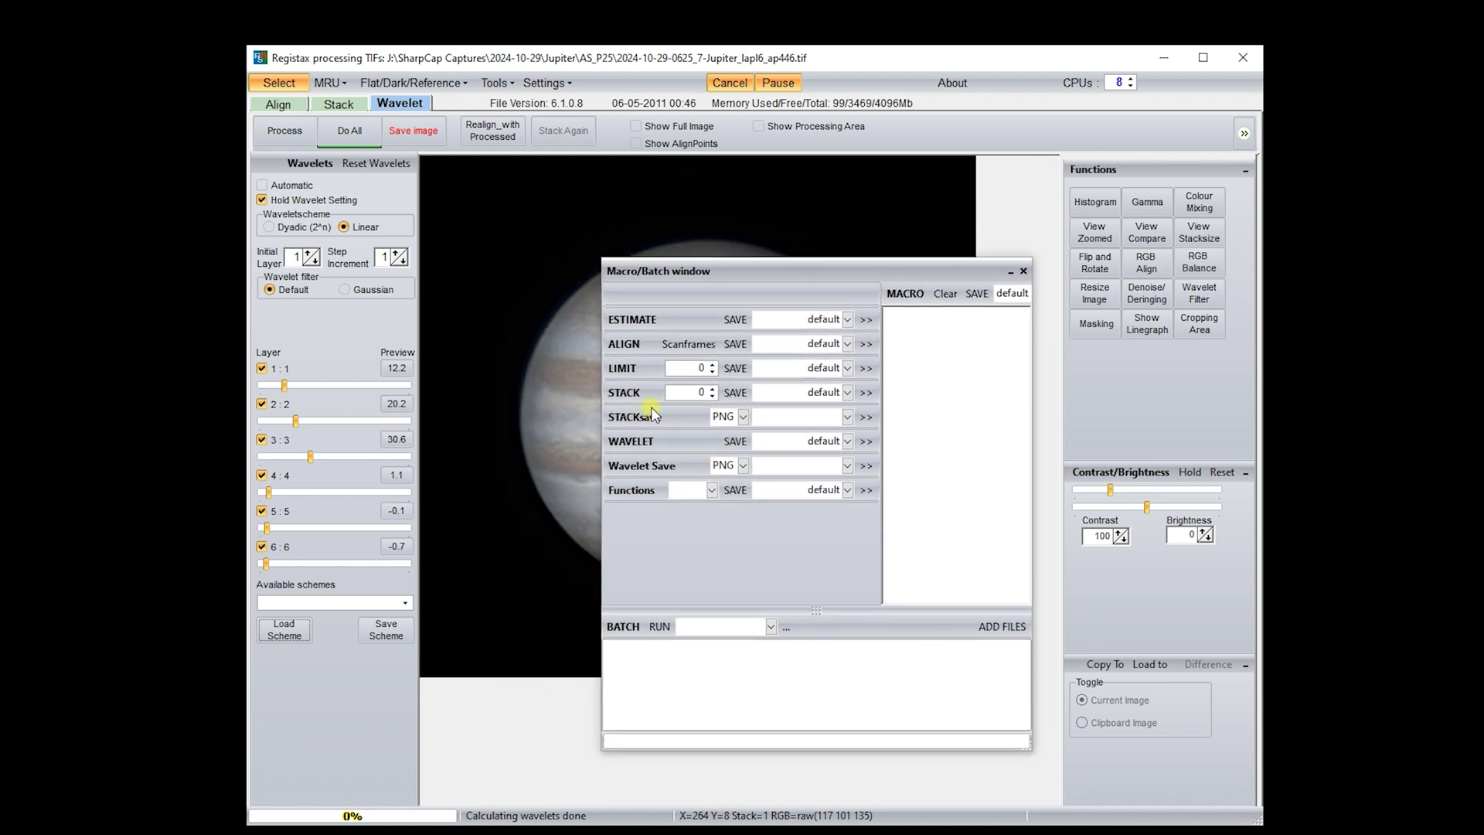
pyautogui.moveTo(723, 277); pyautogui.dragTo(787, 254)
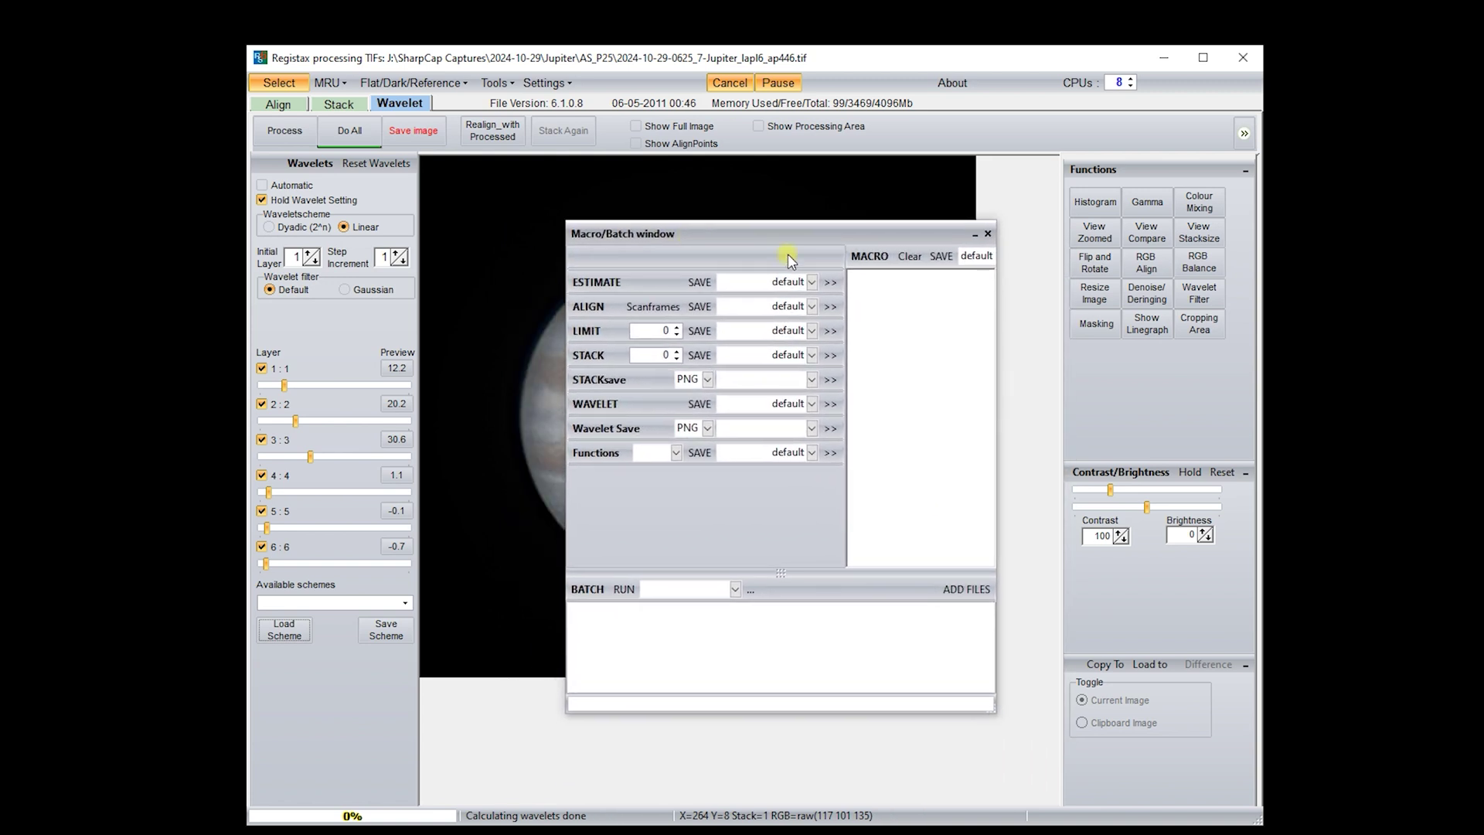
# - Choose the RGB balance function and add it to the macro as its first command
pyautogui.click(676, 452)
pyautogui.click(677, 489)
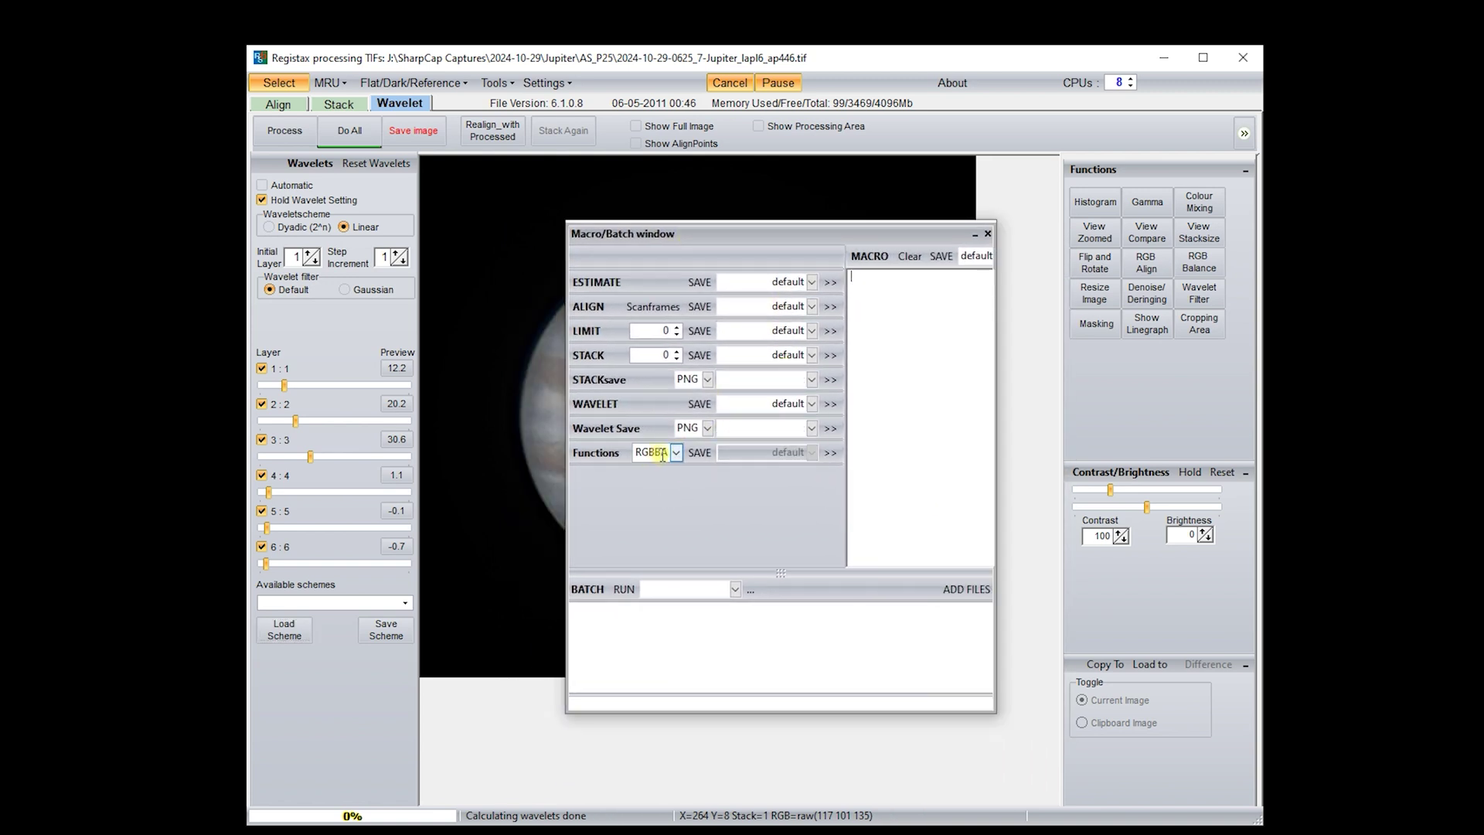
pyautogui.click(662, 455)
pyautogui.click(684, 486)
pyautogui.click(830, 452)
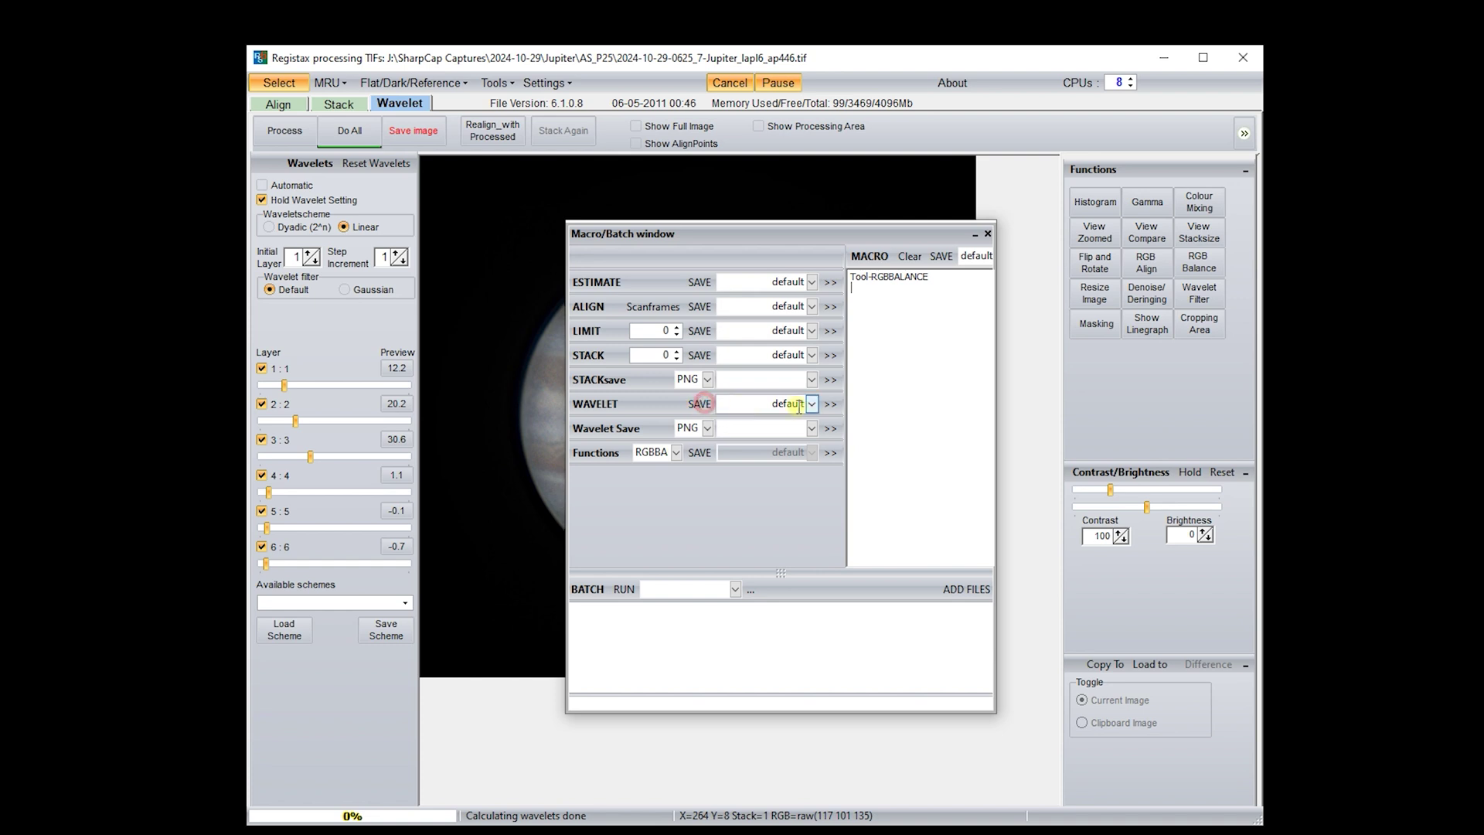
# - Add the default wavelet command to the macro, followed by a wavelet save in TIF format
pyautogui.click(830, 403)
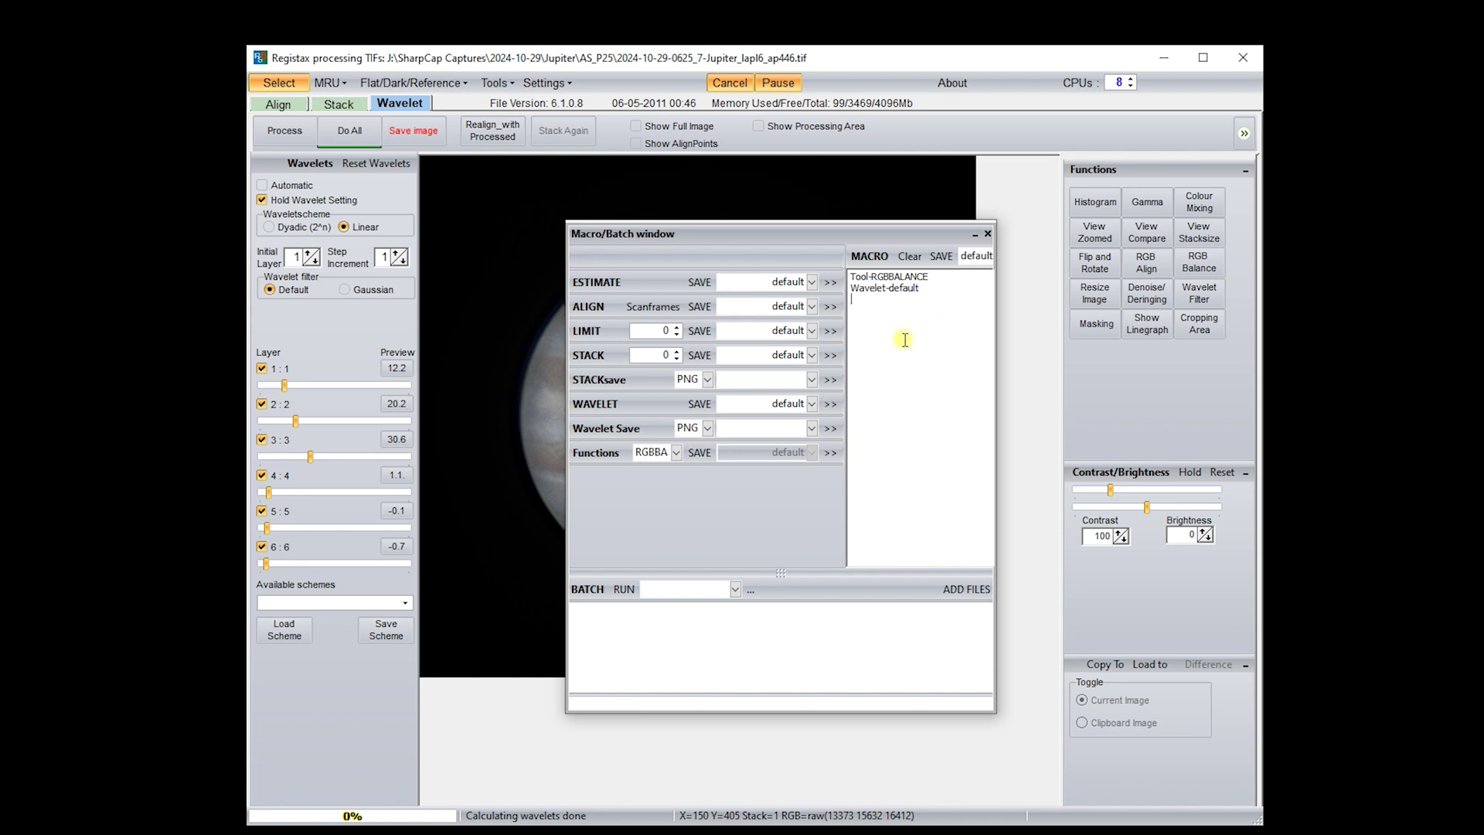
pyautogui.click(708, 429)
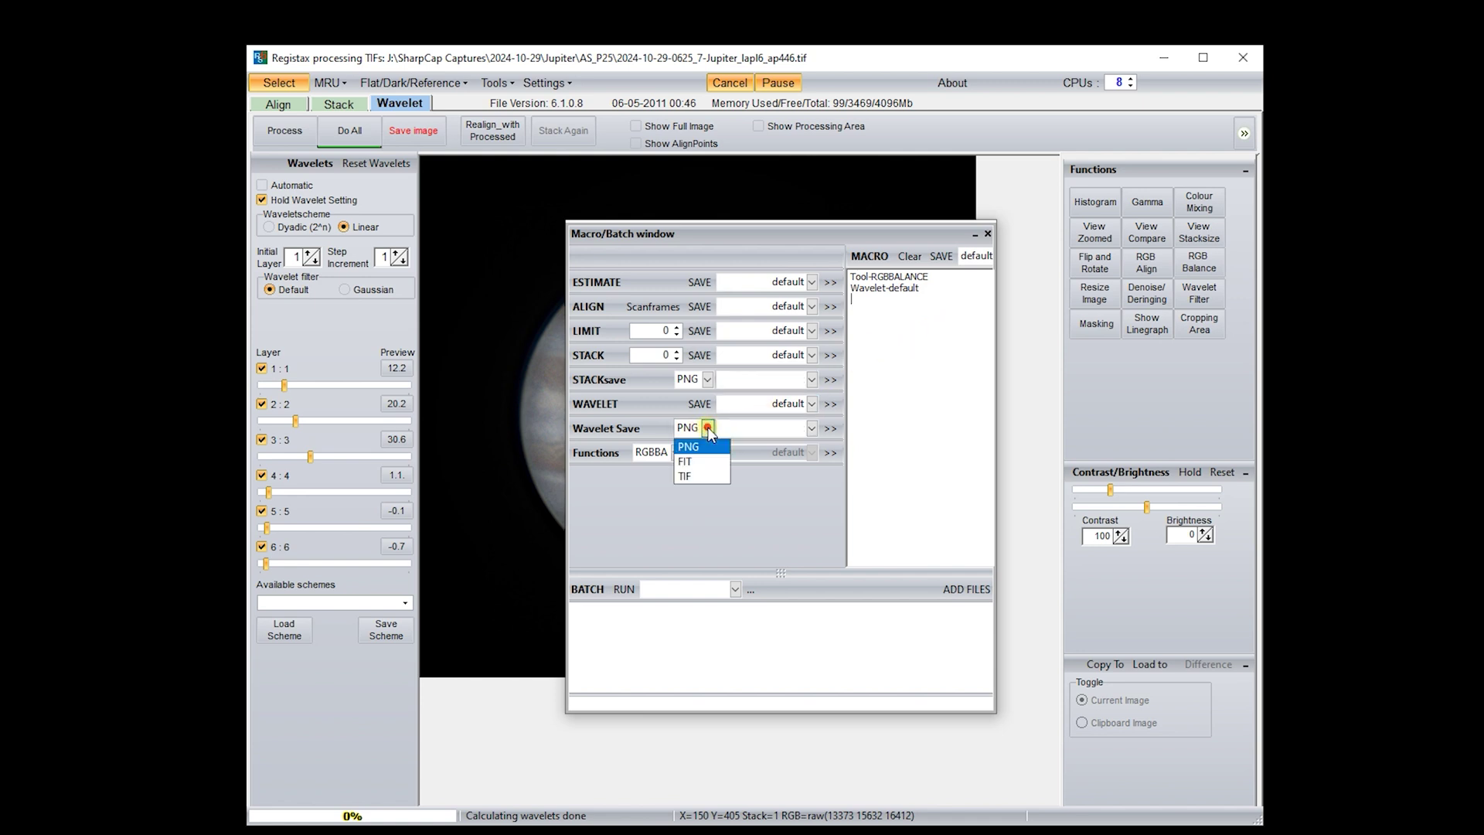
pyautogui.click(708, 477)
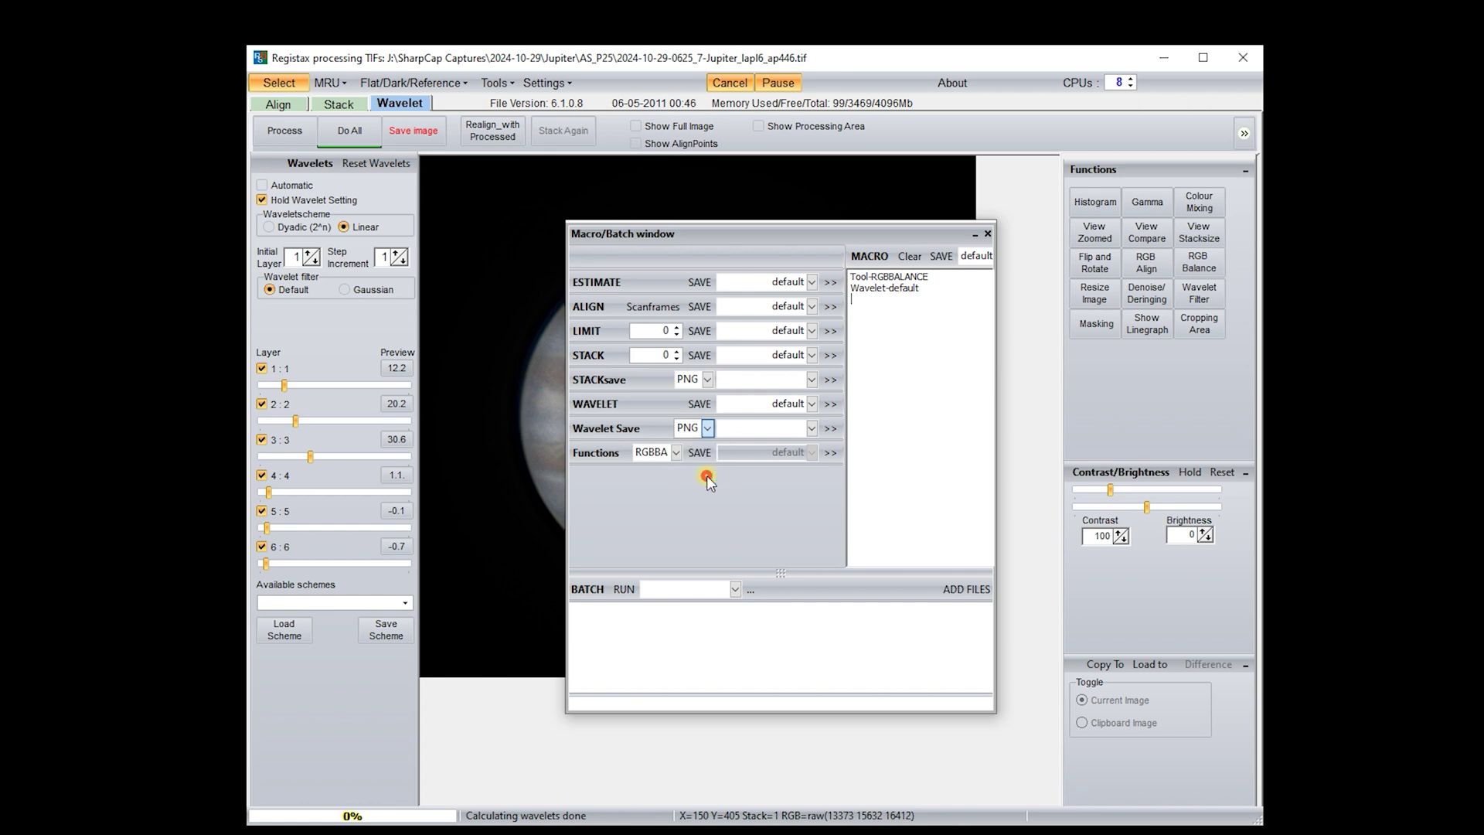
pyautogui.click(829, 429)
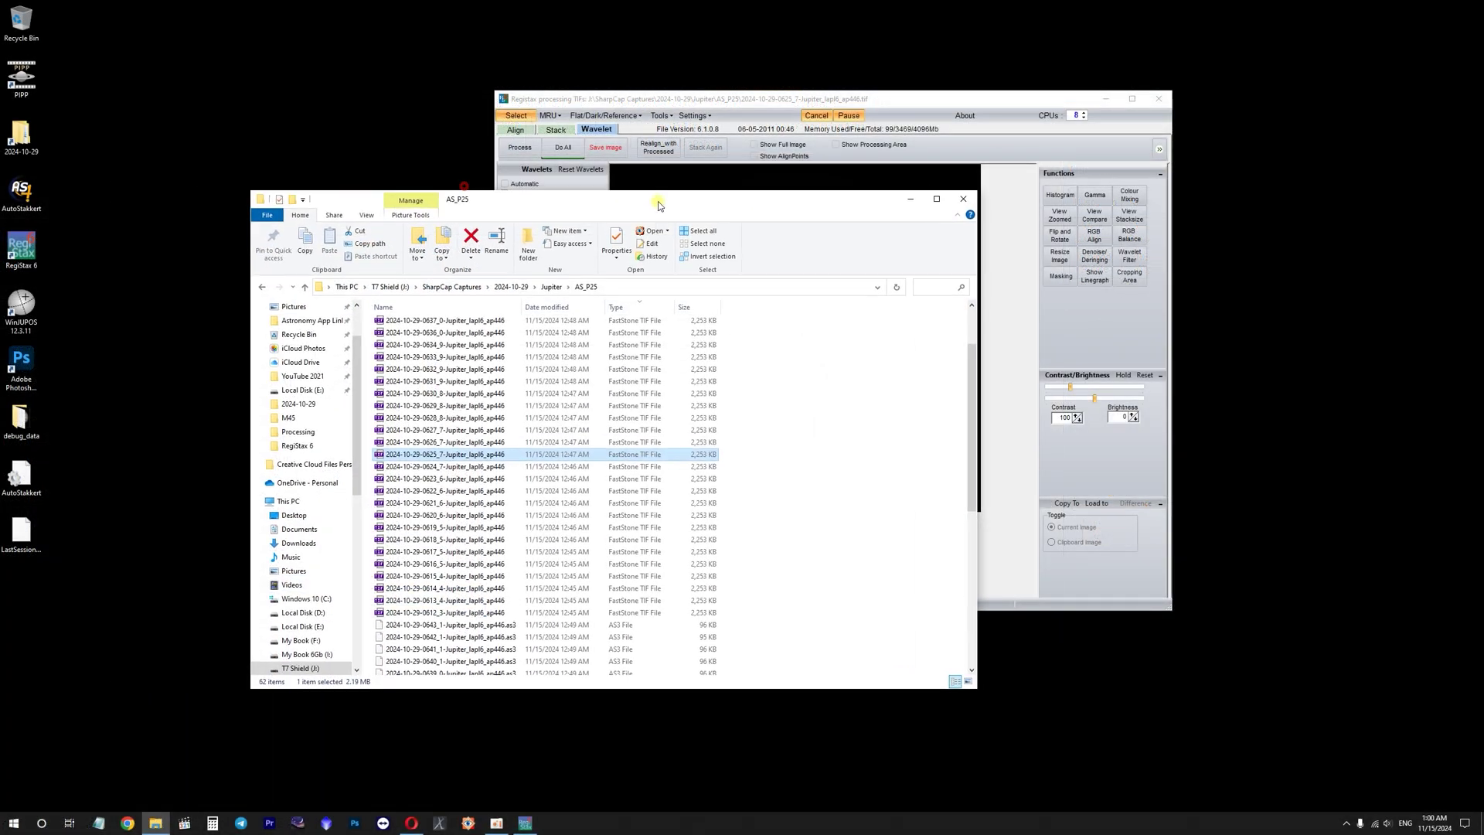
# - Switch to the AS_P25 folder in File Explorer and select all the stacked Jupiter TIF files for copying
pyautogui.moveTo(659, 206); pyautogui.dragTo(682, 211)
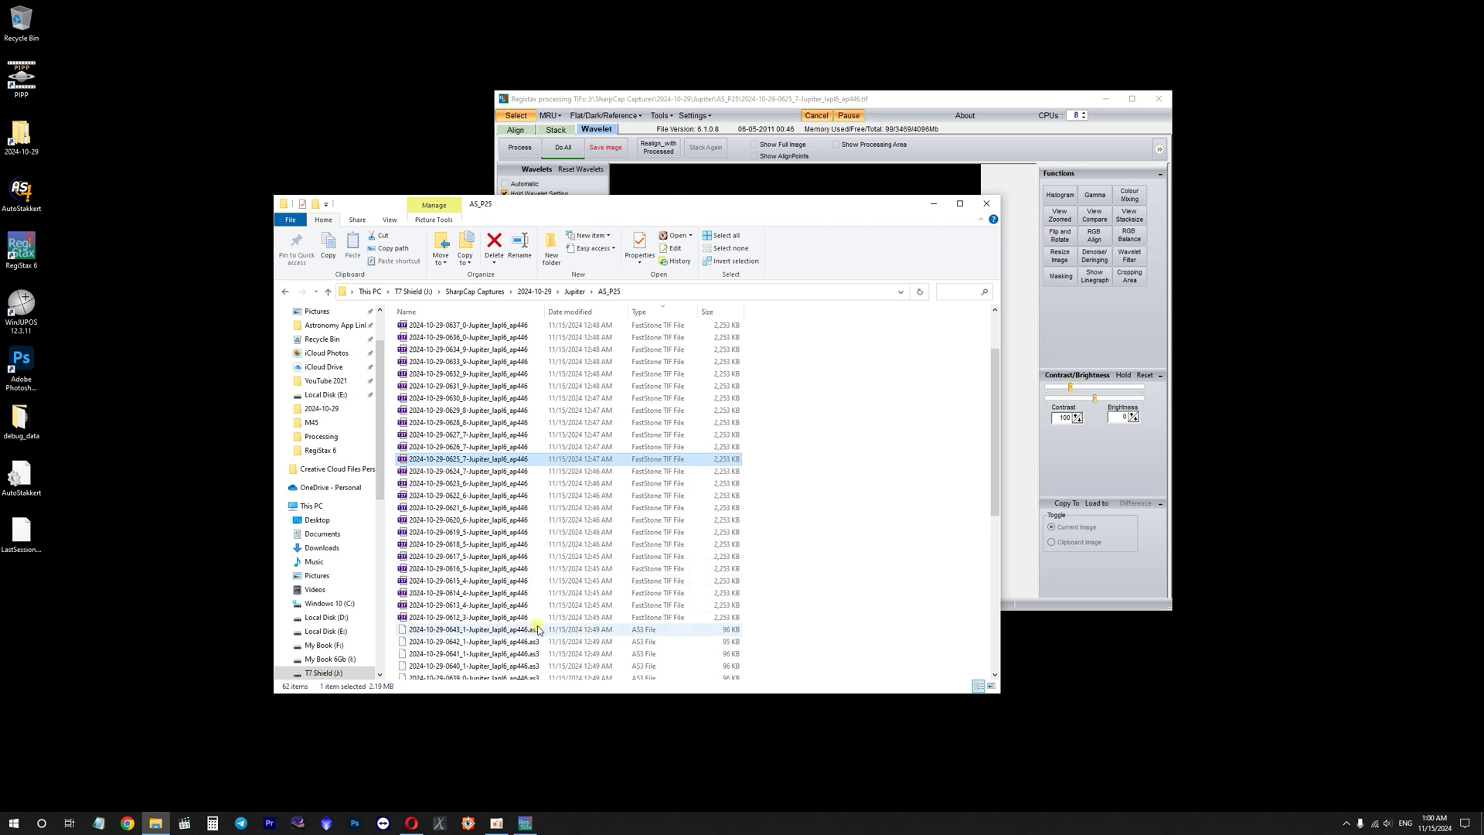
pyautogui.click(479, 616)
pyautogui.scroll(1, 559, 439)
pyautogui.scroll(1, 559, 439)
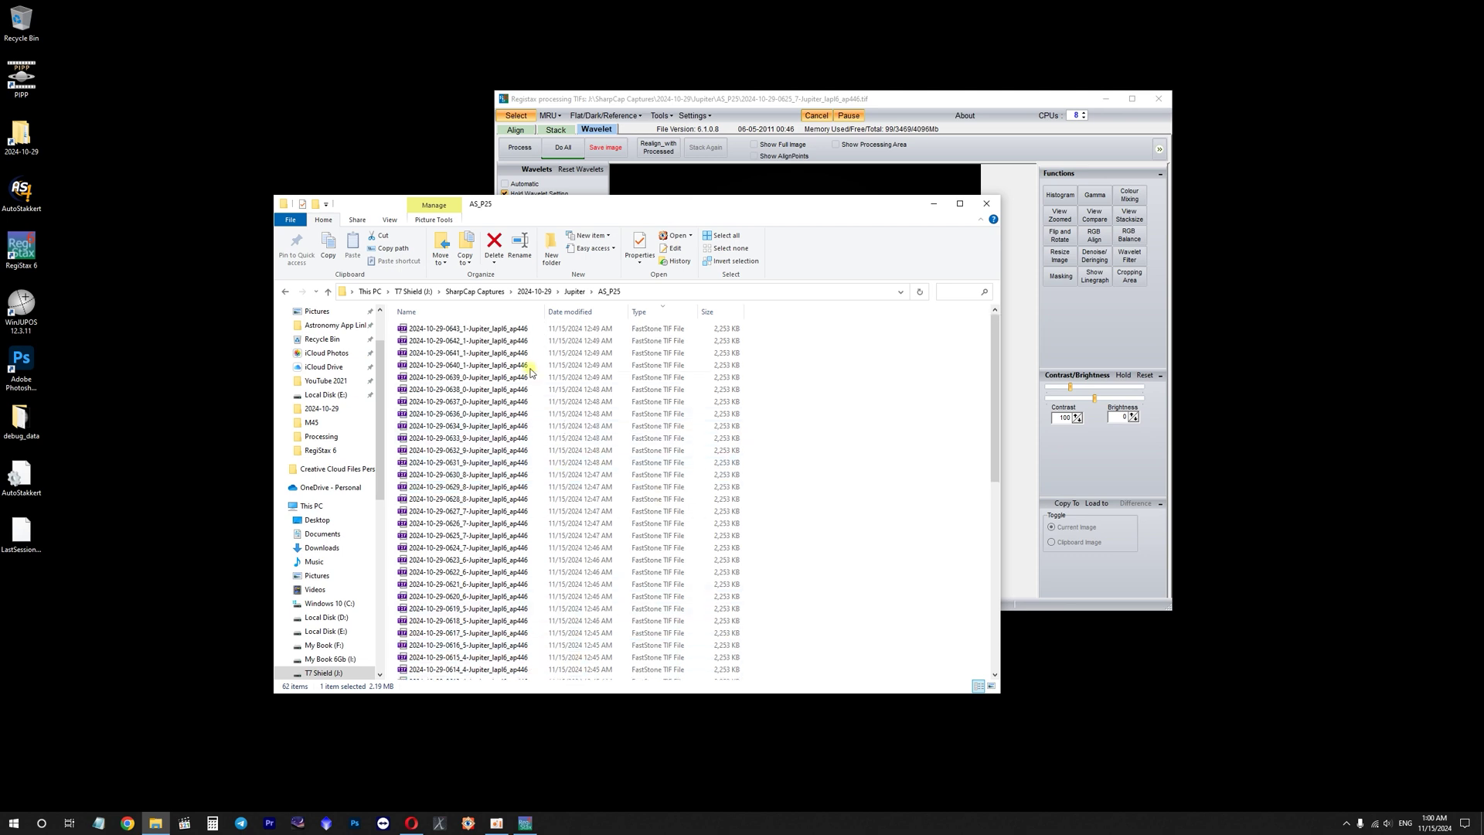
pyautogui.keyDown('shift'); pyautogui.click(521, 328); pyautogui.keyUp('shift')
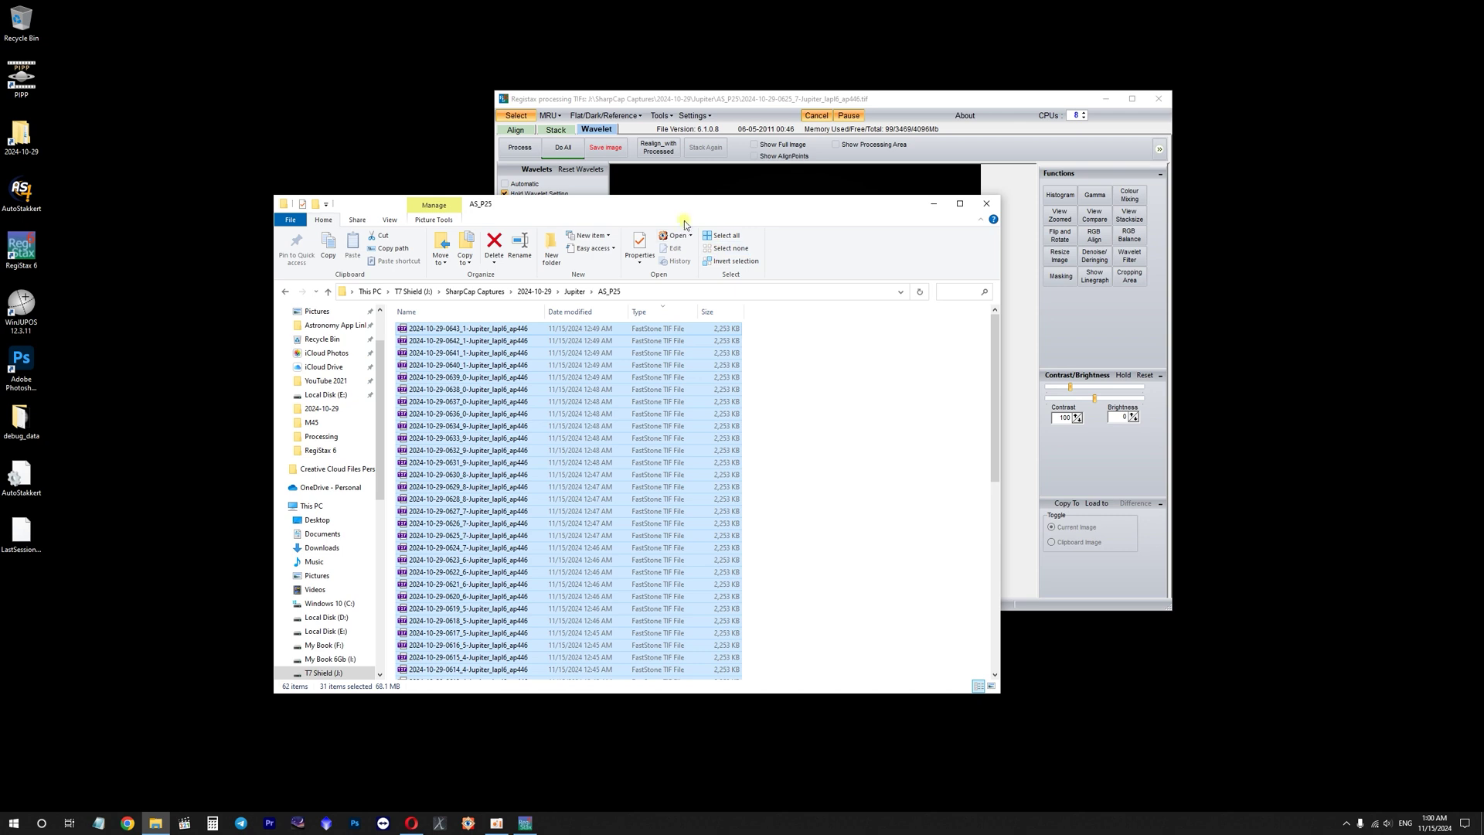
# - Create a new folder named Registax6_ver_1 inside the Jupiter folder
pyautogui.click(570, 292)
pyautogui.rightClick(817, 356)
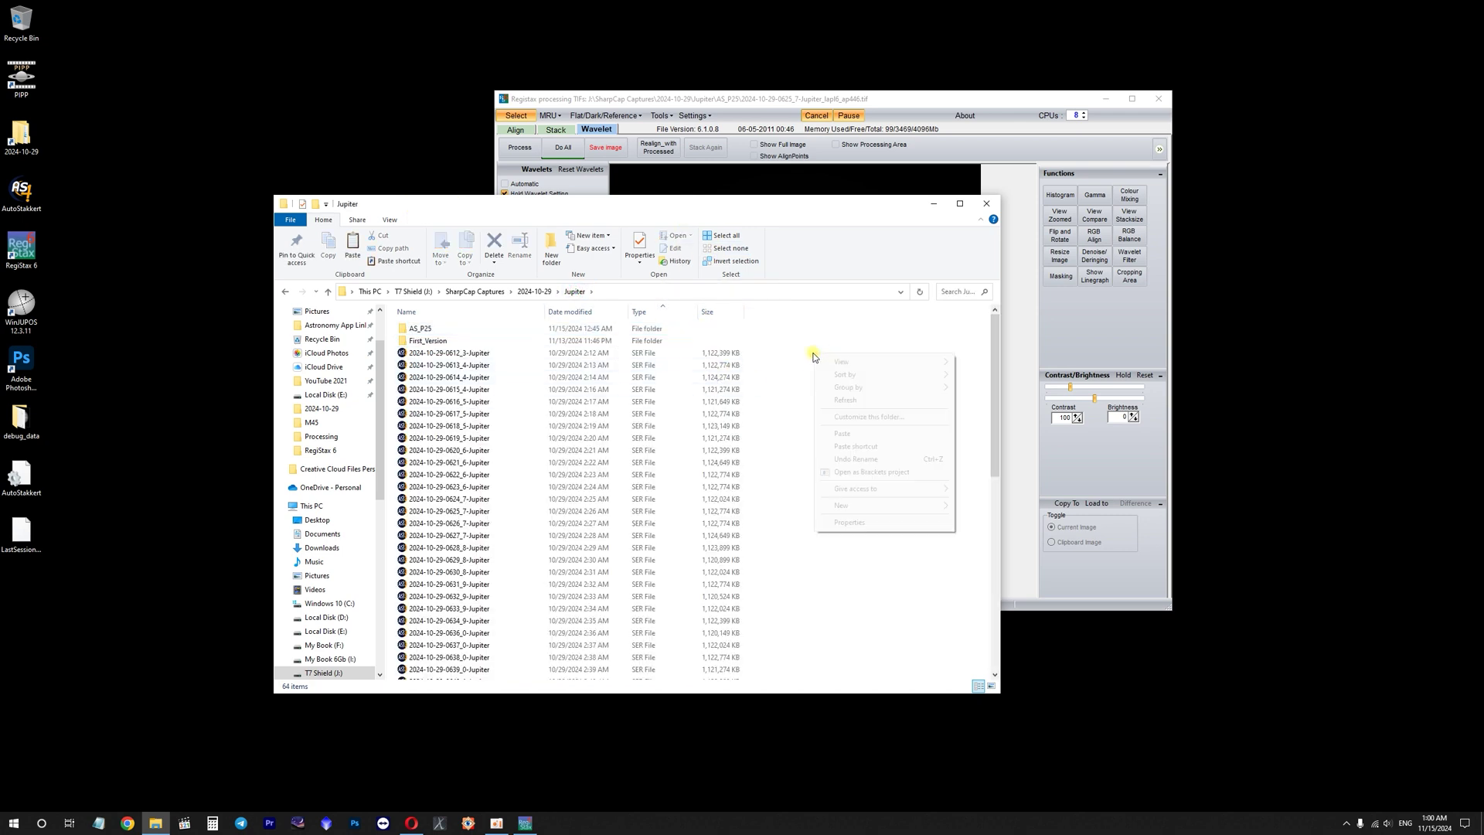
pyautogui.click(920, 505)
pyautogui.click(980, 507)
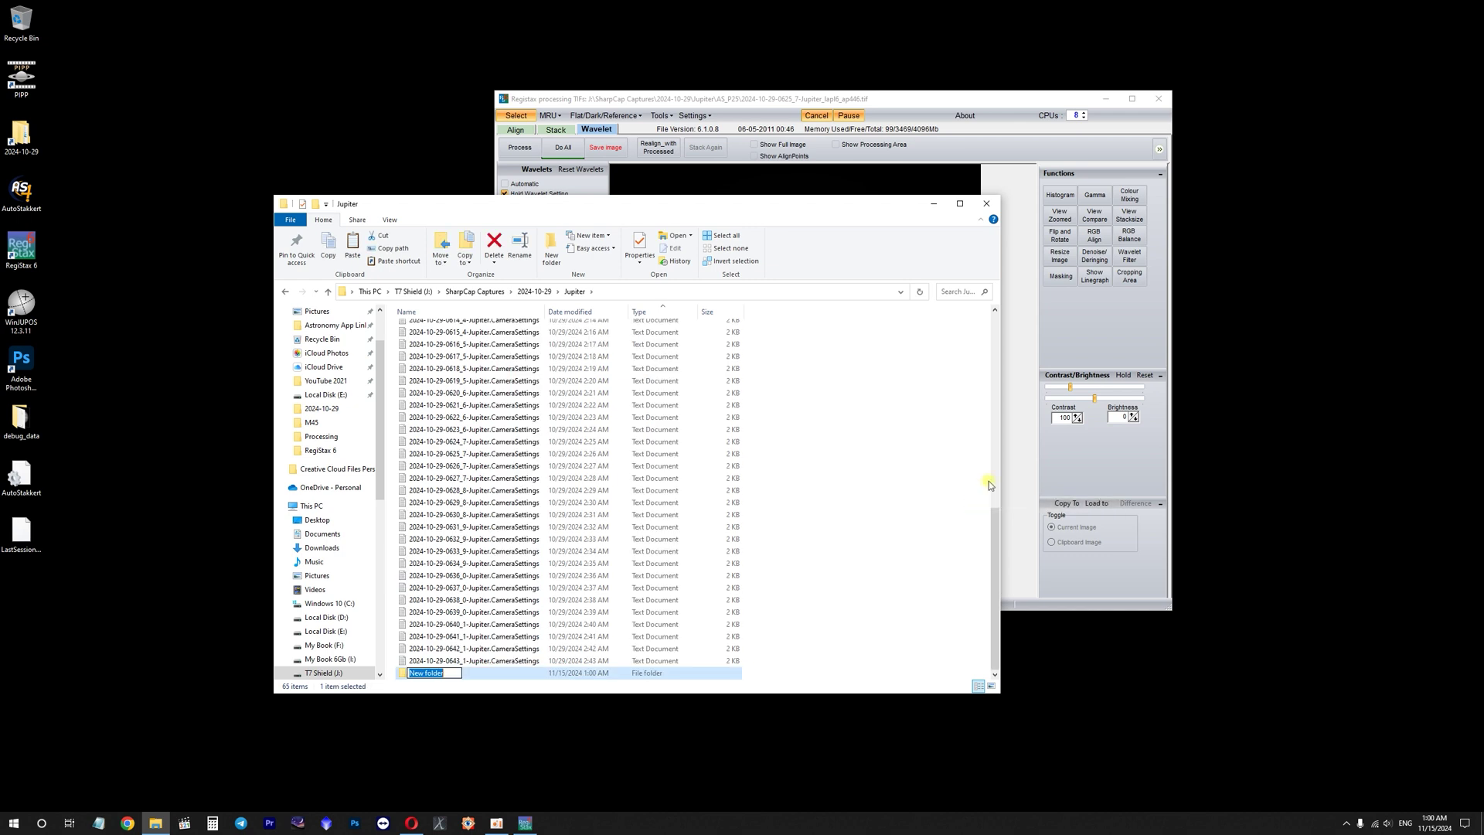
pyautogui.write('Registax6_ver_1')
pyautogui.press('Return')
# - Open the Registax6_ver_1 folder and paste the copied Jupiter TIF files into it
pyautogui.press('Return')
pyautogui.click(915, 464)
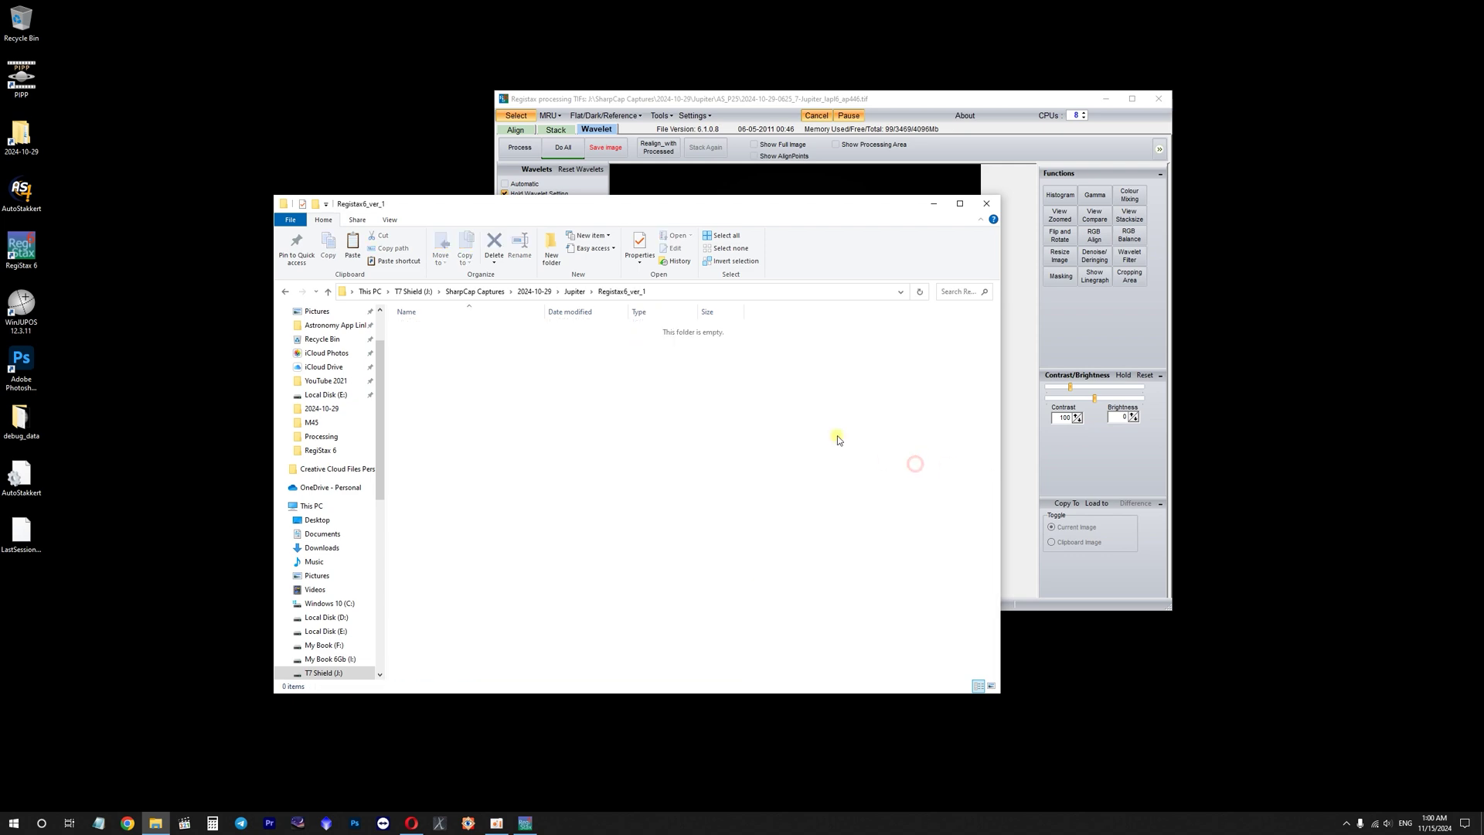
pyautogui.hotkey('ctrl', 'v')
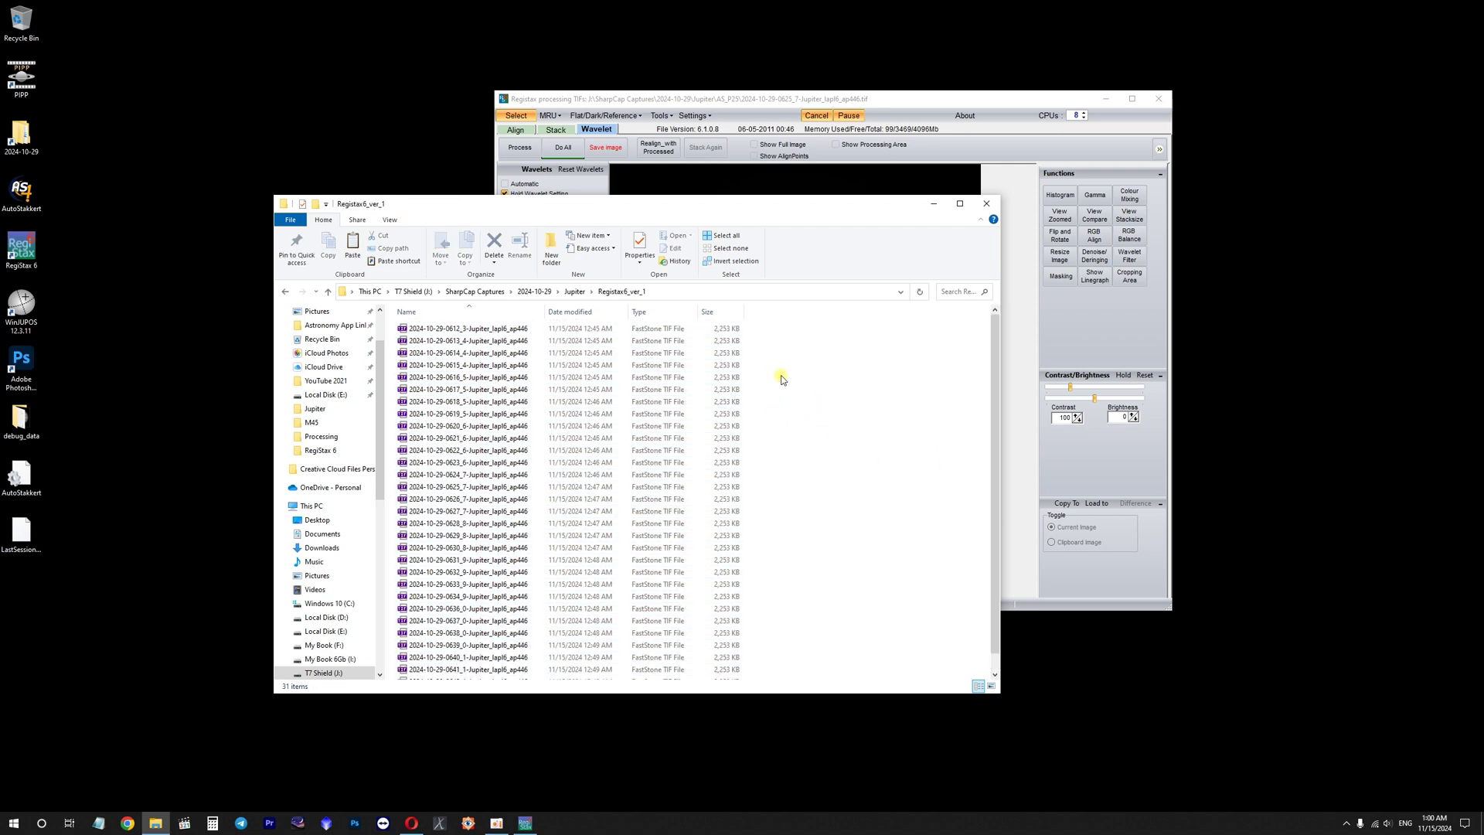
# - Close the Registax6_ver_1 folder window and reposition the Macro/Batch window in RegiStax
pyautogui.moveTo(636, 207); pyautogui.dragTo(664, 263)
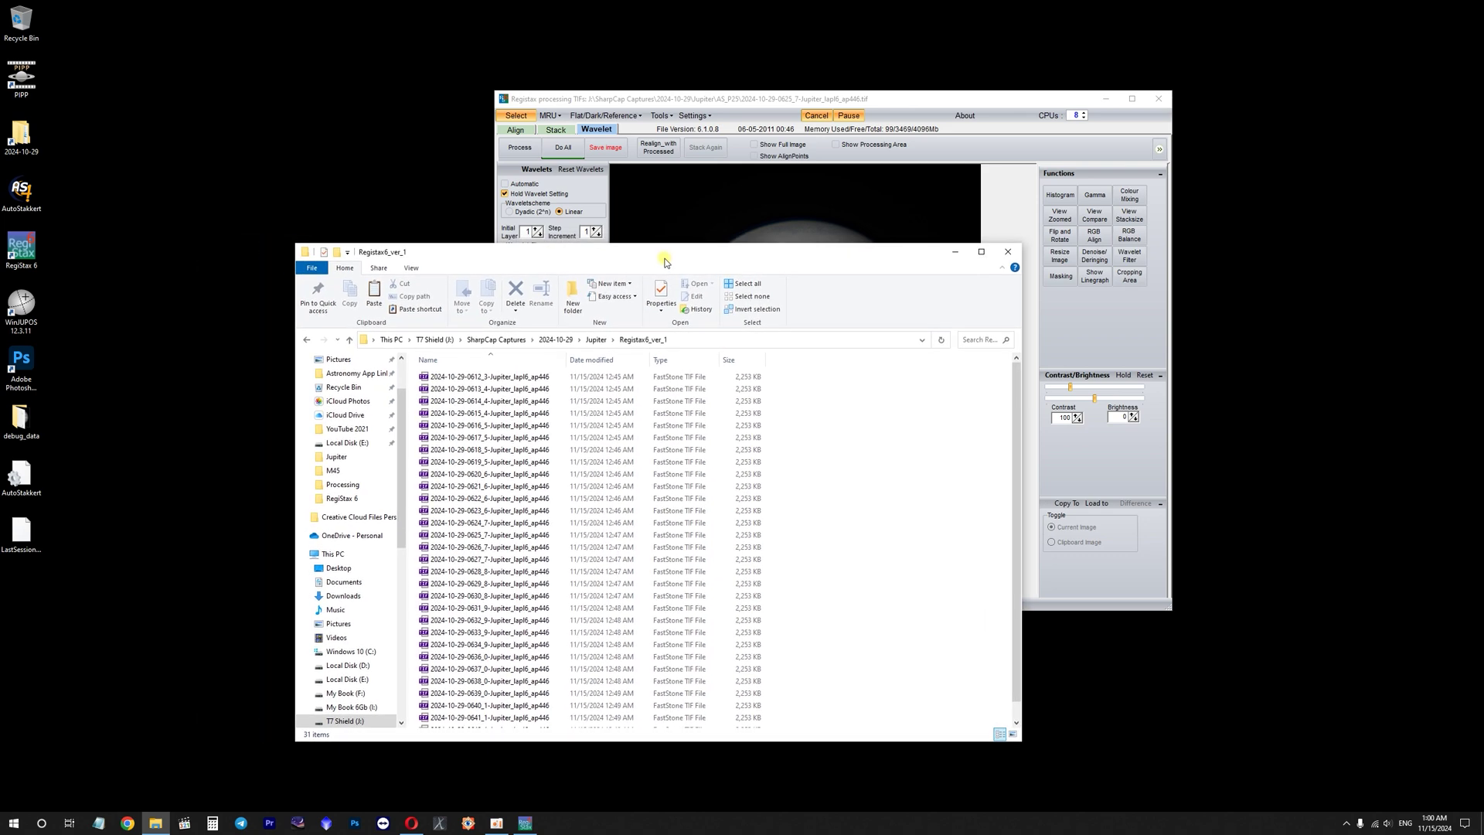
pyautogui.click(1010, 260)
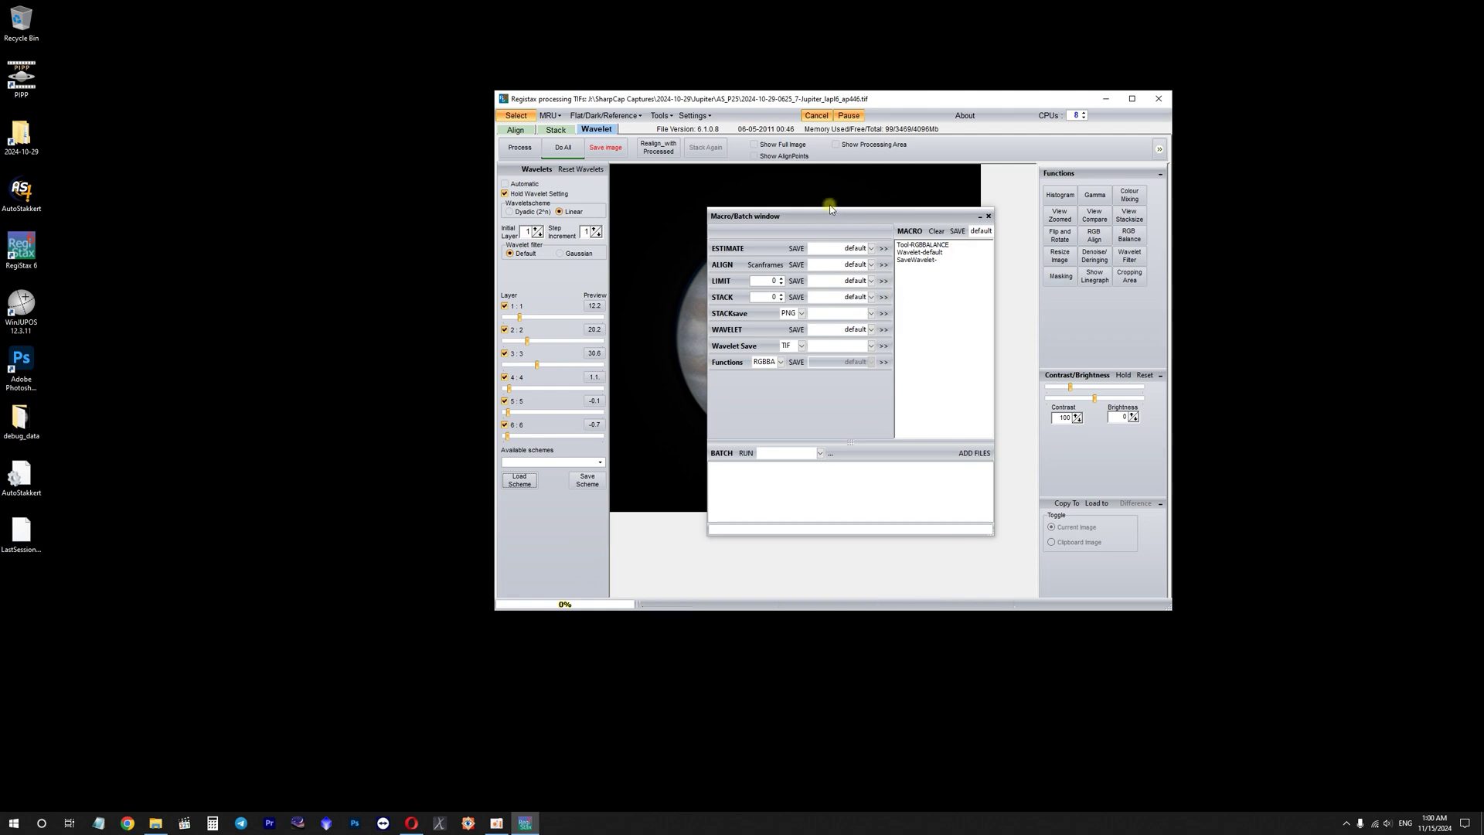
pyautogui.moveTo(833, 214); pyautogui.dragTo(805, 207)
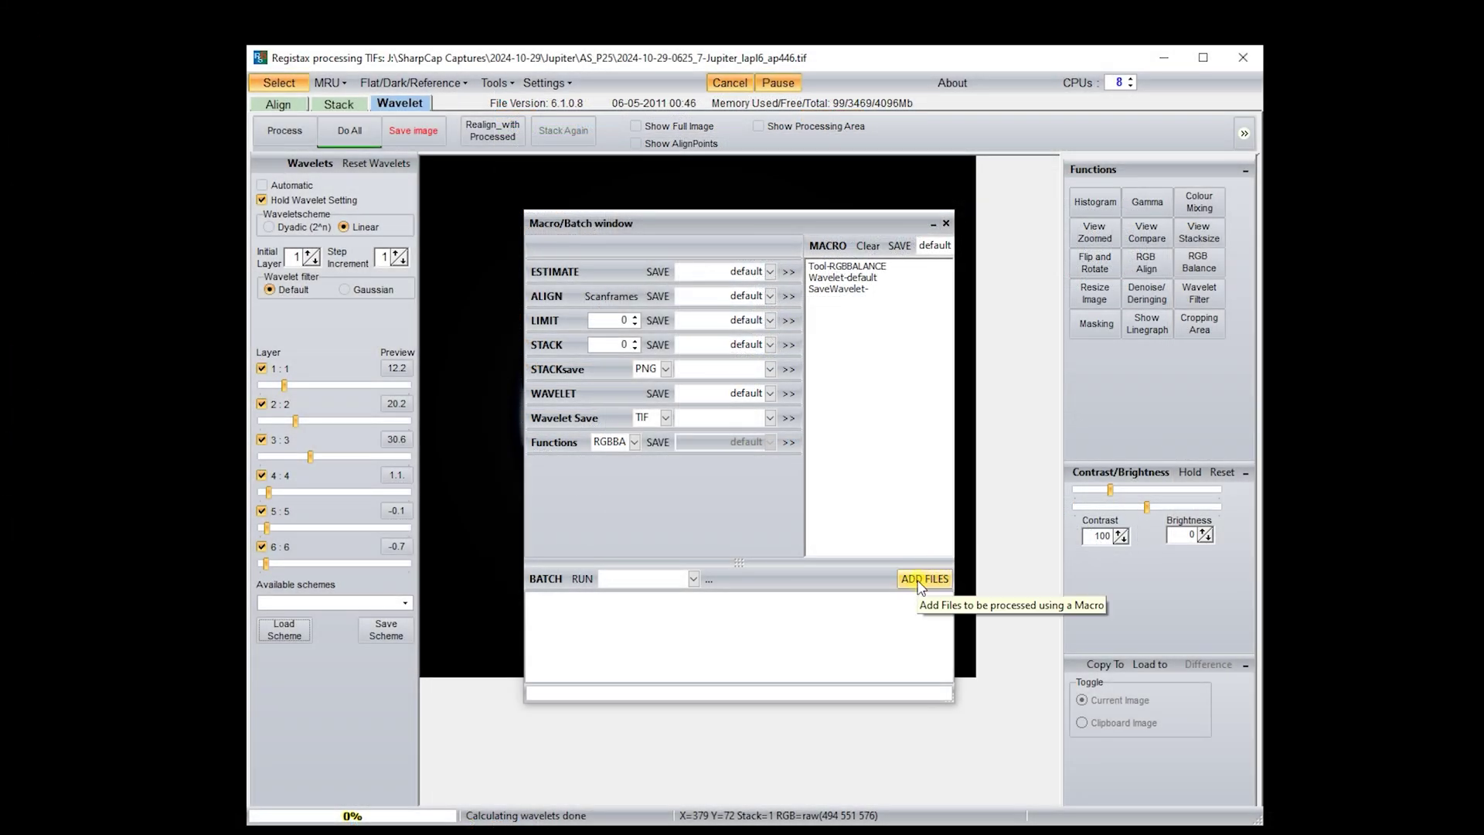
# - Start adding files to the batch and browse from the desktop's 2024-10-29 shortcut through Jupiter to Registax6_ver_1
pyautogui.click(920, 581)
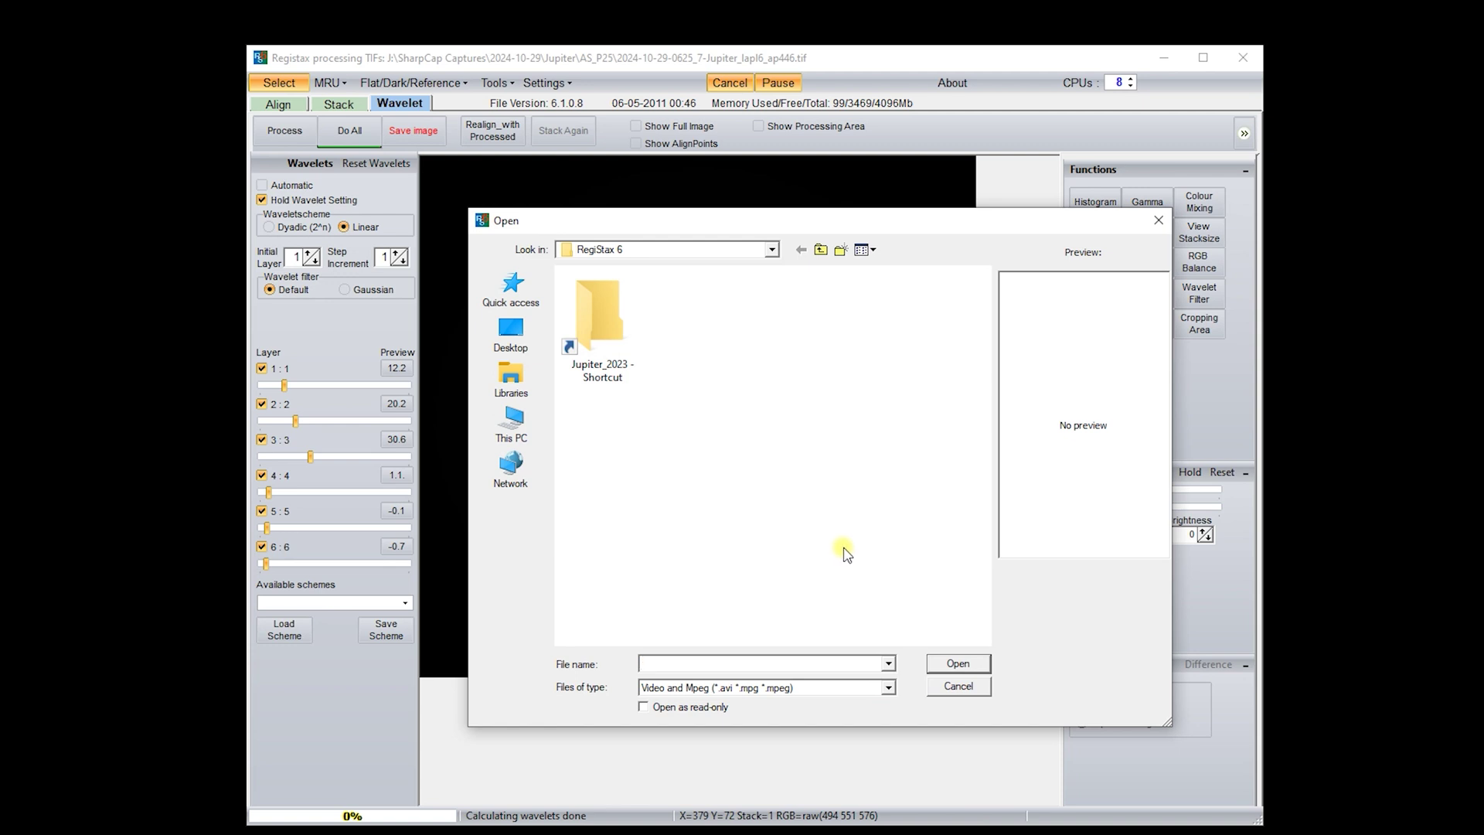
pyautogui.click(506, 342)
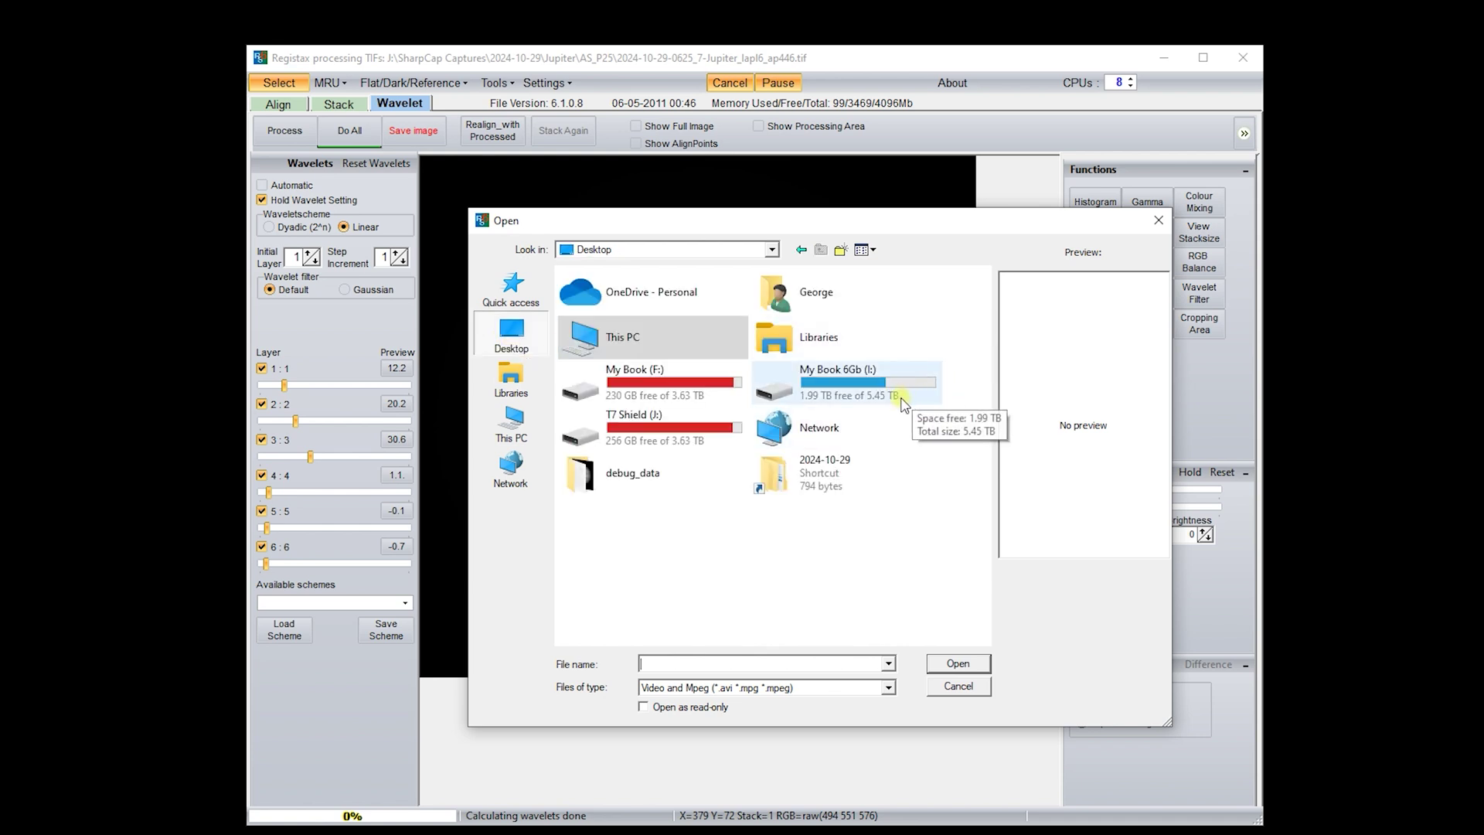
pyautogui.doubleClick(818, 478)
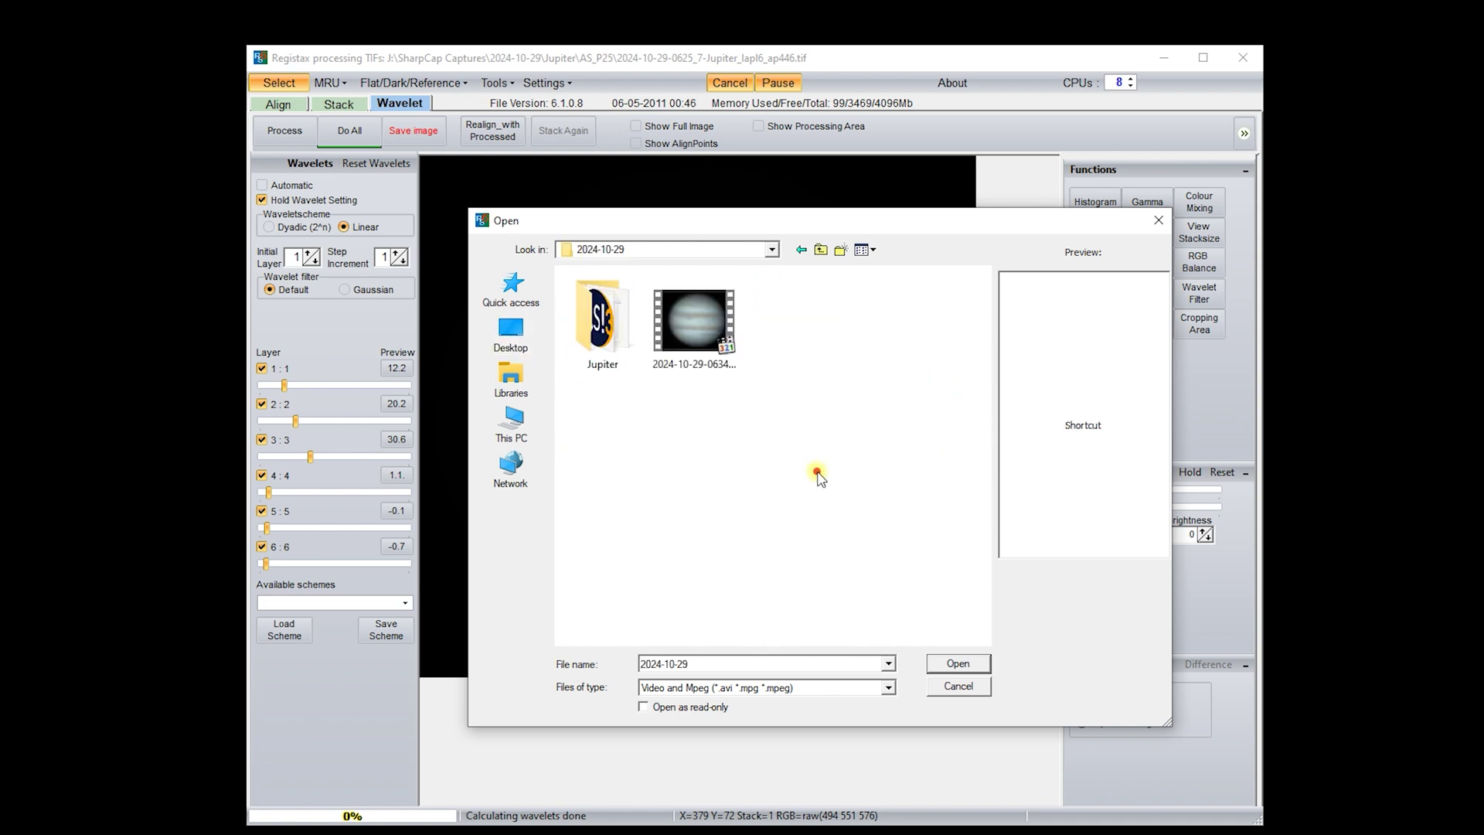
pyautogui.doubleClick(596, 334)
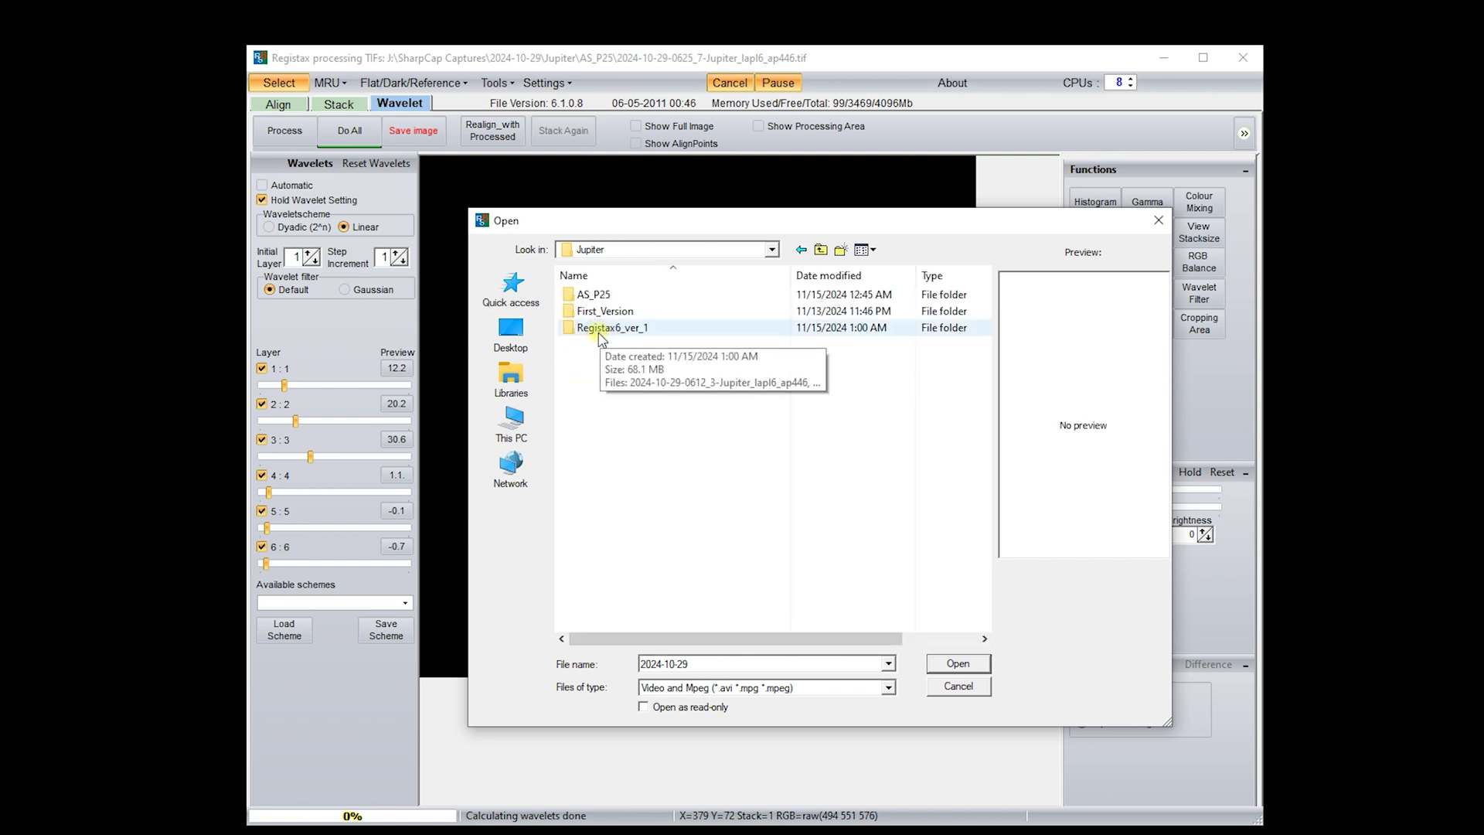
pyautogui.doubleClick(600, 332)
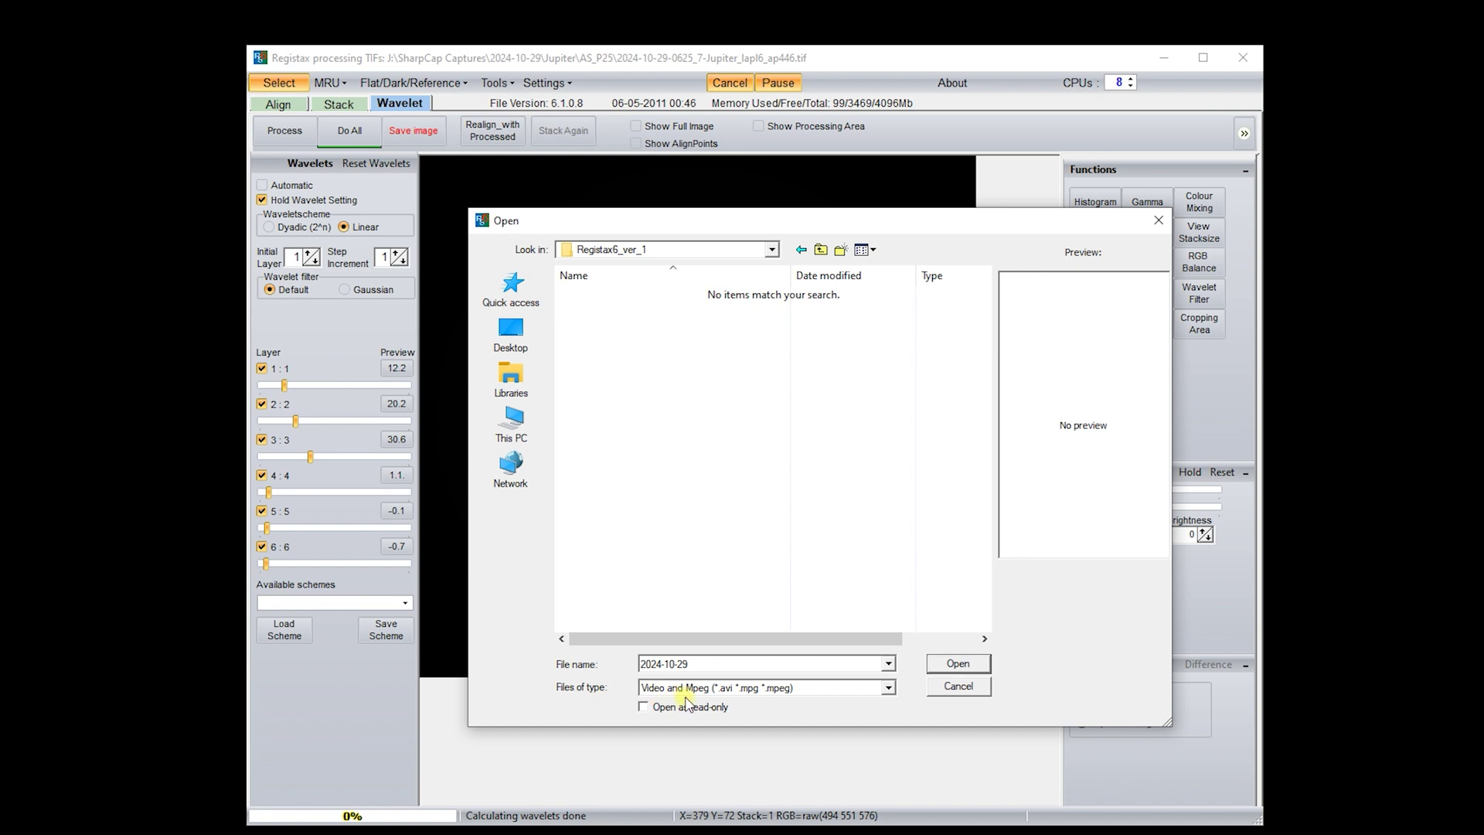
# - List every file type in the Registax6_ver_1 folder by filtering the file name with the * wildcard
pyautogui.click(723, 689)
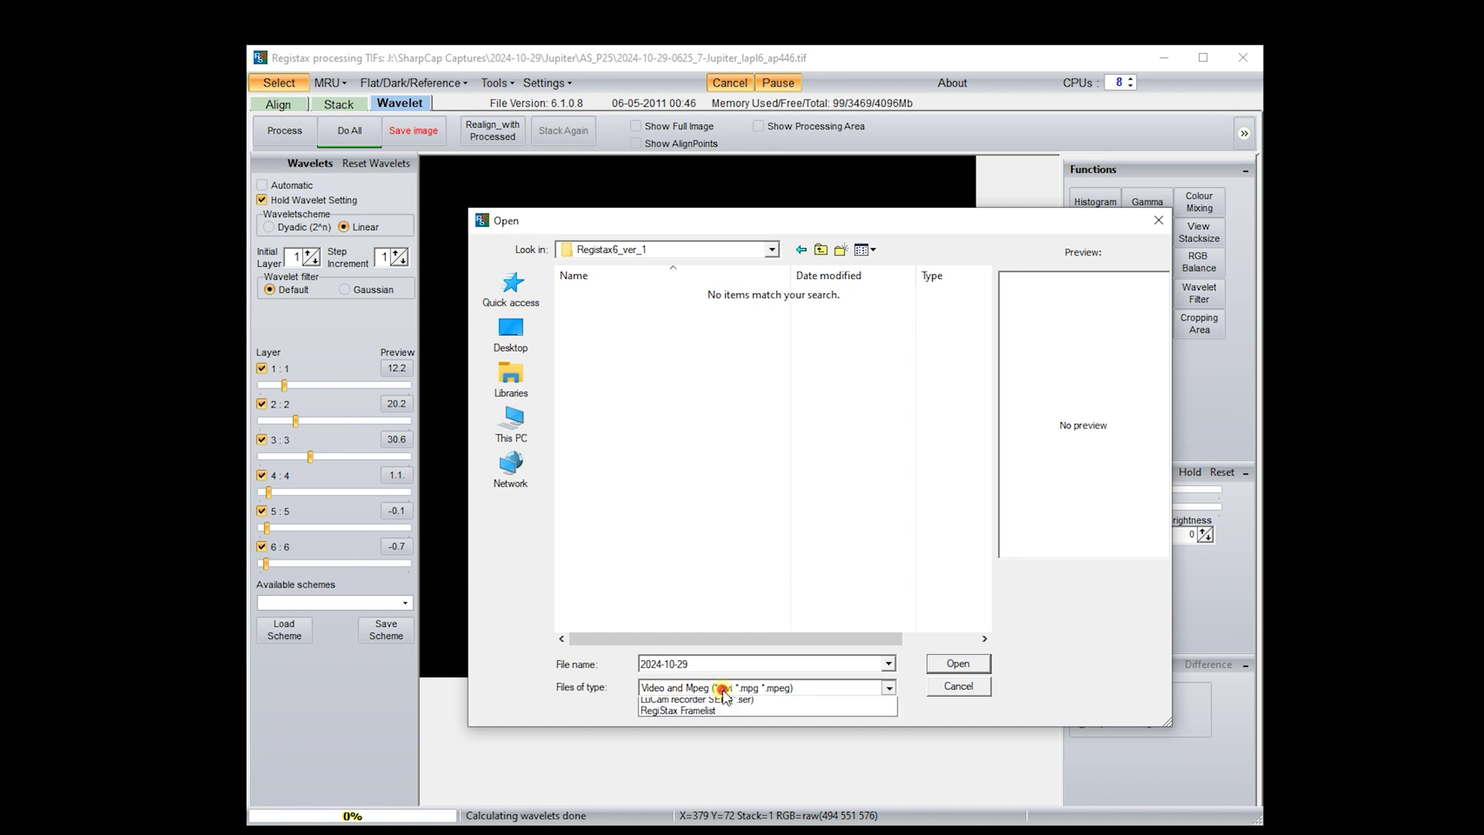
pyautogui.click(802, 688)
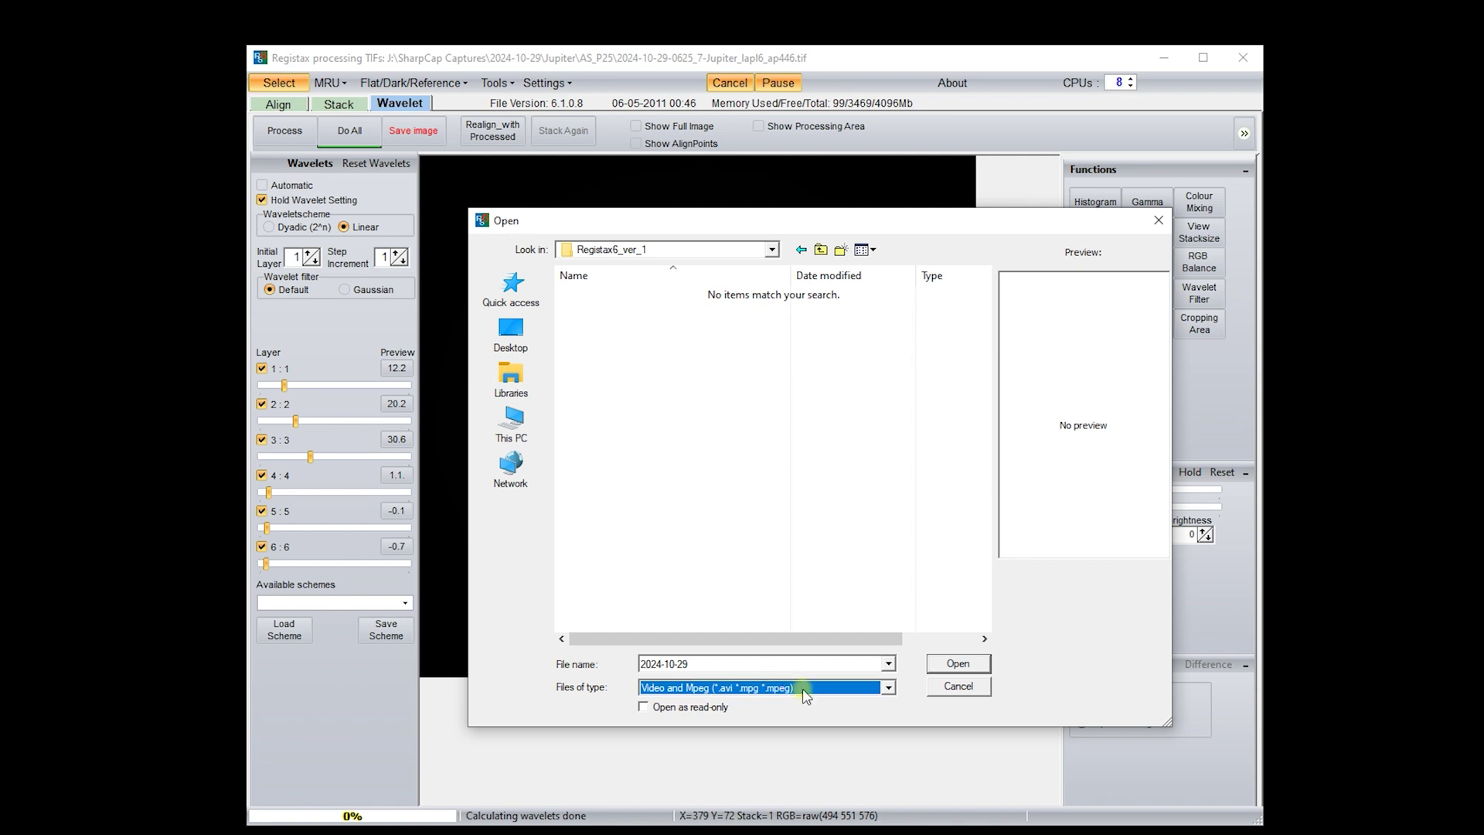
pyautogui.click(783, 664)
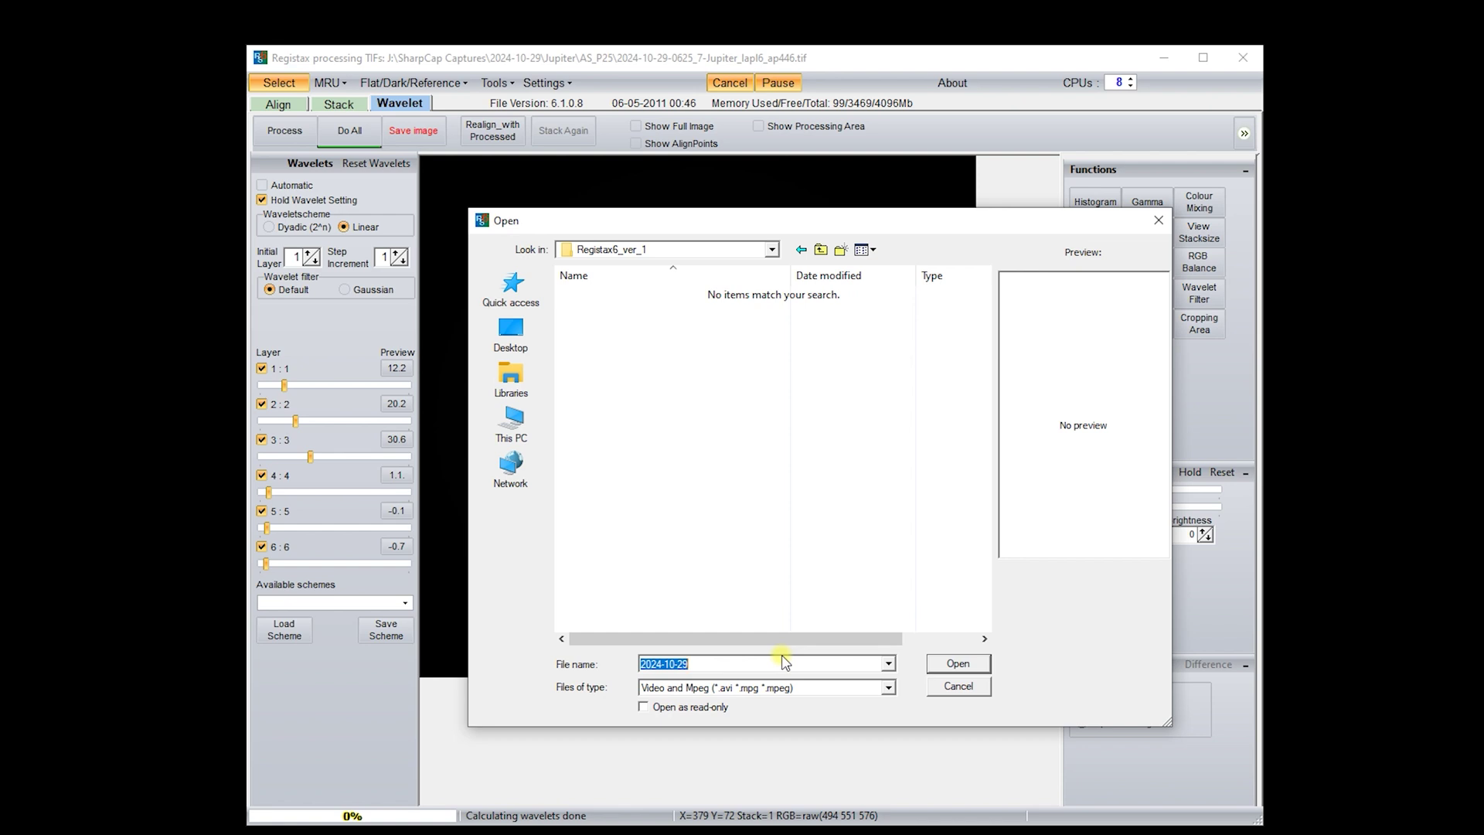
pyautogui.write('*')
pyautogui.press('Return')
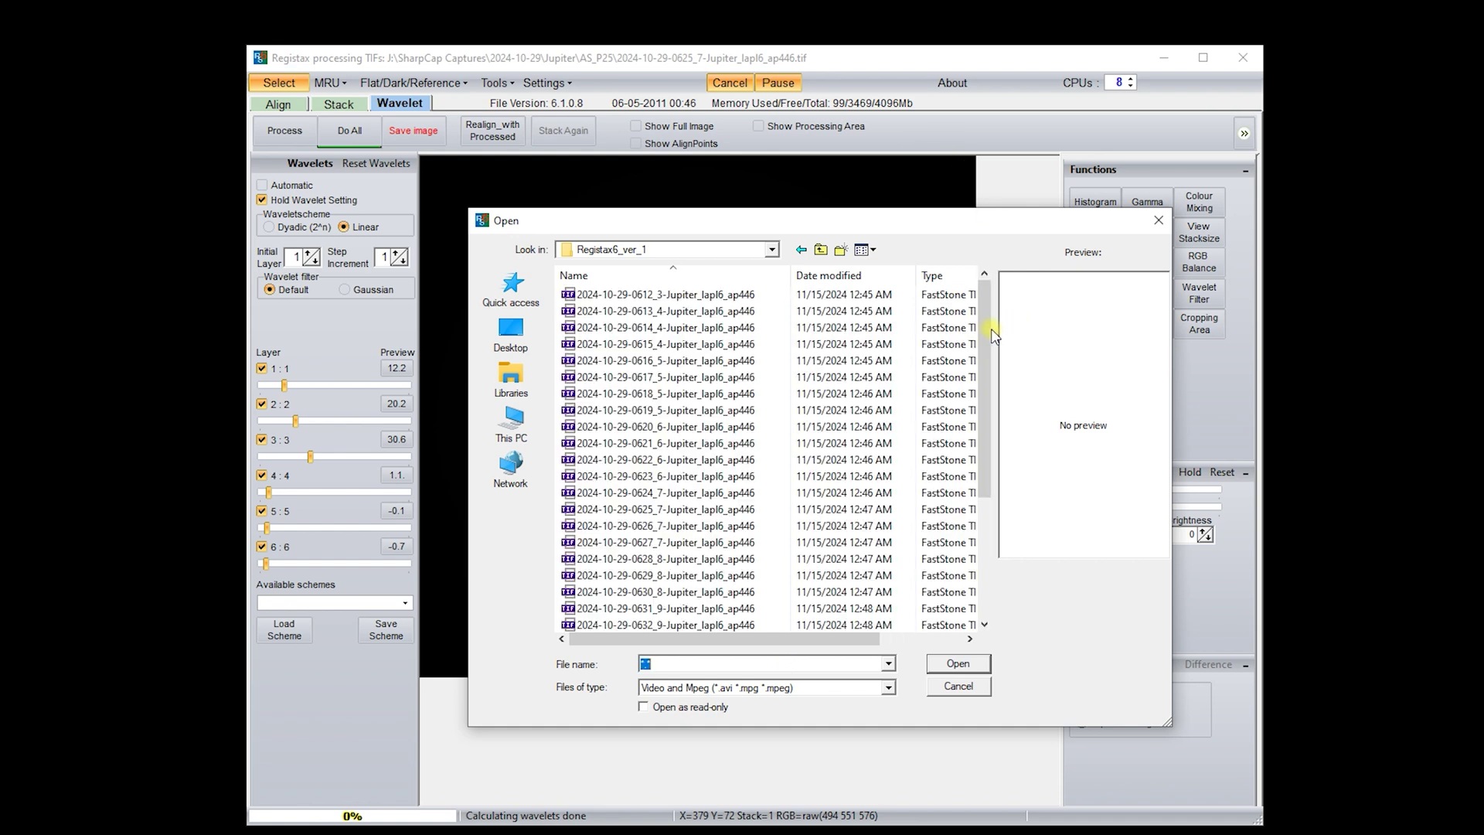
# - Select all the Jupiter TIF files in Registax6_ver_1 and add them to the batch
pyautogui.scroll(-4, 981, 345)
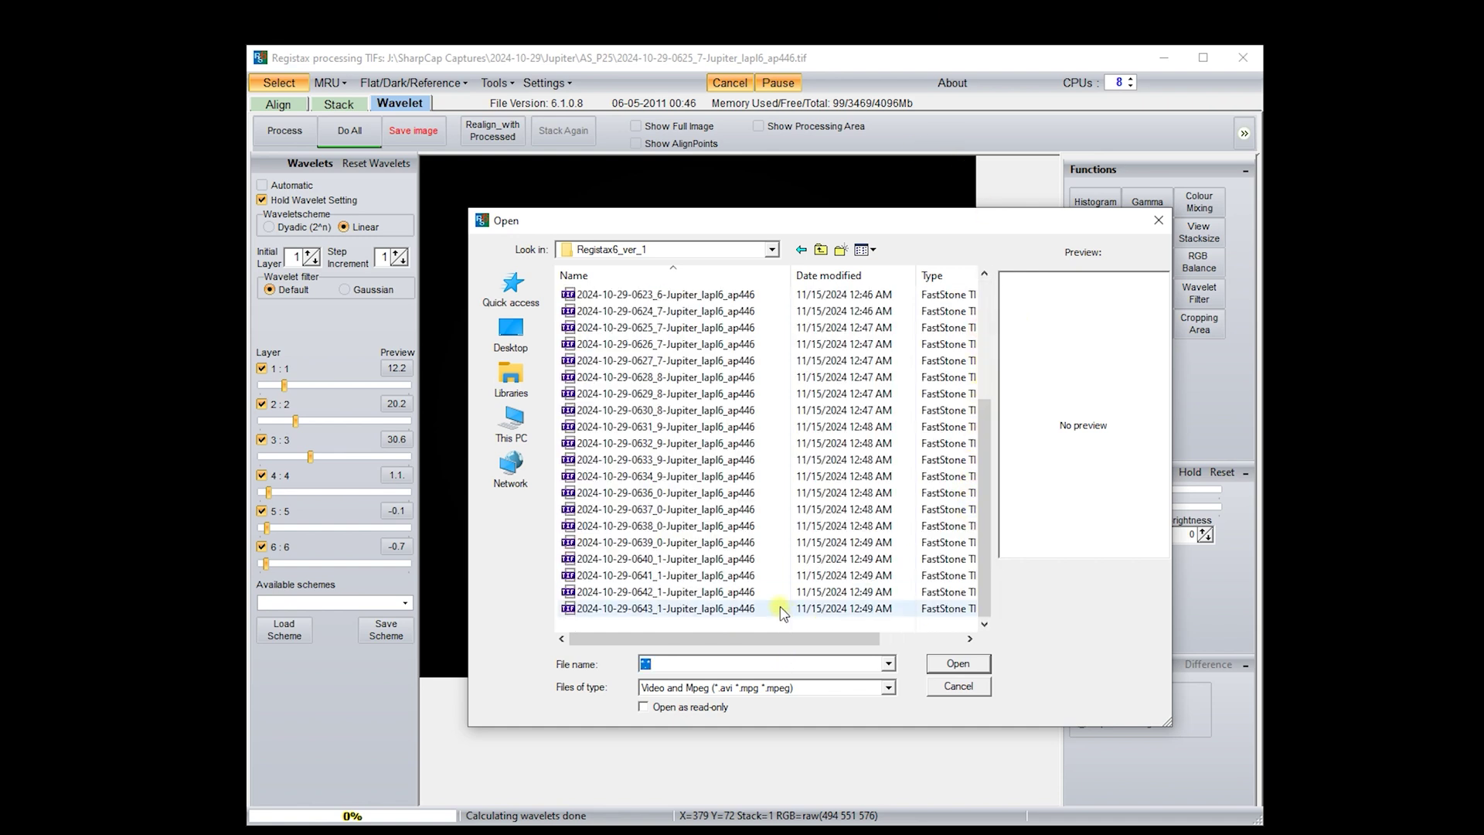
pyautogui.scroll(4, 742, 464)
pyautogui.click(705, 346)
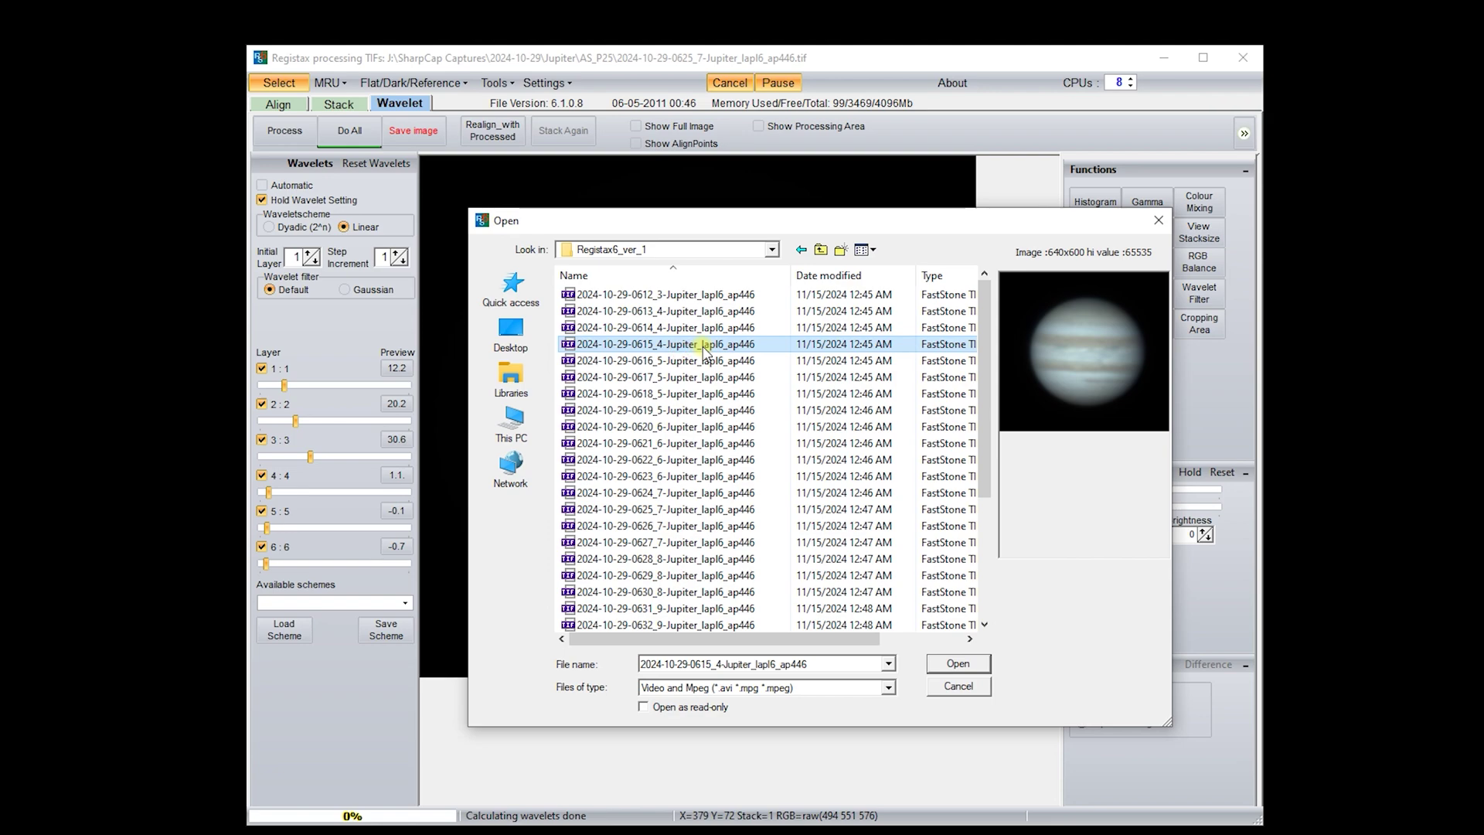
pyautogui.hotkey('ctrl', 'a')
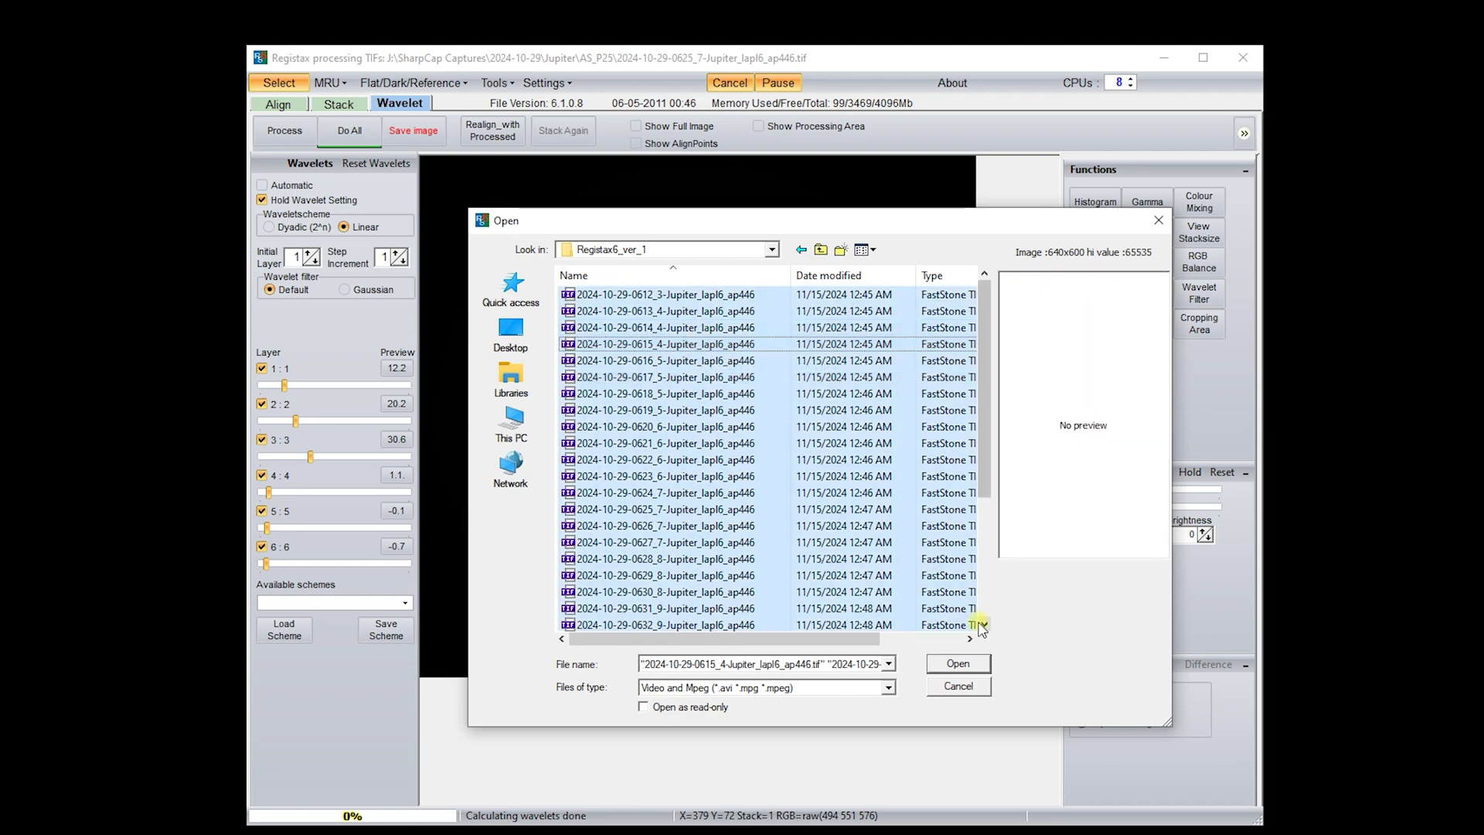
pyautogui.click(958, 664)
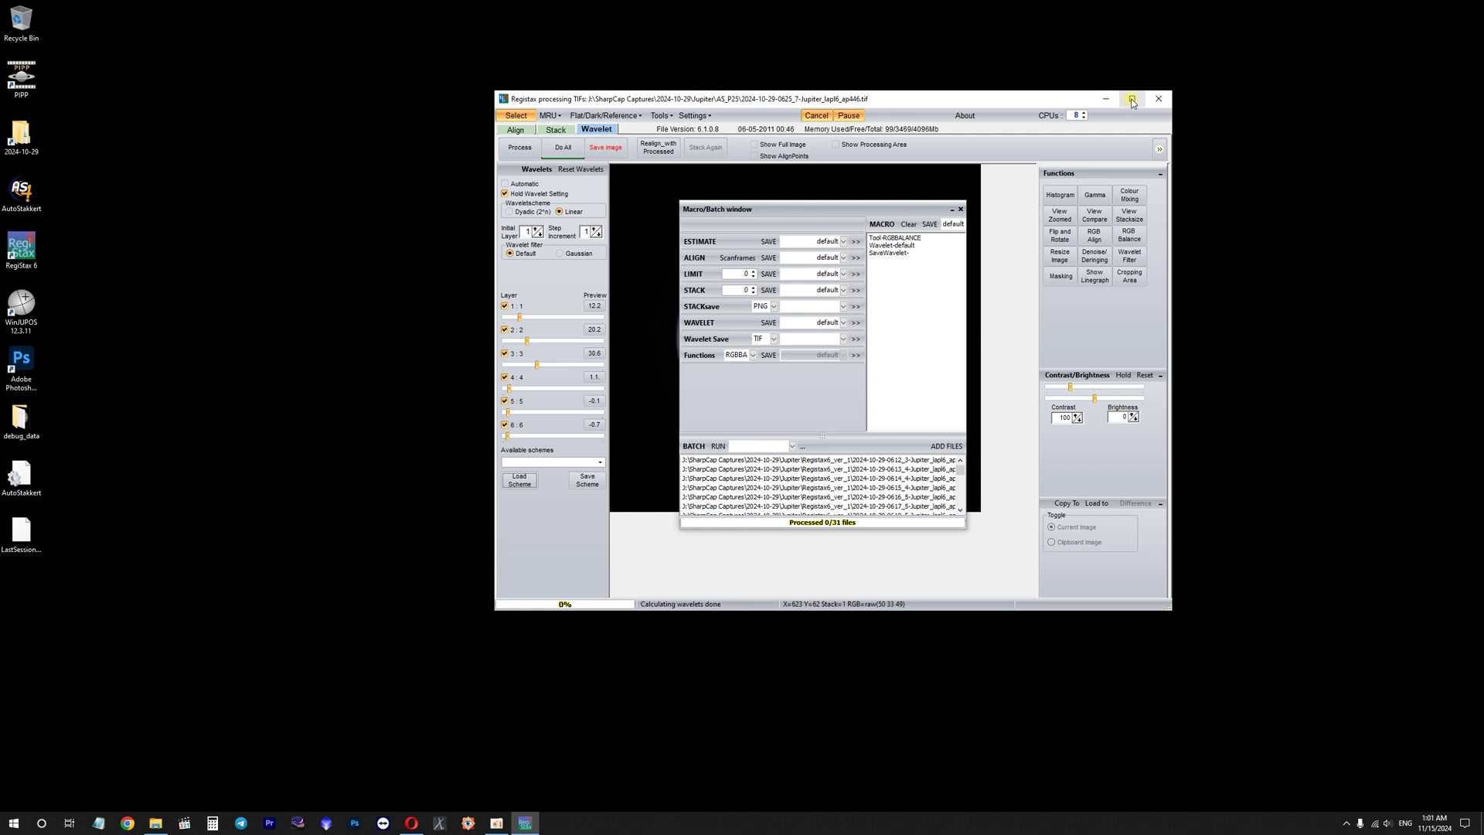
# - Run the RGB balance, wavelet and TIF-save macro on the batch, keeping the Macro/Batch window clear of the image
pyautogui.click(1131, 101)
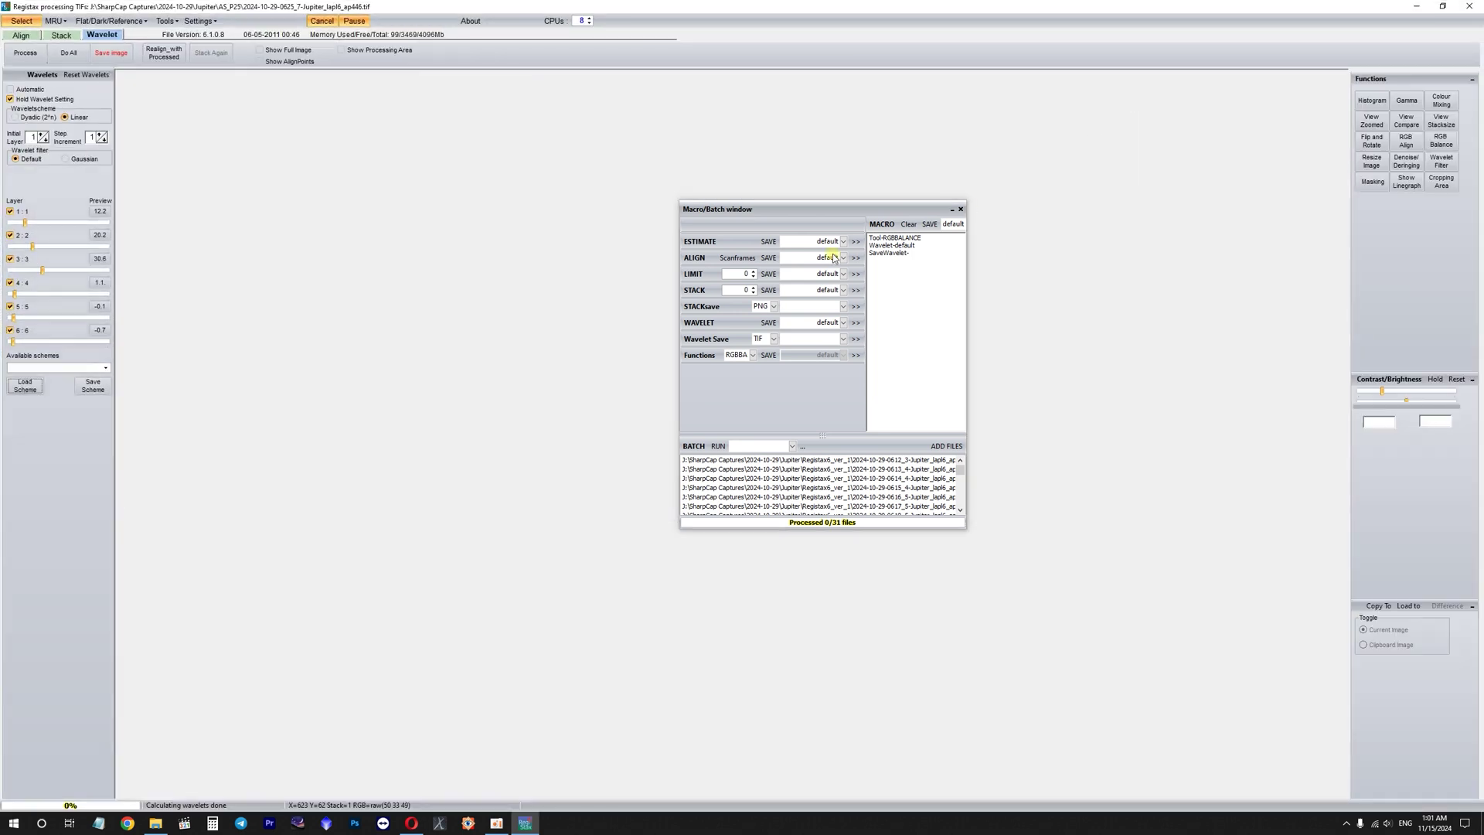
pyautogui.moveTo(797, 207); pyautogui.dragTo(633, 93)
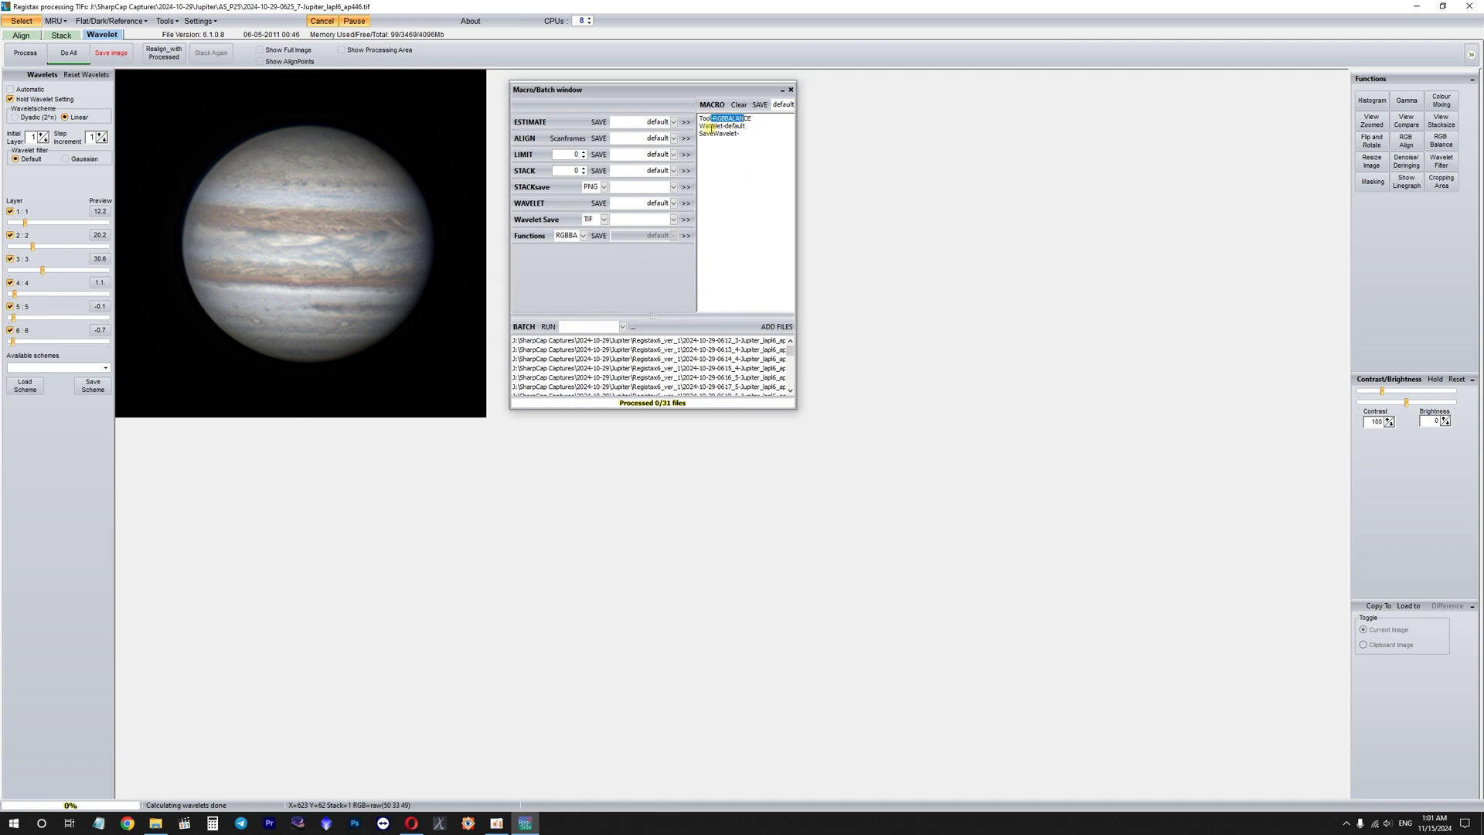
pyautogui.moveTo(708, 126); pyautogui.dragTo(744, 125)
pyautogui.click(711, 132)
pyautogui.click(548, 327)
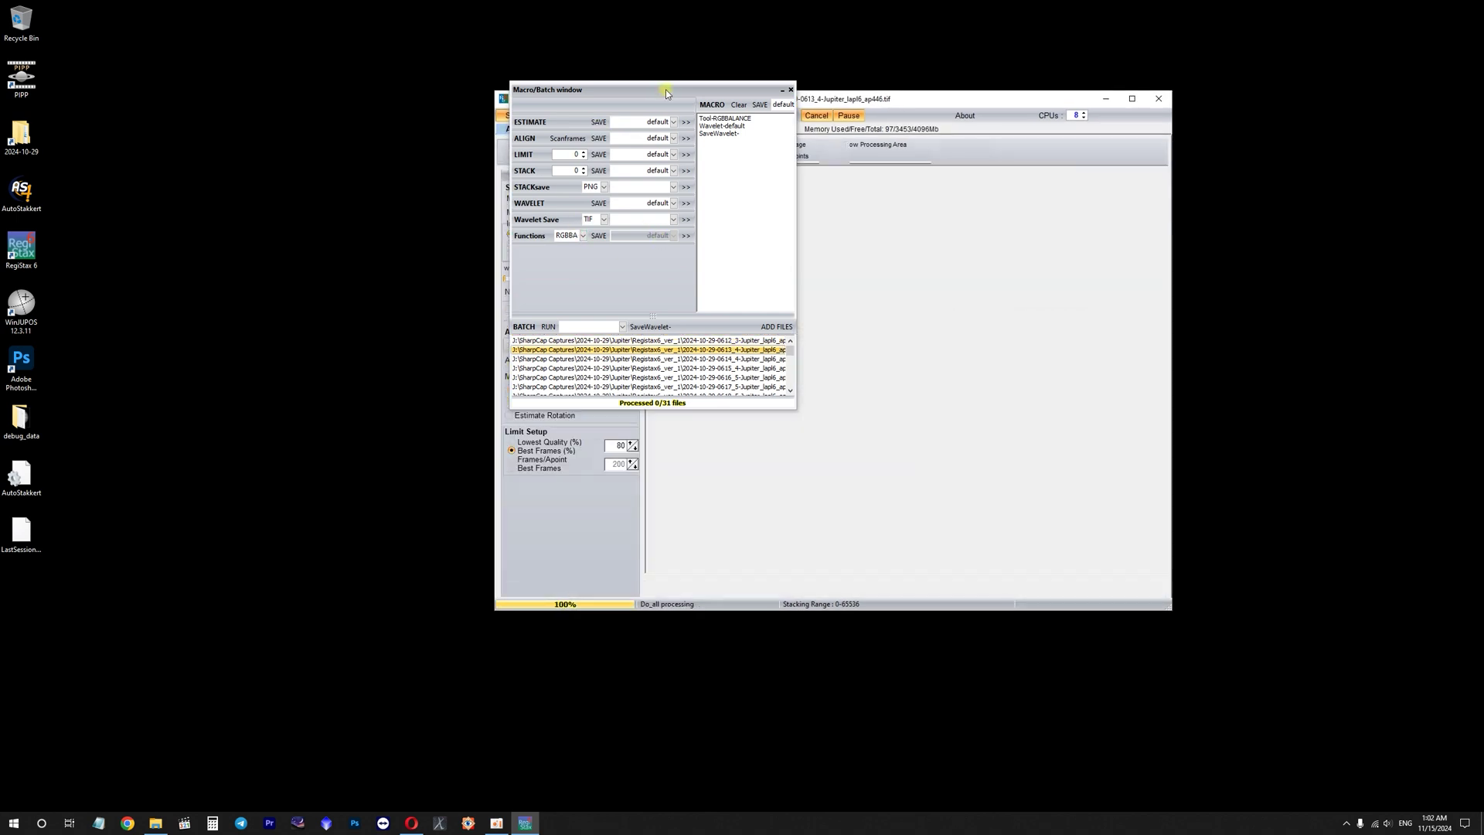
pyautogui.moveTo(667, 93); pyautogui.dragTo(362, 179)
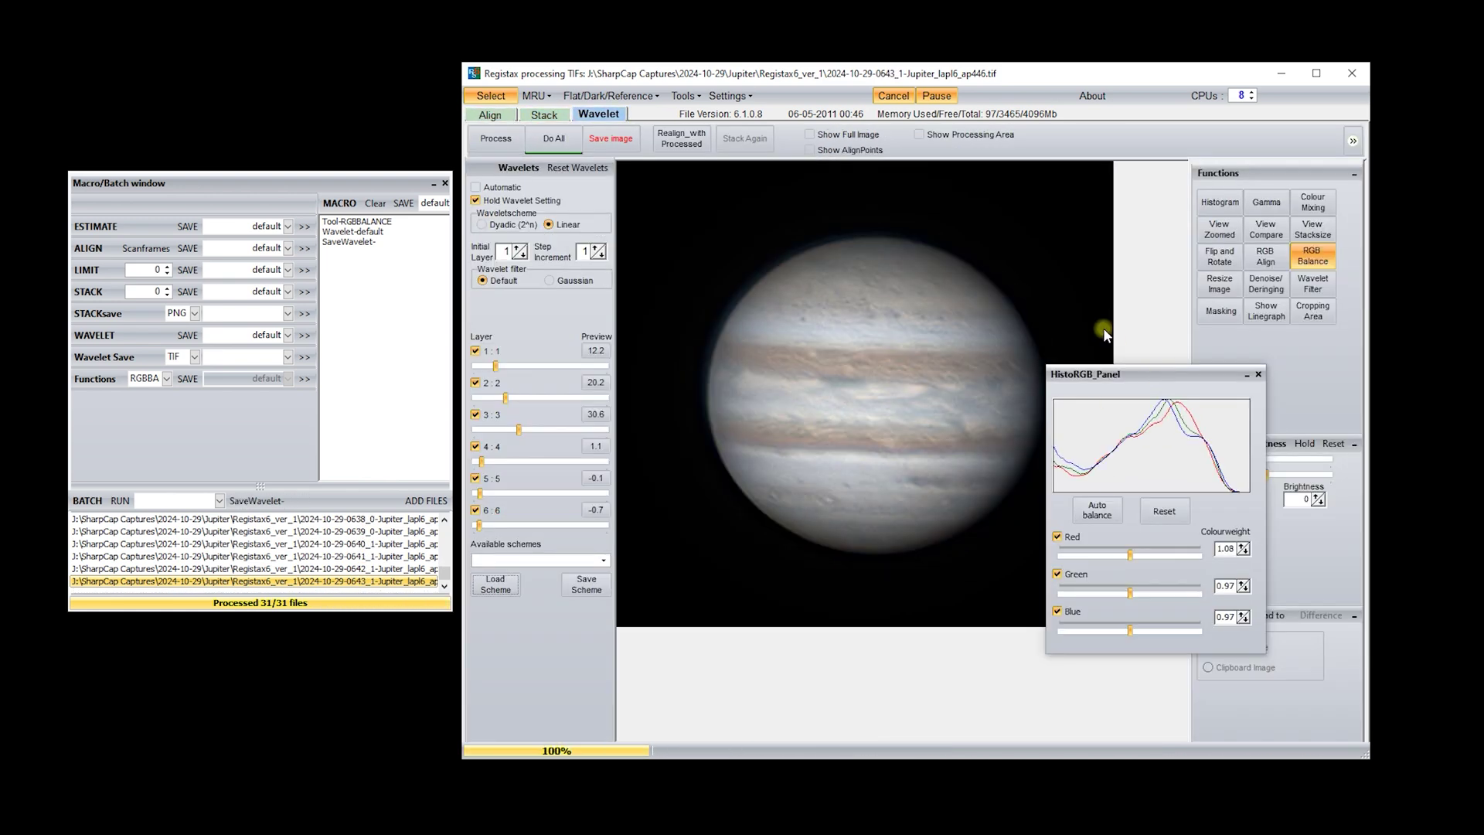
# - Close the RGB balance panel and RegiStax, and open the first sharpened TIF from the Registax6_ver_1 folder for inspection
pyautogui.click(1259, 374)
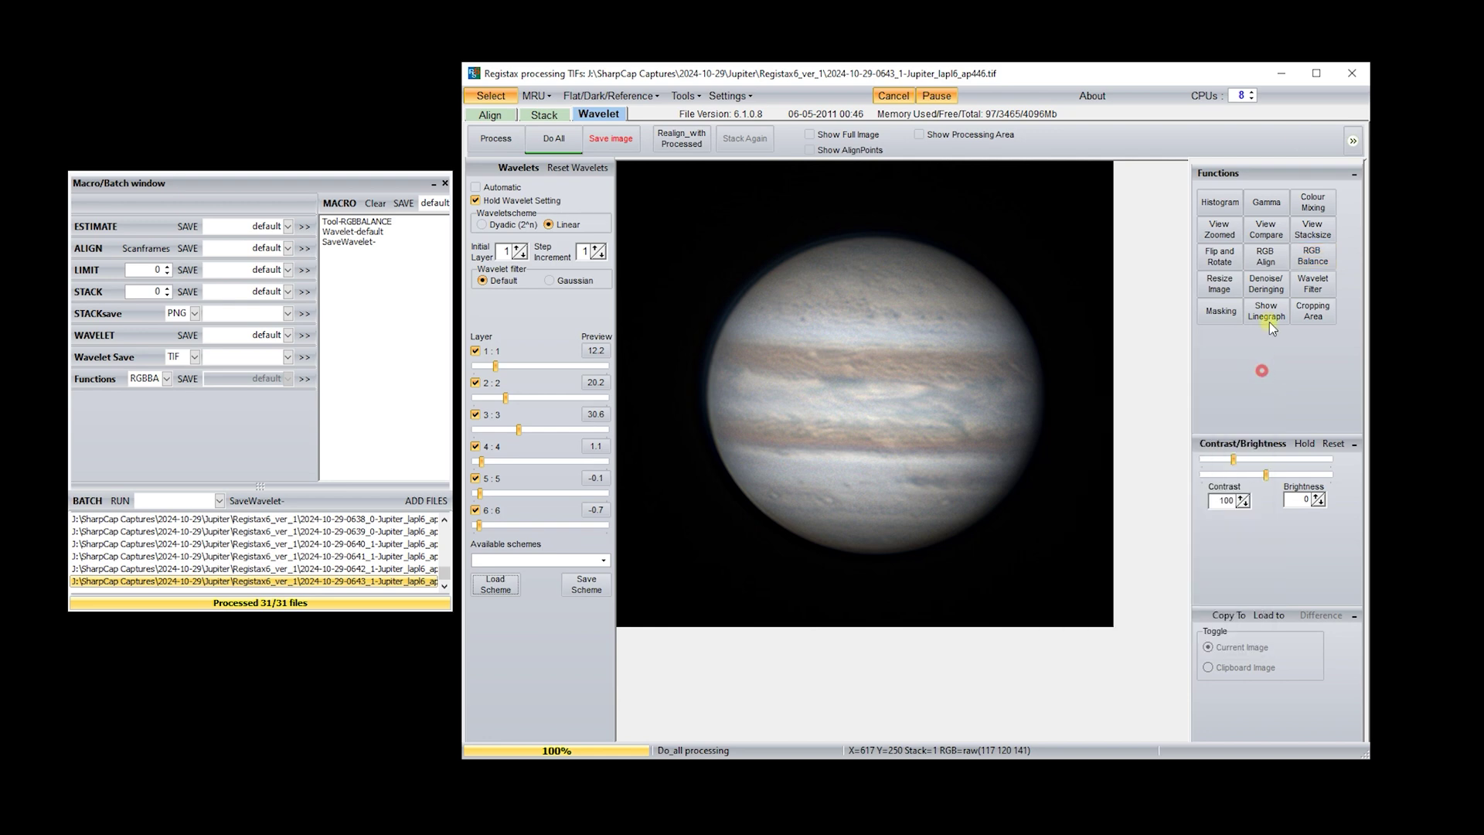
pyautogui.click(1349, 74)
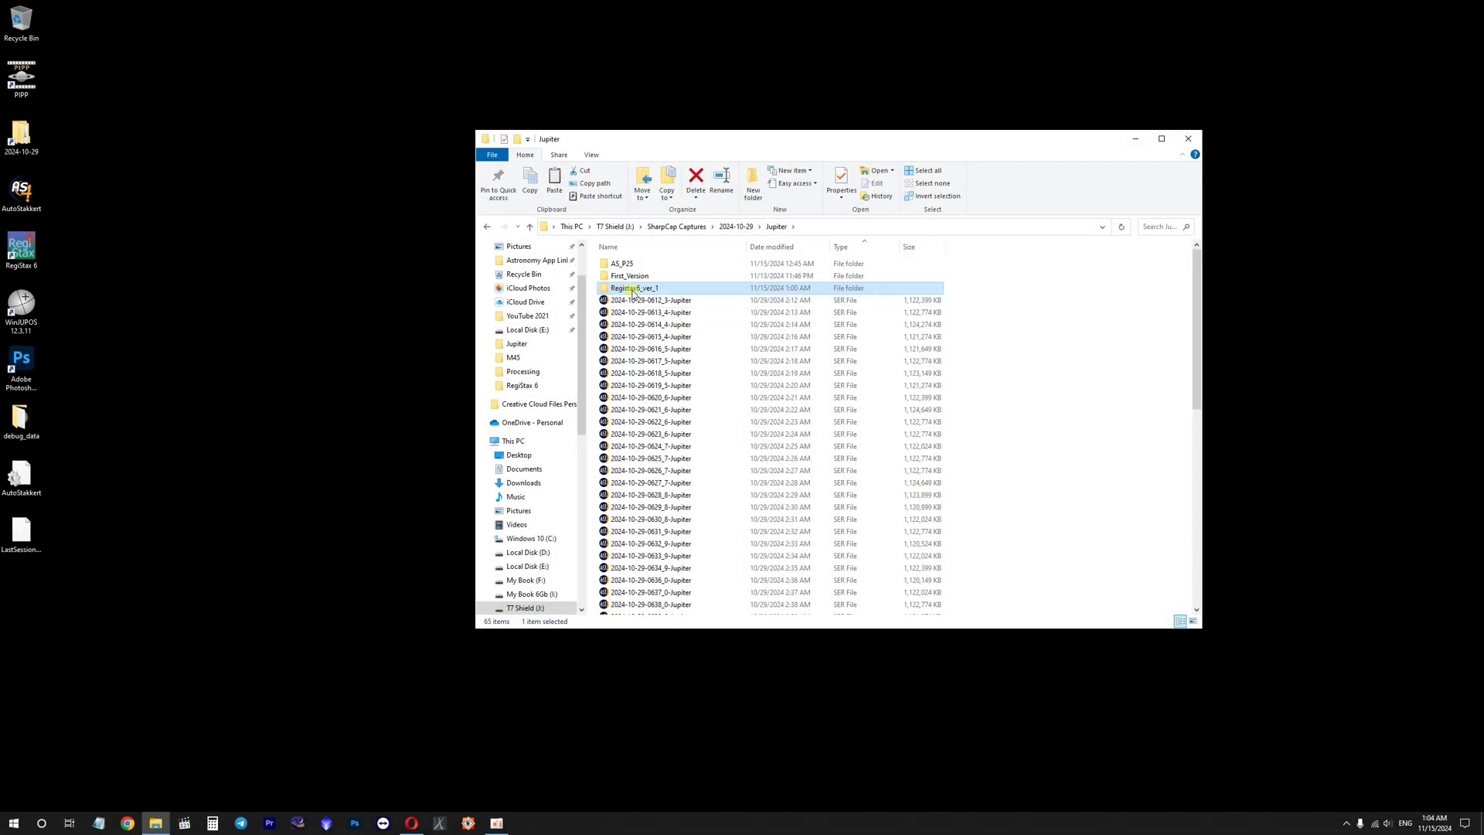
pyautogui.doubleClick(632, 289)
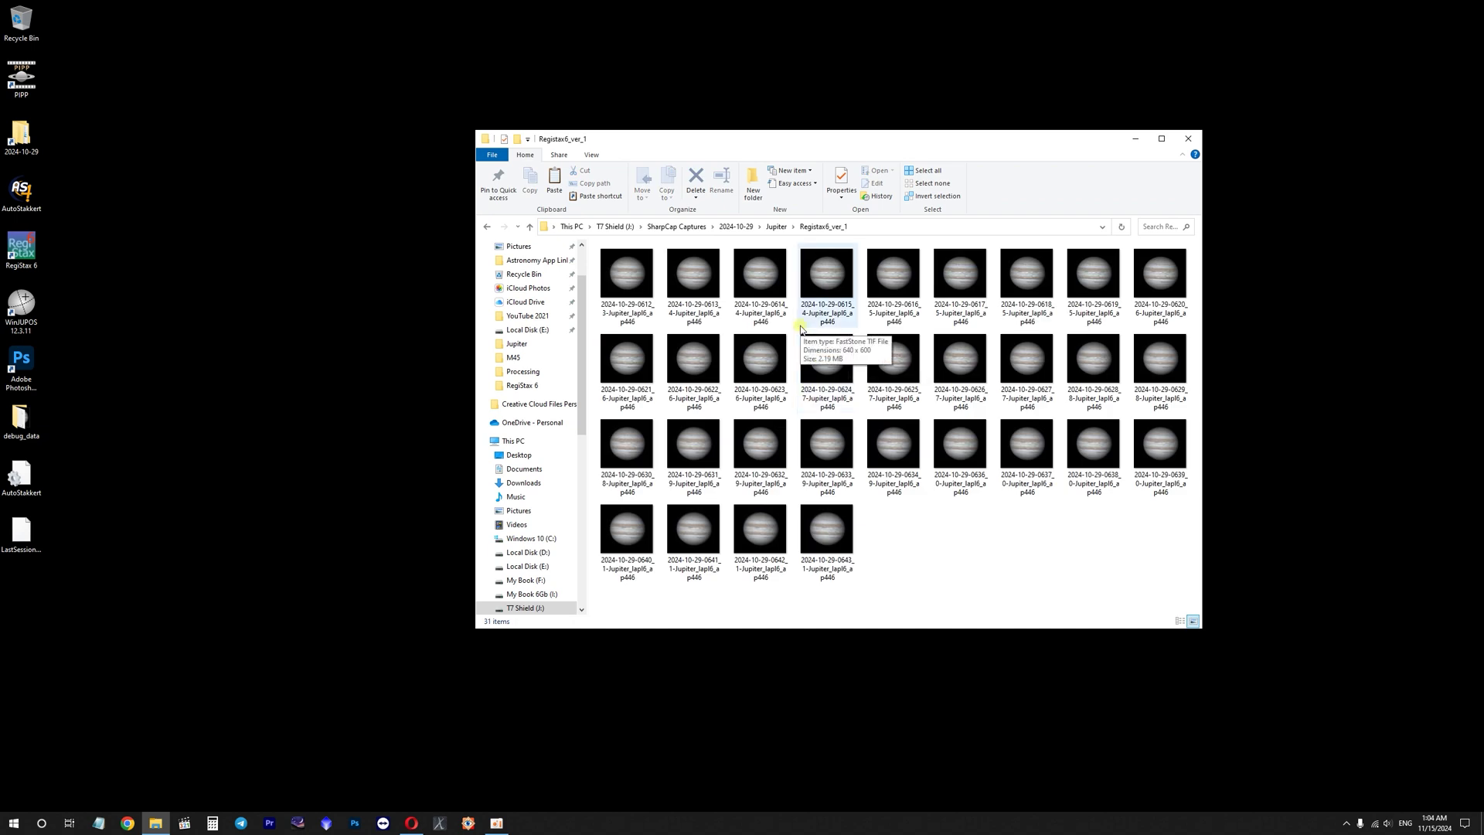
pyautogui.doubleClick(648, 296)
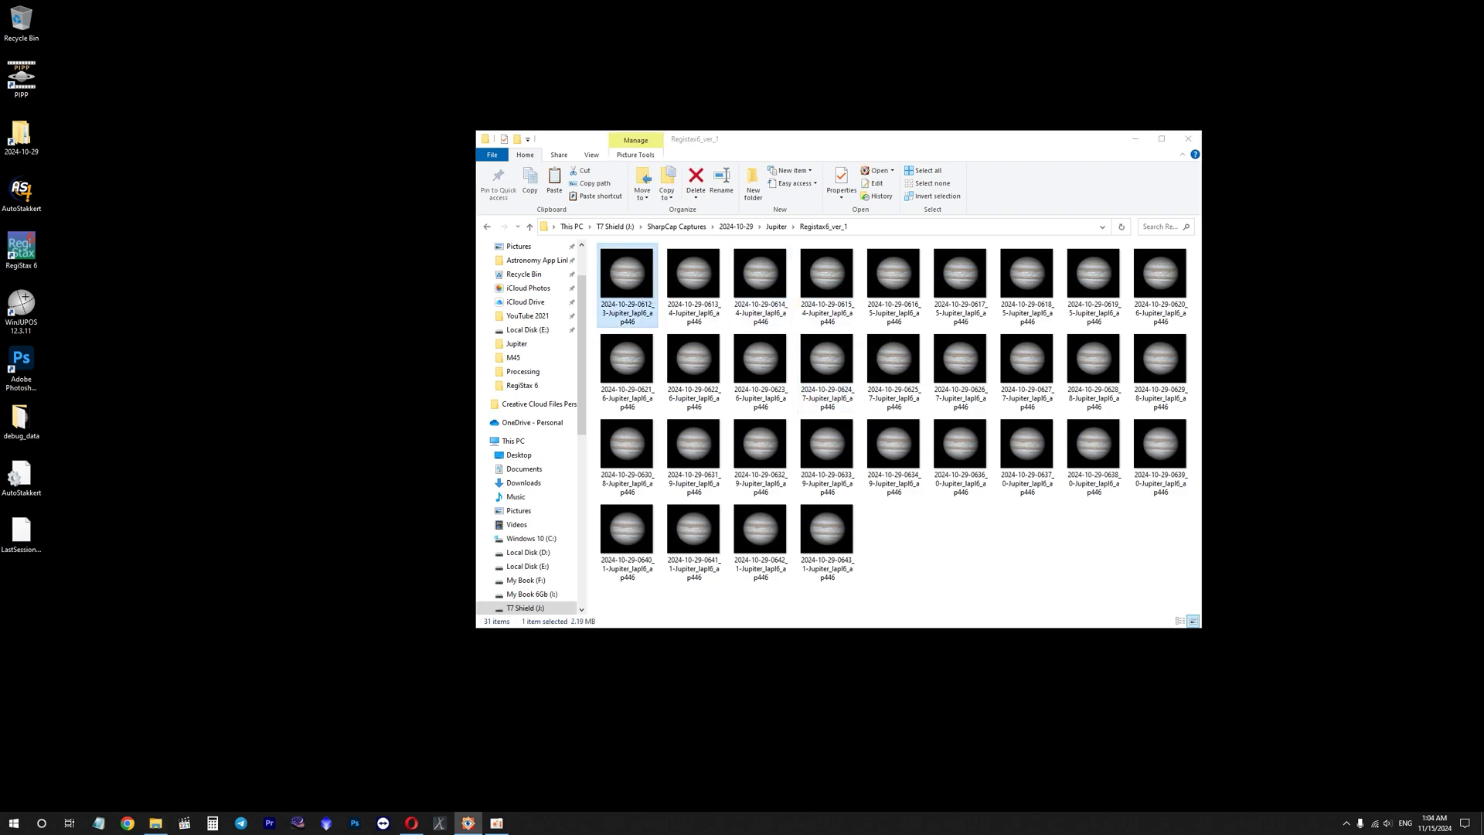
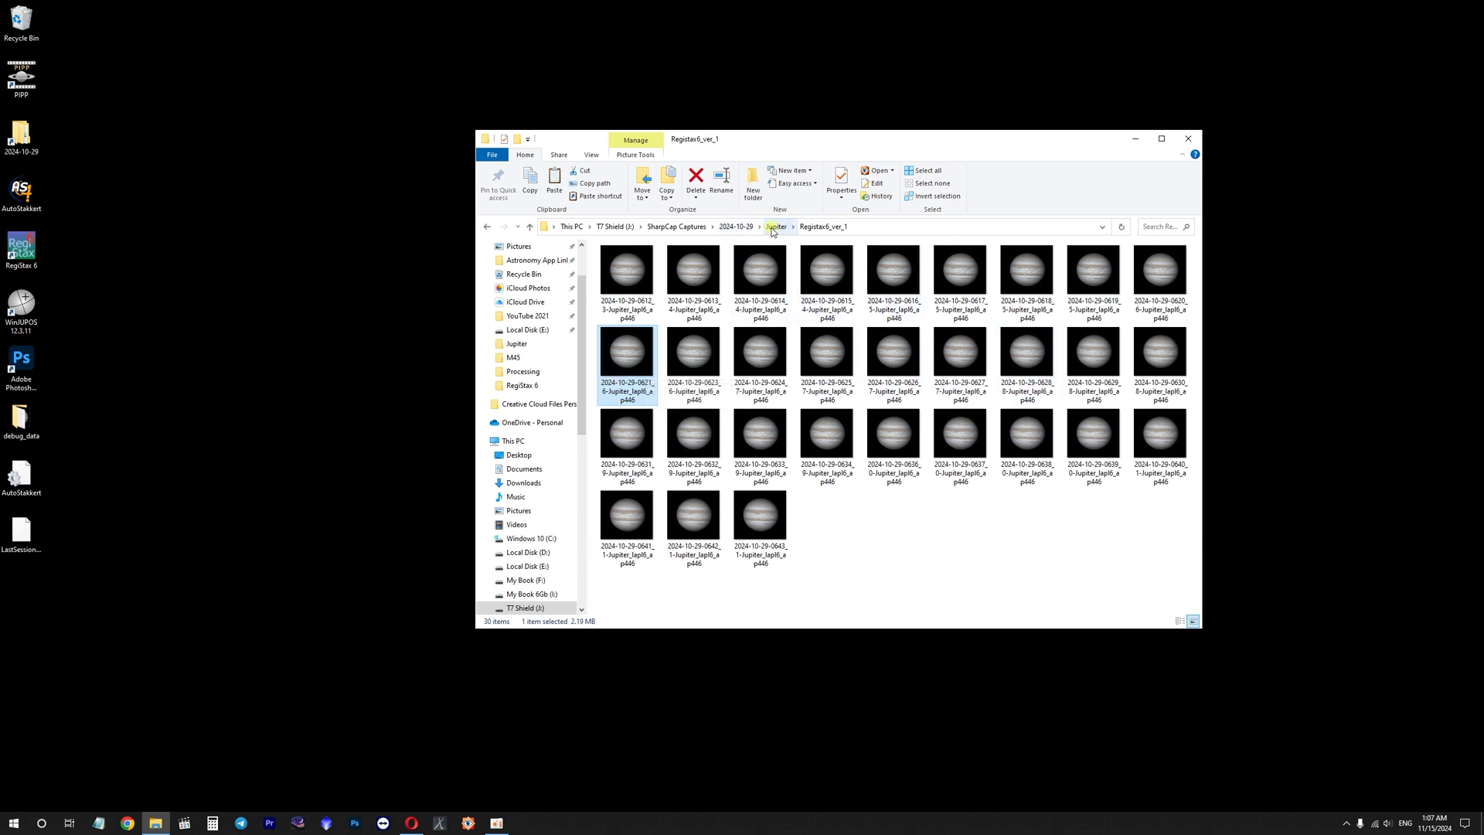
# - Open the AS_P25 folder inside Jupiter and select all of its stacked TIF files
pyautogui.click(775, 228)
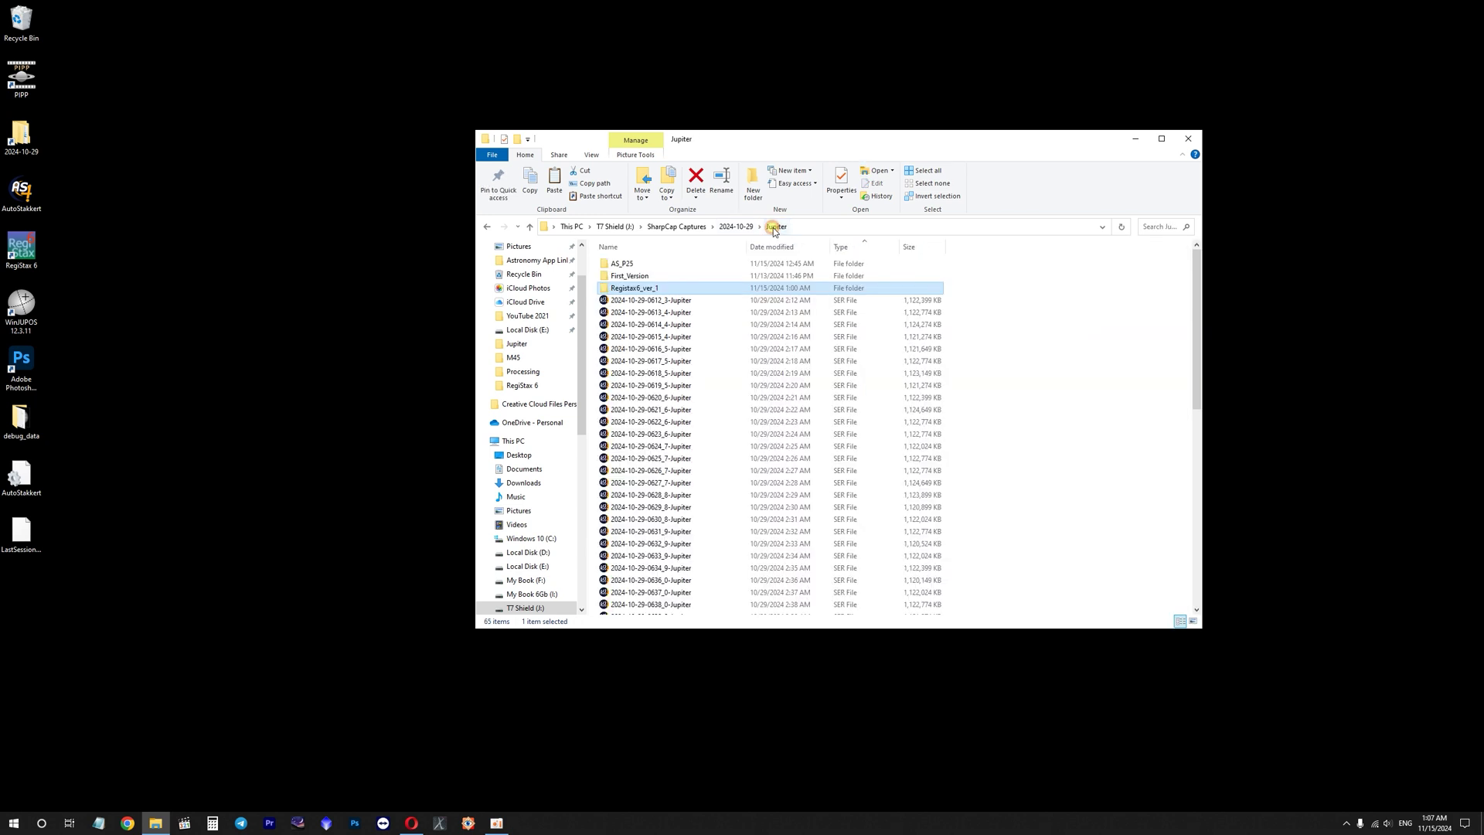
pyautogui.doubleClick(656, 264)
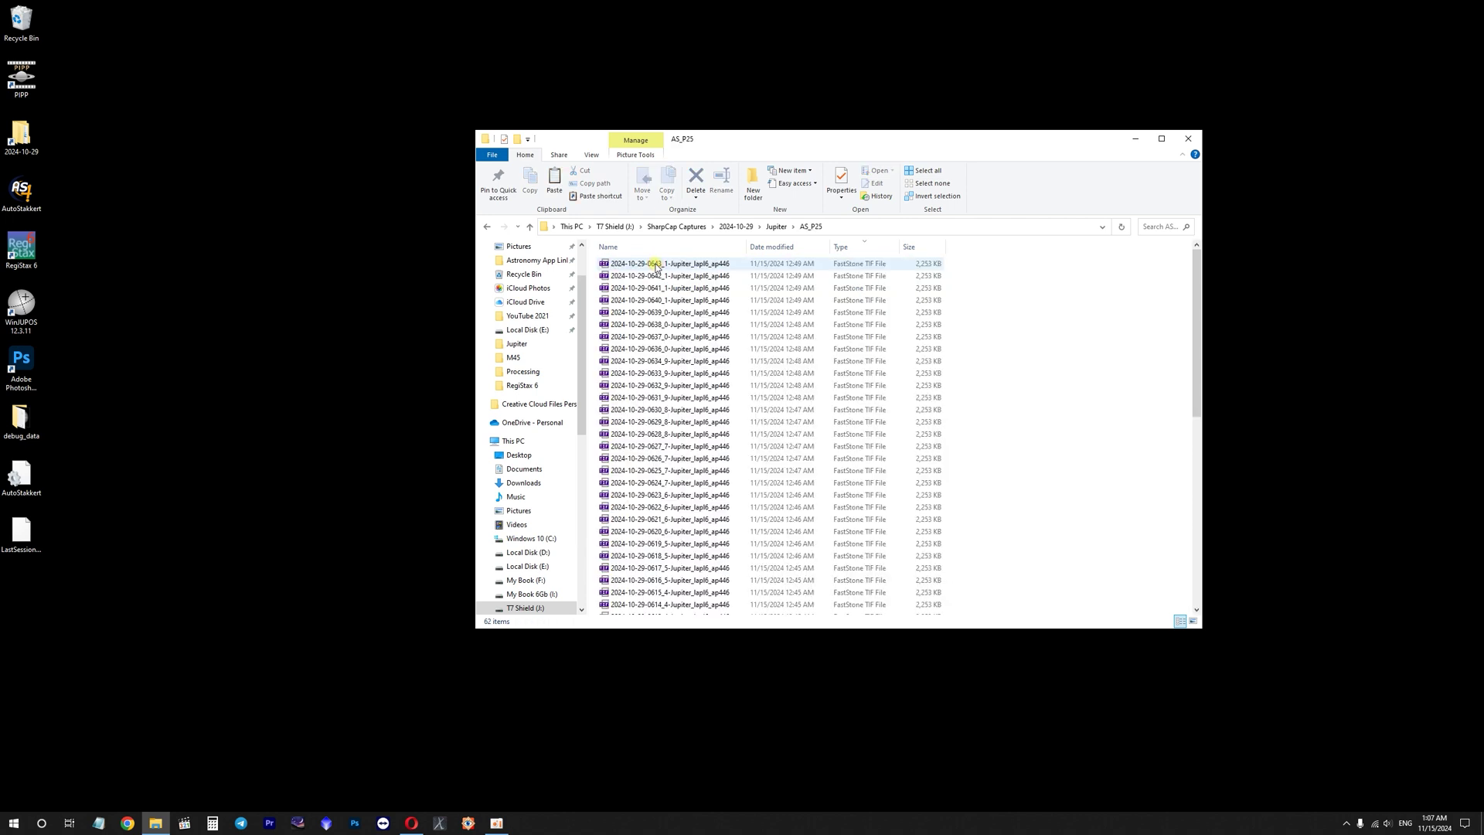
pyautogui.moveTo(814, 147); pyautogui.dragTo(1044, 42)
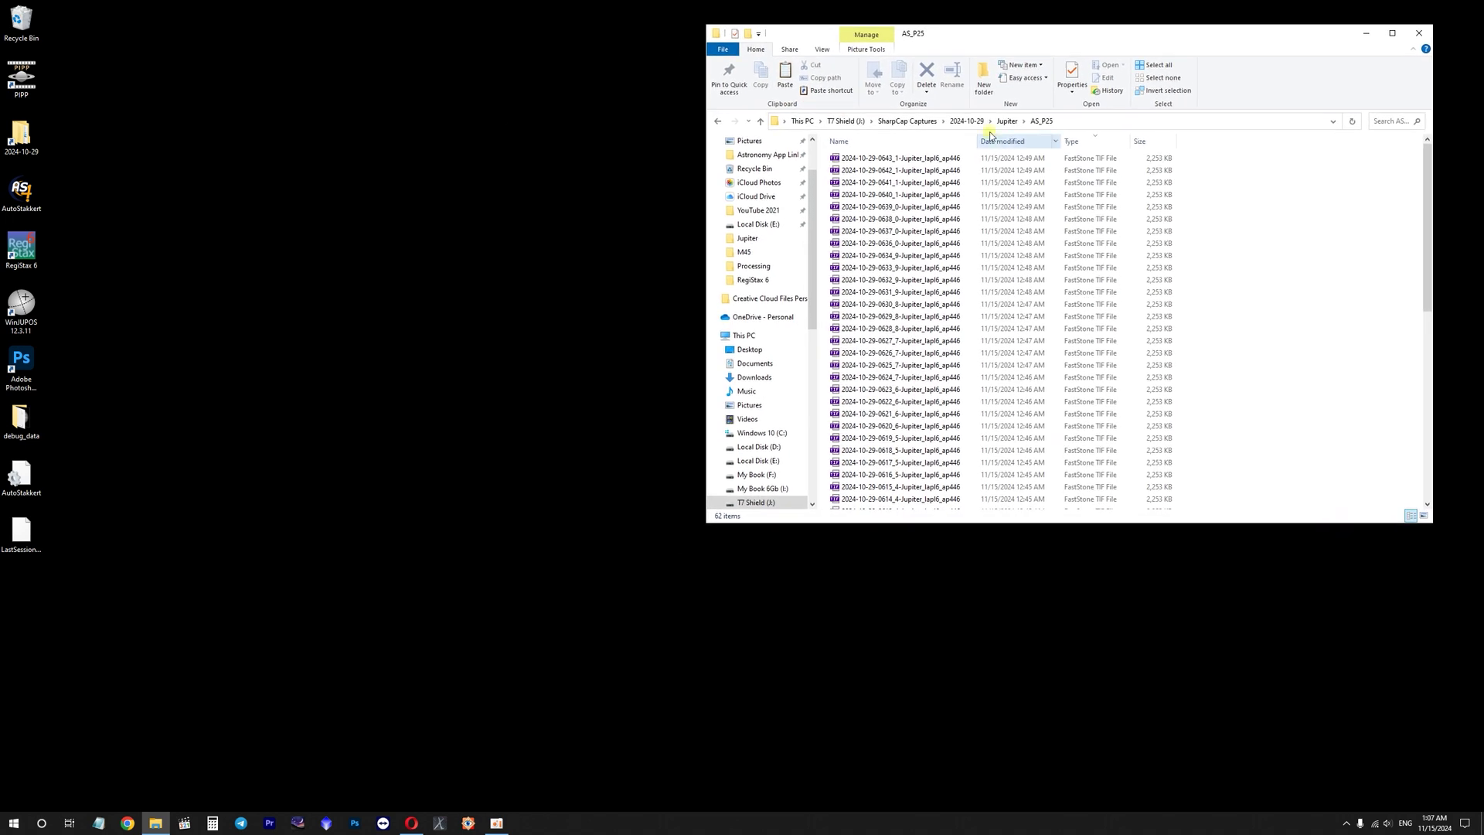
pyautogui.click(938, 159)
pyautogui.scroll(-3, 912, 293)
pyautogui.keyDown('shift'); pyautogui.click(881, 416); pyautogui.keyUp('shift')
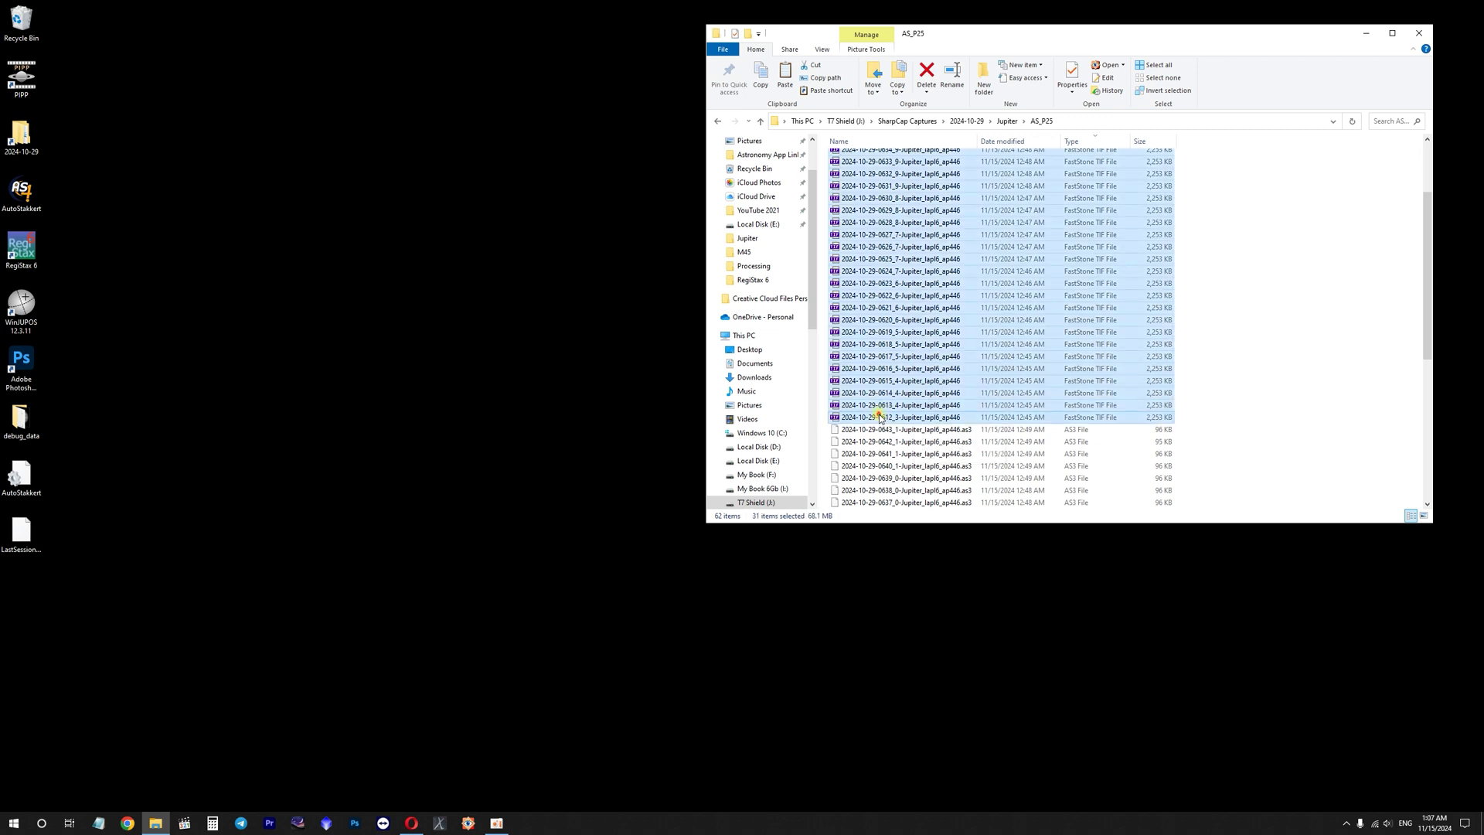
pyautogui.doubleClick(21, 249)
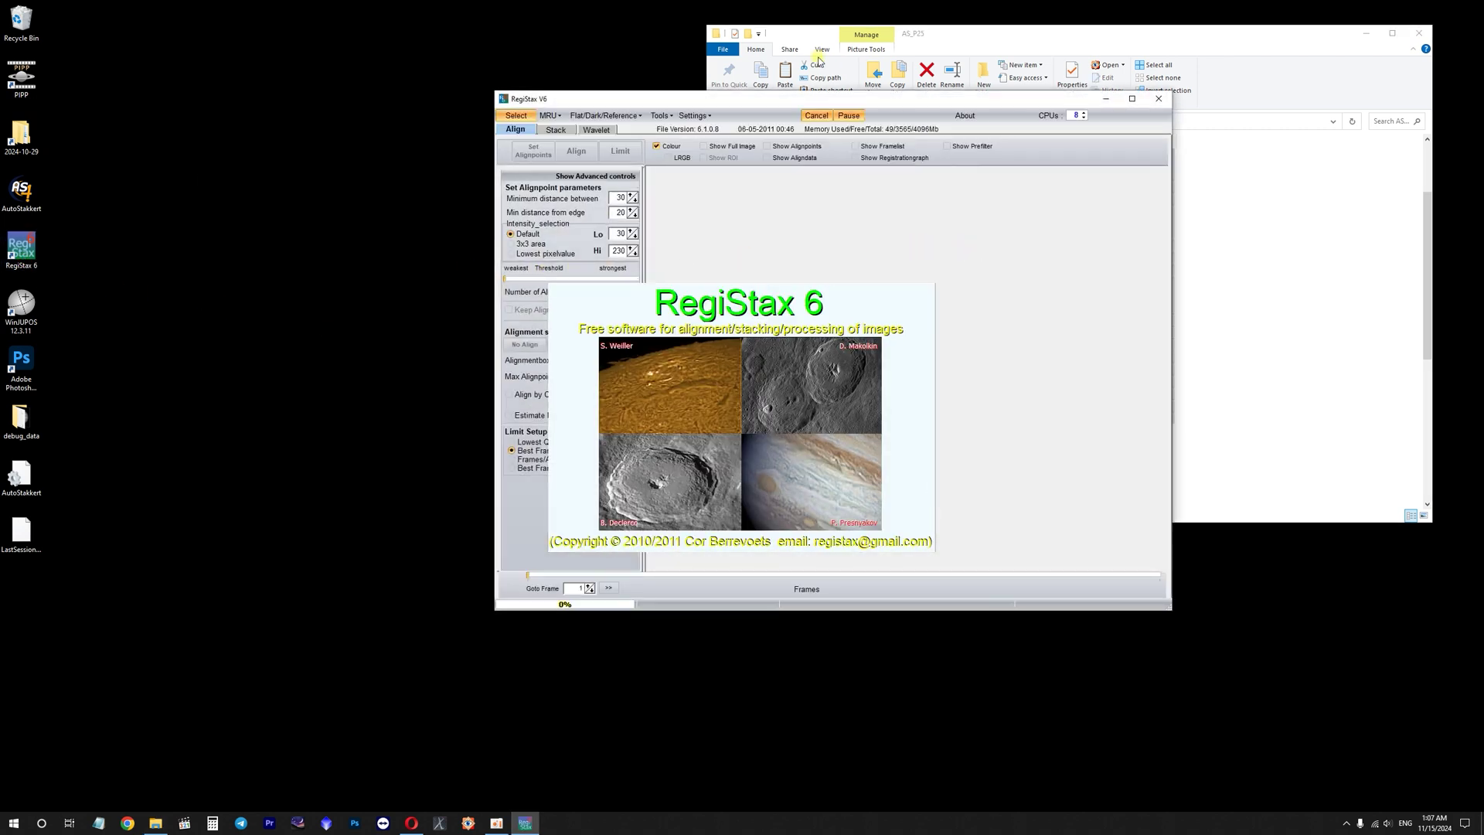
pyautogui.moveTo(845, 95); pyautogui.dragTo(649, 230)
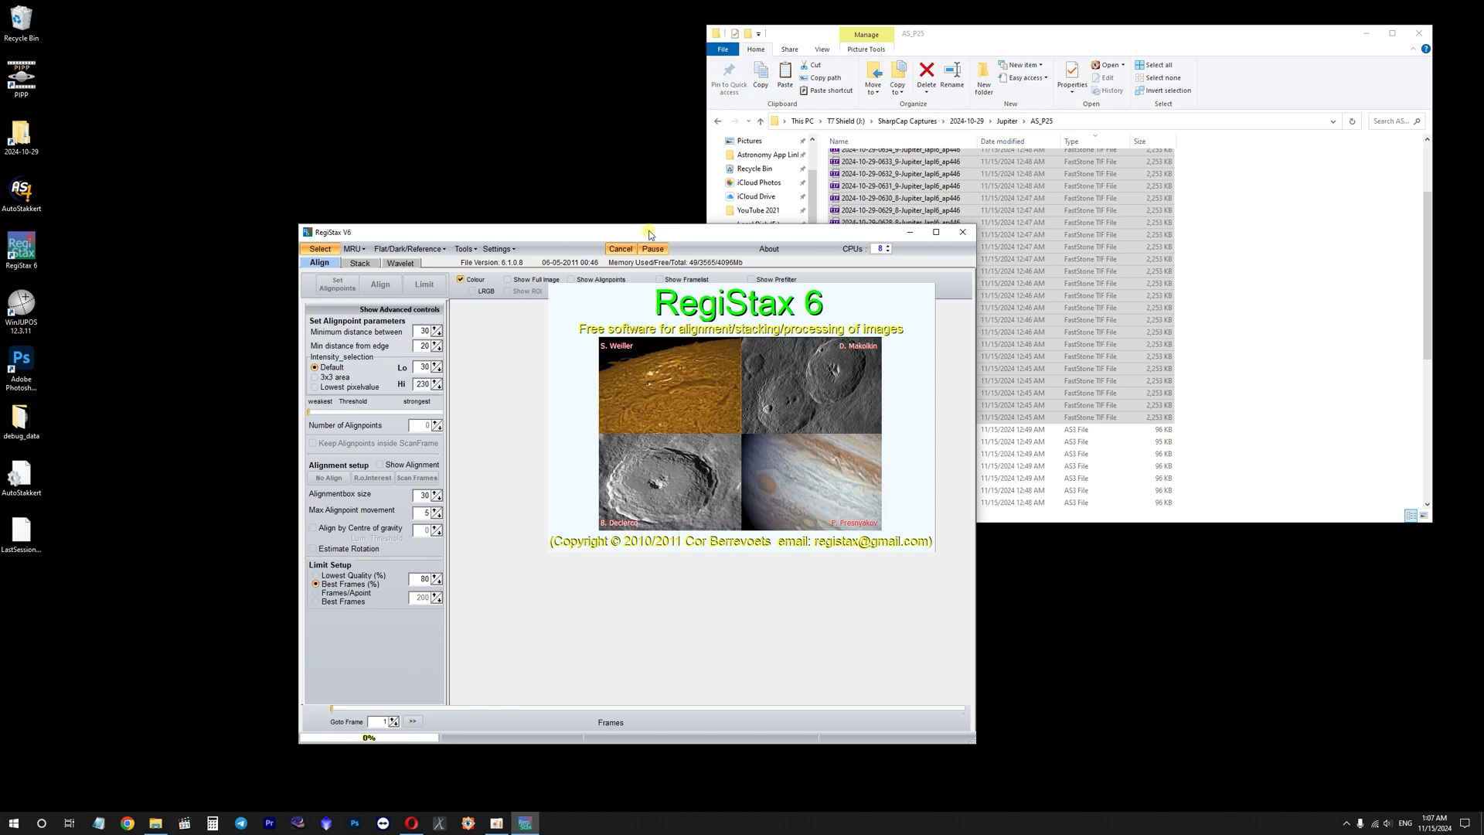
pyautogui.click(928, 163)
pyautogui.scroll(2, 928, 185)
pyautogui.scroll(1, 927, 208)
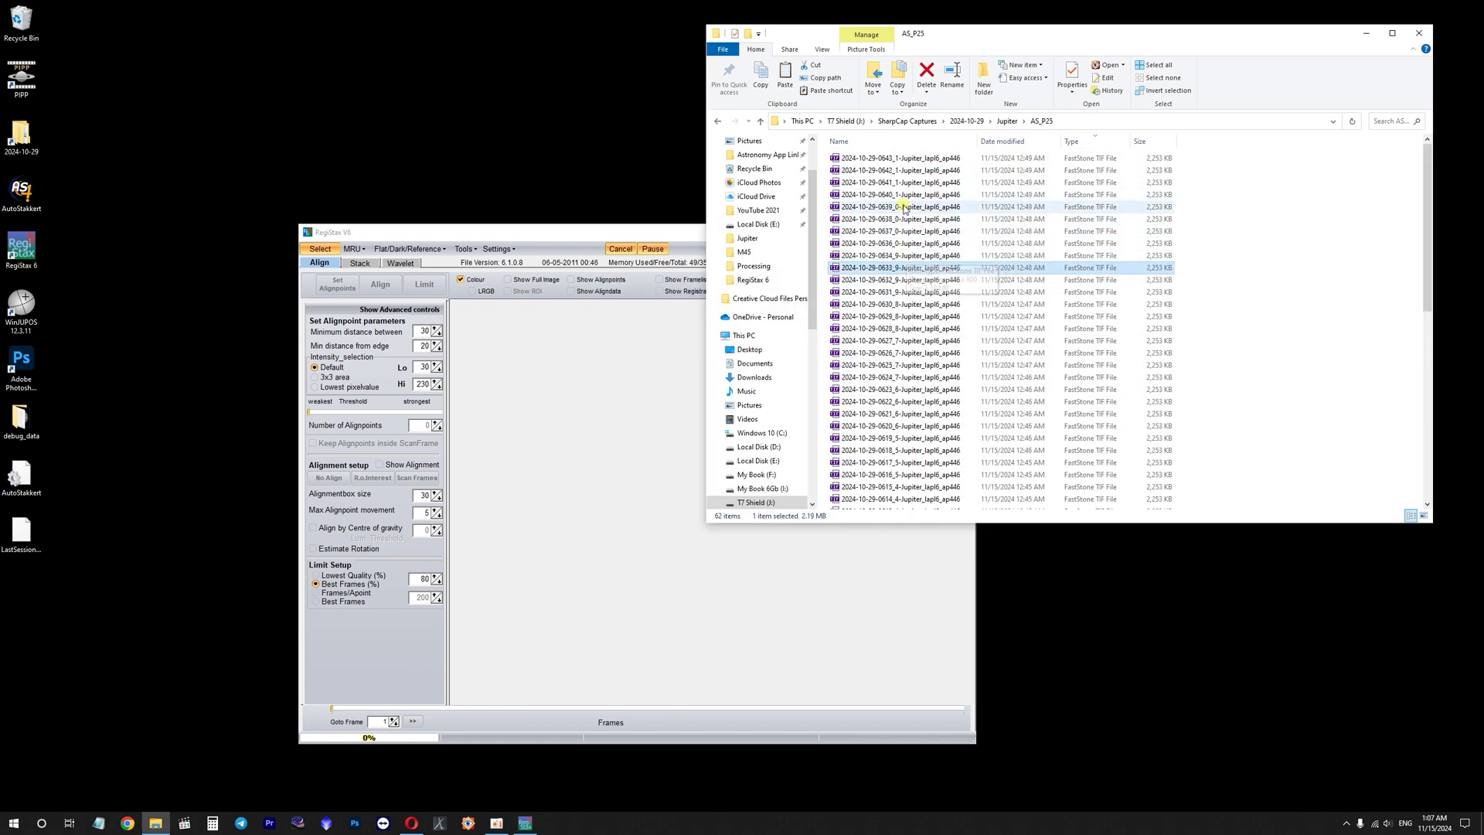
pyautogui.moveTo(911, 412); pyautogui.dragTo(689, 364)
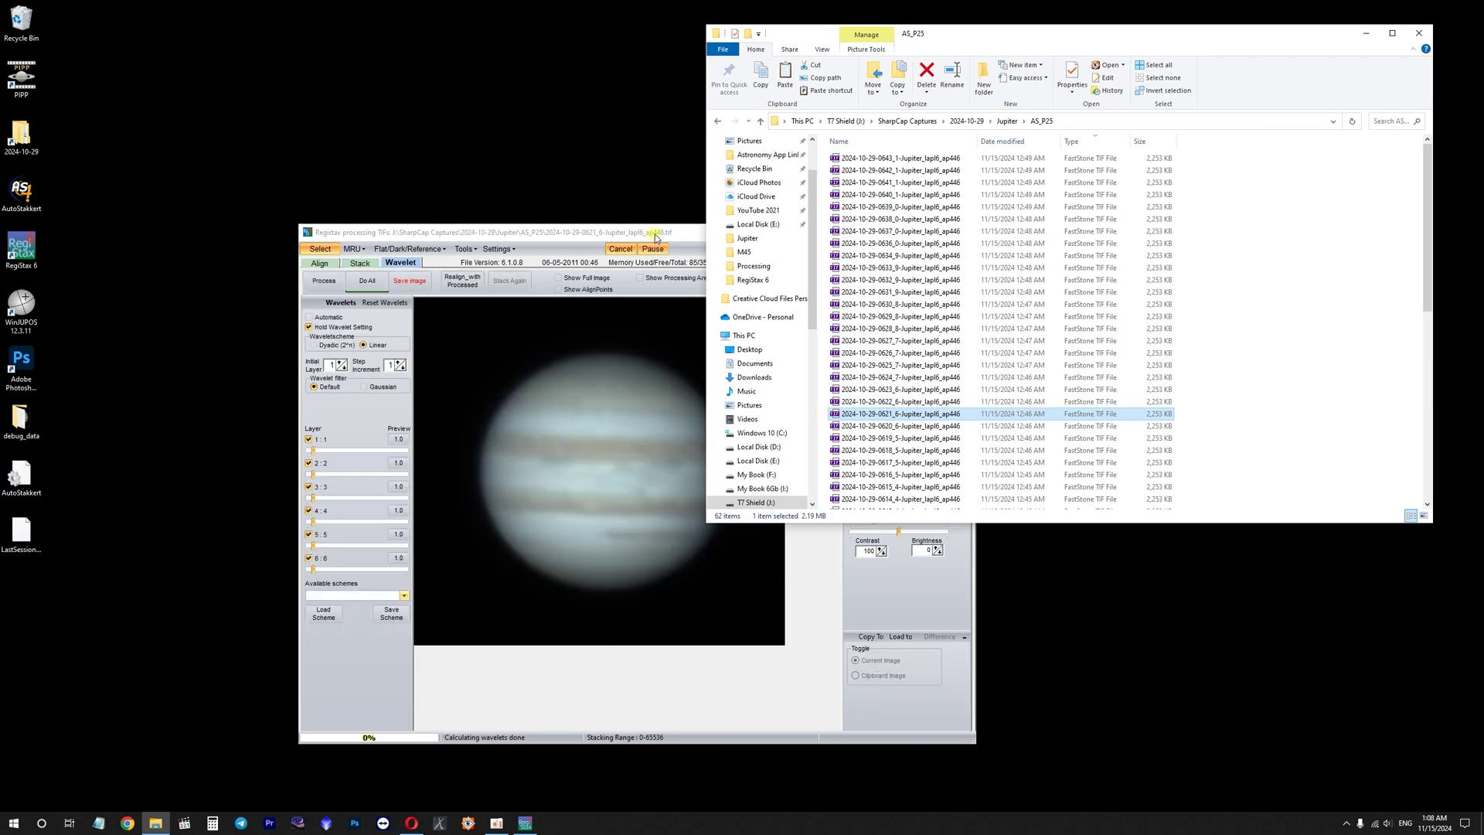
pyautogui.click(654, 232)
pyautogui.moveTo(756, 230); pyautogui.dragTo(967, 124)
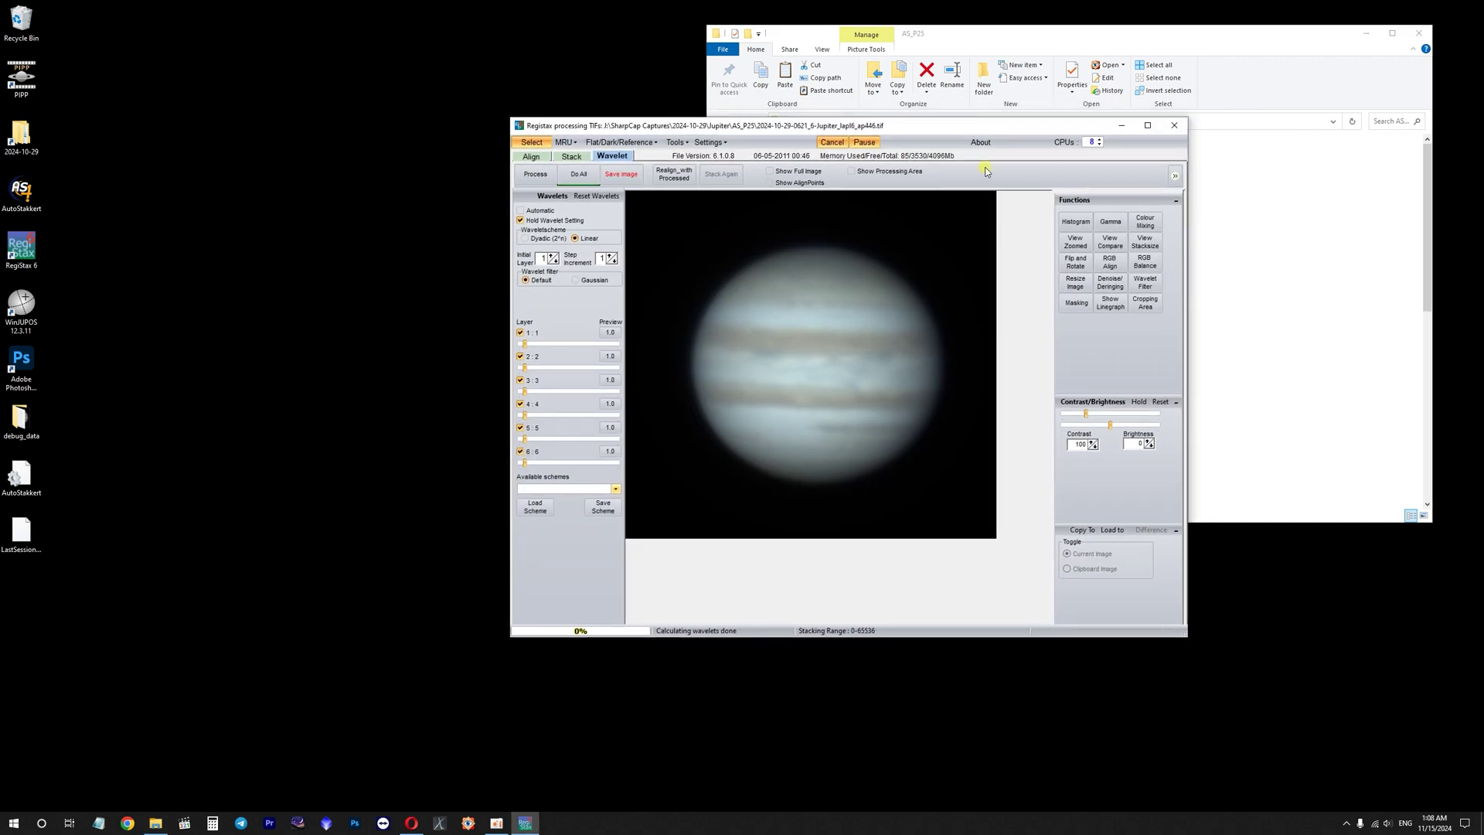
# - Balance the RGB channels of the loaded Jupiter image and load the jupiter_11_15_2024_ver_1.rwv wavelet scheme
pyautogui.click(1147, 264)
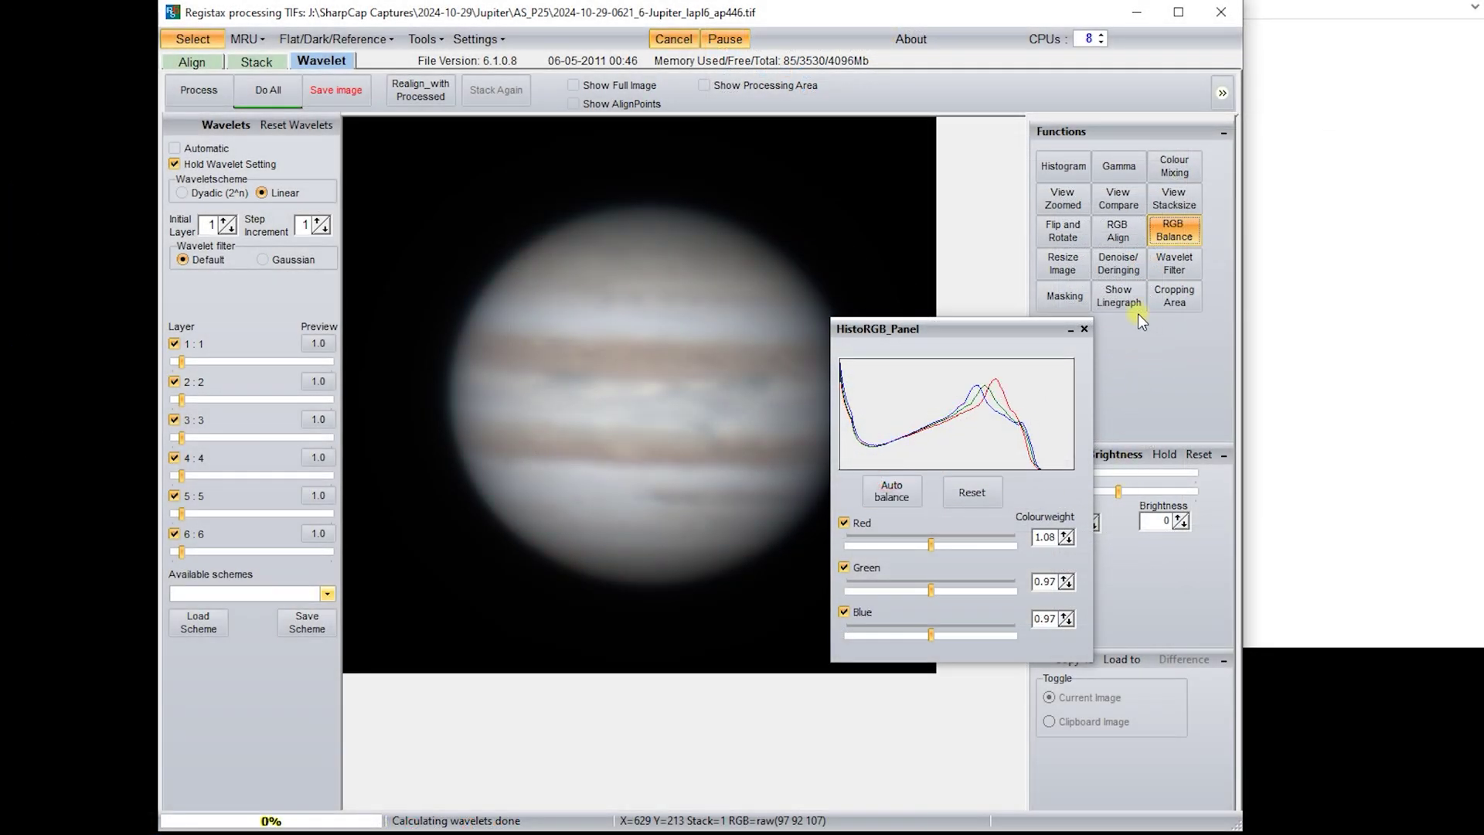
pyautogui.click(1084, 328)
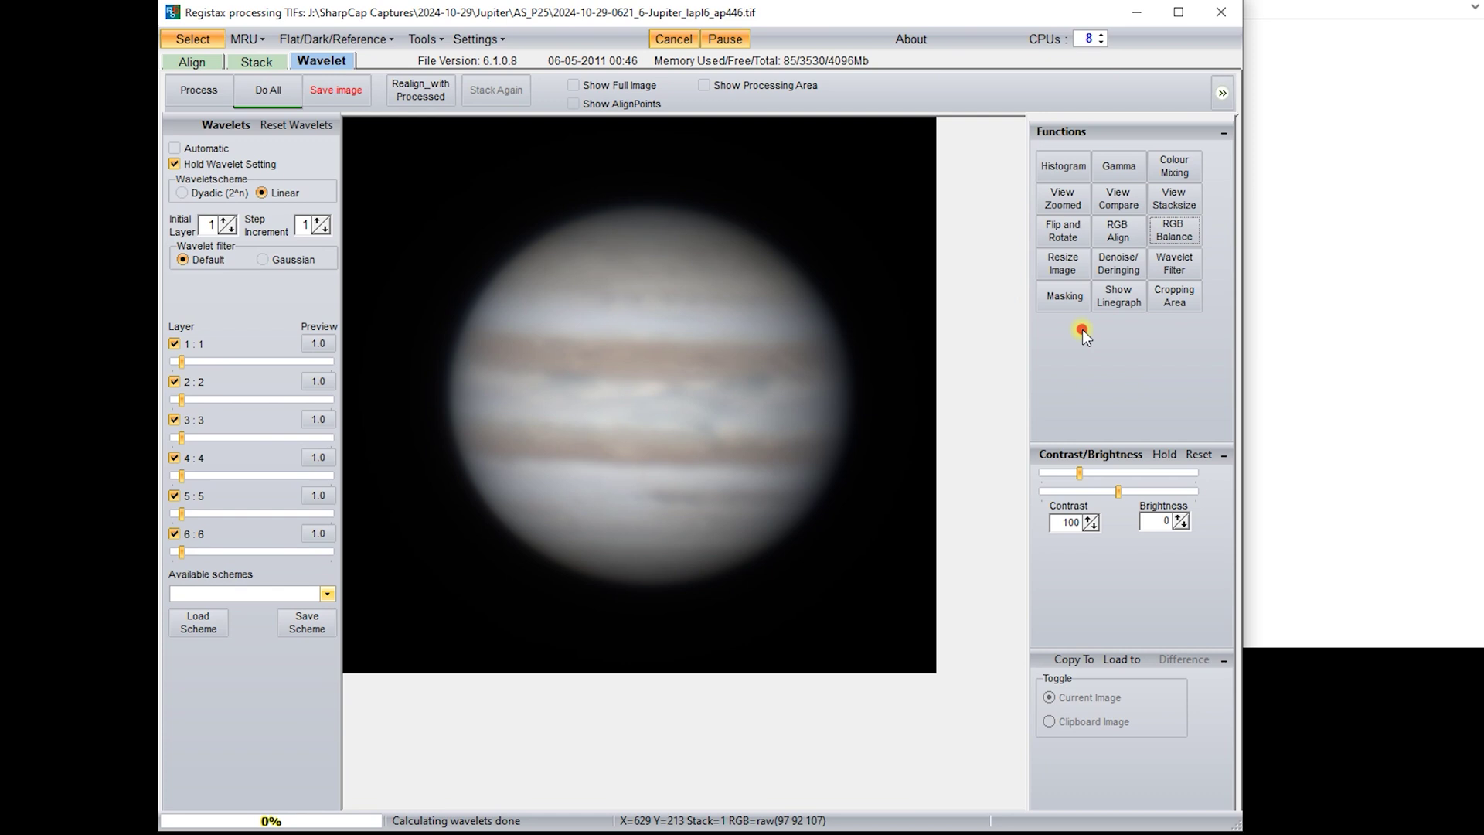
pyautogui.click(193, 622)
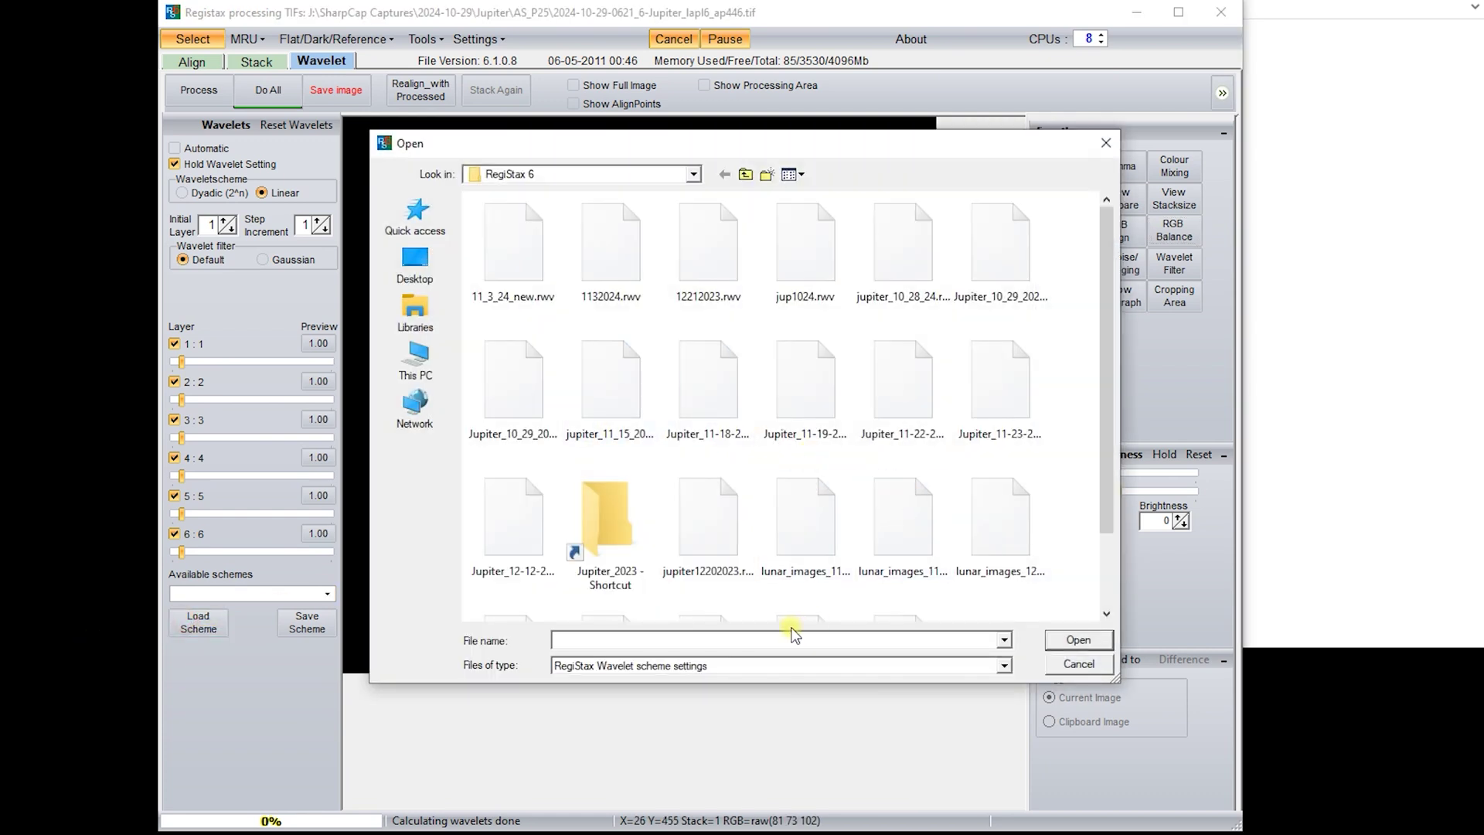
pyautogui.write('jupiter')
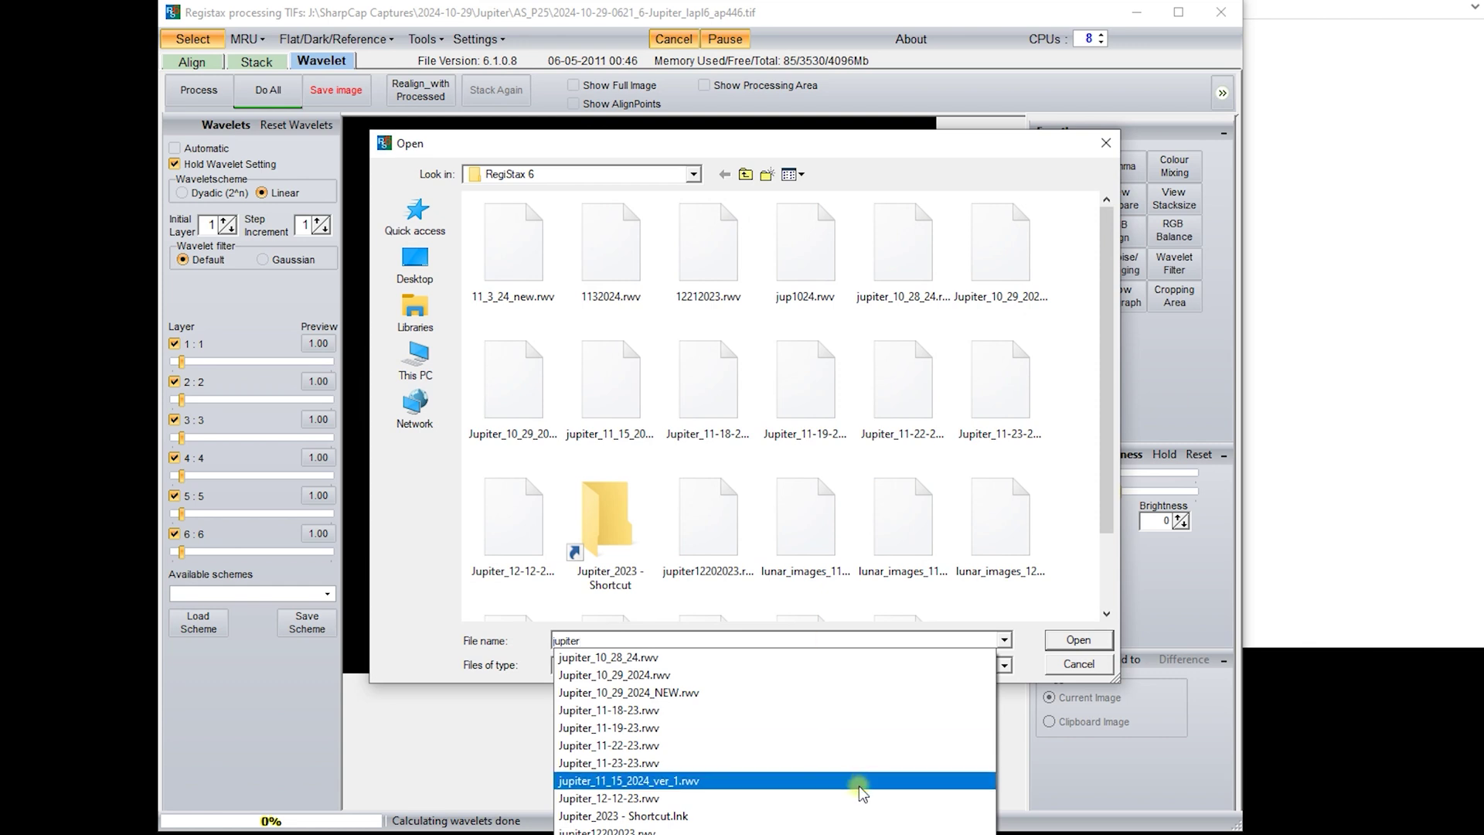
pyautogui.click(747, 781)
pyautogui.click(1060, 638)
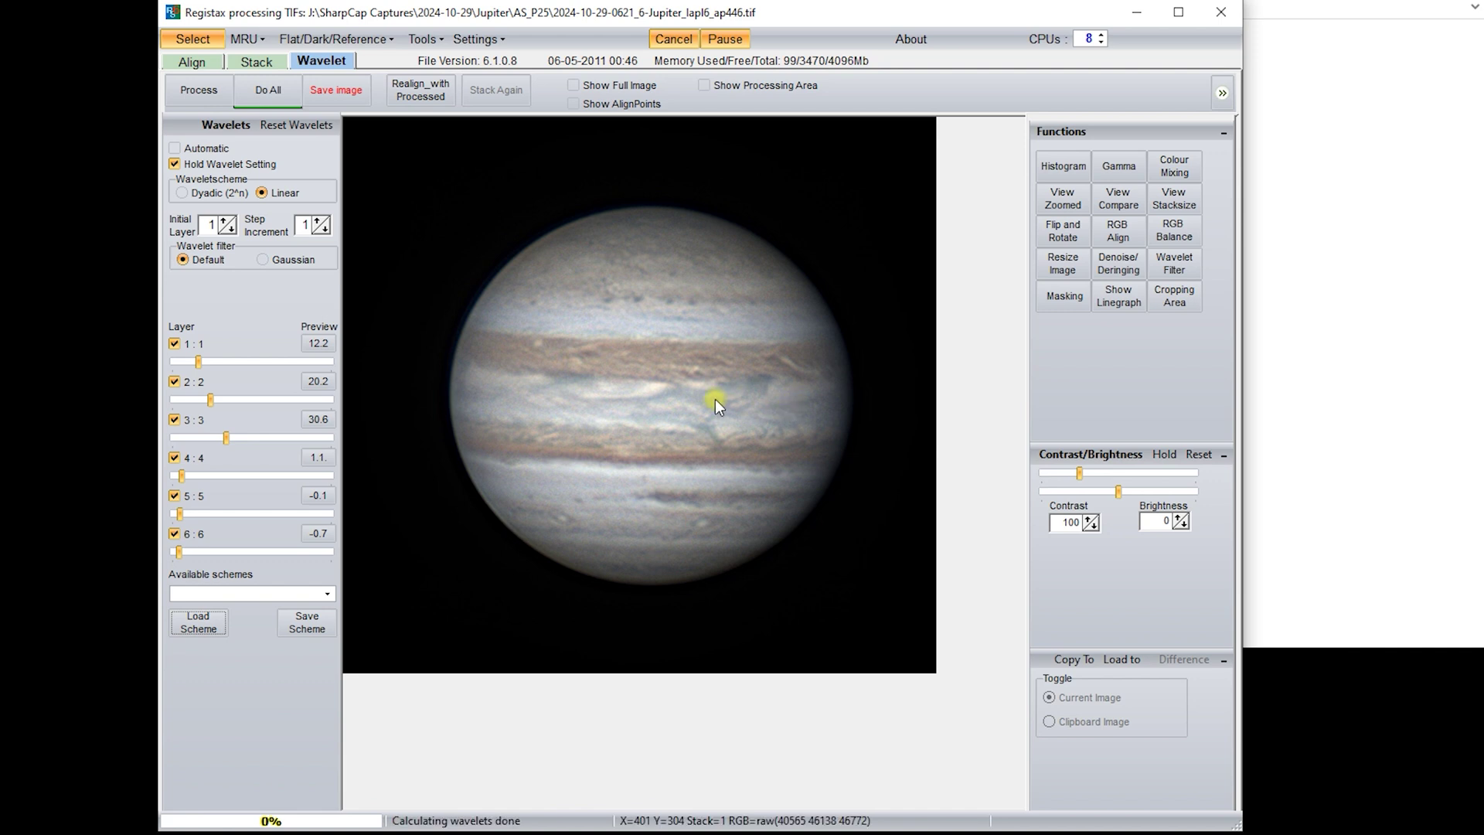
# - Set wavelet layers 1 to 6 to 9.7, 17.1, 16.5, -0.1, 0.5 and 0.5, and apply them to the whole image
pyautogui.rightClick(226, 438)
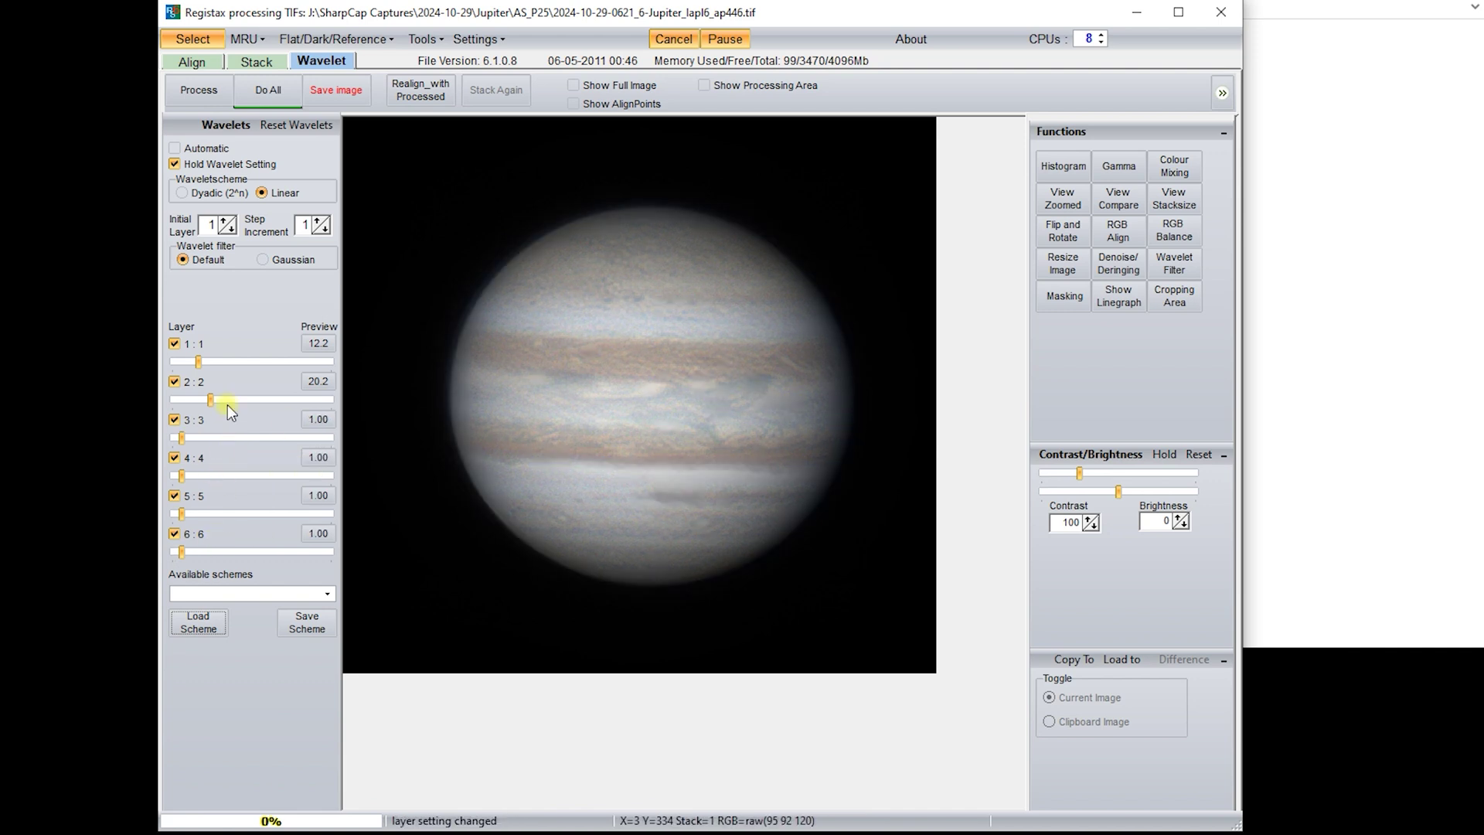
pyautogui.rightClick(183, 361)
pyautogui.moveTo(198, 365); pyautogui.dragTo(197, 439)
pyautogui.moveTo(208, 399); pyautogui.dragTo(218, 409)
pyautogui.moveTo(182, 513); pyautogui.dragTo(200, 437)
pyautogui.rightClick(174, 518)
pyautogui.rightClick(178, 550)
pyautogui.moveTo(191, 361); pyautogui.dragTo(194, 361)
pyautogui.moveTo(207, 400); pyautogui.dragTo(212, 398)
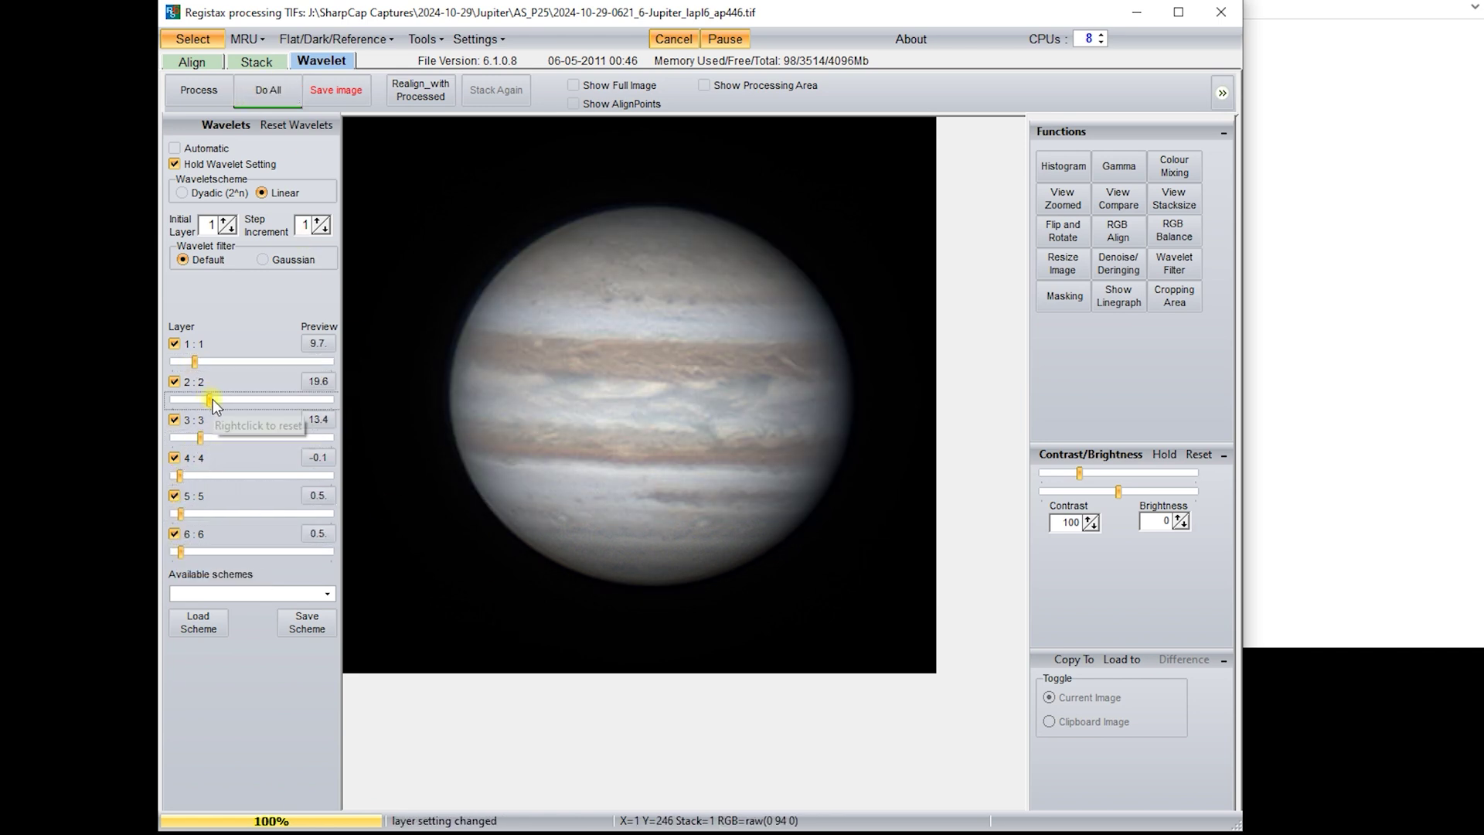
pyautogui.click(263, 90)
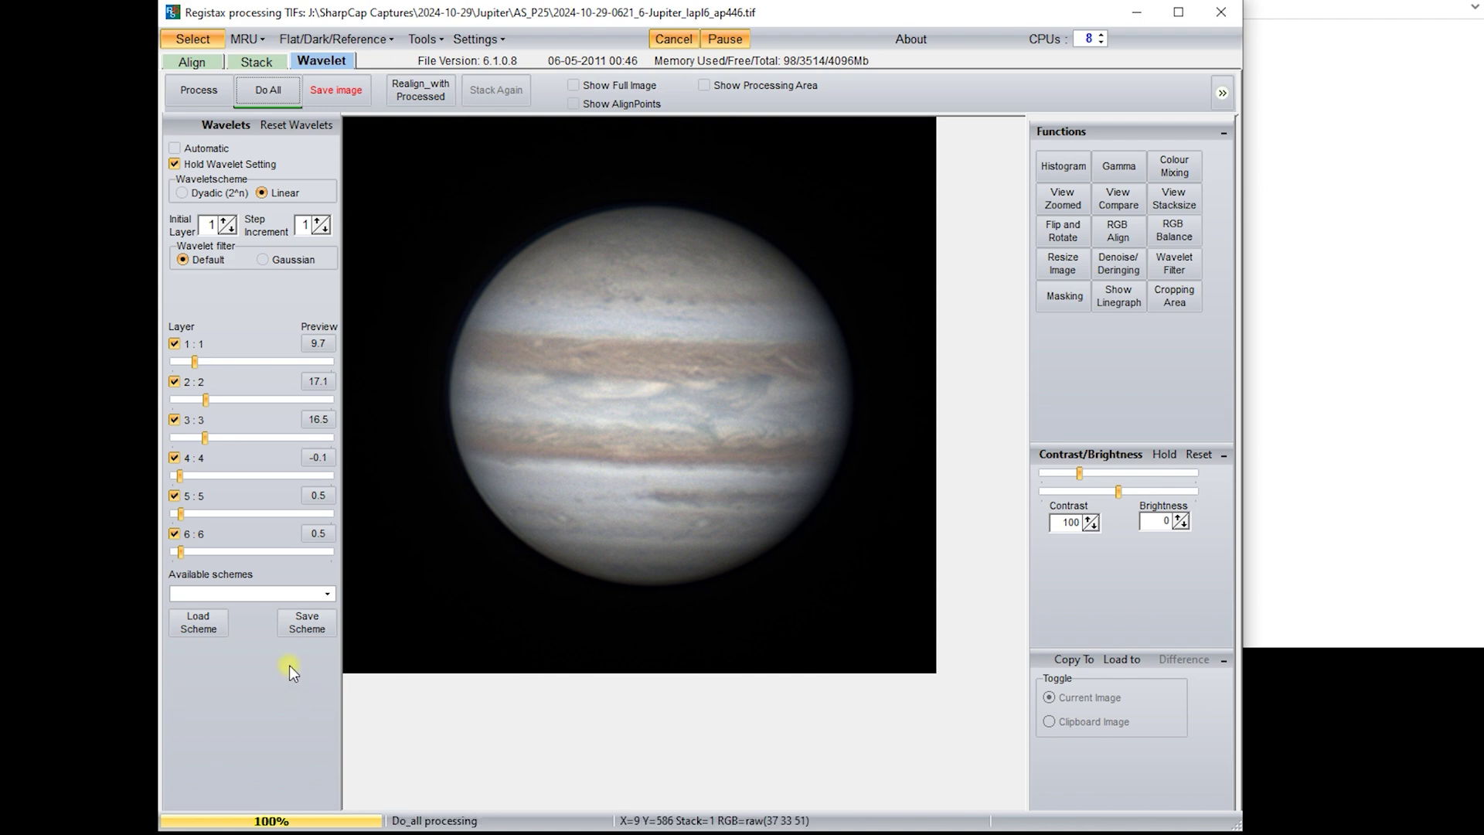
# - Save the current wavelet settings as a new scheme named jupiter_11_15_2024_ver_2.rwv in the RegiStax 6 folder
pyautogui.click(297, 628)
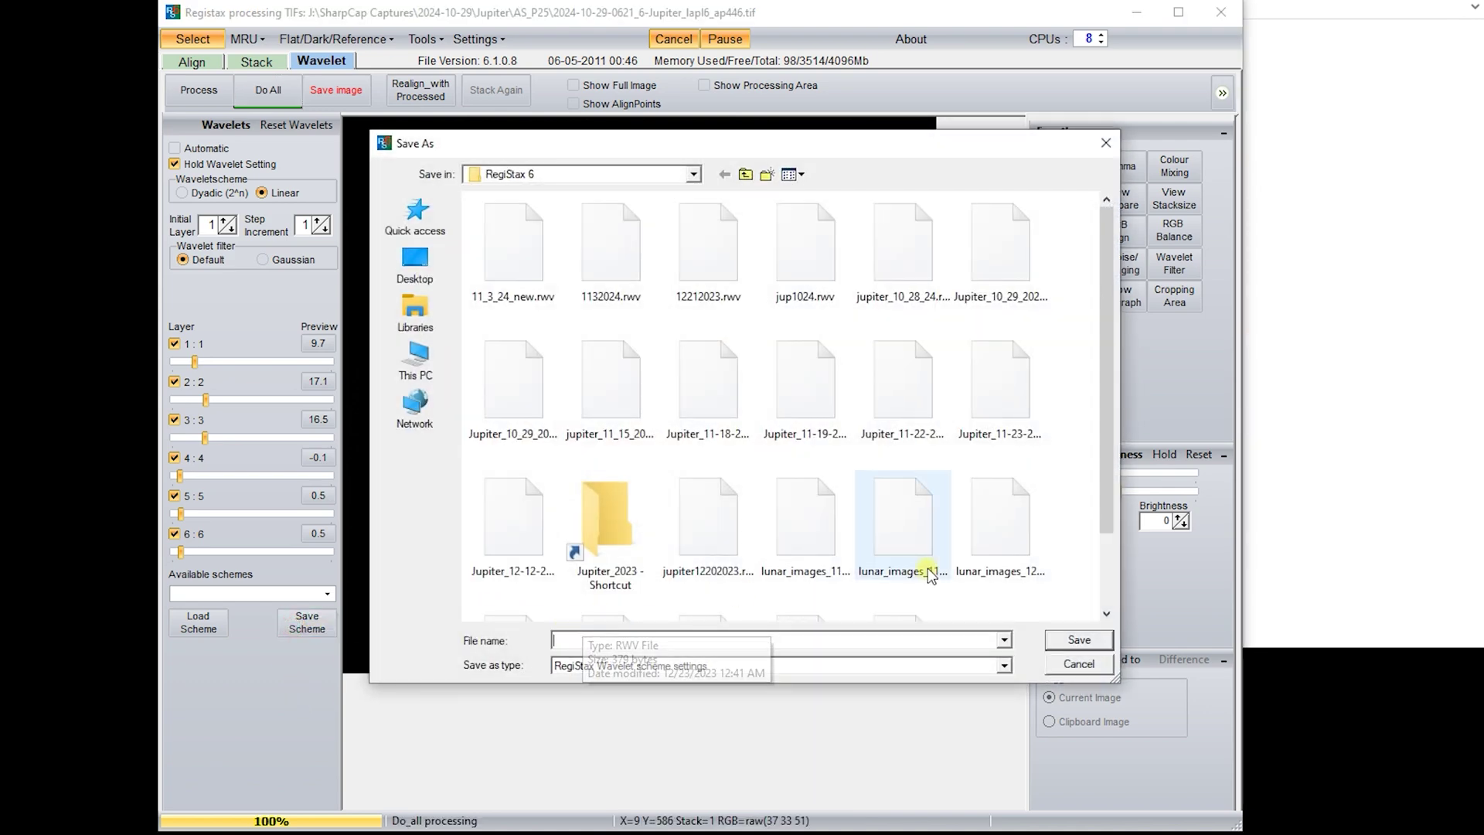
pyautogui.scroll(-1, 920, 554)
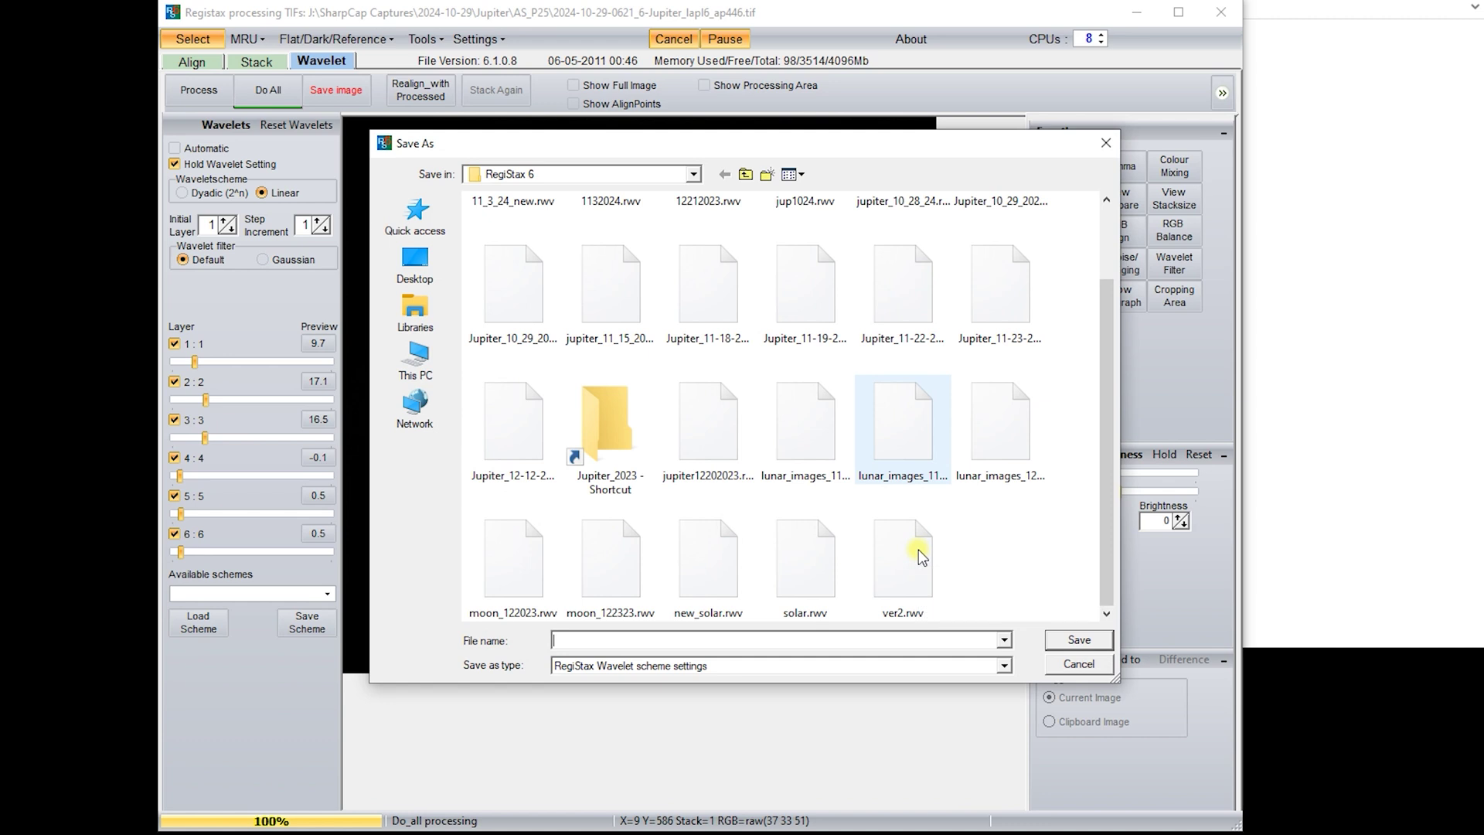
pyautogui.write('jupiter')
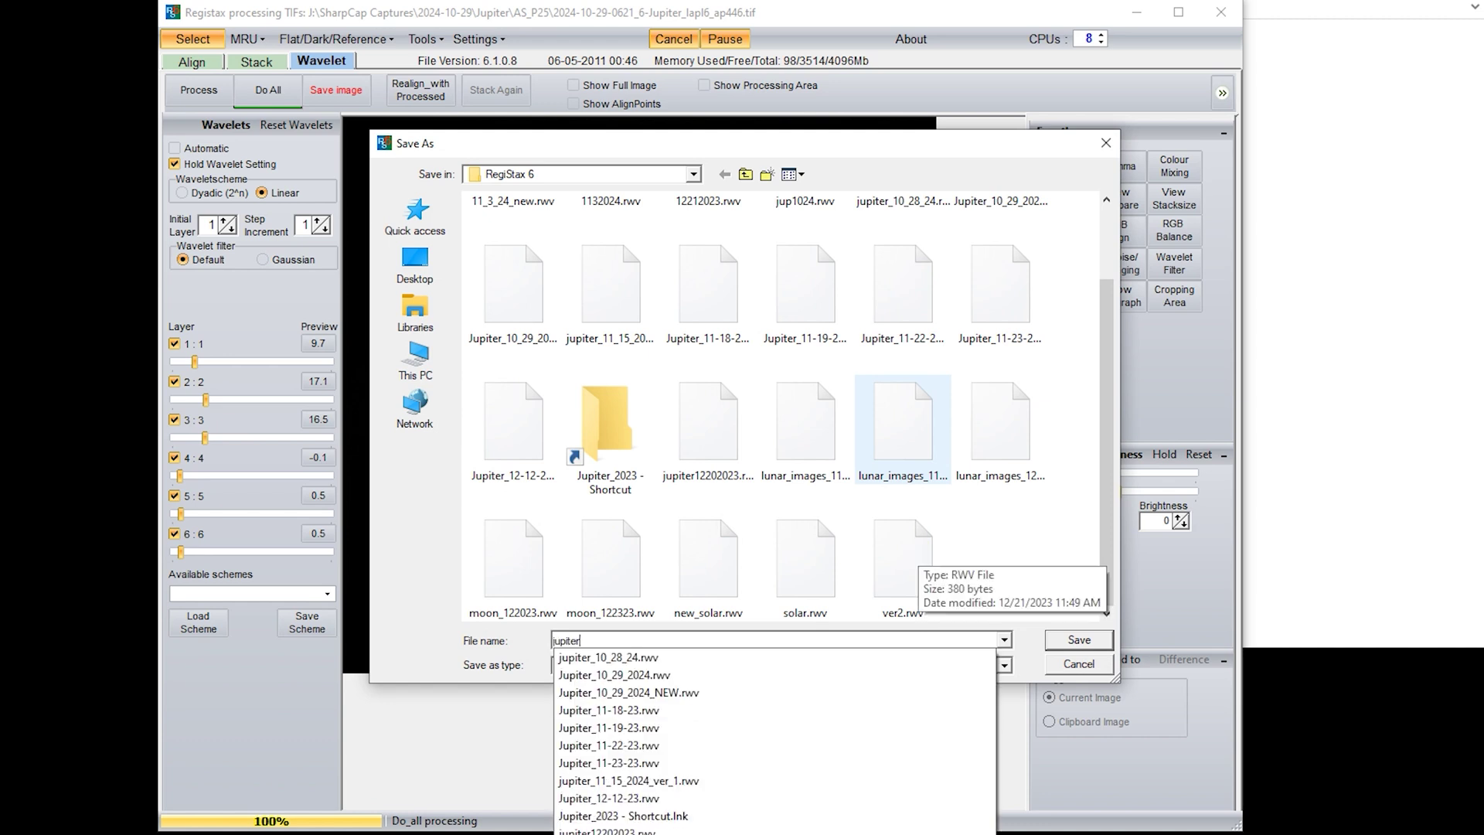
pyautogui.write('_11')
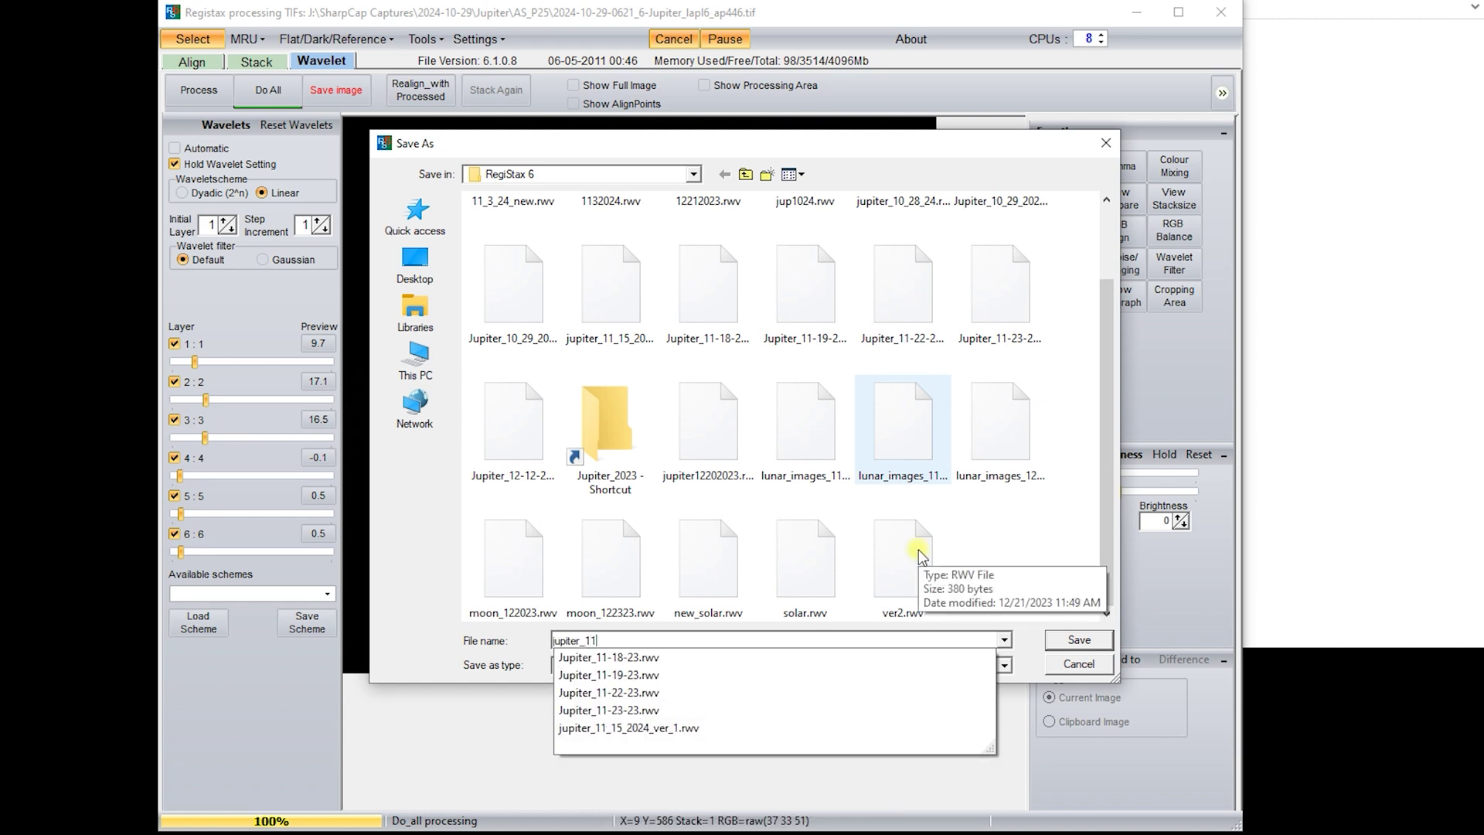
pyautogui.click(685, 728)
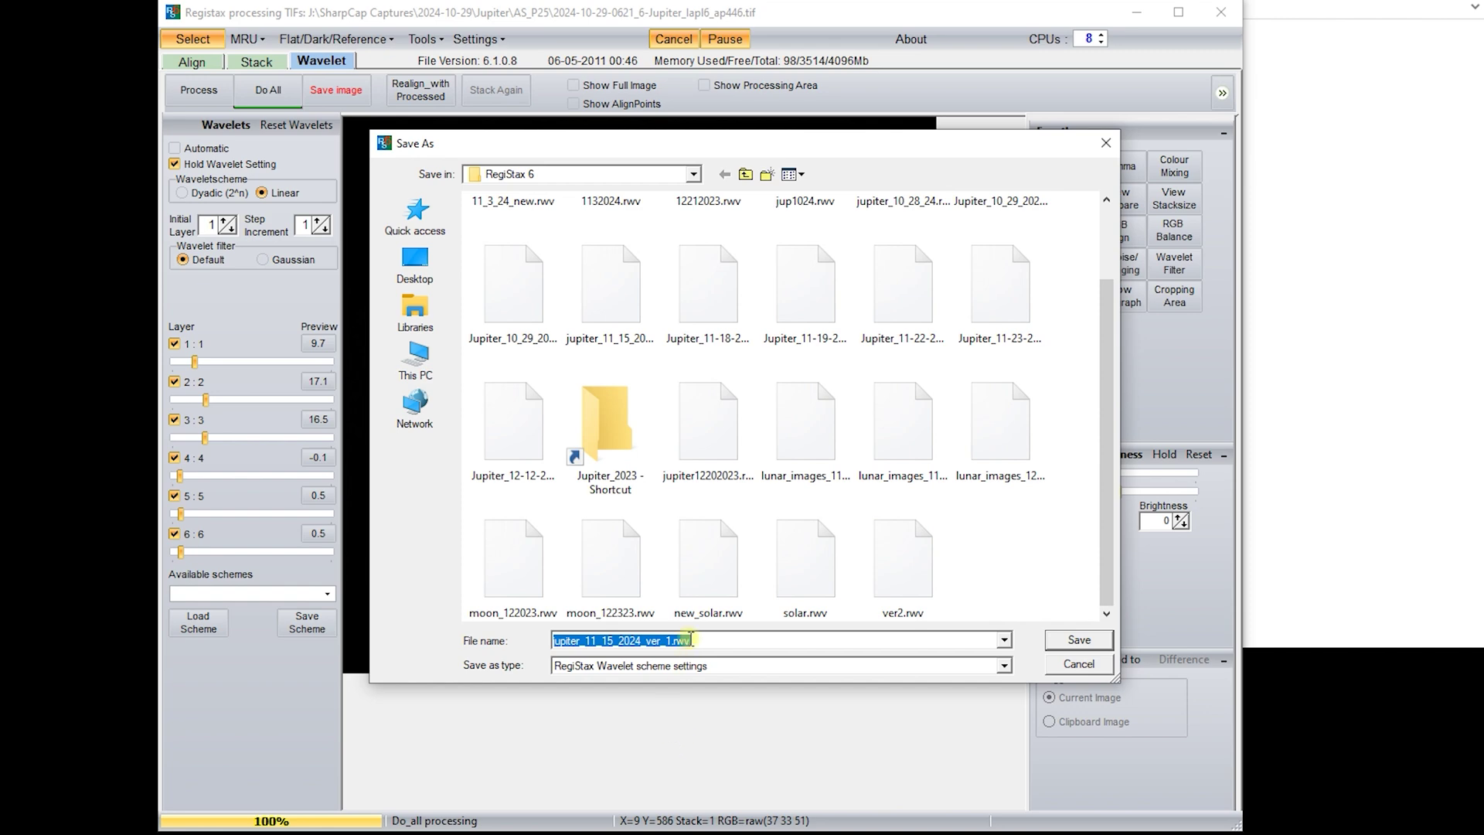
pyautogui.click(651, 640)
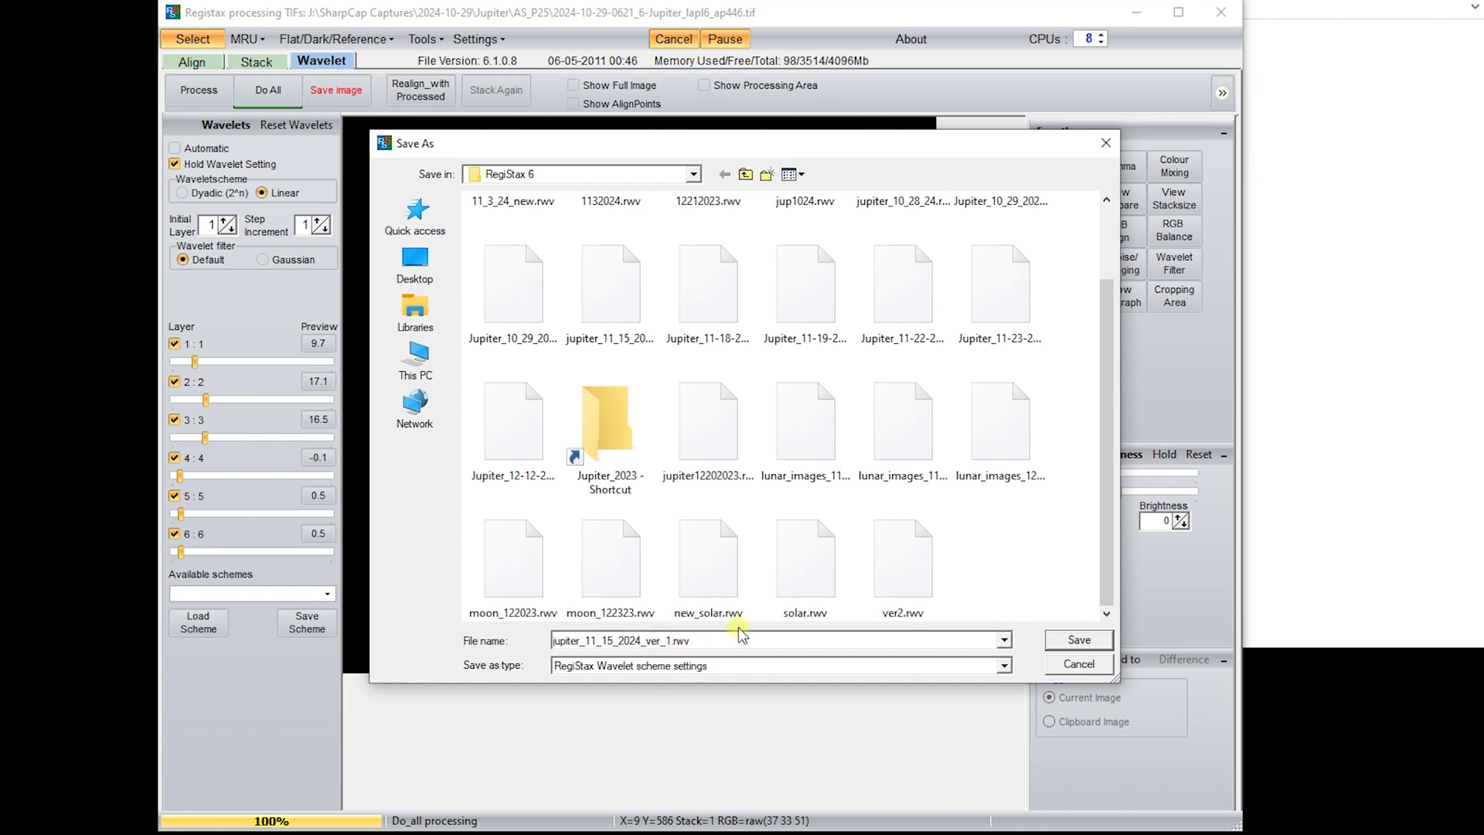
pyautogui.press('Delete')
pyautogui.write('2')
pyautogui.click(1054, 646)
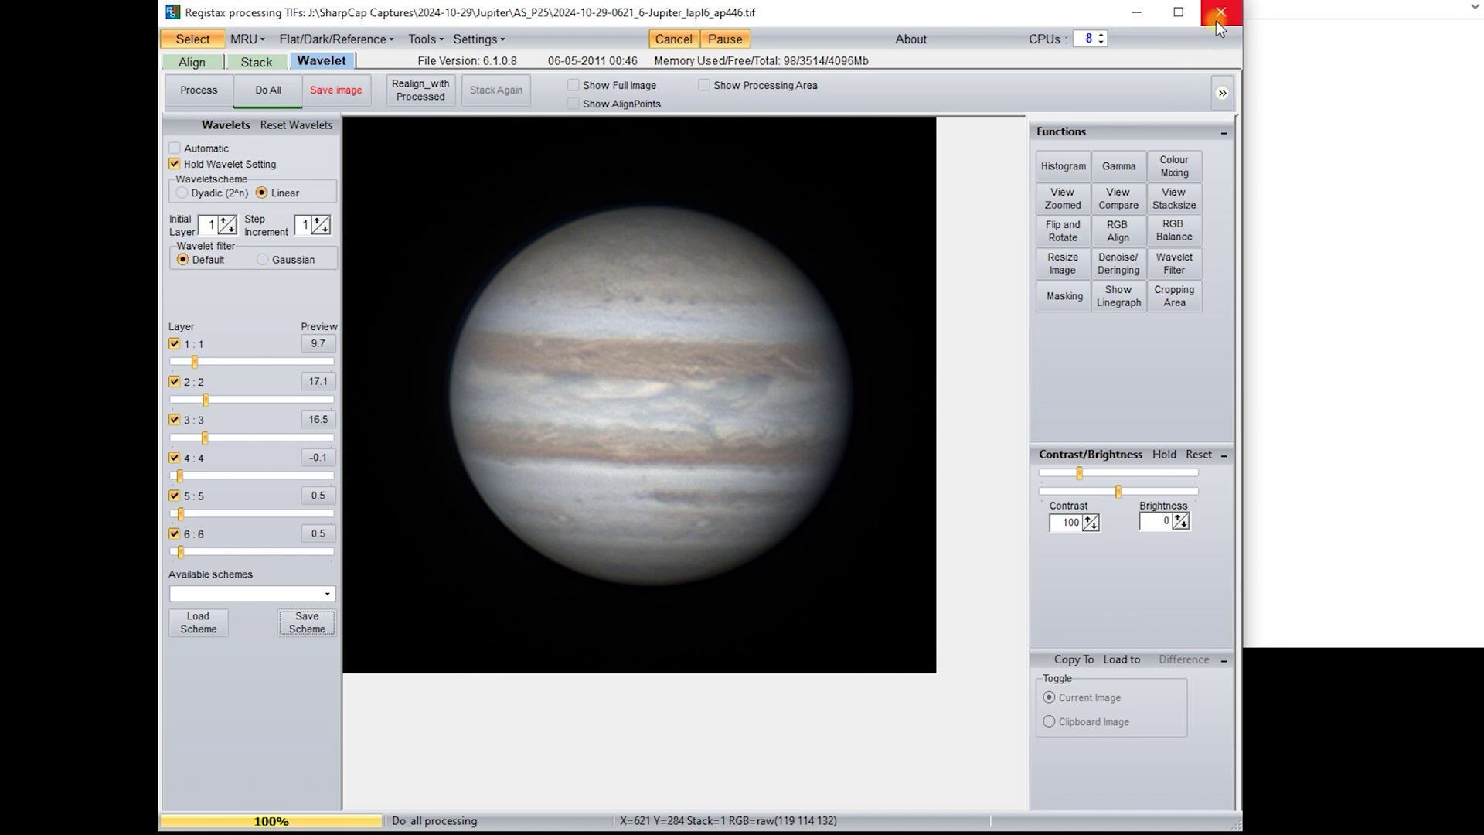
# - Quit RegiStax without saving the processed image and launch it again
pyautogui.click(1223, 13)
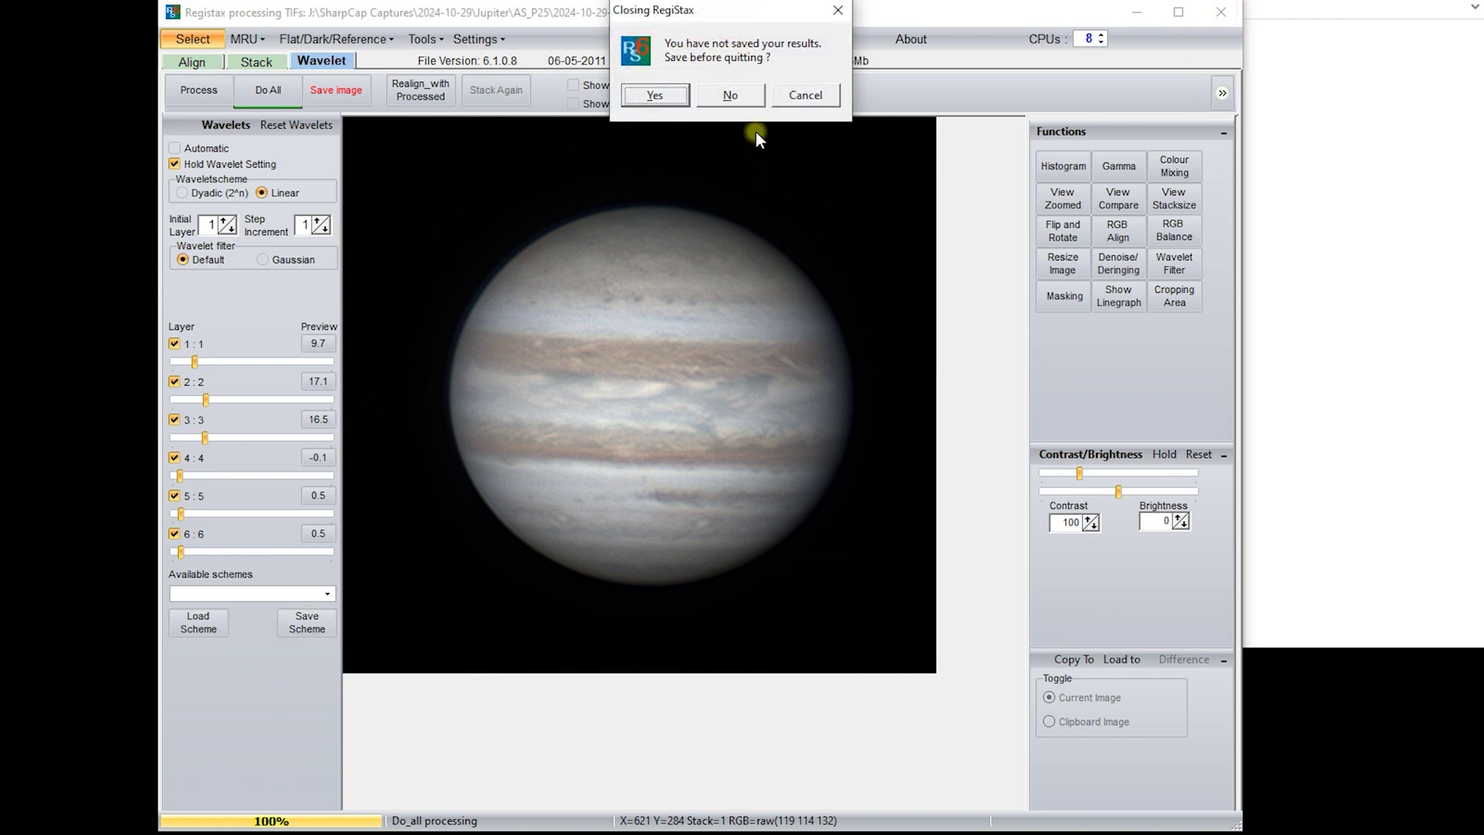
pyautogui.click(729, 94)
pyautogui.doubleClick(392, 349)
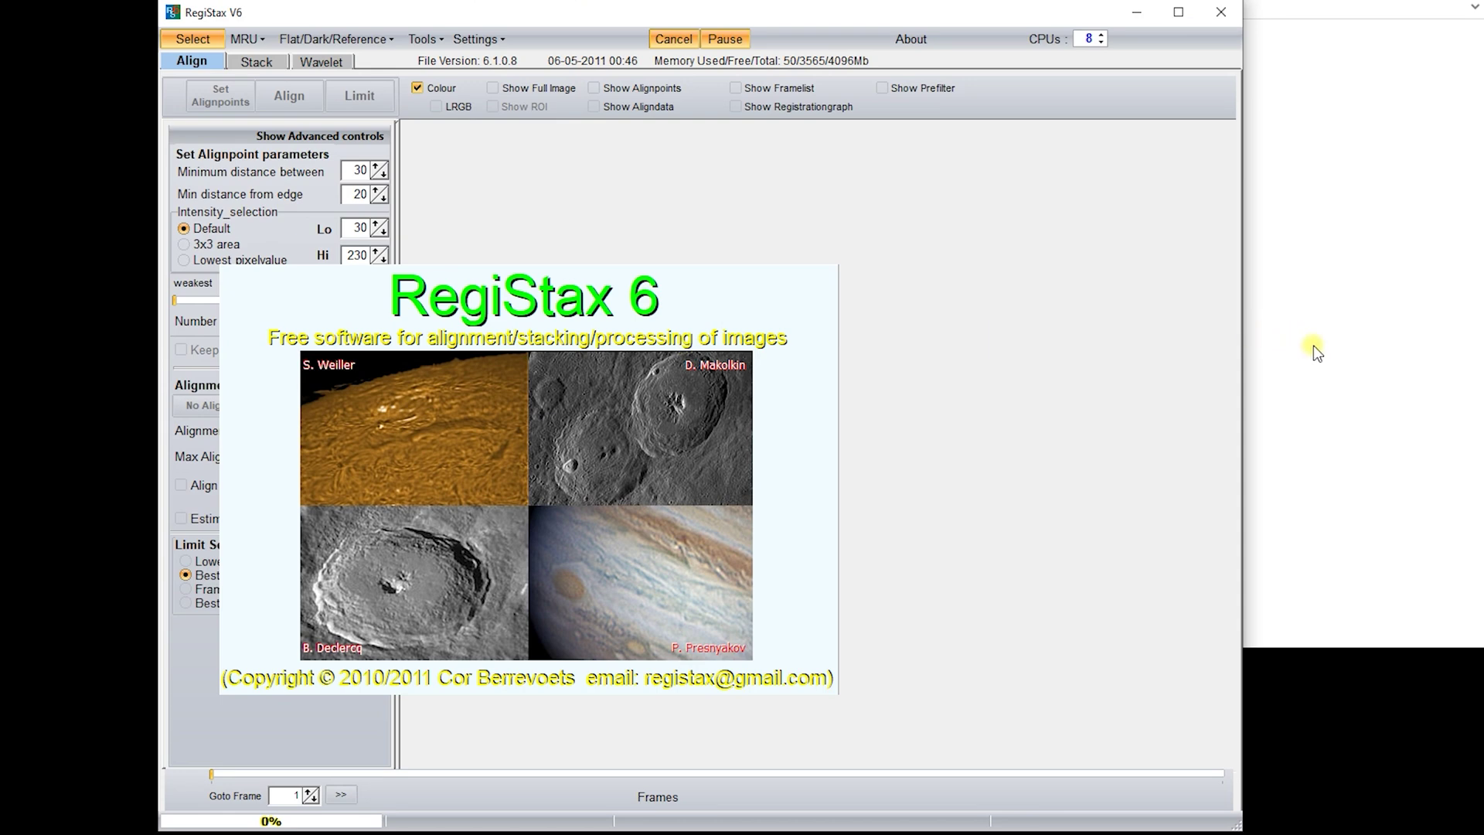
pyautogui.click(1314, 344)
pyautogui.click(971, 456)
pyautogui.moveTo(807, 355); pyautogui.dragTo(453, 360)
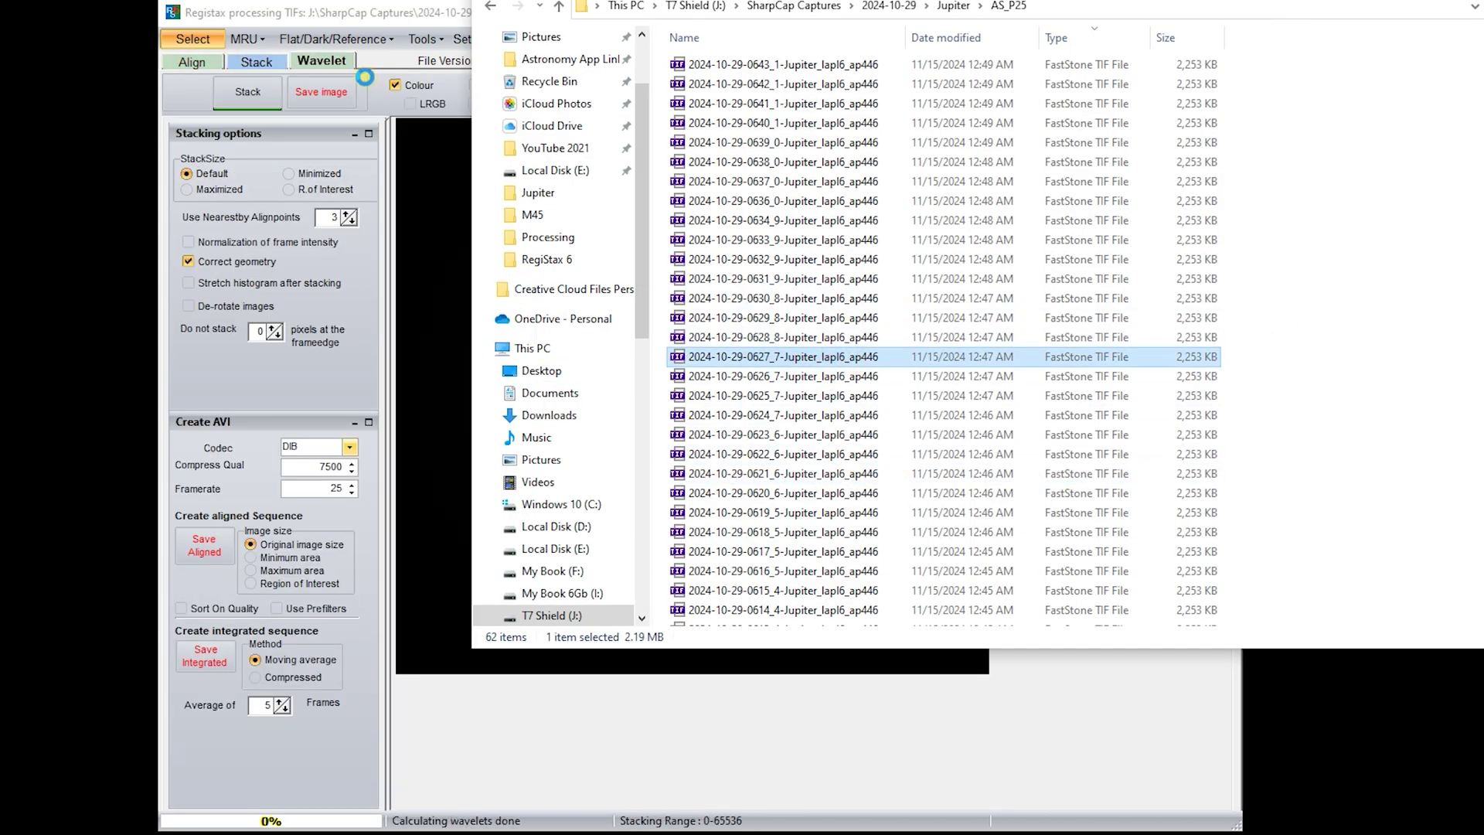
pyautogui.click(391, 15)
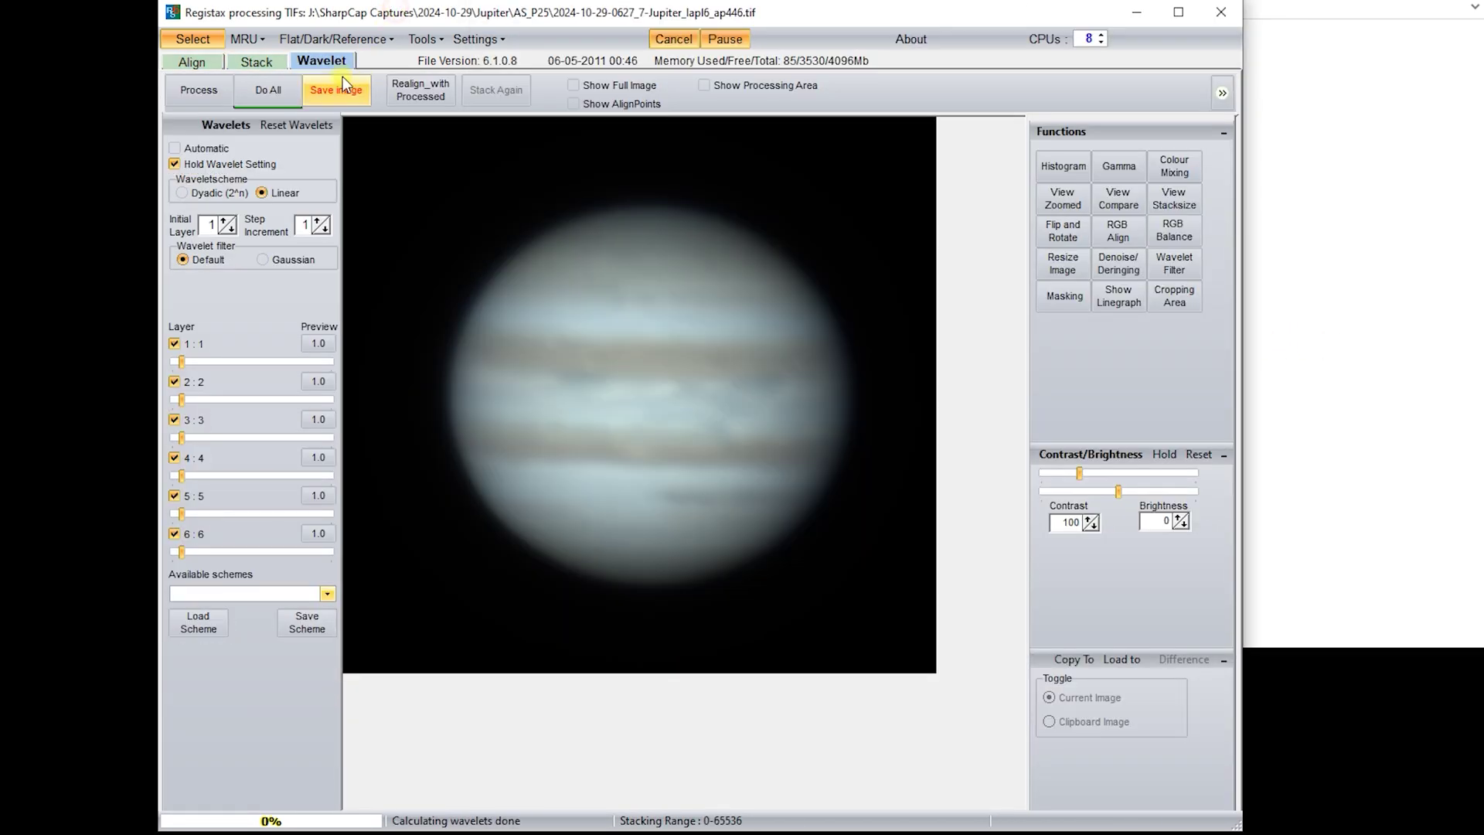
# - Auto-balance the RGB channels of the loaded Jupiter image and close the balance panel
pyautogui.click(1176, 235)
pyautogui.click(909, 489)
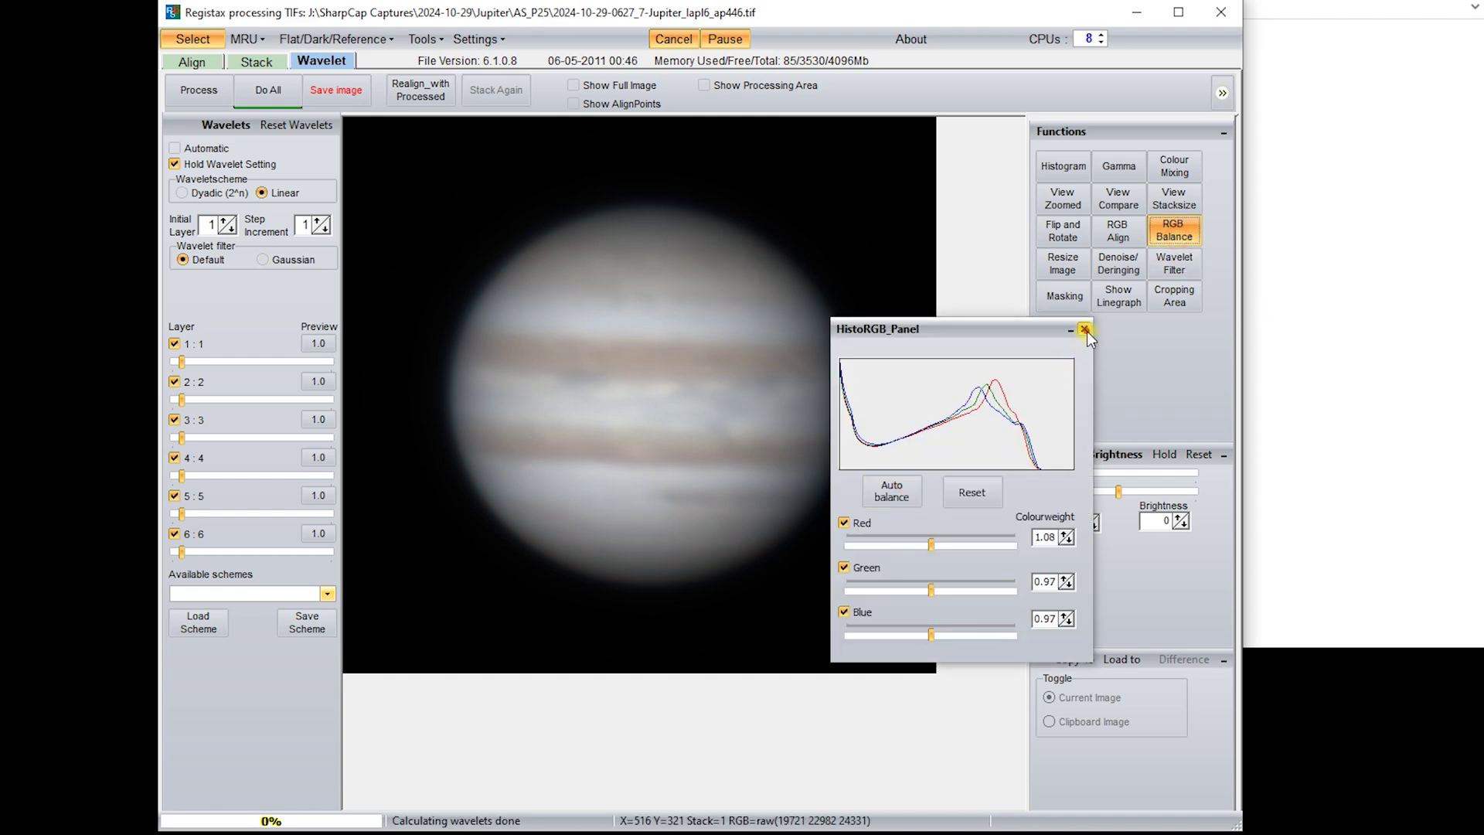
pyautogui.click(1085, 330)
# - Open the wavelet scheme loading dialog at the RegiStax 6 folder
pyautogui.click(313, 622)
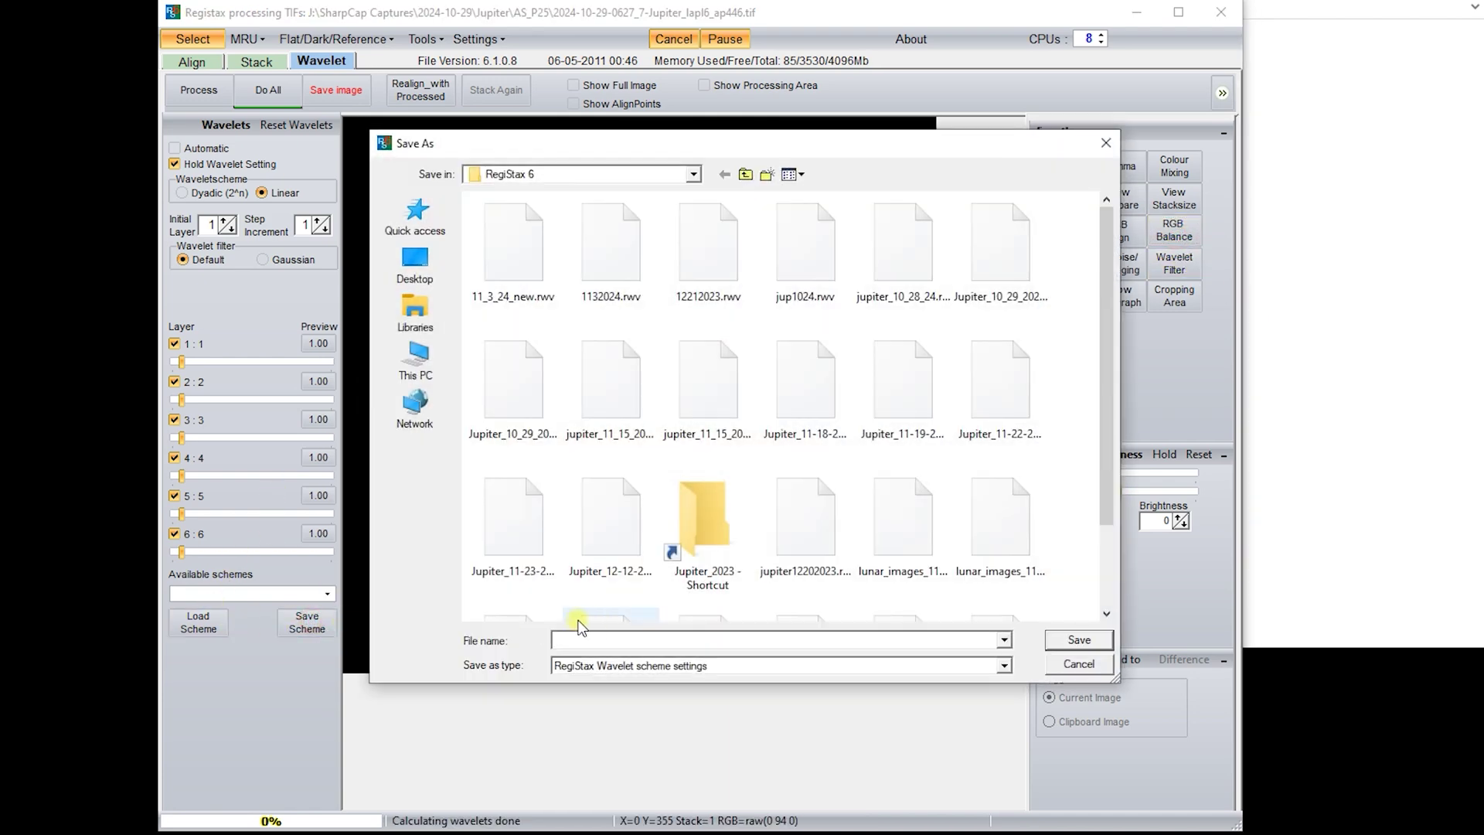
pyautogui.click(1063, 663)
pyautogui.click(196, 623)
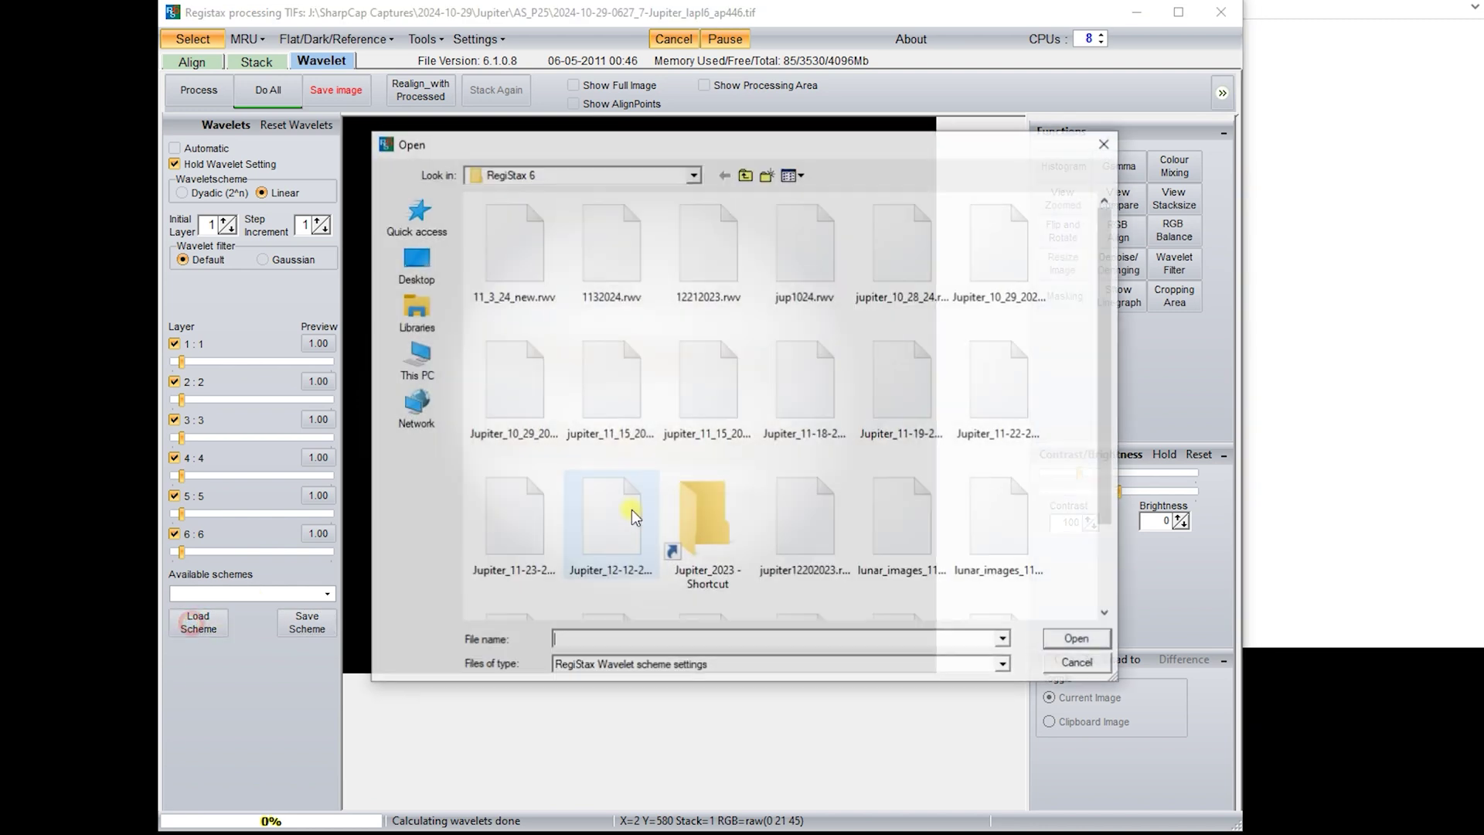
# - Load the wavelet scheme jupiter_11_15_2024_ver_2.rwv onto the Jupiter image
pyautogui.write('jupiter')
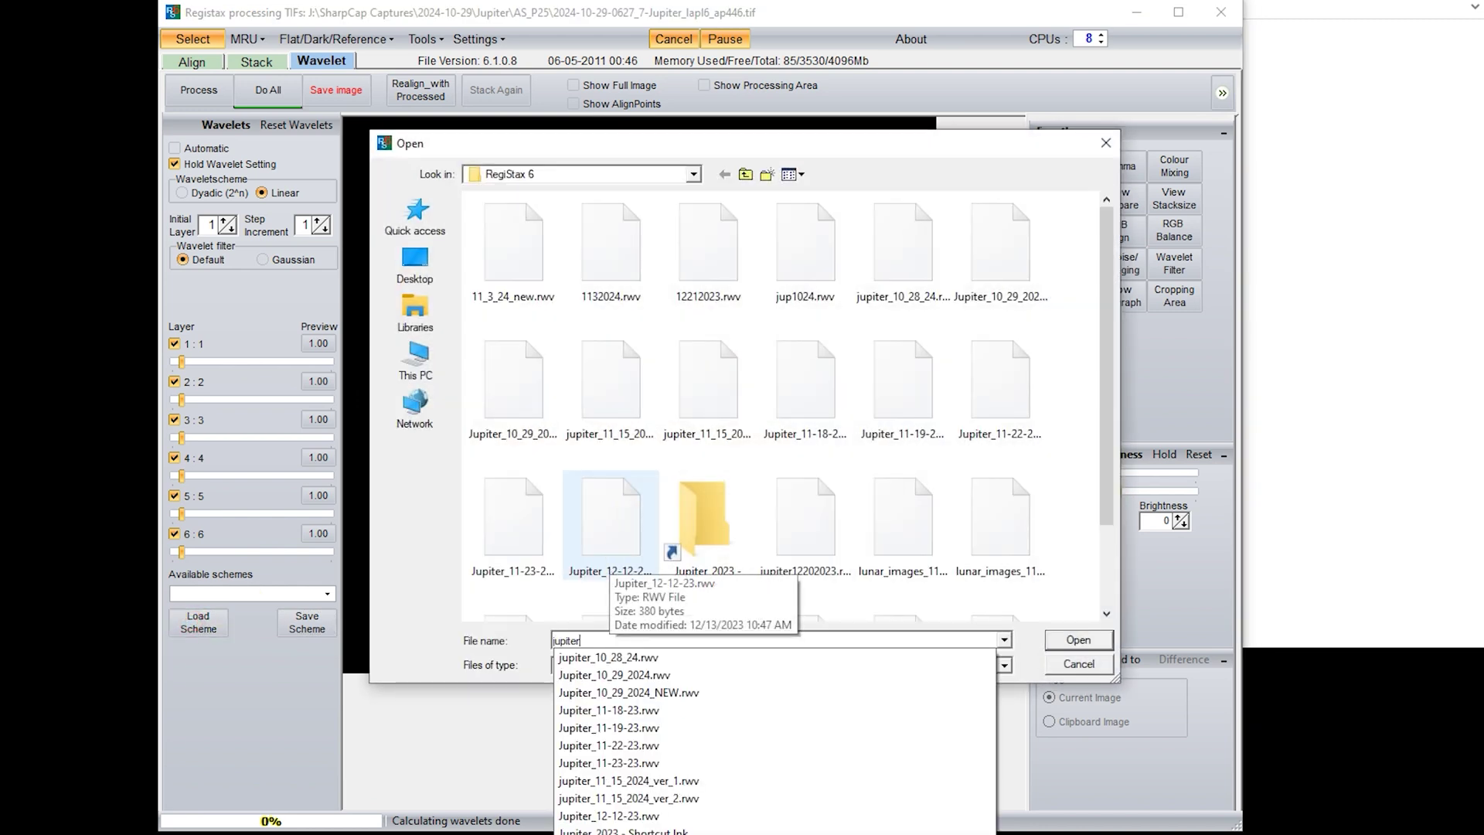
pyautogui.write('_11_')
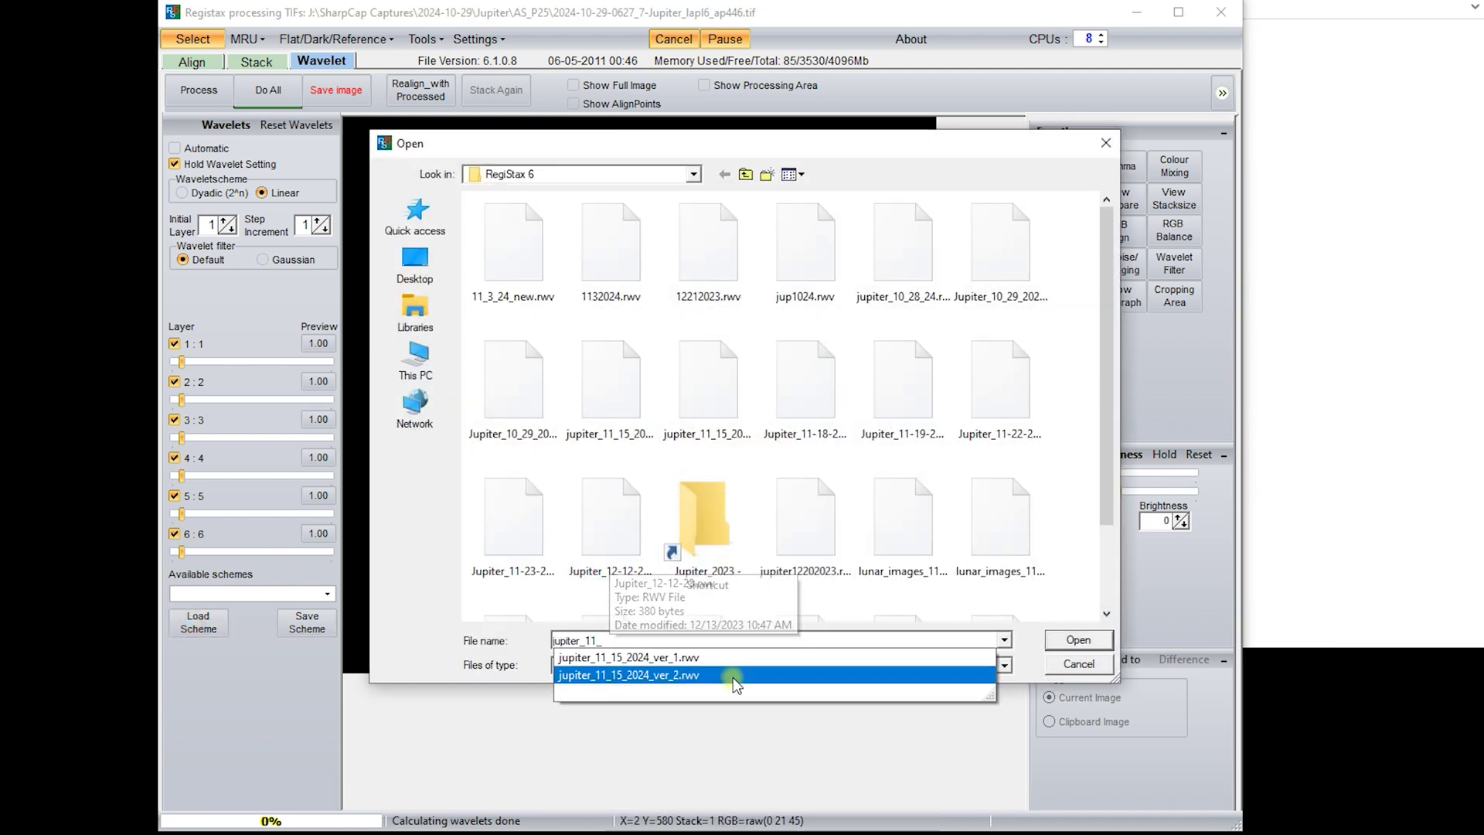
pyautogui.click(719, 675)
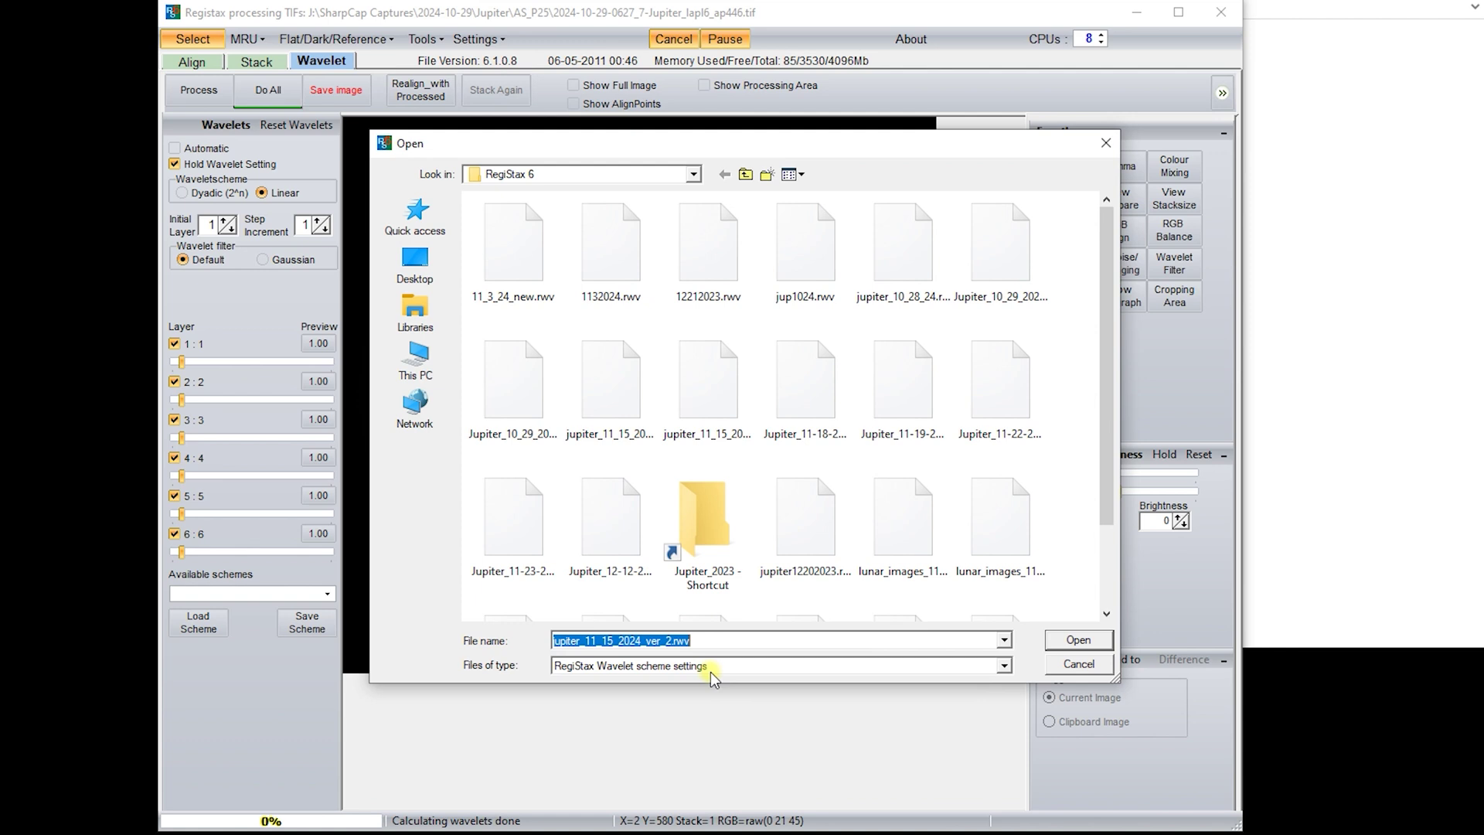
pyautogui.click(1096, 640)
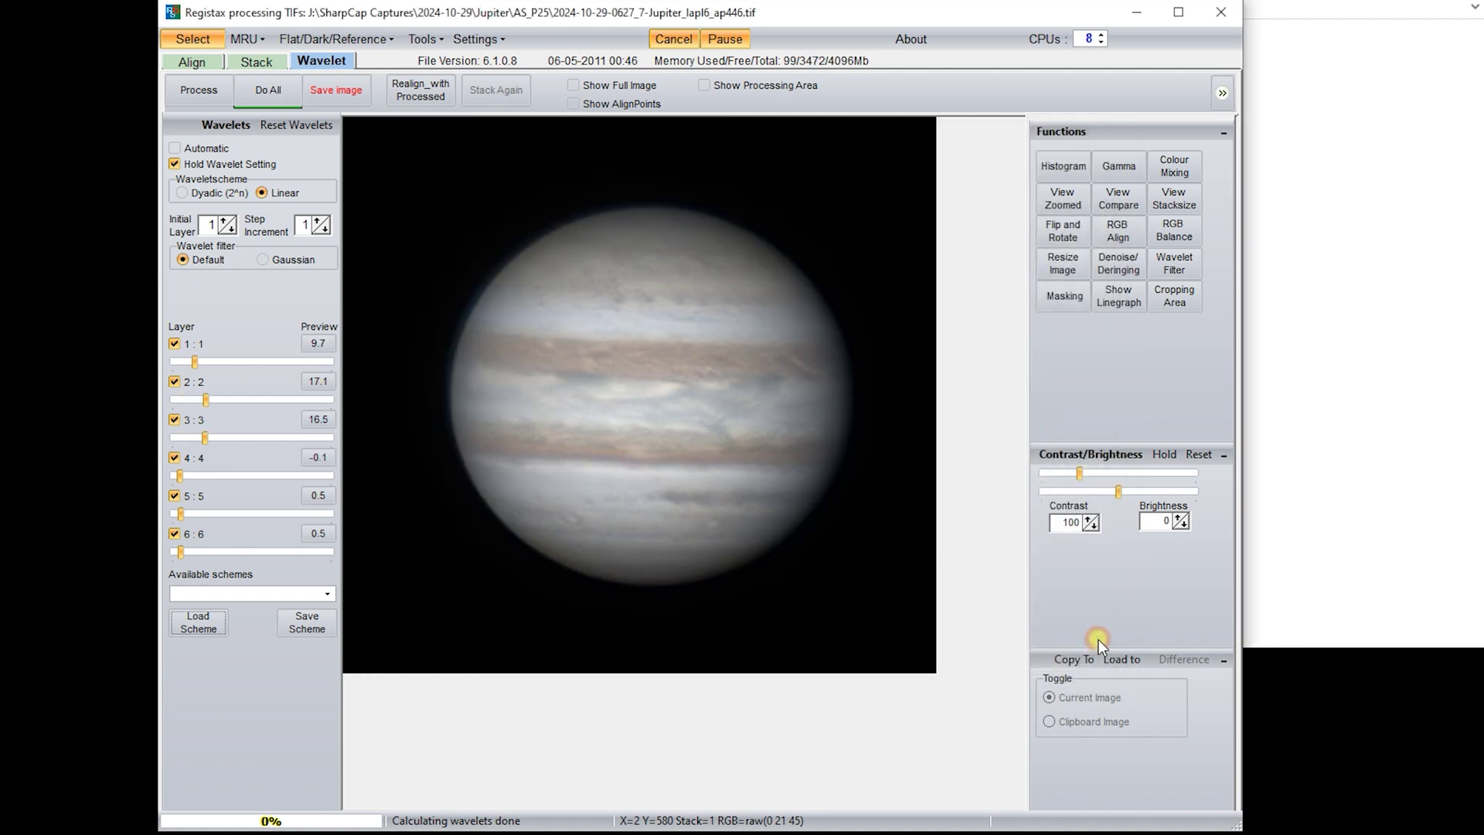
# - Show the Macro/Batch window and add the RGB balance function to the macro
pyautogui.click(419, 39)
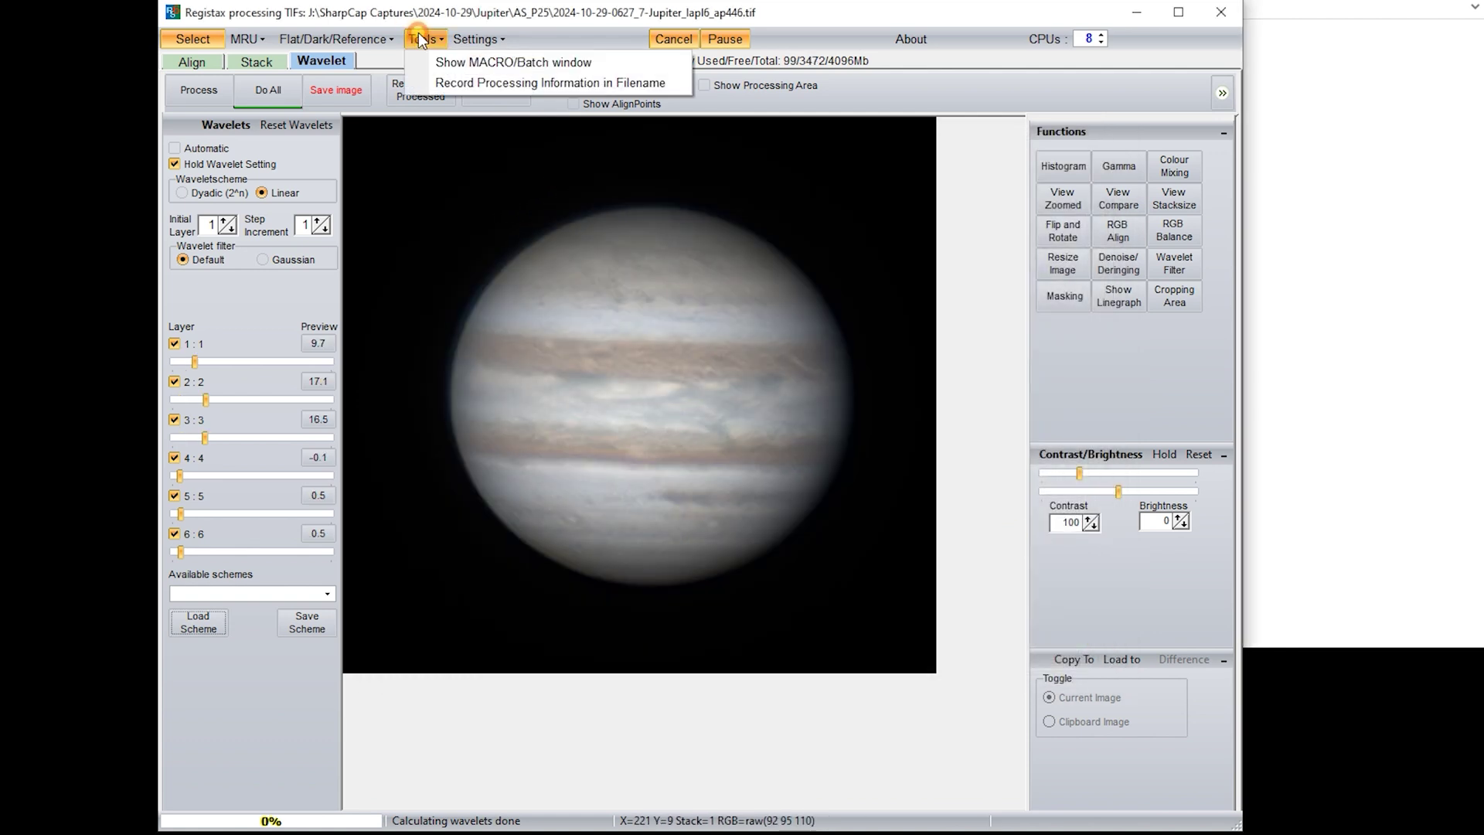
pyautogui.click(464, 63)
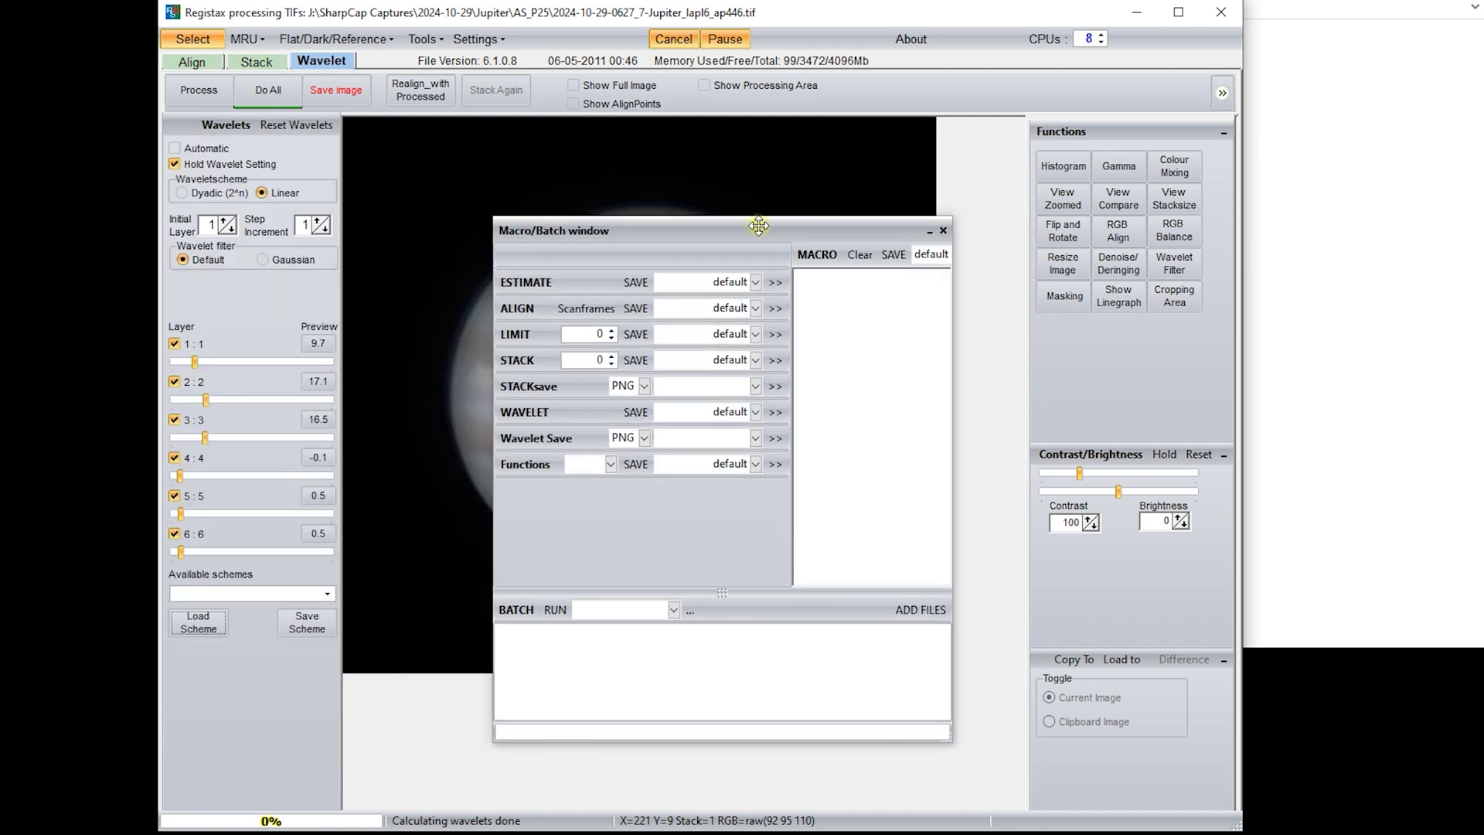
pyautogui.click(611, 466)
pyautogui.click(640, 501)
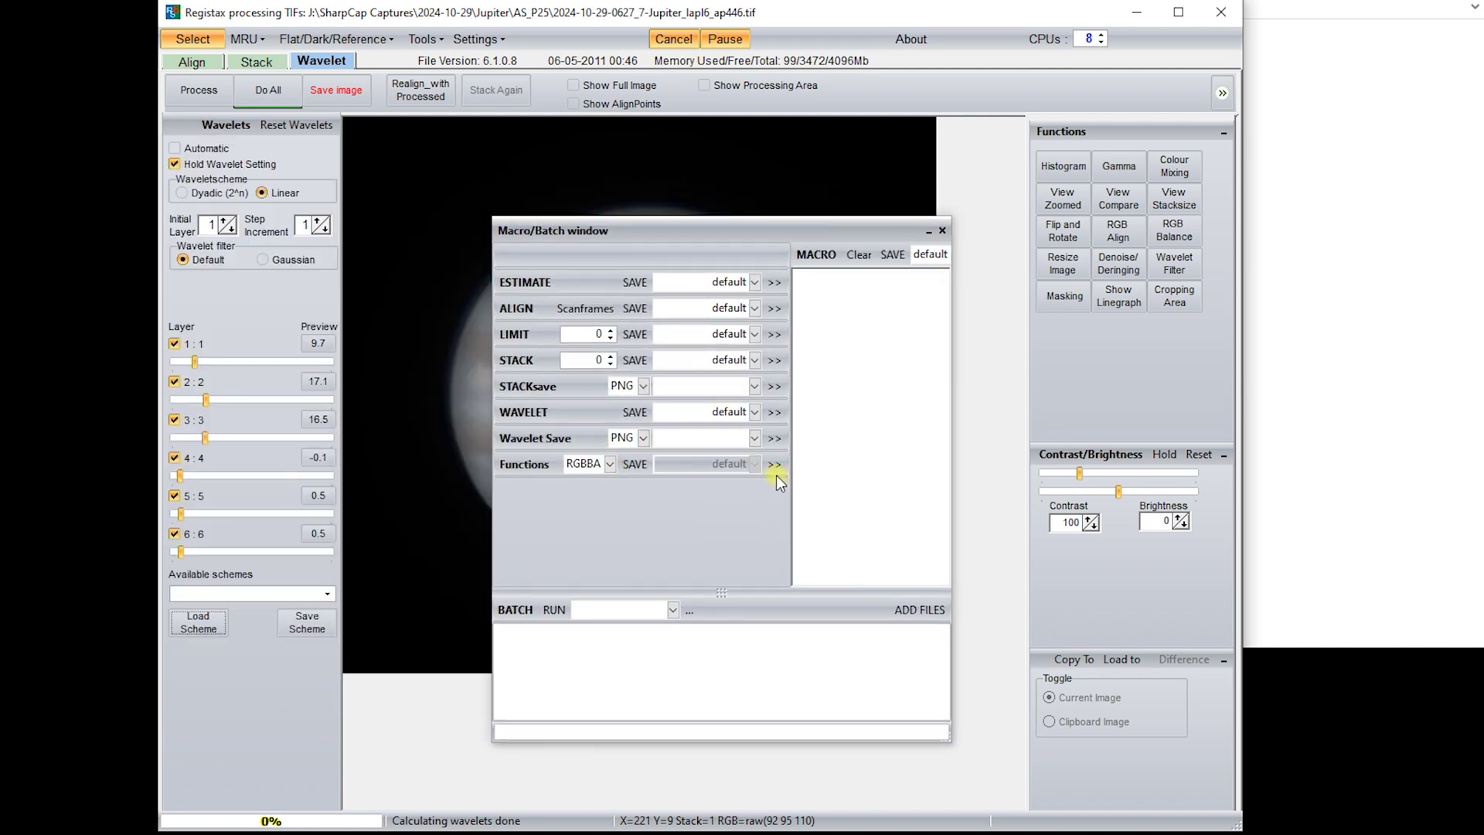
pyautogui.click(775, 464)
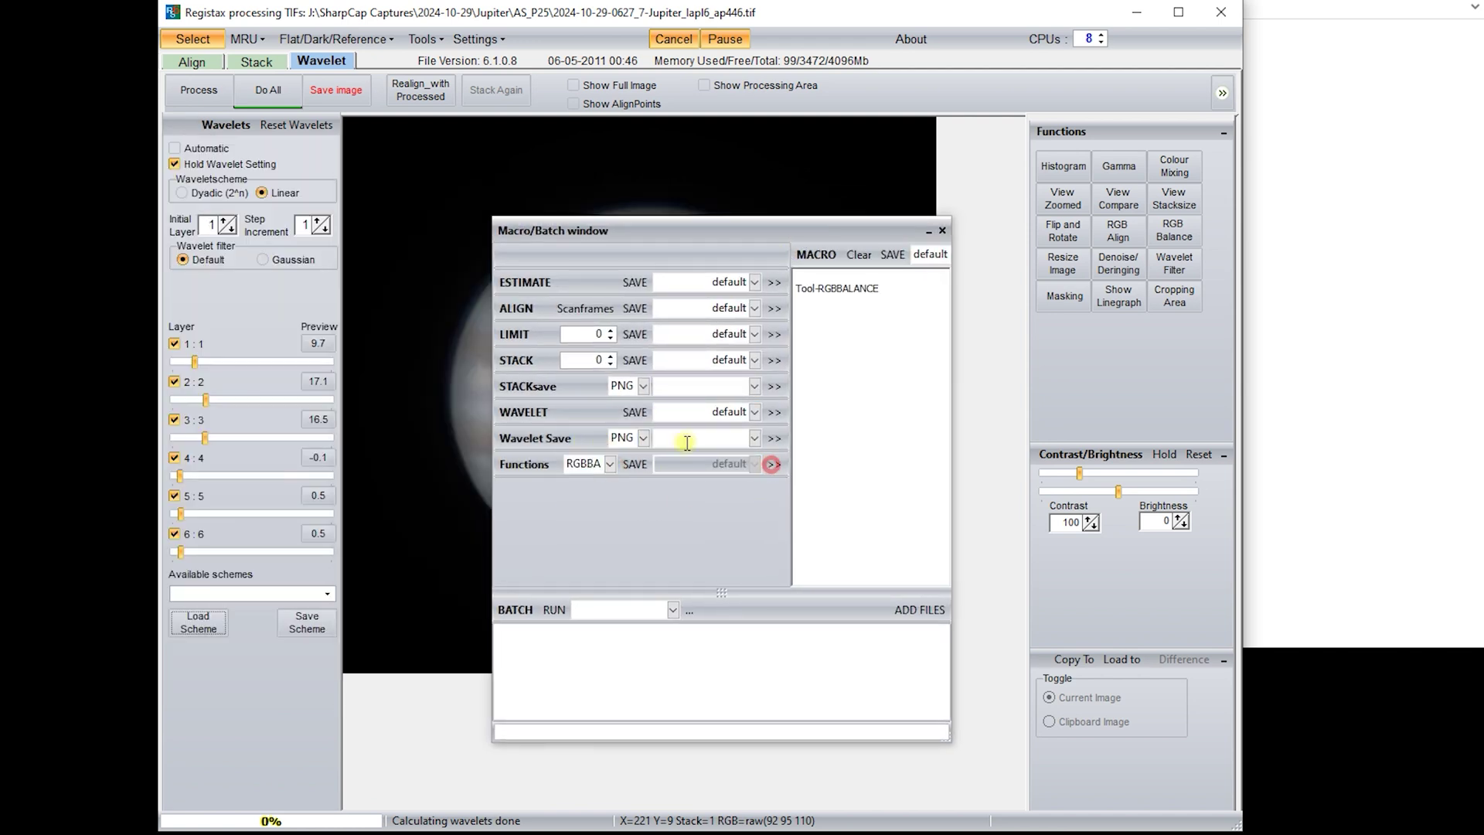
# - Add the default wavelet processing and a wavelet save in TIF format to the macro
pyautogui.click(775, 412)
pyautogui.click(643, 439)
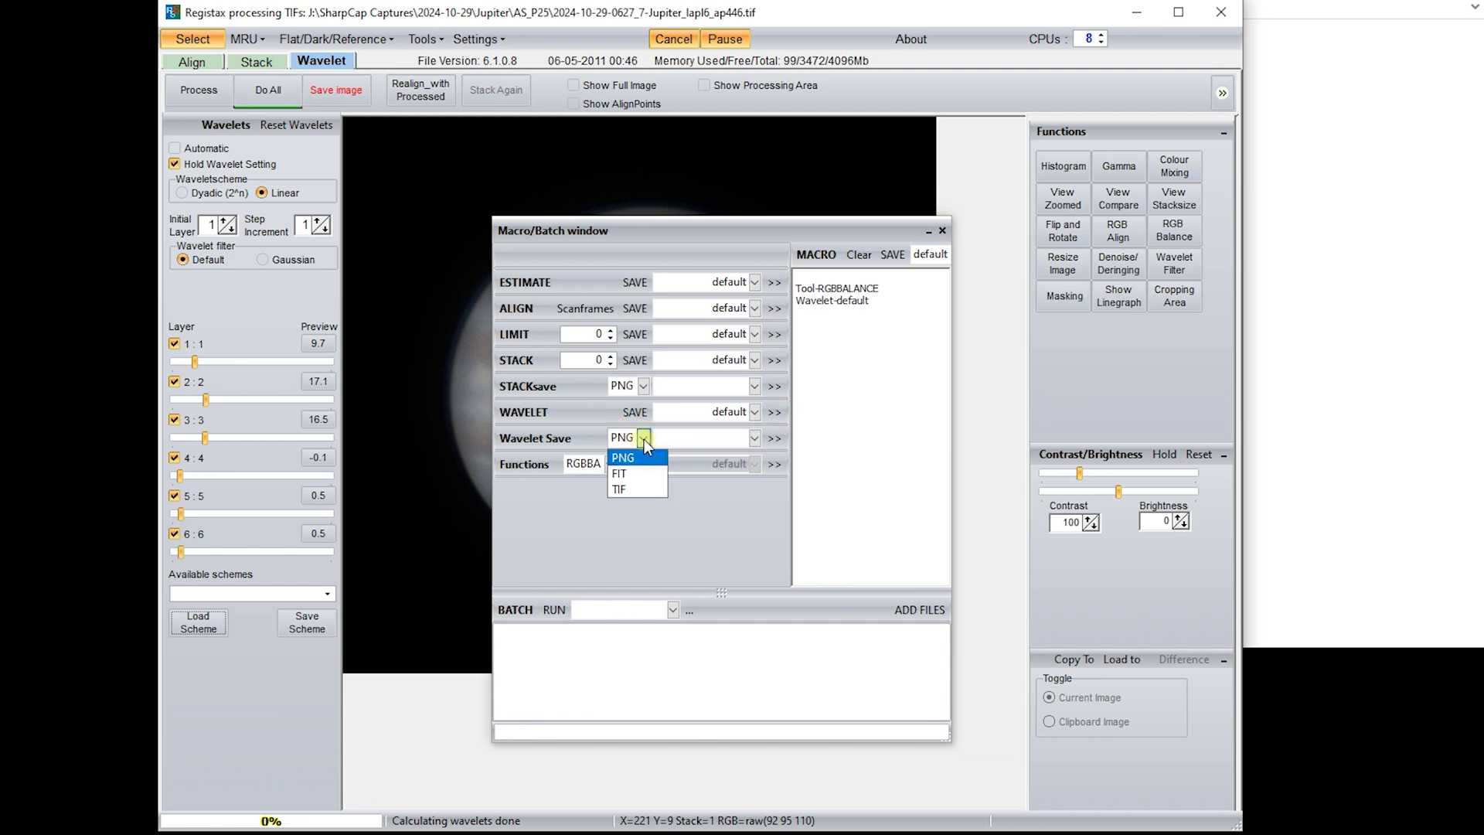
pyautogui.click(637, 489)
pyautogui.click(774, 438)
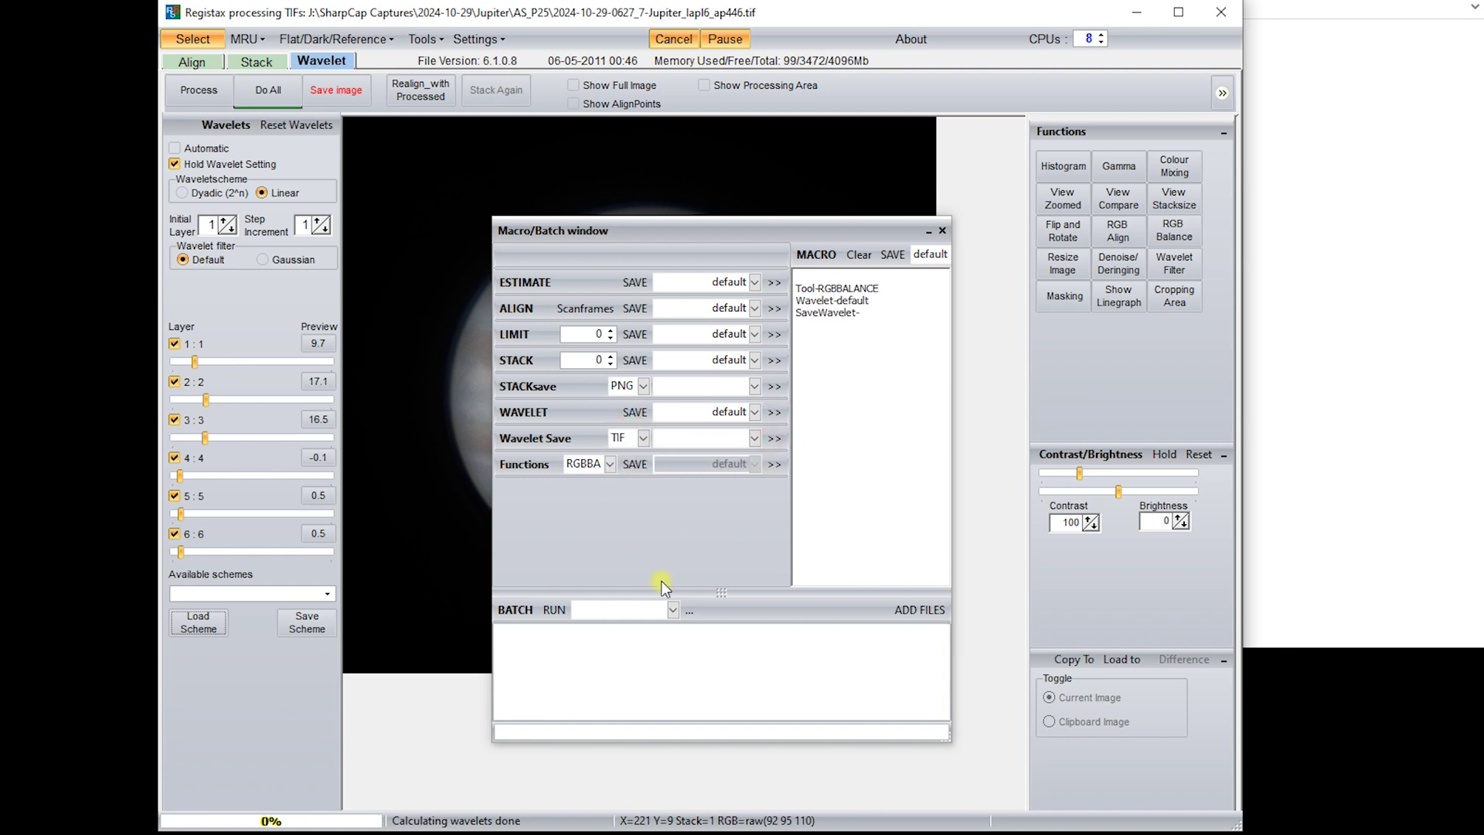
# - Leave the batch file picker and copy all the stacked Jupiter TIF images from the AS_P25 folder in File Explorer
pyautogui.click(935, 611)
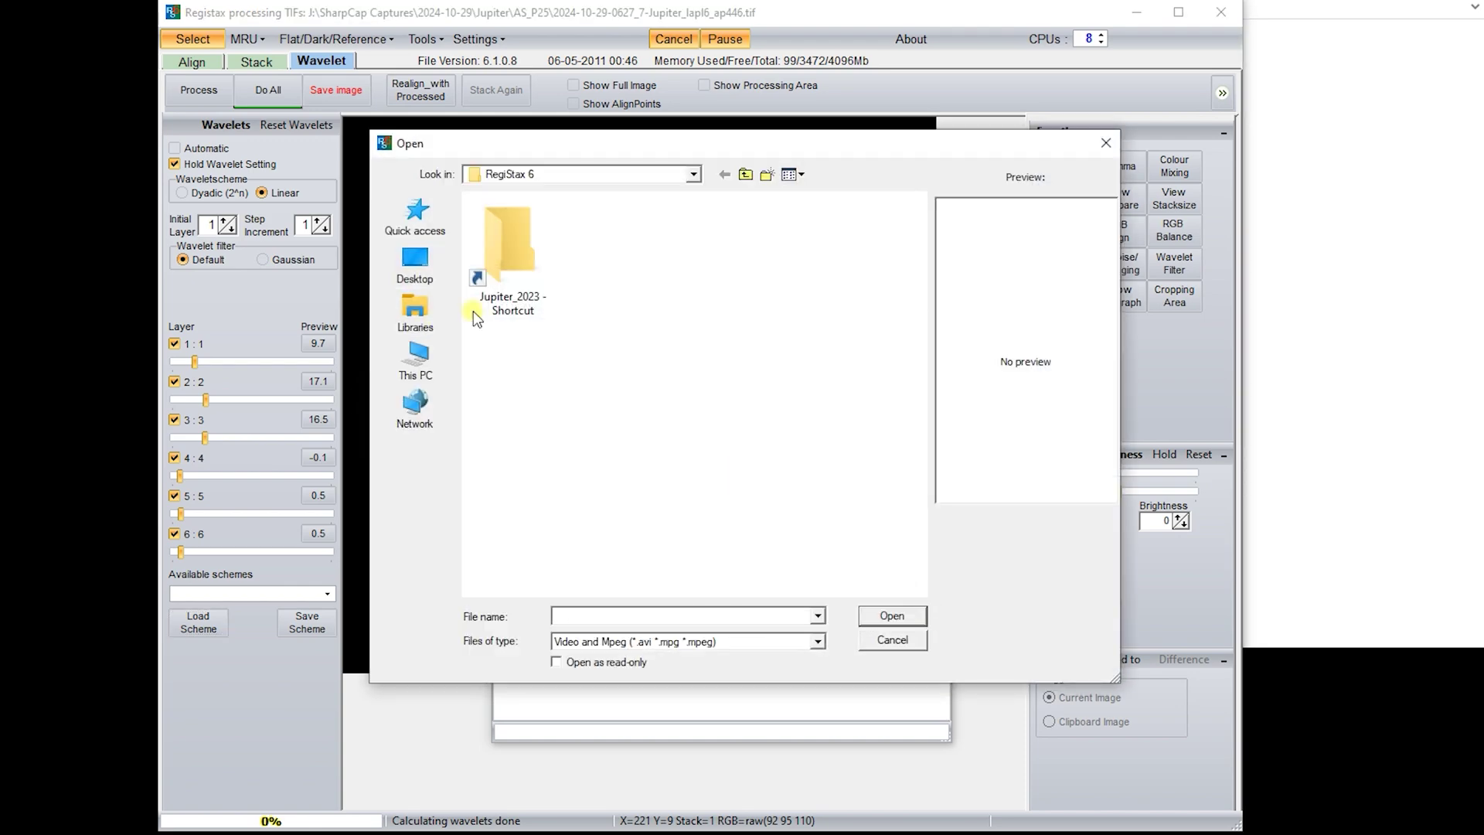
pyautogui.click(1103, 145)
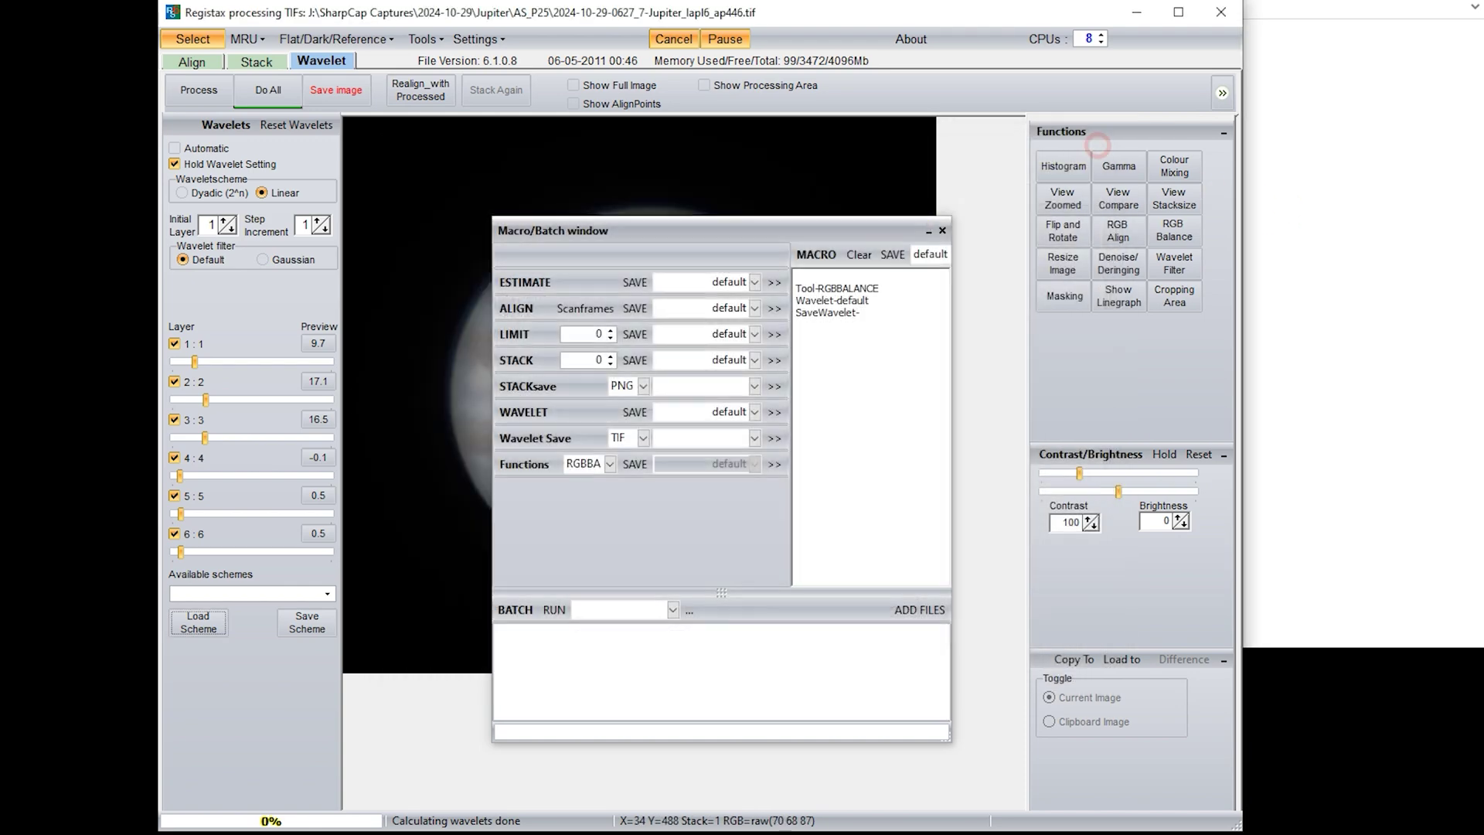
pyautogui.click(155, 822)
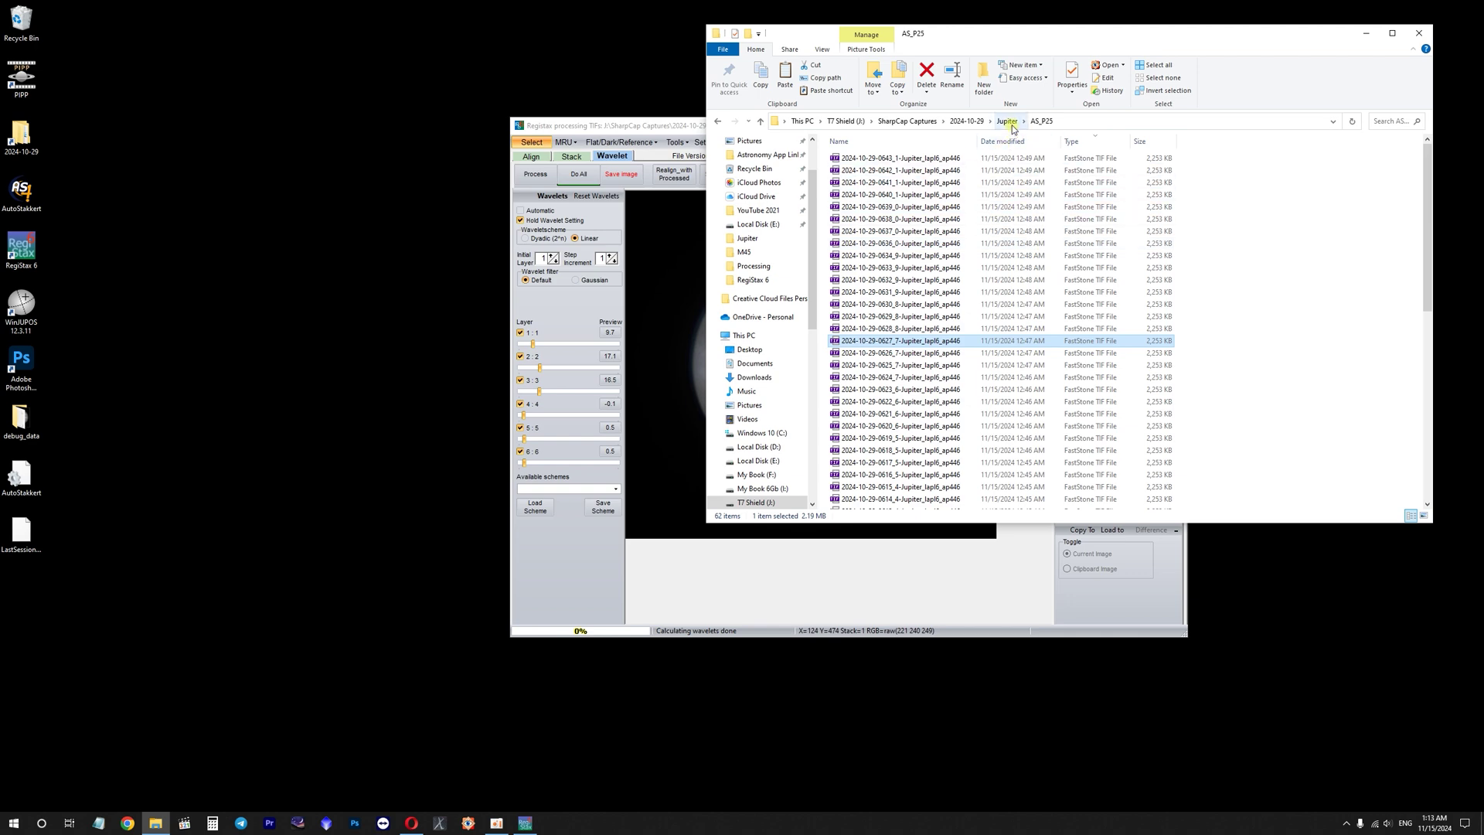
pyautogui.scroll(-9, 958, 202)
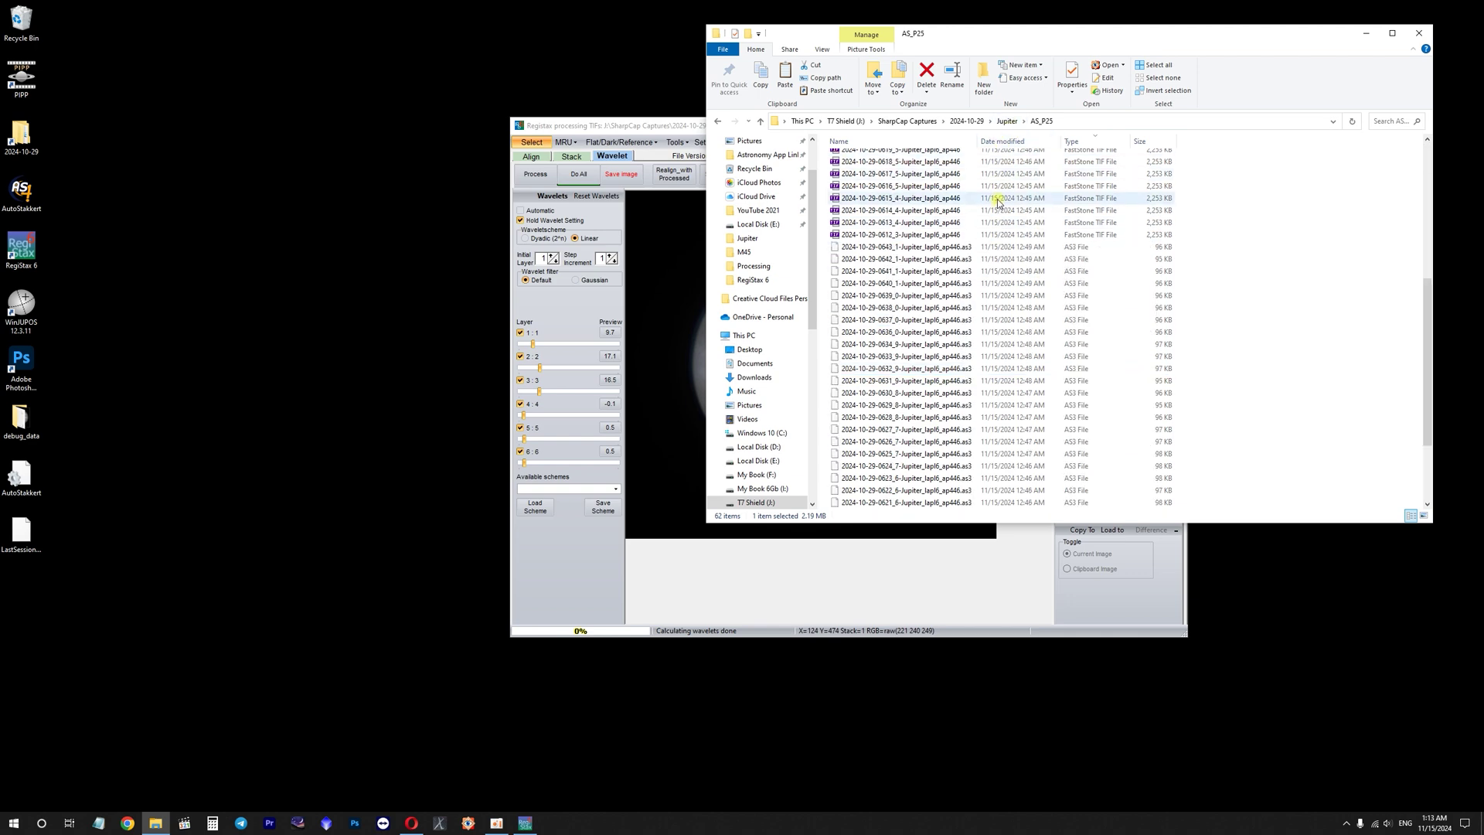
pyautogui.hotkey('shift', 'Home')
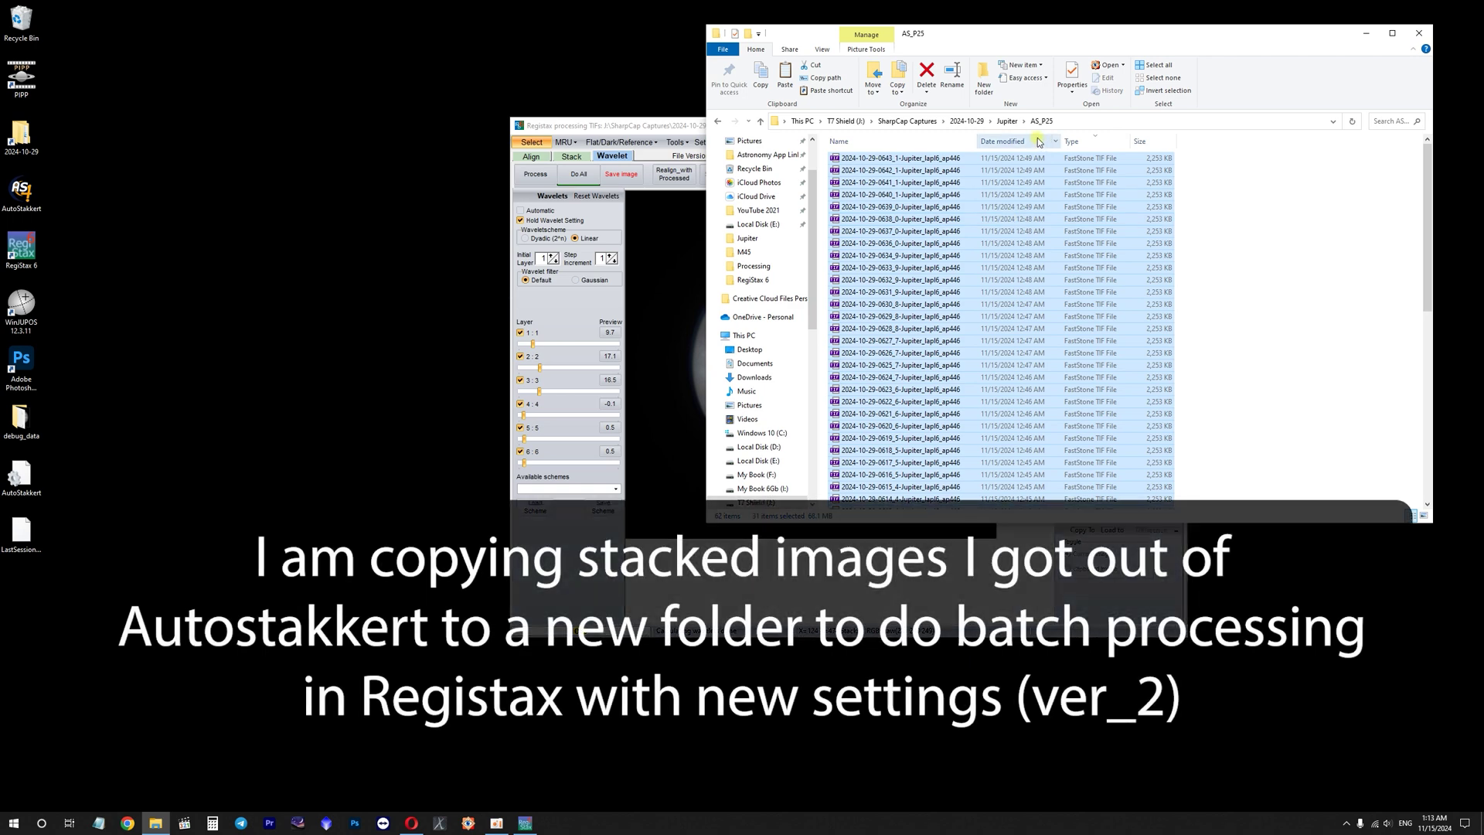
# - Create a folder named Registax_6_ver_2 inside the Jupiter folder
pyautogui.click(1007, 121)
pyautogui.rightClick(1232, 215)
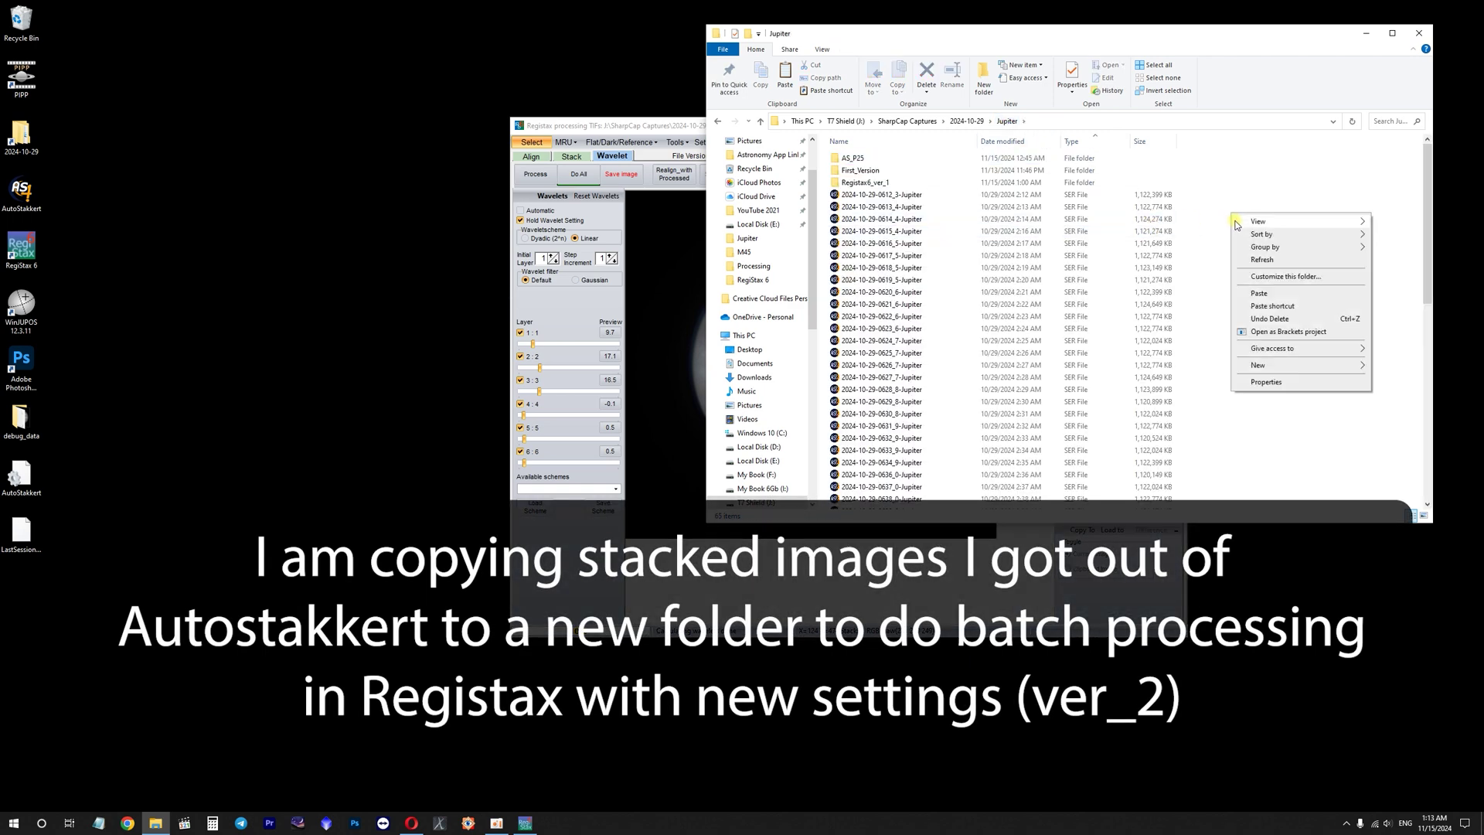
pyautogui.moveTo(1290, 369)
pyautogui.click(1170, 365)
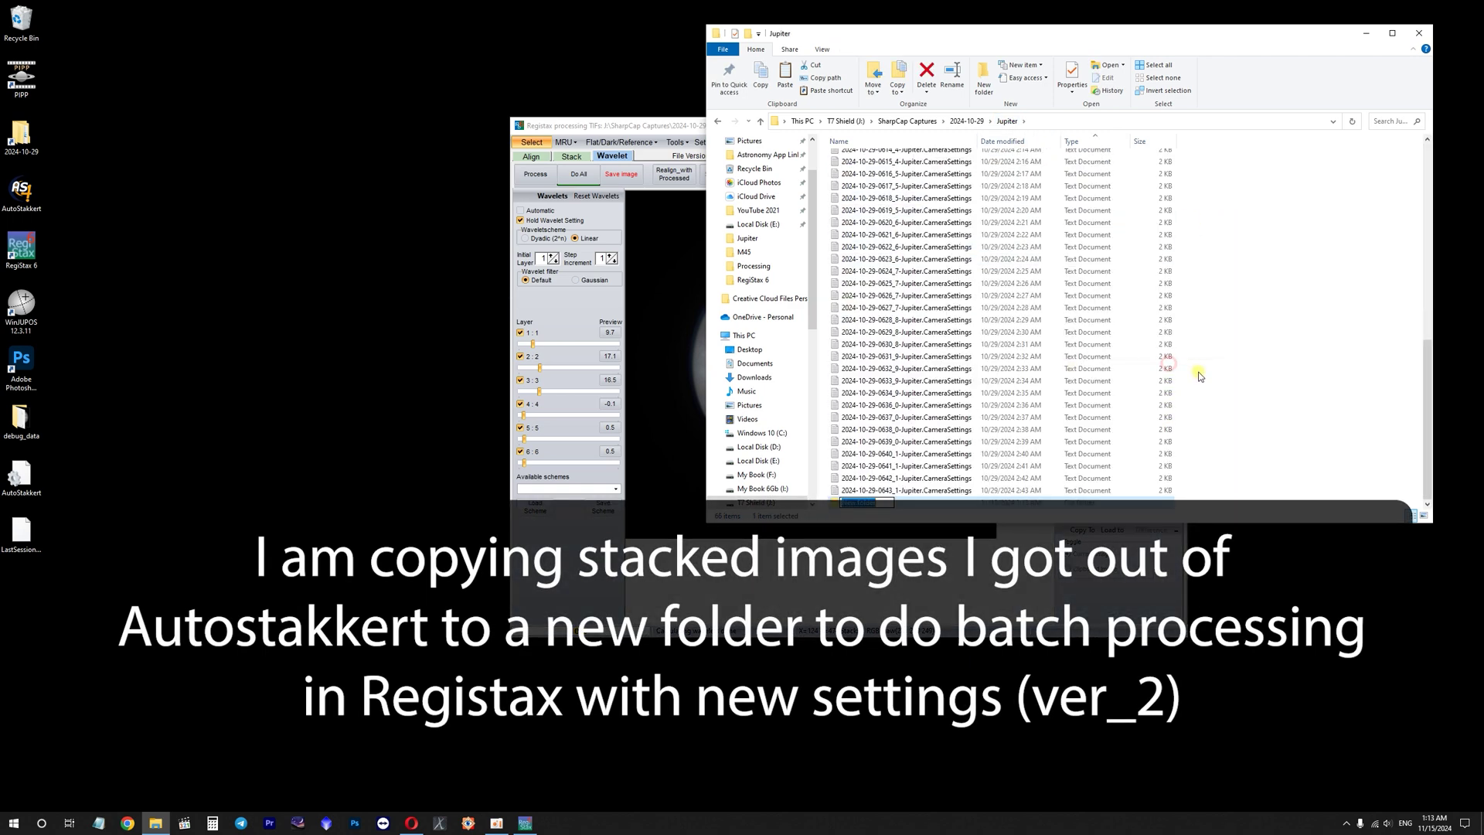
pyautogui.write('Registax_6_ver_2')
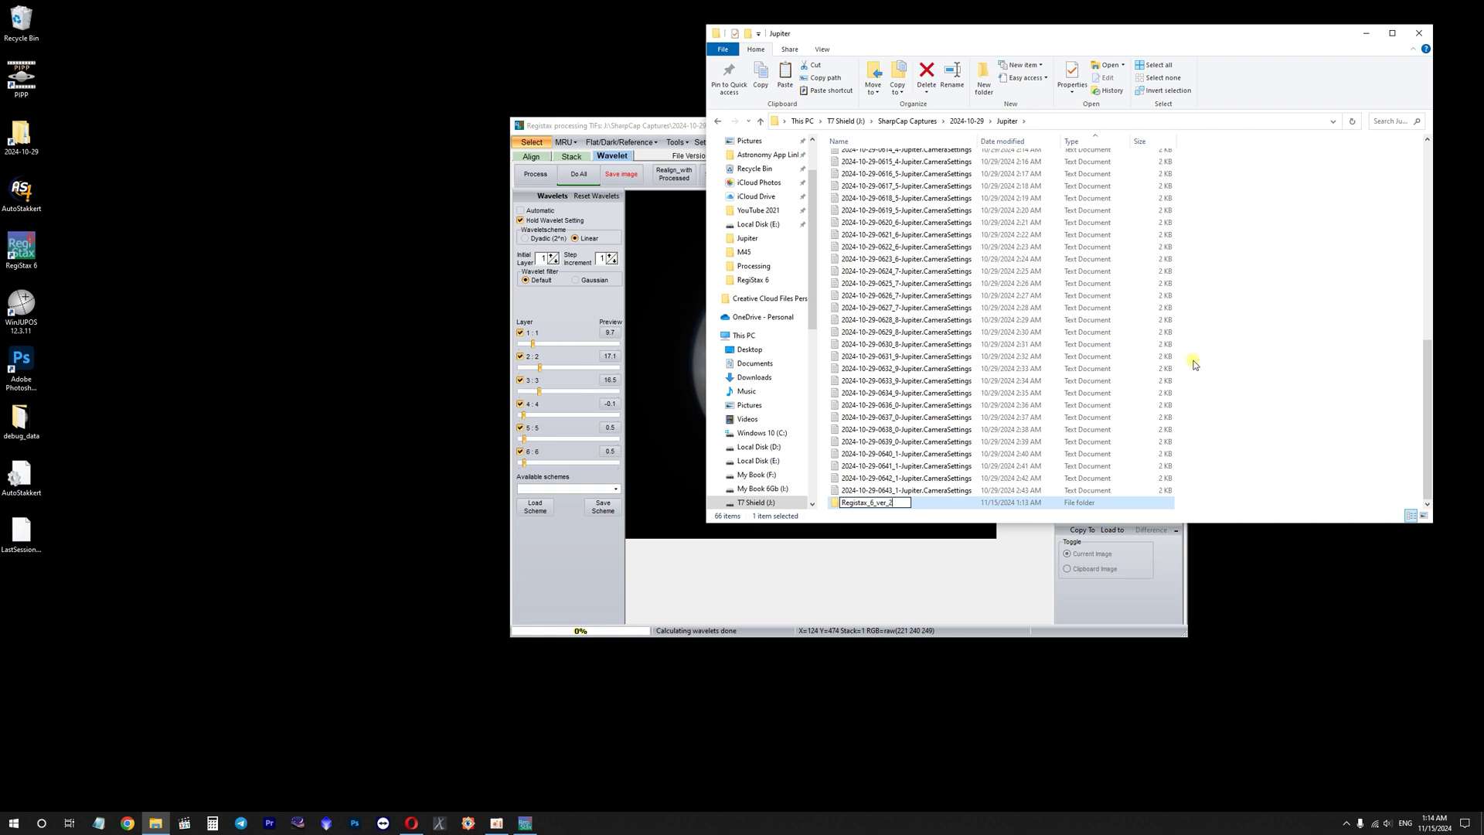
pyautogui.press('Return')
# - Paste the copied TIF images into the Registax_6_ver_2 folder
pyautogui.press('Return')
pyautogui.hotkey('ctrl', 'v')
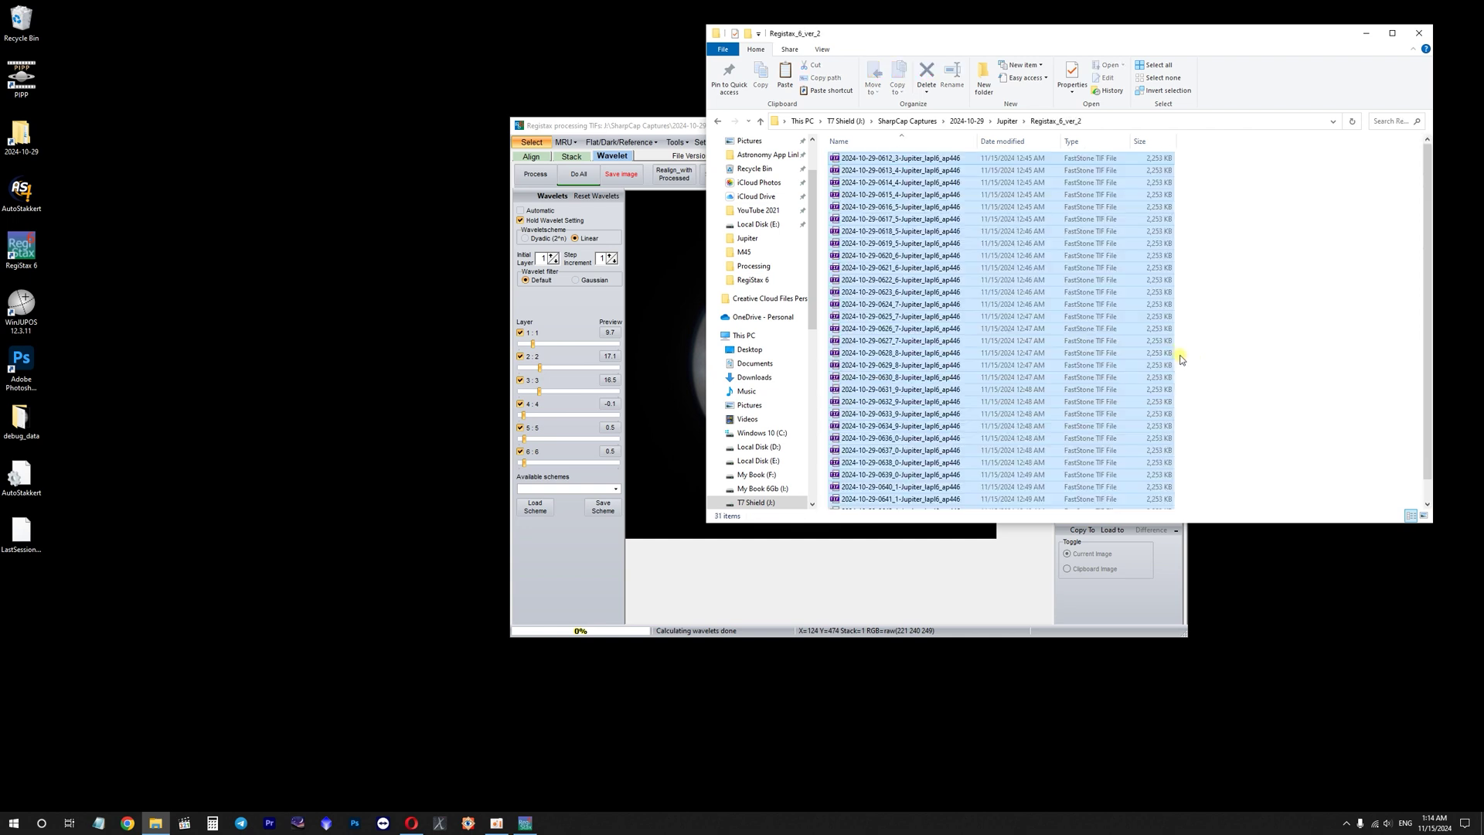
pyautogui.click(1204, 284)
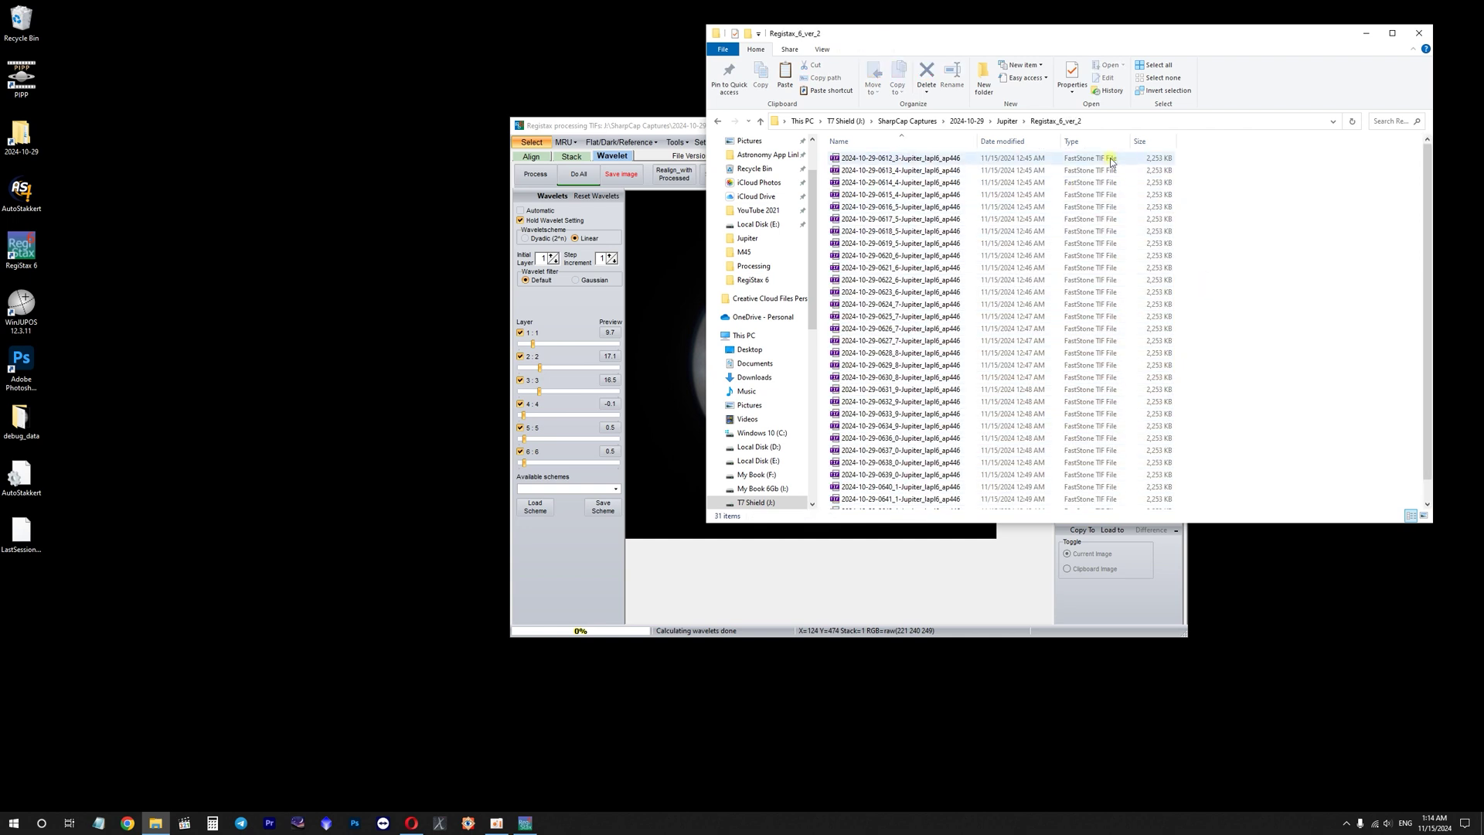
# - Check the original stacks in AS_P25 and the copied images in Registax_6_ver_2, then return to RegiStax
pyautogui.click(964, 122)
pyautogui.doubleClick(868, 167)
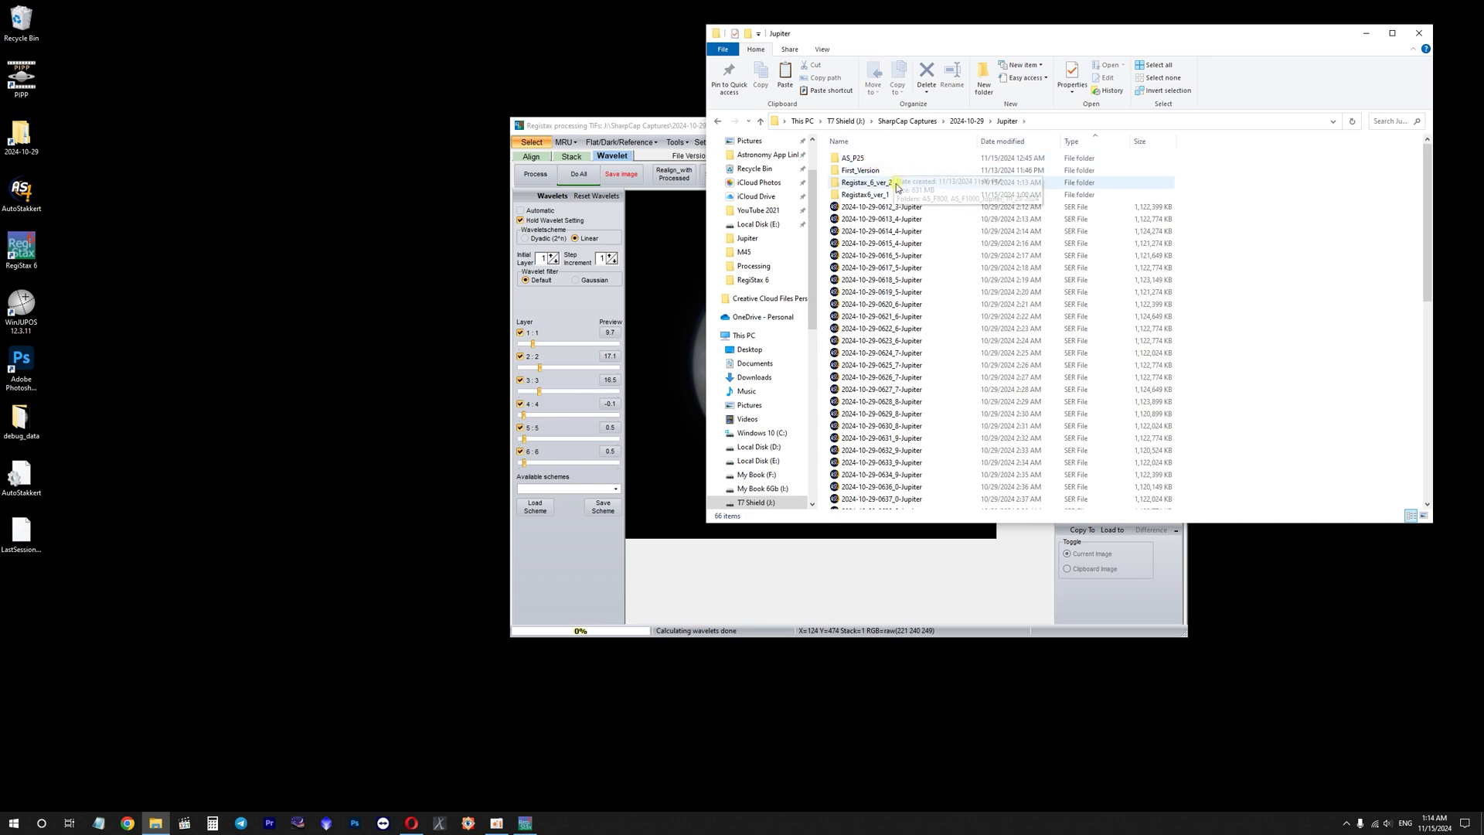
pyautogui.doubleClick(906, 184)
pyautogui.click(909, 194)
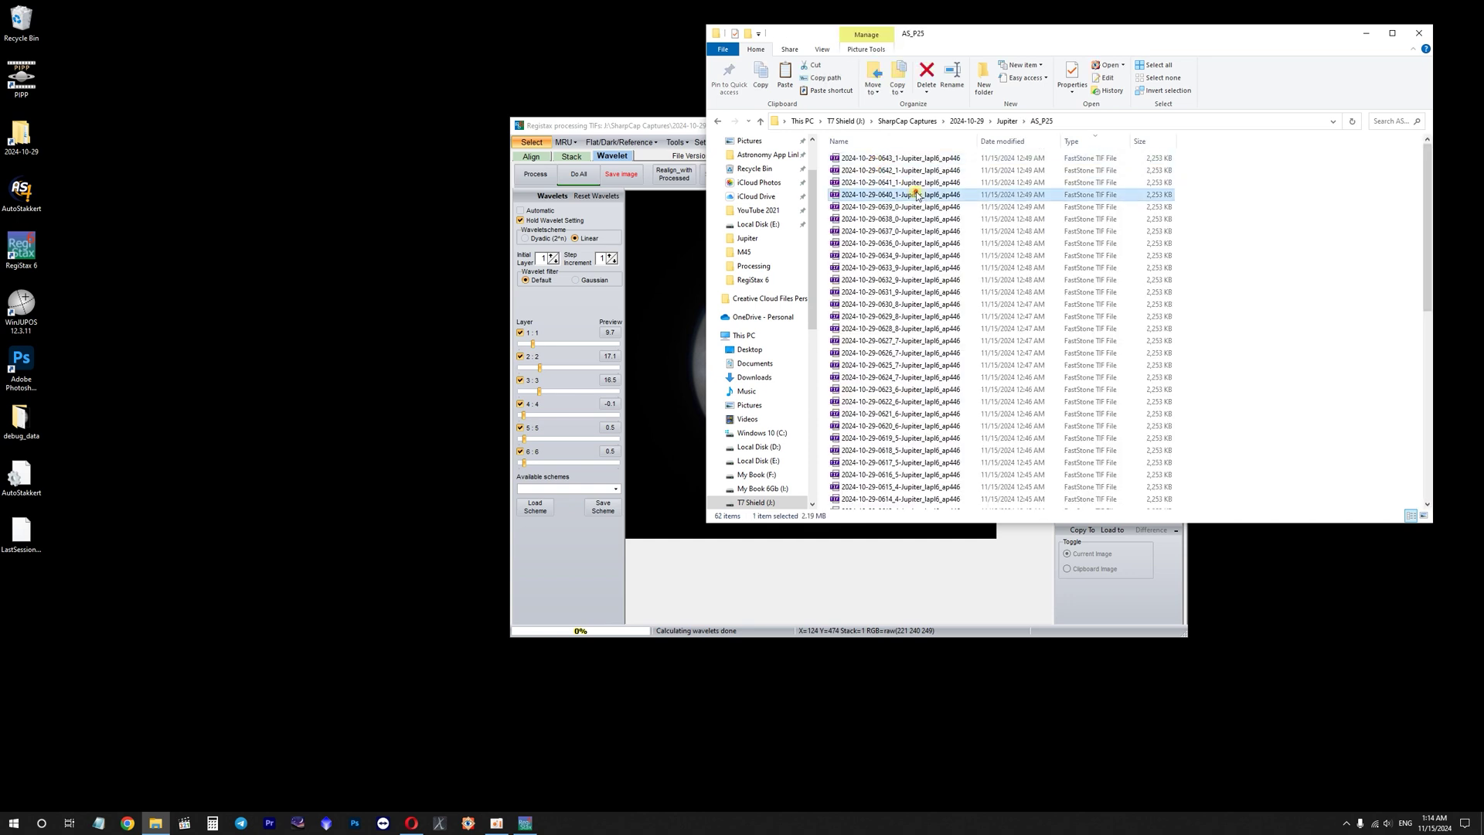
pyautogui.press('Return')
pyautogui.press('Escape')
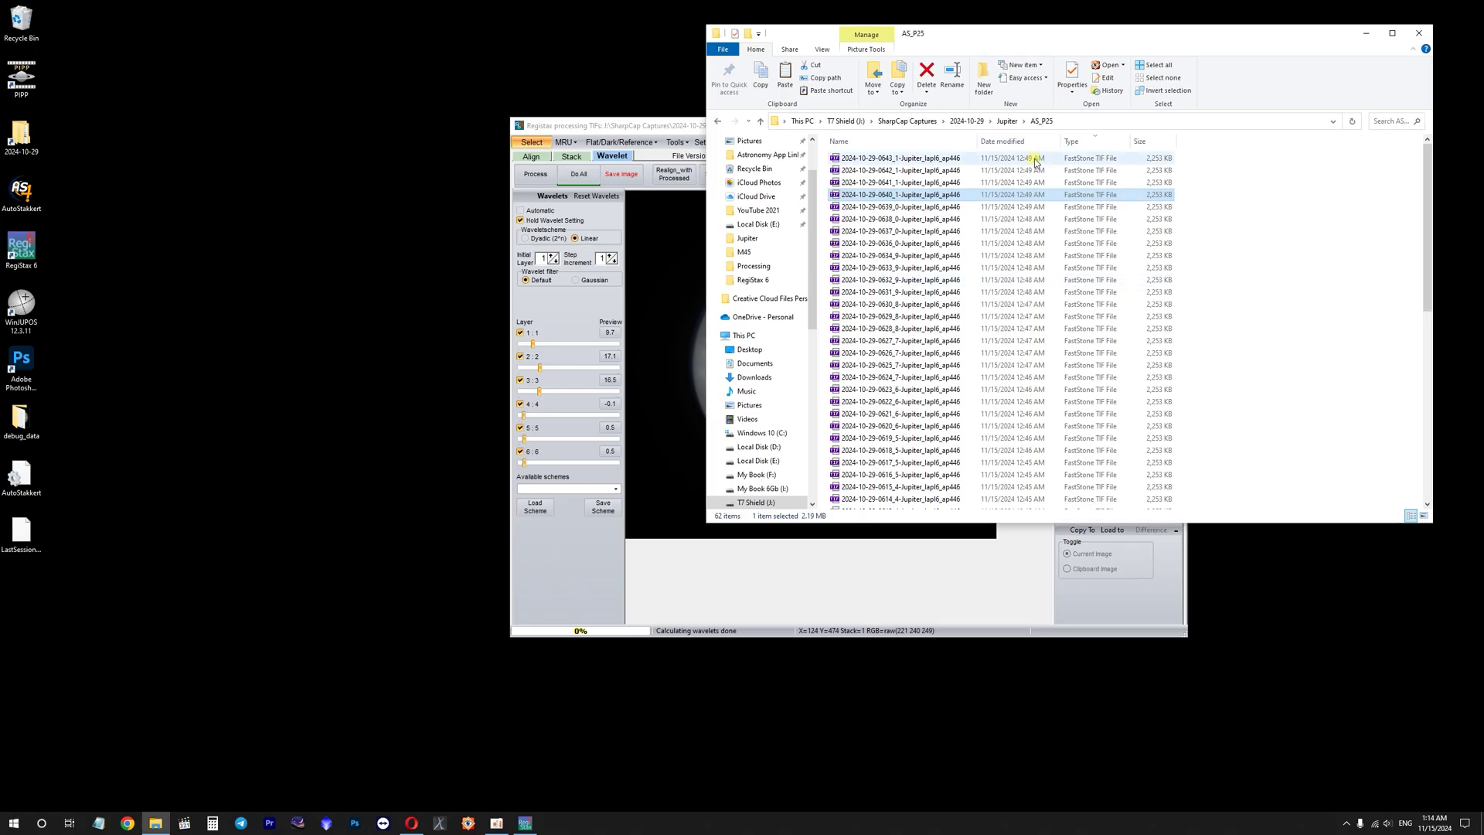
pyautogui.click(1012, 123)
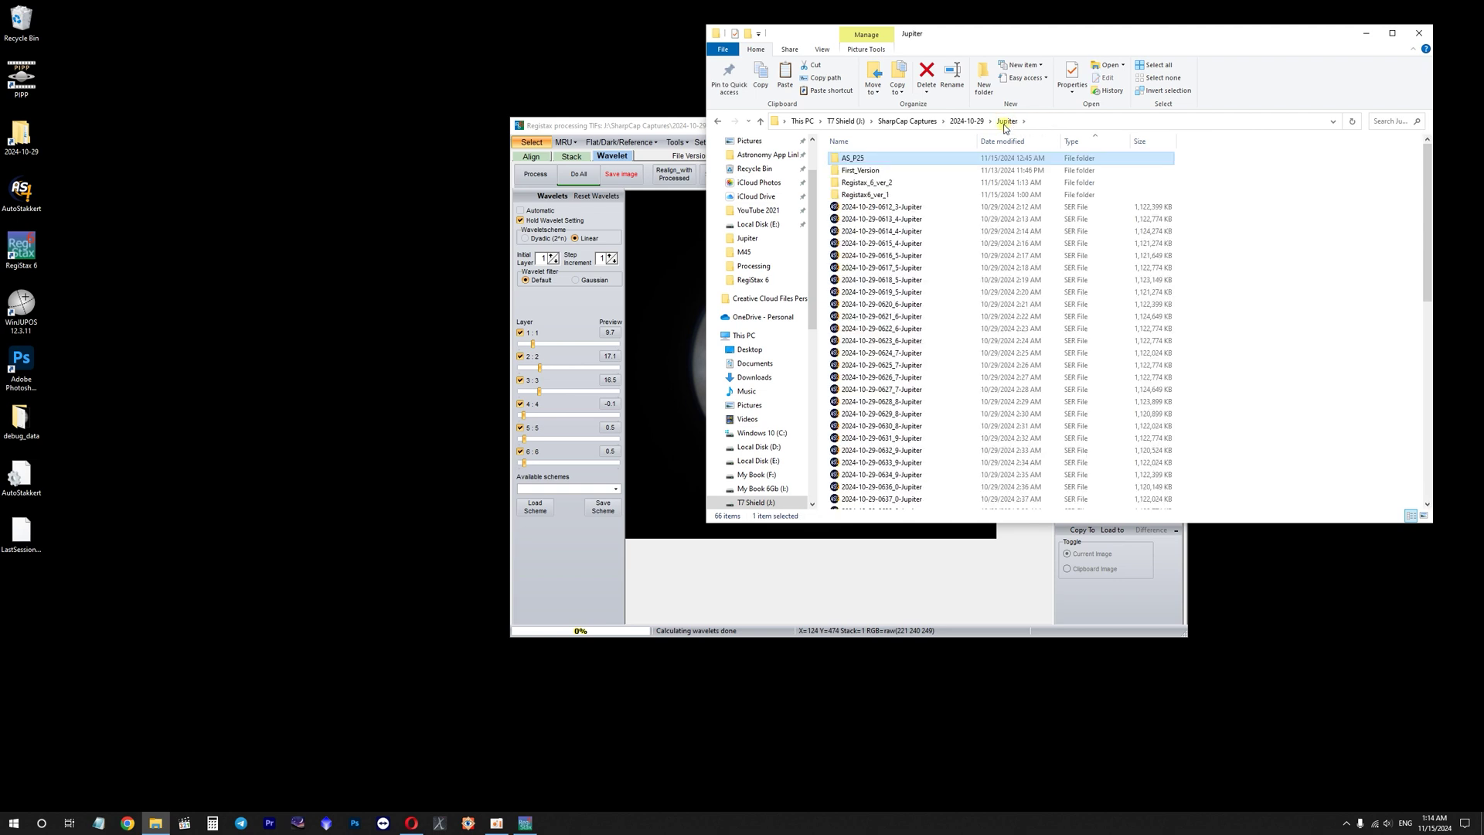
pyautogui.doubleClick(899, 187)
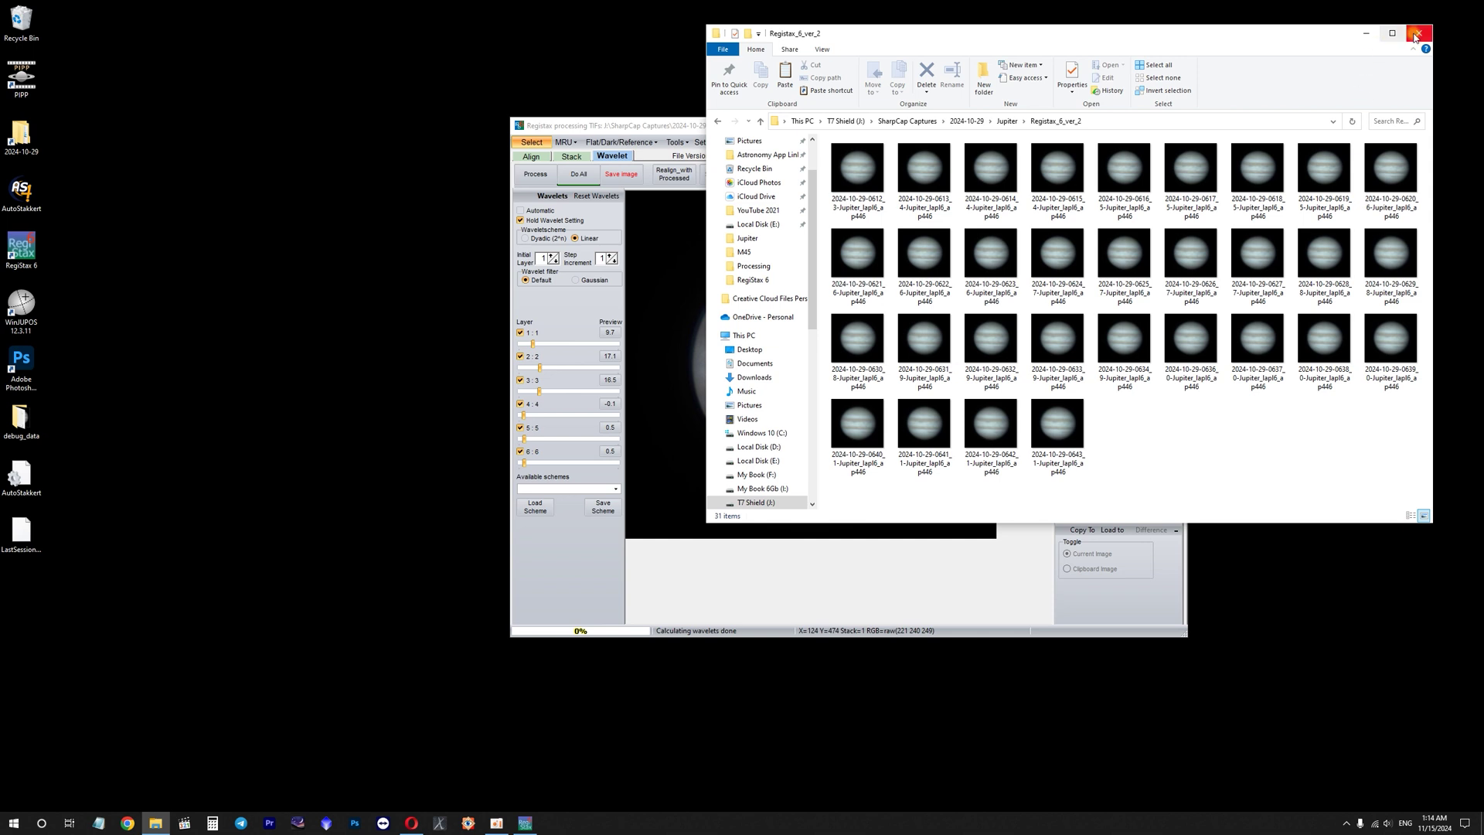
pyautogui.click(1363, 35)
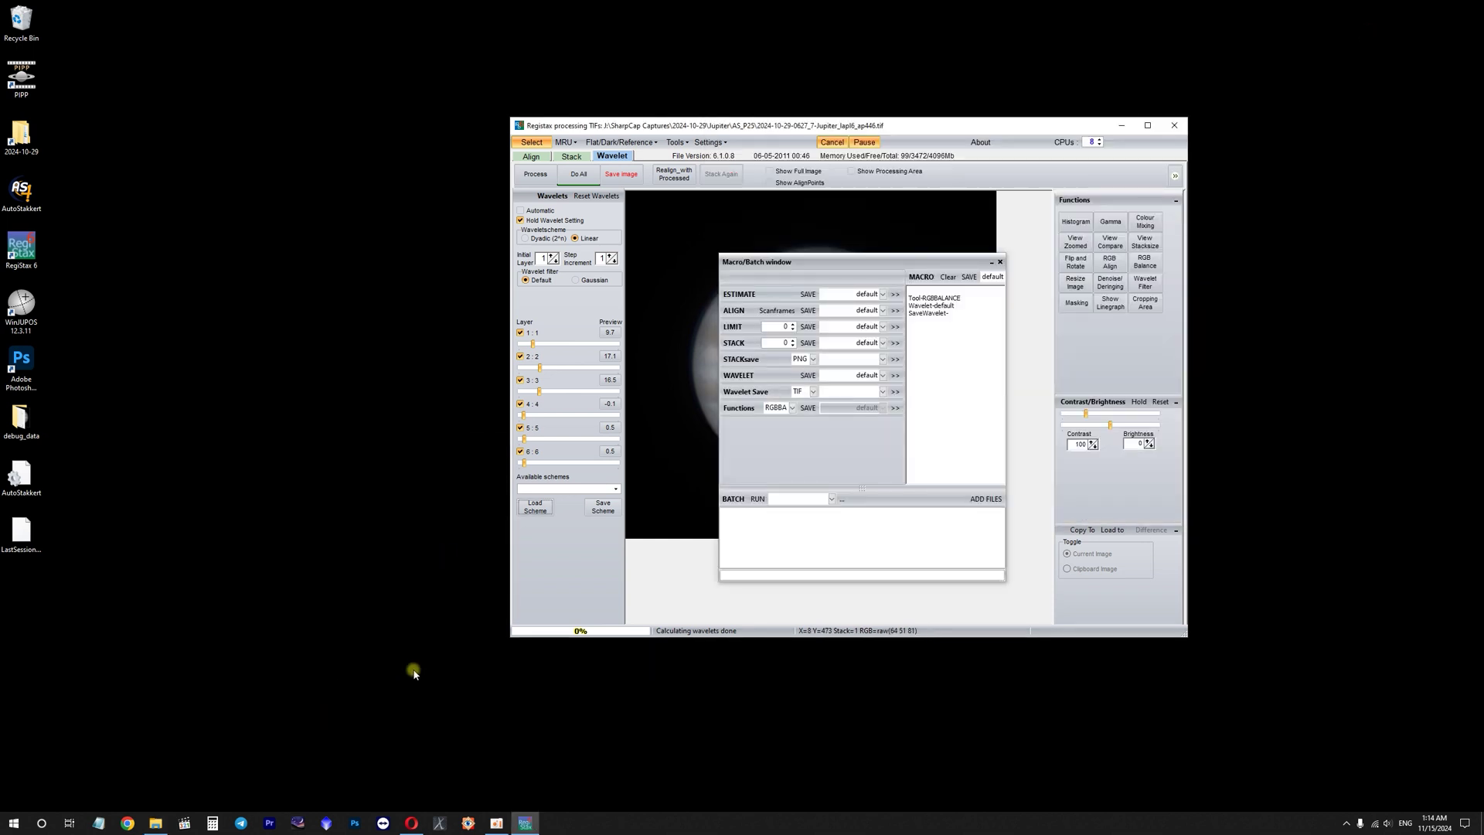
# - Add all the images in the Registax_6_ver_2 folder to the batch and run the macro on them
pyautogui.click(985, 498)
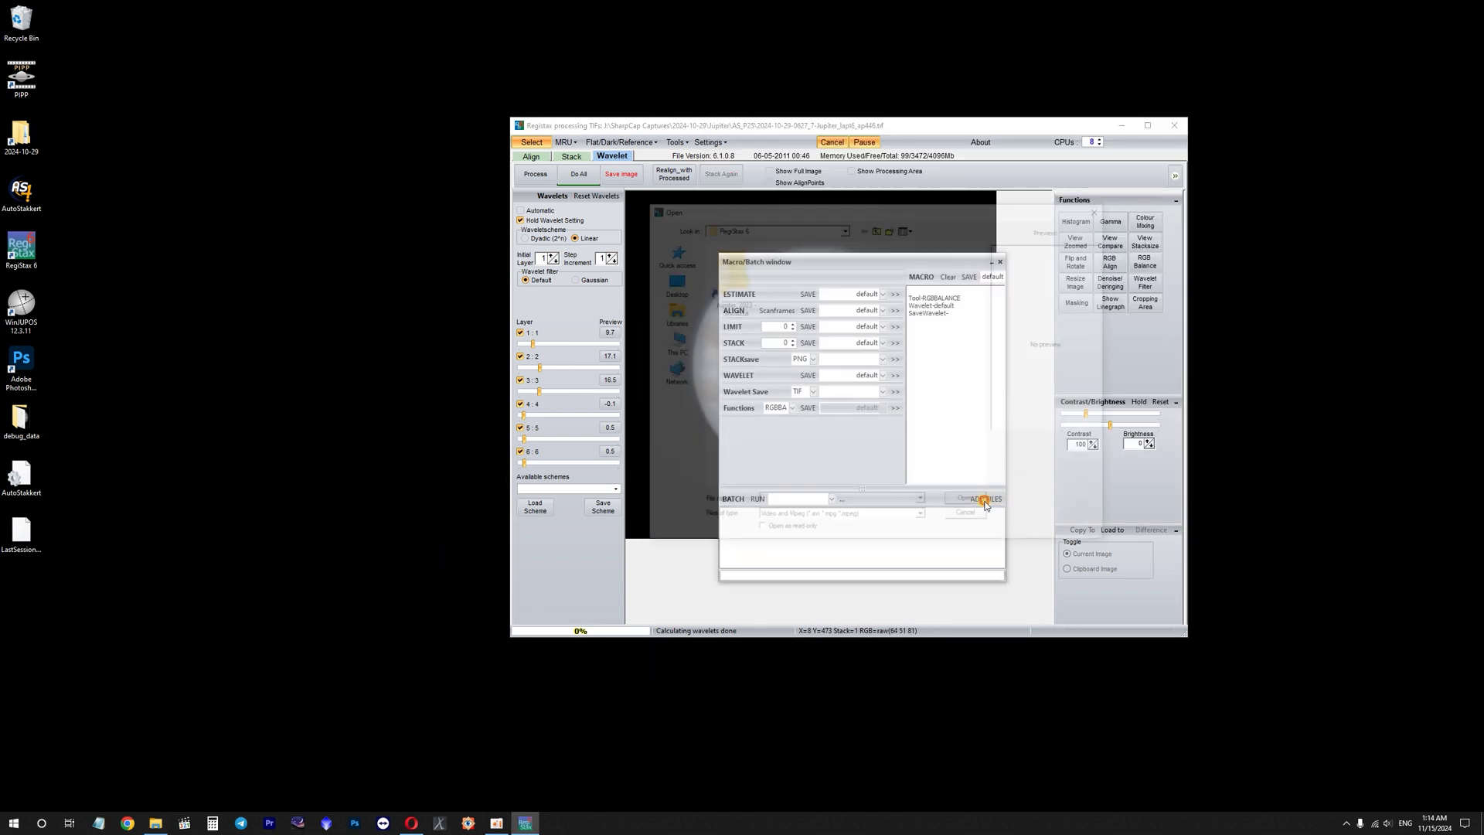
pyautogui.click(670, 284)
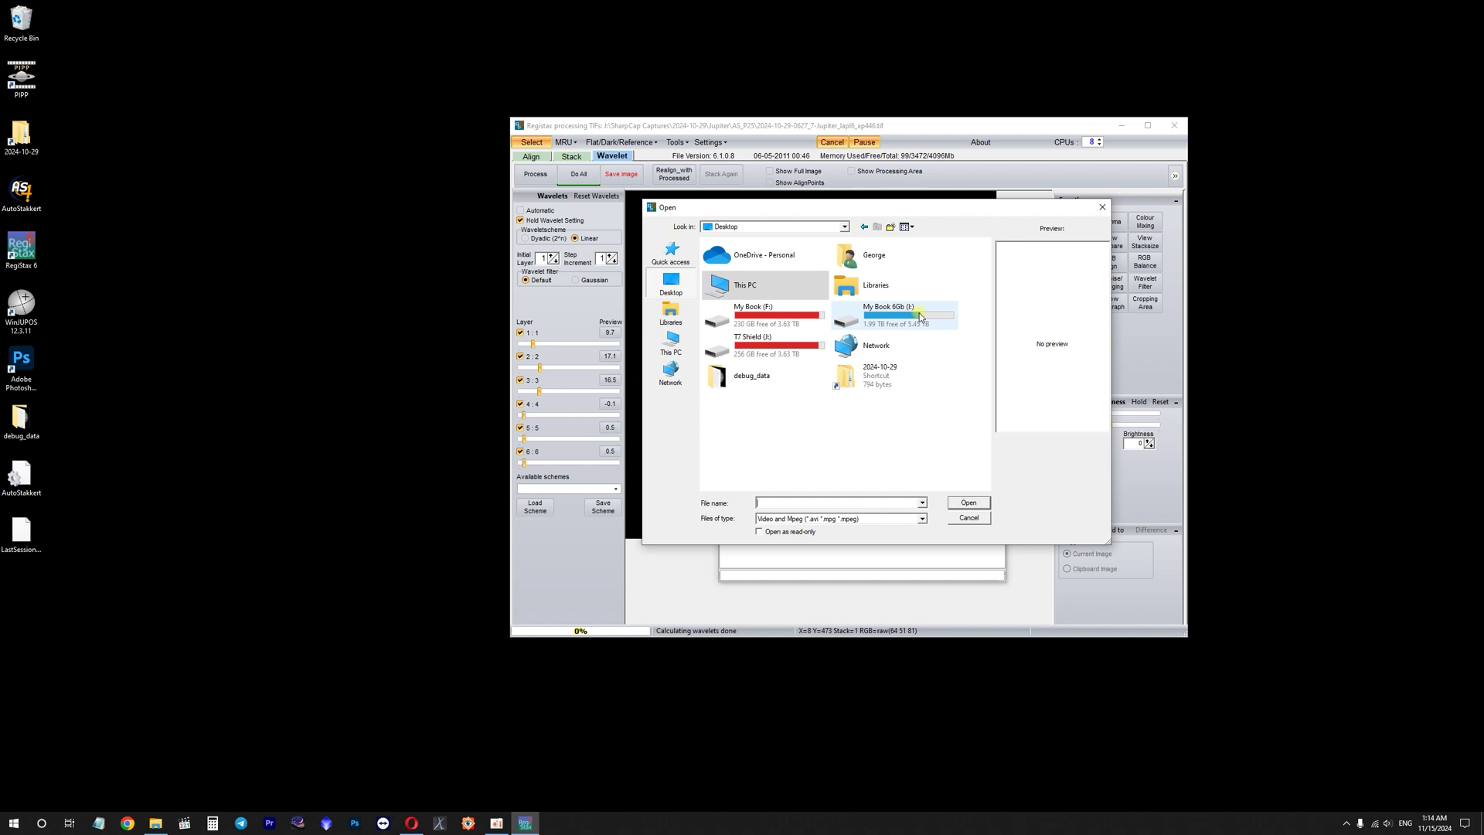
pyautogui.doubleClick(880, 378)
pyautogui.doubleClick(730, 274)
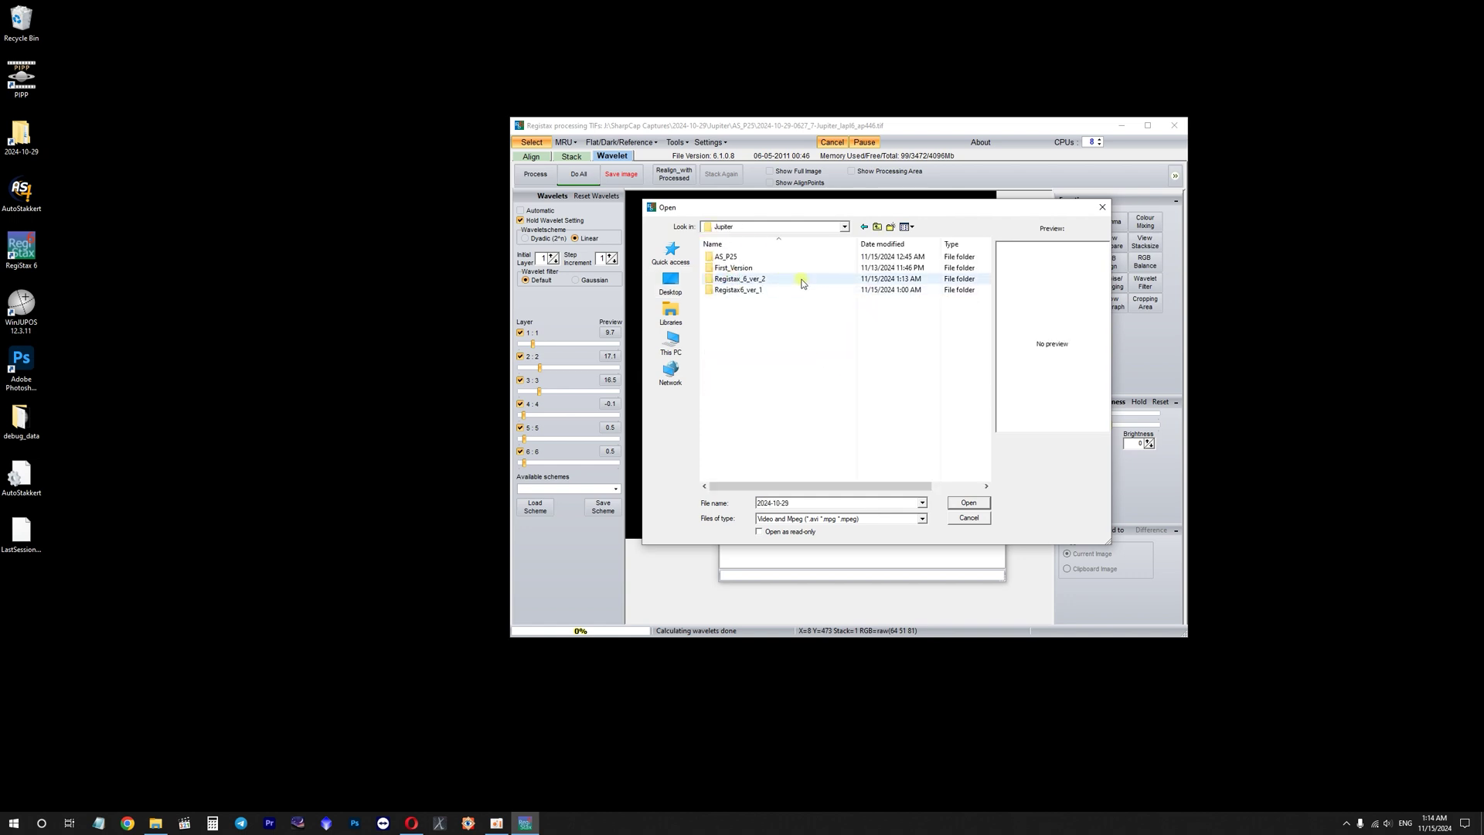
pyautogui.doubleClick(801, 283)
pyautogui.click(823, 503)
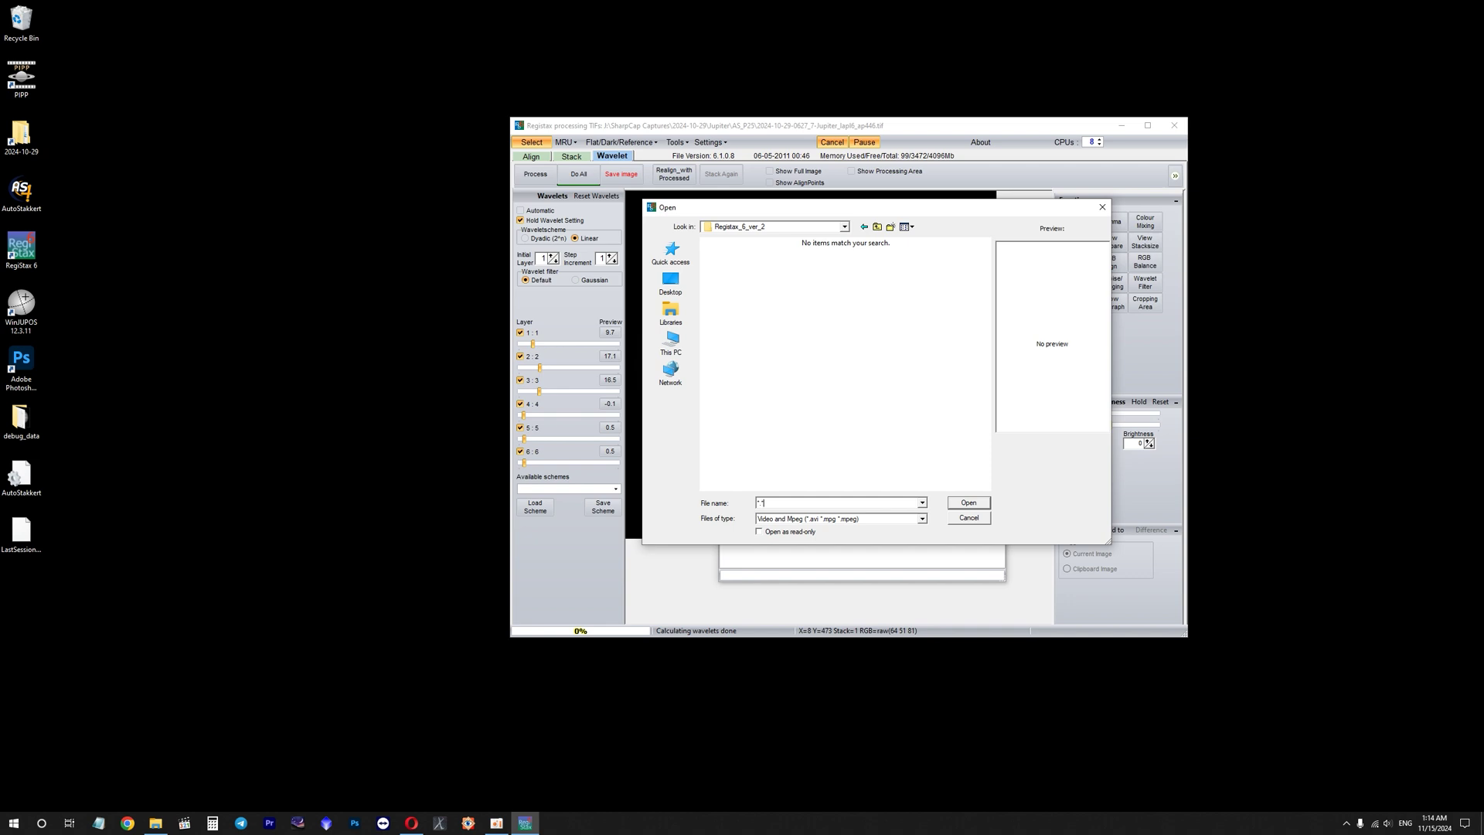
pyautogui.hotkey('shift', 'Tab')
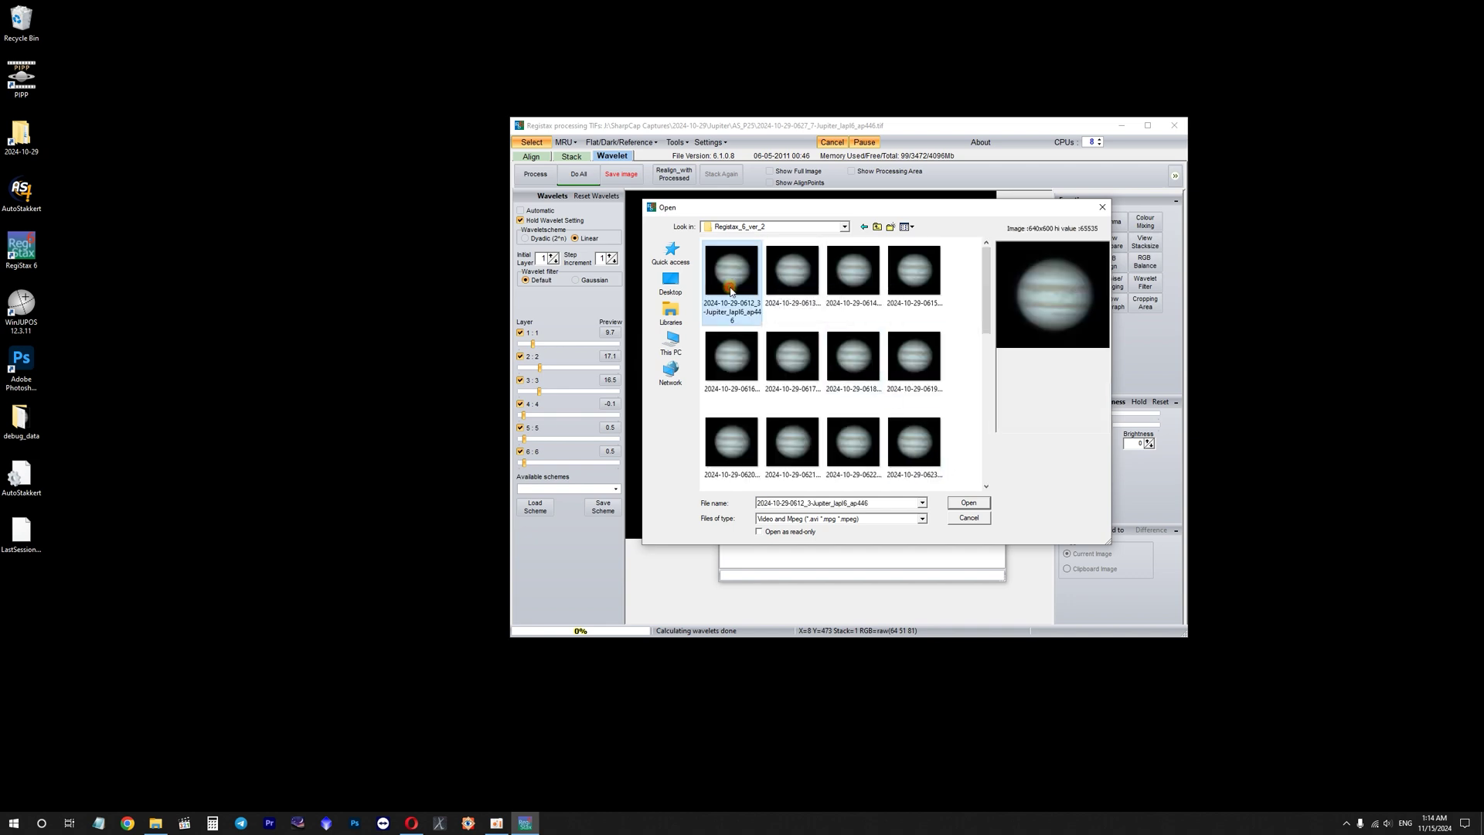
pyautogui.hotkey('ctrl', 'a')
pyautogui.click(963, 503)
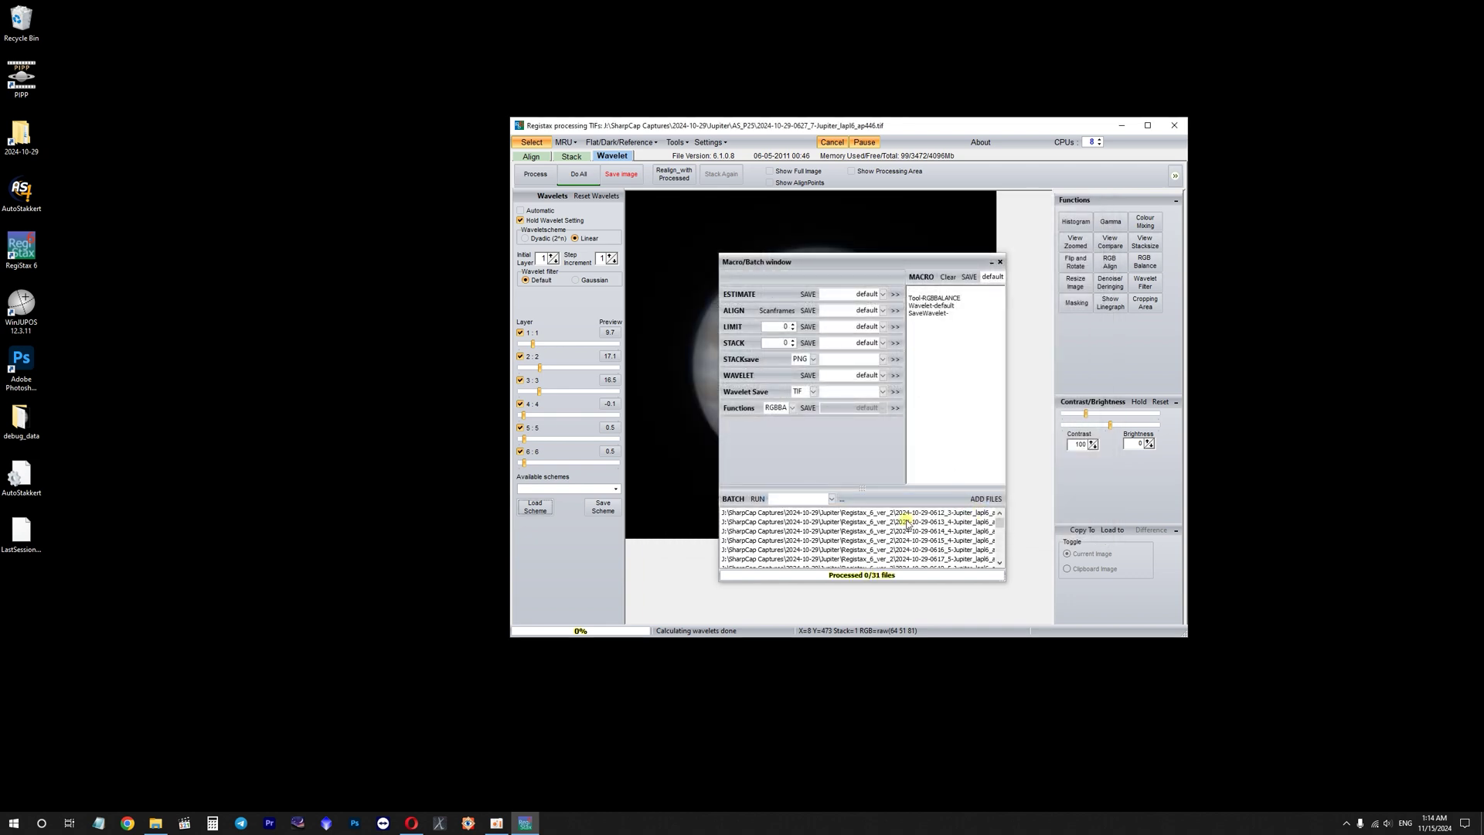
pyautogui.click(759, 499)
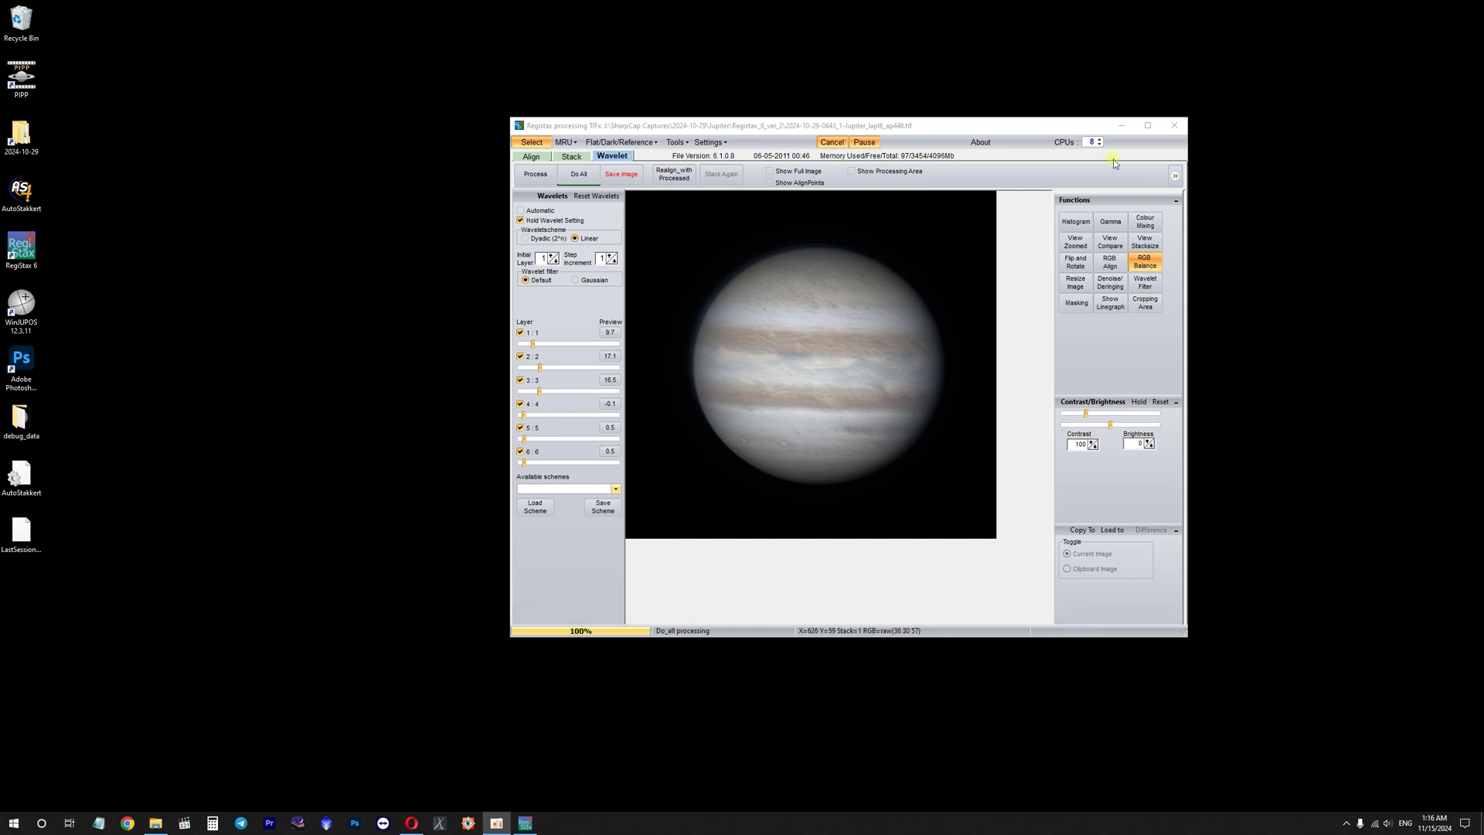
# - Close RegiStax and bring up the Registax_6_ver_2 folder in File Explorer to review the processed images
pyautogui.click(1181, 127)
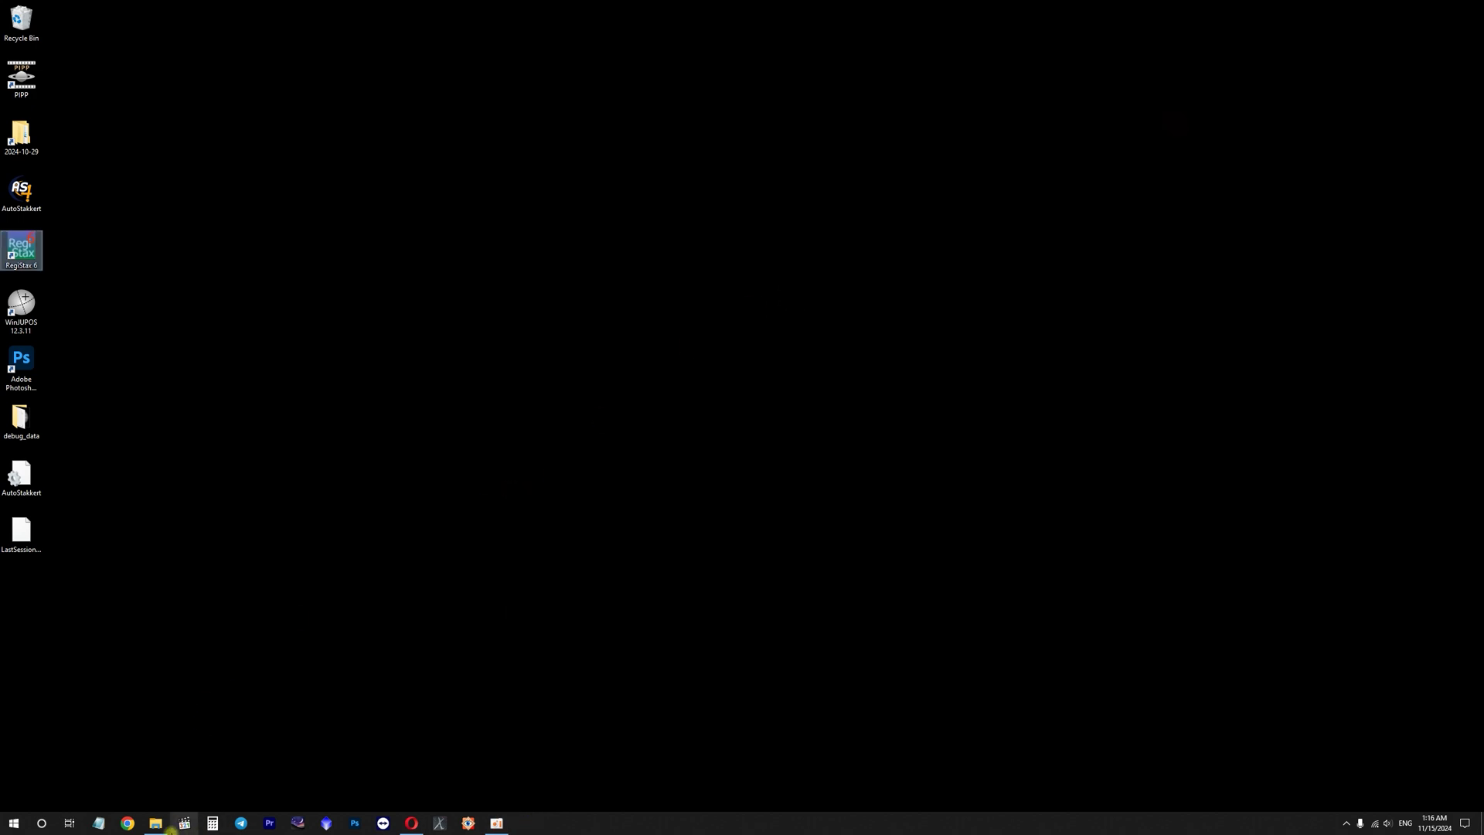
pyautogui.click(155, 822)
pyautogui.moveTo(1089, 35); pyautogui.dragTo(850, 124)
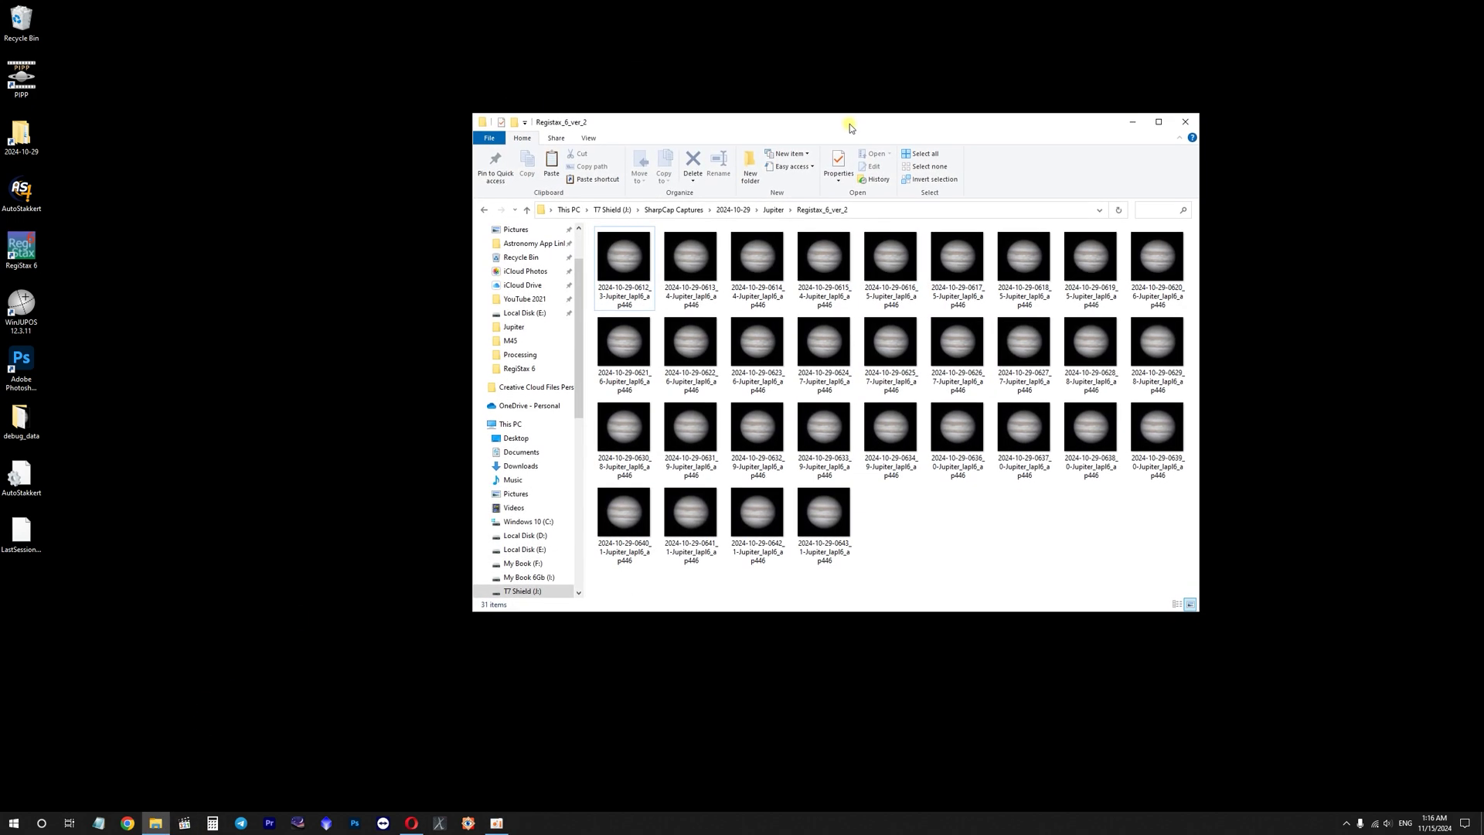
# - Review the workflow notes in Notepad beside the image folder, highlighting the Autostakkert stacking line and the Registax wavelets line
pyautogui.click(627, 258)
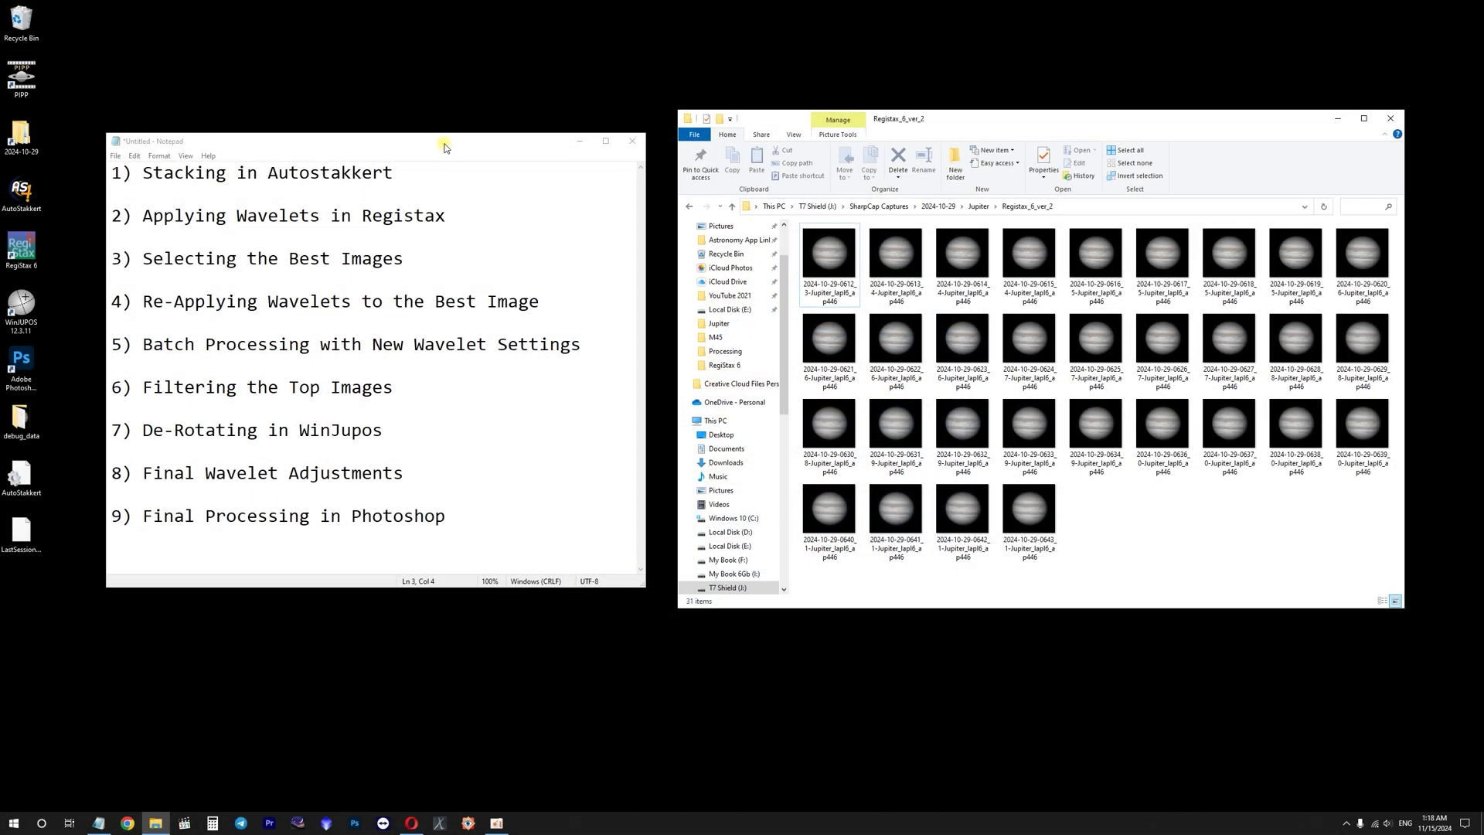
pyautogui.moveTo(445, 147); pyautogui.dragTo(462, 154)
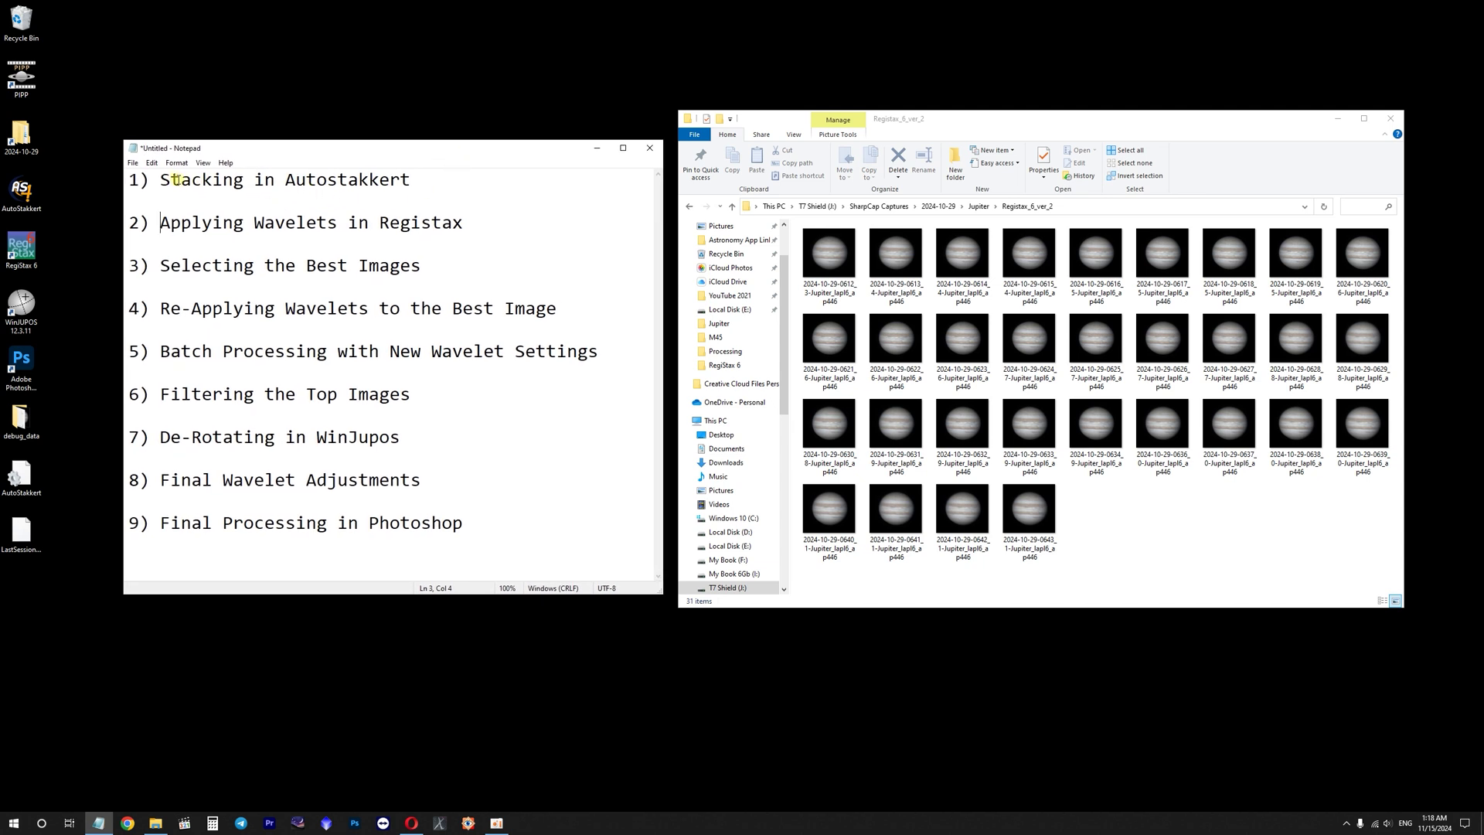
pyautogui.moveTo(162, 178); pyautogui.dragTo(424, 174)
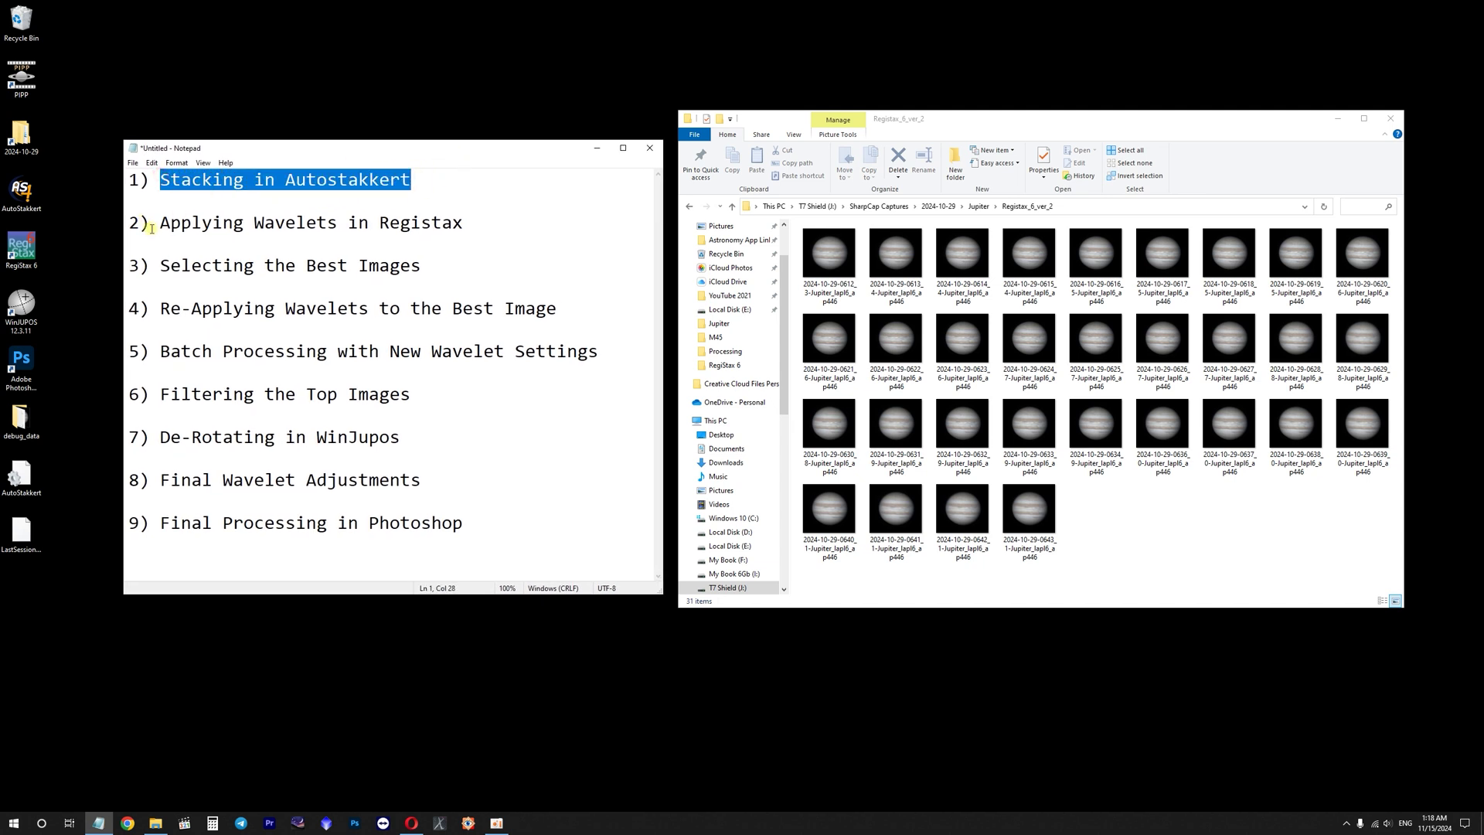
pyautogui.moveTo(152, 228); pyautogui.dragTo(489, 231)
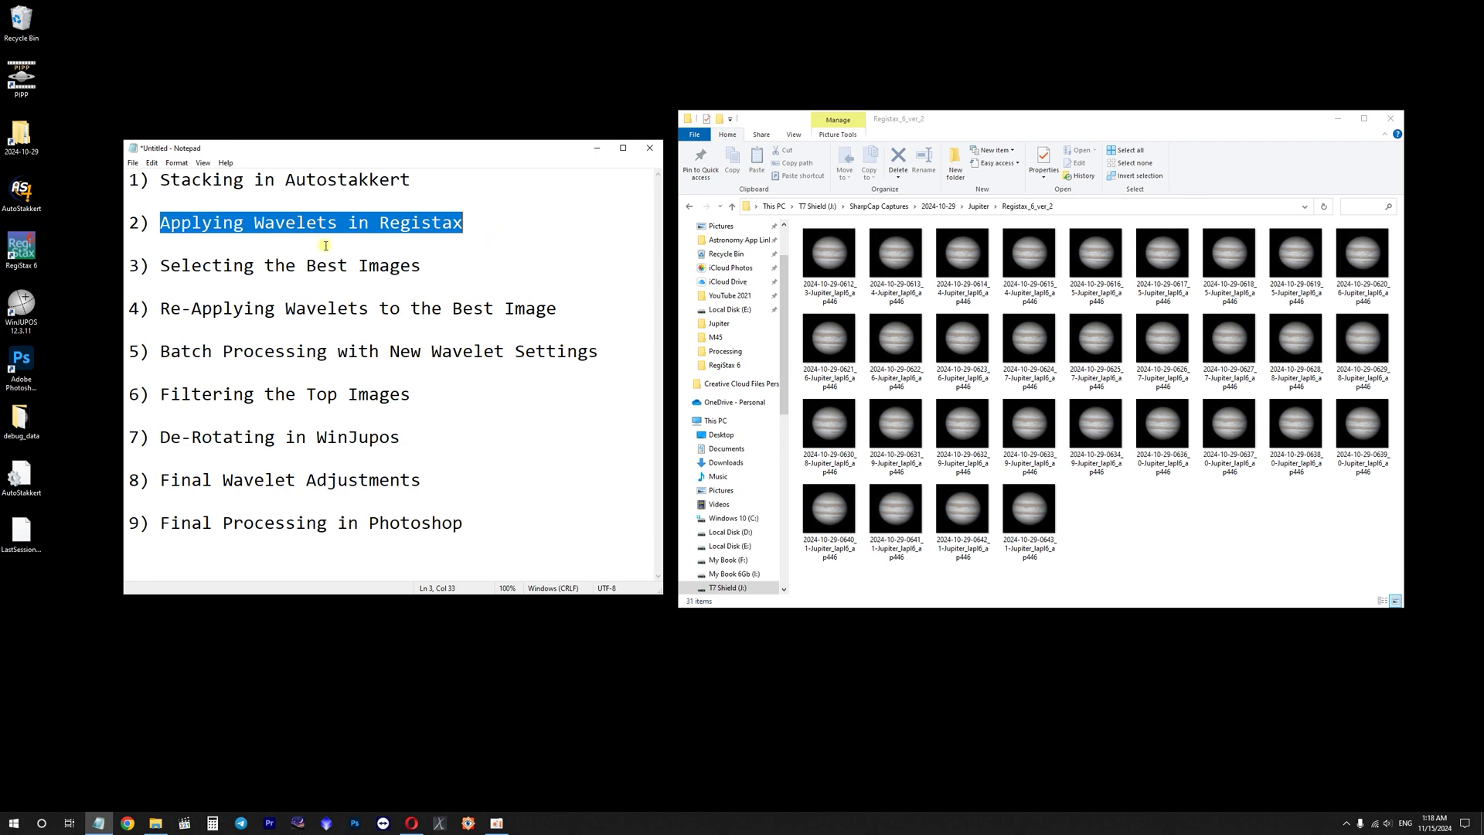
pyautogui.click(976, 207)
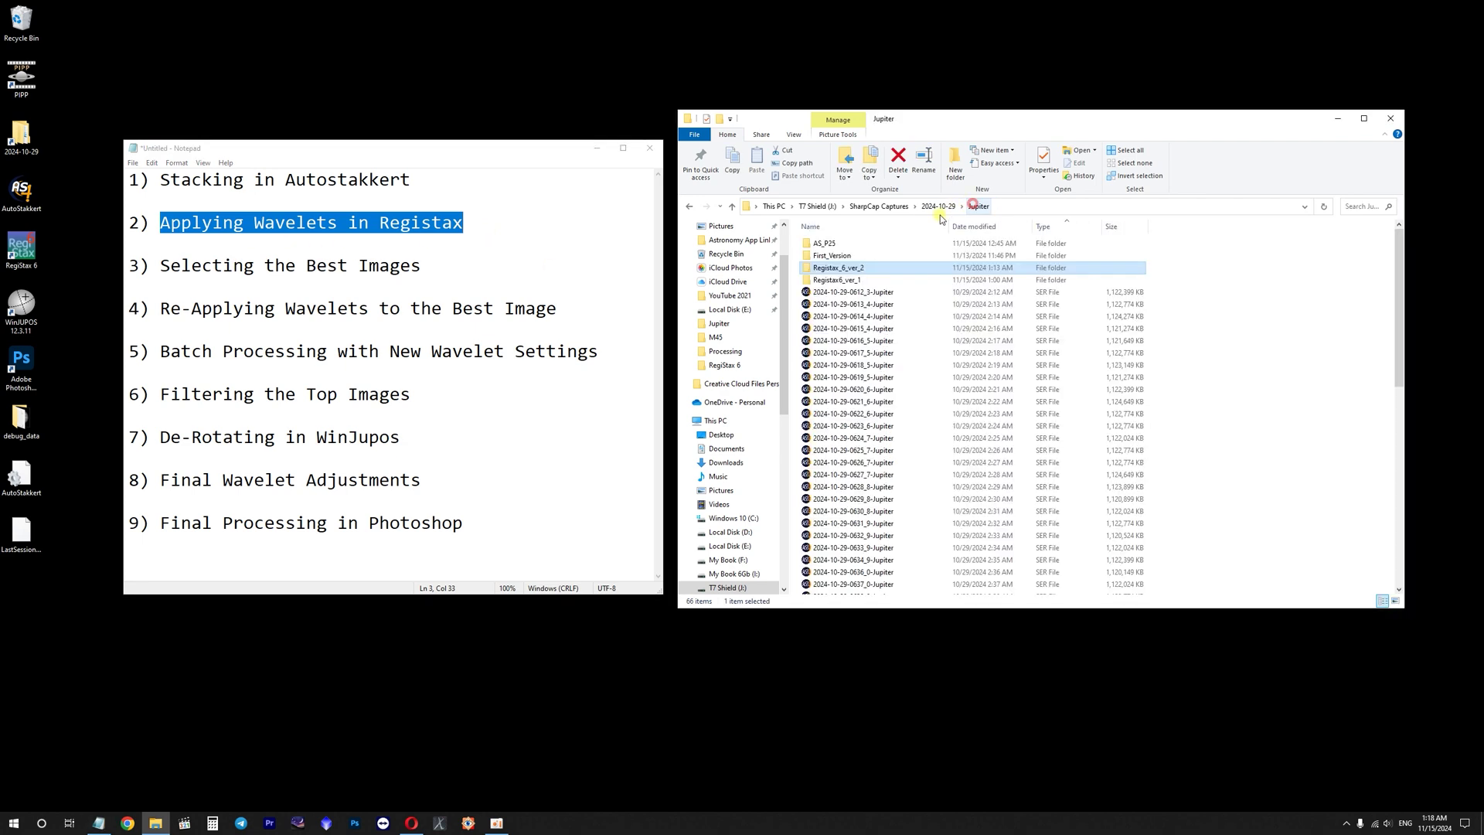
pyautogui.doubleClick(860, 274)
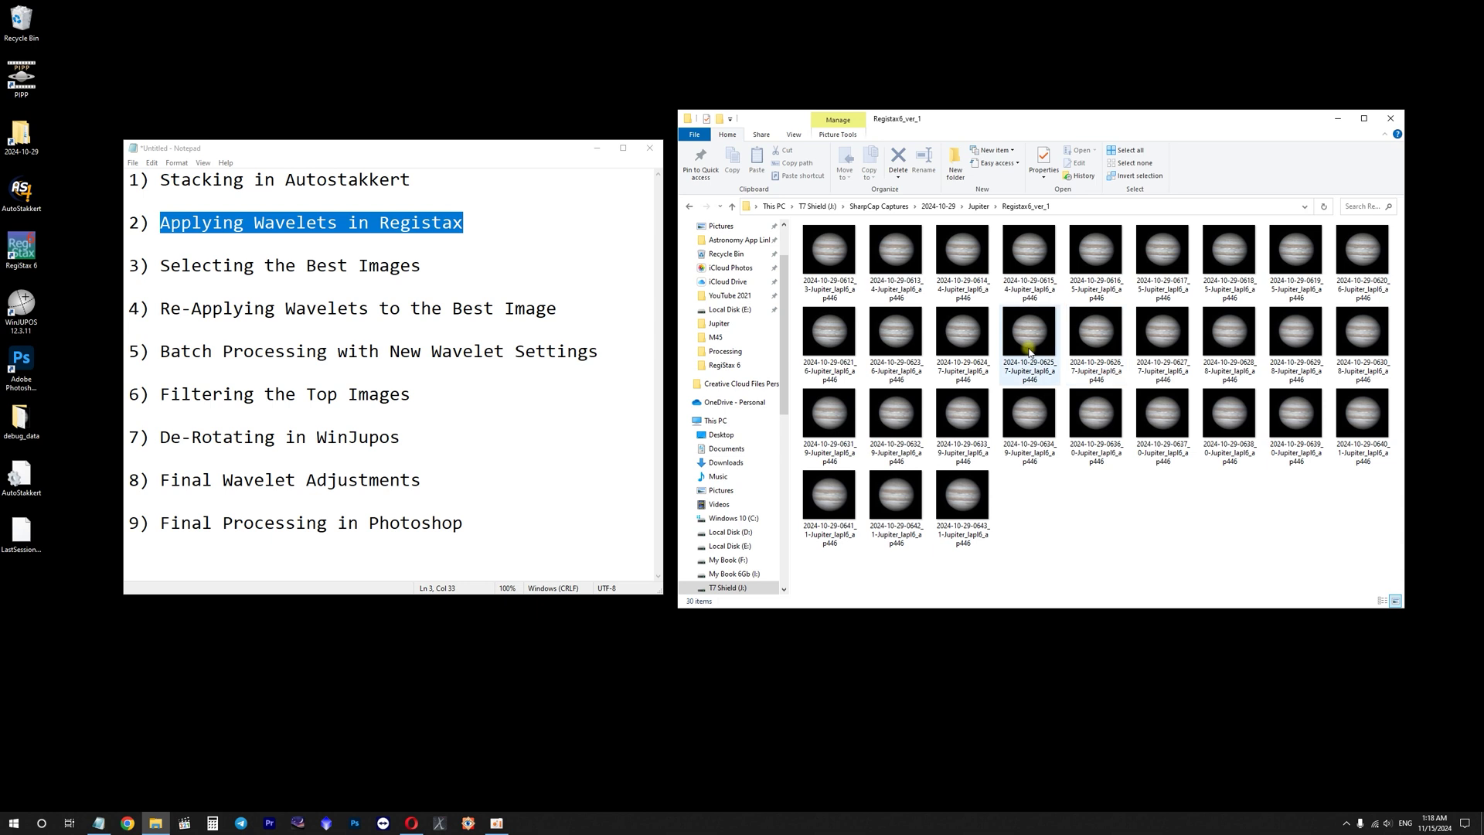
pyautogui.moveTo(170, 266); pyautogui.dragTo(421, 265)
pyautogui.click(833, 346)
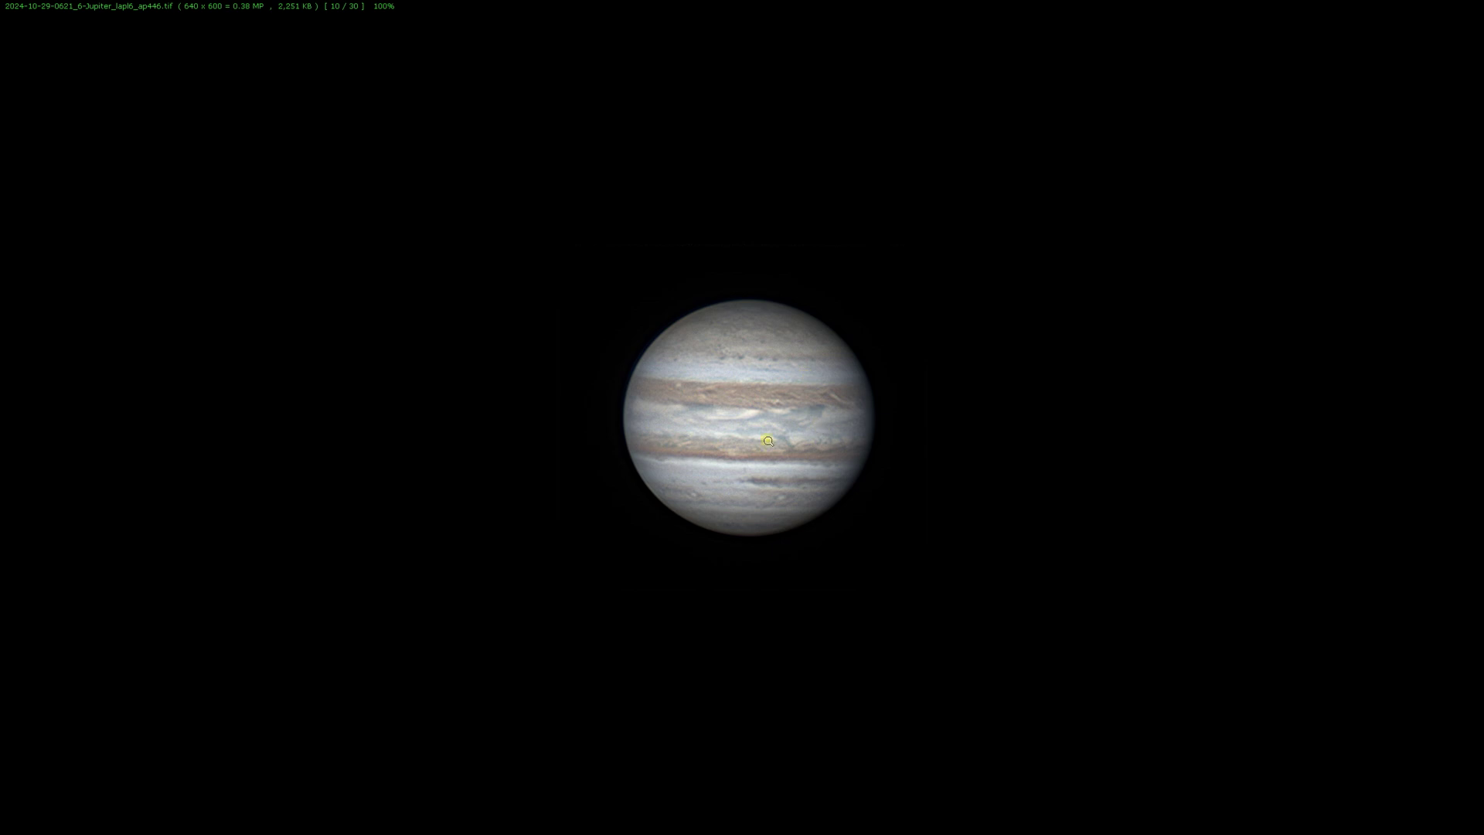
pyautogui.press('Escape')
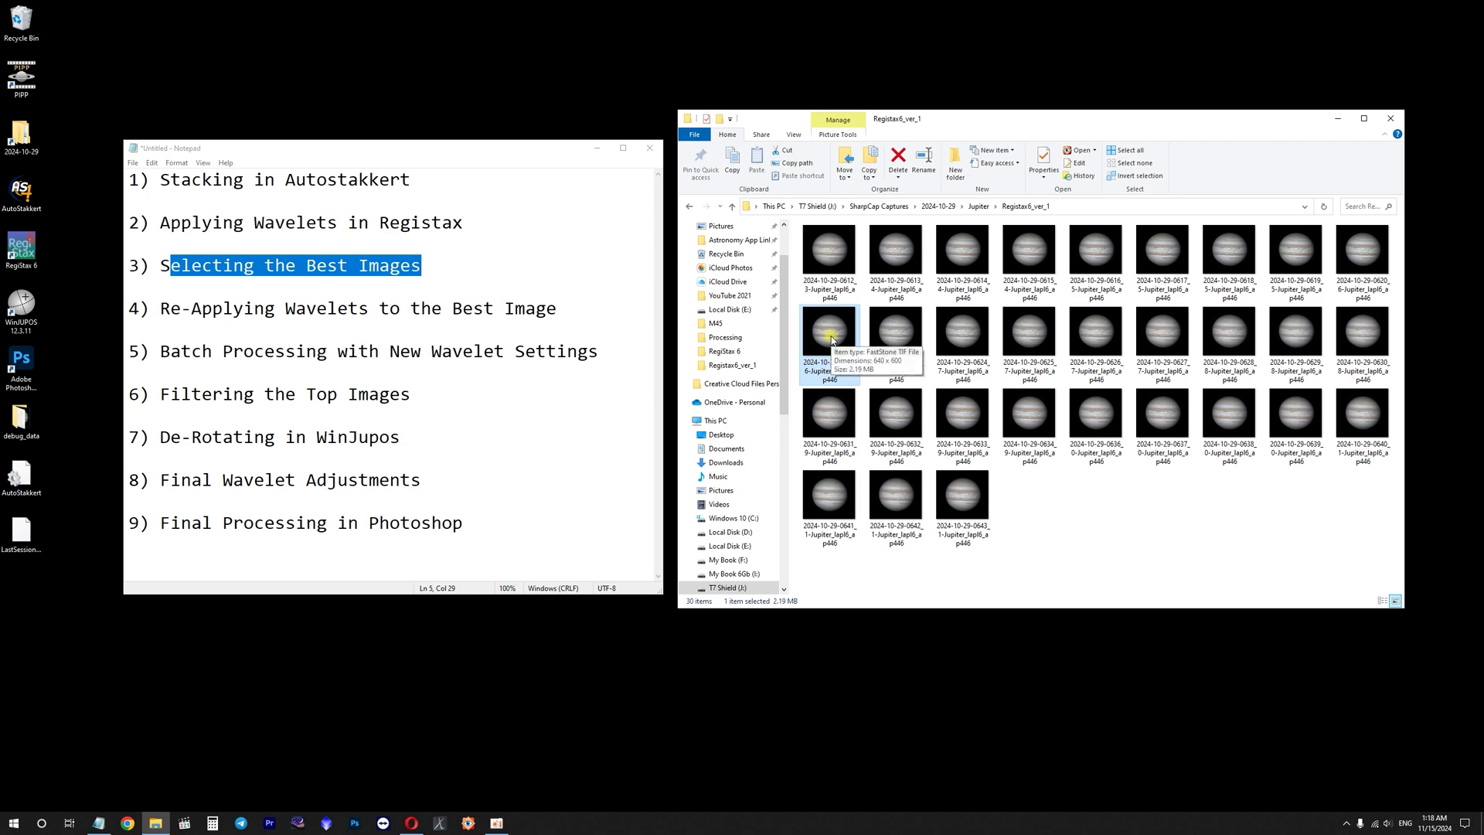
pyautogui.click(978, 206)
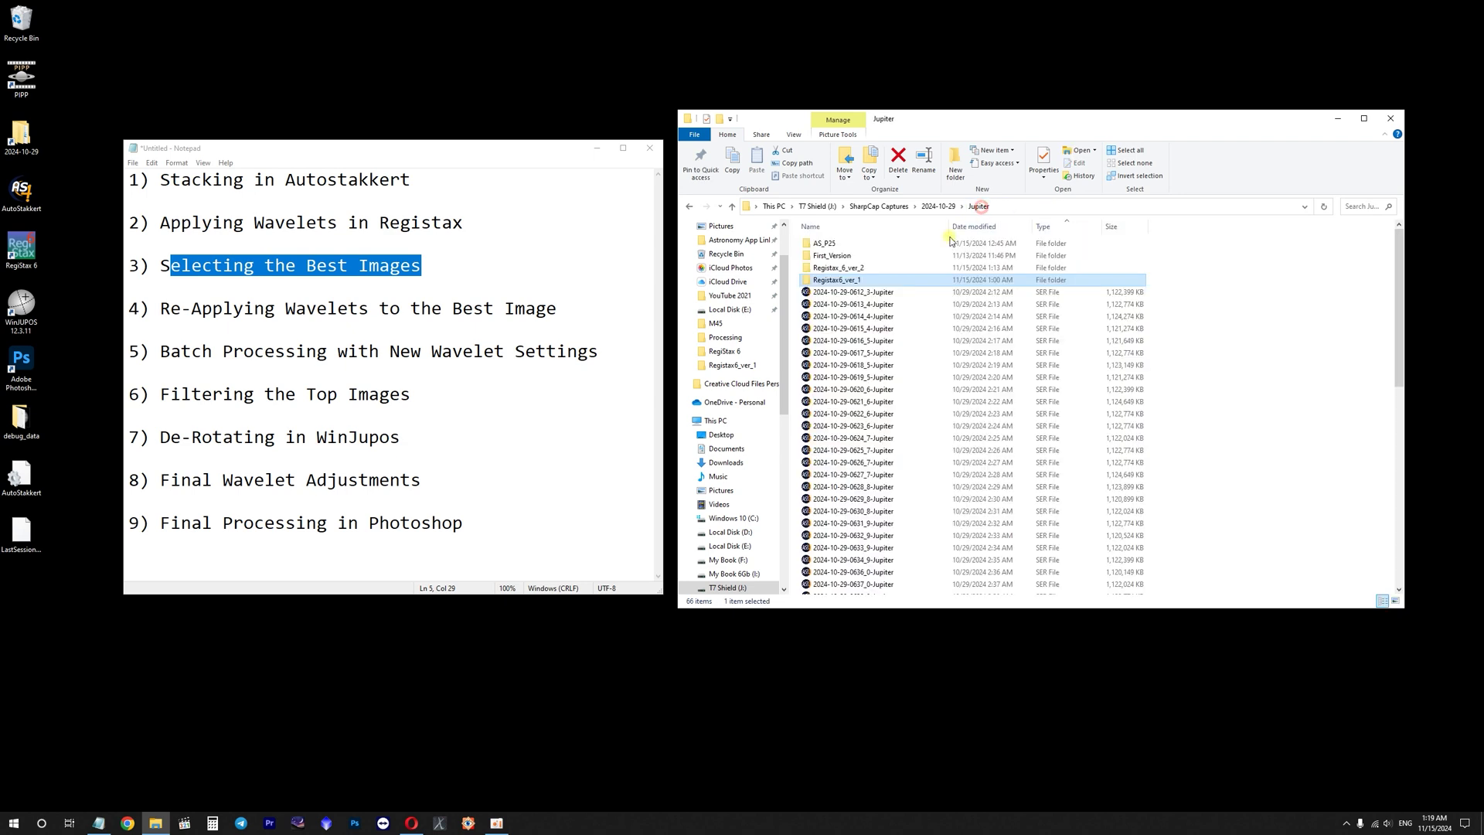
pyautogui.doubleClick(838, 268)
pyautogui.click(835, 319)
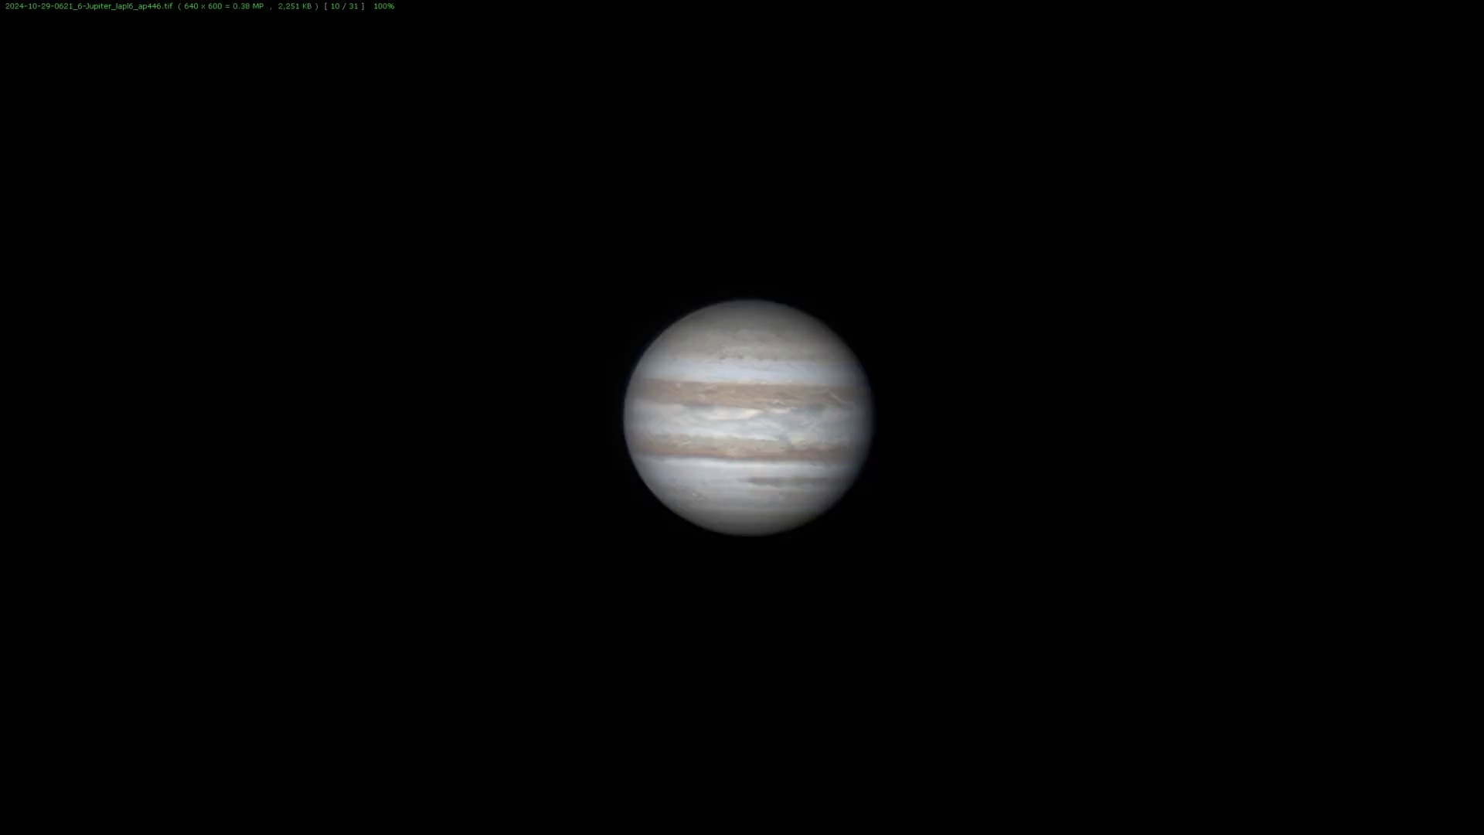
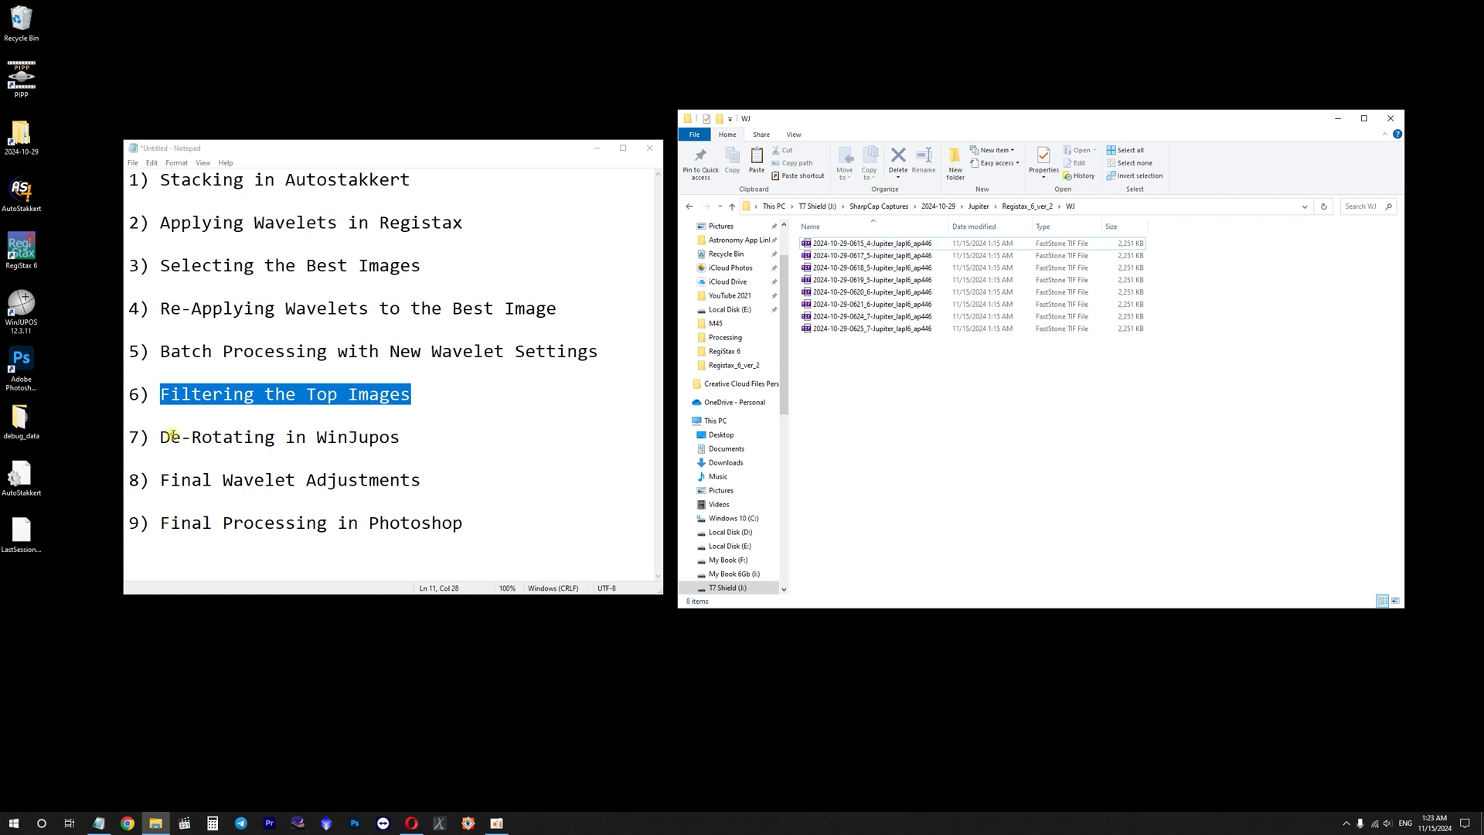
# - Launch WinJUPOS for the de-rotation stage and check its program options for the celestial body
pyautogui.click(171, 436)
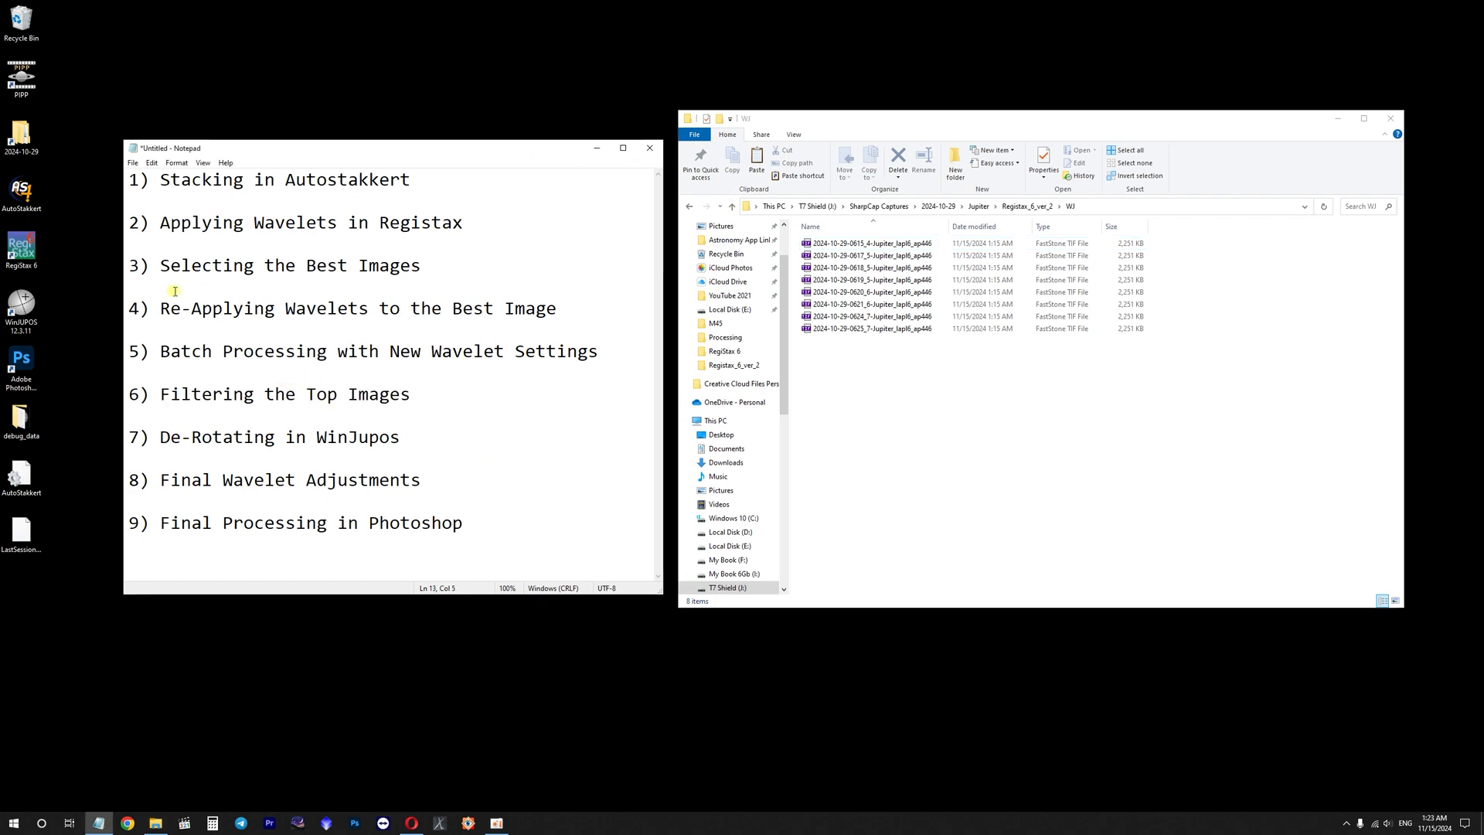
pyautogui.doubleClick(35, 318)
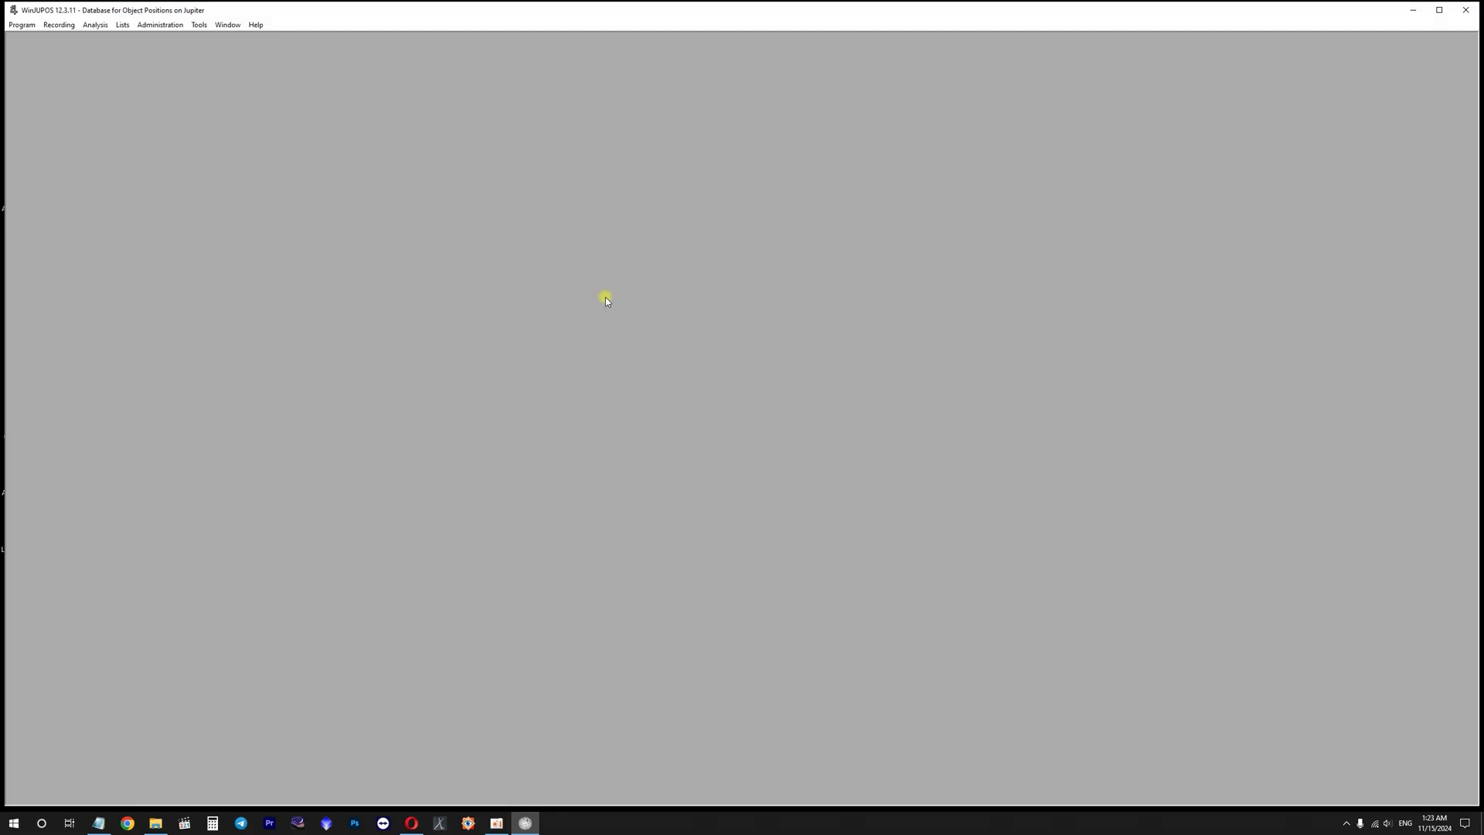
pyautogui.moveTo(553, 10); pyautogui.dragTo(614, 2)
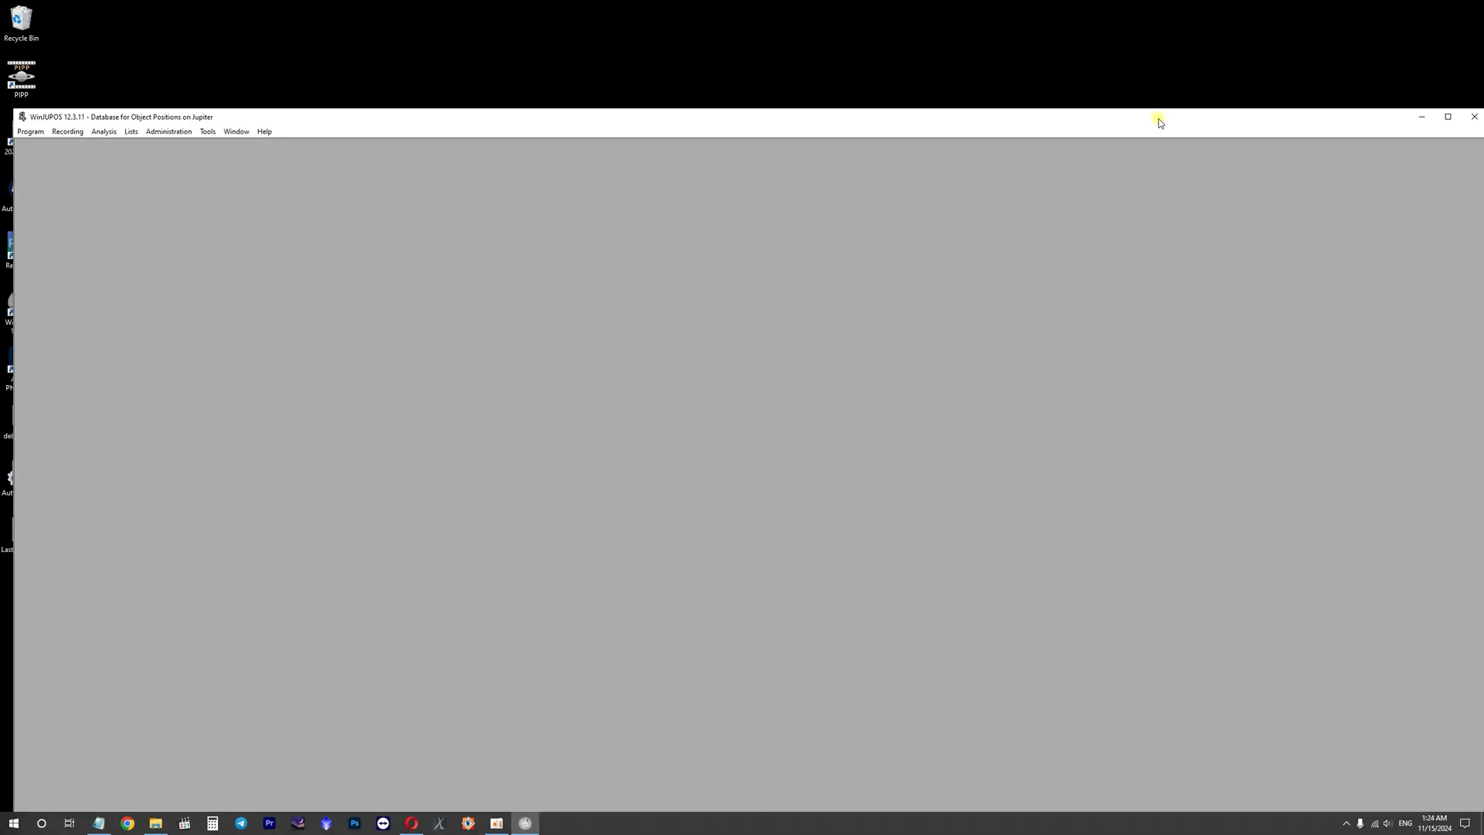
pyautogui.click(1449, 108)
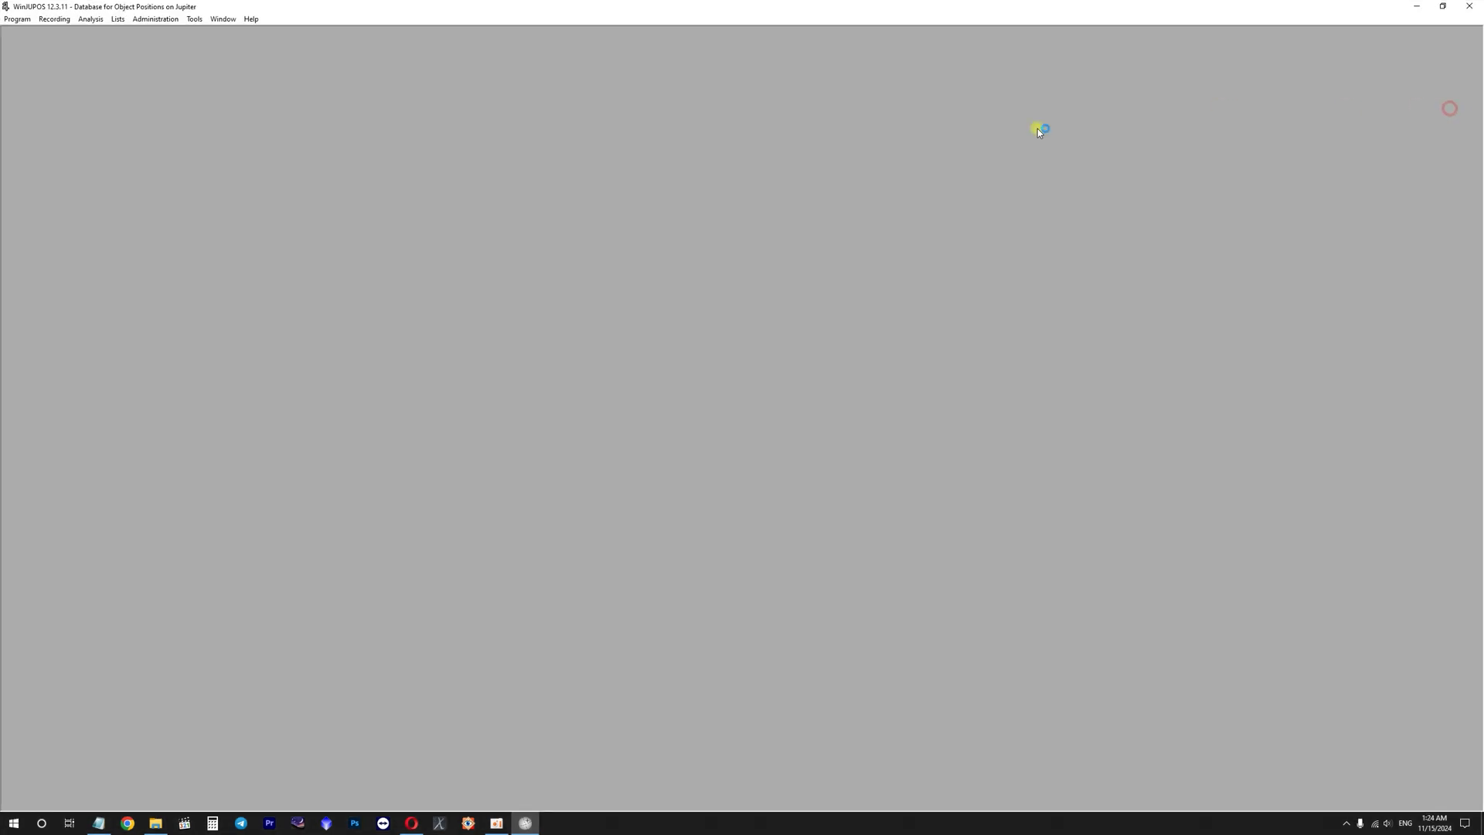
pyautogui.click(10, 17)
pyautogui.moveTo(43, 33)
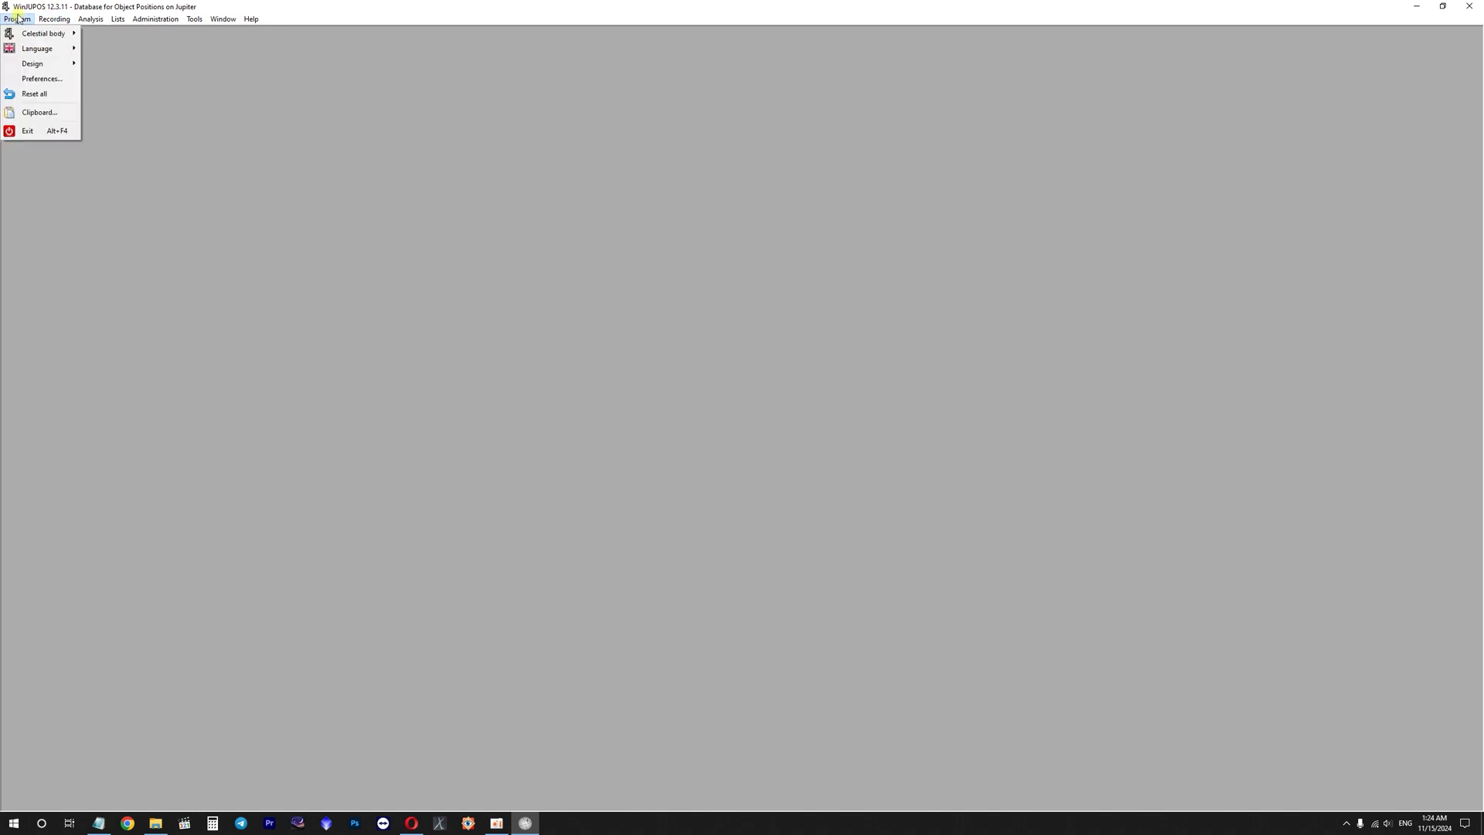
# - Shrink the WinJUPOS window and arrange it on the desktop alongside the WJ folder window
pyautogui.doubleClick(232, 7)
pyautogui.moveTo(116, 82); pyautogui.dragTo(592, 422)
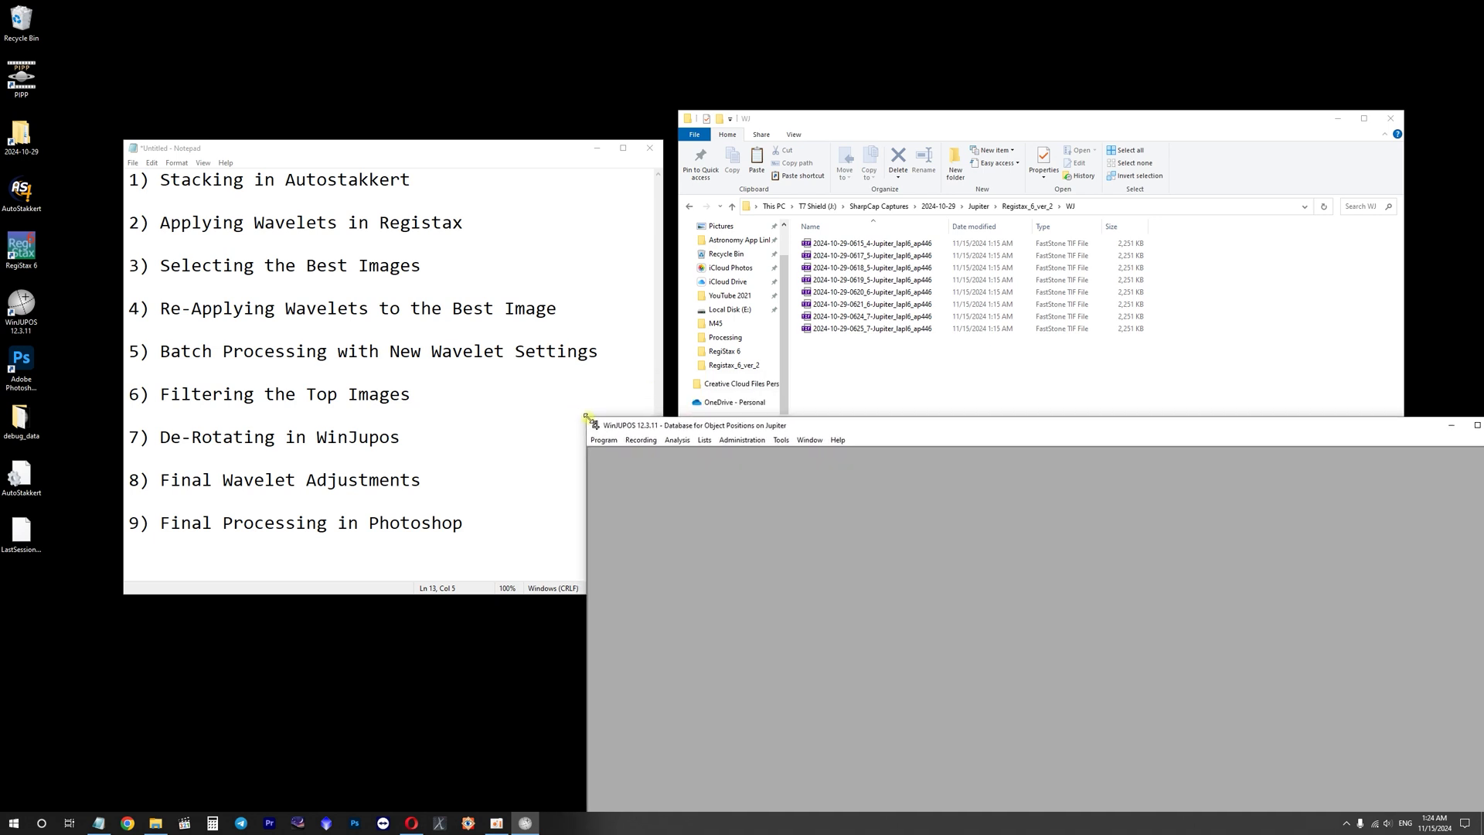
pyautogui.moveTo(732, 433); pyautogui.dragTo(225, 191)
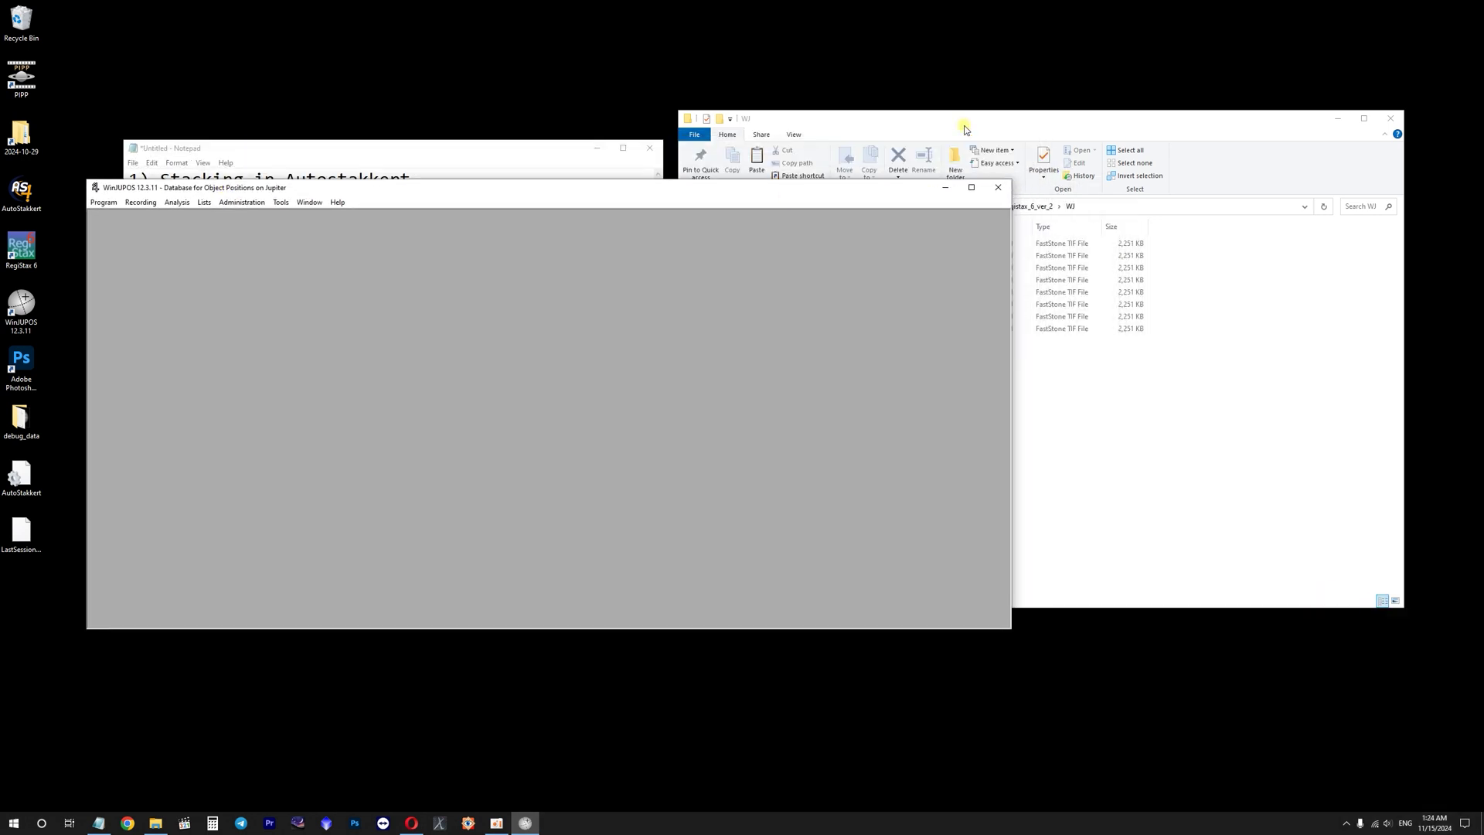
pyautogui.moveTo(964, 127); pyautogui.dragTo(1029, 201)
pyautogui.click(609, 195)
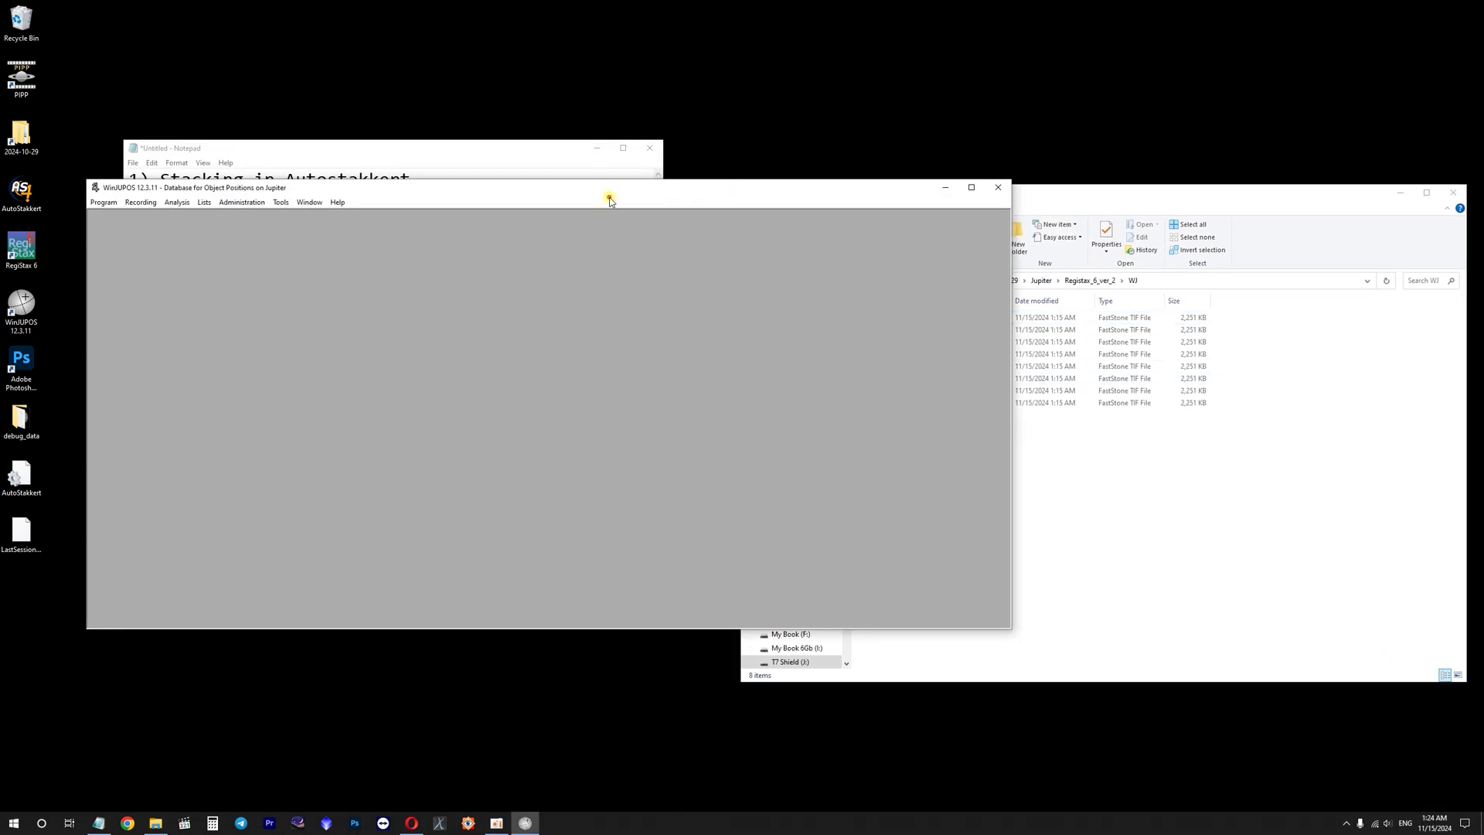
pyautogui.moveTo(650, 639); pyautogui.dragTo(650, 712)
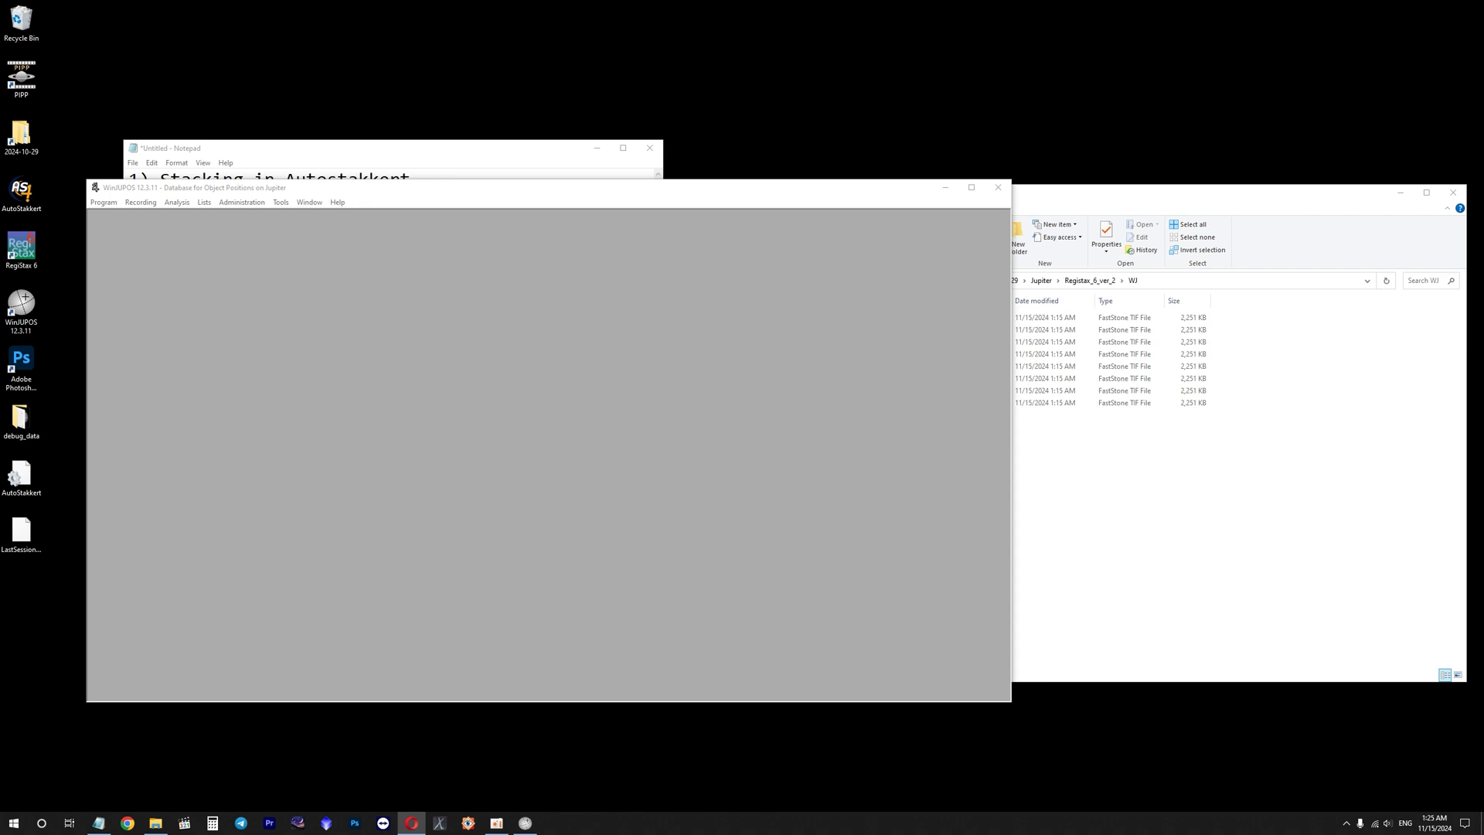
pyautogui.click(1075, 424)
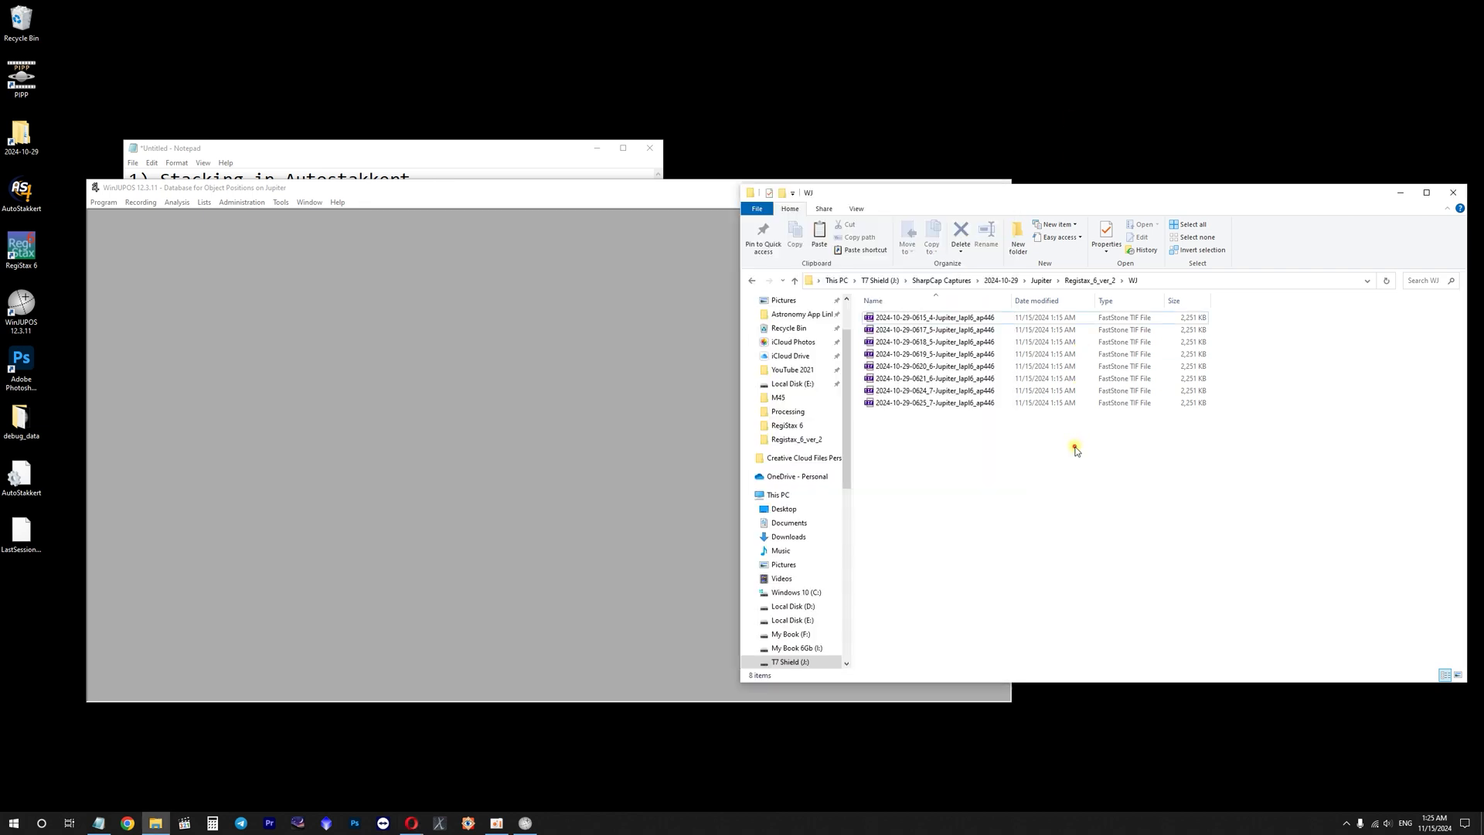
pyautogui.doubleClick(937, 319)
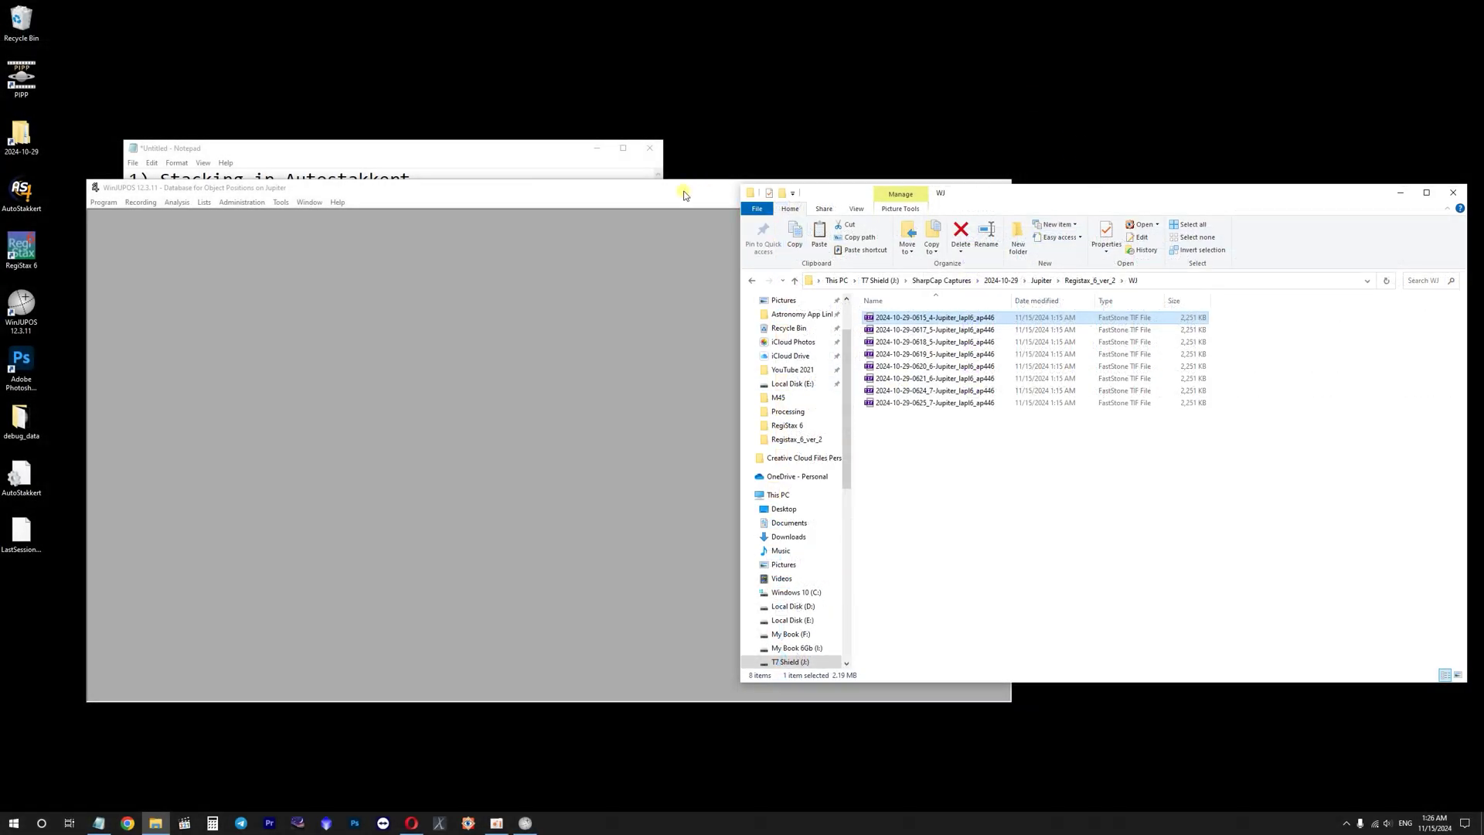
pyautogui.moveTo(1142, 191); pyautogui.dragTo(1144, 202)
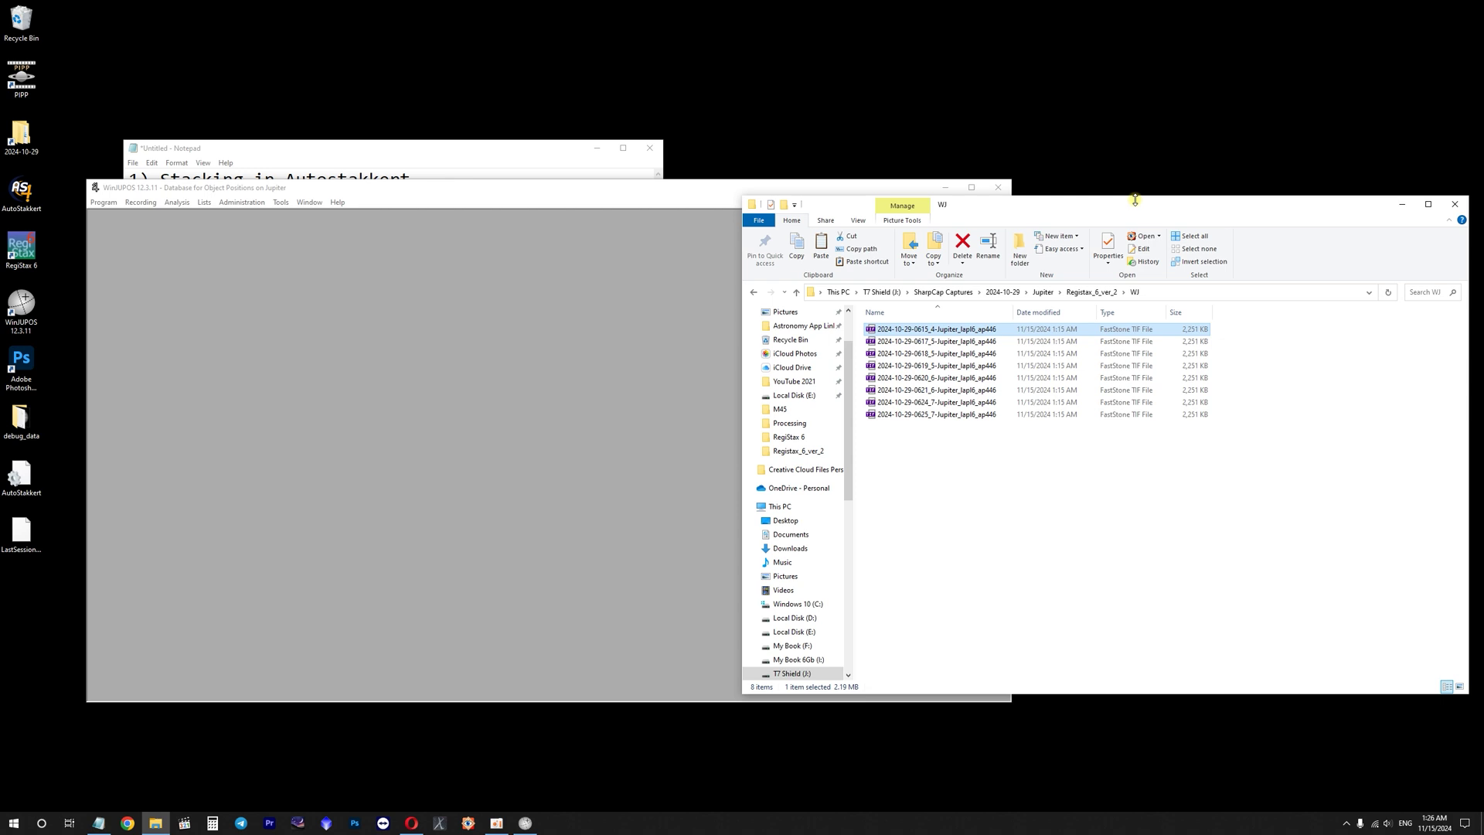
# - Return to WinJUPOS and start a new image measurement
pyautogui.click(234, 186)
pyautogui.click(147, 203)
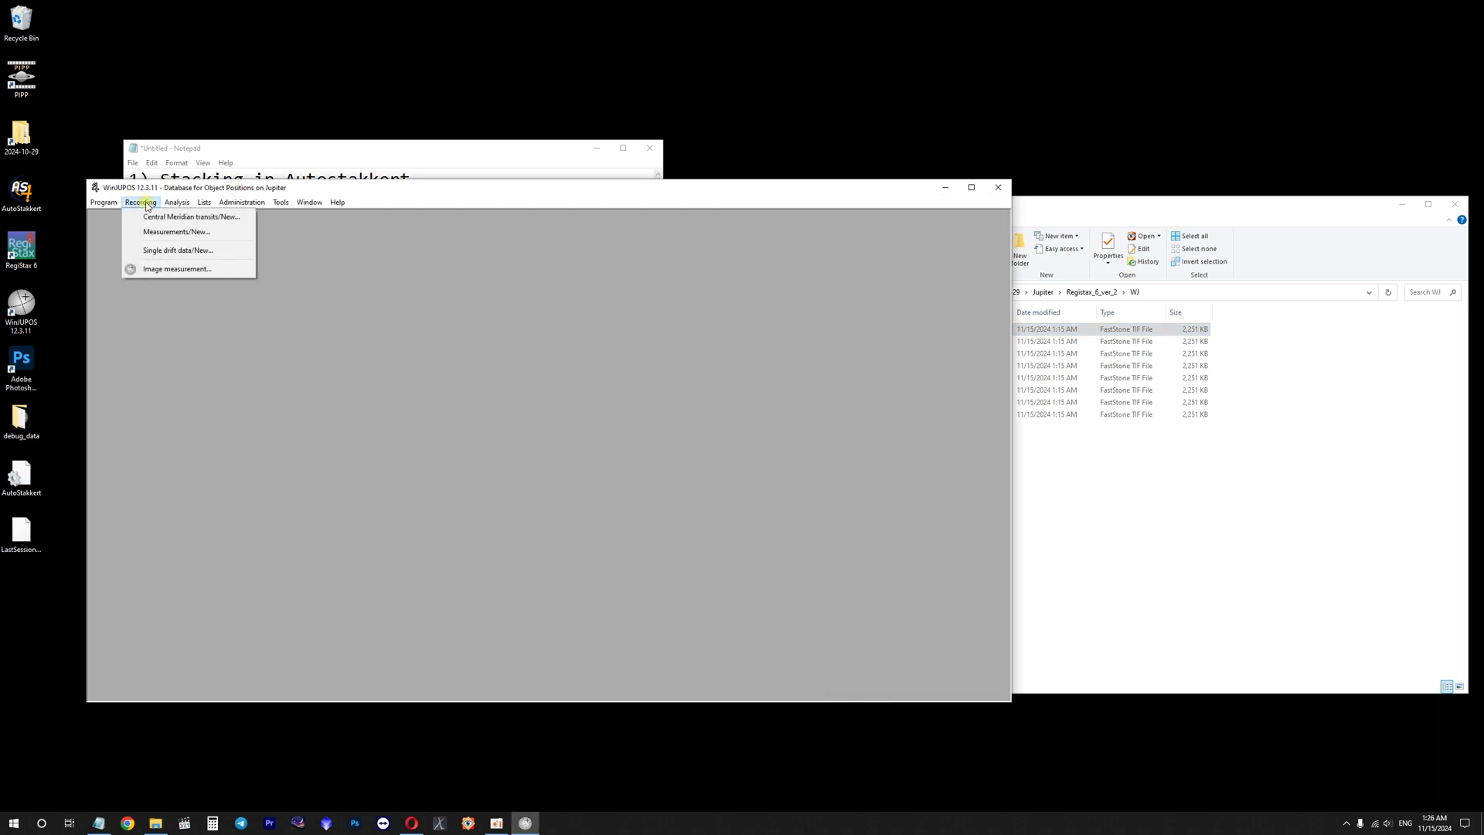
pyautogui.click(201, 271)
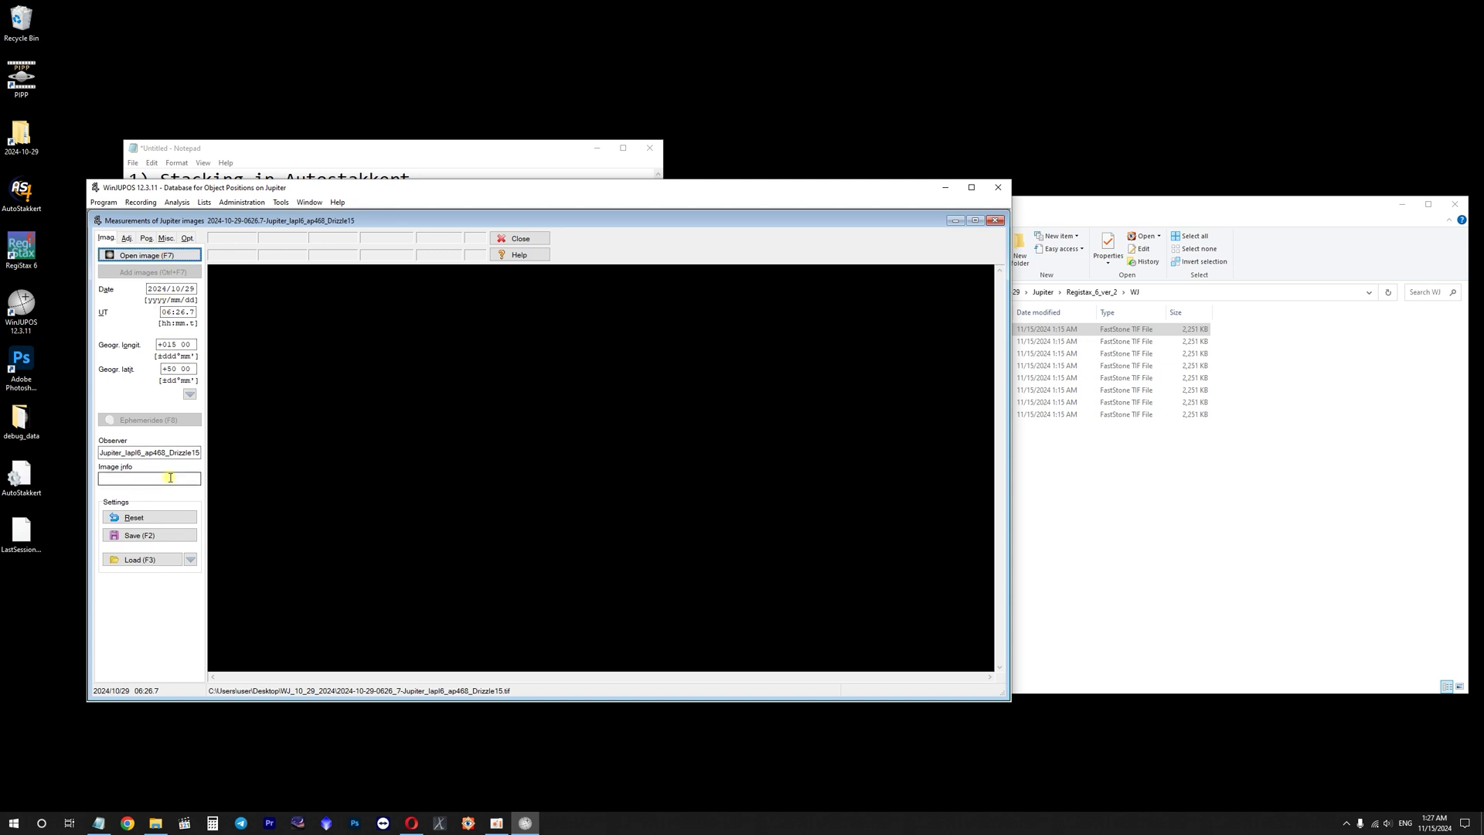
pyautogui.click(170, 257)
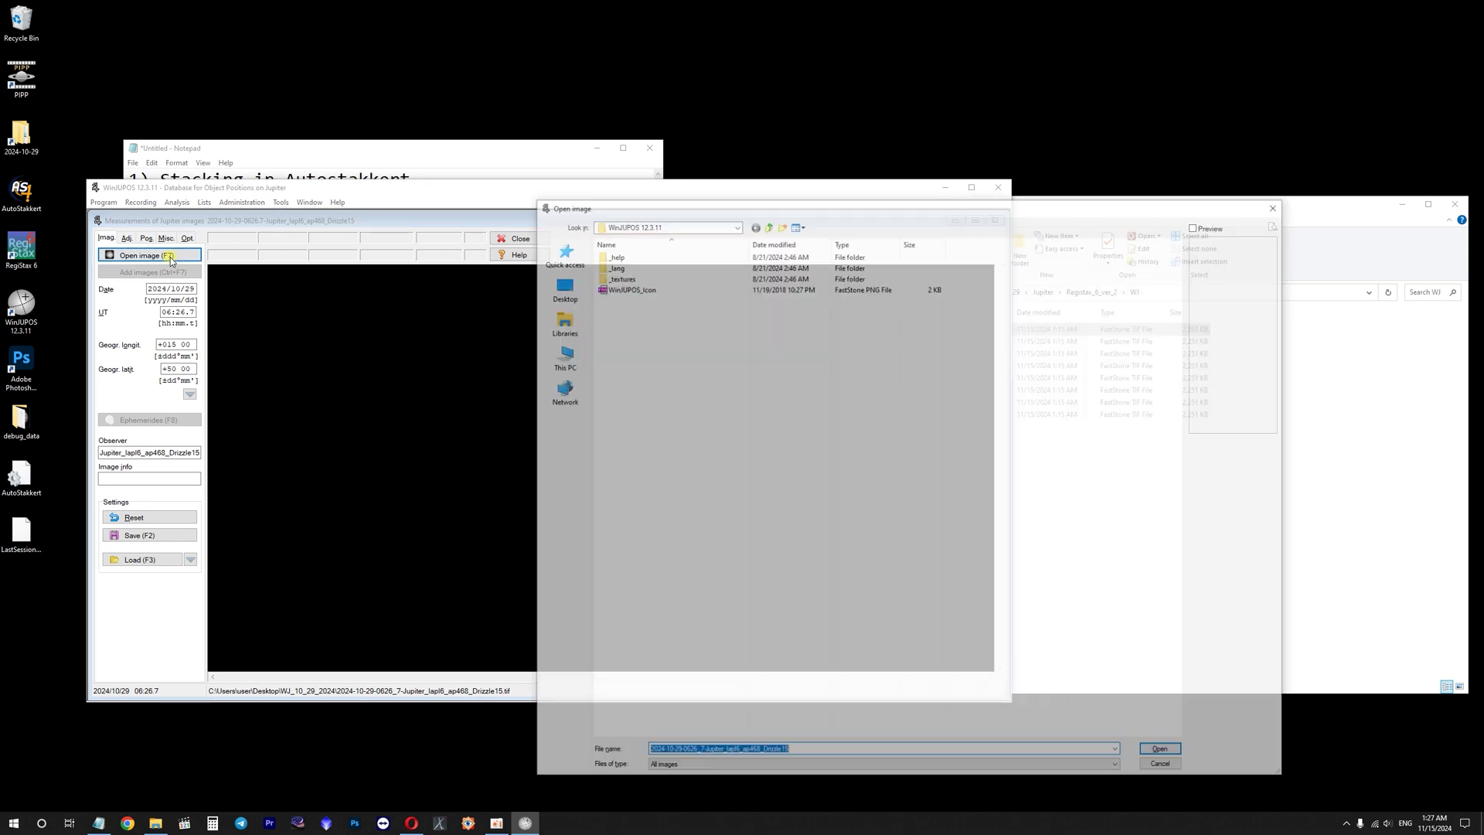
pyautogui.click(561, 287)
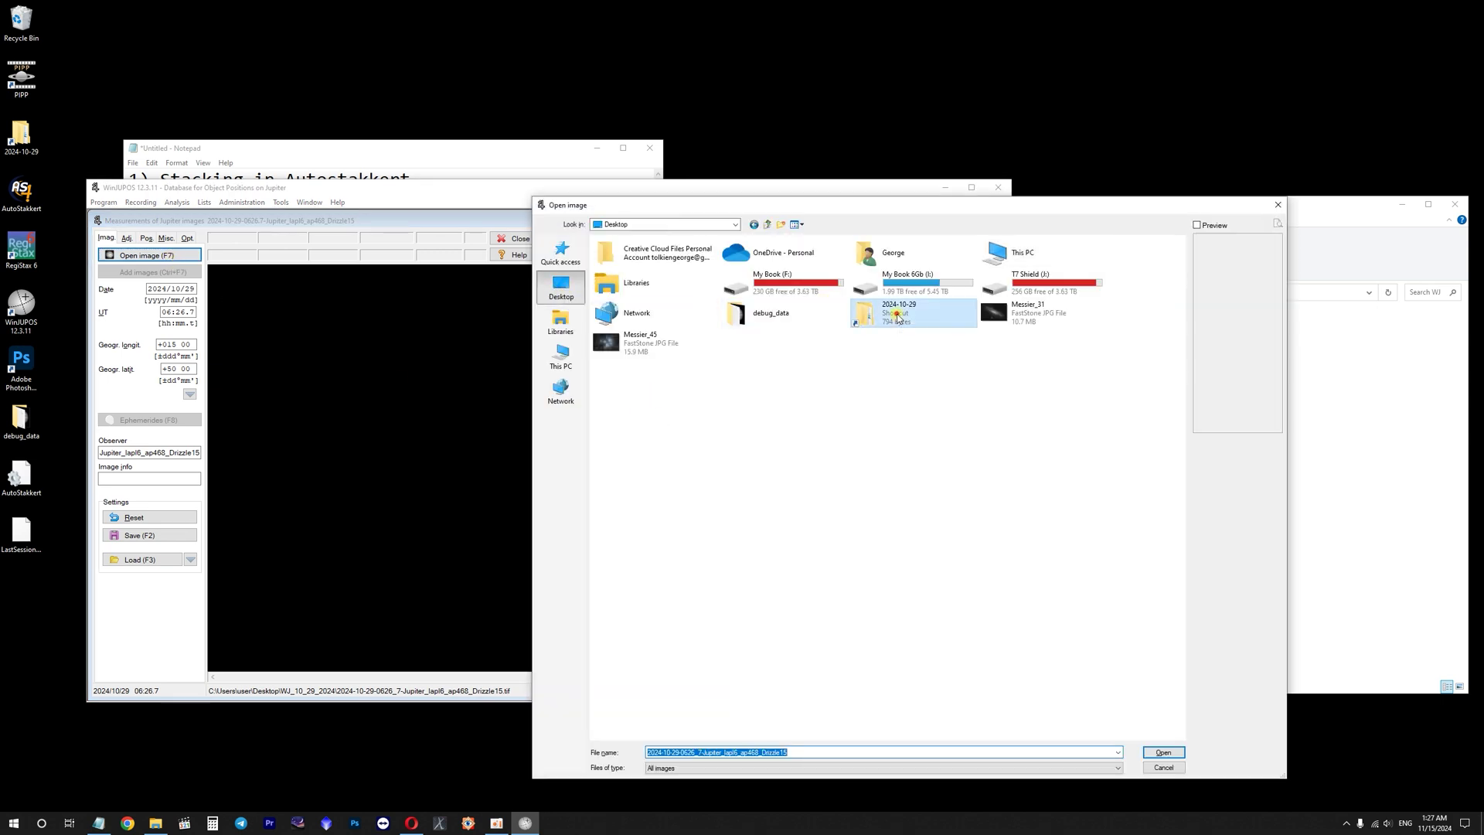
pyautogui.doubleClick(896, 313)
pyautogui.doubleClick(626, 287)
pyautogui.doubleClick(630, 278)
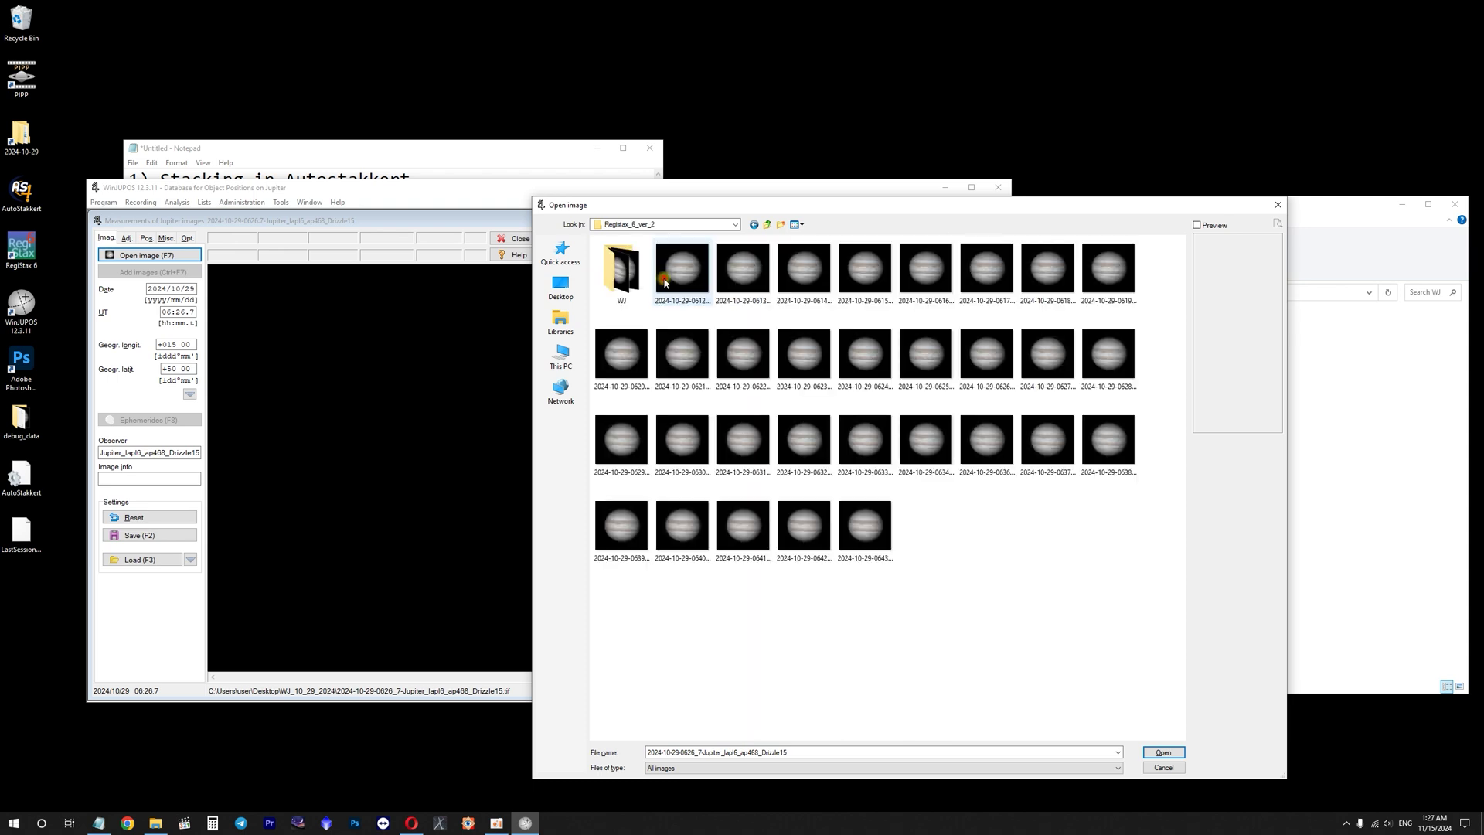
pyautogui.doubleClick(632, 278)
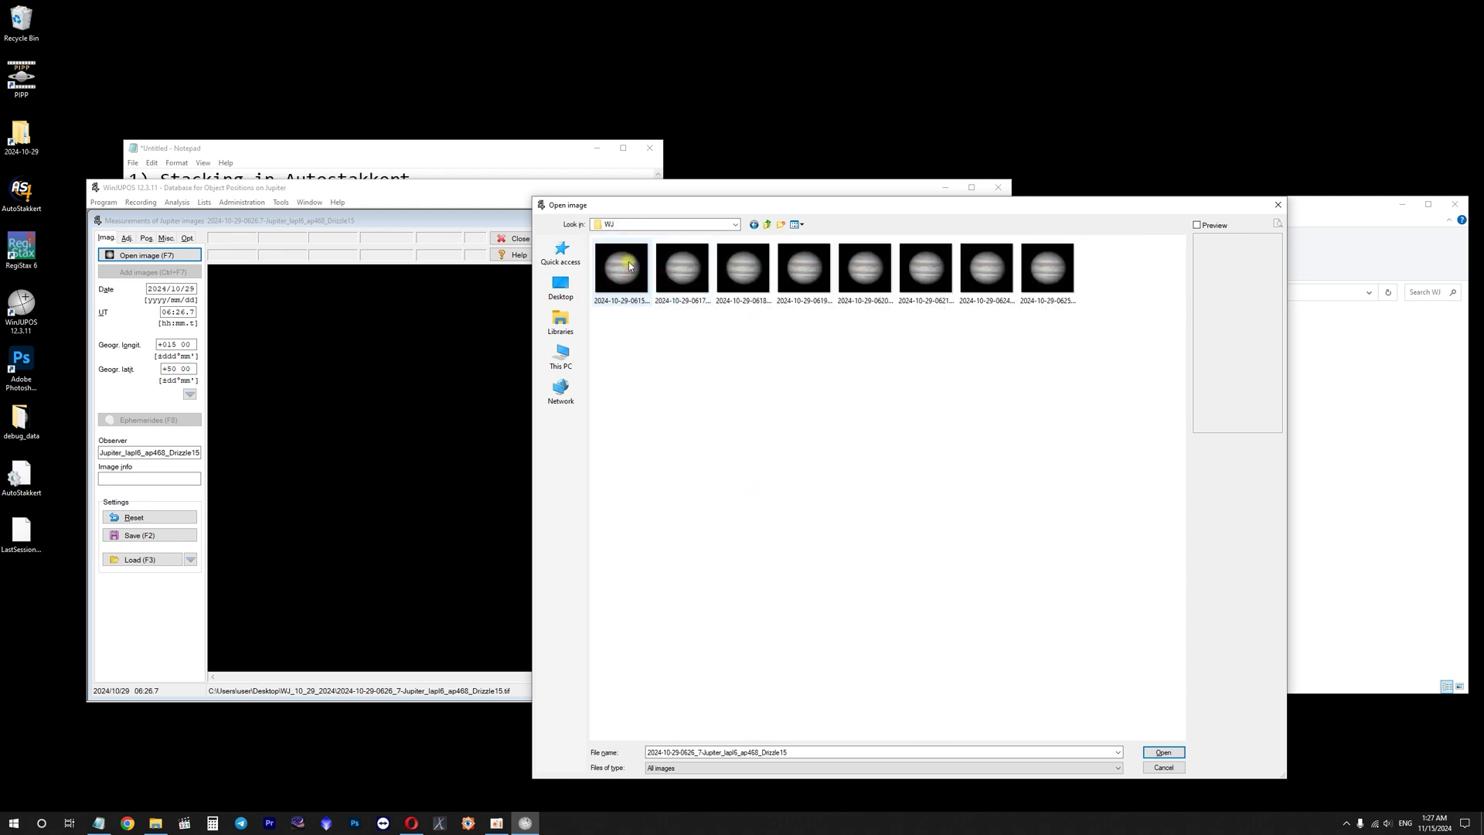
pyautogui.doubleClick(628, 261)
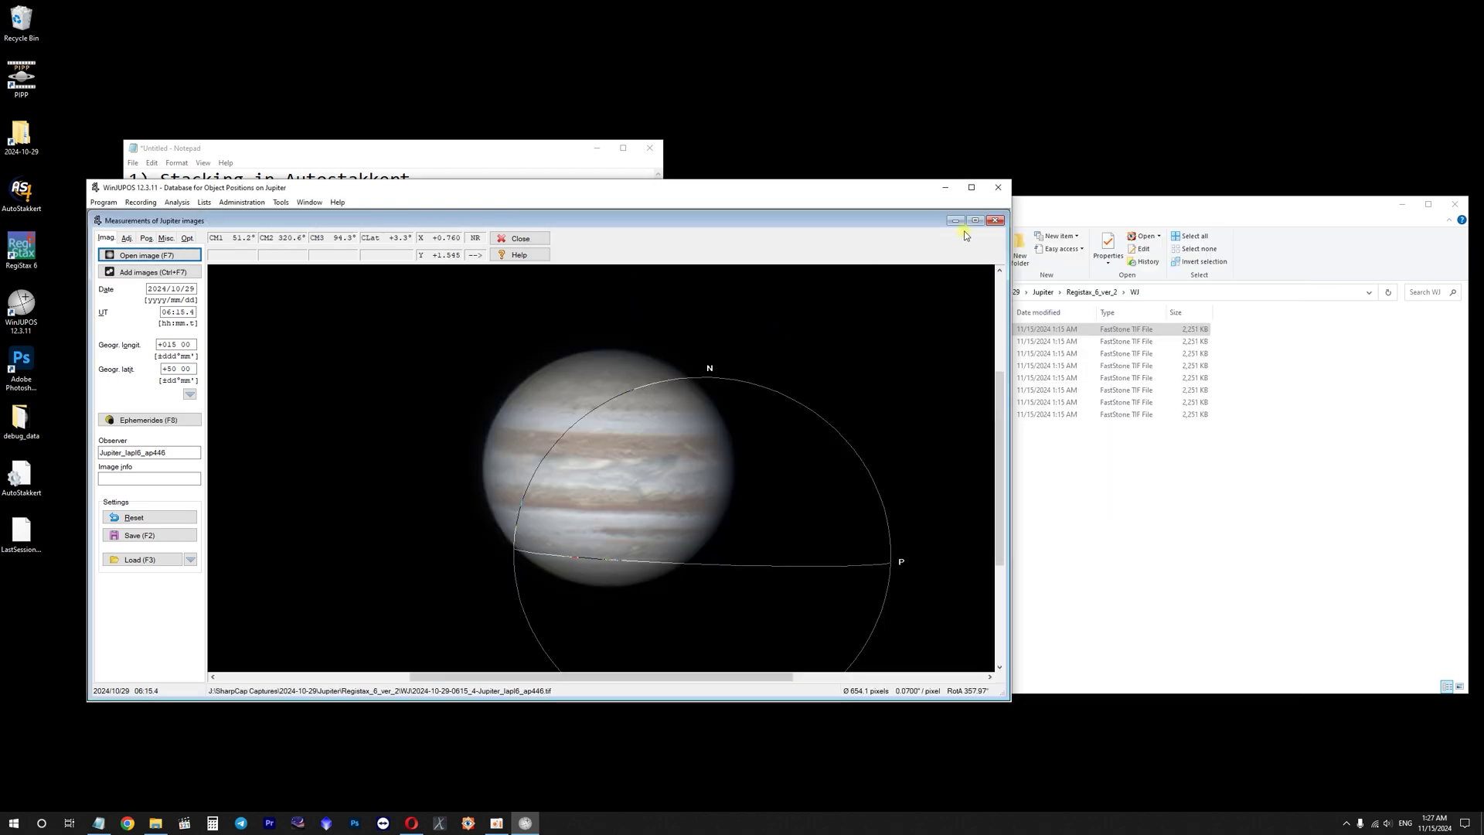
# - Maximize the WinJUPOS window and show the adjustment settings for the image and outline frame
pyautogui.click(971, 187)
pyautogui.click(888, 37)
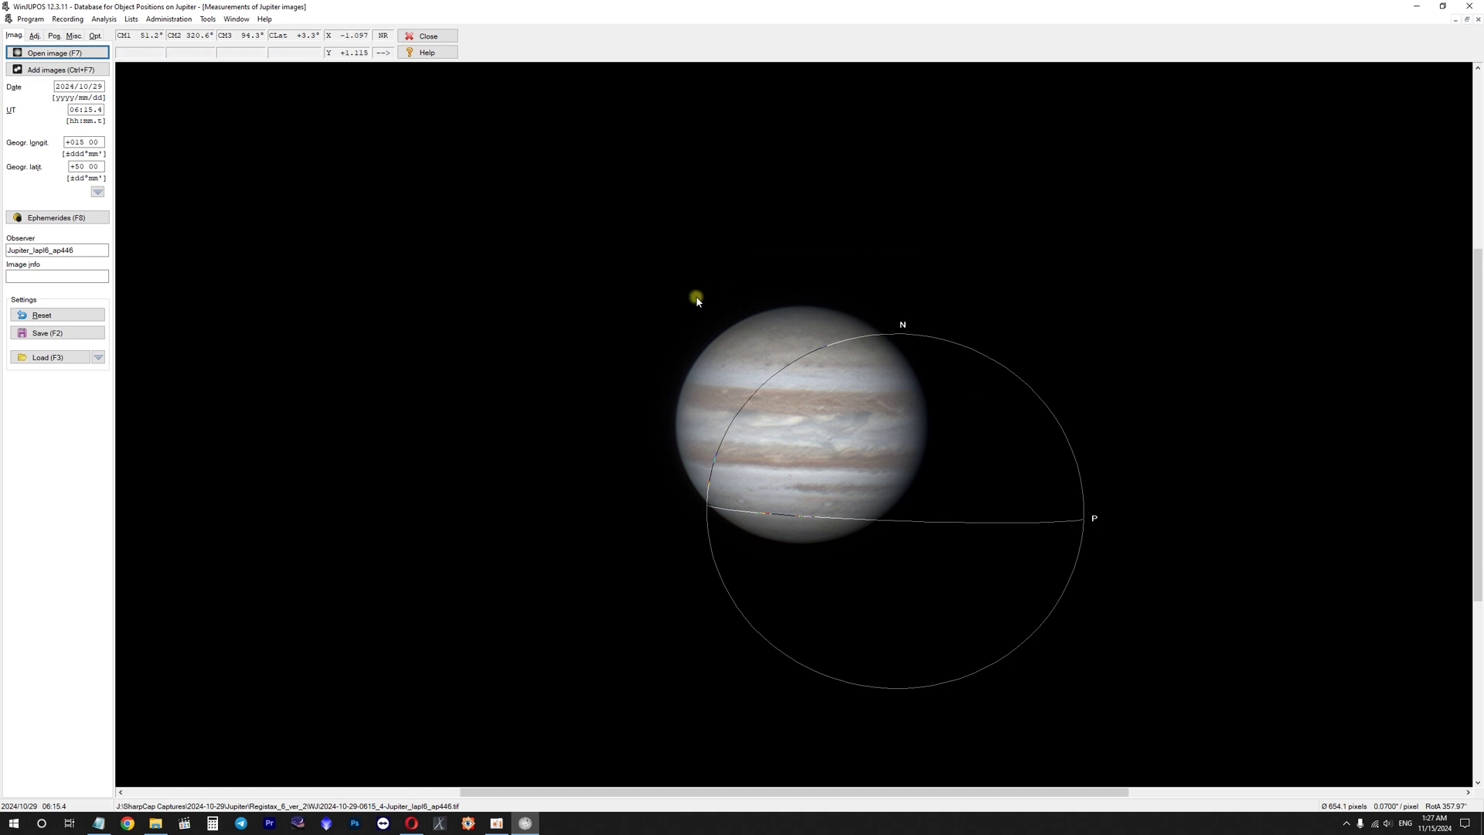
pyautogui.click(36, 35)
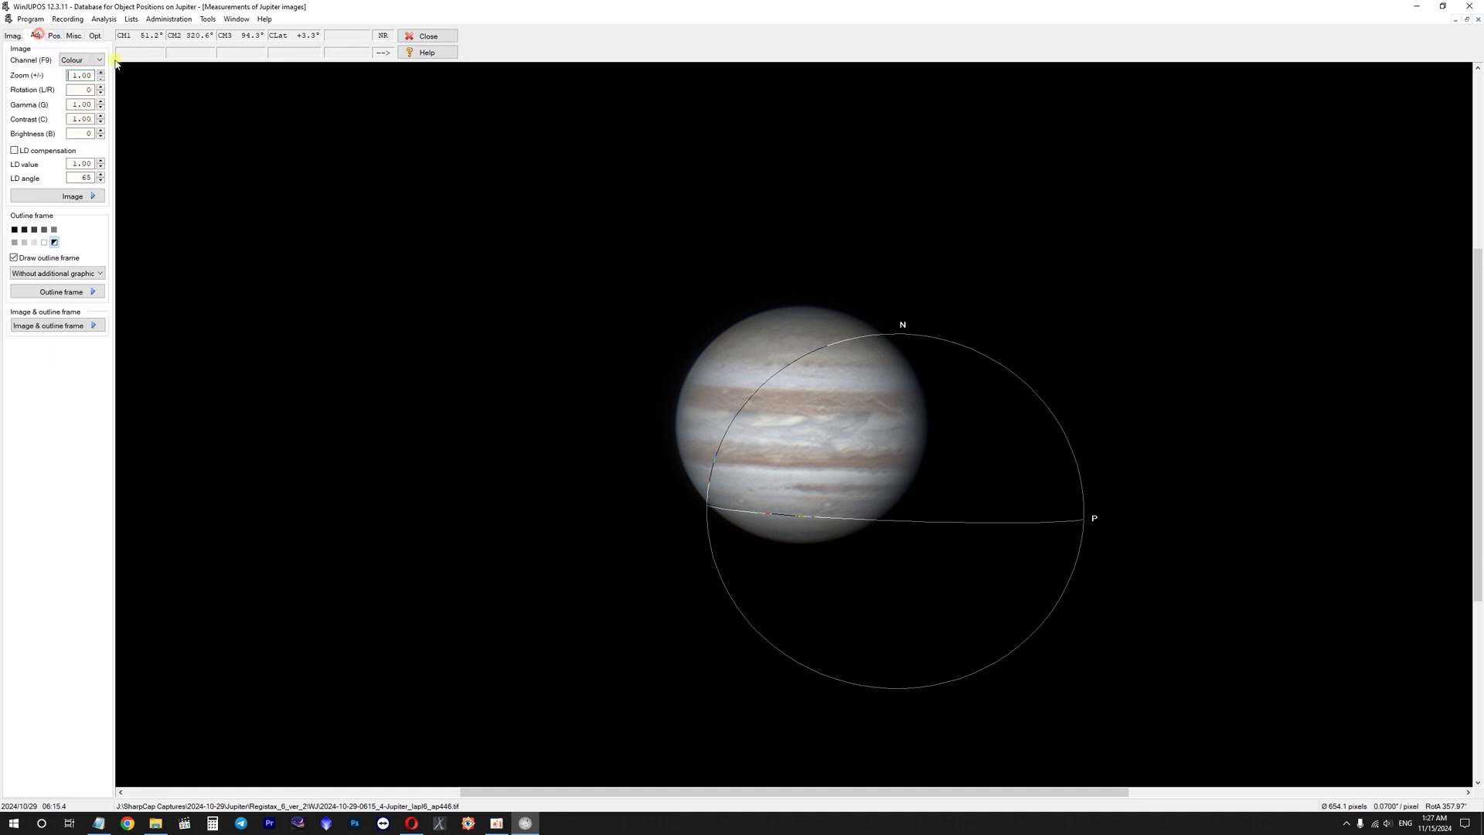
# - Move the outline frame up and left until its left edge meets Jupiter's left limb
pyautogui.rightClick(808, 311)
pyautogui.press('Escape')
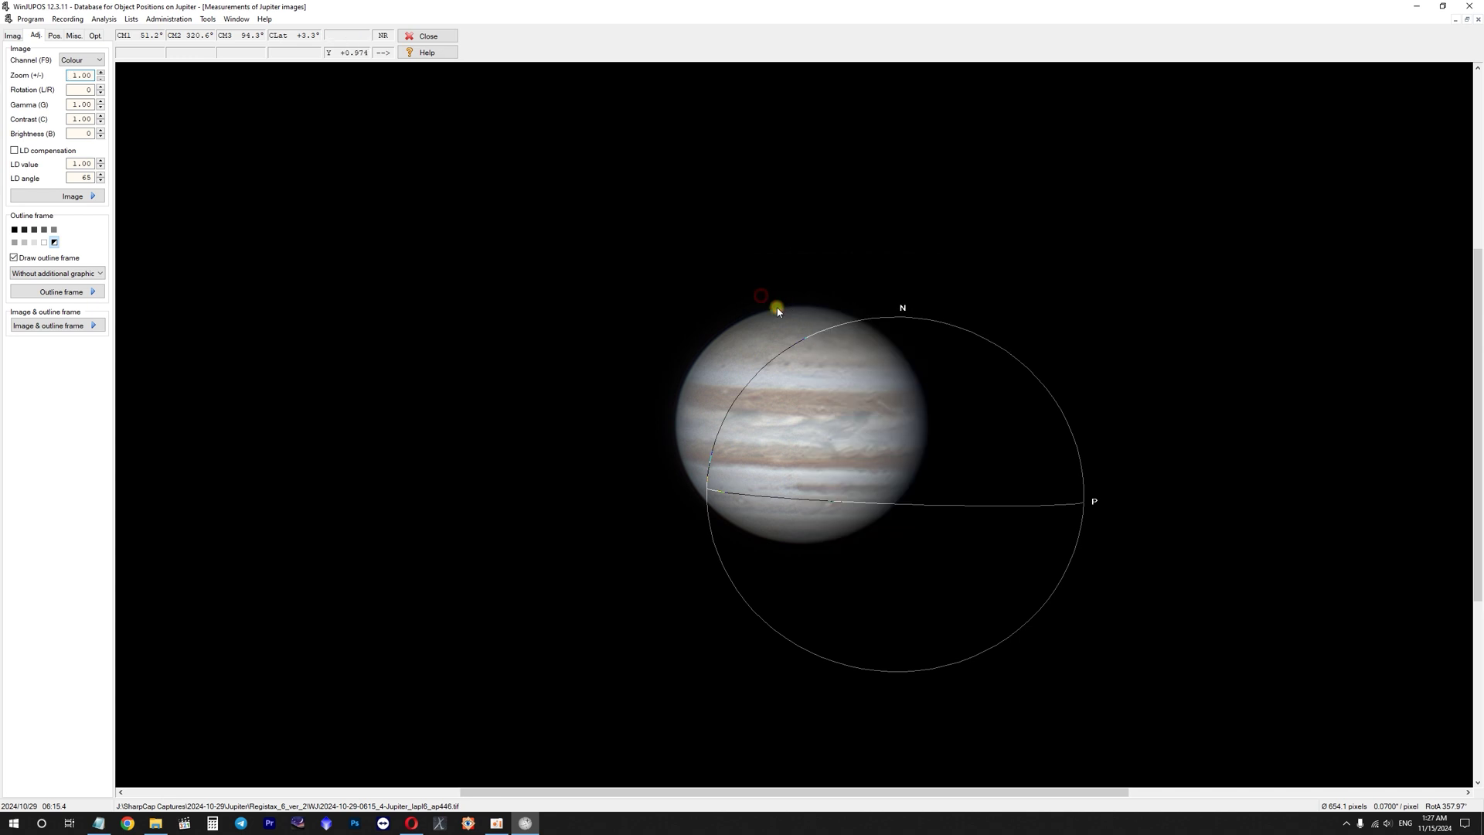
pyautogui.press('Up')
pyautogui.press('Up')
pyautogui.press('Up')
pyautogui.press('Up')
pyautogui.press('Up')
pyautogui.press('Up')
pyautogui.press('Up')
pyautogui.press('Up')
pyautogui.press('Up')
pyautogui.press('Up')
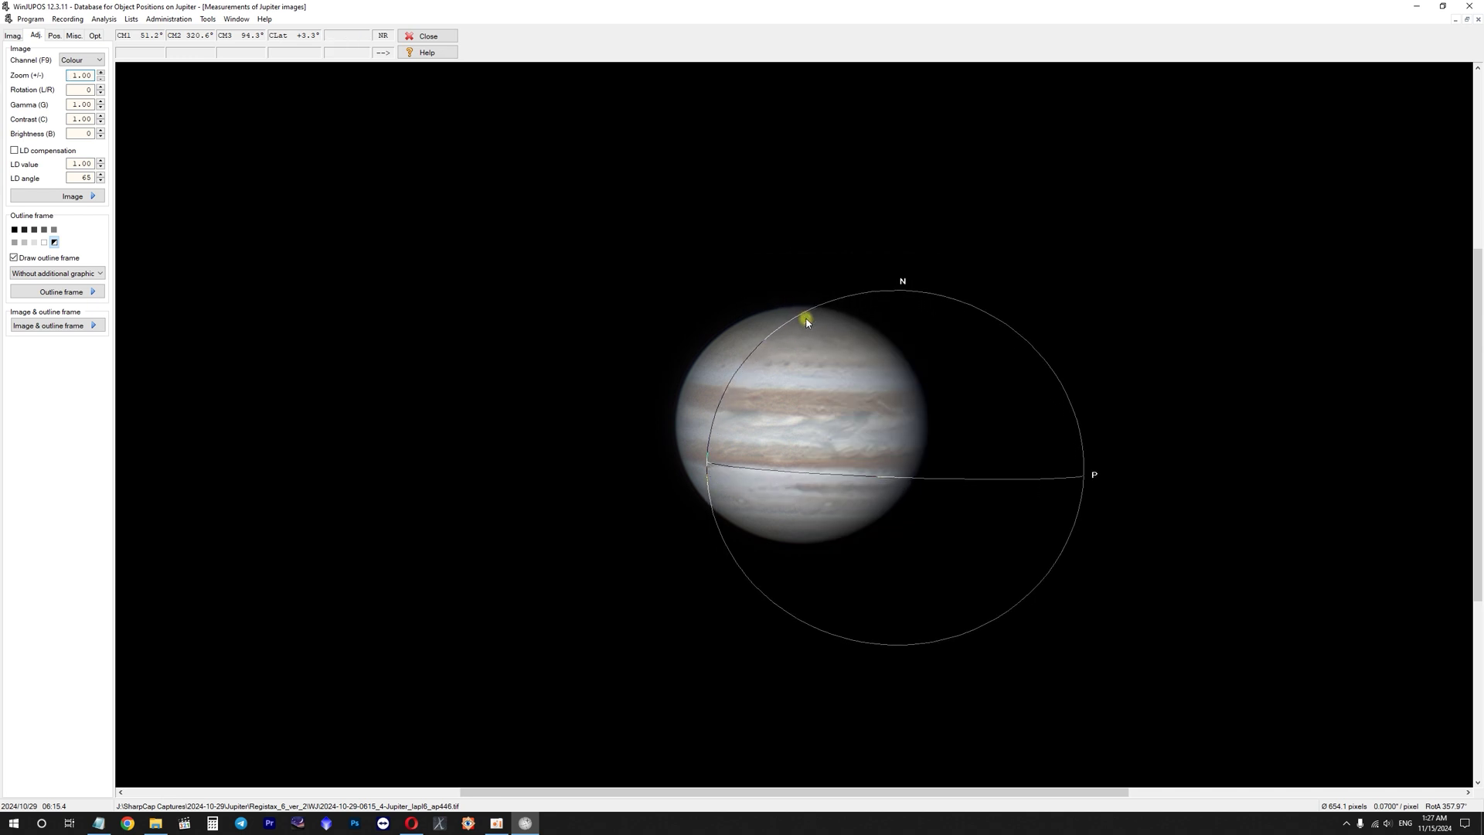
pyautogui.press('Left')
pyautogui.press('Left')
pyautogui.press('Left')
pyautogui.press('Left')
pyautogui.press('Left')
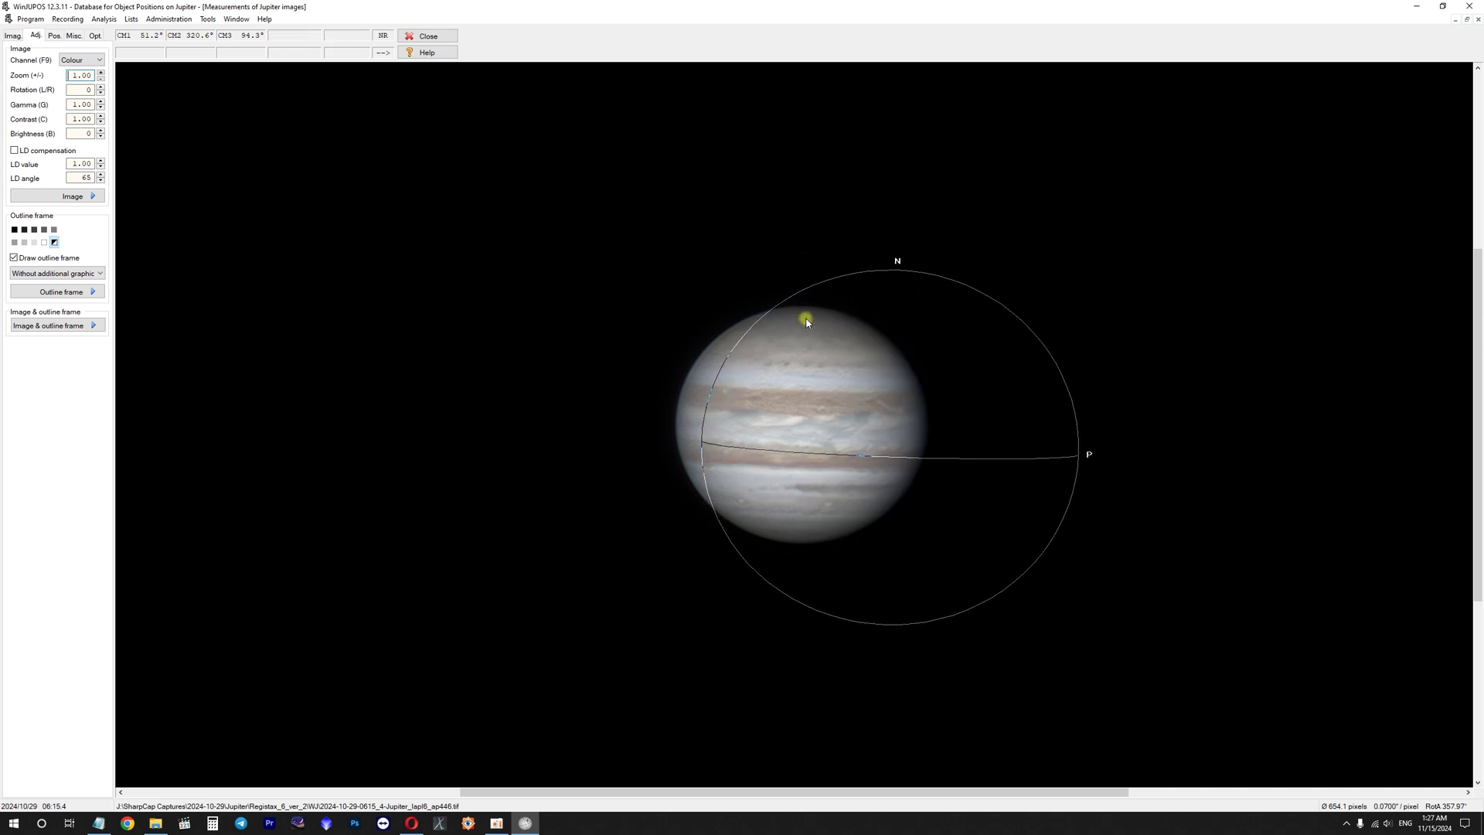
pyautogui.press('Left')
pyautogui.press('Left')
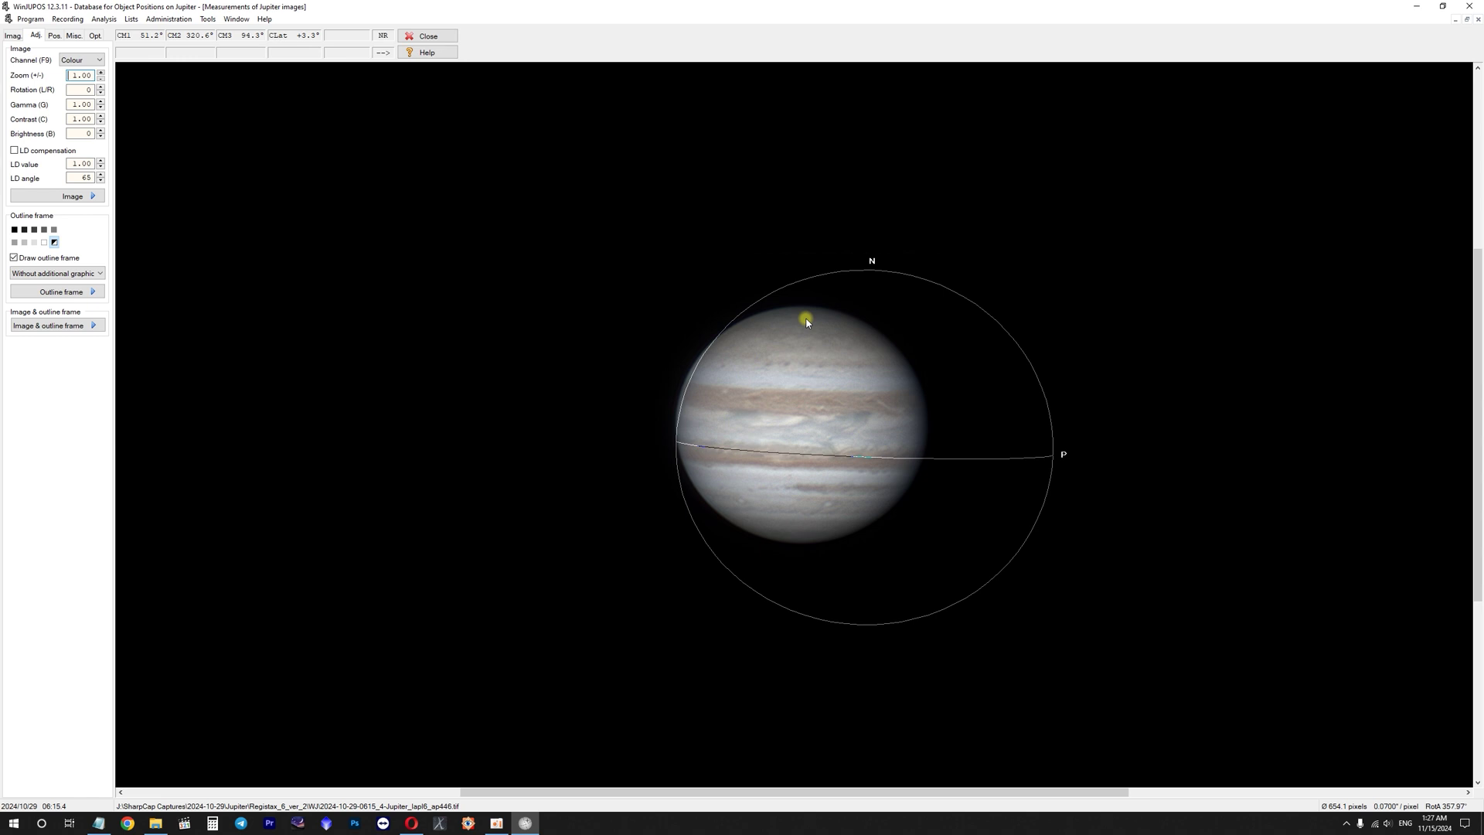
# - Rotate the outline frame clockwise and back counterclockwise to a rotation angle of about 6.9°
pyautogui.press('p')
pyautogui.press('p')
pyautogui.press('p')
pyautogui.press('p')
pyautogui.press('p')
pyautogui.press('p')
pyautogui.press('p')
pyautogui.press('p')
pyautogui.press('p')
pyautogui.press('p')
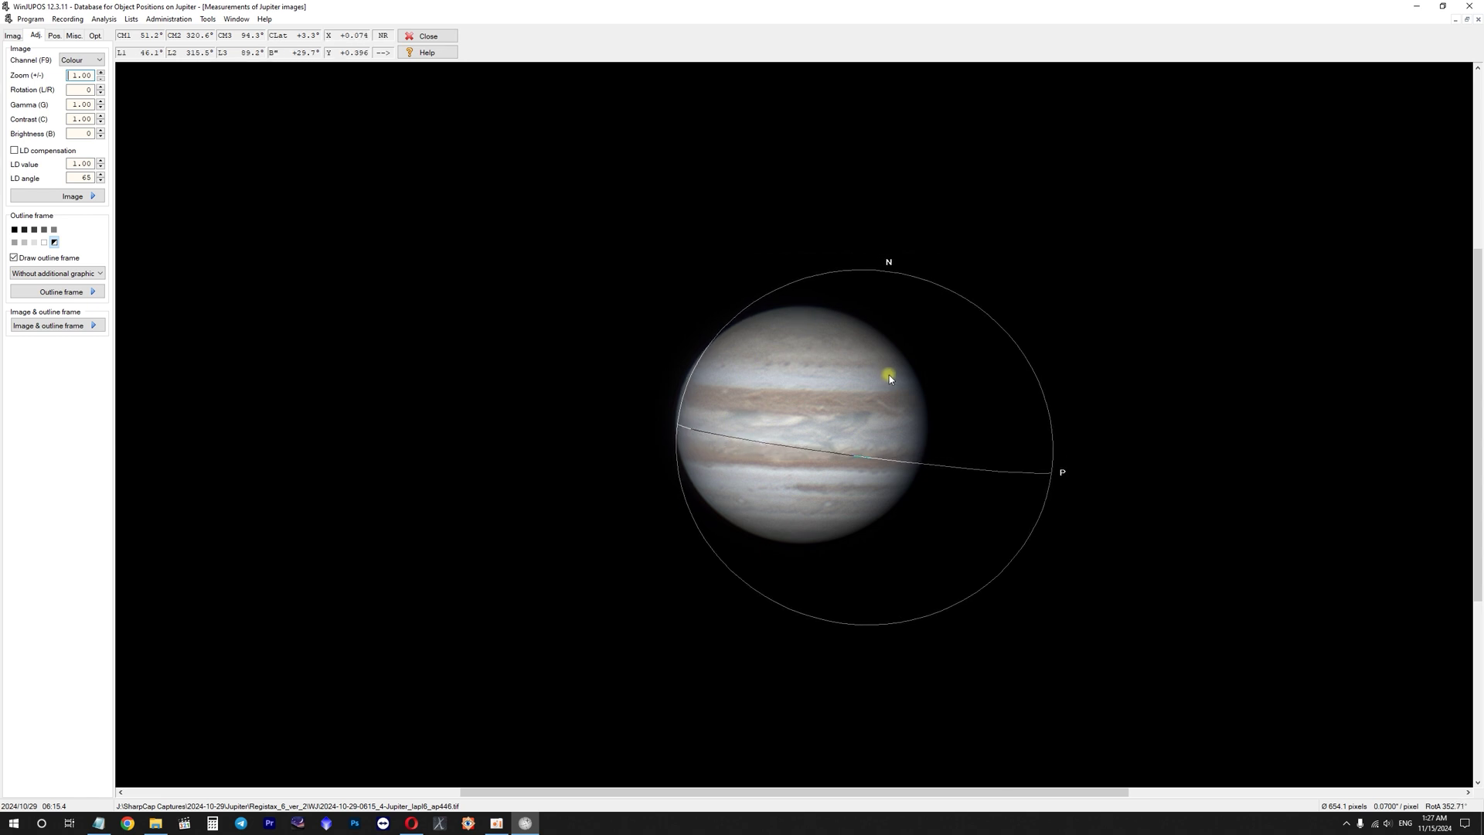
pyautogui.press('n')
pyautogui.press('n')
pyautogui.press('n')
pyautogui.press('n')
pyautogui.press('n')
pyautogui.press('n')
pyautogui.press('n')
pyautogui.press('n')
pyautogui.press('n')
pyautogui.press('n')
pyautogui.press('n')
pyautogui.press('n')
pyautogui.press('n')
pyautogui.press('n')
pyautogui.press('n')
pyautogui.press('n')
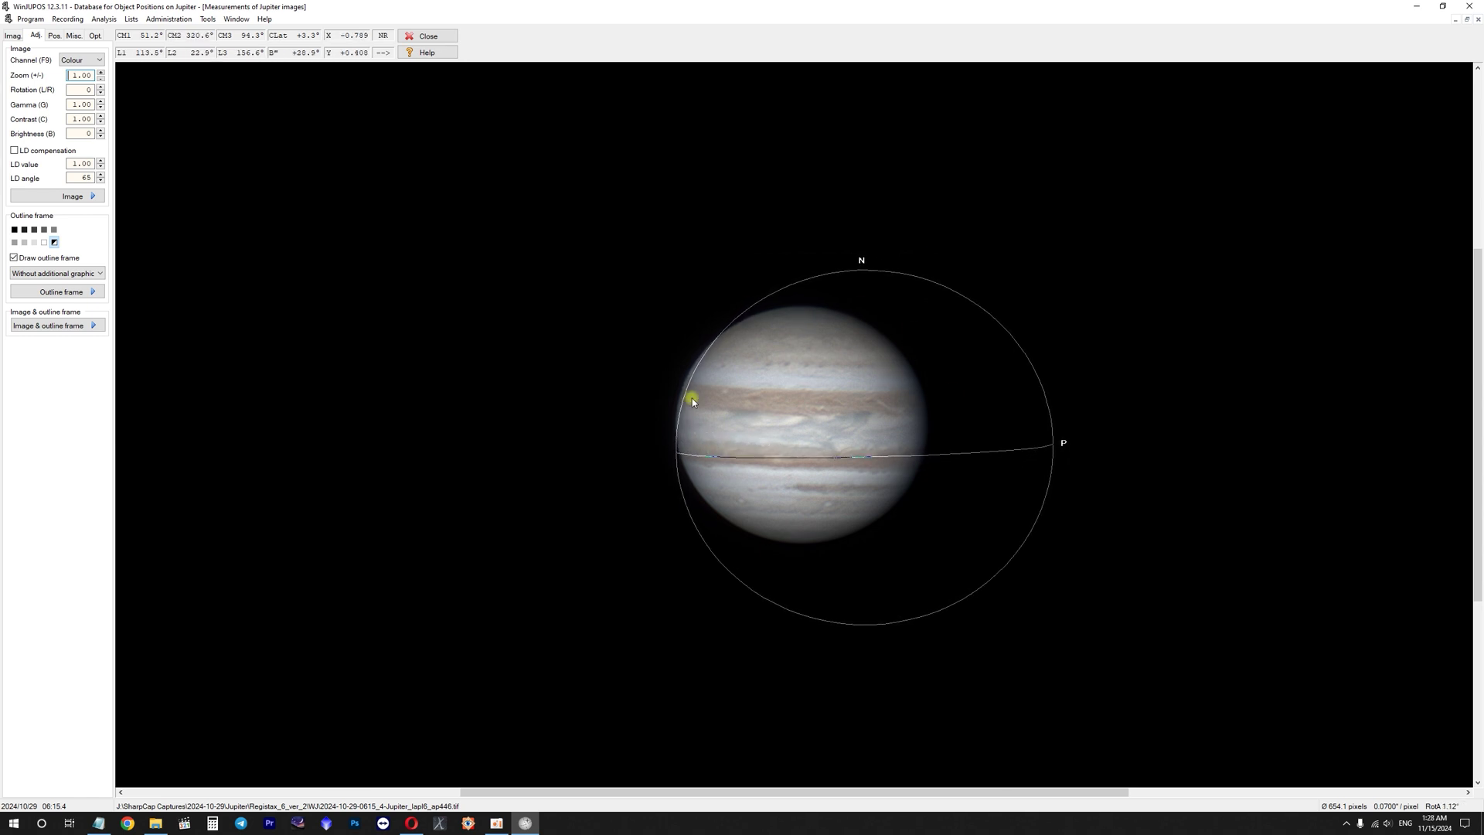
pyautogui.press('n')
pyautogui.press('n')
pyautogui.press('n')
pyautogui.press('n')
pyautogui.press('n')
pyautogui.press('n')
pyautogui.press('n')
pyautogui.press('n')
pyautogui.press('n')
pyautogui.press('n')
pyautogui.press('n')
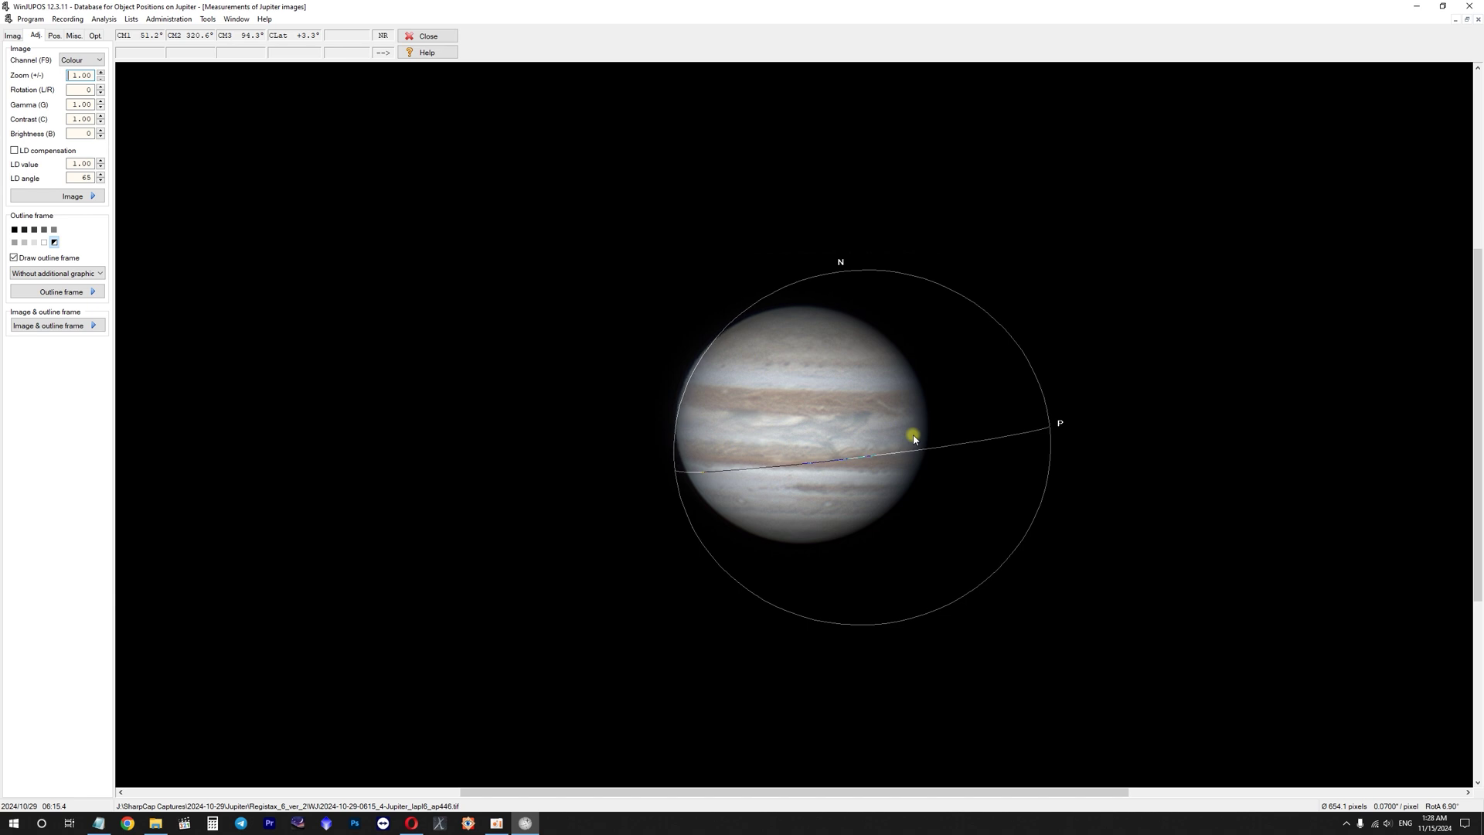
# - Shift the outline frame left over Jupiter and fit it automatically to the planet's disc
pyautogui.press('Left')
pyautogui.press('Left')
pyautogui.press('Left')
pyautogui.press('Left')
pyautogui.press('Left')
pyautogui.press('Left')
pyautogui.press('Left')
pyautogui.press('Left')
pyautogui.press('Left')
pyautogui.press('Left')
pyautogui.press('Left')
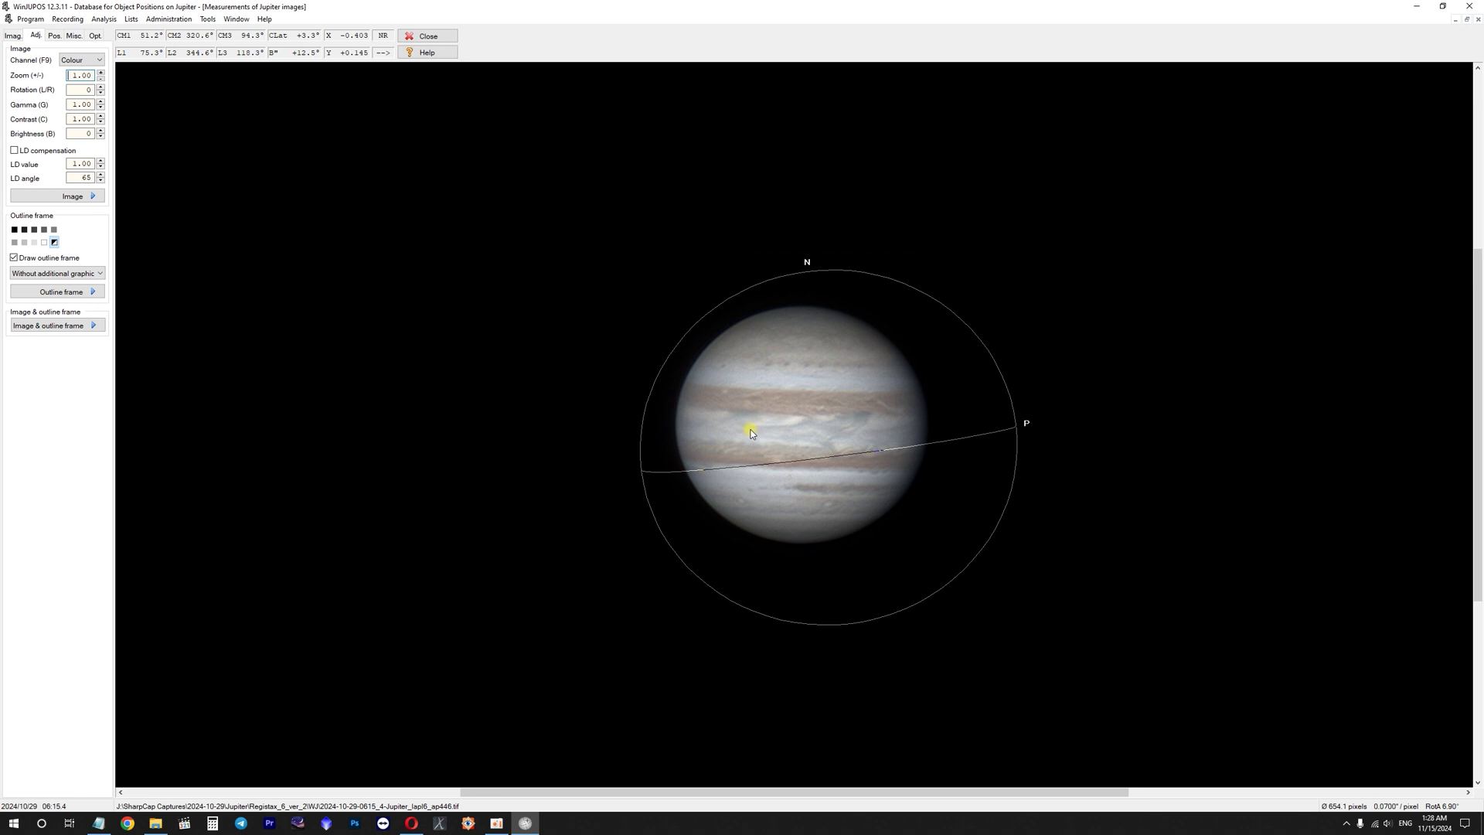
pyautogui.press('F11')
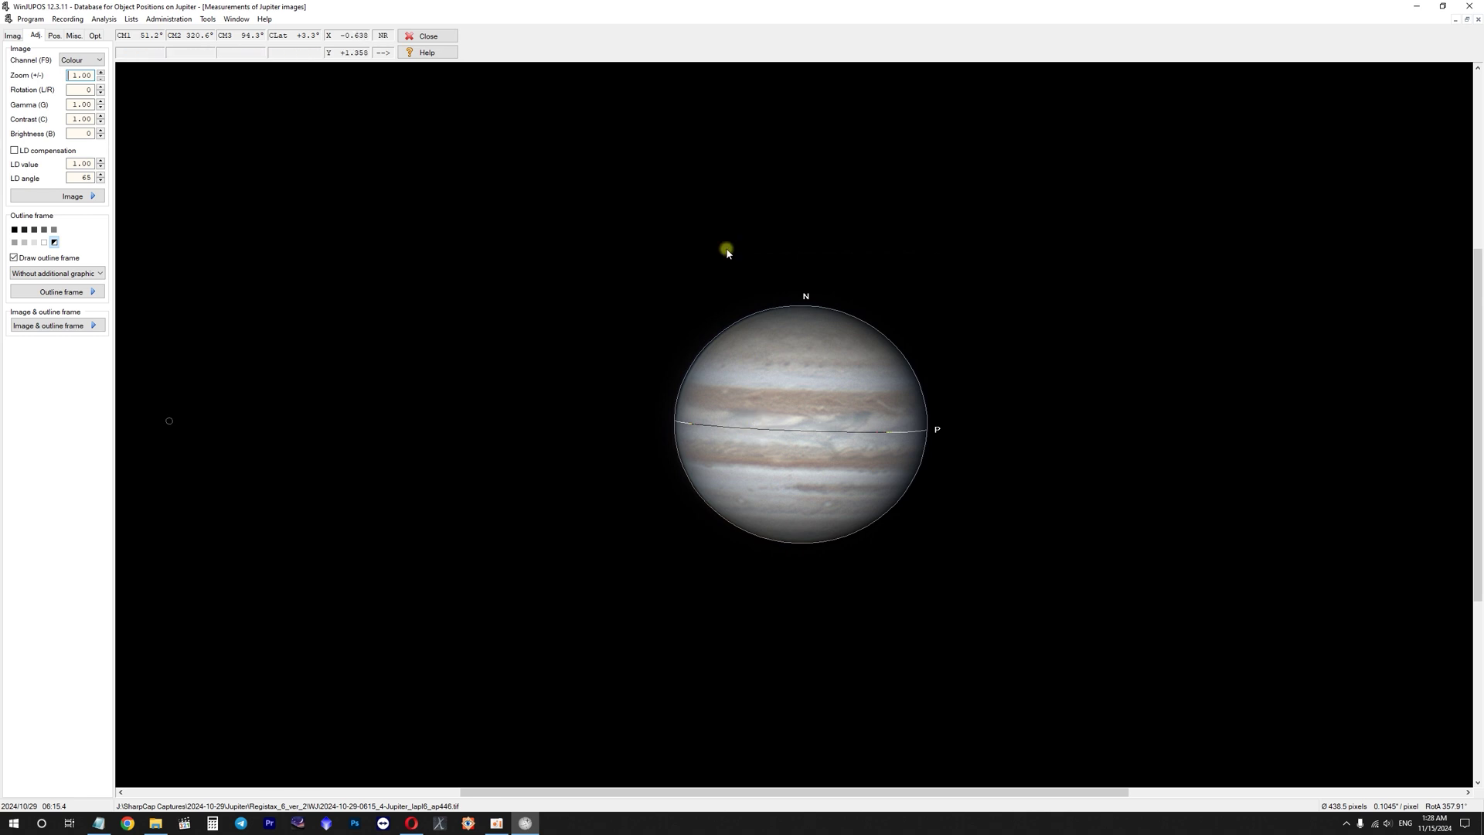
# - Compare the measurement's date and UT with the first image's file name in the WJ folder, and return to WinJUPOS
pyautogui.click(14, 36)
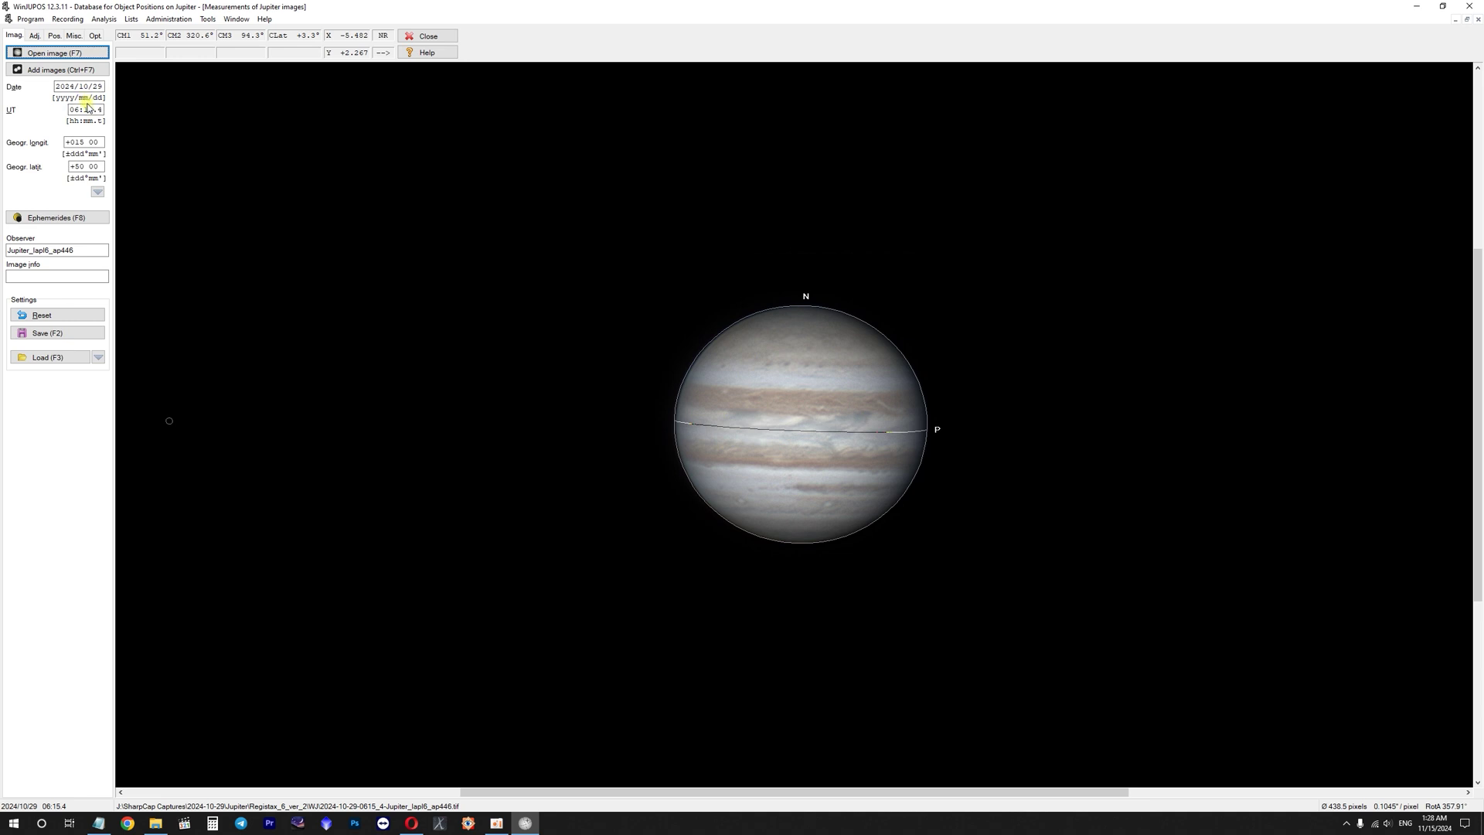
pyautogui.moveTo(156, 822)
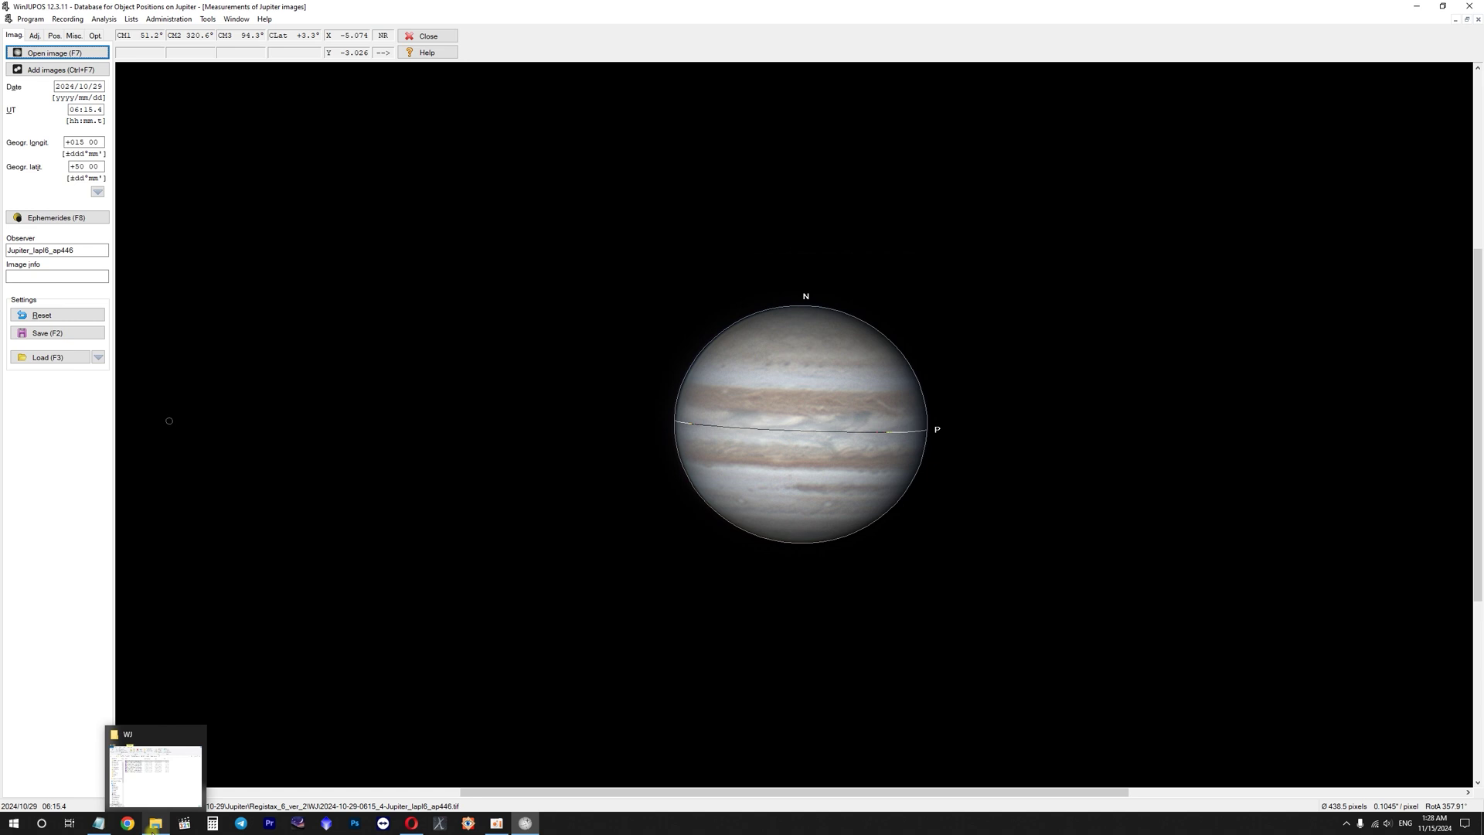
pyautogui.click(152, 740)
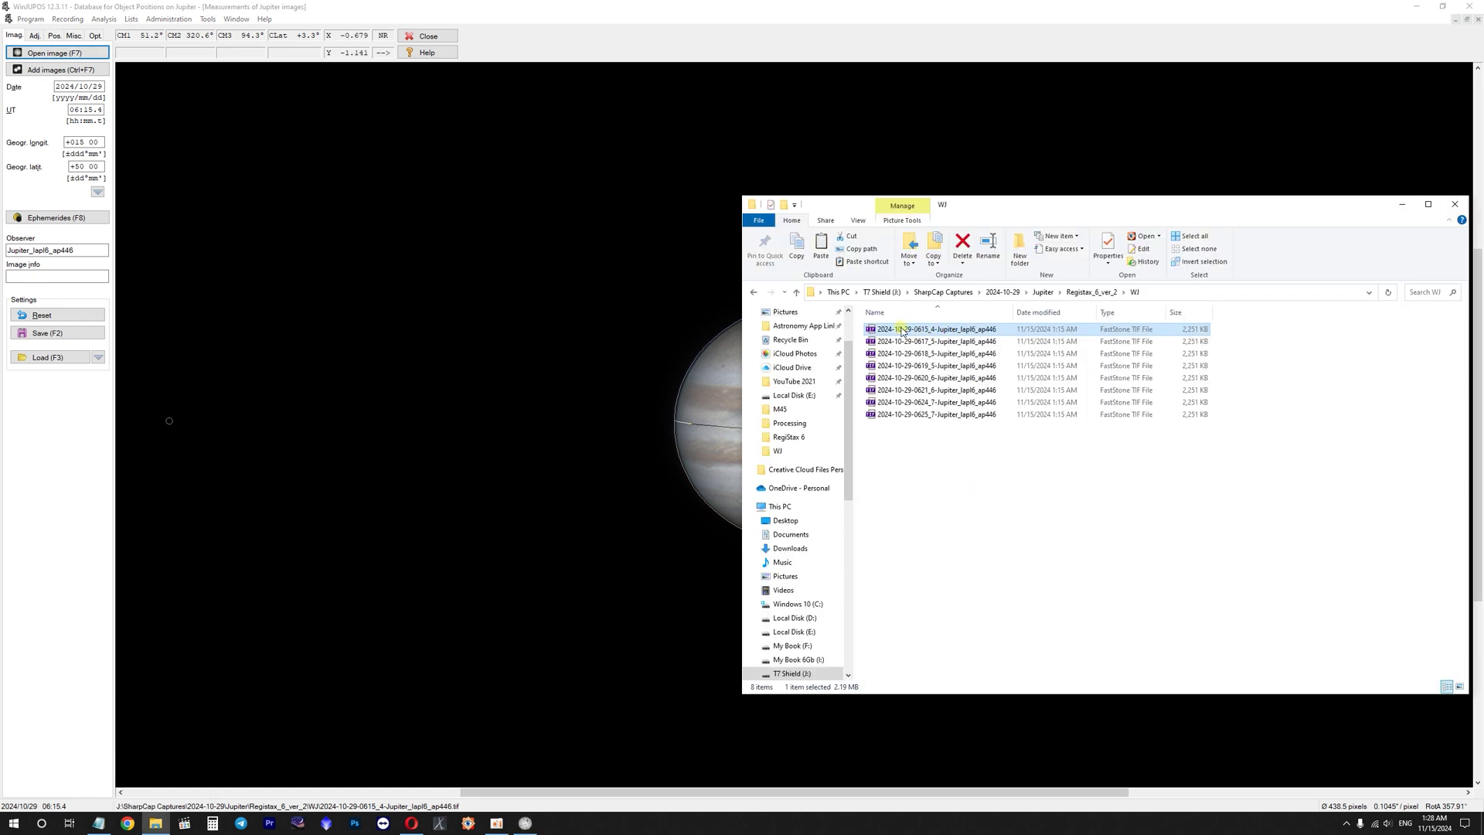
pyautogui.click(220, 9)
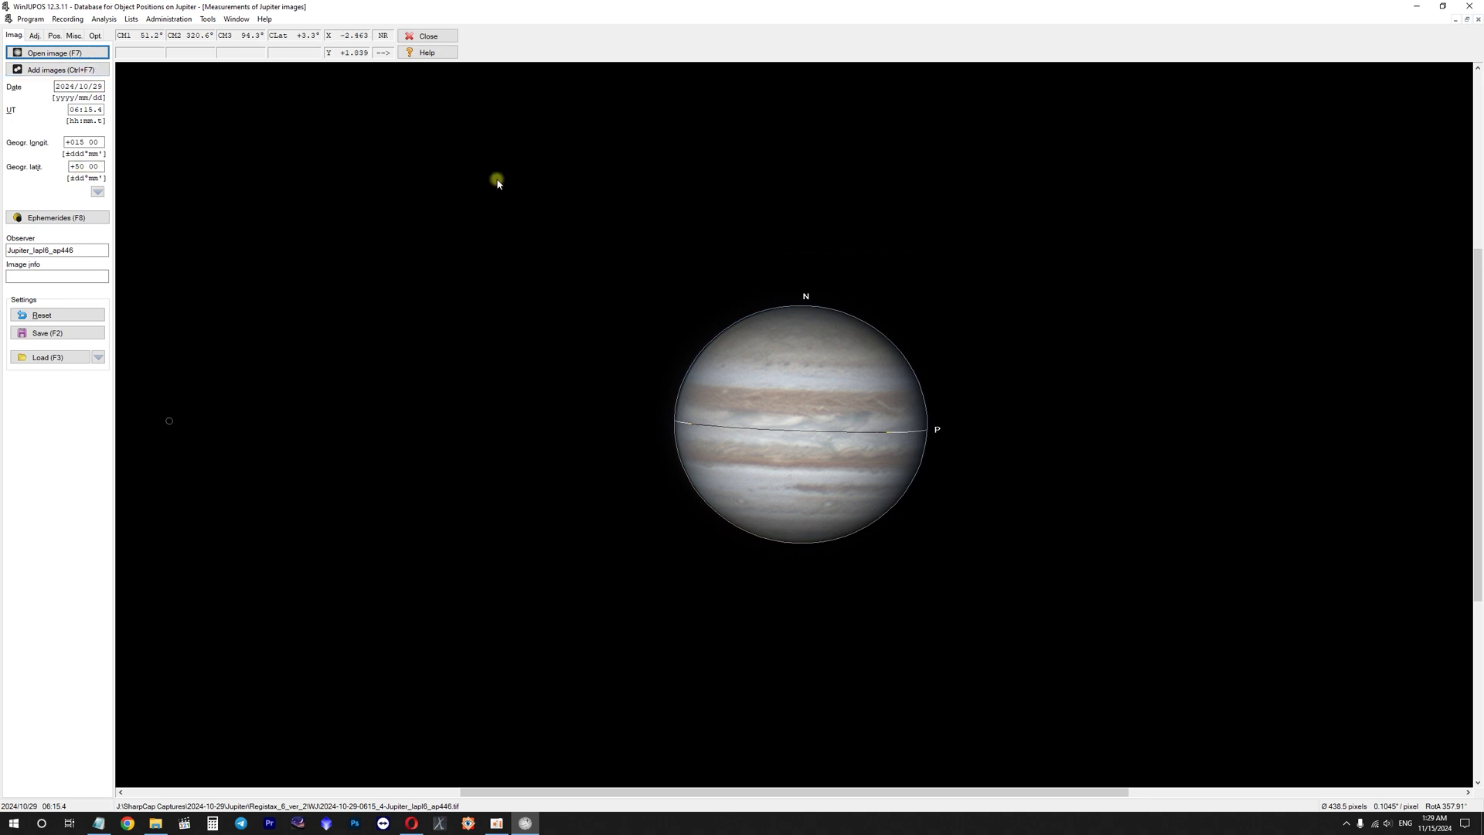
pyautogui.hotkey('ctrl', 'Tab')
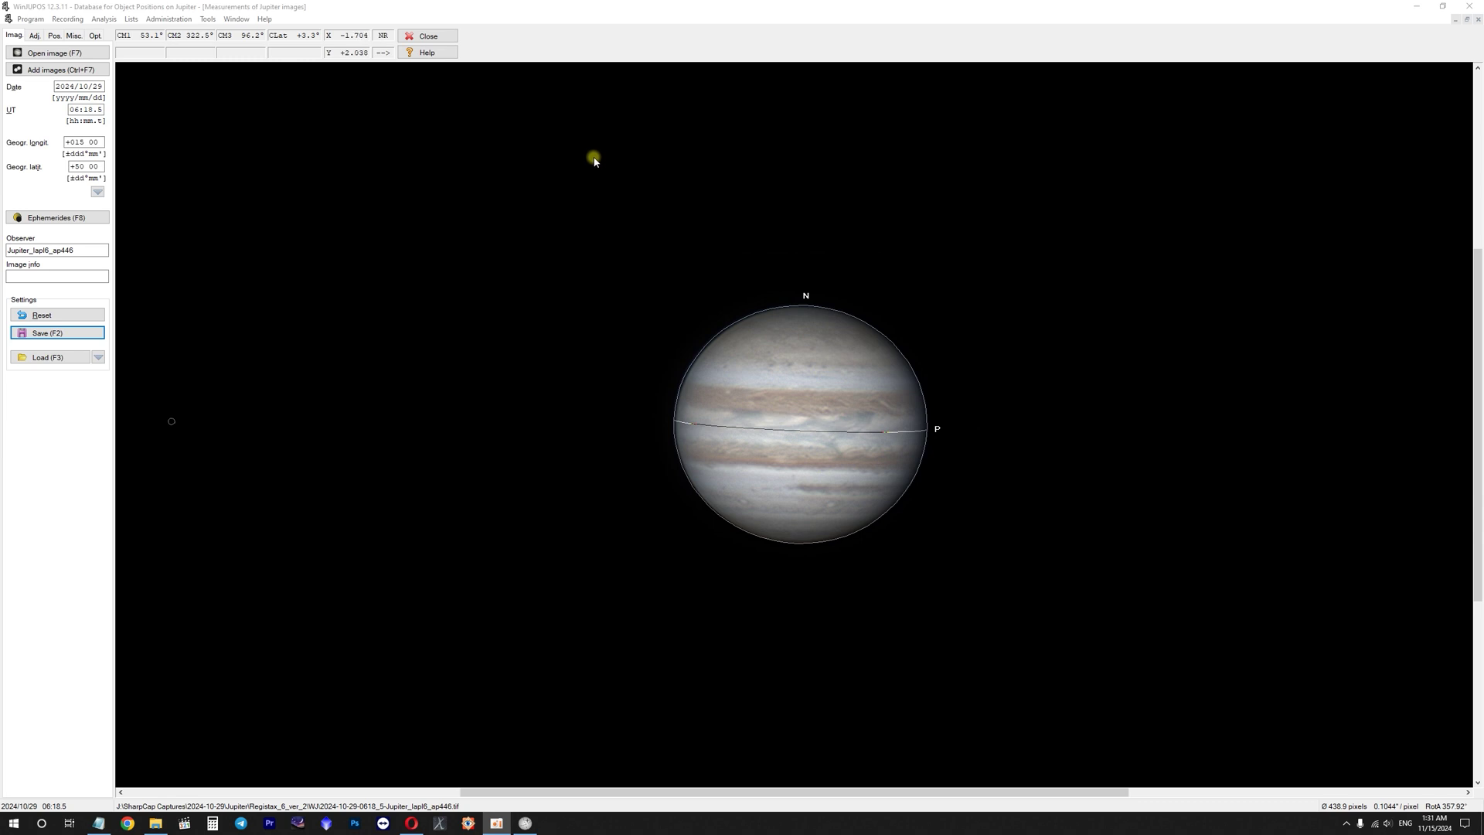
pyautogui.click(595, 162)
pyautogui.press('F2')
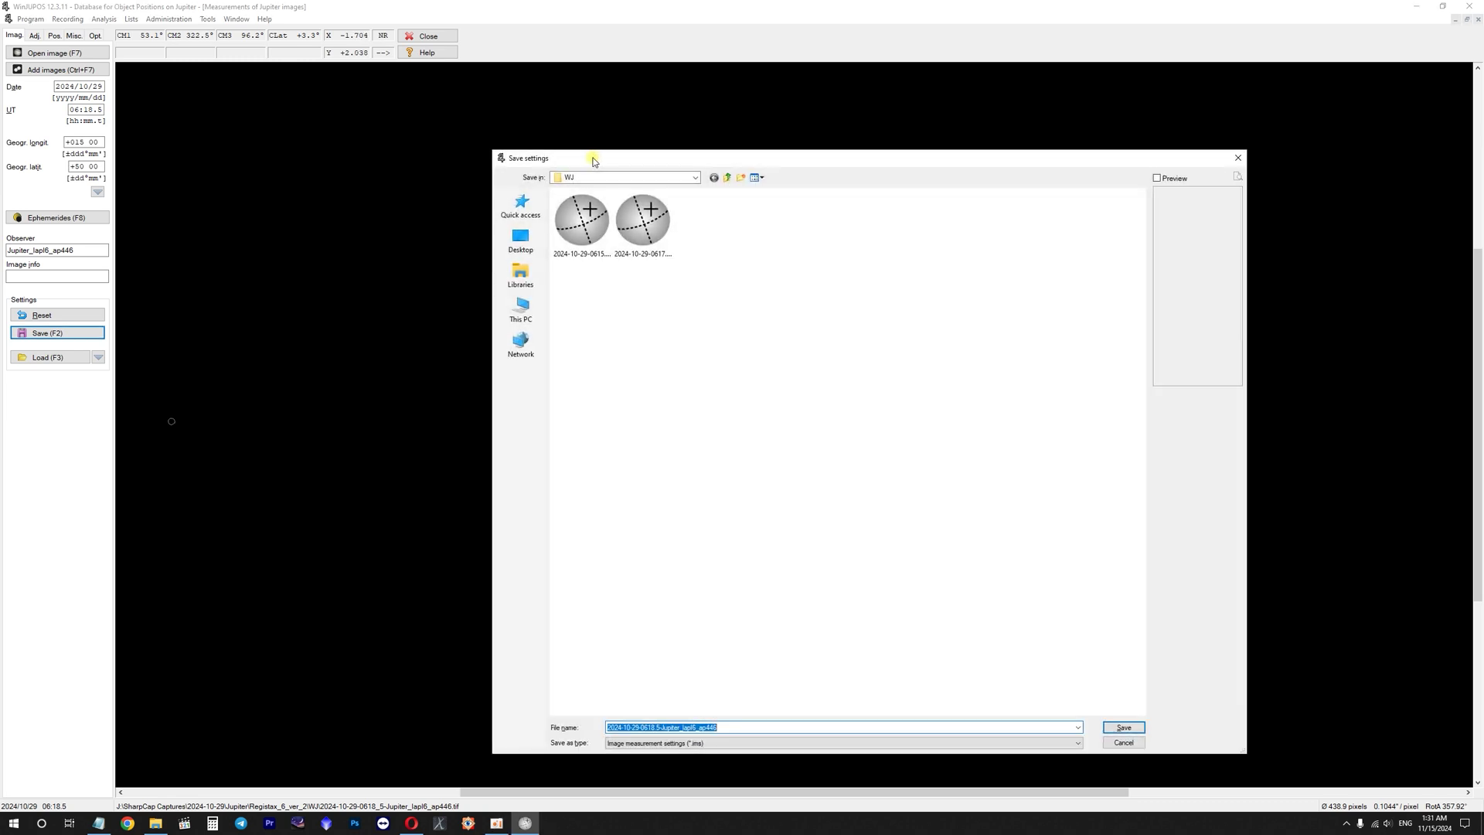
pyautogui.press('Escape')
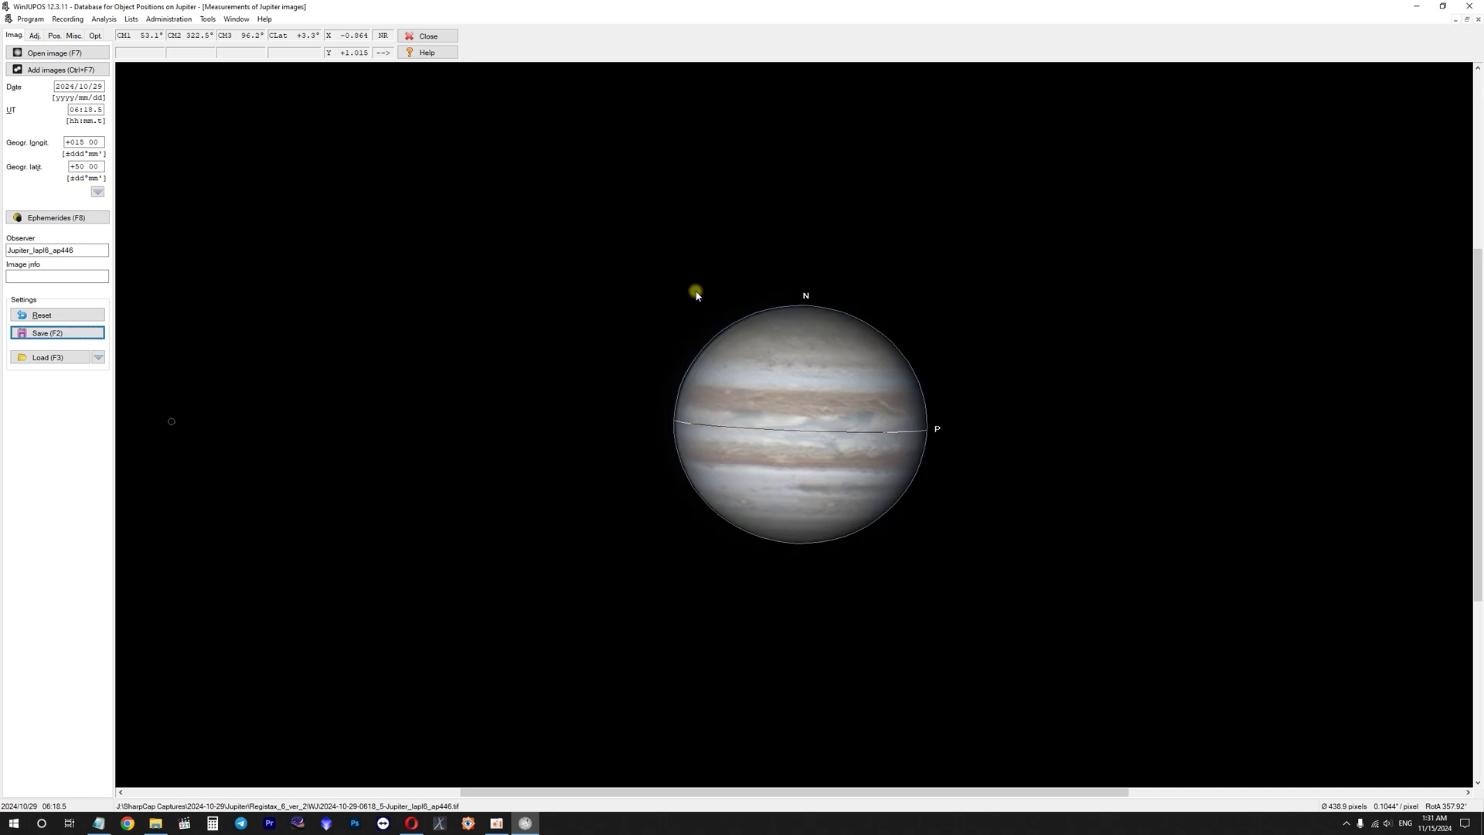
pyautogui.press('F2')
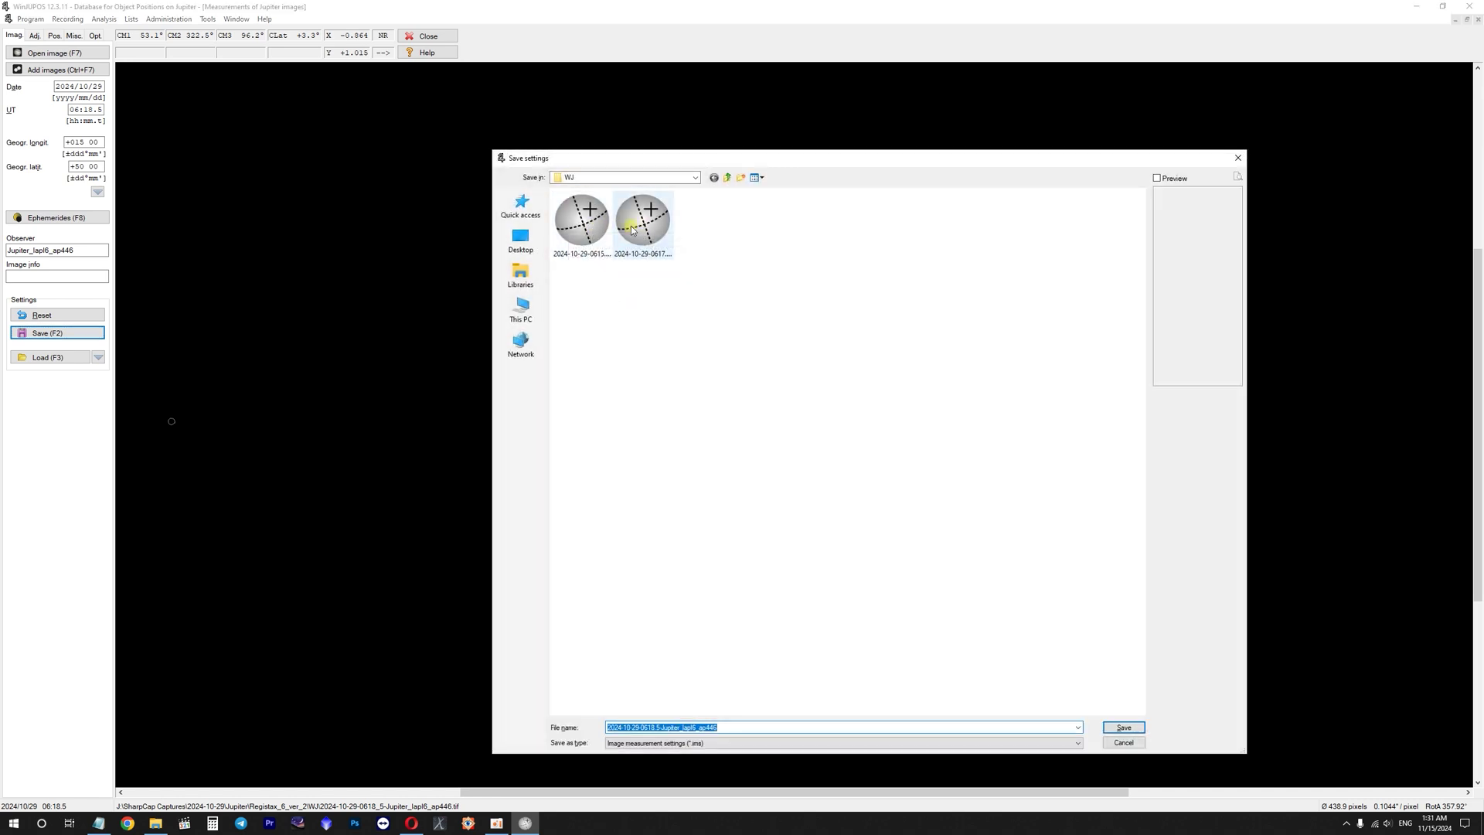
pyautogui.press('Return')
pyautogui.press('F2')
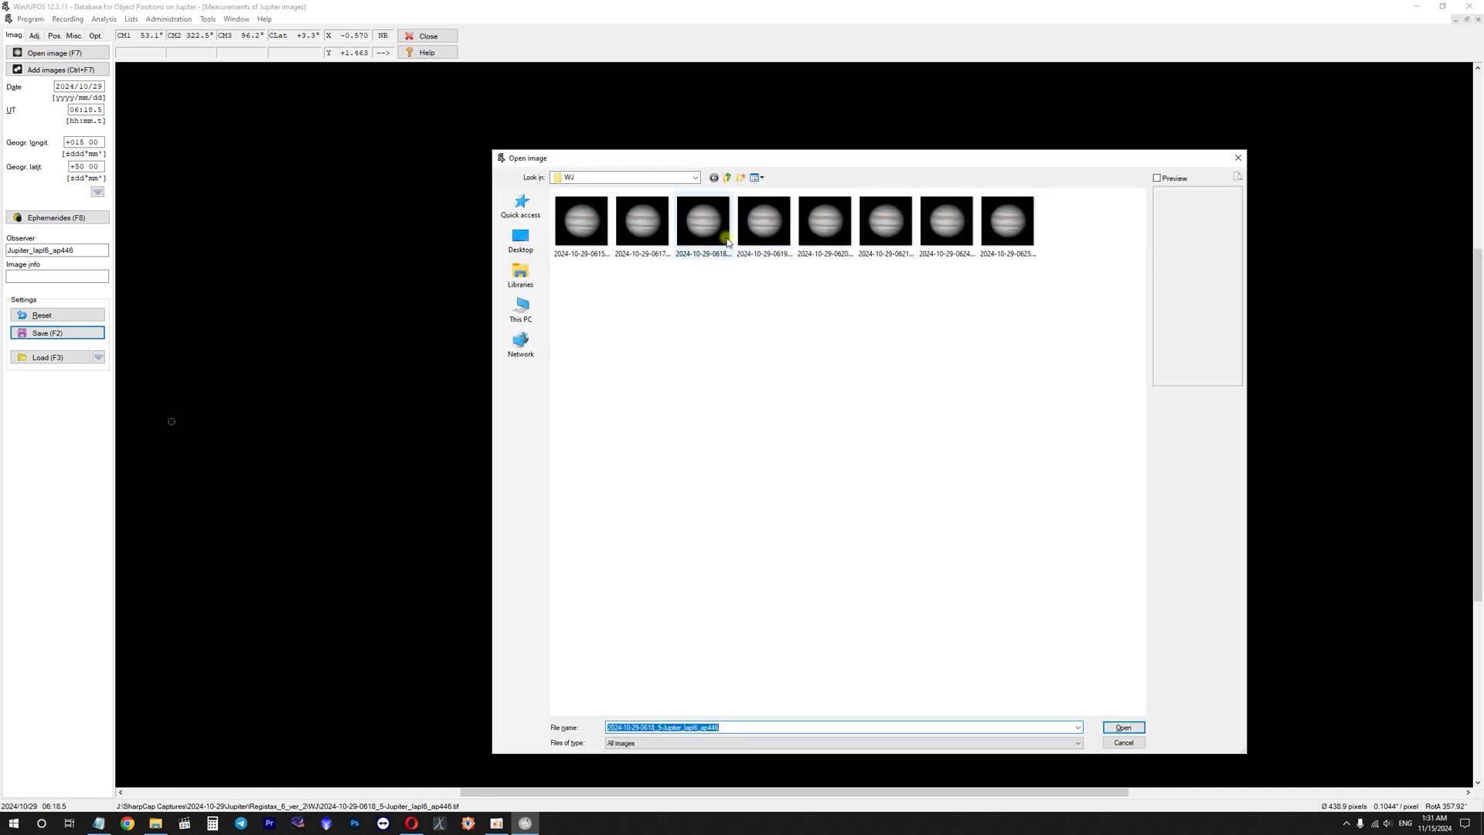
pyautogui.click(721, 235)
pyautogui.press('Return')
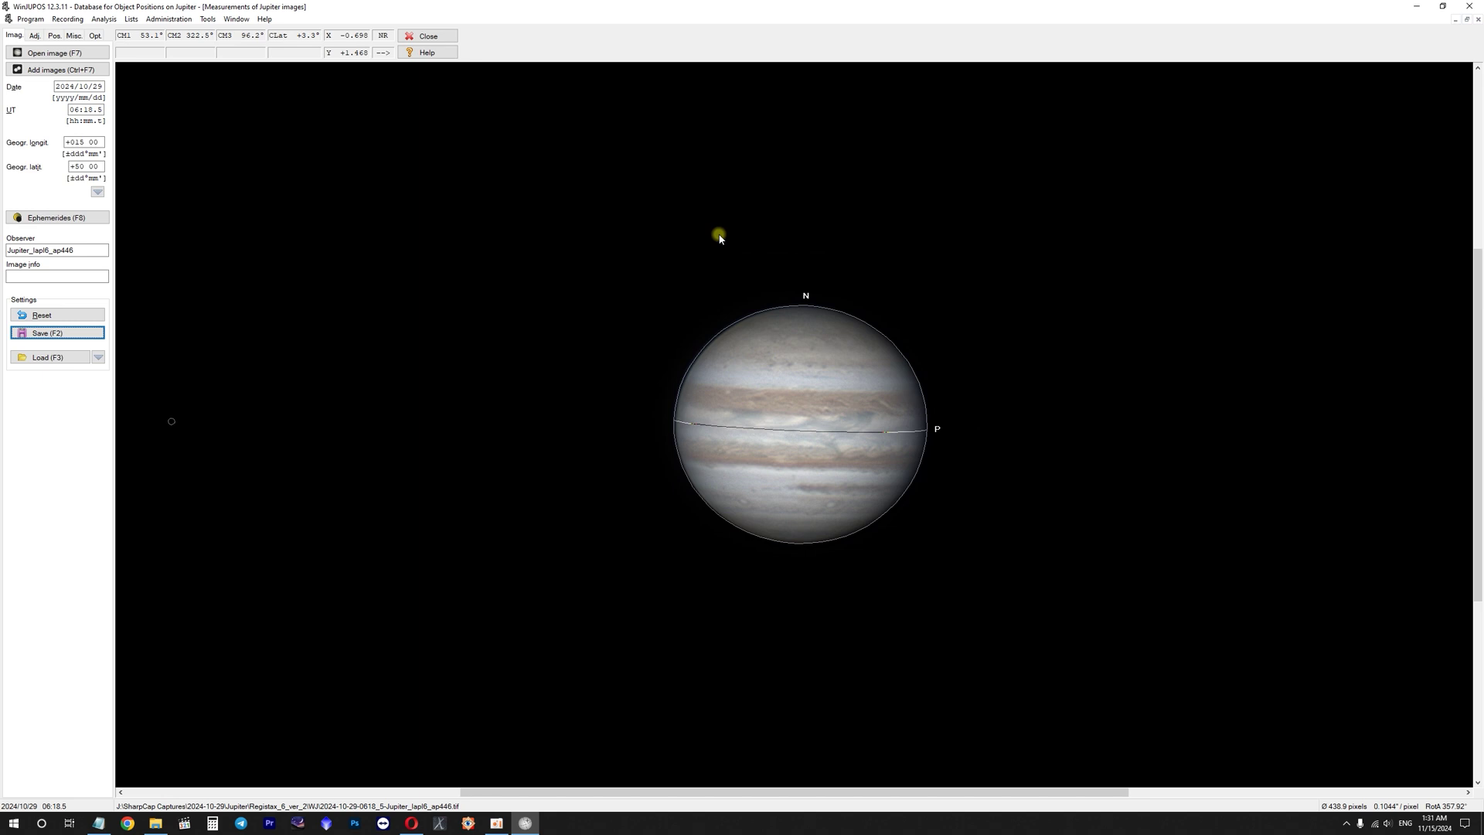
pyautogui.hotkey('ctrl', 'Tab')
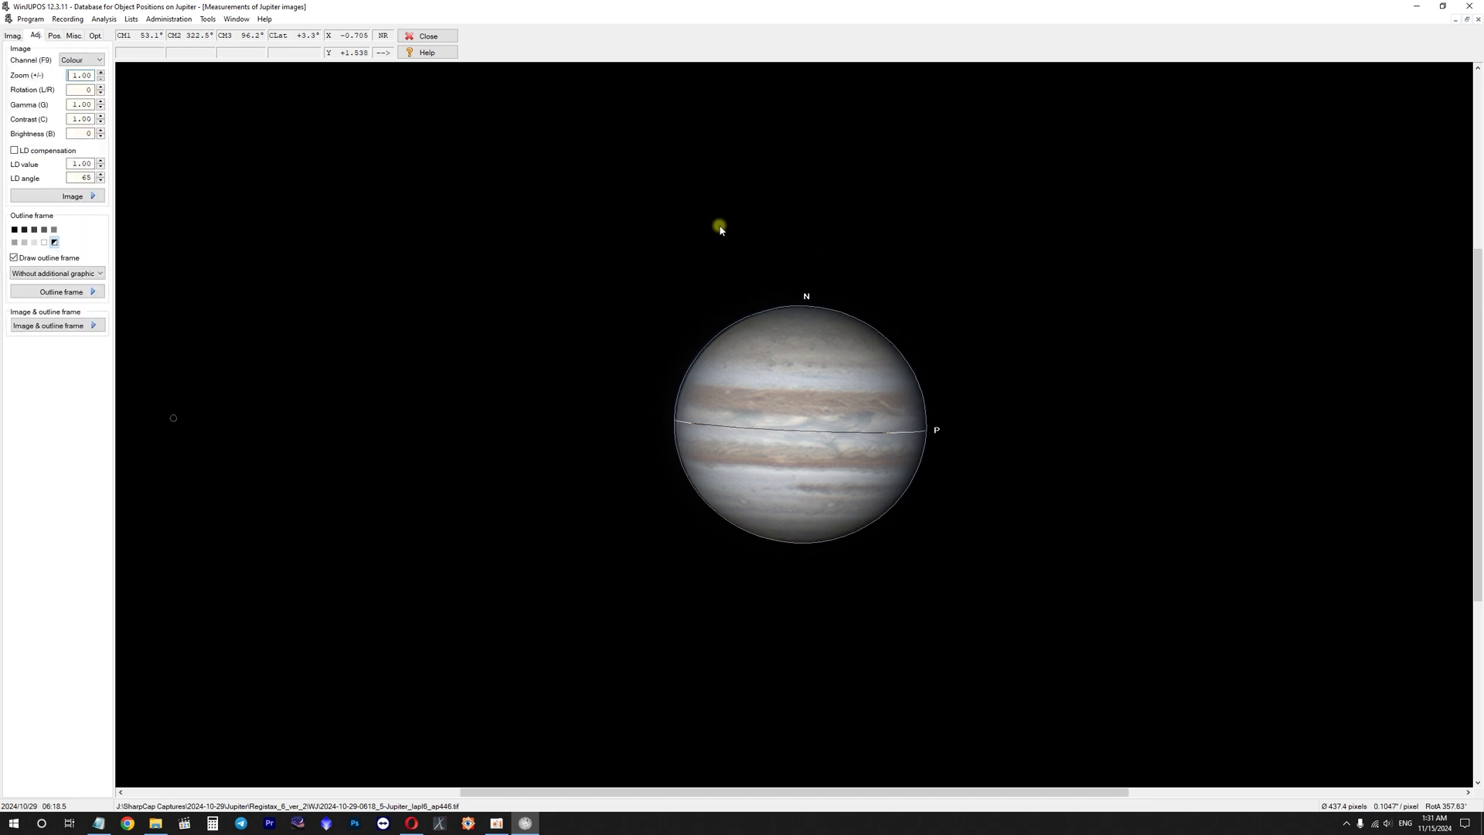
pyautogui.press('F2')
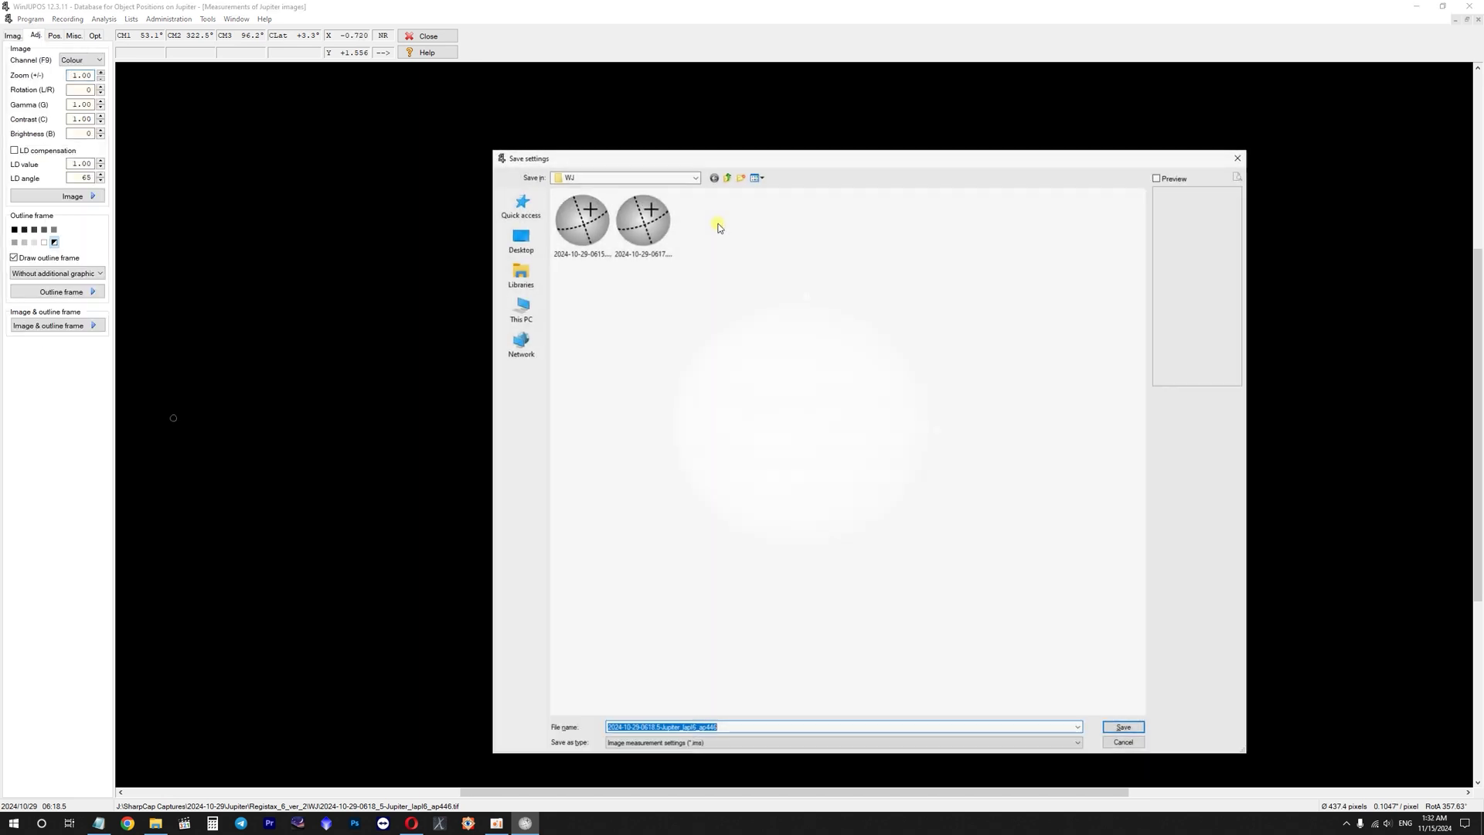
pyautogui.press('Return')
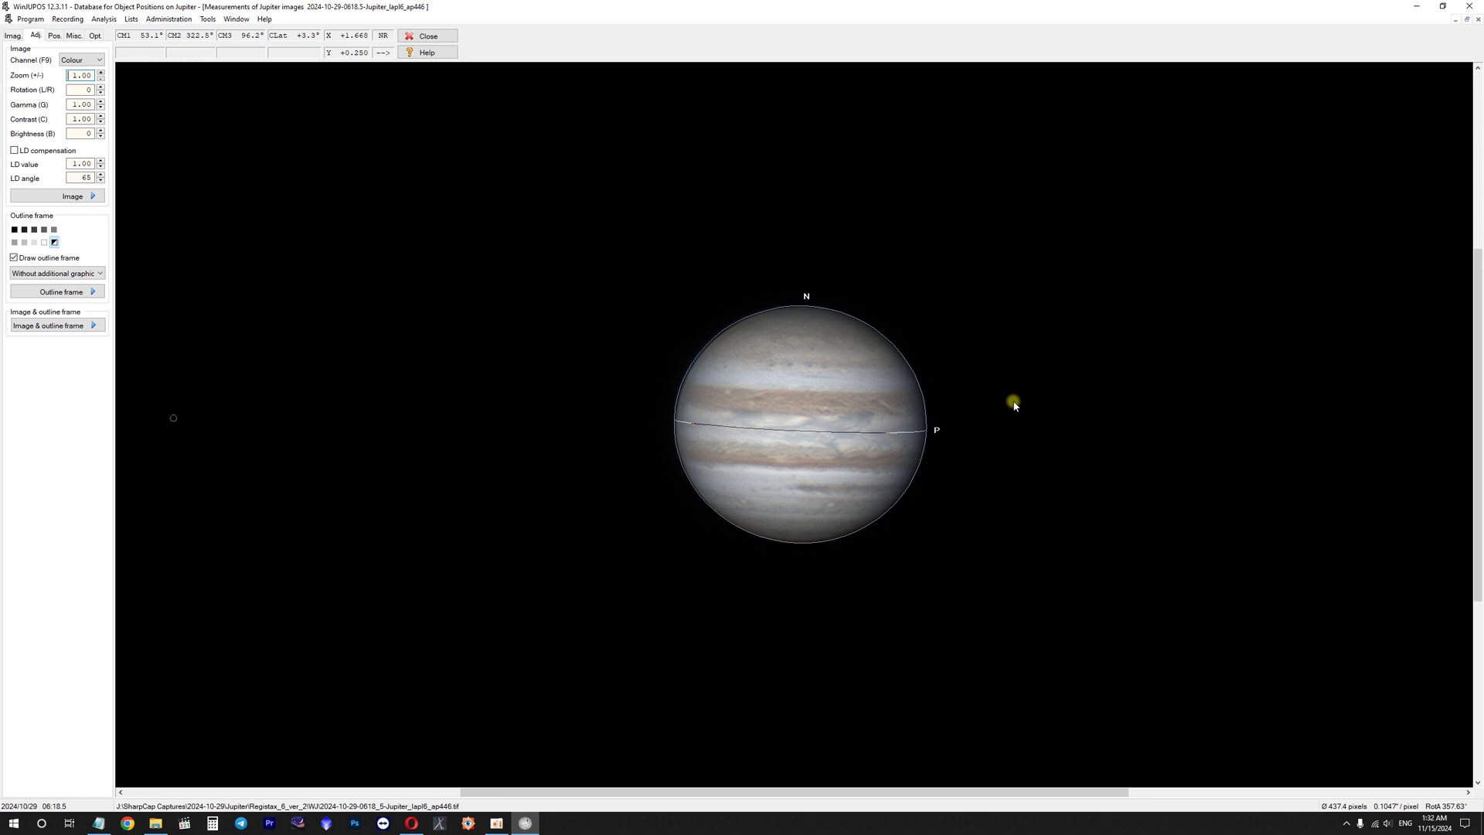
pyautogui.doubleClick(799, 393)
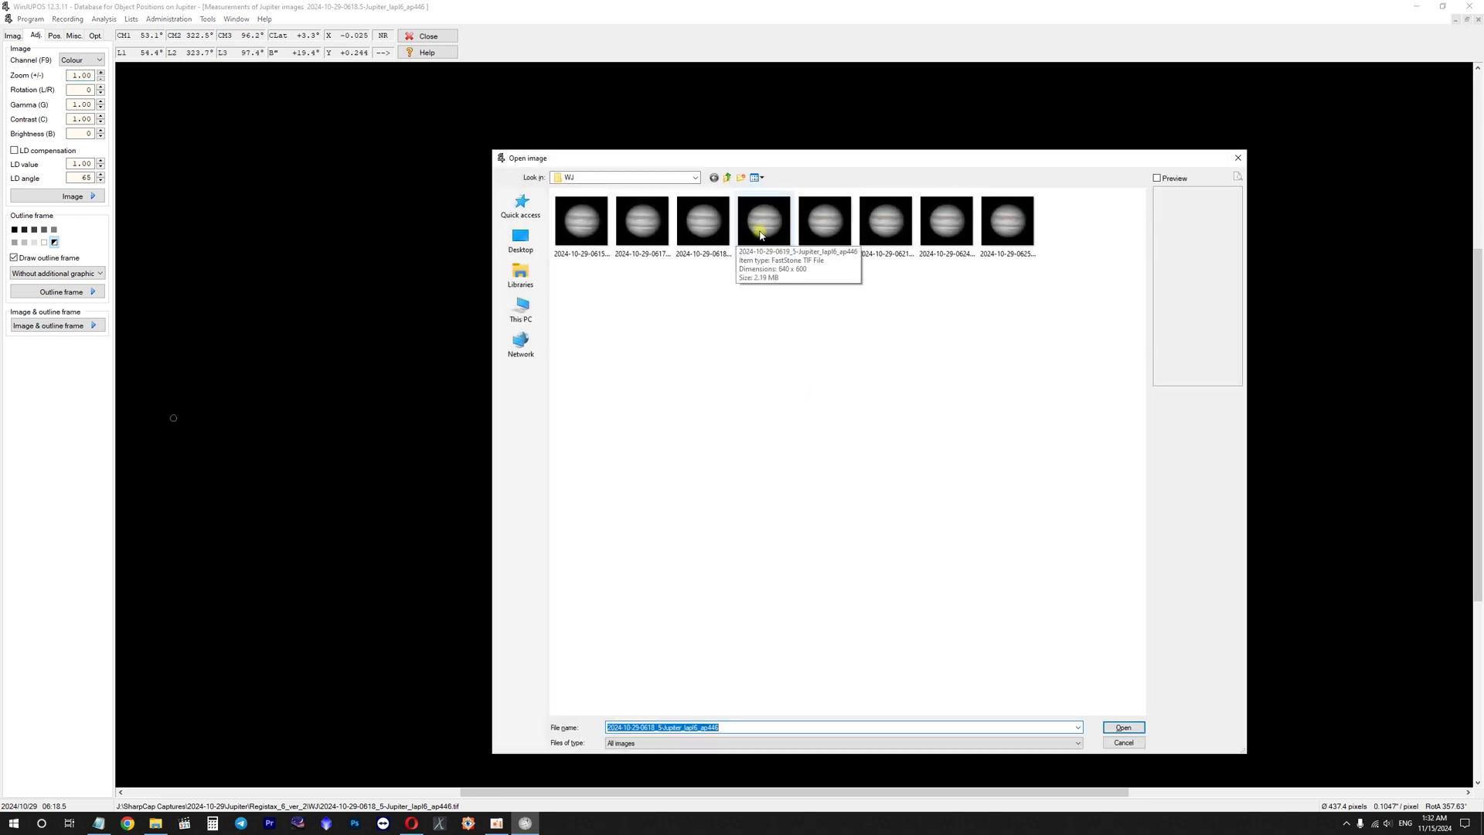
pyautogui.doubleClick(761, 235)
pyautogui.press('F2')
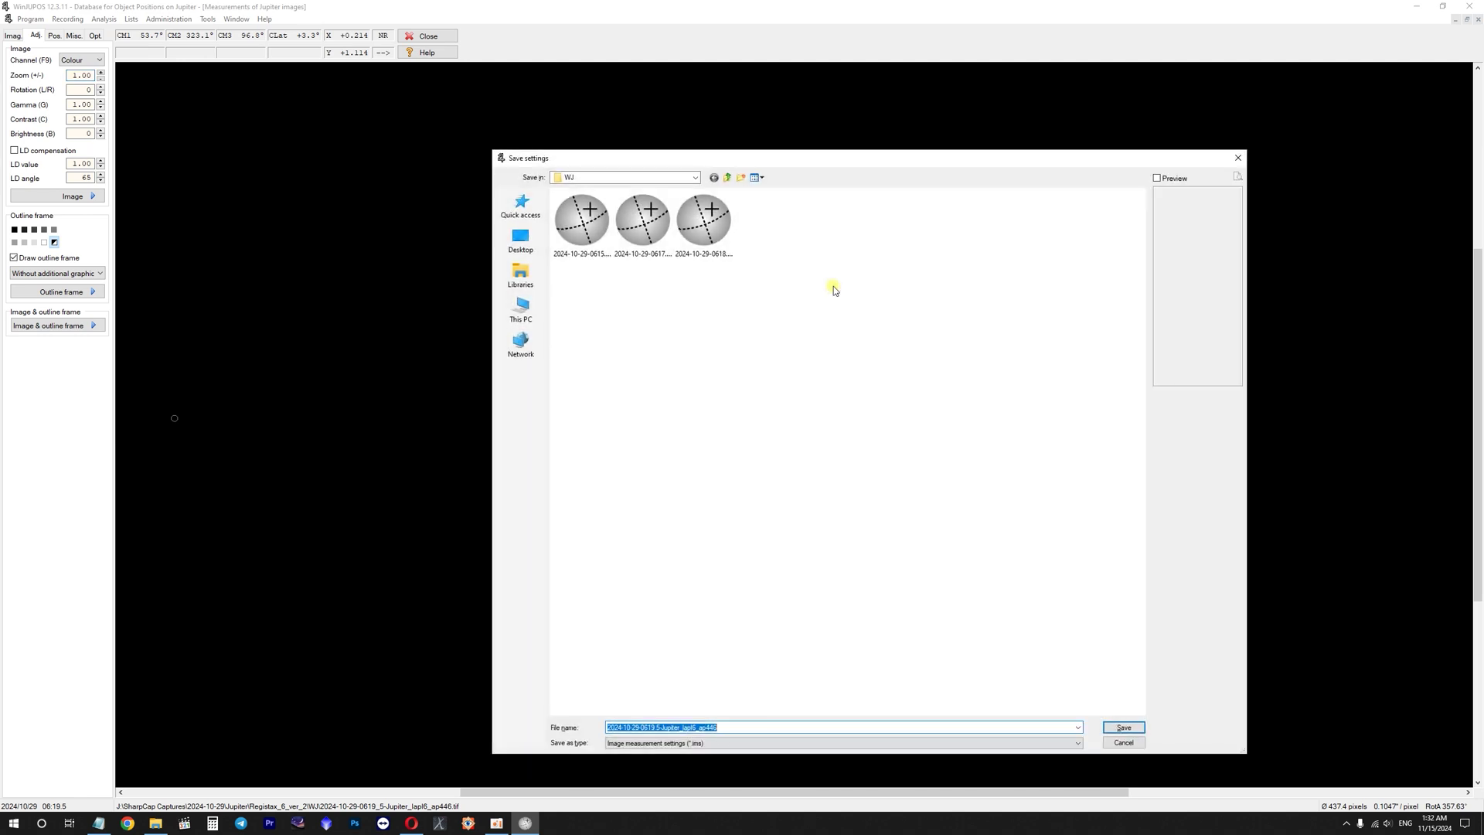
pyautogui.press('Return')
pyautogui.press('F1')
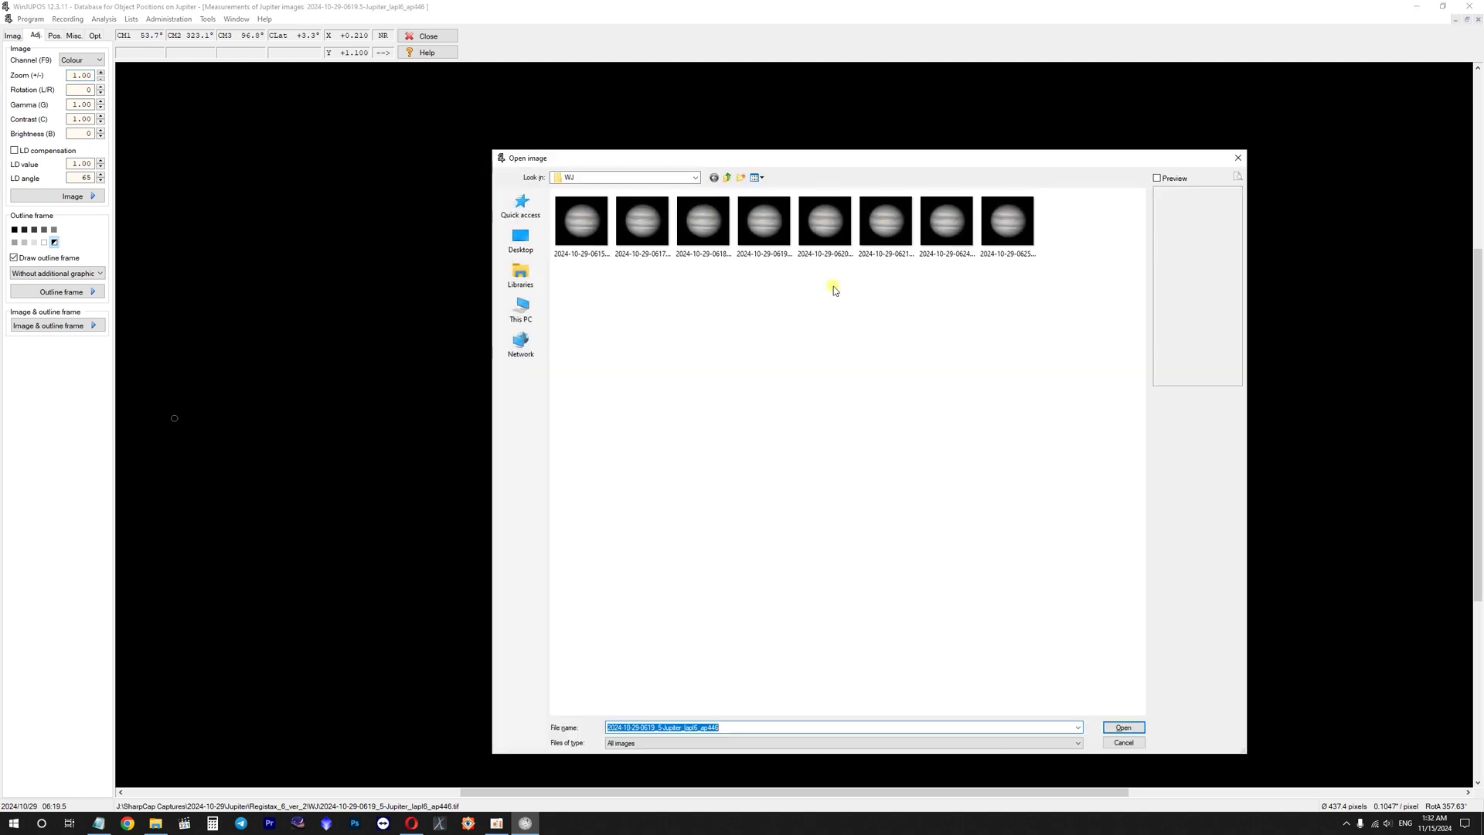
pyautogui.doubleClick(811, 226)
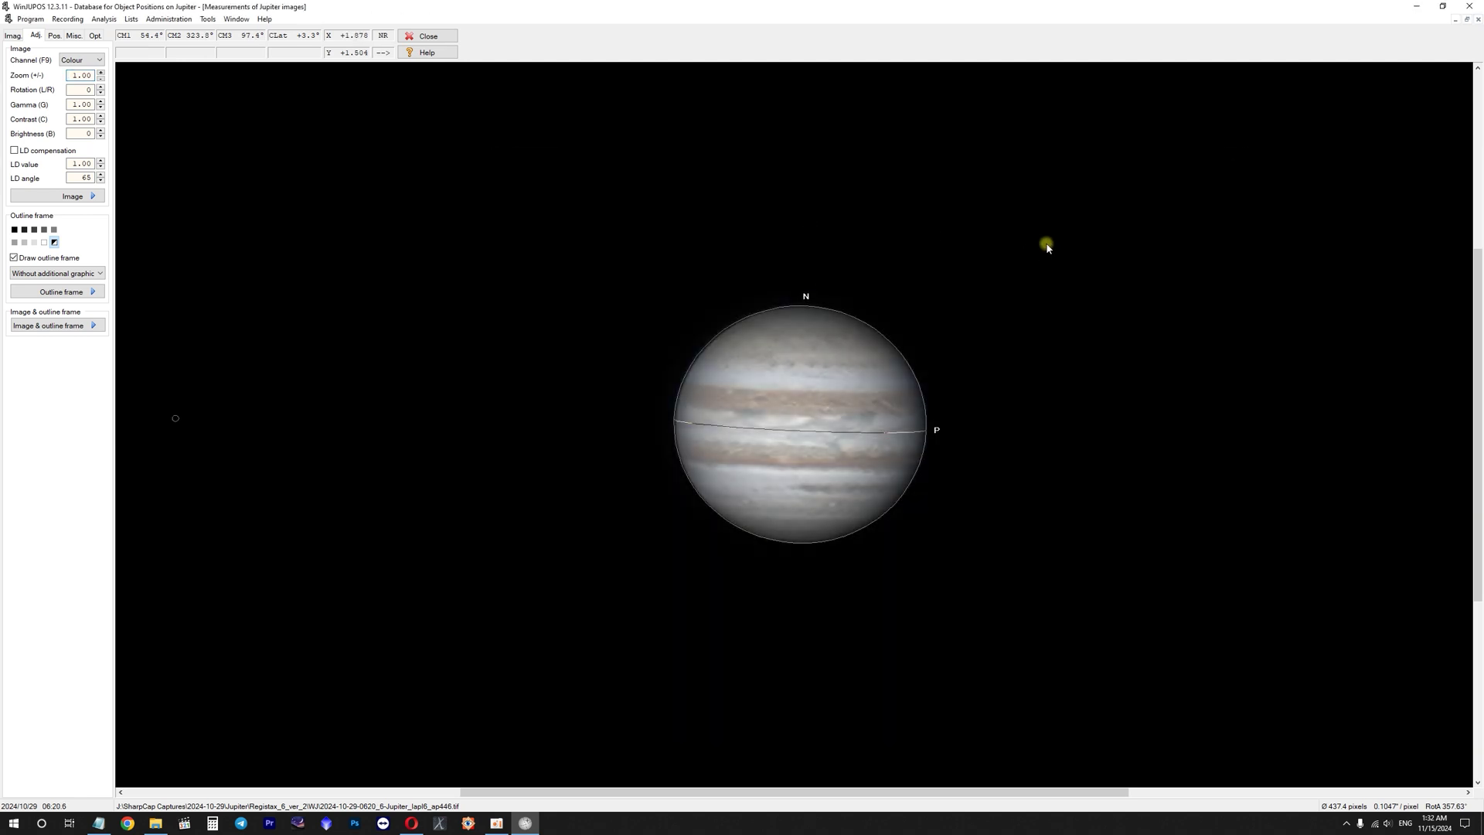
pyautogui.press('F2')
pyautogui.press('Return')
pyautogui.press('F1')
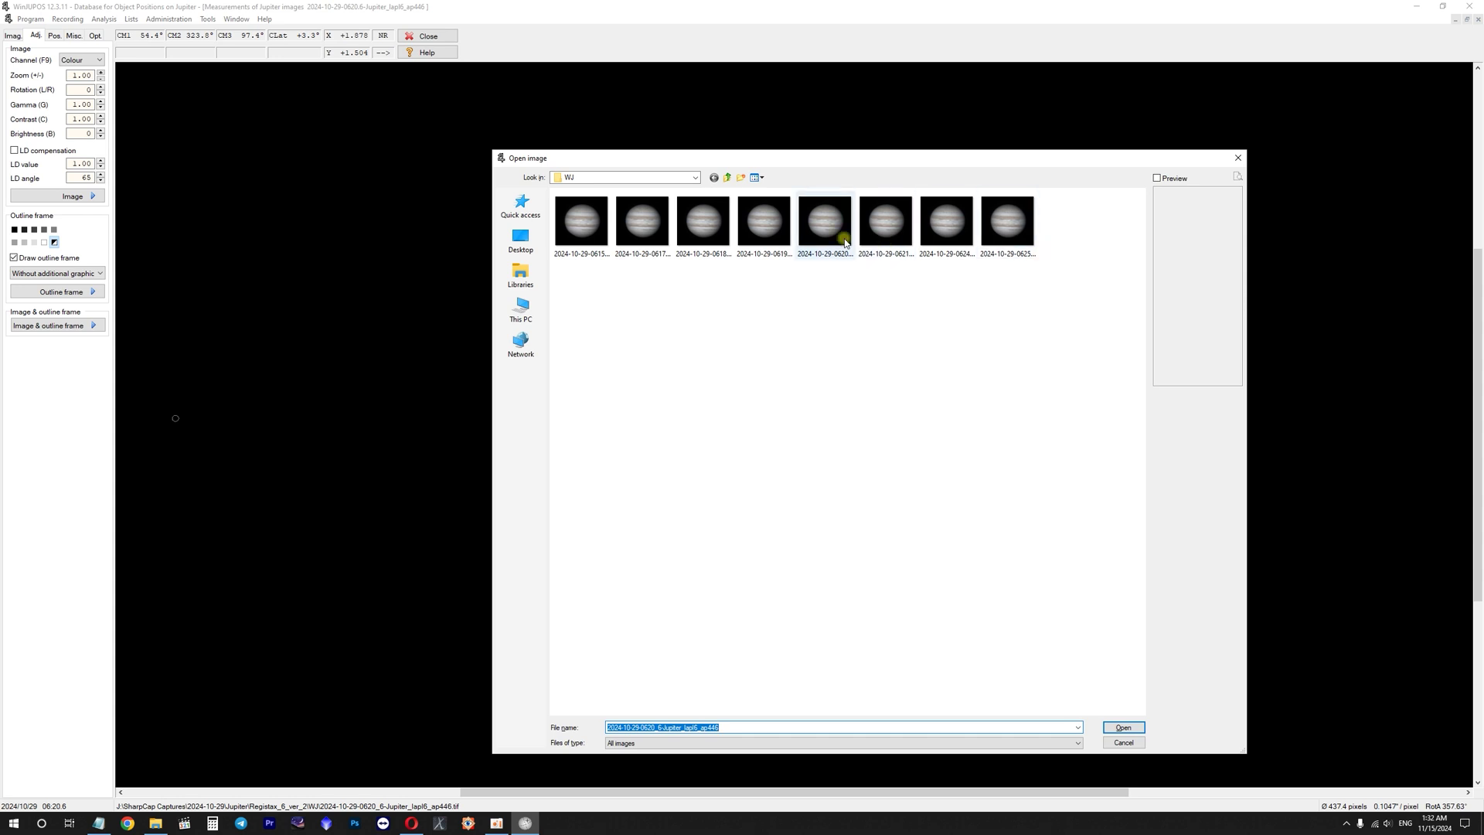
pyautogui.doubleClick(896, 226)
pyautogui.press('F2')
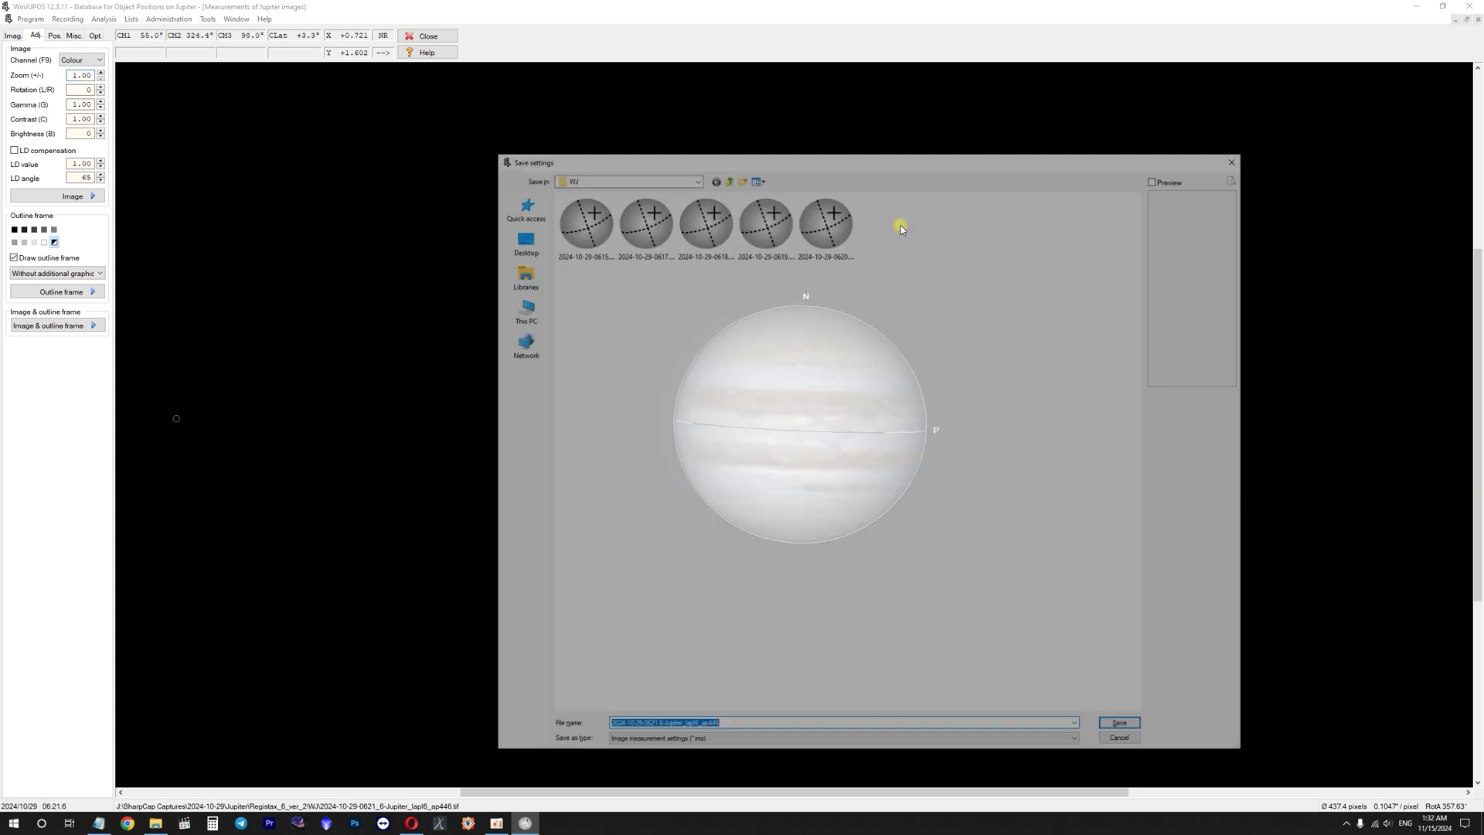
pyautogui.press('Return')
pyautogui.press('F1')
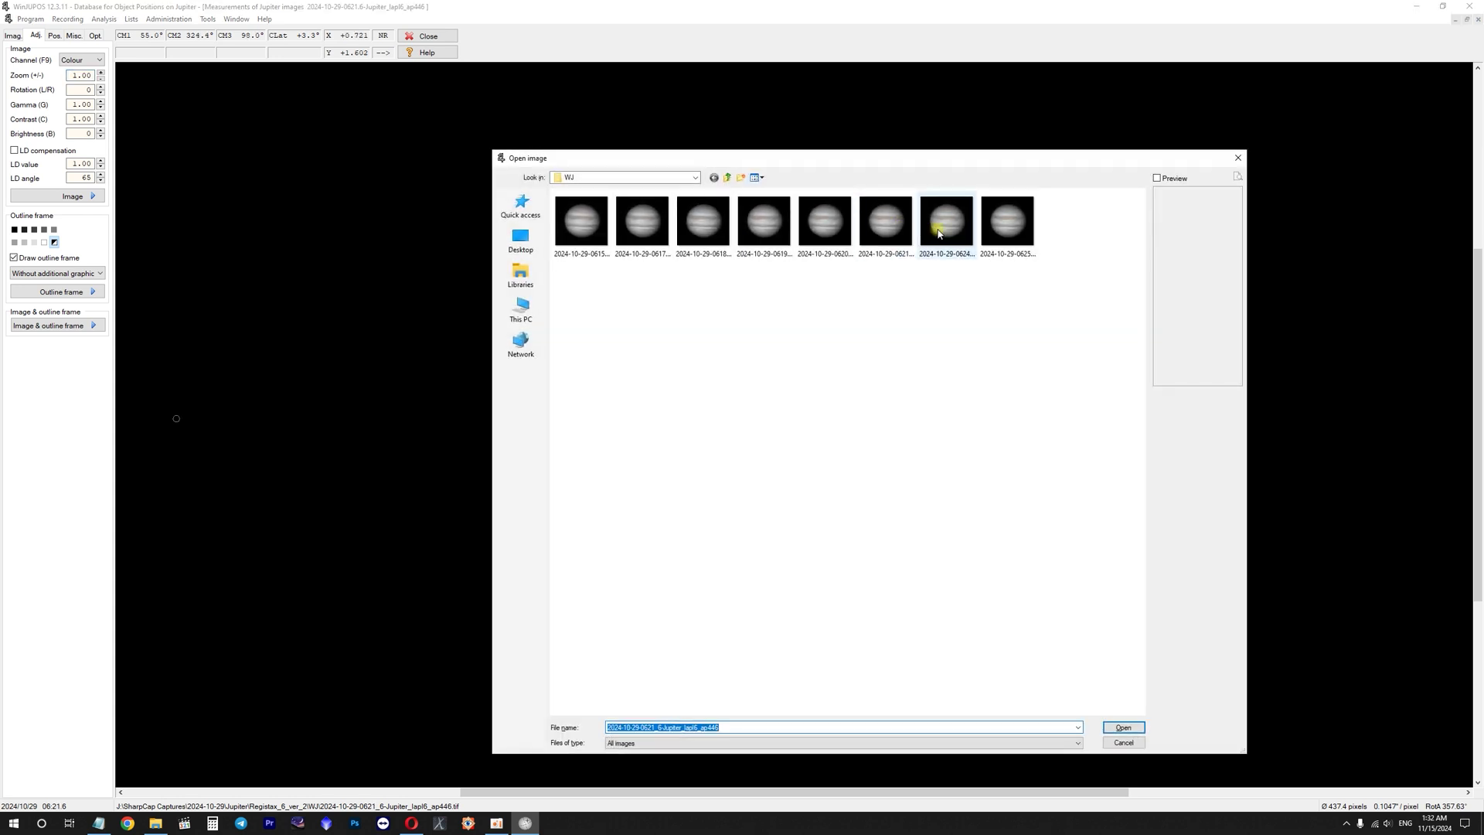
pyautogui.doubleClick(940, 230)
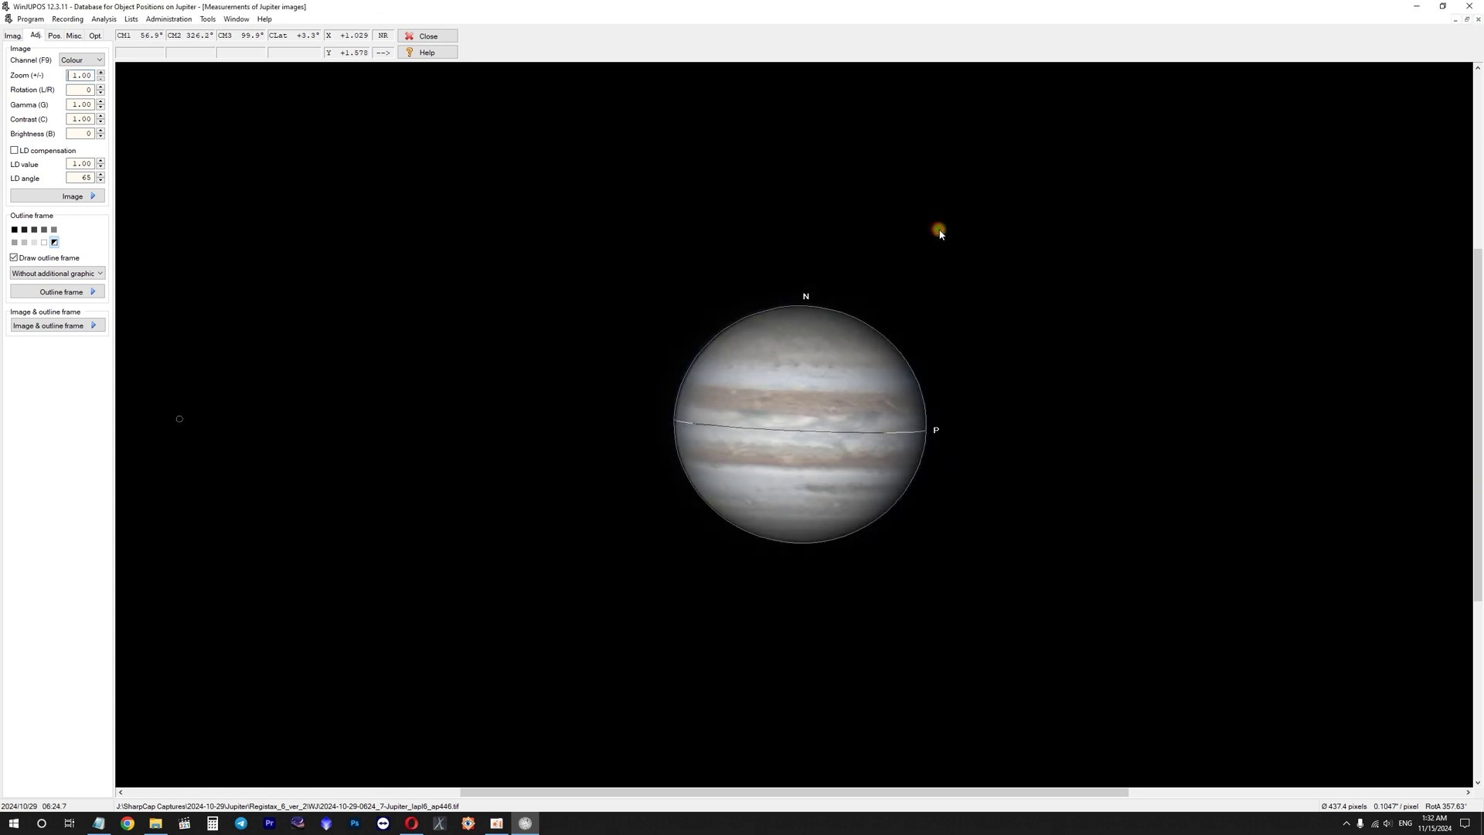
pyautogui.press('F2')
pyautogui.press('Return')
pyautogui.press('F1')
pyautogui.doubleClick(997, 232)
pyautogui.press('F2')
pyautogui.press('Return')
pyautogui.press('F1')
pyautogui.doubleClick(994, 232)
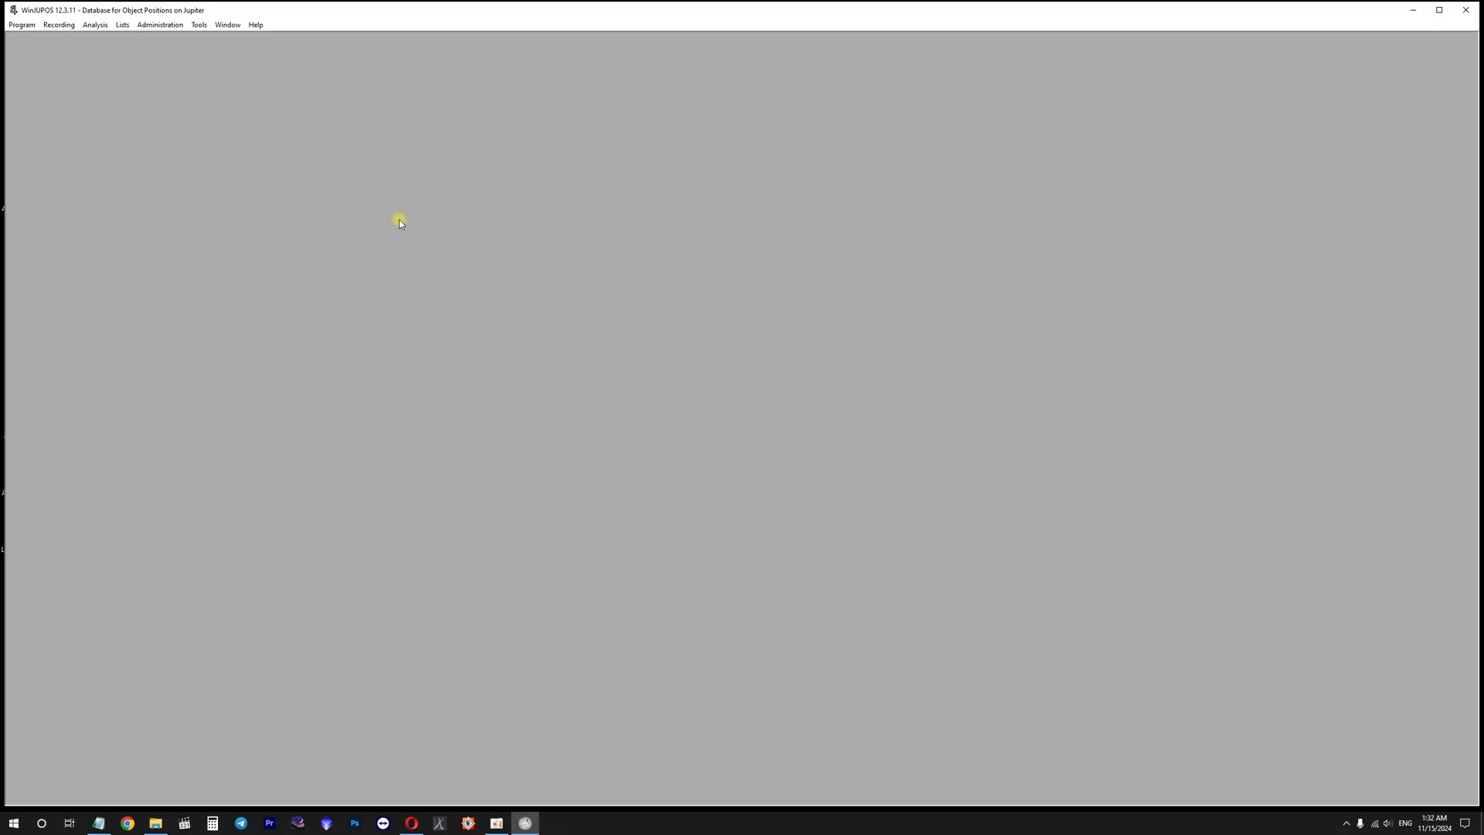
# - Start the De-rotation of images tool and move its window to the middle of the workspace
pyautogui.click(240, 103)
pyautogui.click(206, 27)
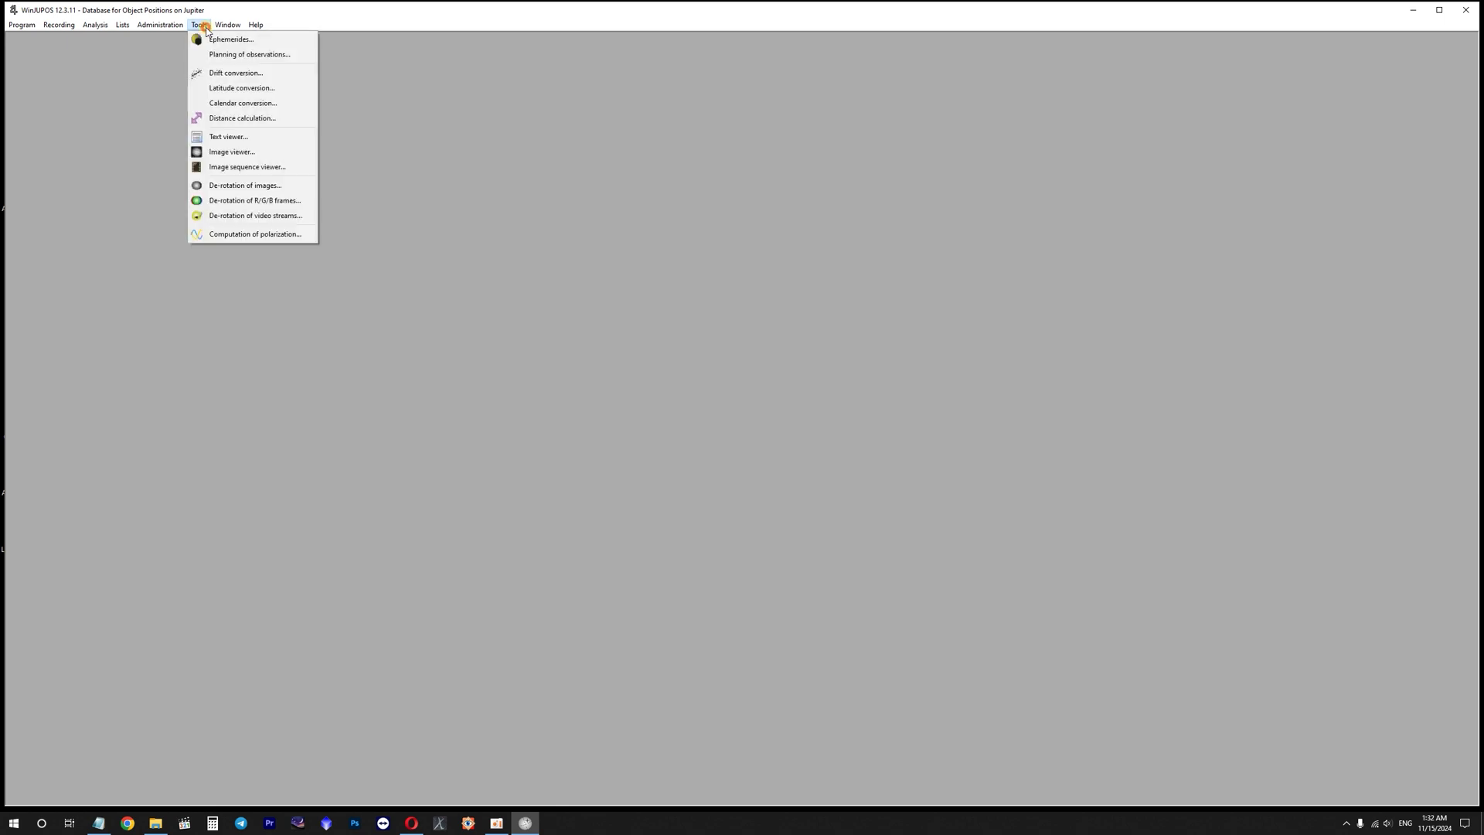
pyautogui.click(249, 187)
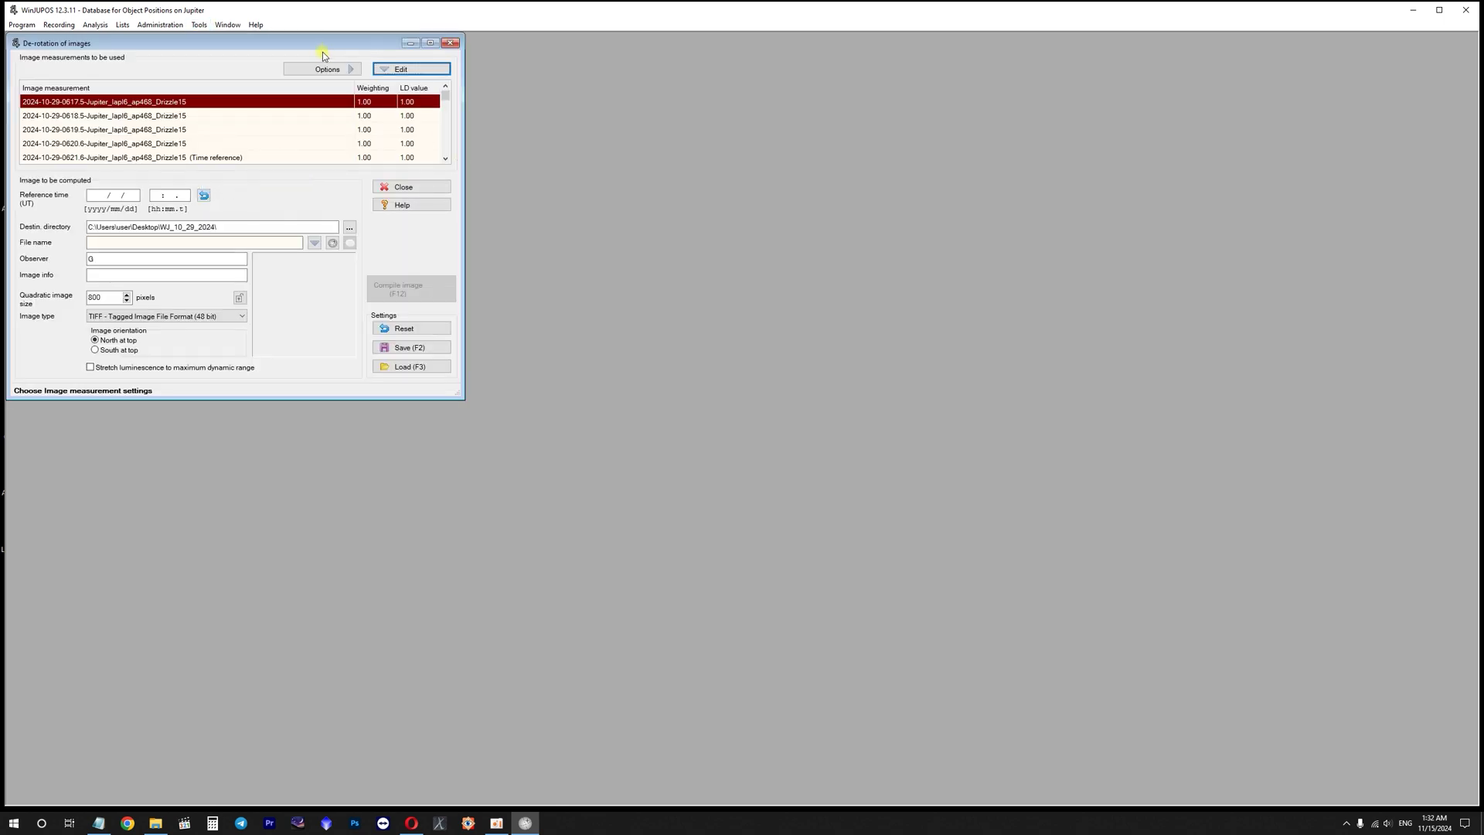
pyautogui.moveTo(320, 44); pyautogui.dragTo(883, 164)
# - Remove all old image measurements from the de-rotation list
pyautogui.click(965, 187)
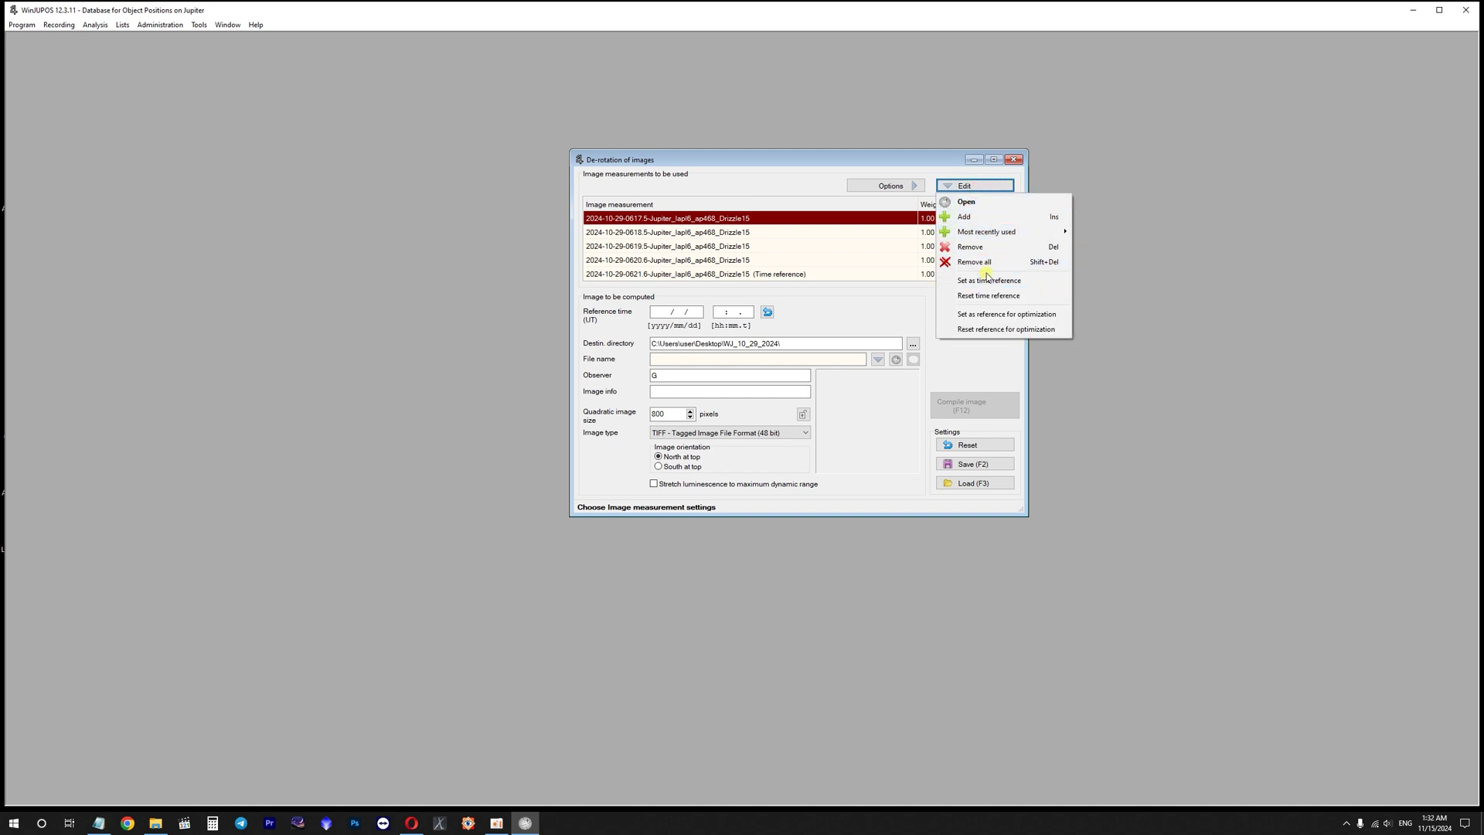
pyautogui.click(984, 262)
pyautogui.click(705, 438)
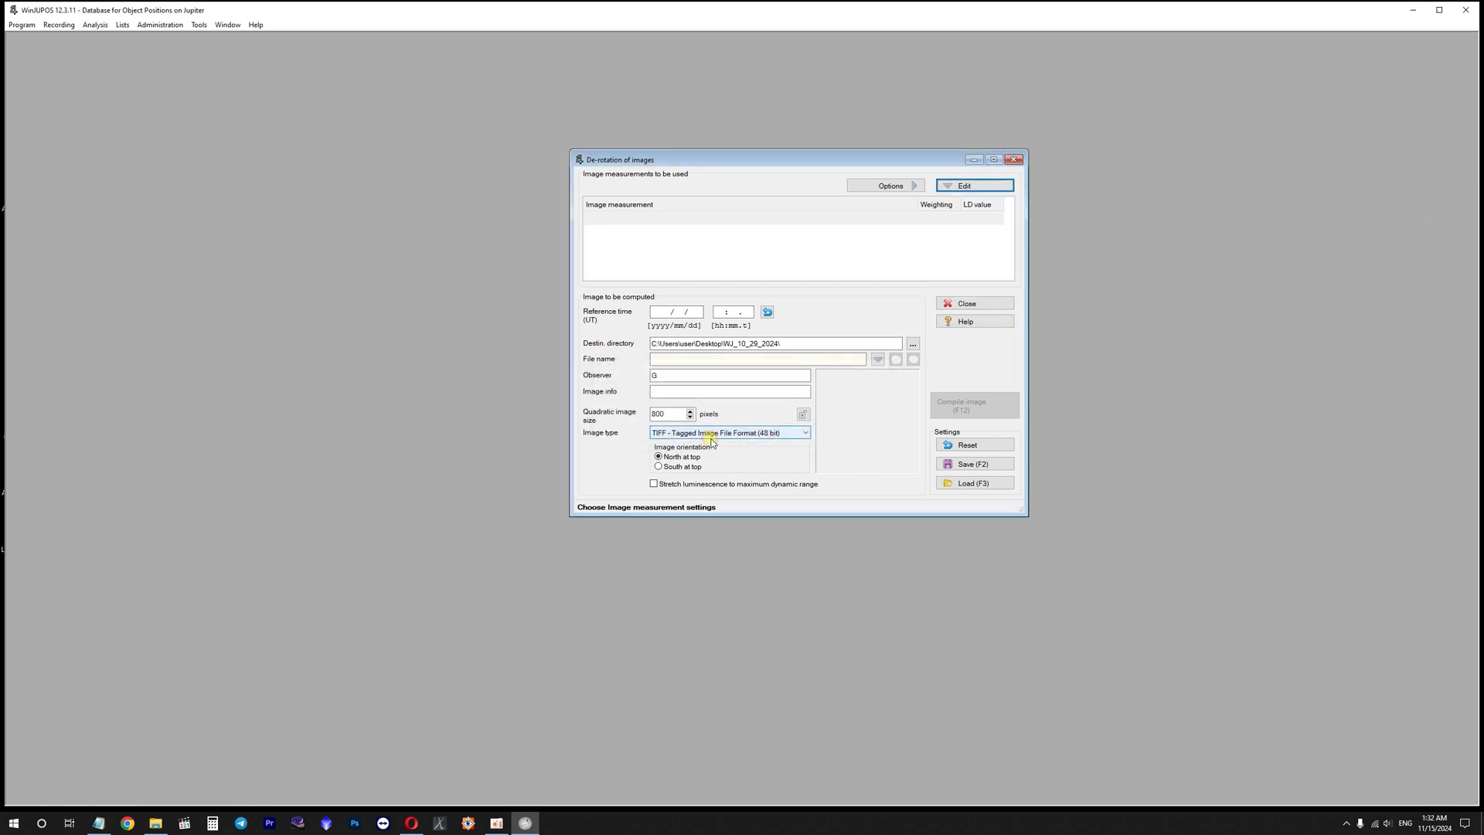
# - Enlarge and reposition the De-rotation of images window, and add all eight image measurements from the Registax_6_ver_2 WJ folder
pyautogui.moveTo(1023, 512); pyautogui.dragTo(1144, 696)
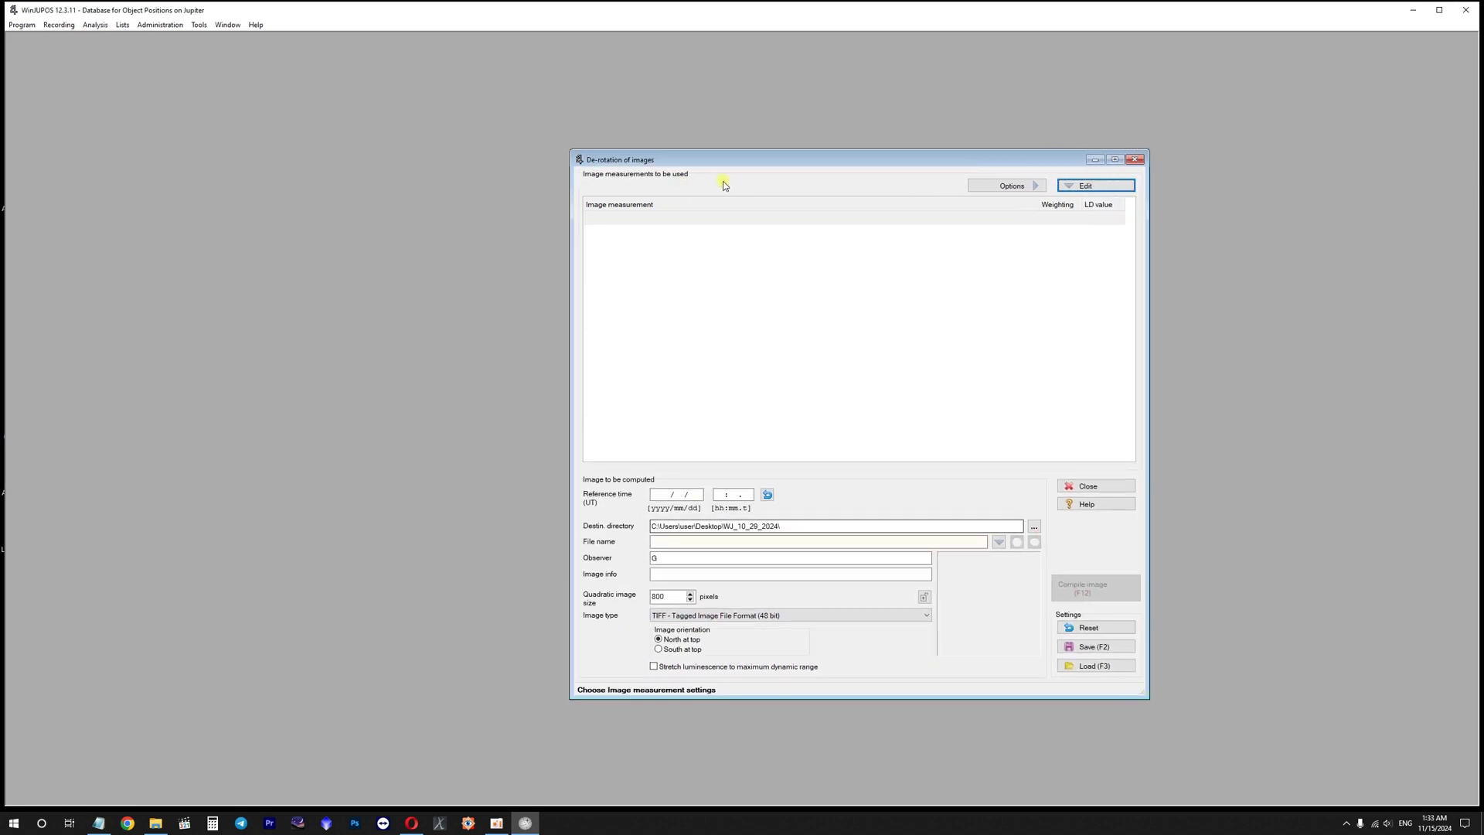
pyautogui.moveTo(753, 158); pyautogui.dragTo(670, 128)
pyautogui.click(1001, 157)
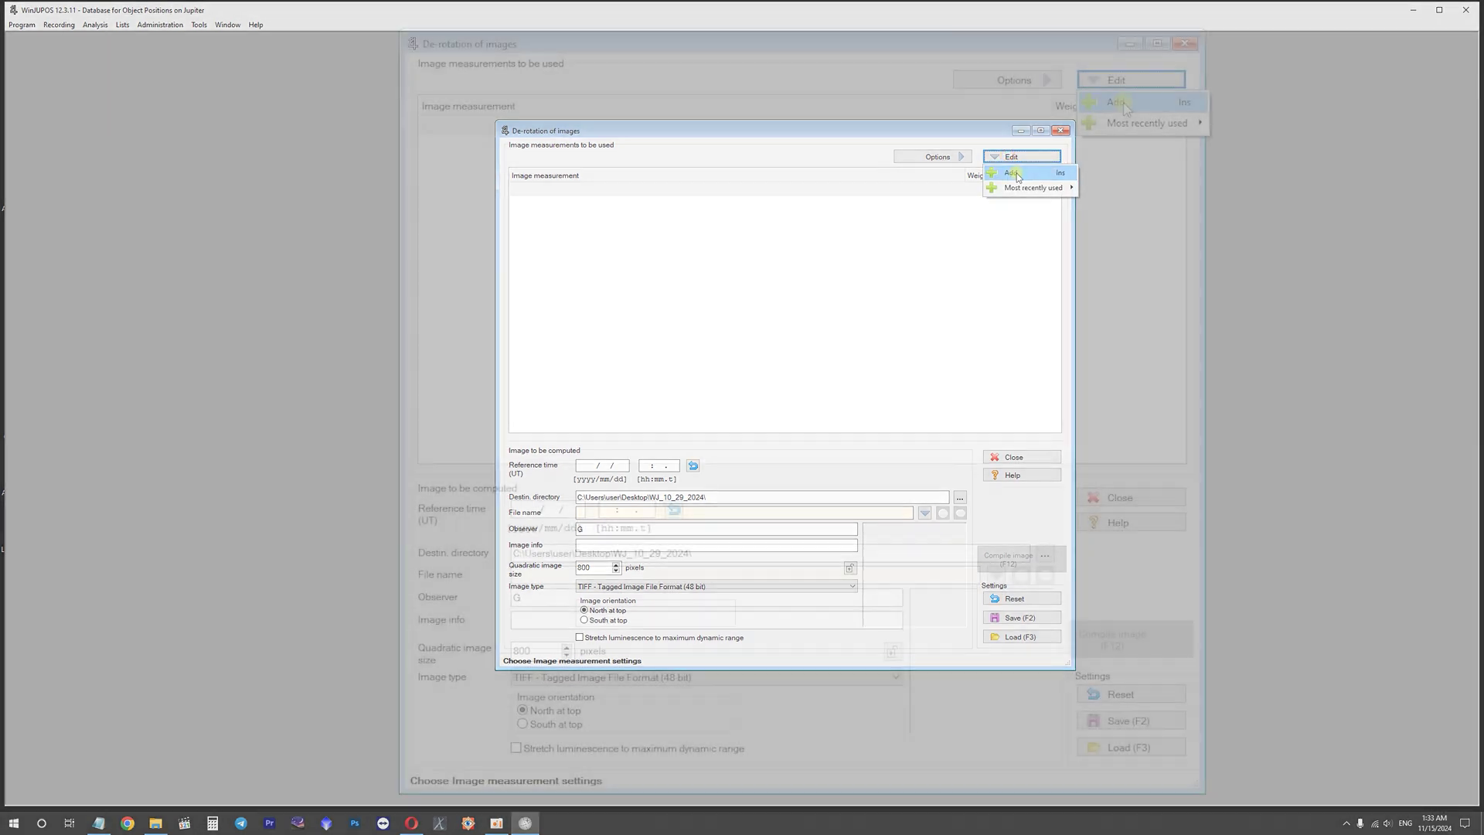
pyautogui.click(1012, 187)
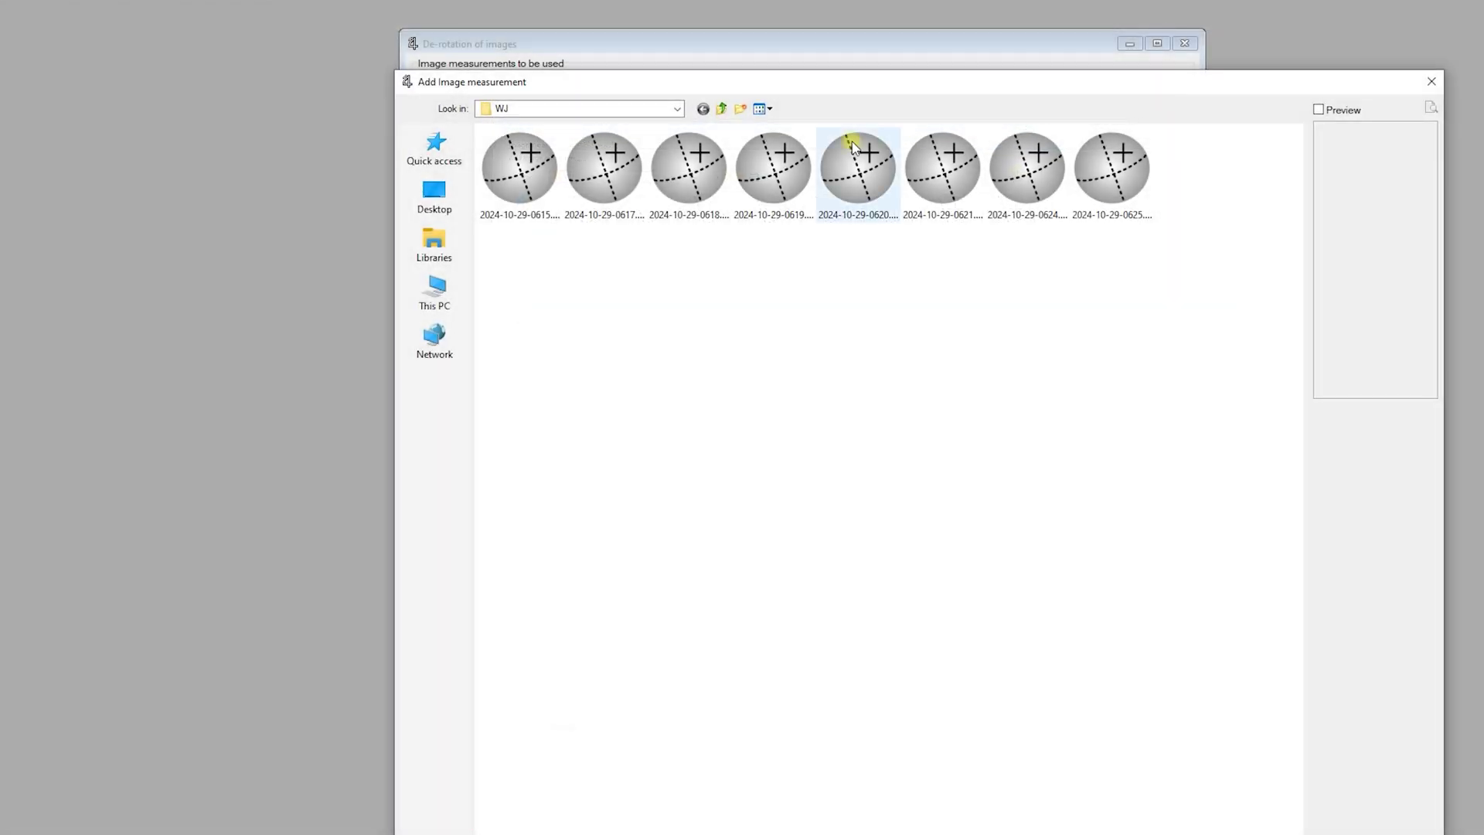
pyautogui.click(434, 199)
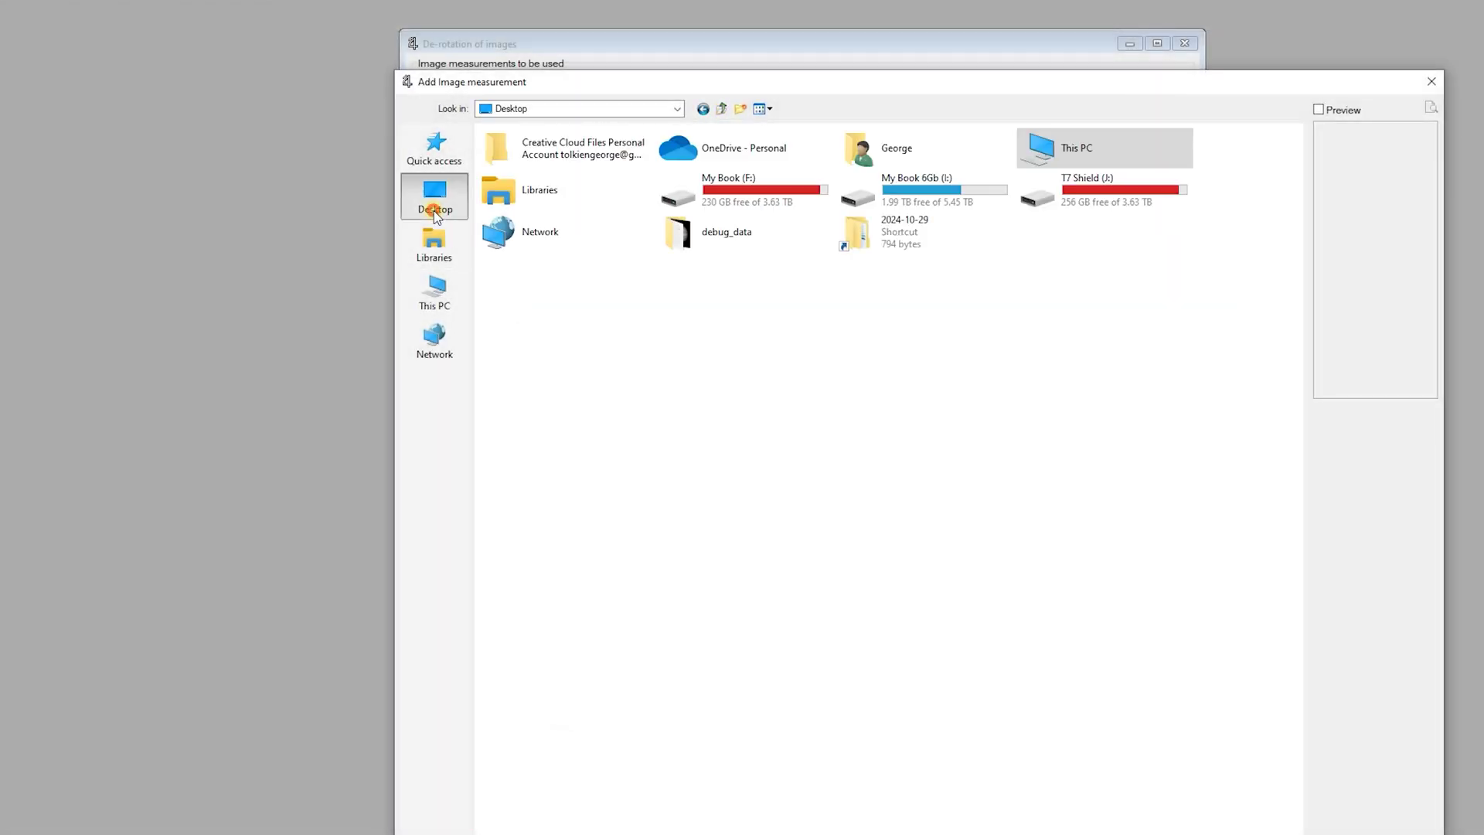
pyautogui.doubleClick(977, 234)
pyautogui.doubleClick(534, 185)
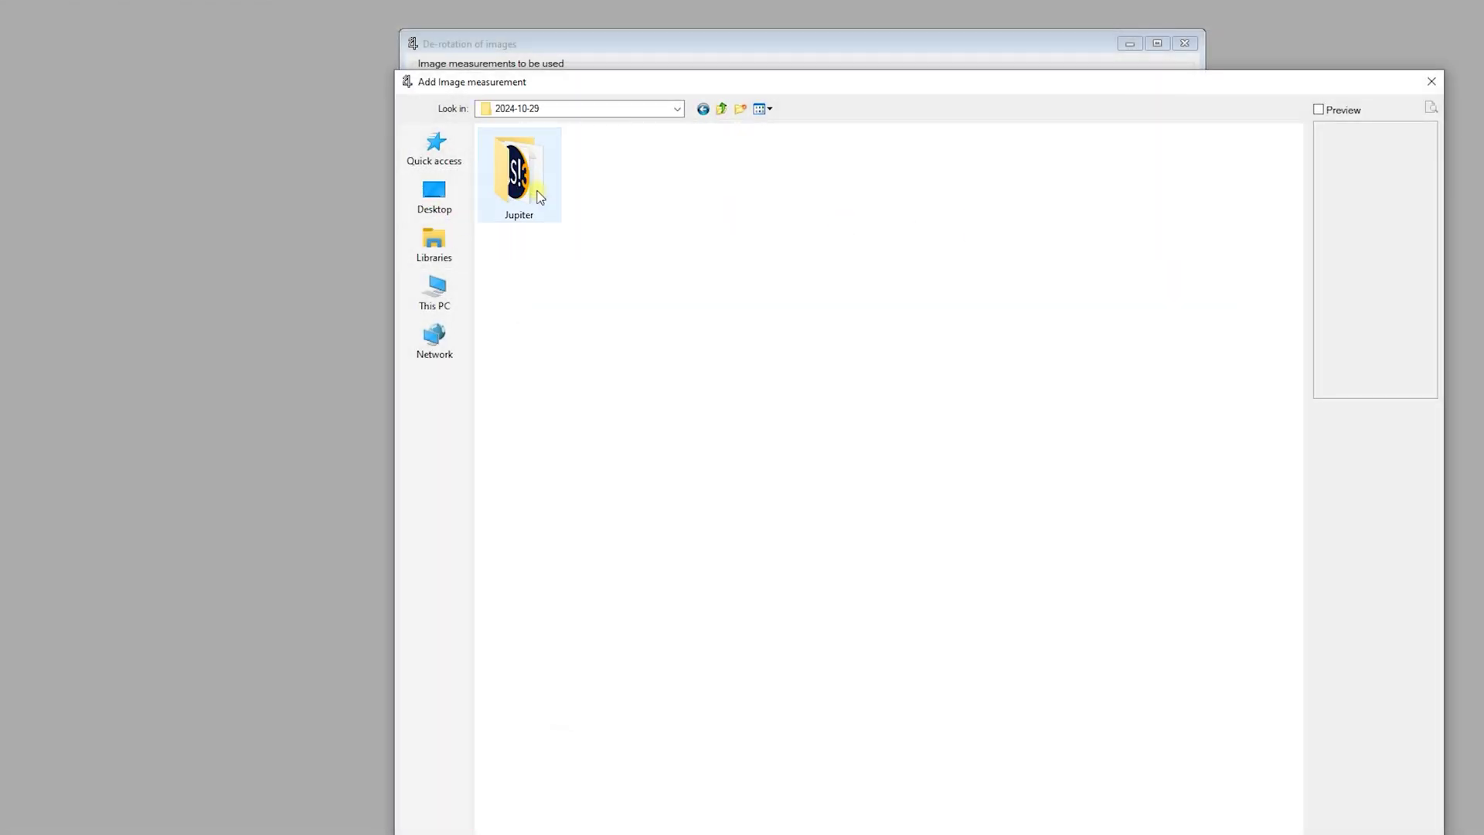
pyautogui.doubleClick(572, 199)
pyautogui.doubleClick(520, 174)
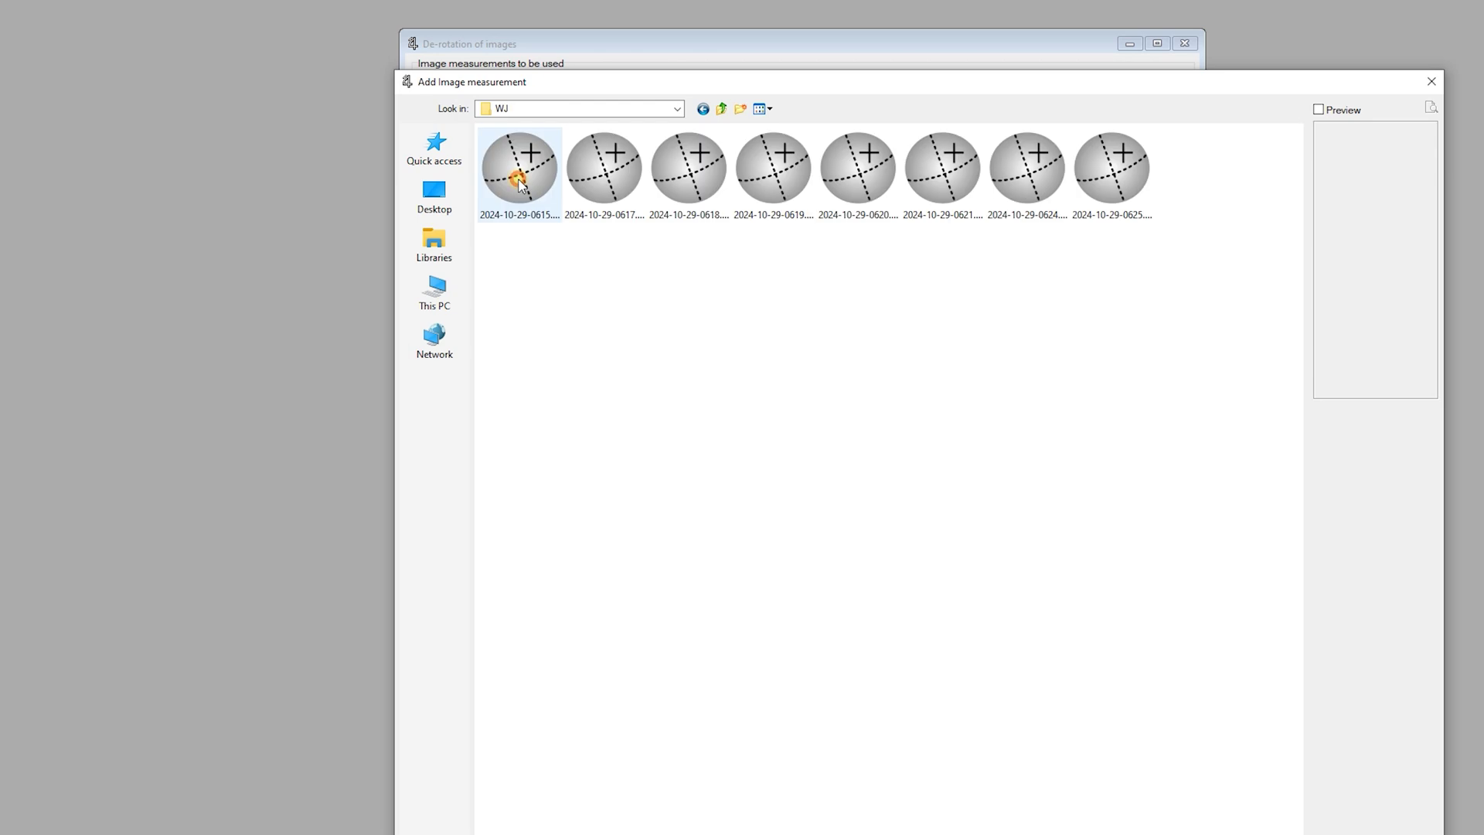
pyautogui.moveTo(1252, 235); pyautogui.dragTo(537, 154)
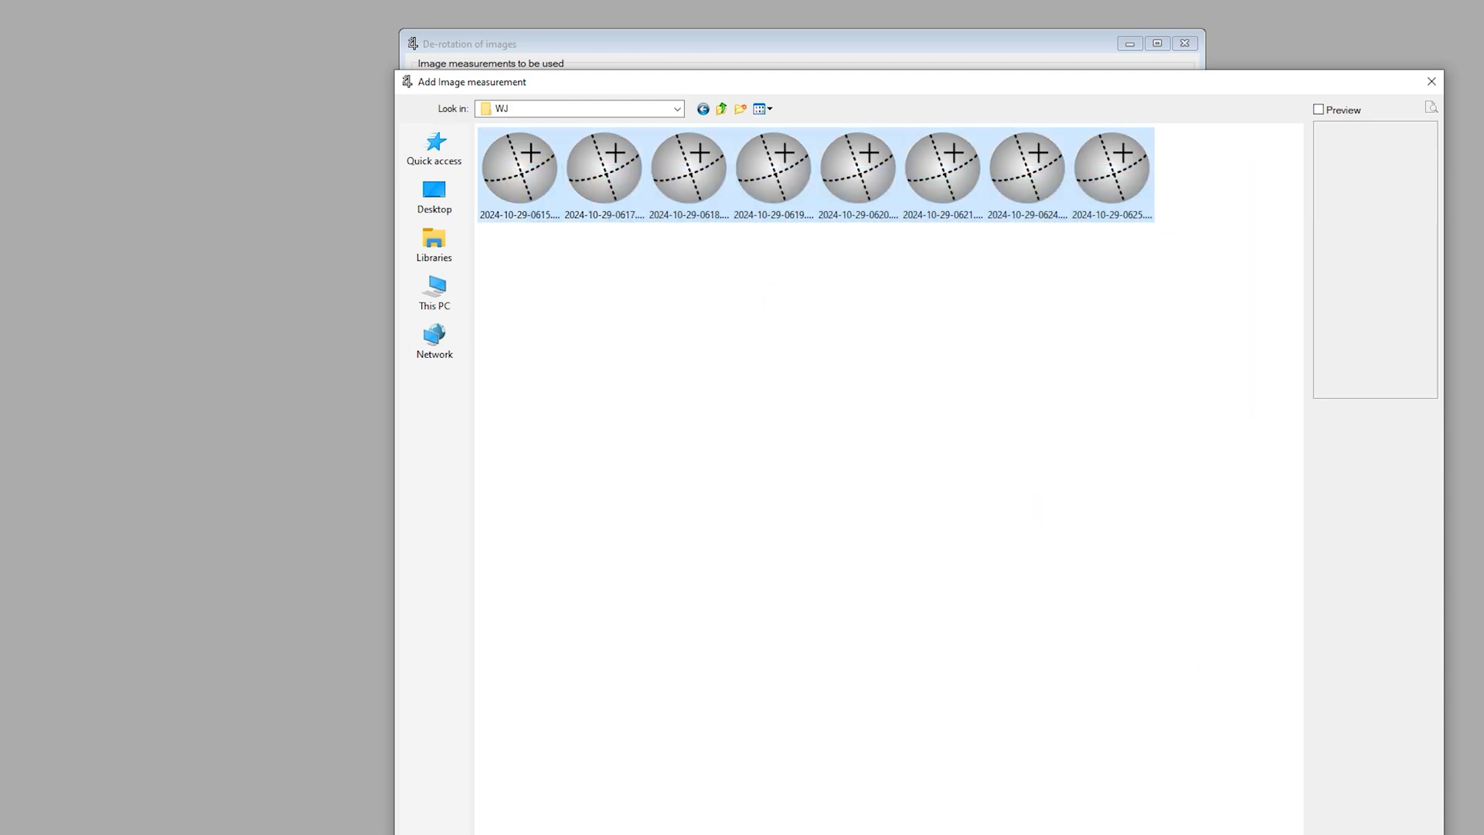
pyautogui.press('Return')
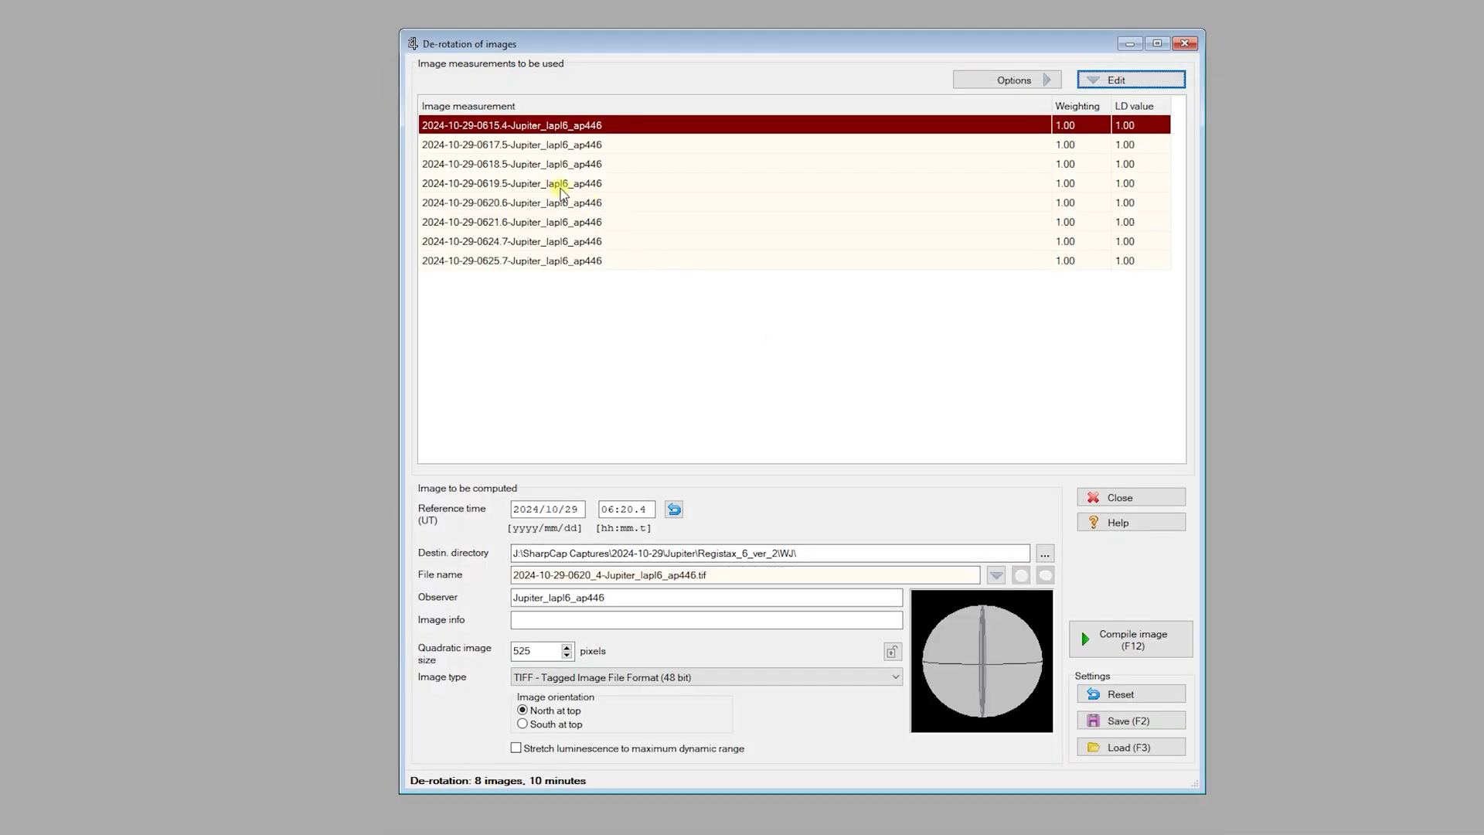
# - Set the 2024-10-29-0620.6 image measurement as the time reference
pyautogui.click(533, 202)
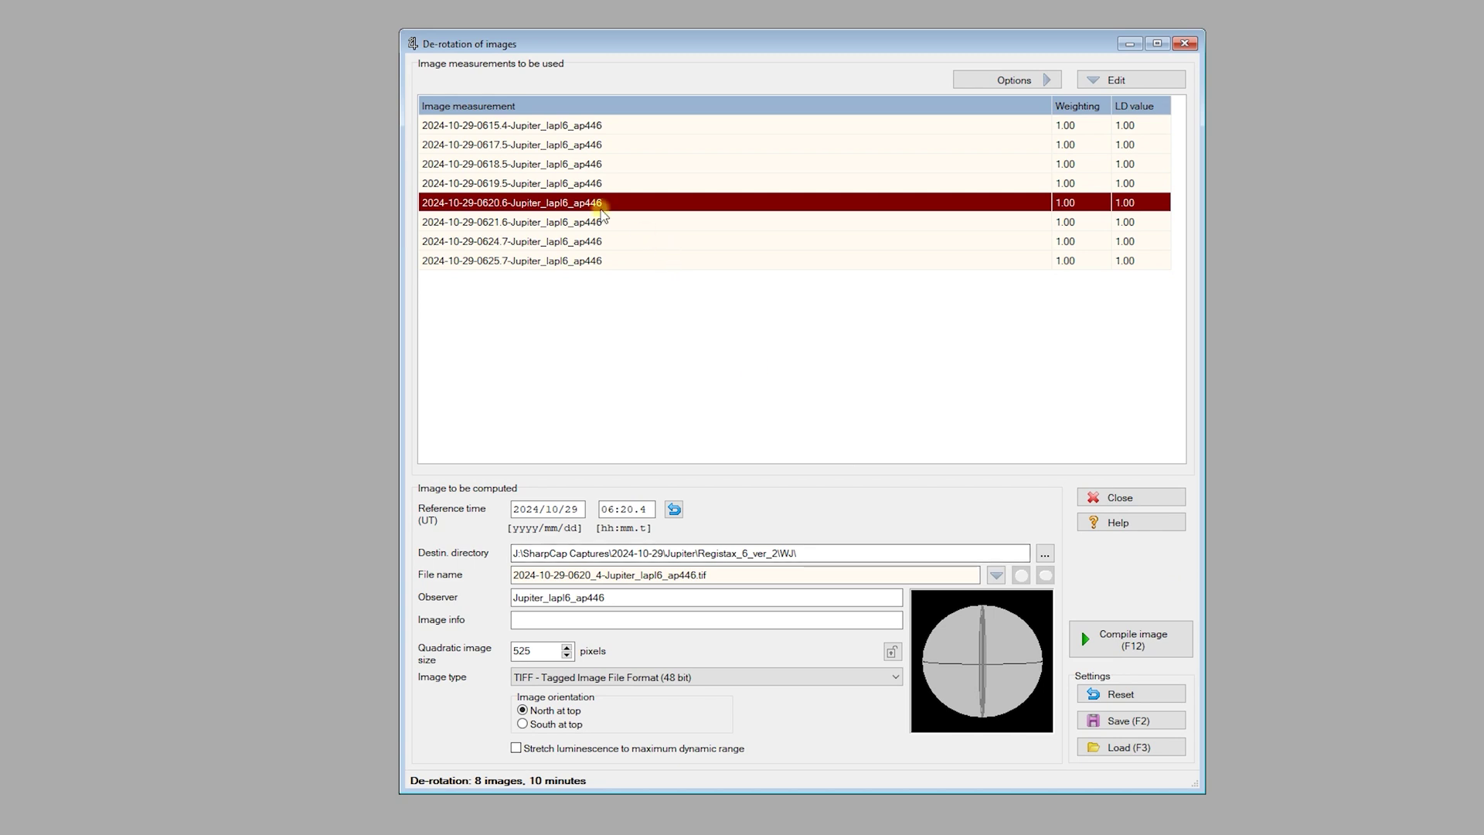
pyautogui.click(581, 185)
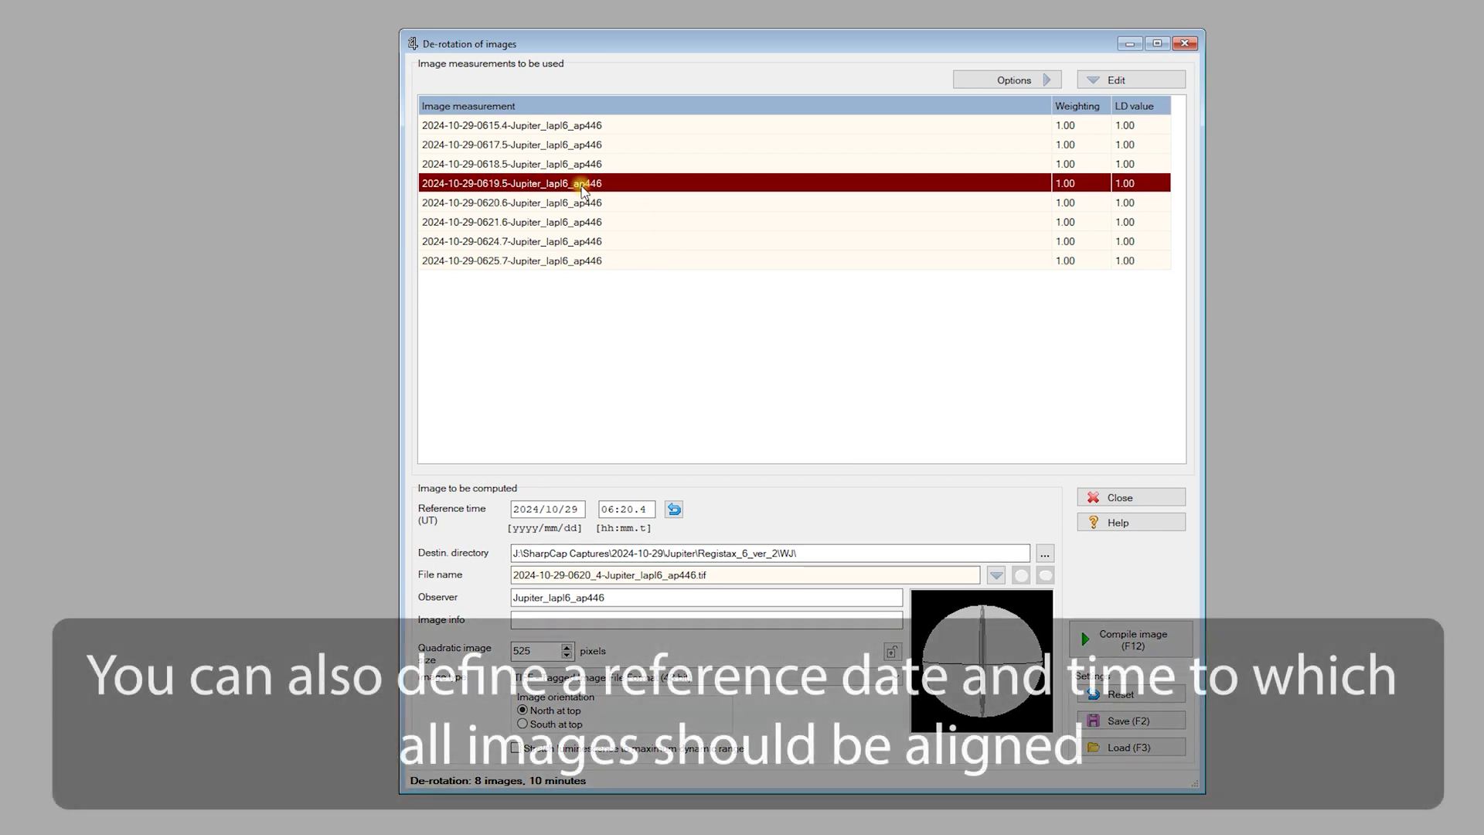
pyautogui.click(540, 202)
pyautogui.click(543, 184)
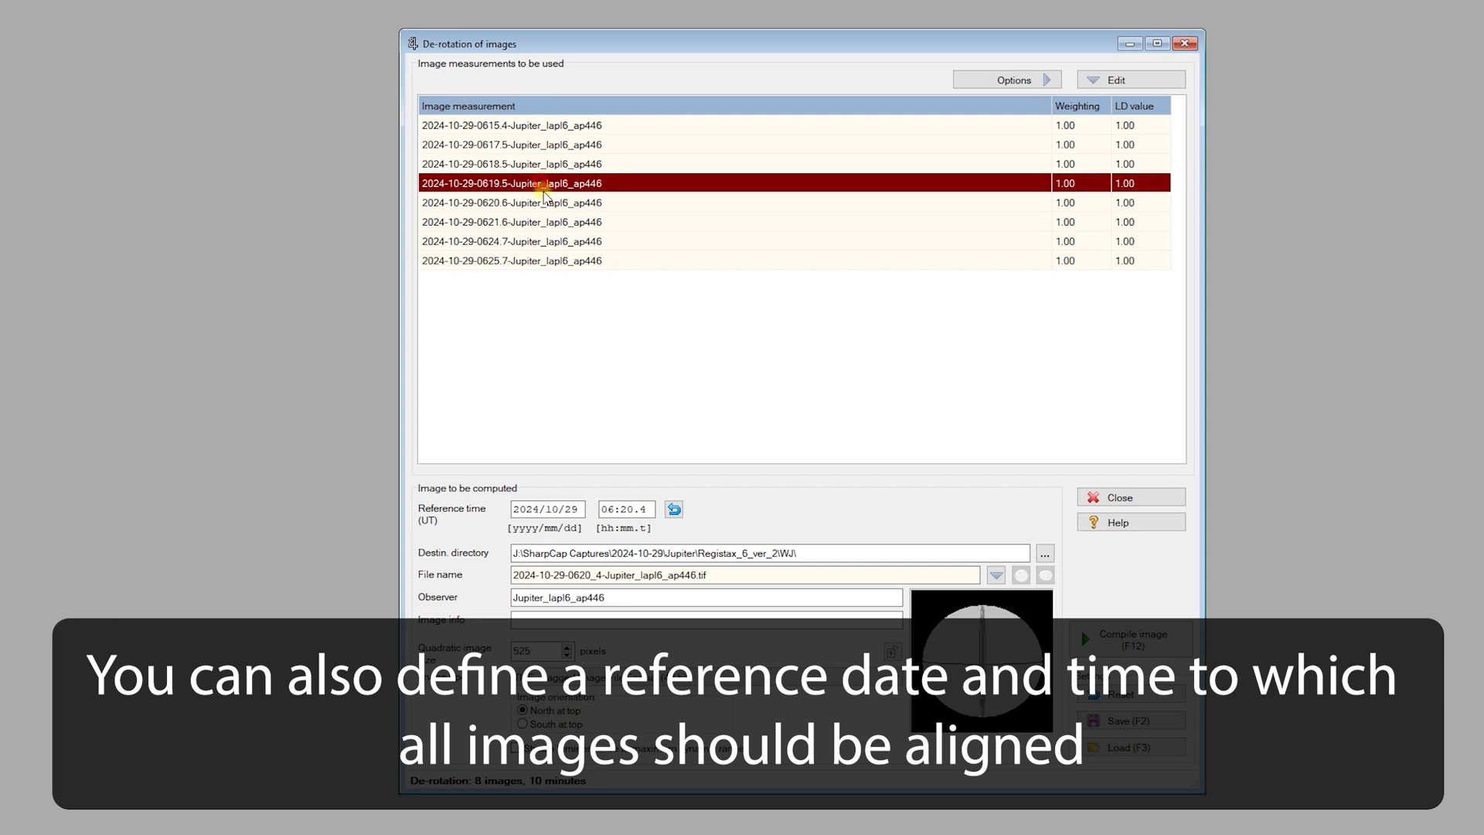
pyautogui.click(547, 203)
pyautogui.click(545, 184)
pyautogui.click(539, 202)
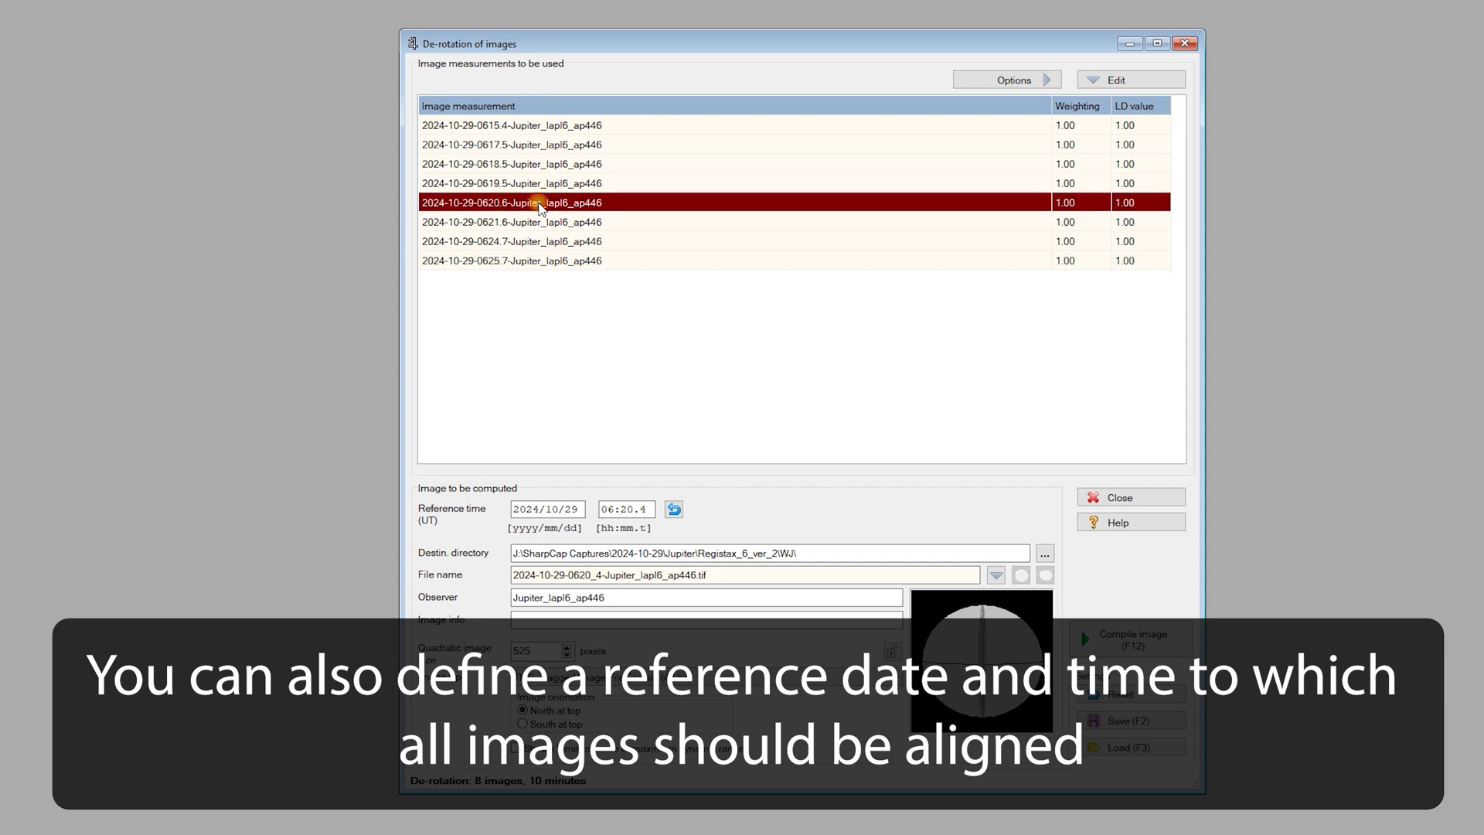
pyautogui.rightClick(540, 205)
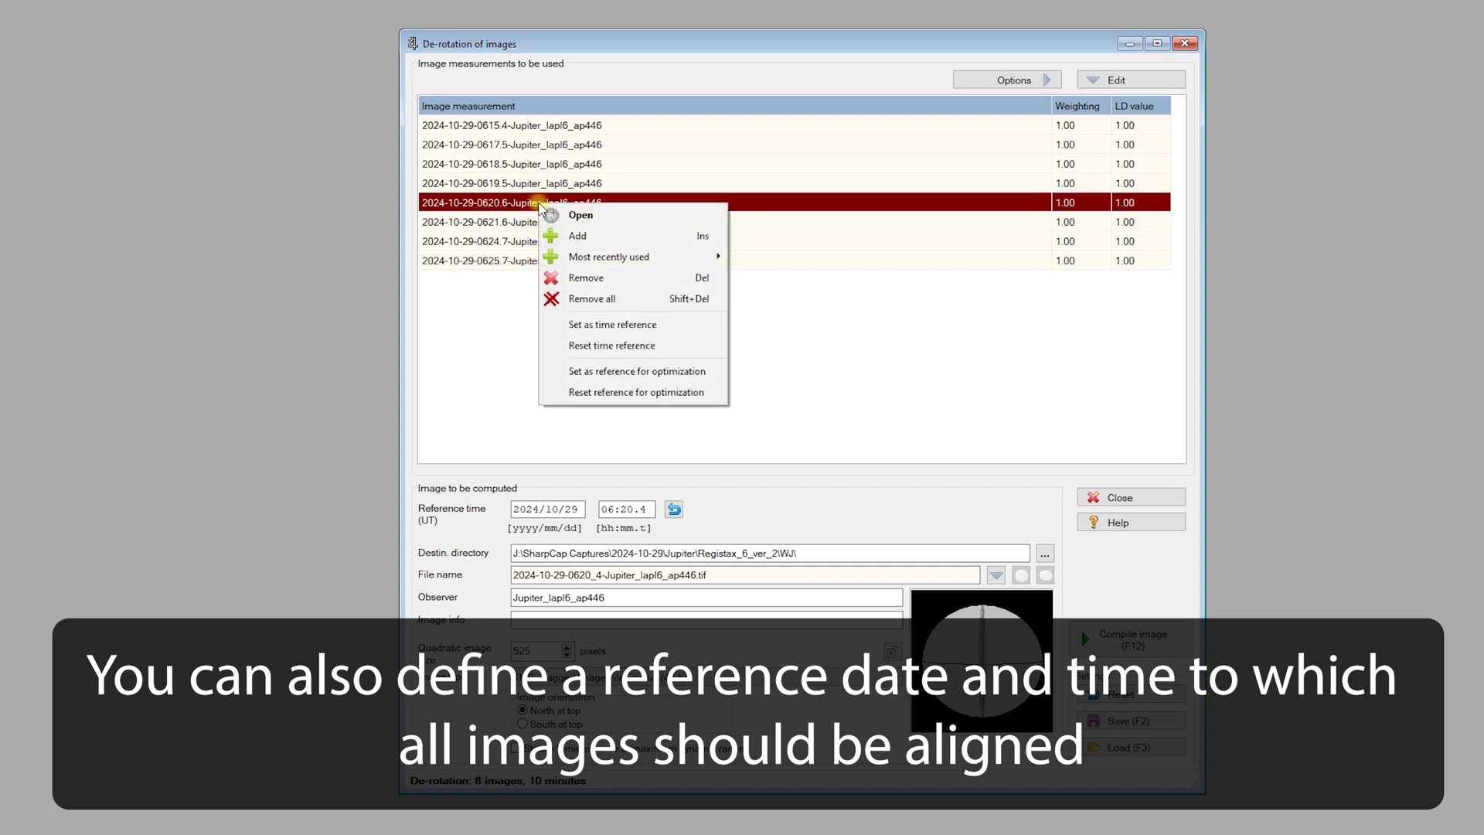
pyautogui.click(690, 331)
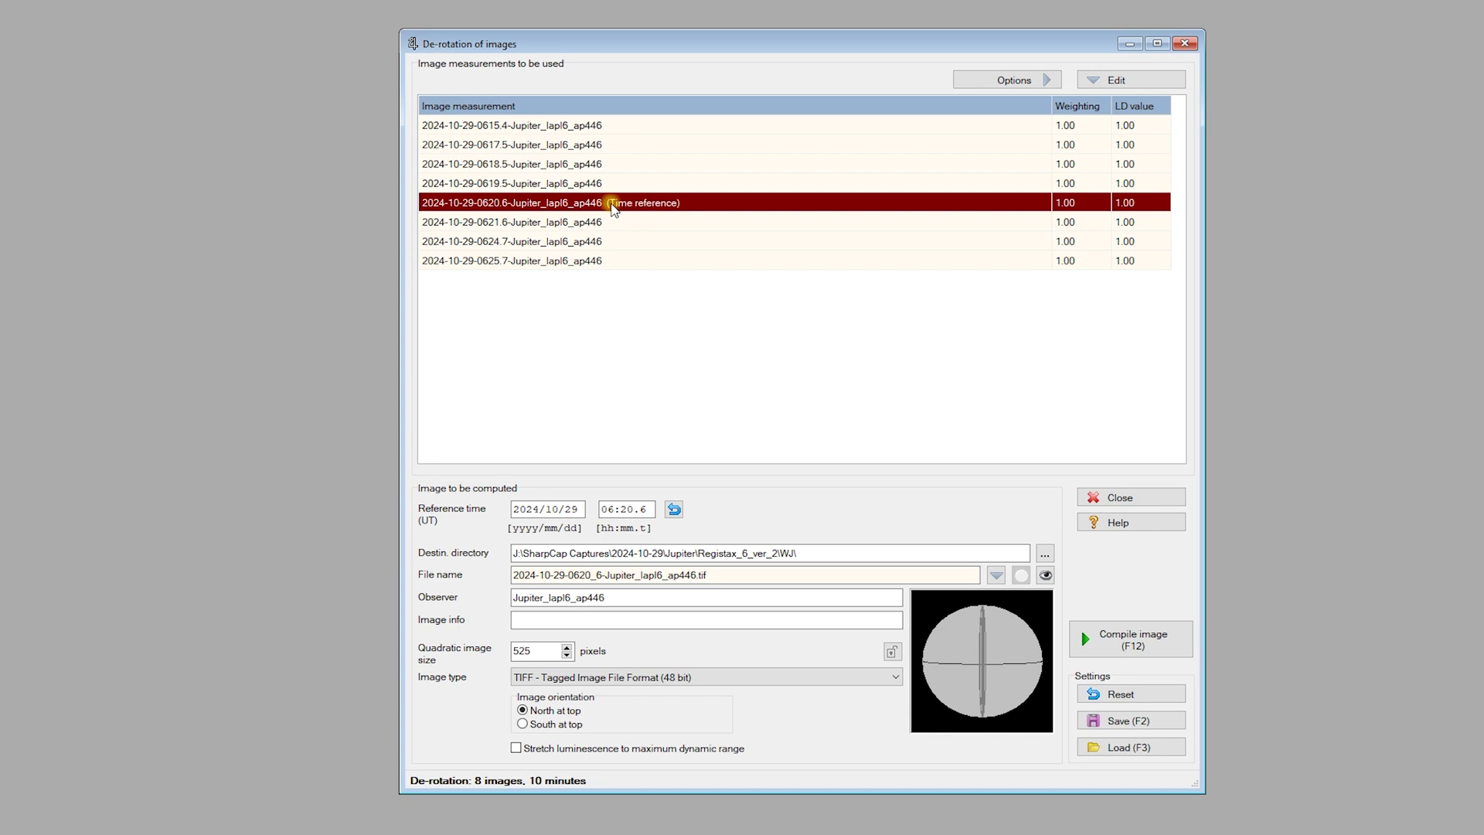
pyautogui.click(576, 149)
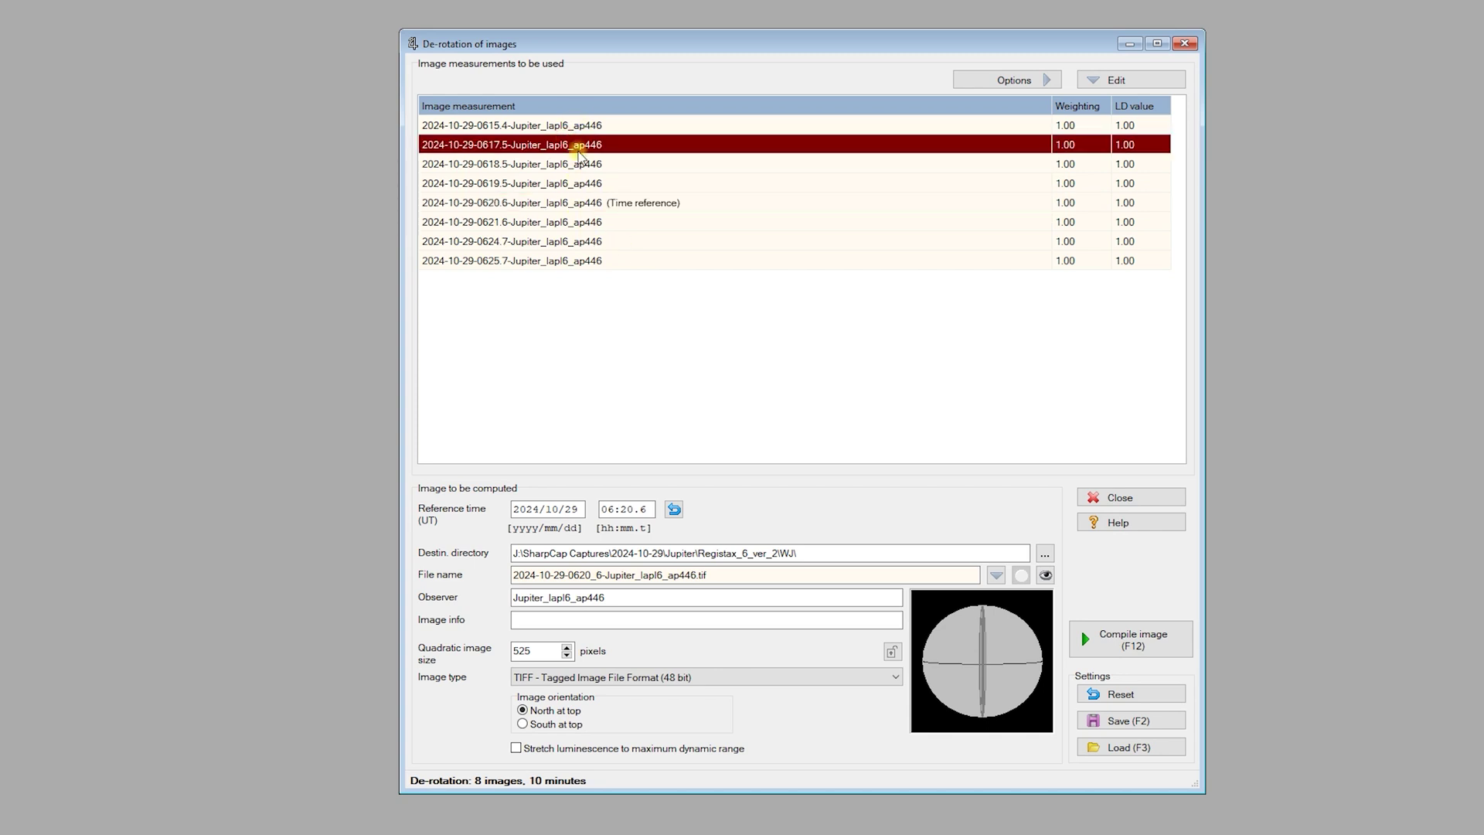
pyautogui.click(581, 204)
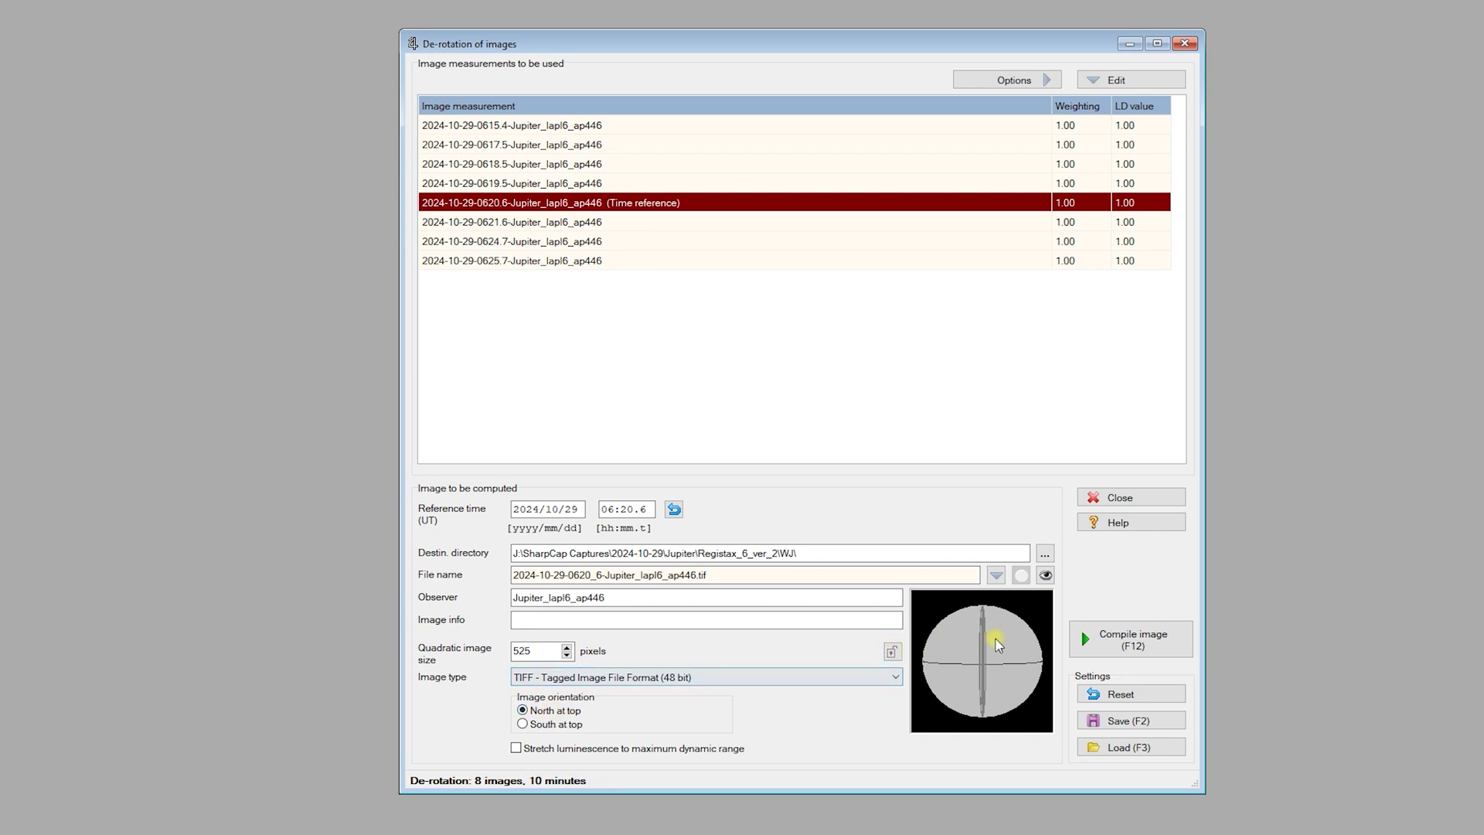
# - Set the quadratic image size to 600 pixels and enter main_image as the image info
pyautogui.doubleClick(522, 650)
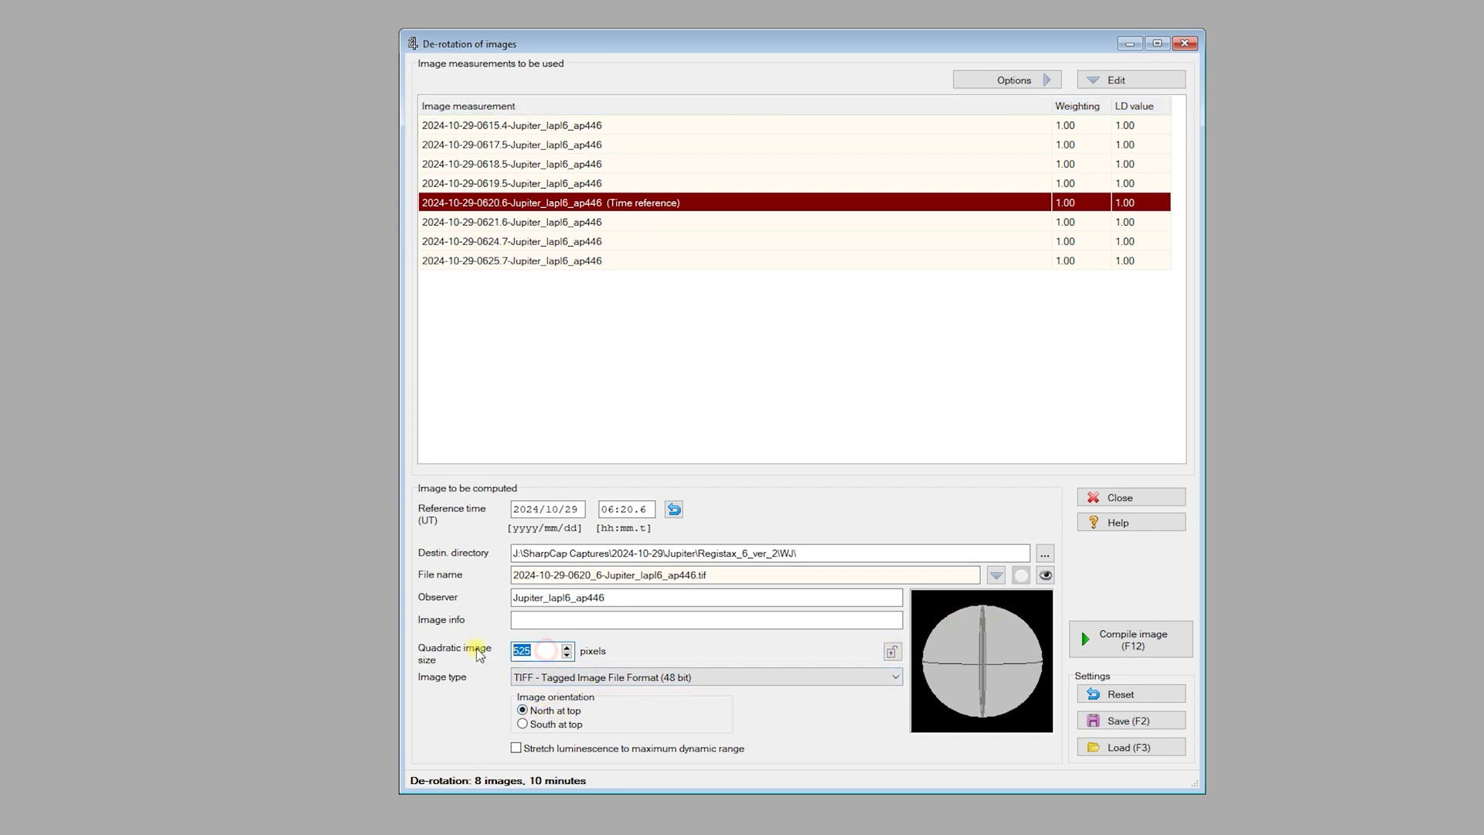
pyautogui.write('600')
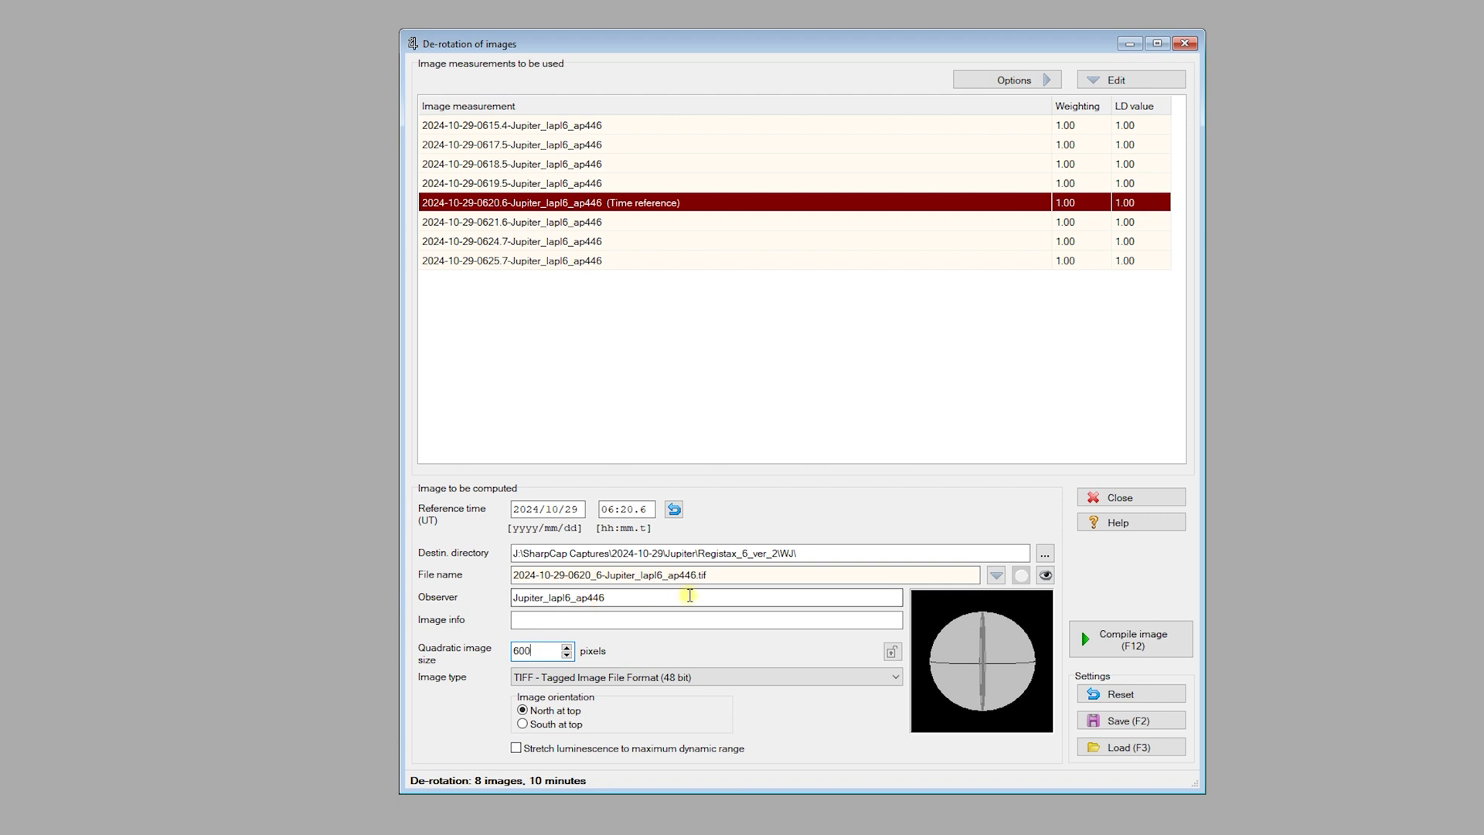
pyautogui.moveTo(642, 602); pyautogui.dragTo(473, 591)
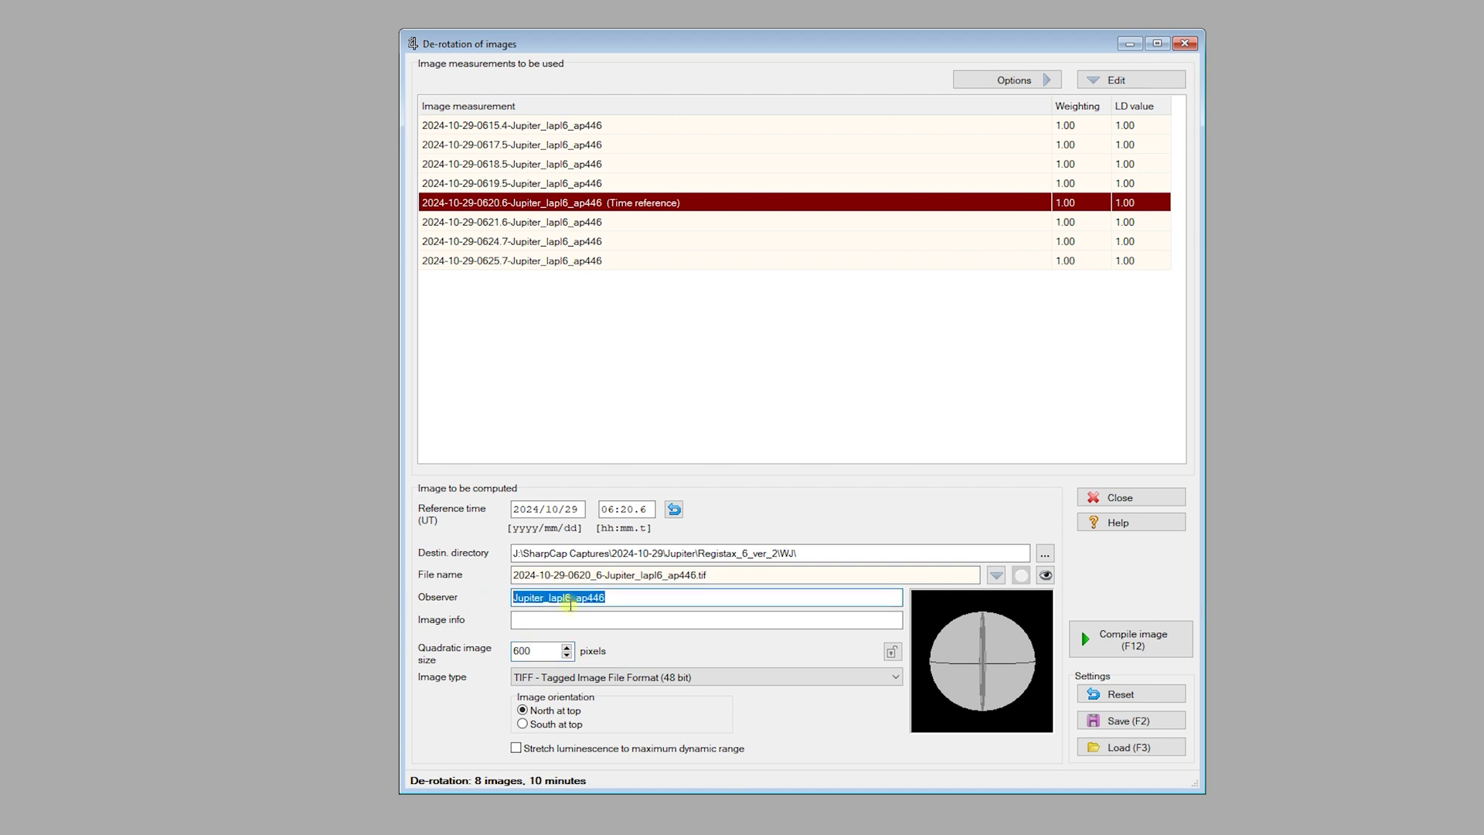
pyautogui.click(655, 619)
pyautogui.write('3')
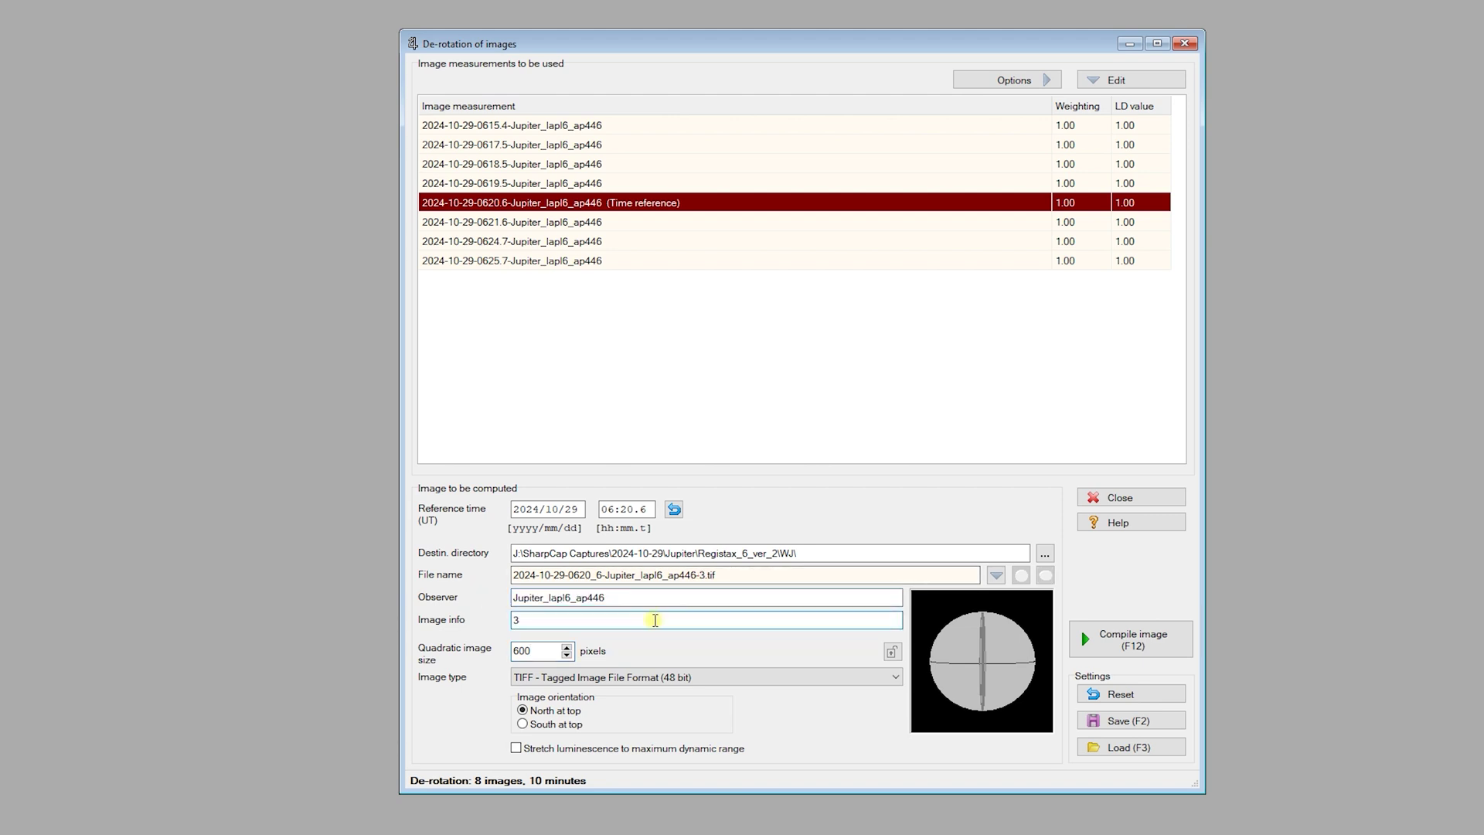
pyautogui.press('BackSpace')
pyautogui.click(655, 598)
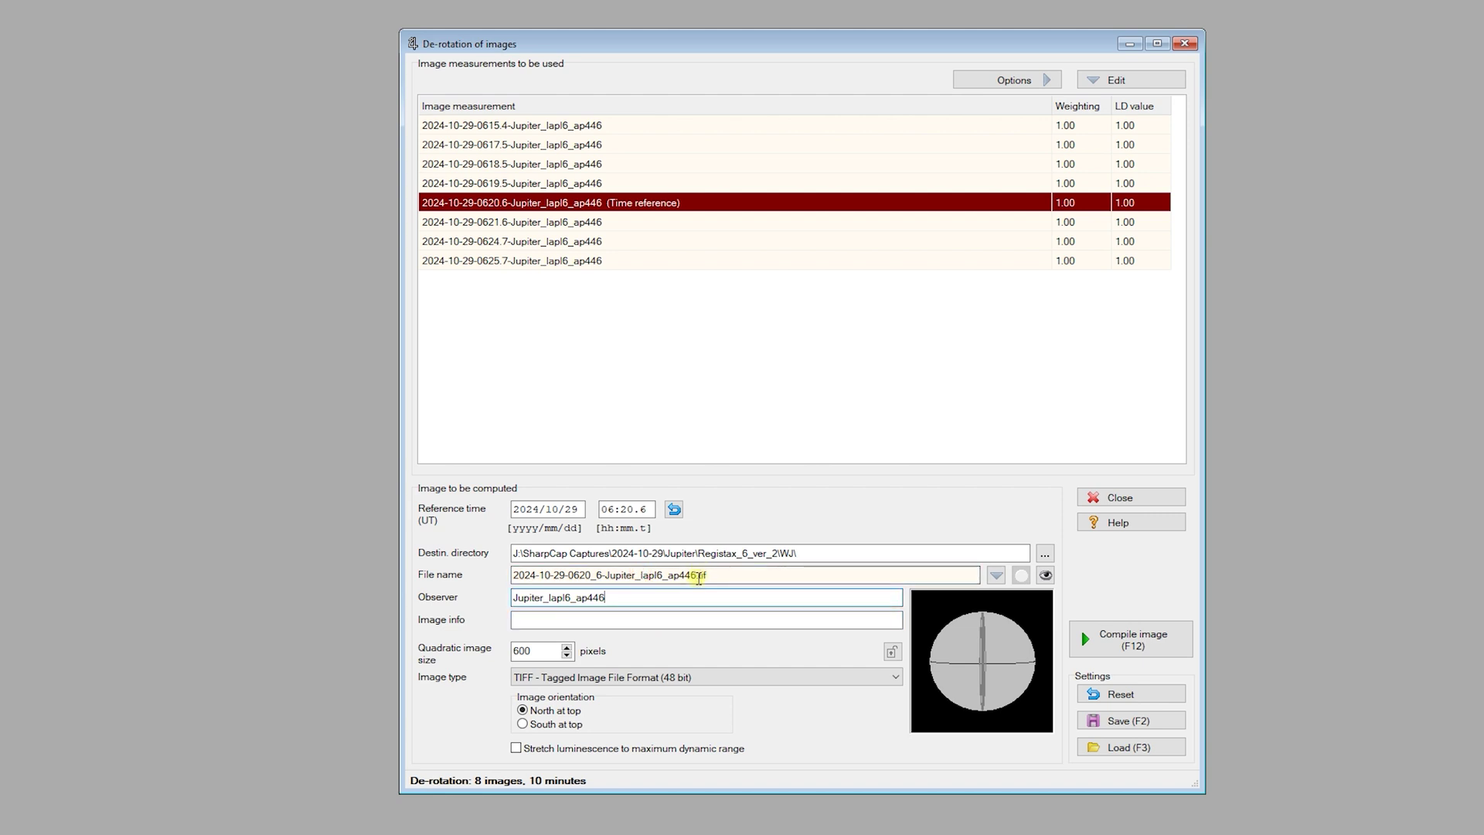
pyautogui.click(613, 619)
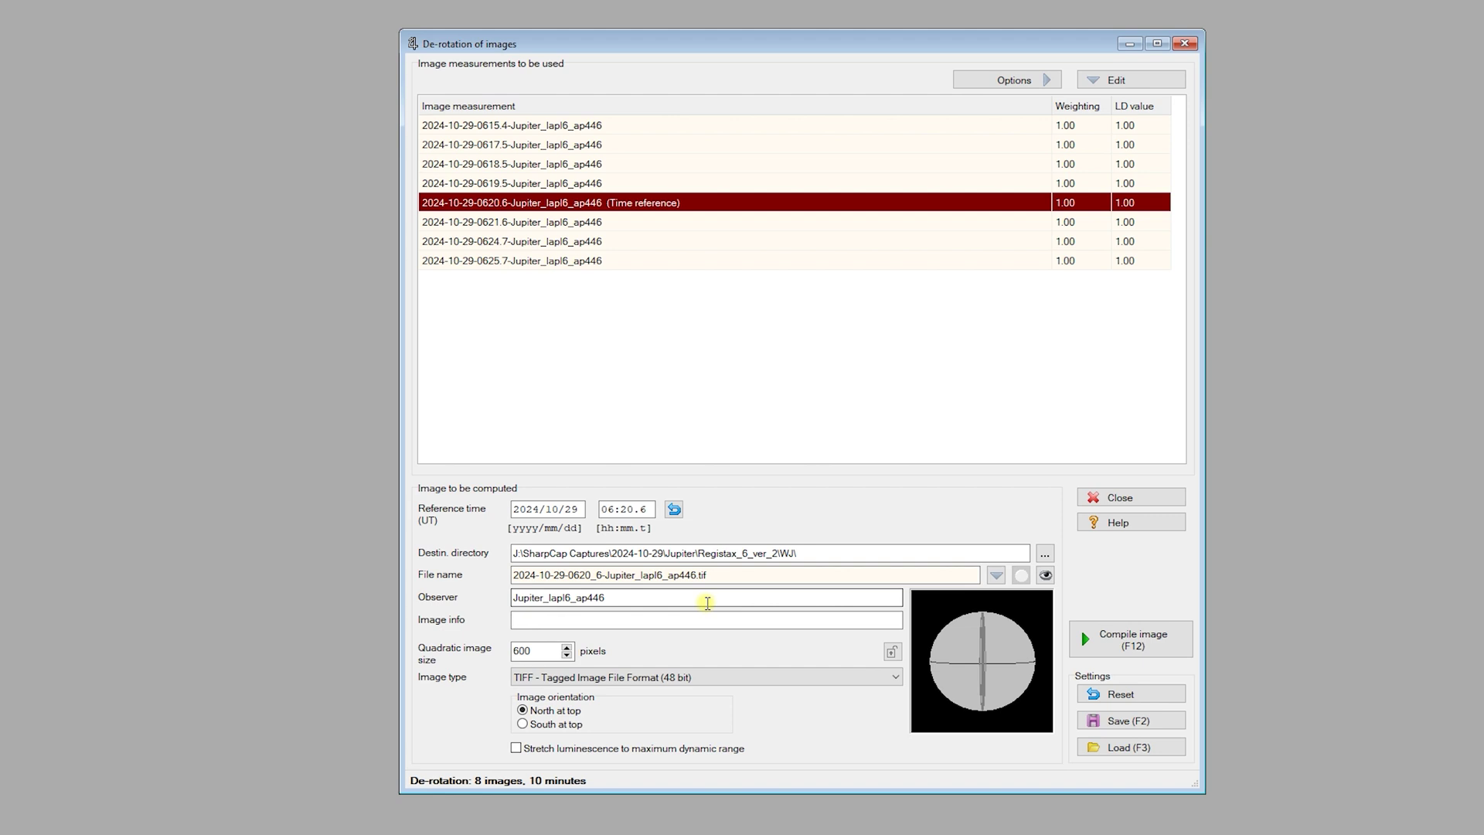
pyautogui.write('main_image')
pyautogui.hotkey('alt', 'Tab')
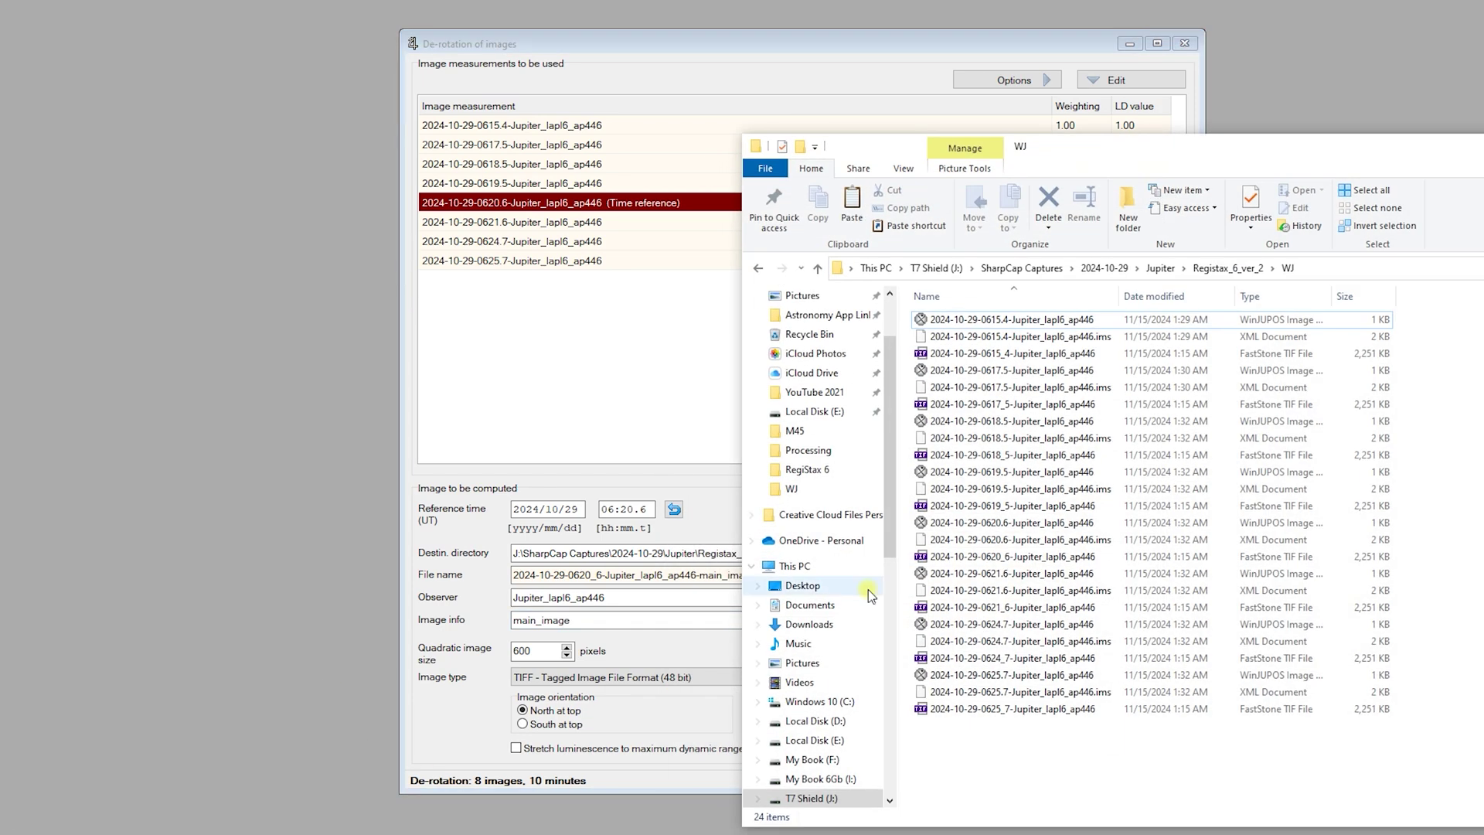
pyautogui.click(1017, 456)
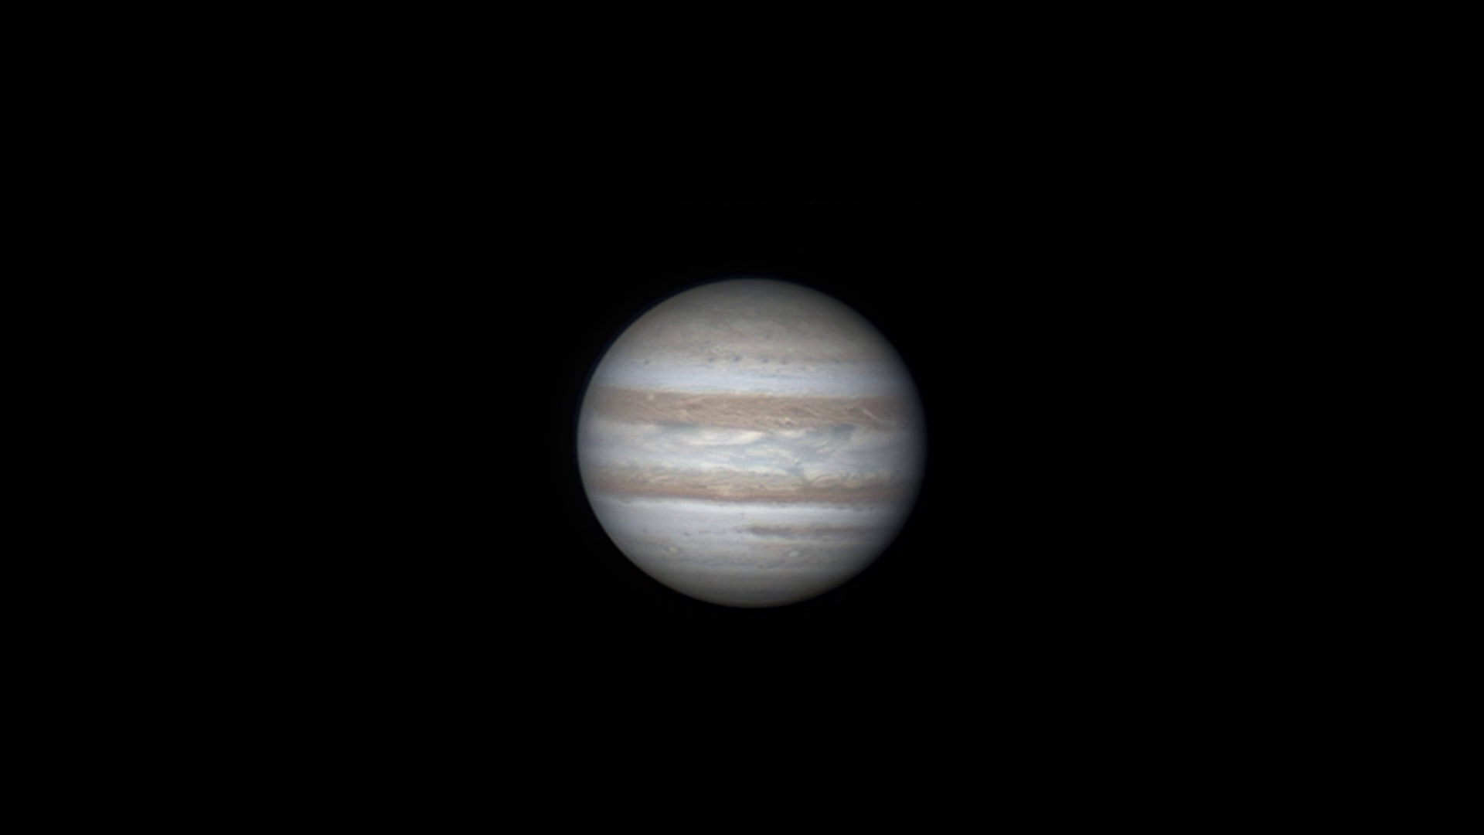
pyautogui.press('Right')
pyautogui.press('Right')
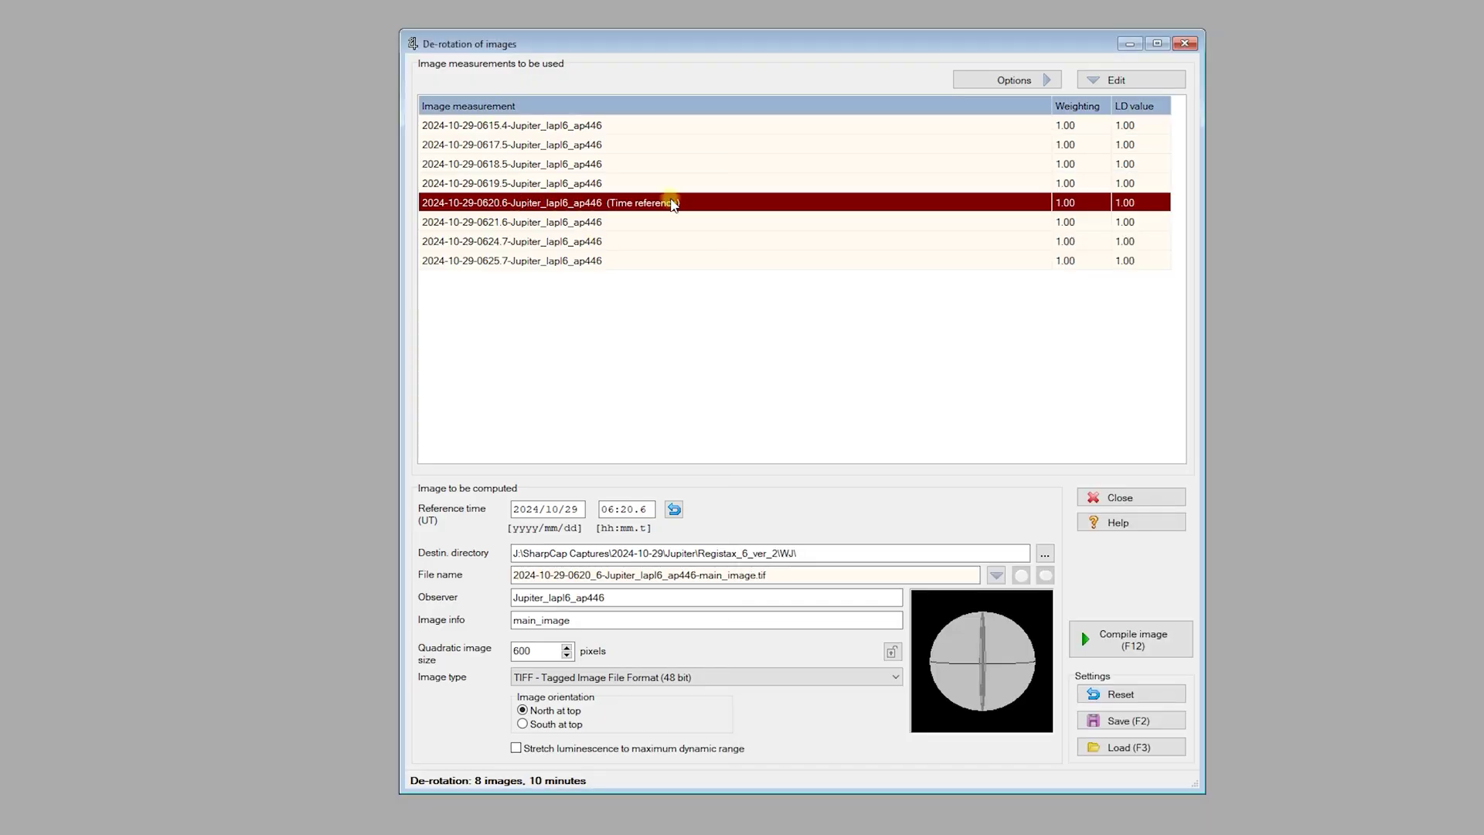
# - Set the 2024-10-29-0620.6 image measurement as the reference for optimization
pyautogui.rightClick(576, 205)
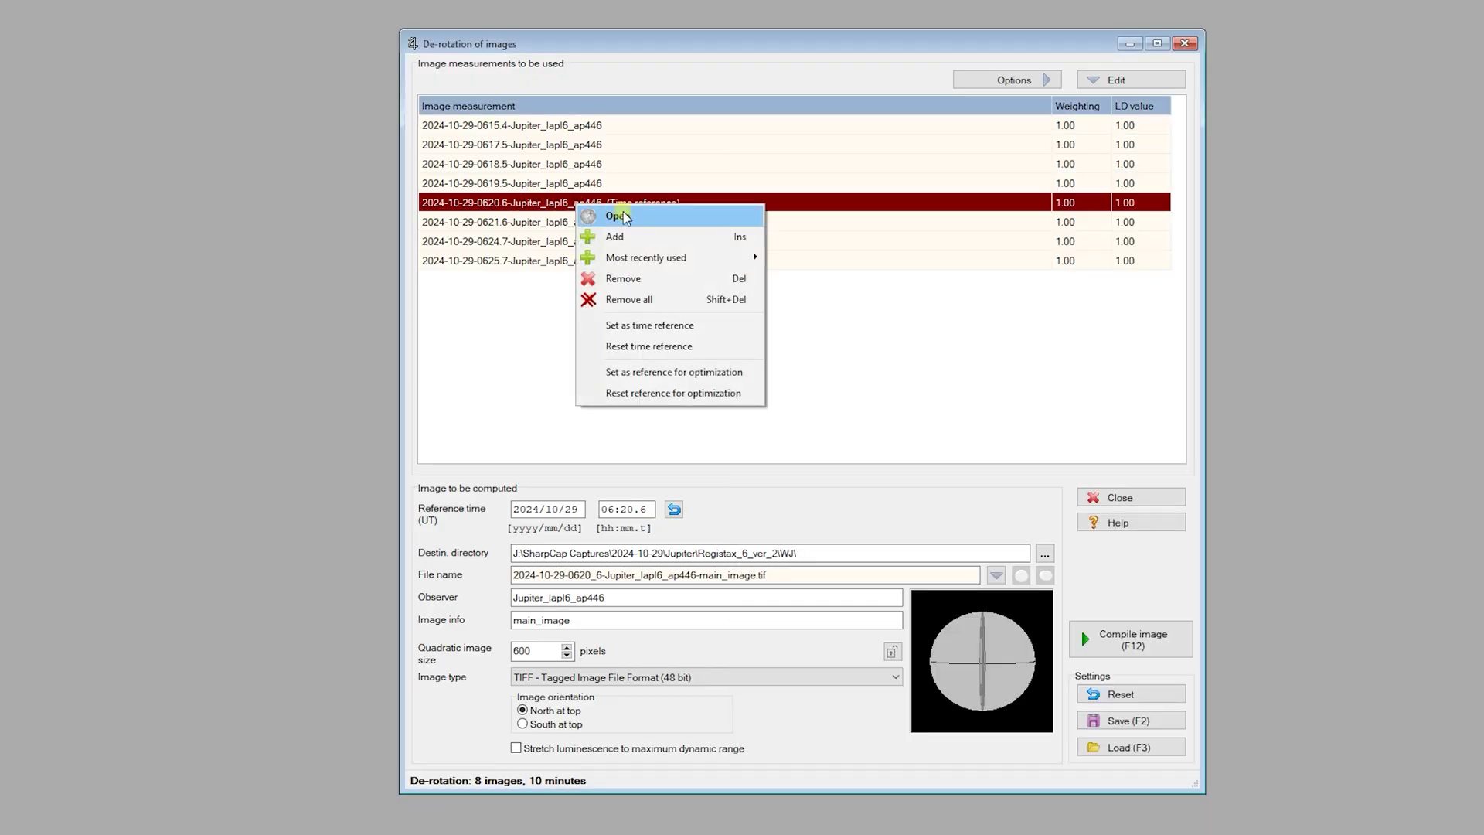
pyautogui.click(677, 374)
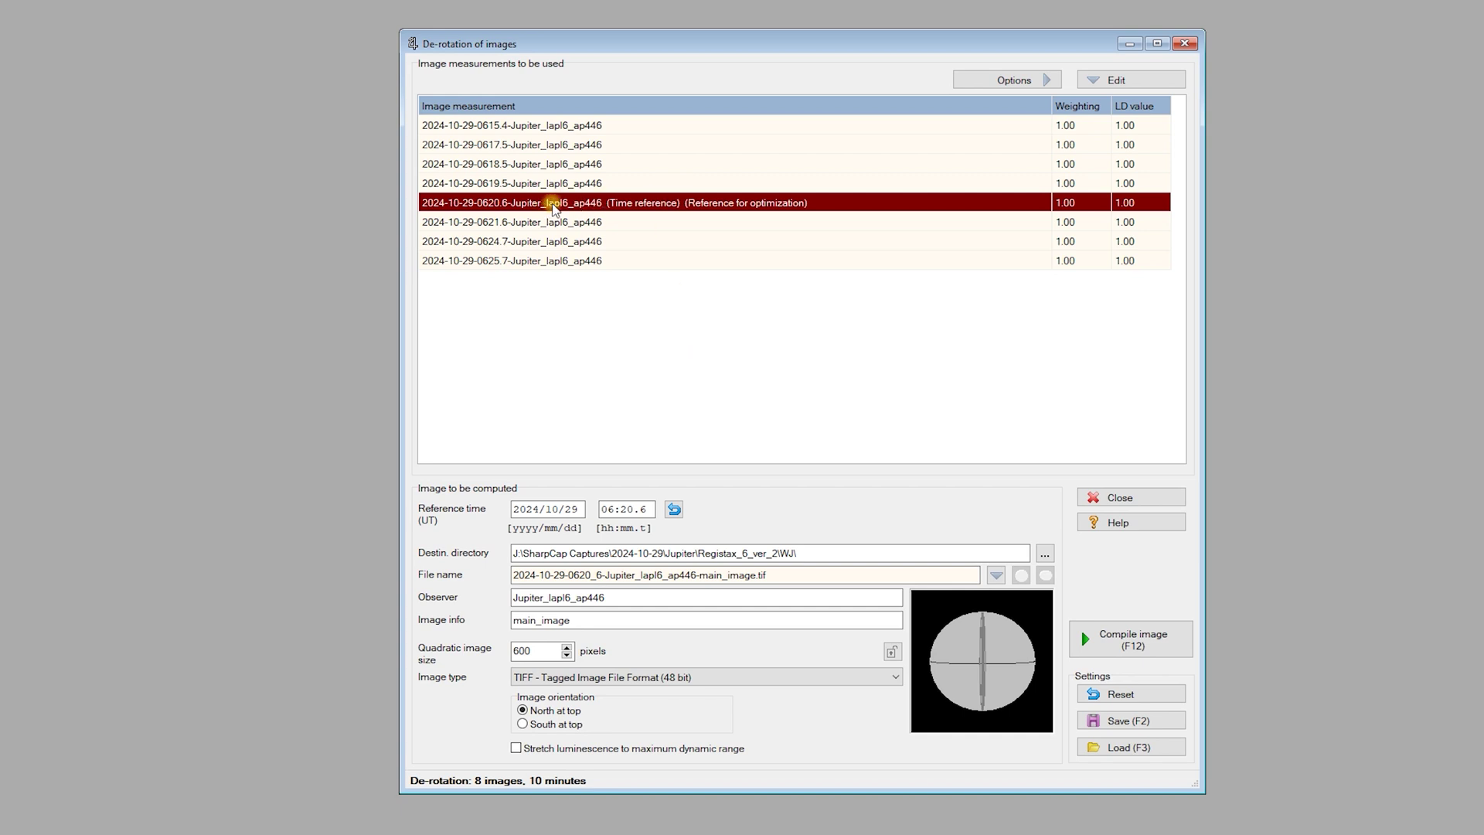
pyautogui.click(570, 147)
pyautogui.click(568, 183)
pyautogui.click(563, 124)
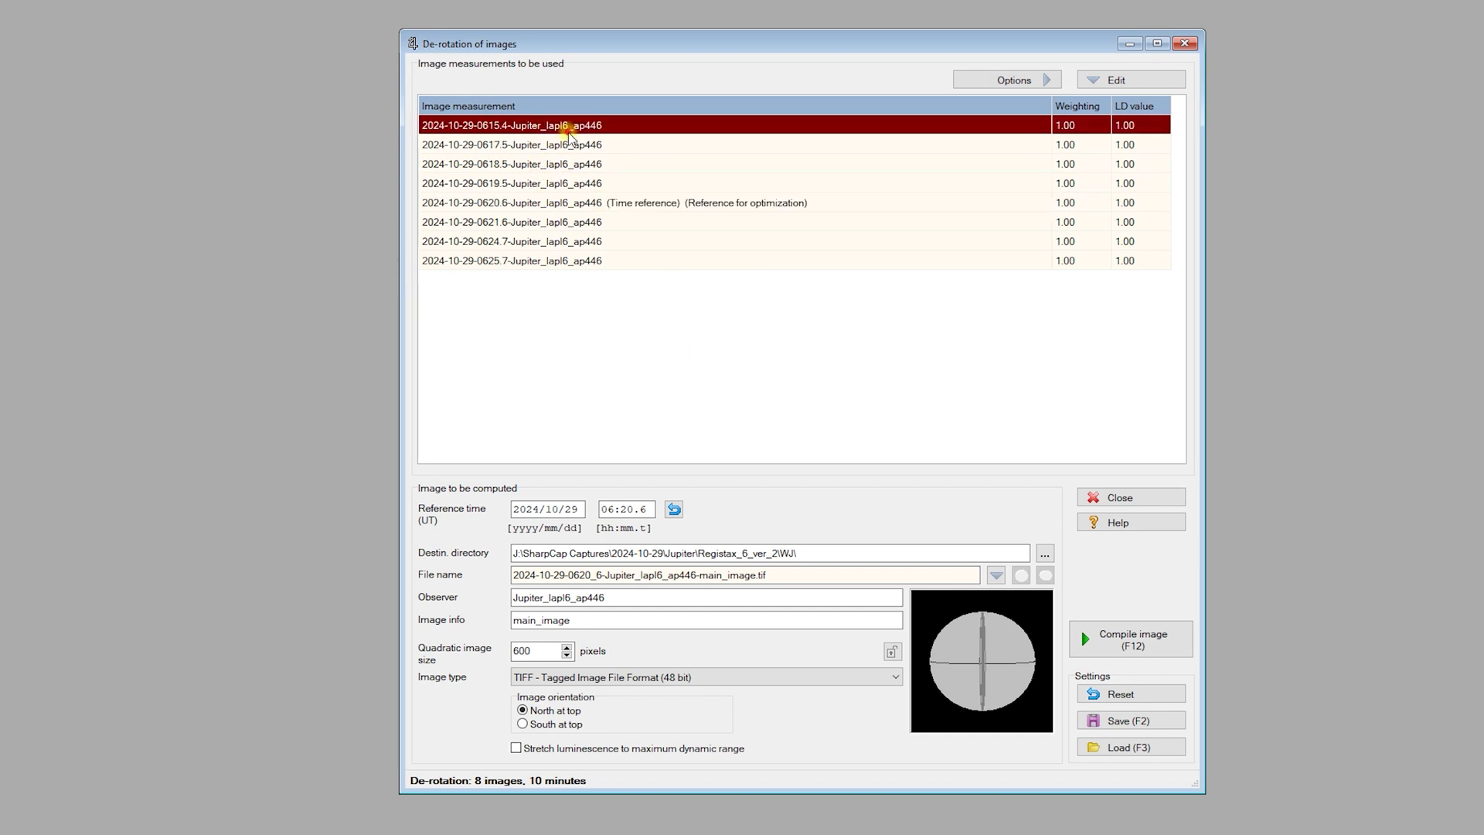
pyautogui.click(591, 261)
pyautogui.click(588, 204)
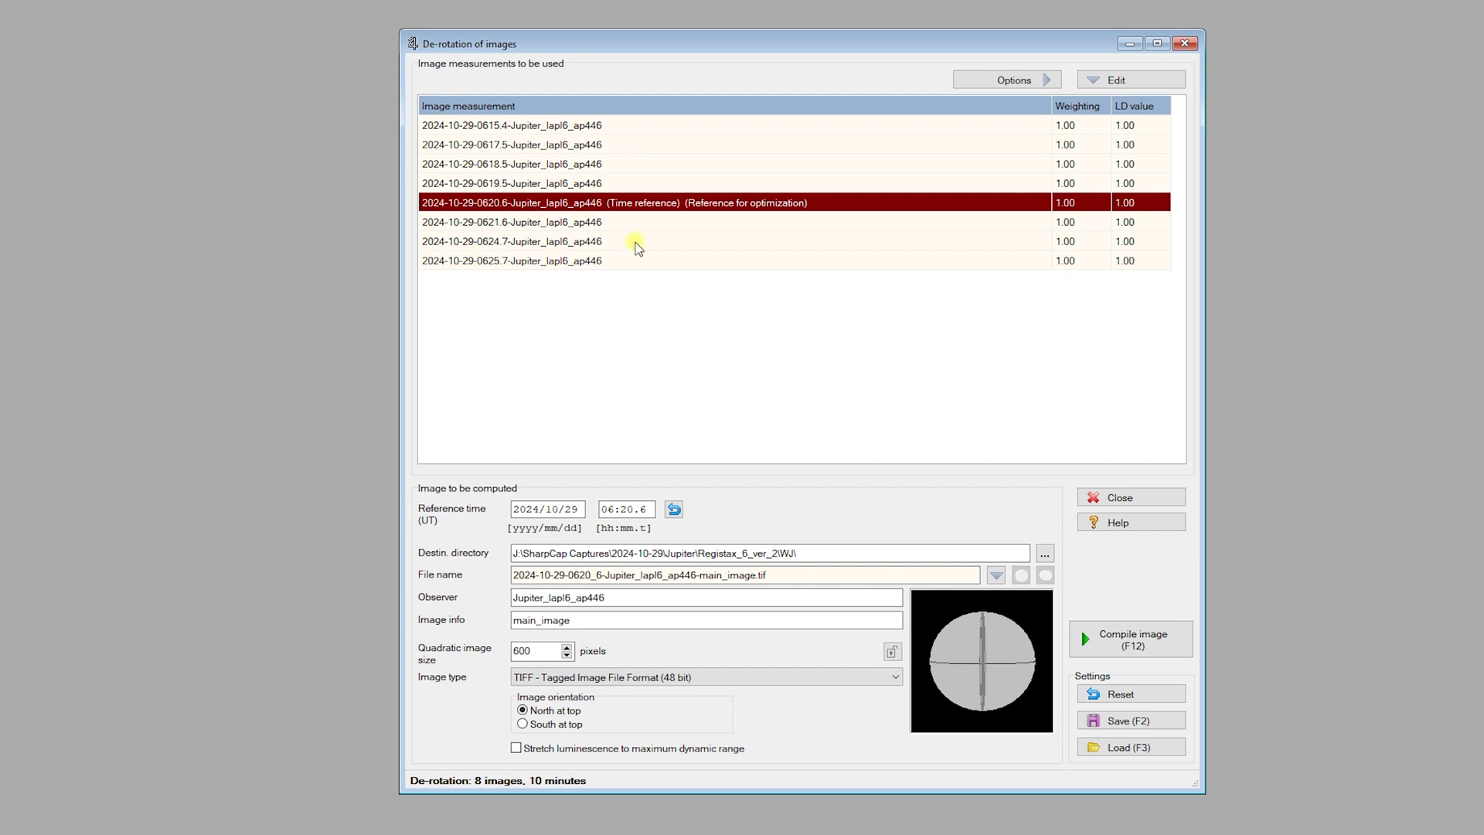
# - Compile the de-rotated image and place its result window over the De-rotation of images window
pyautogui.click(1130, 646)
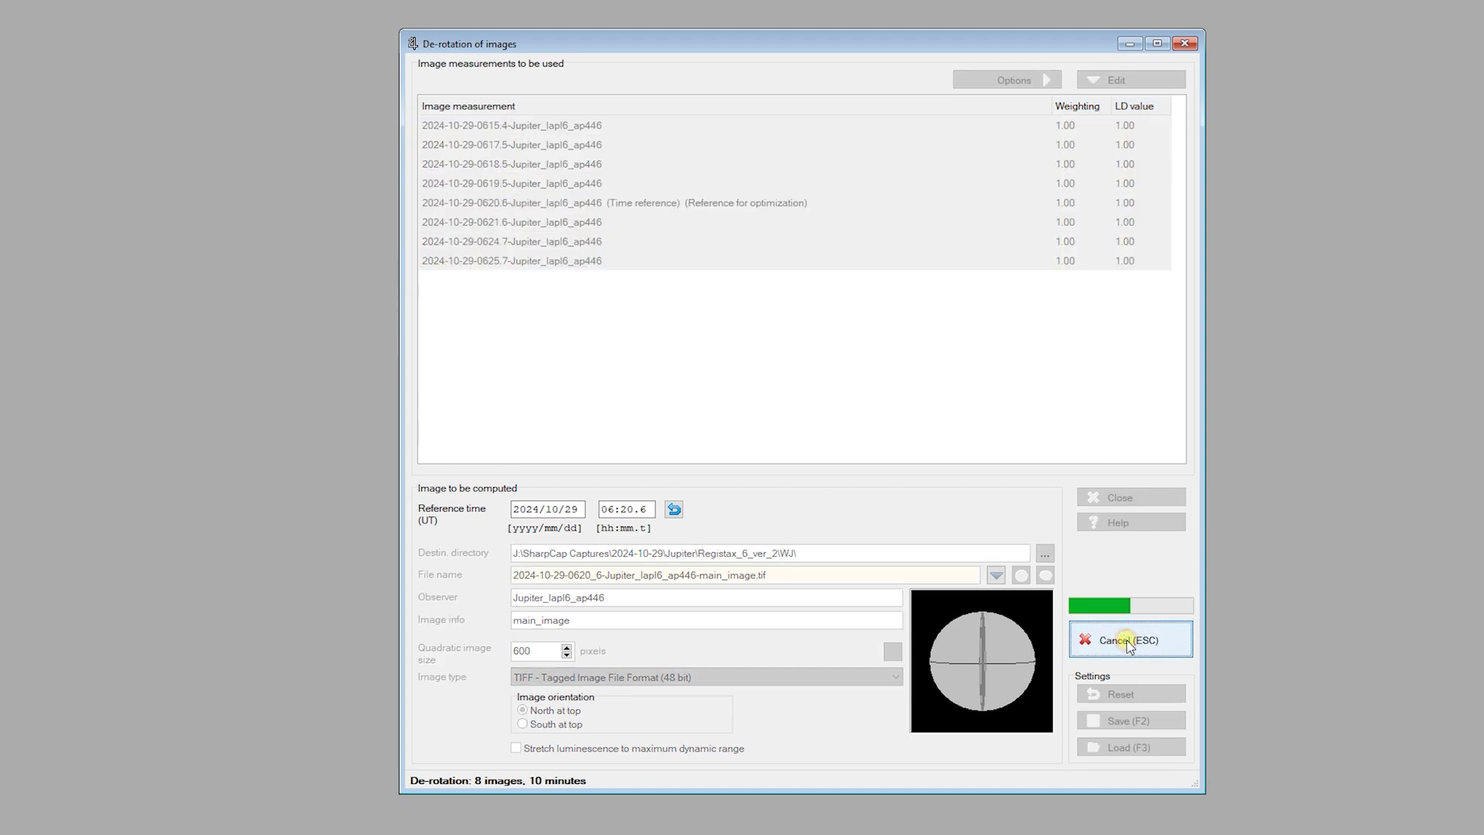
pyautogui.moveTo(8, 0); pyautogui.dragTo(795, 193)
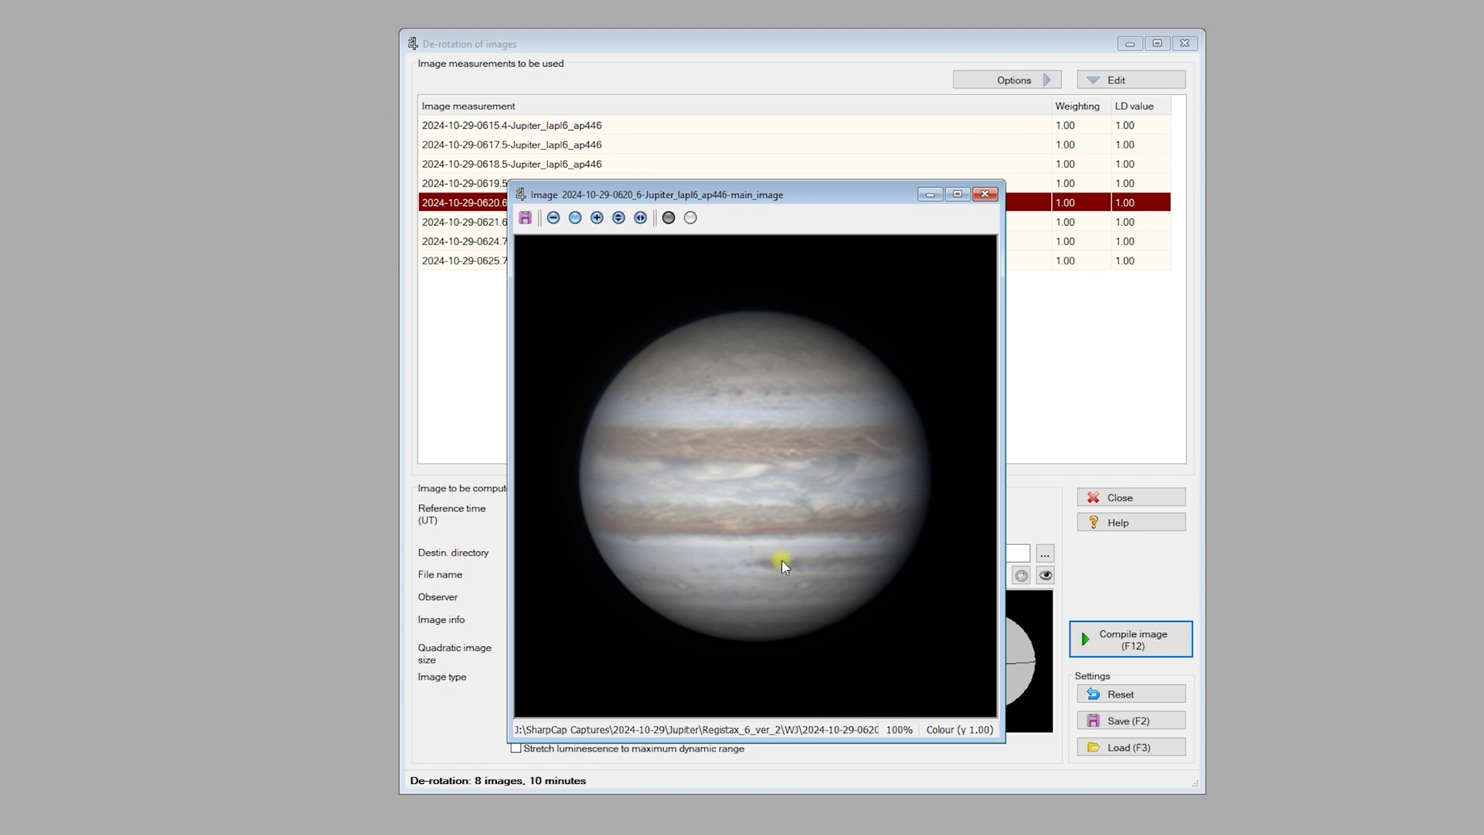
pyautogui.click(525, 219)
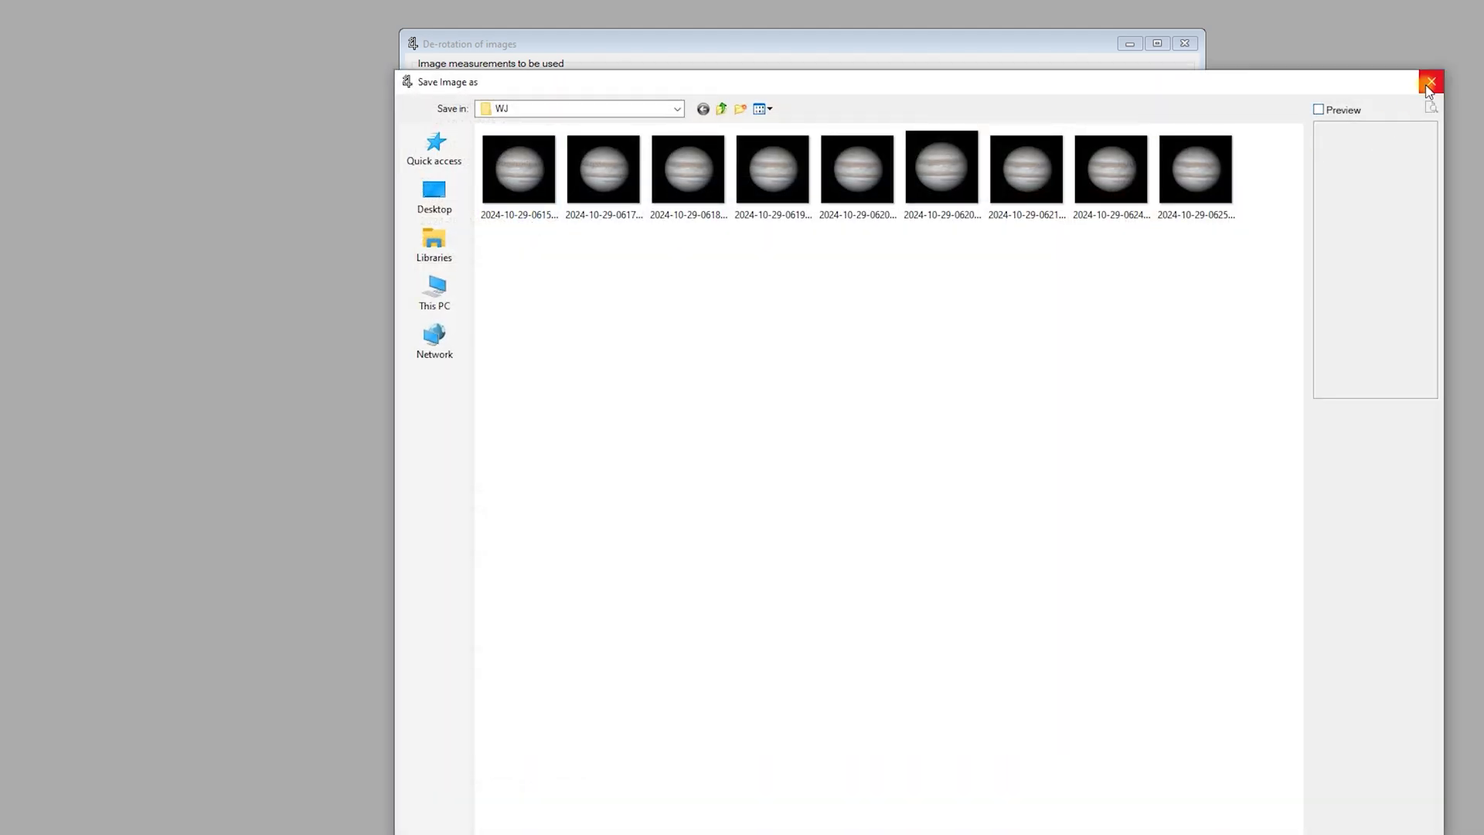
pyautogui.click(1429, 90)
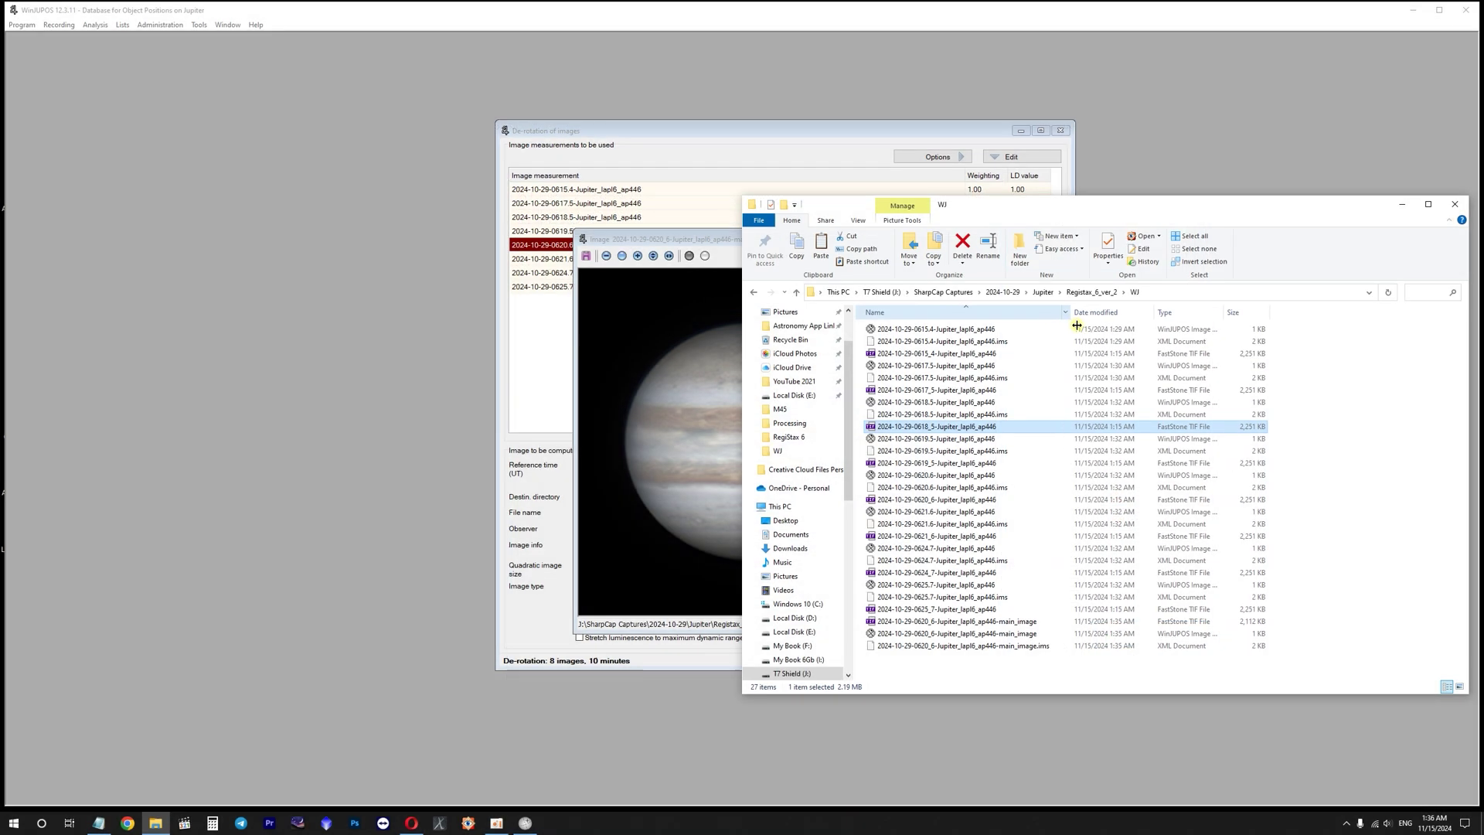
pyautogui.moveTo(1077, 325); pyautogui.dragTo(1096, 325)
pyautogui.click(959, 617)
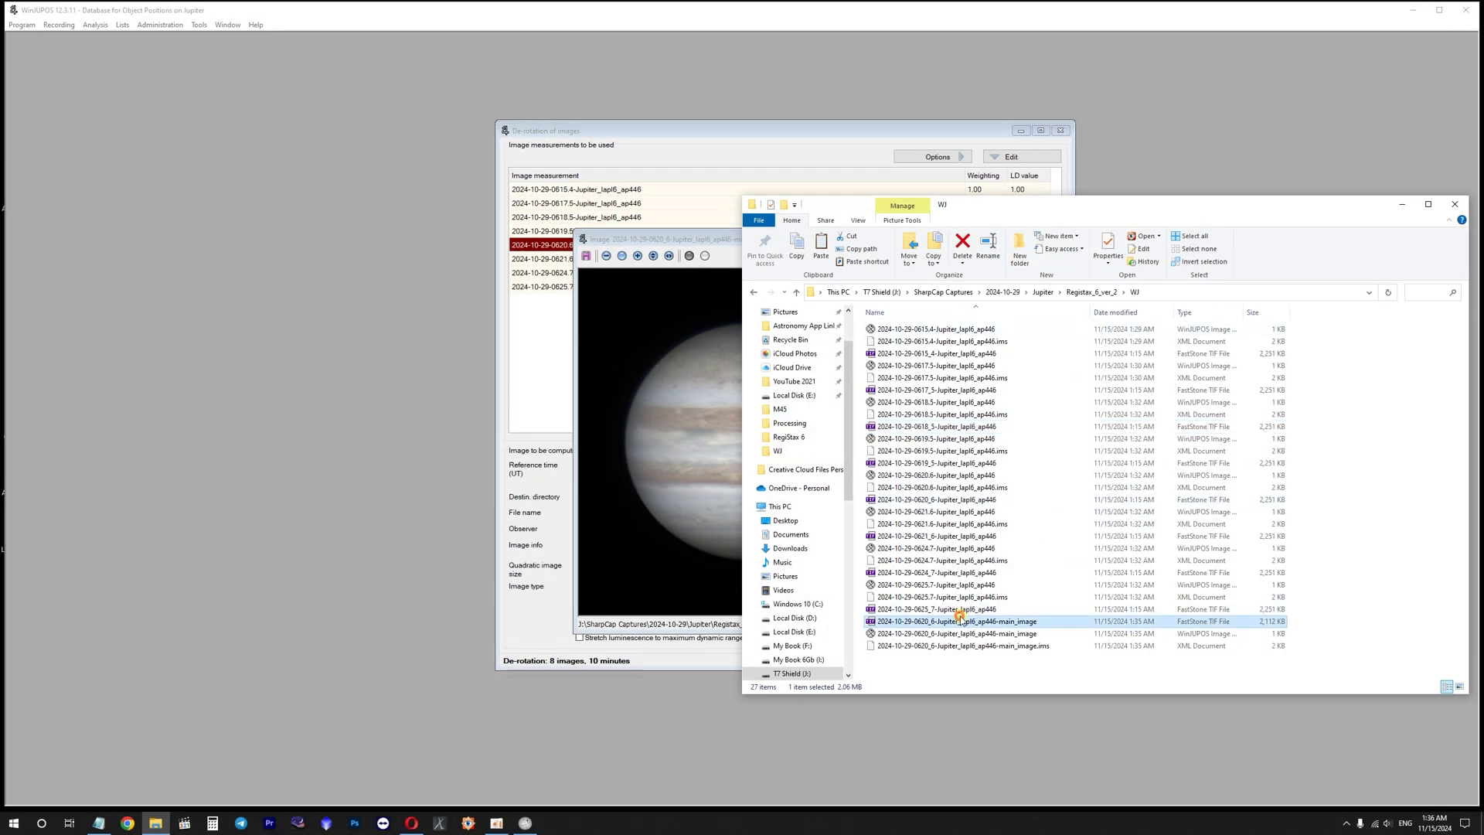
pyautogui.doubleClick(869, 623)
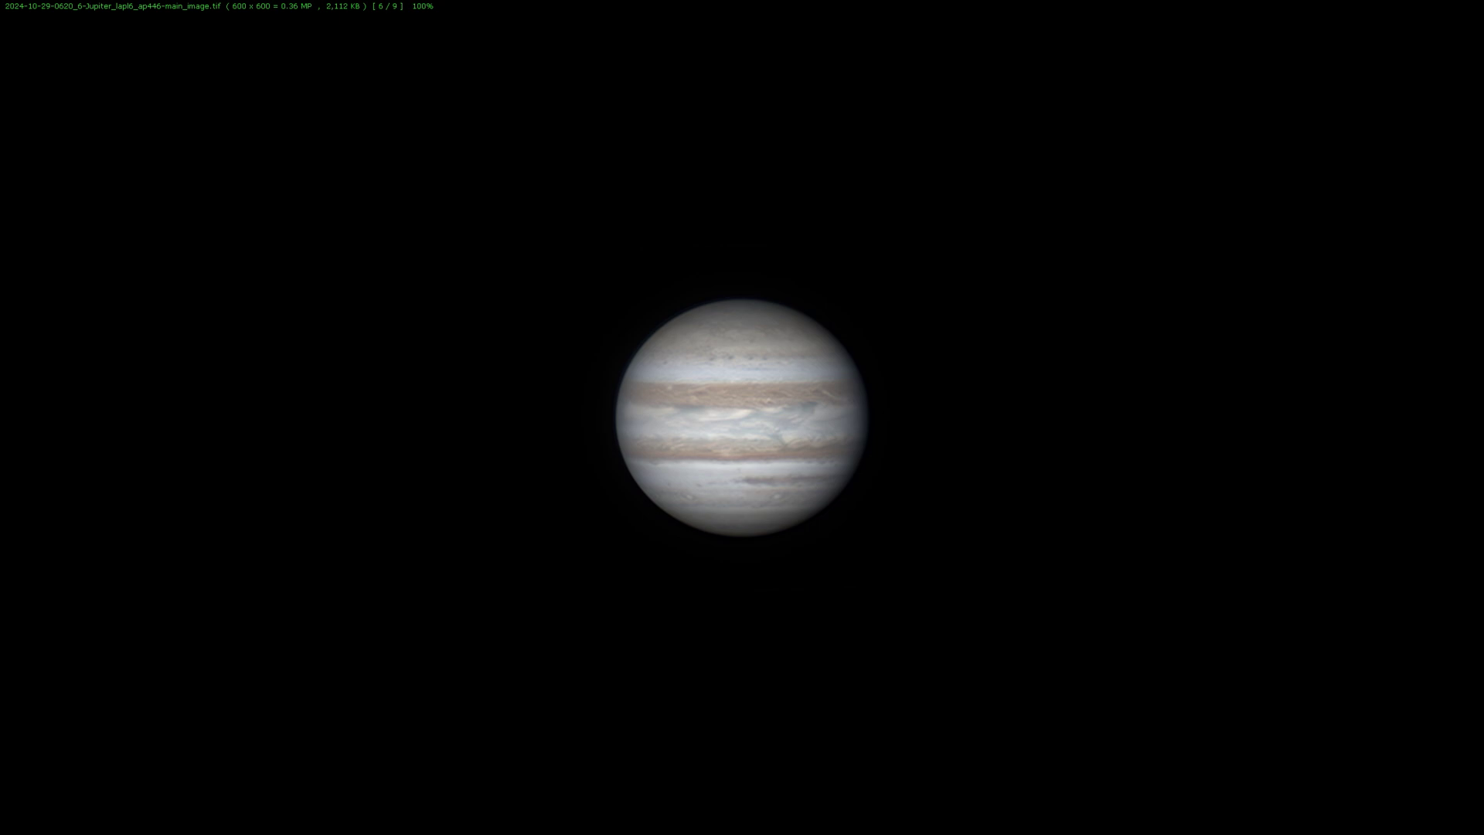
# - Leave the full-screen view and close WinJUPOS's compiled main_image result window
pyautogui.press('Escape')
pyautogui.click(725, 253)
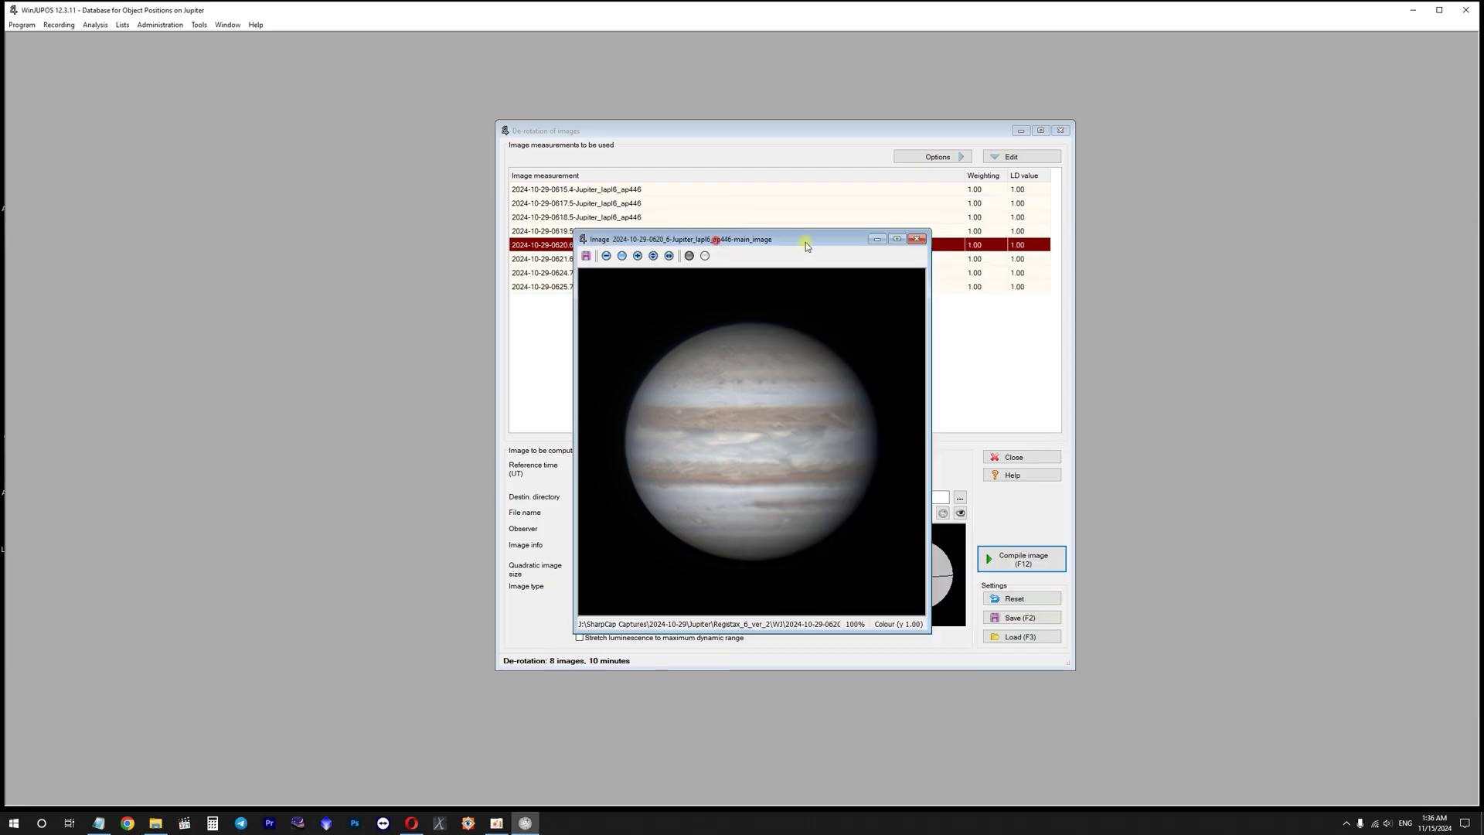
pyautogui.click(926, 238)
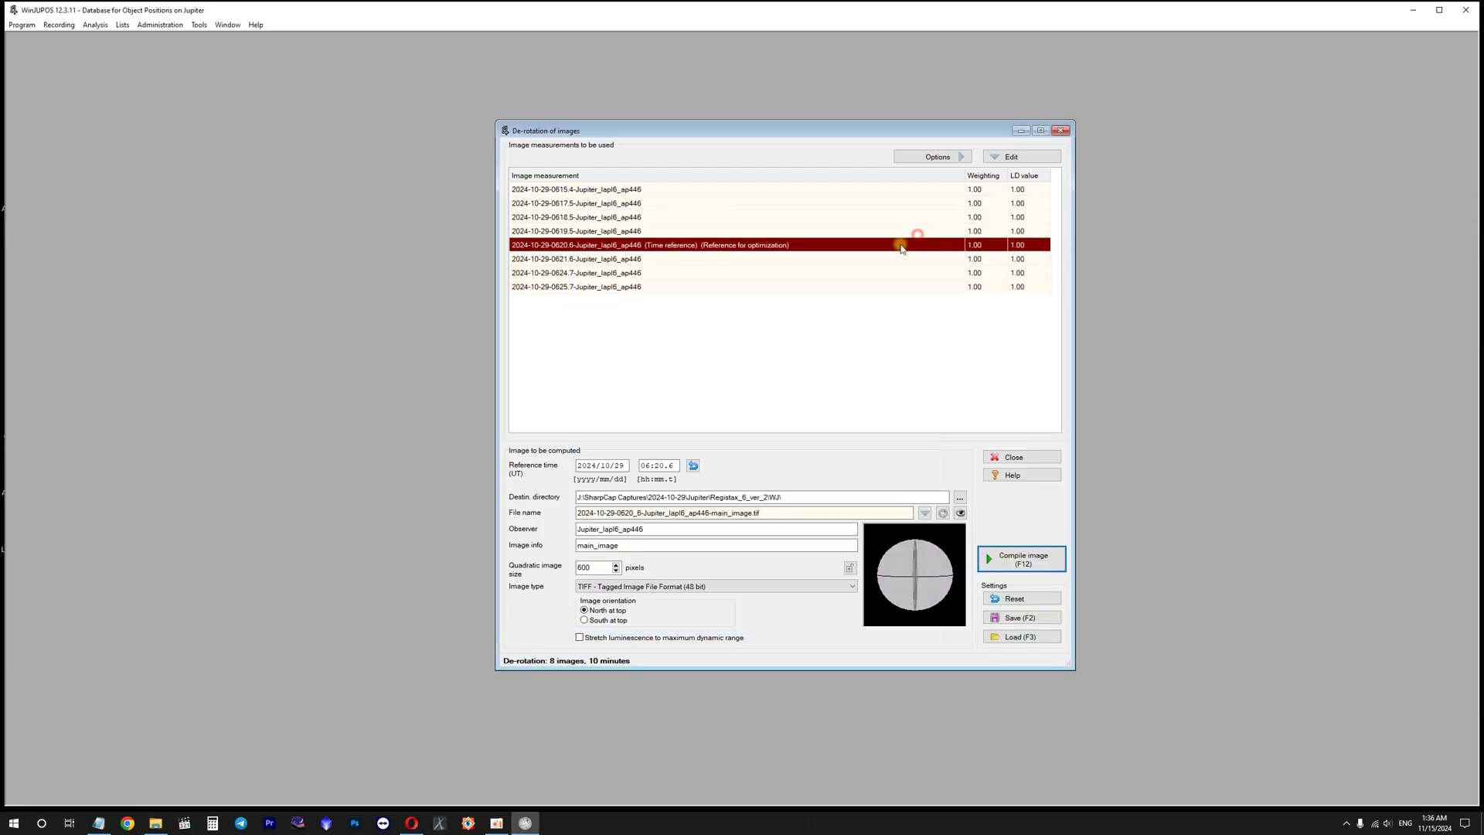
# - Remove the 2024-10-29-0615.4, 0617.5 and 0618.5 image measurements from the de-rotation list
pyautogui.click(637, 192)
pyautogui.press('Delete')
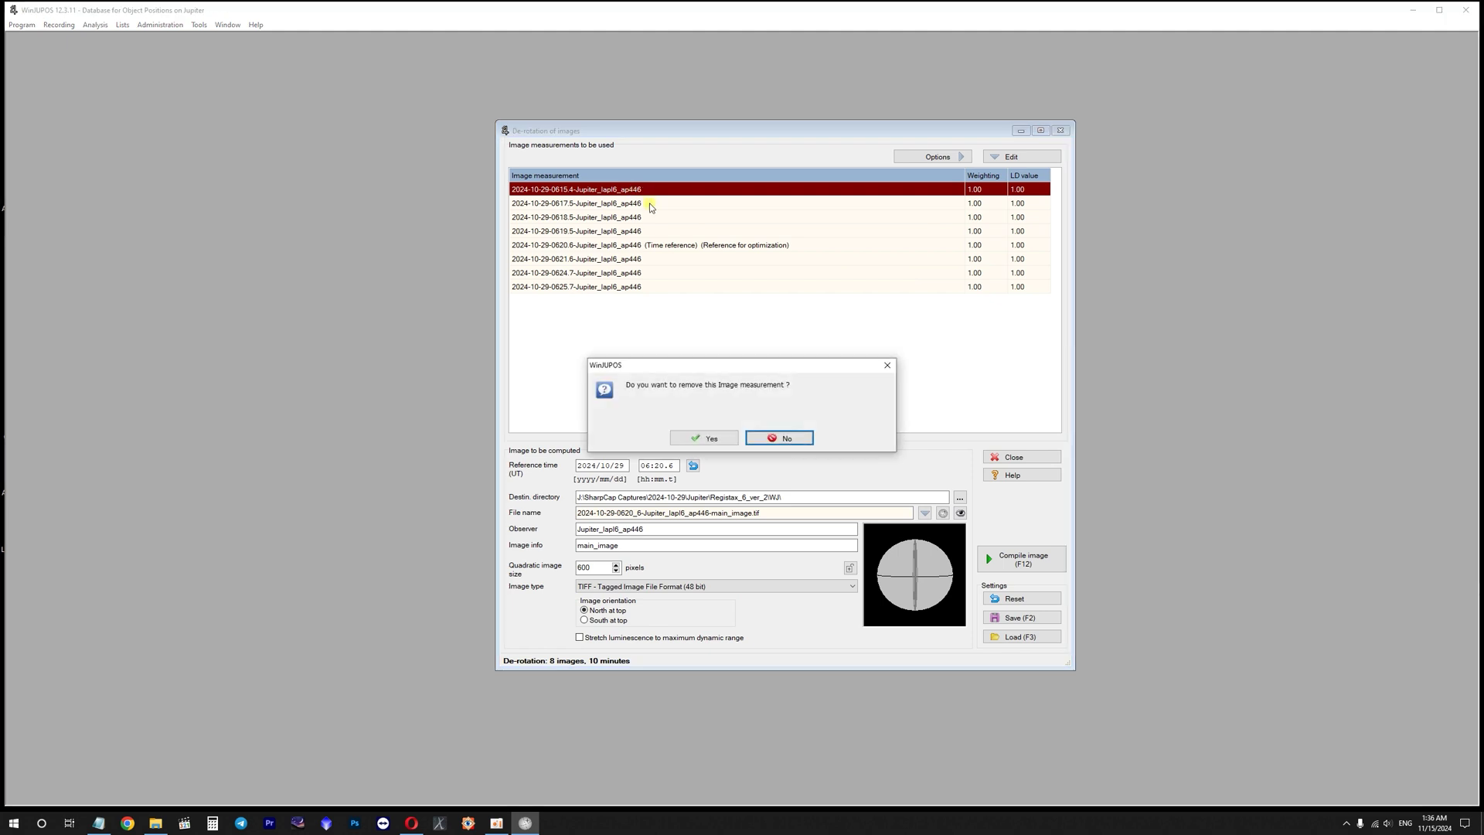
pyautogui.click(706, 436)
pyautogui.press('Delete')
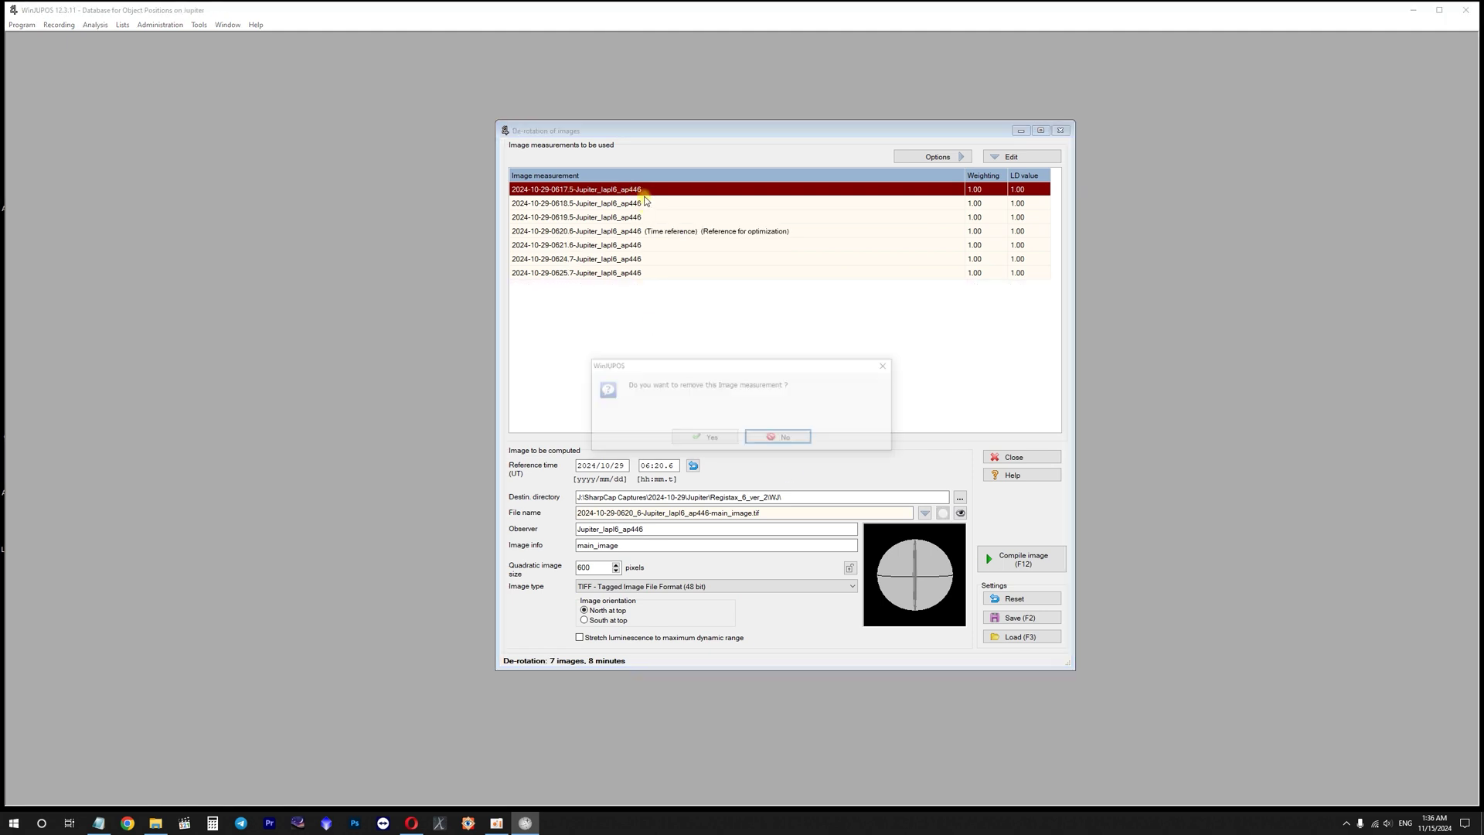
pyautogui.click(705, 438)
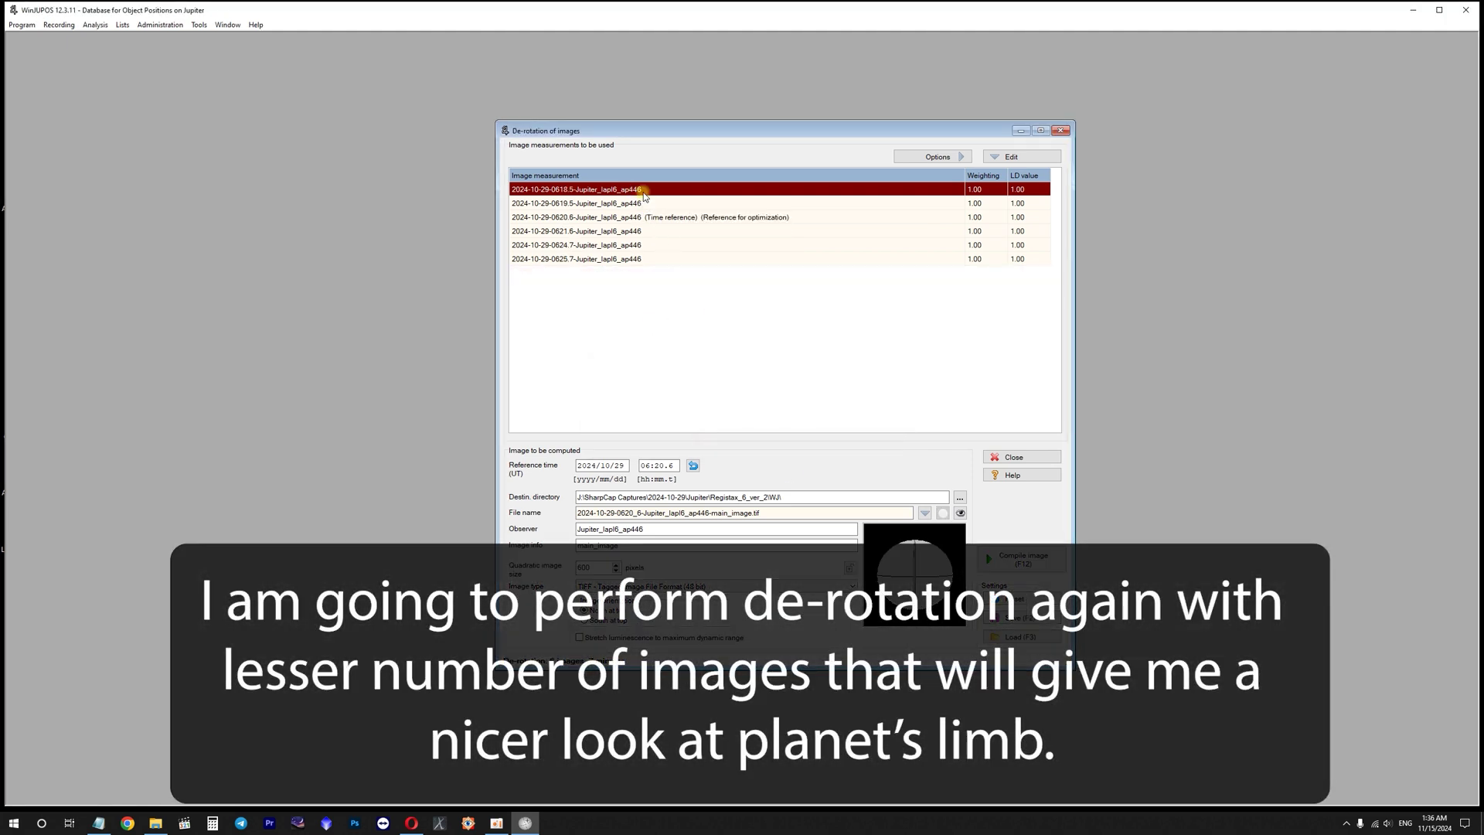
pyautogui.press('Delete')
pyautogui.click(705, 438)
# - Remove the 2024-10-29-0624.7 and 0625.7 image measurements from the de-rotation list
pyautogui.click(645, 232)
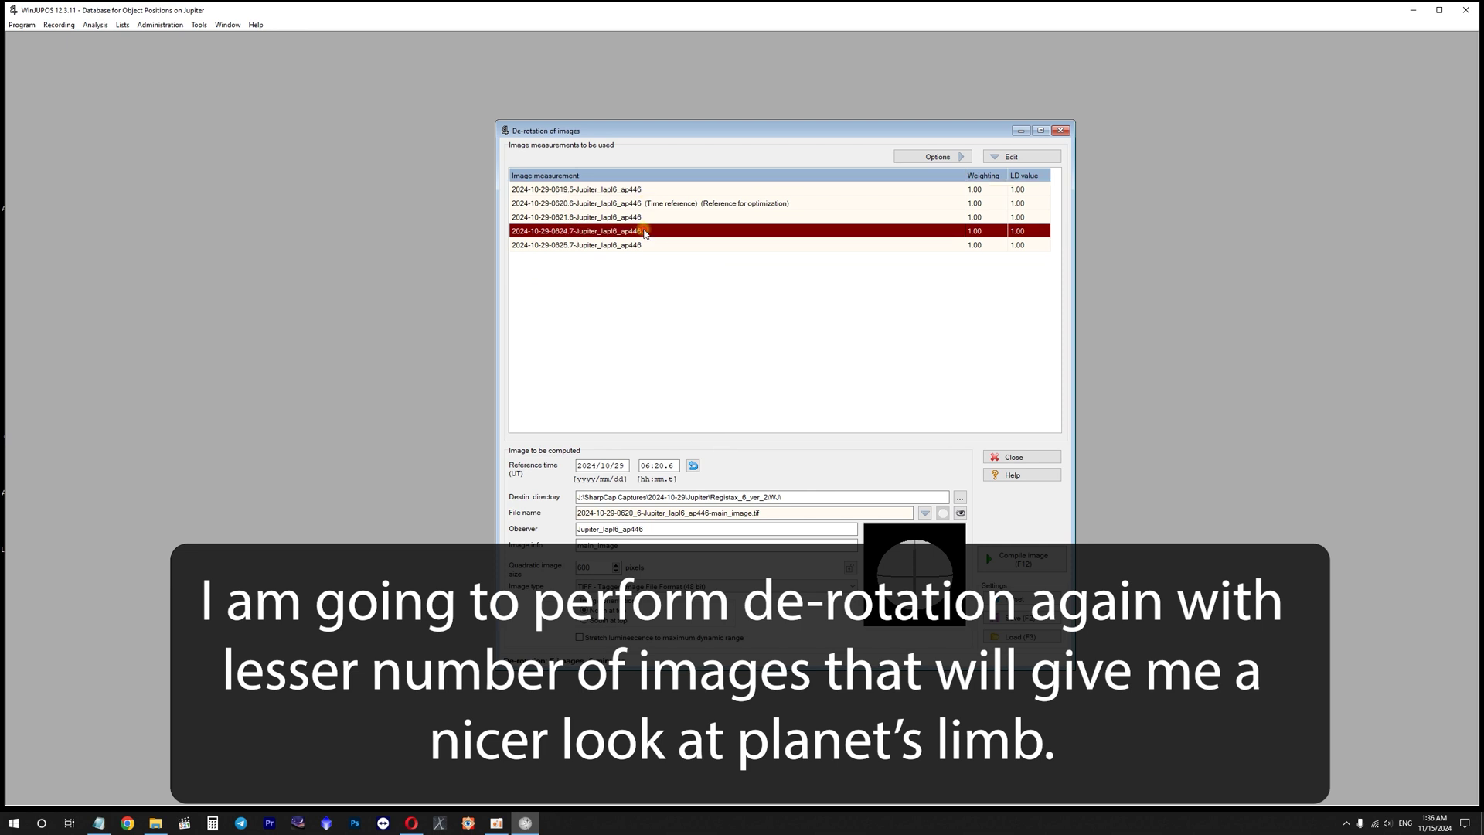
pyautogui.press('Delete')
pyautogui.click(704, 437)
pyautogui.click(651, 232)
pyautogui.press('Delete')
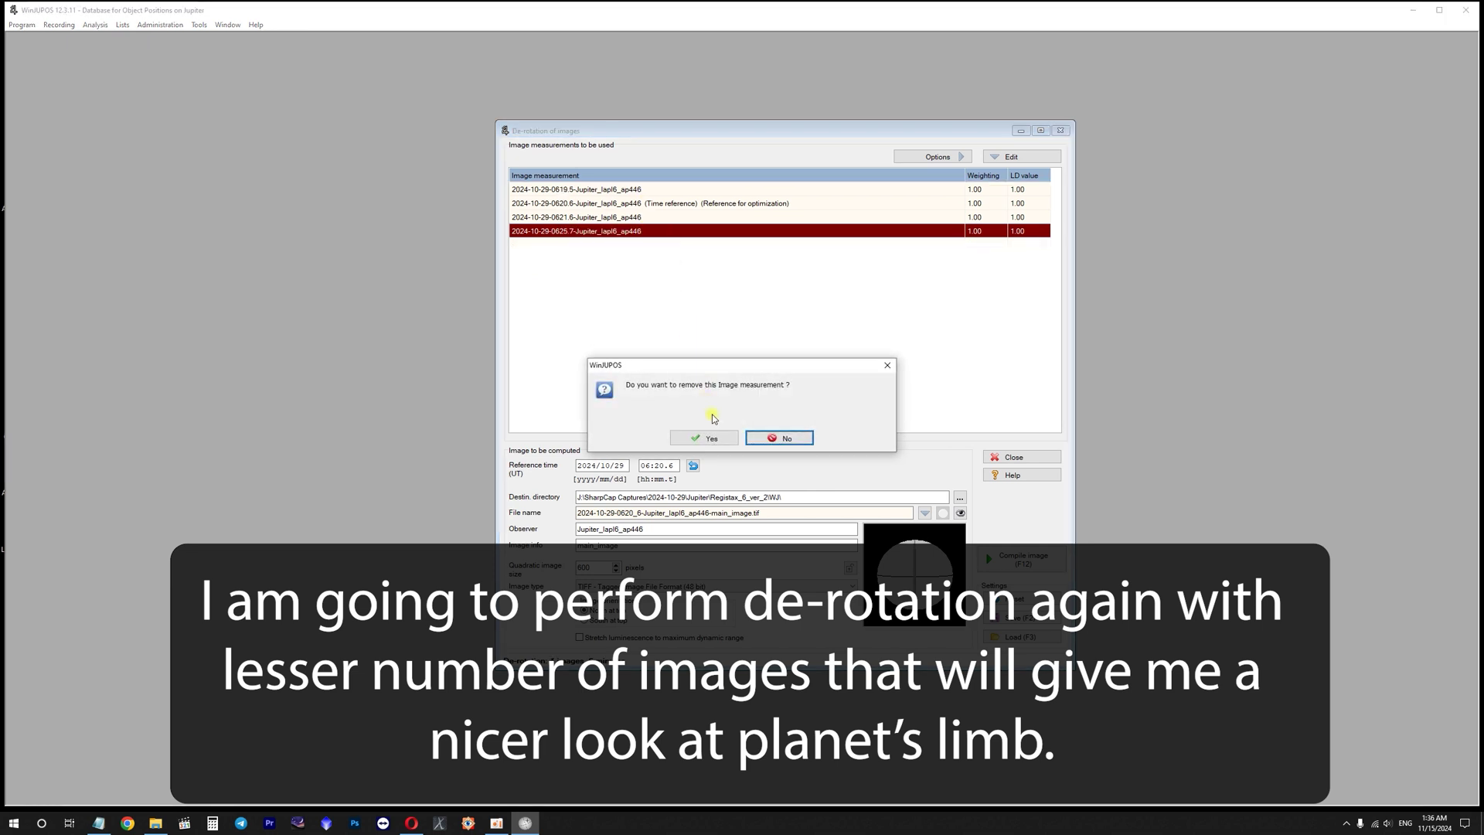
pyautogui.click(705, 437)
# - Review the remaining image measurements before and after the 0620.6 reference
pyautogui.click(667, 205)
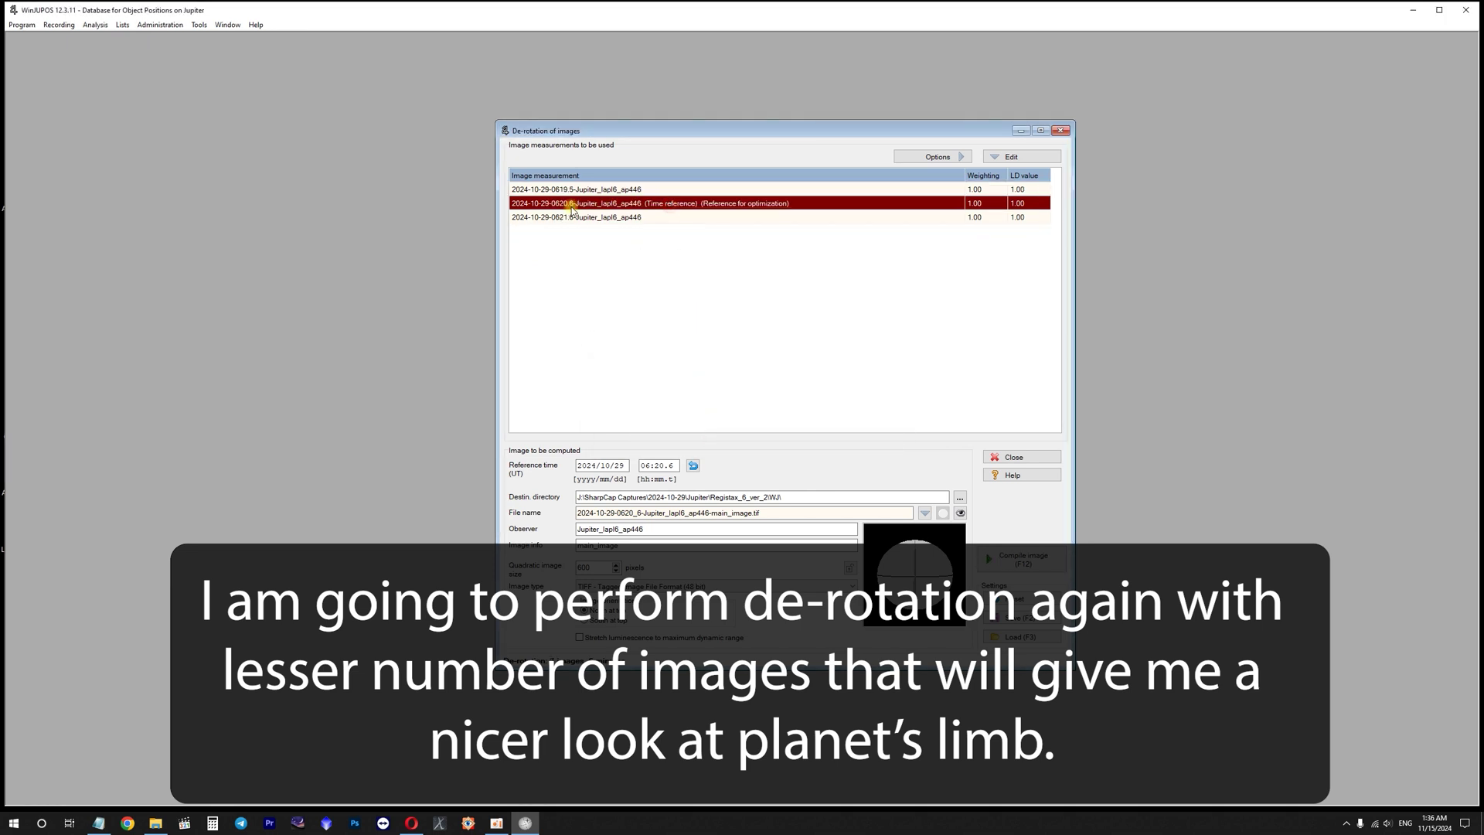
pyautogui.click(621, 192)
pyautogui.click(612, 219)
pyautogui.click(616, 190)
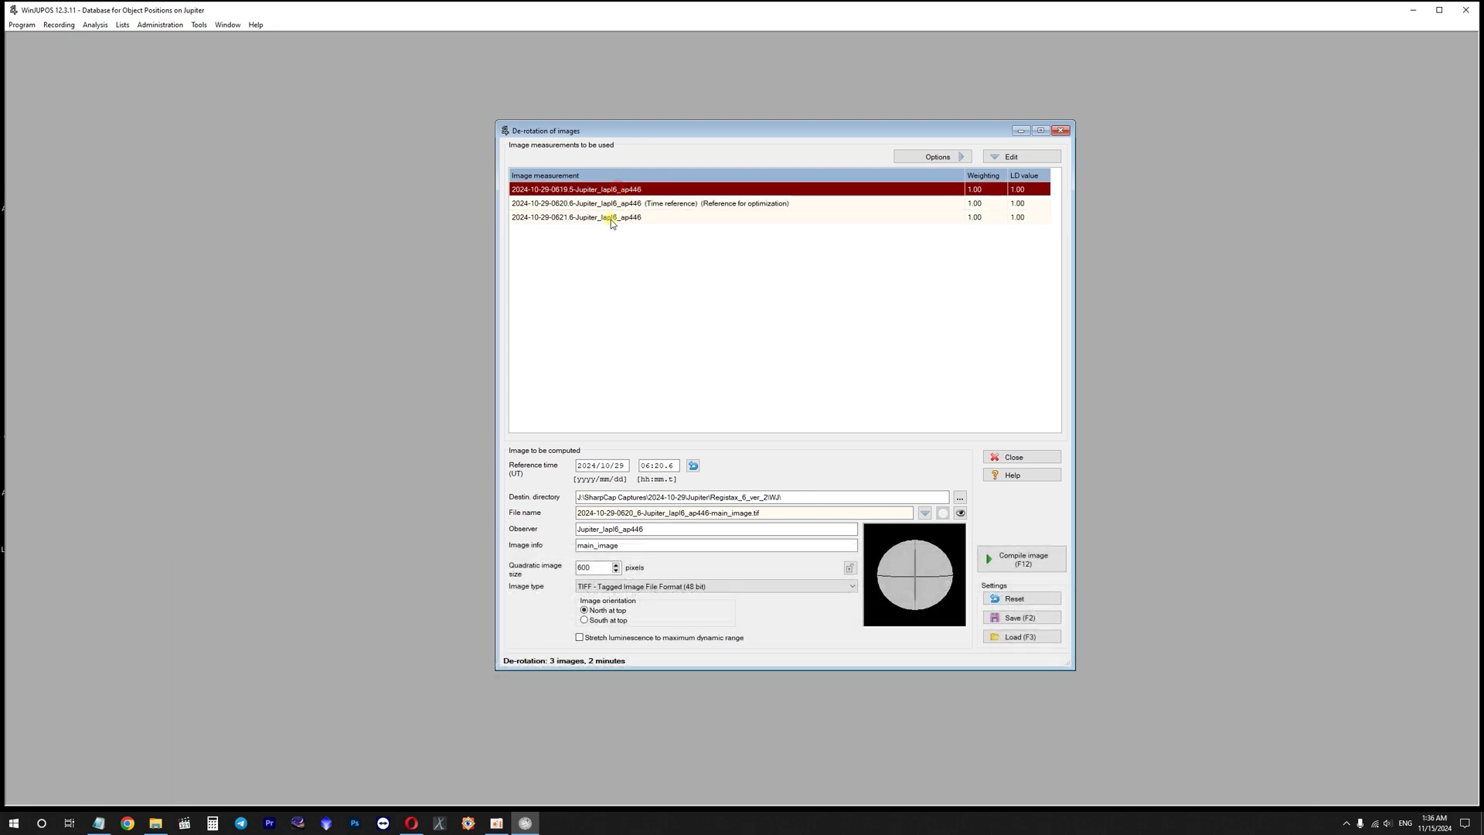
pyautogui.click(612, 218)
pyautogui.click(599, 189)
pyautogui.click(596, 219)
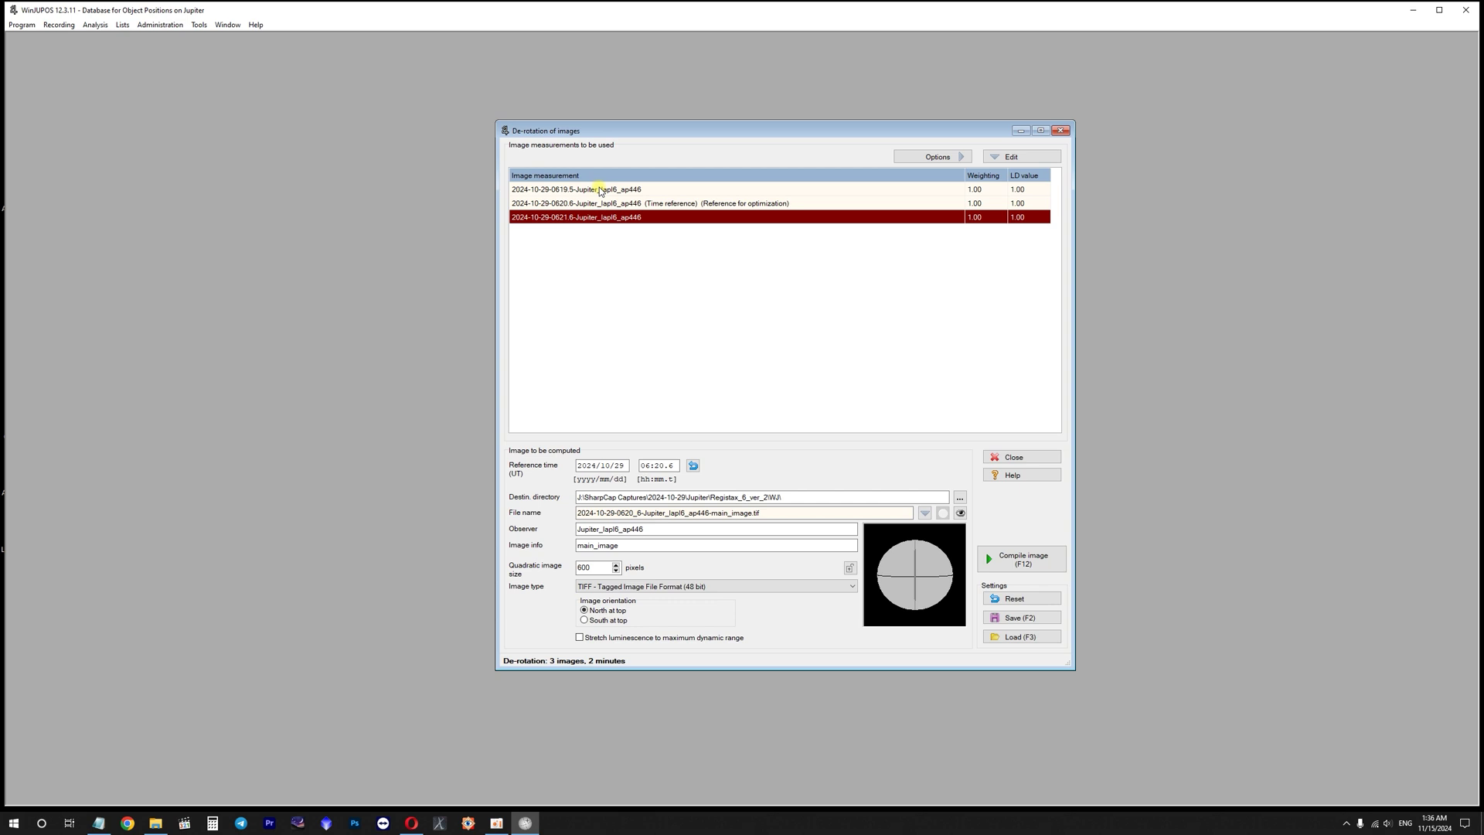
# - Set the image info to edges and compile the de-rotated image from the remaining measurements
pyautogui.click(644, 547)
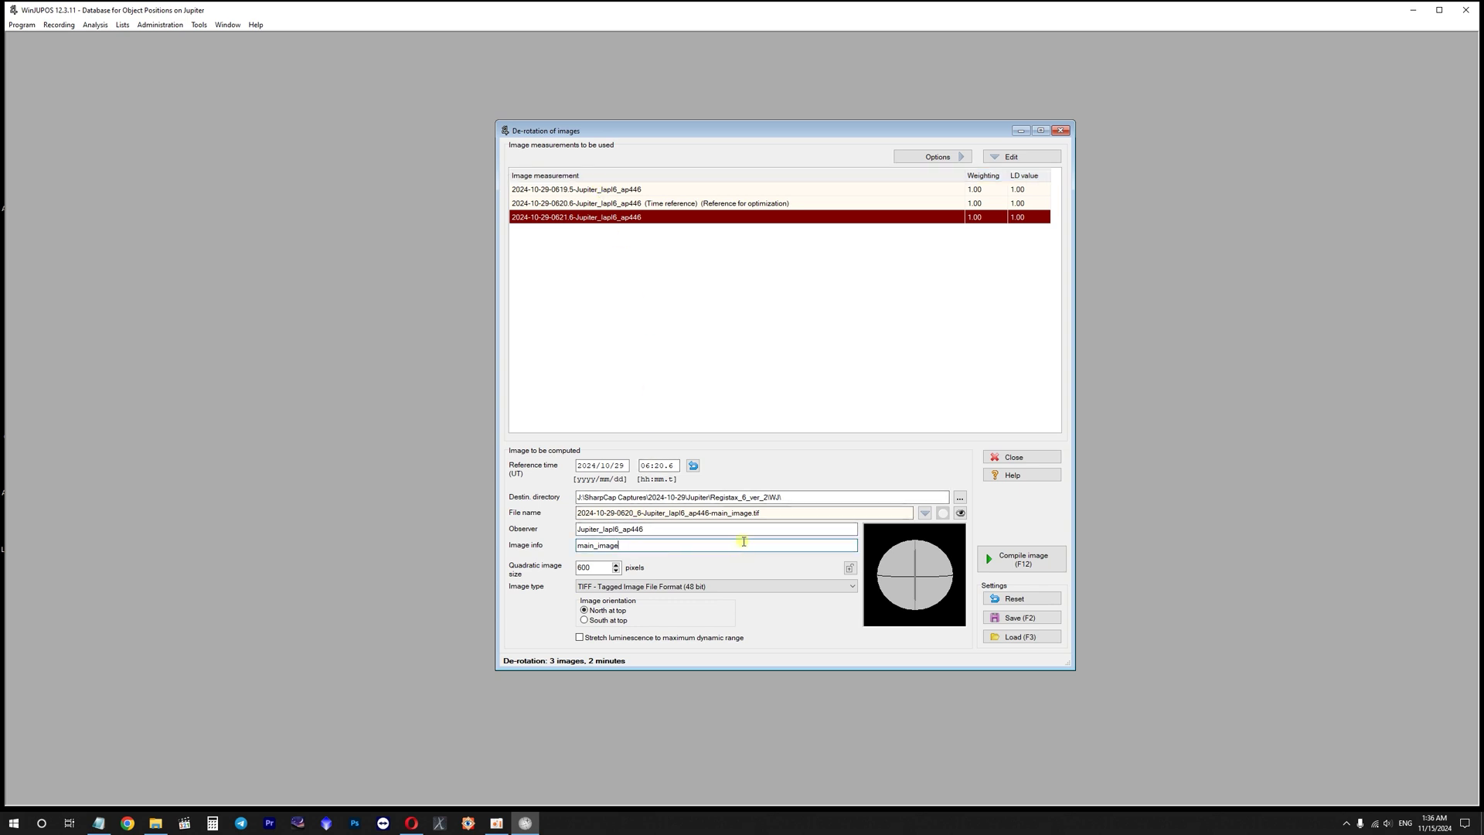
pyautogui.doubleClick(744, 542)
pyautogui.write('edges')
pyautogui.click(1031, 552)
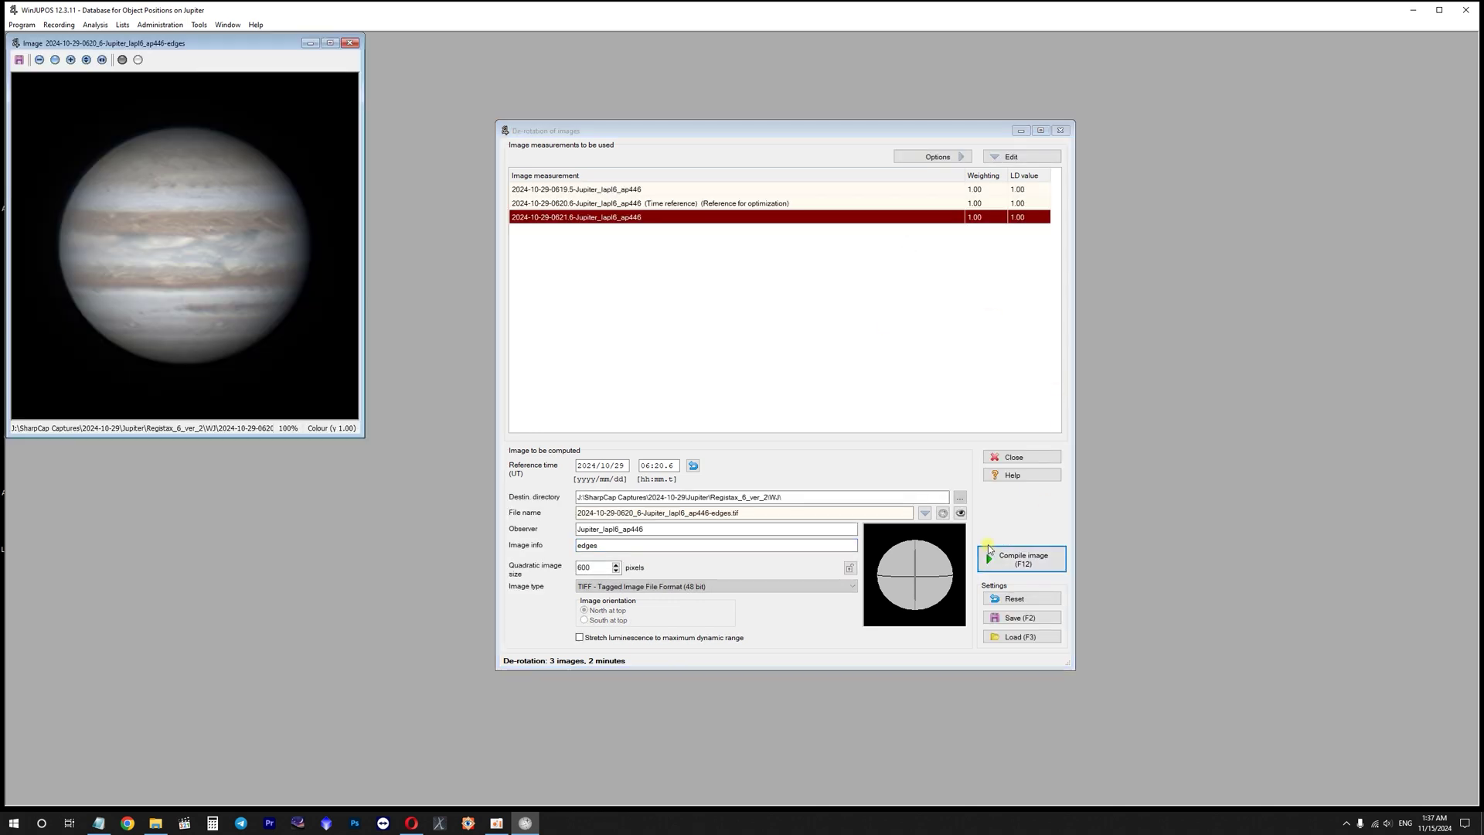
pyautogui.click(156, 822)
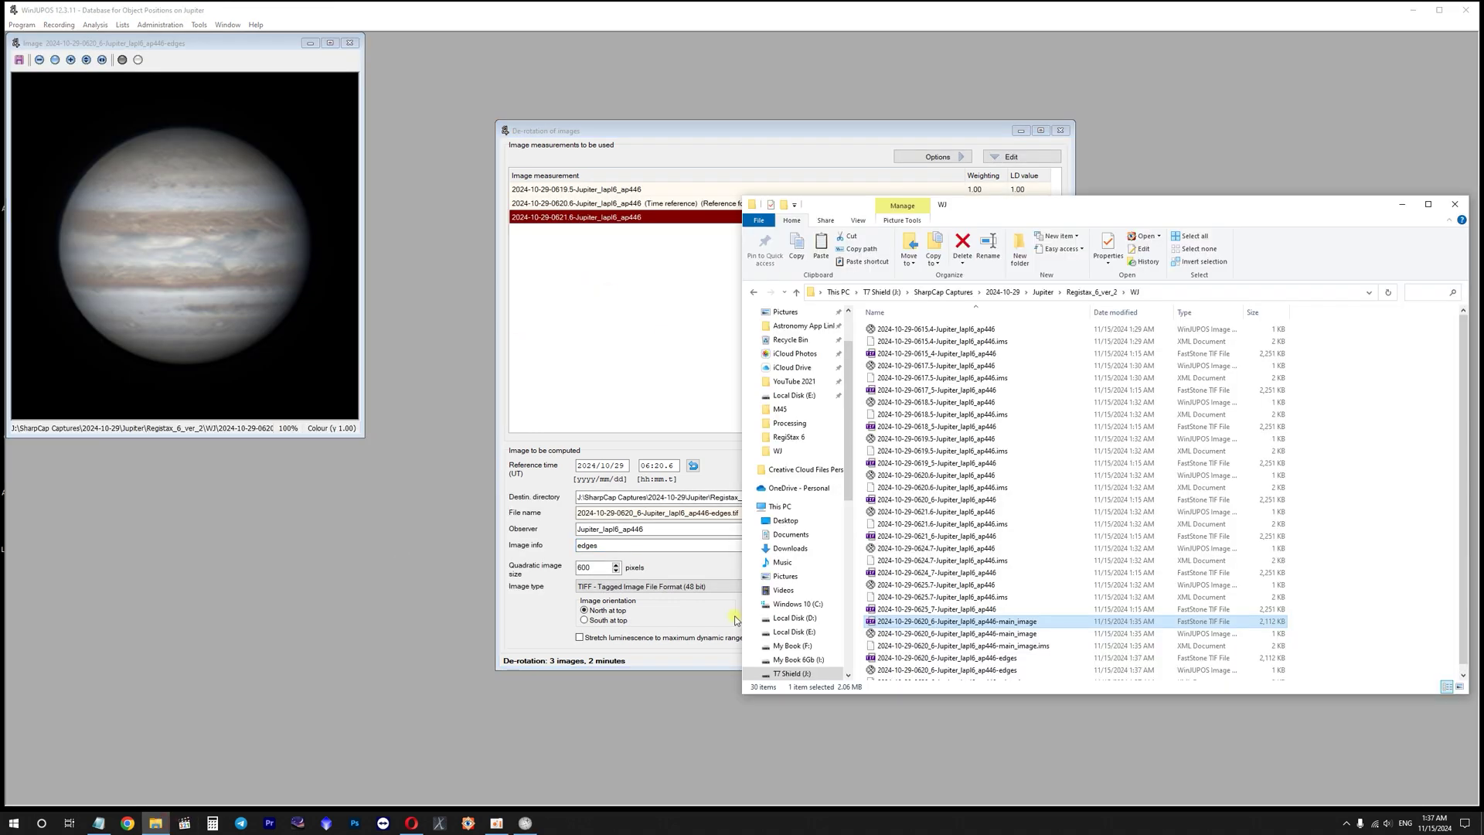
pyautogui.scroll(-1, 1028, 606)
pyautogui.click(1017, 650)
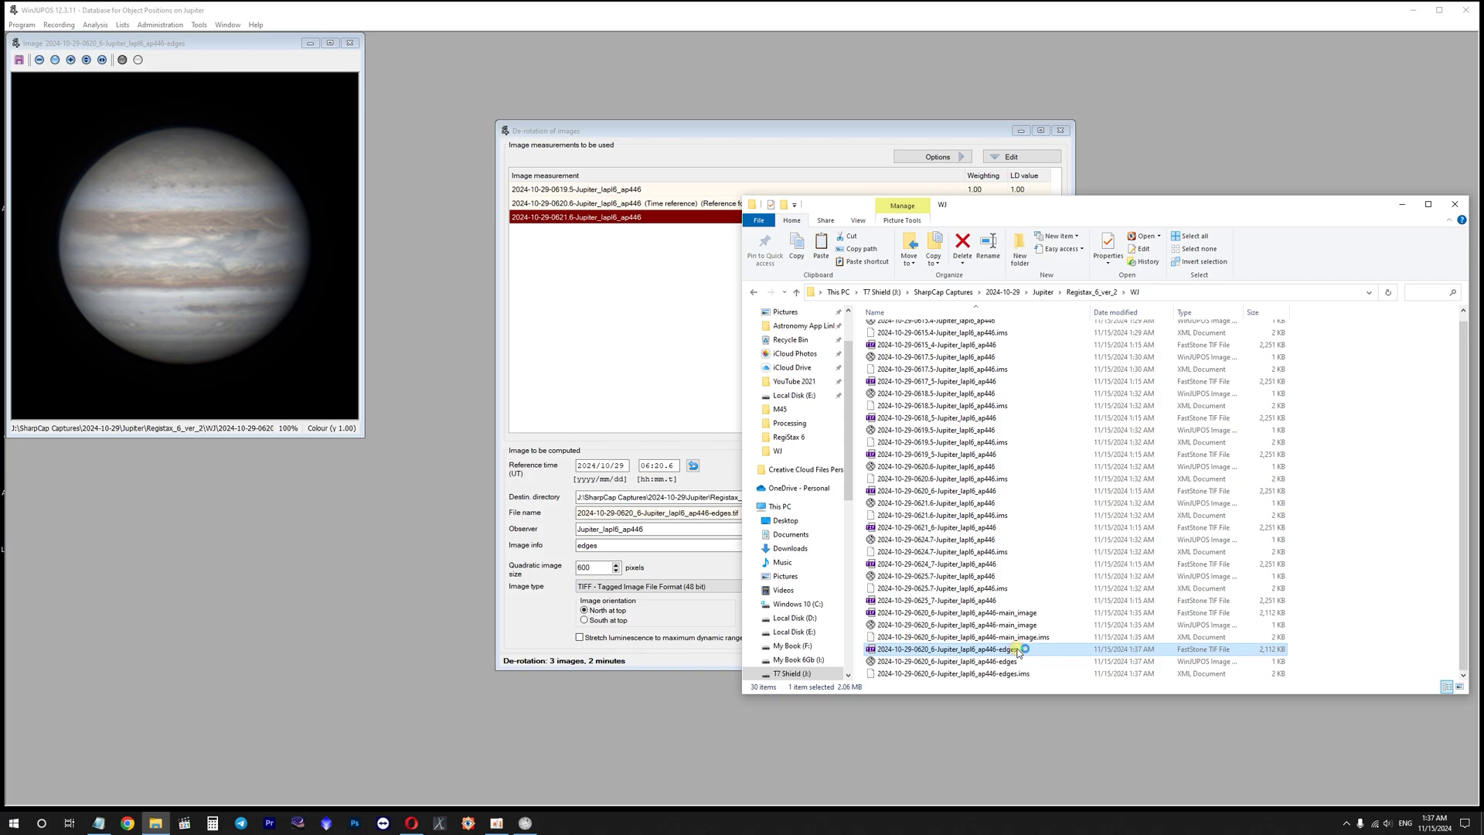
pyautogui.doubleClick(1017, 650)
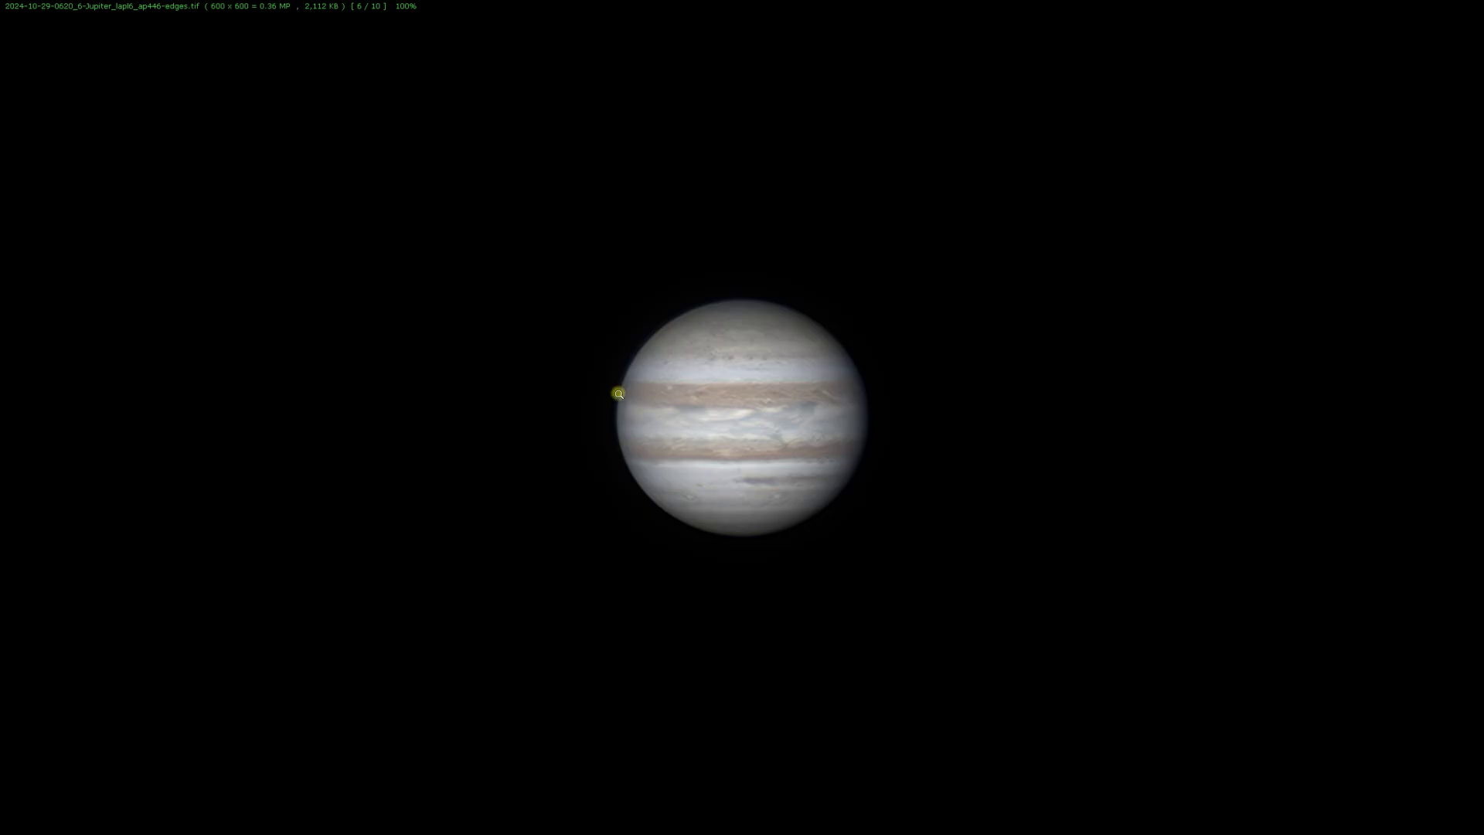
pyautogui.click(631, 414)
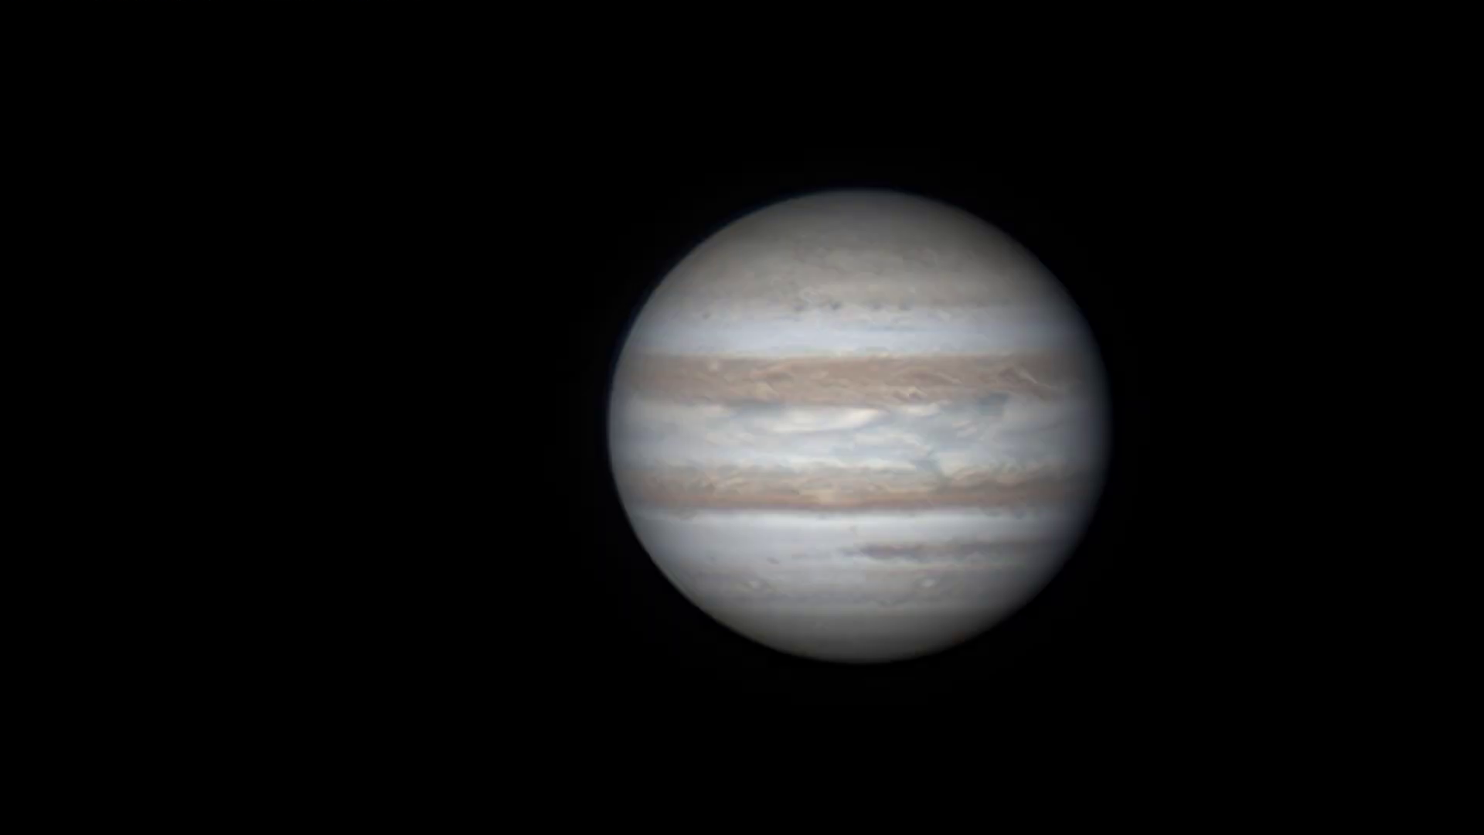
pyautogui.click(614, 422)
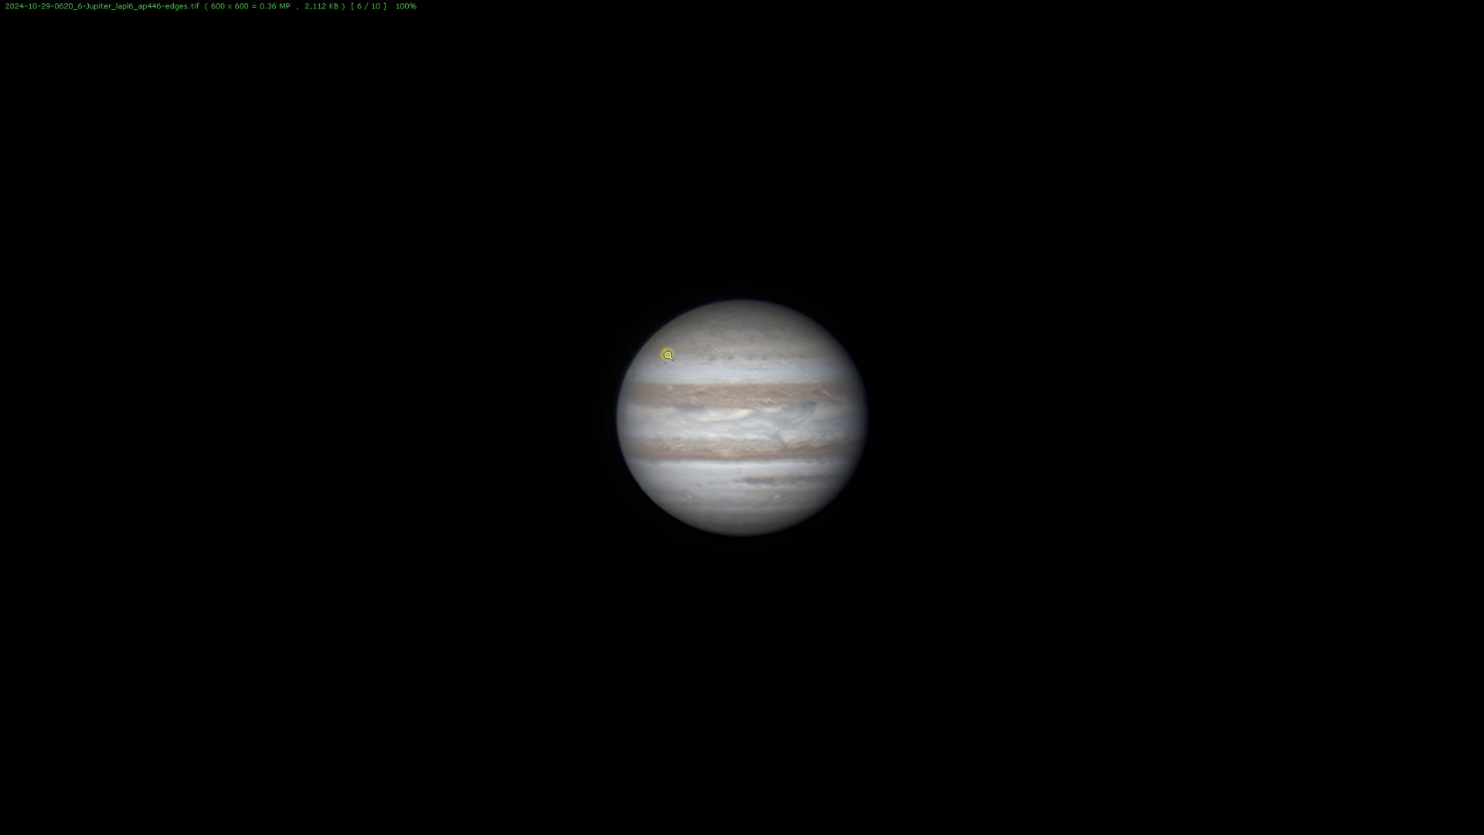
pyautogui.press('Escape')
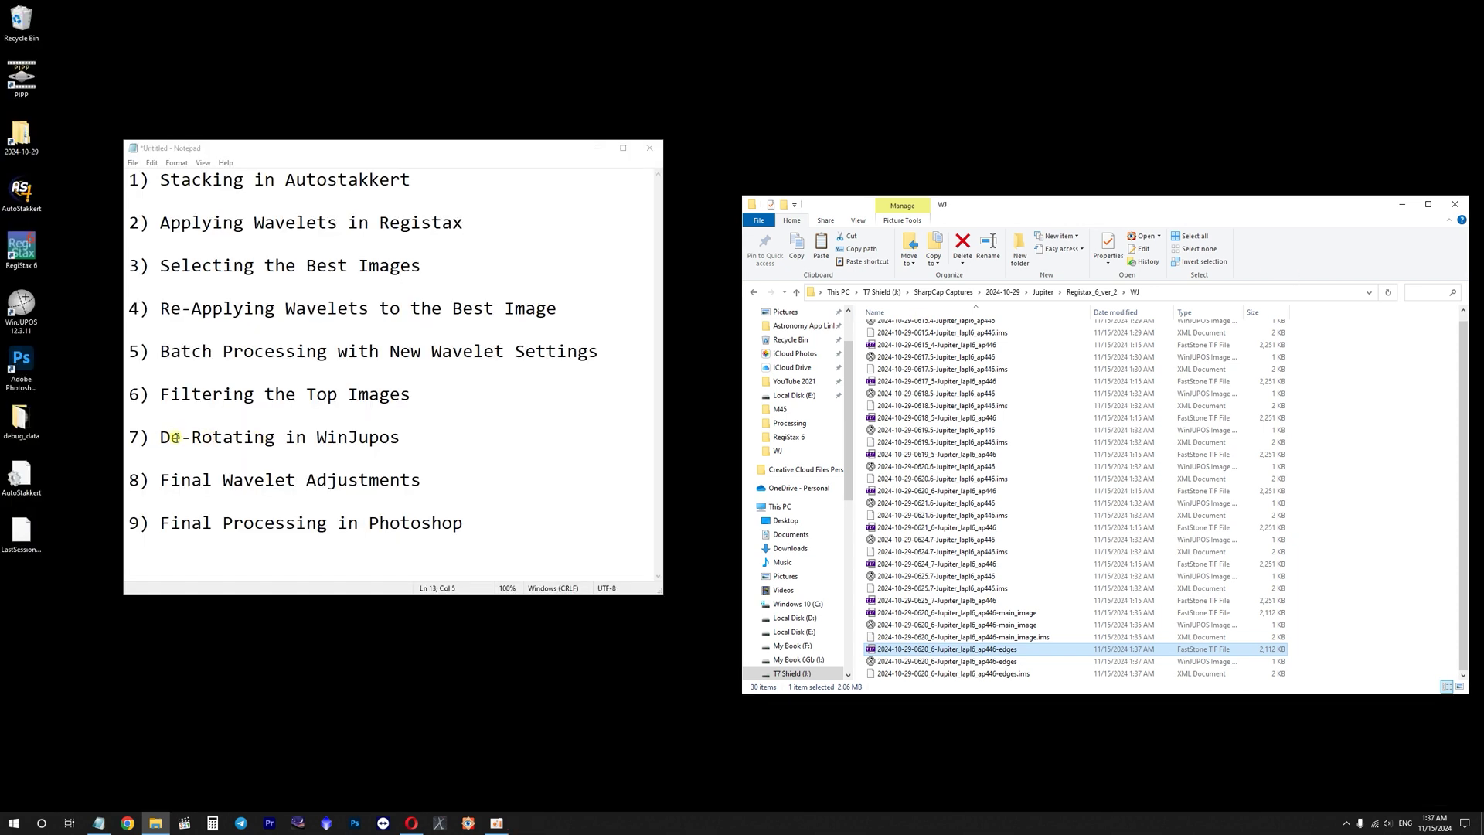
# - Highlight "Final Wavelet Adjustments" in the Notepad workflow list
pyautogui.moveTo(161, 438); pyautogui.dragTo(411, 429)
pyautogui.click(431, 445)
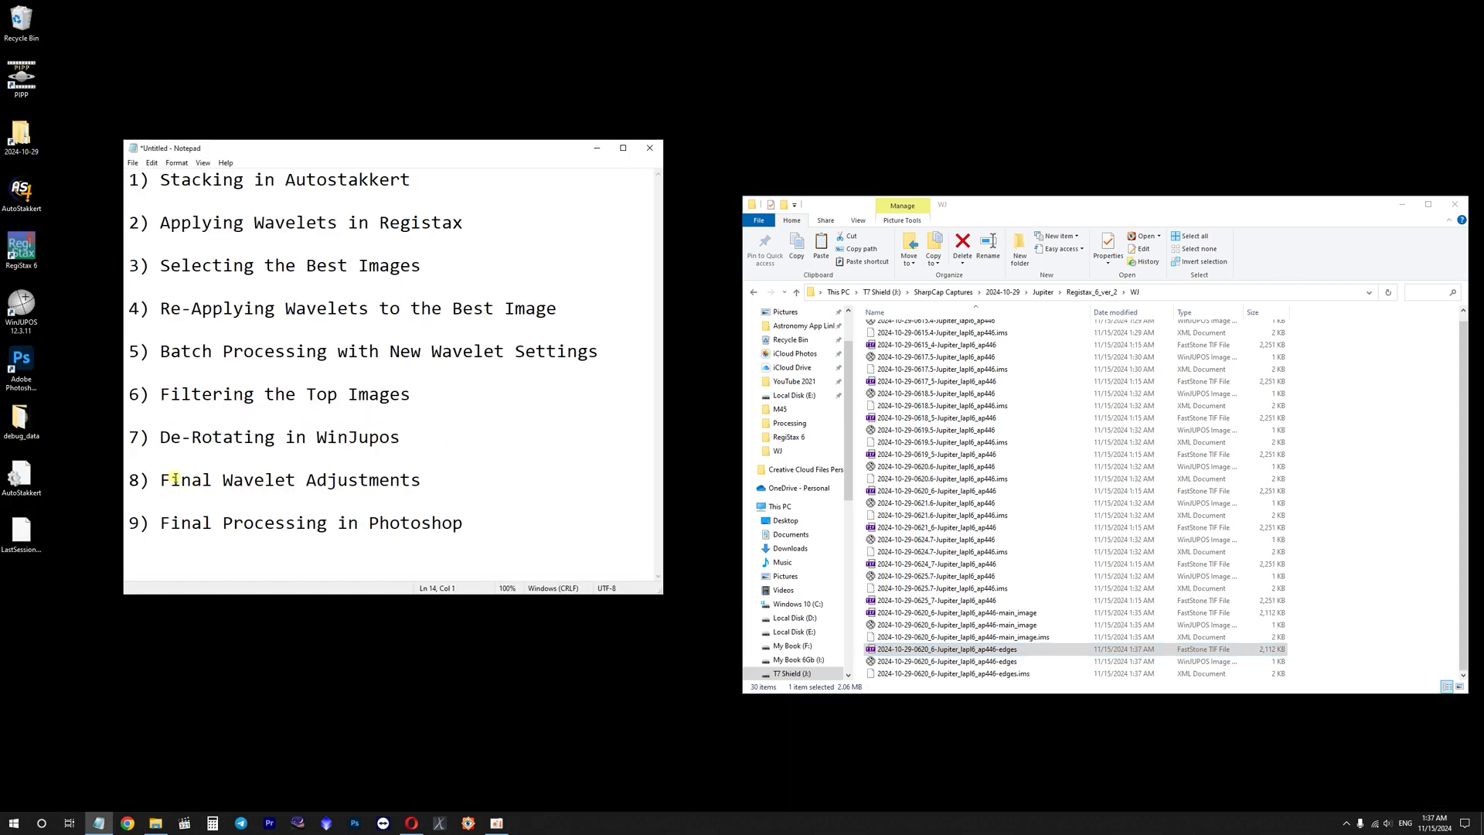
pyautogui.moveTo(161, 479); pyautogui.dragTo(528, 481)
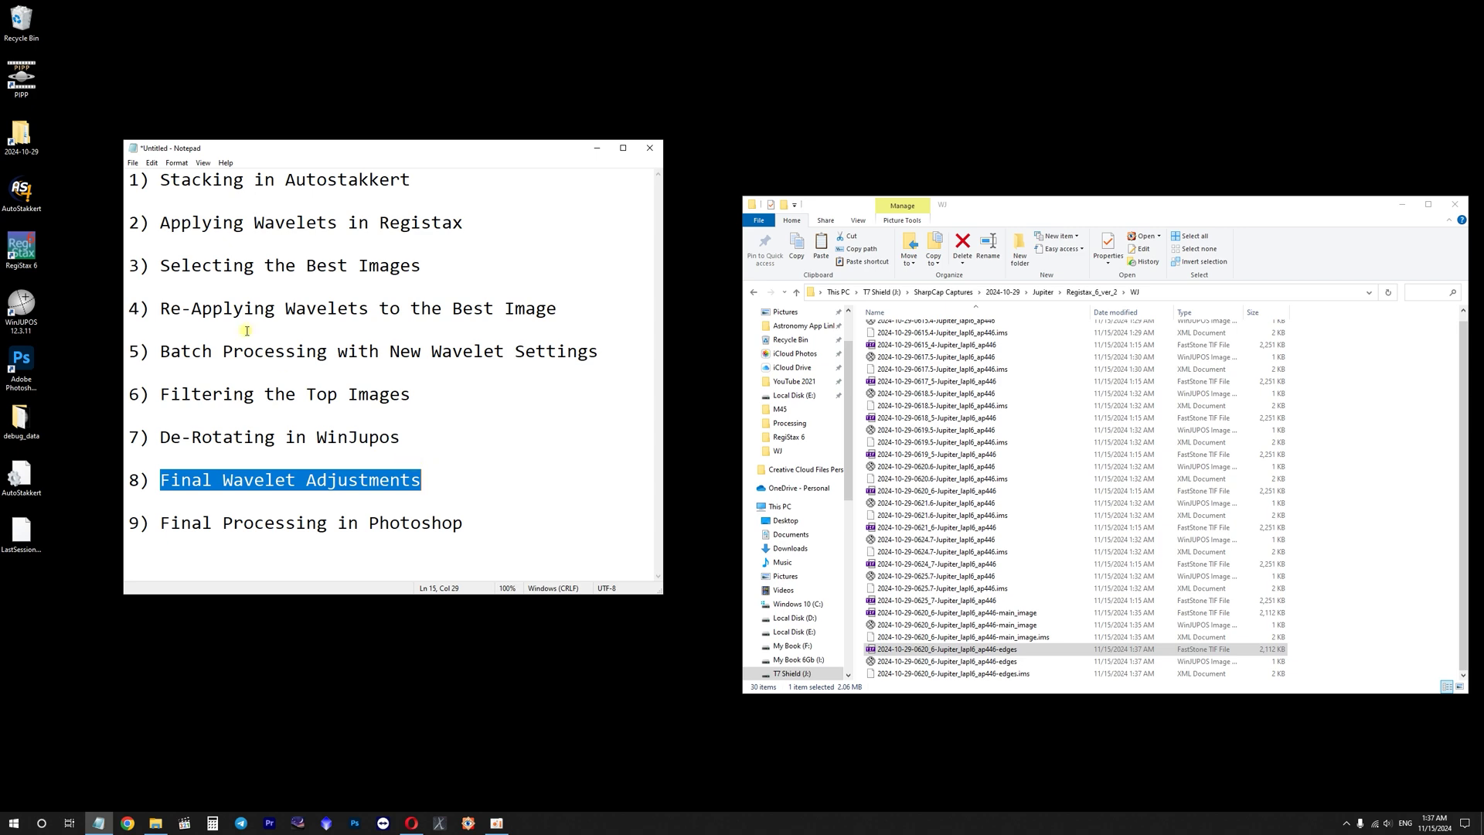
pyautogui.doubleClick(33, 257)
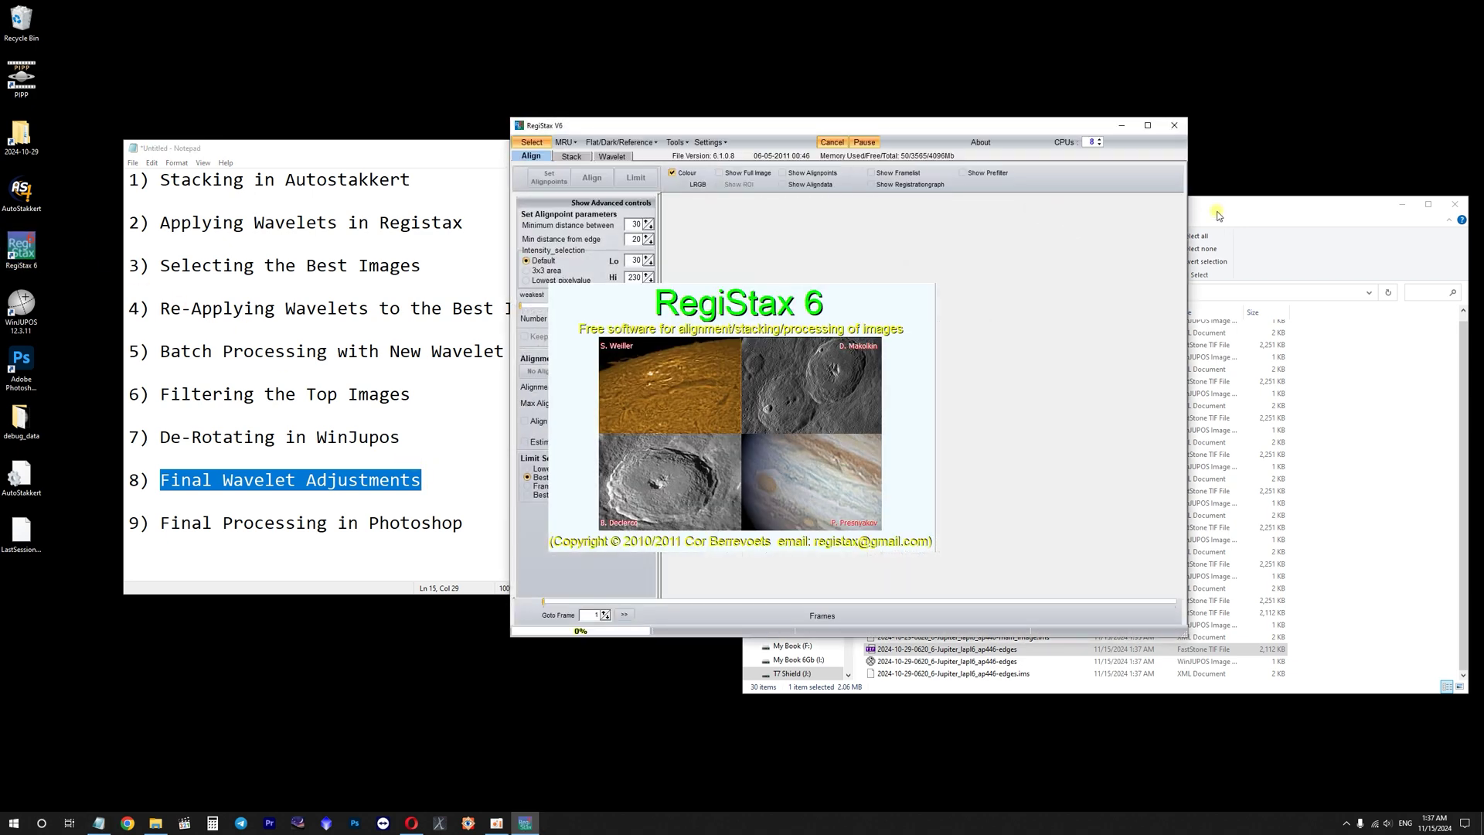
pyautogui.click(1317, 198)
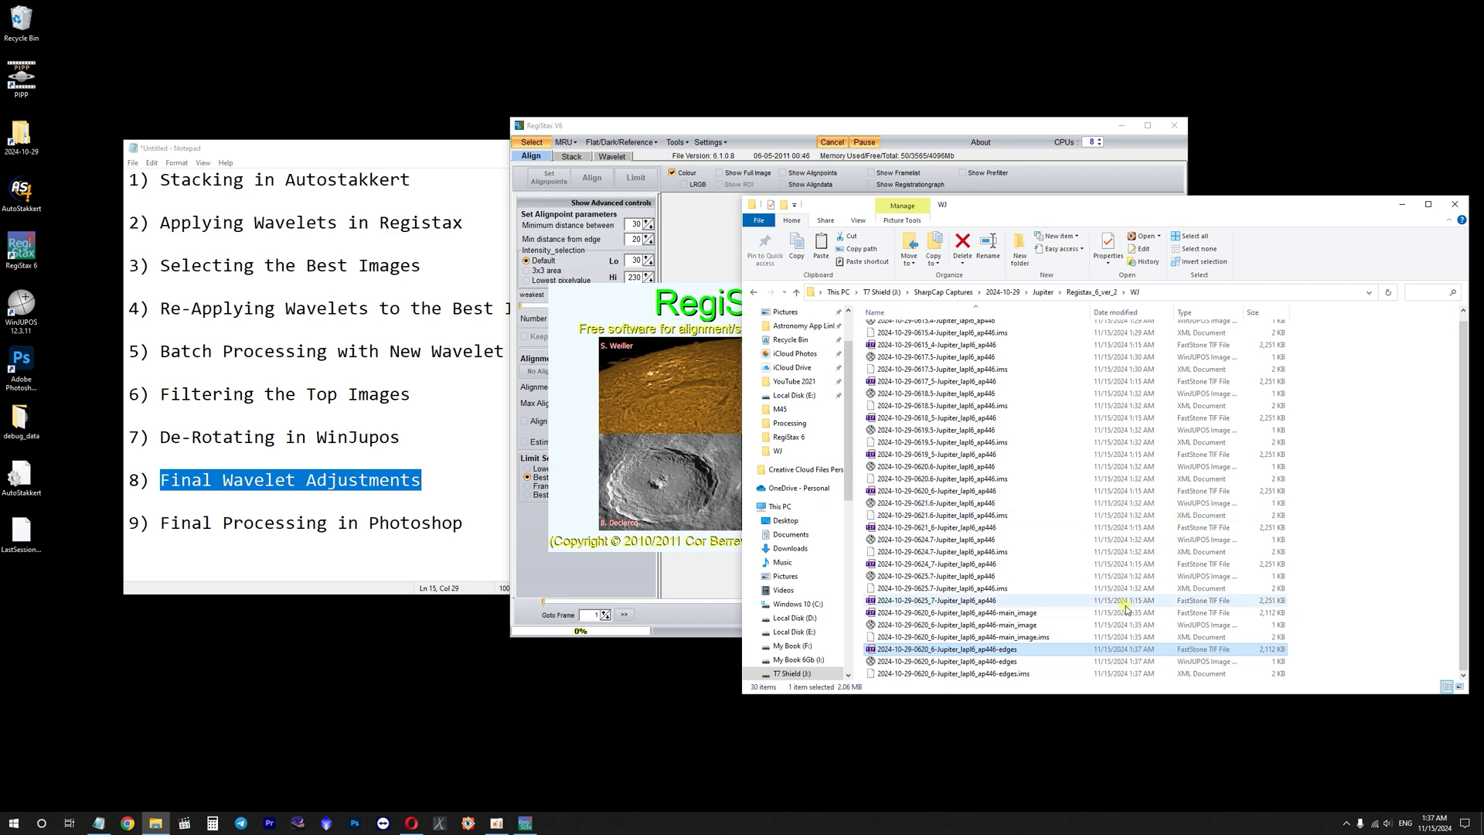
pyautogui.click(1078, 612)
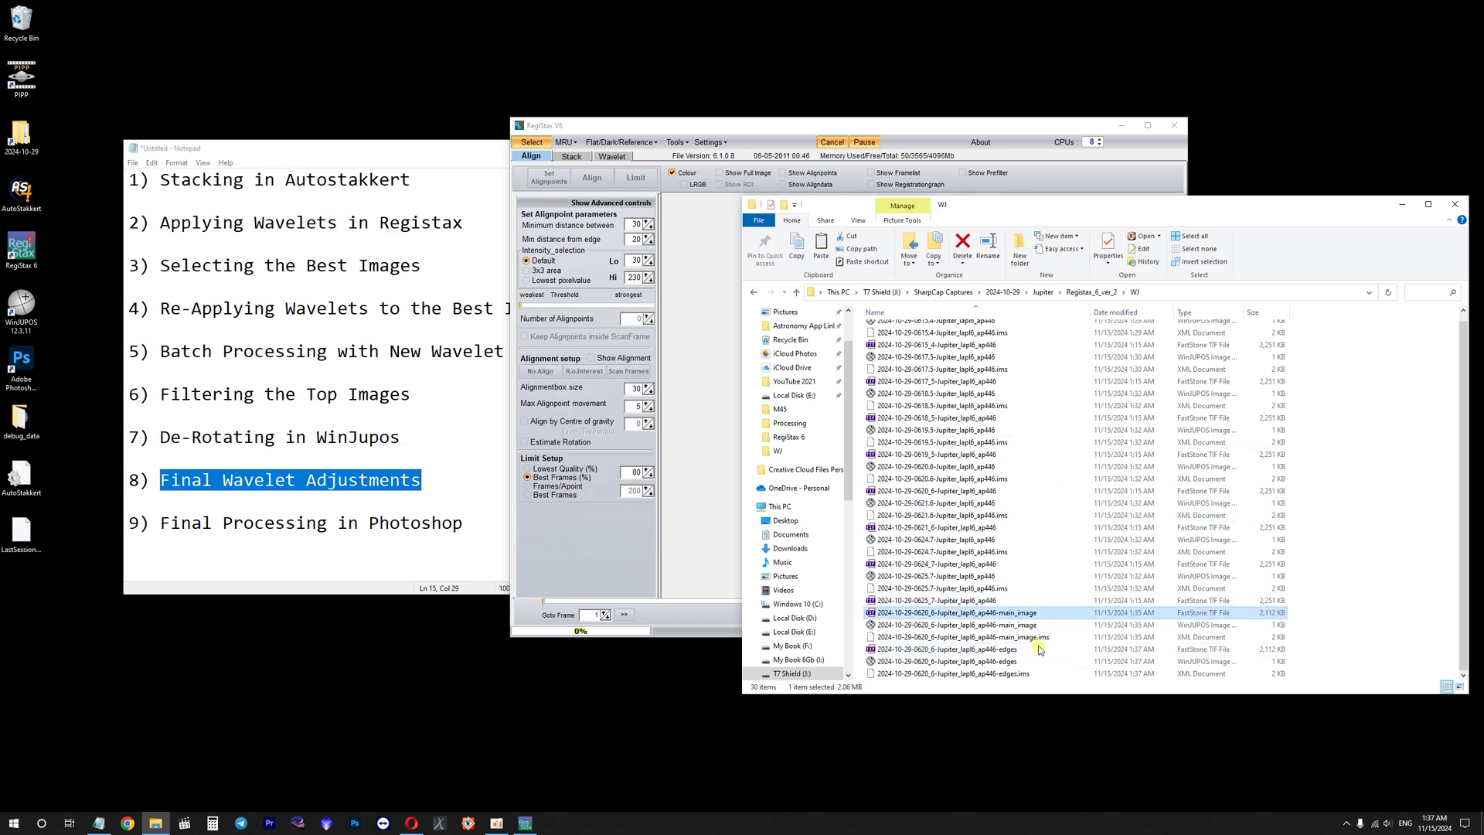
pyautogui.moveTo(1083, 208); pyautogui.dragTo(304, 186)
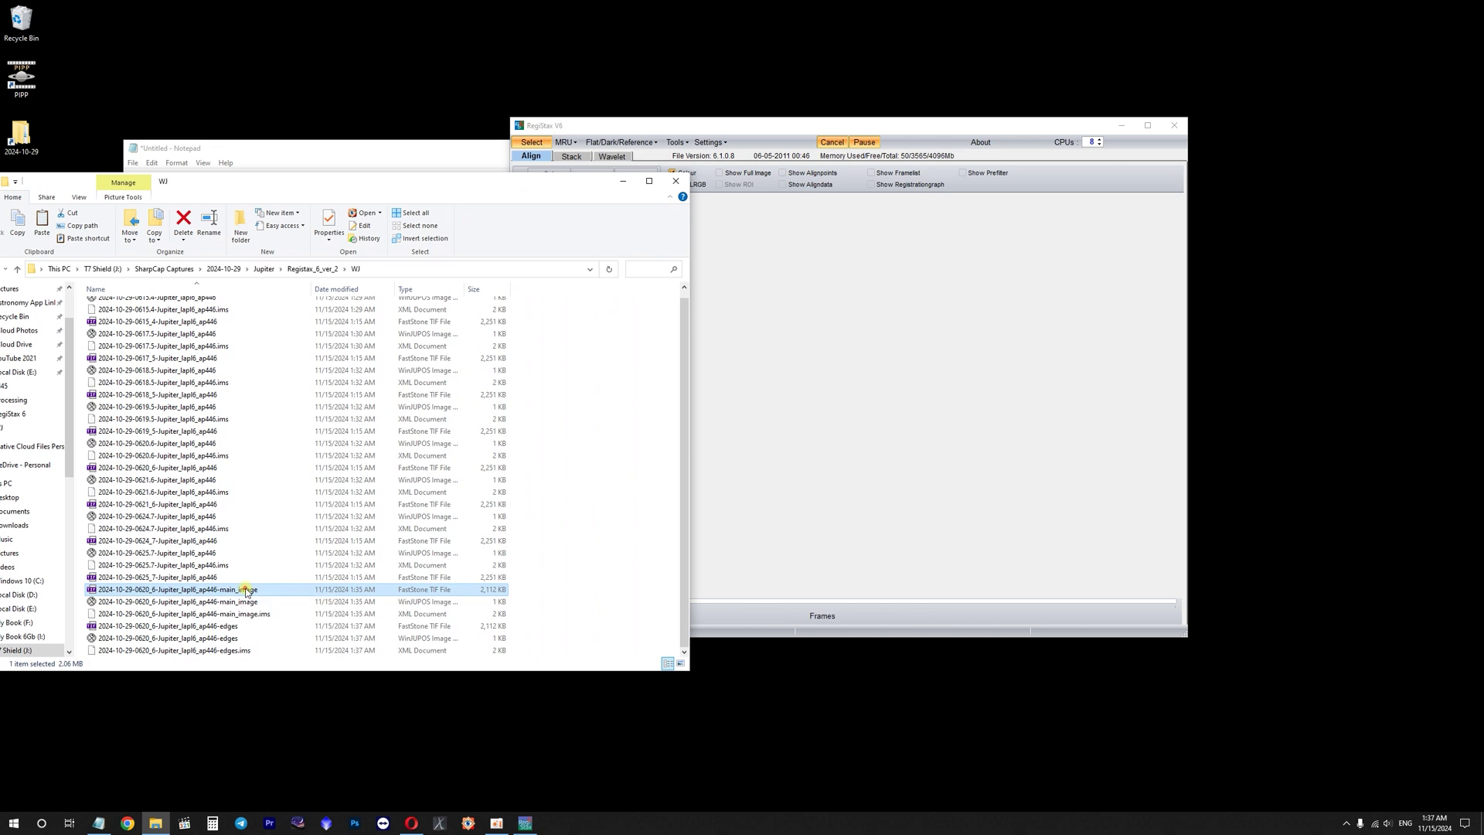
pyautogui.moveTo(246, 592); pyautogui.dragTo(796, 365)
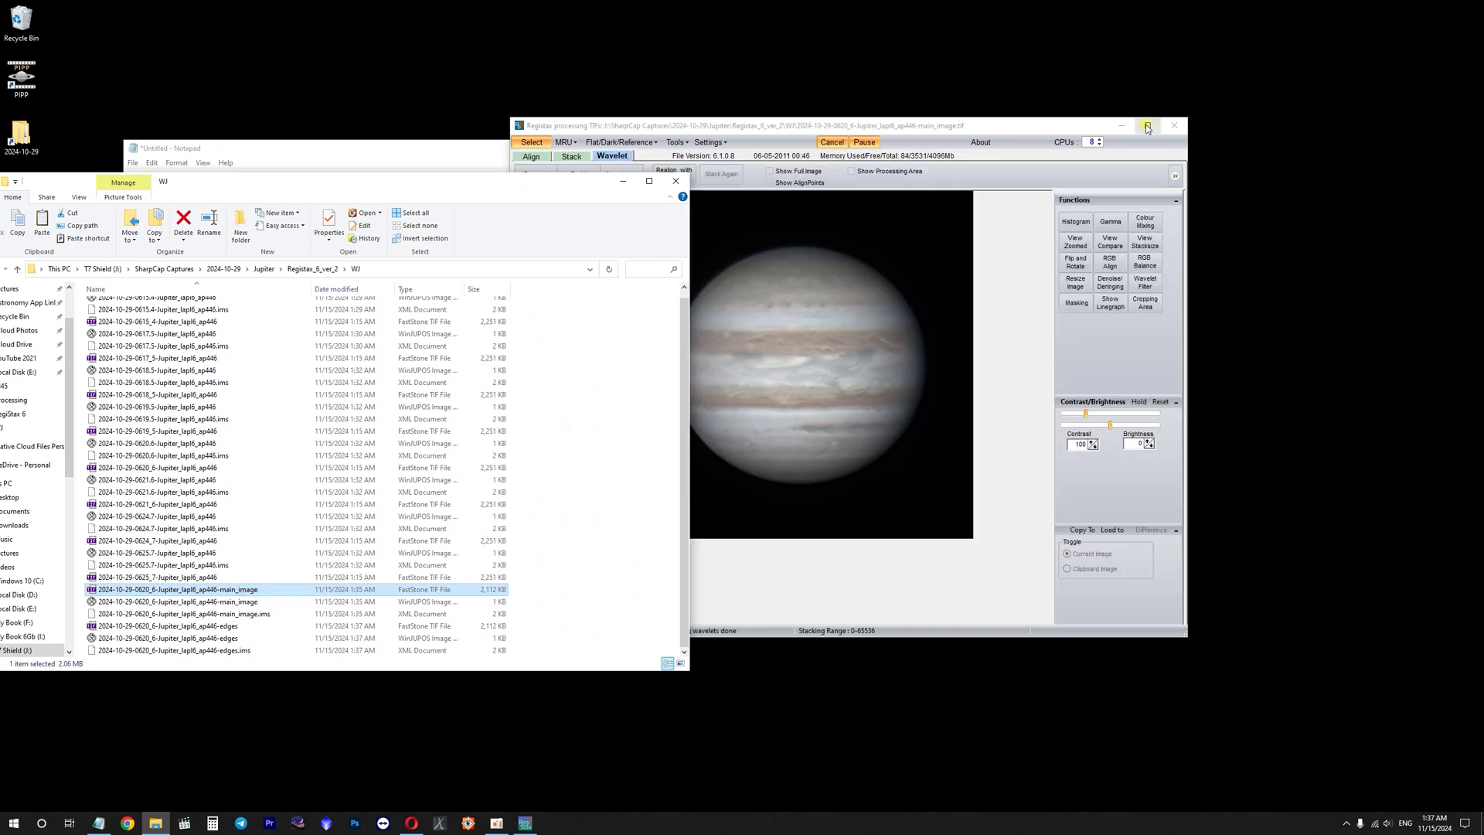
pyautogui.moveTo(1160, 132); pyautogui.dragTo(1278, 145)
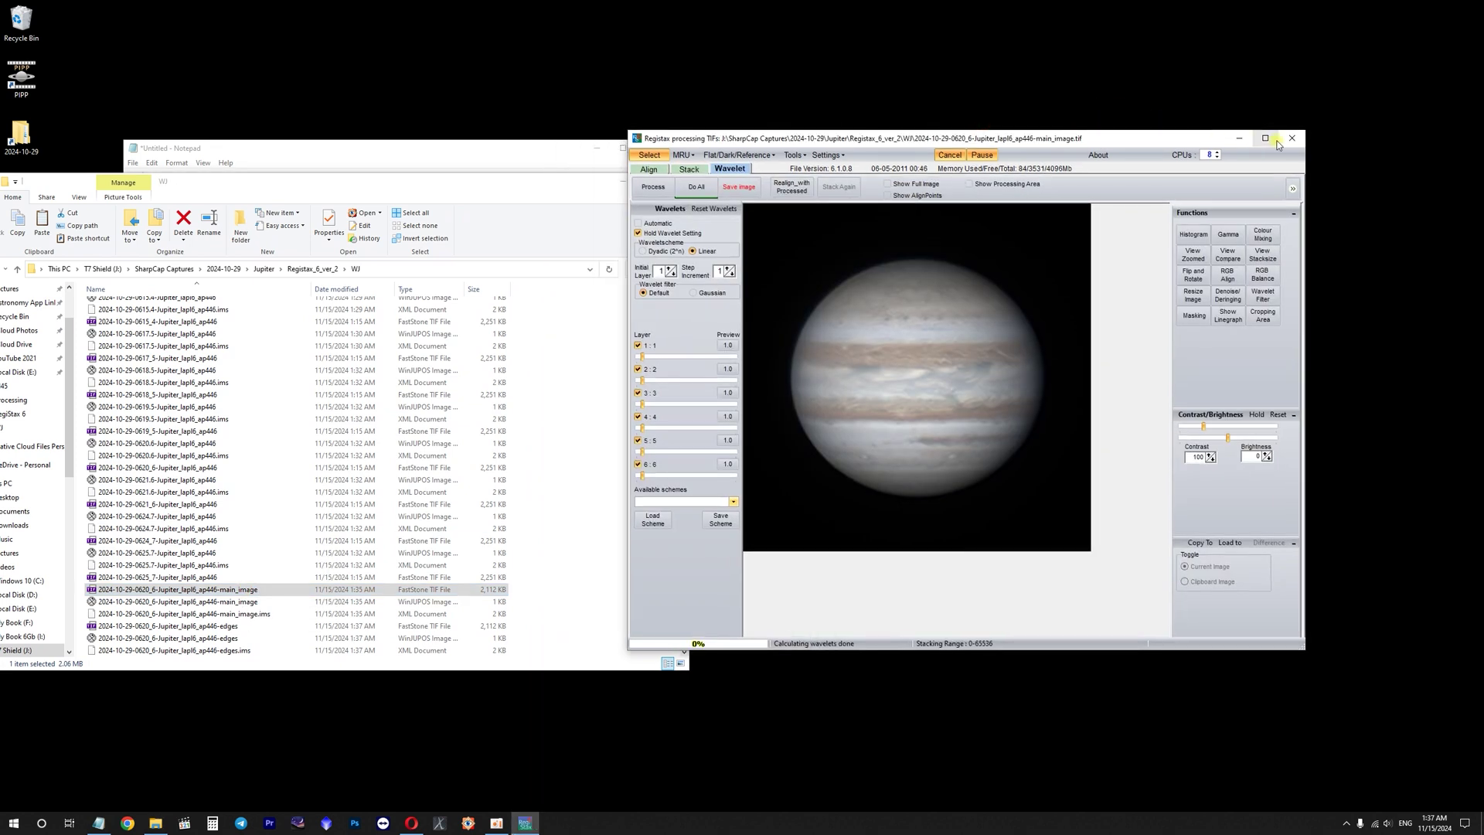
pyautogui.click(1264, 139)
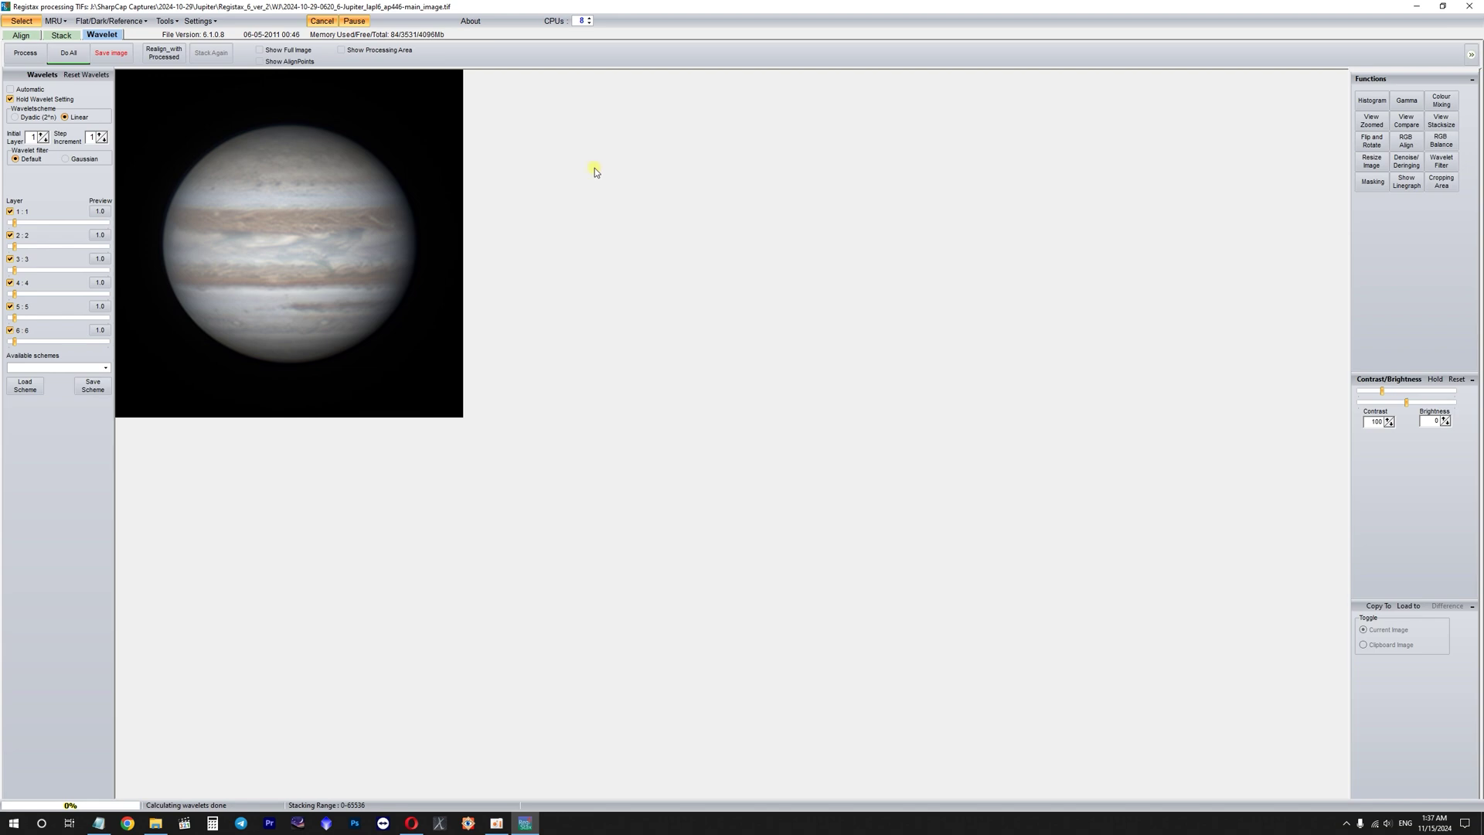
pyautogui.moveTo(641, 8); pyautogui.dragTo(947, 152)
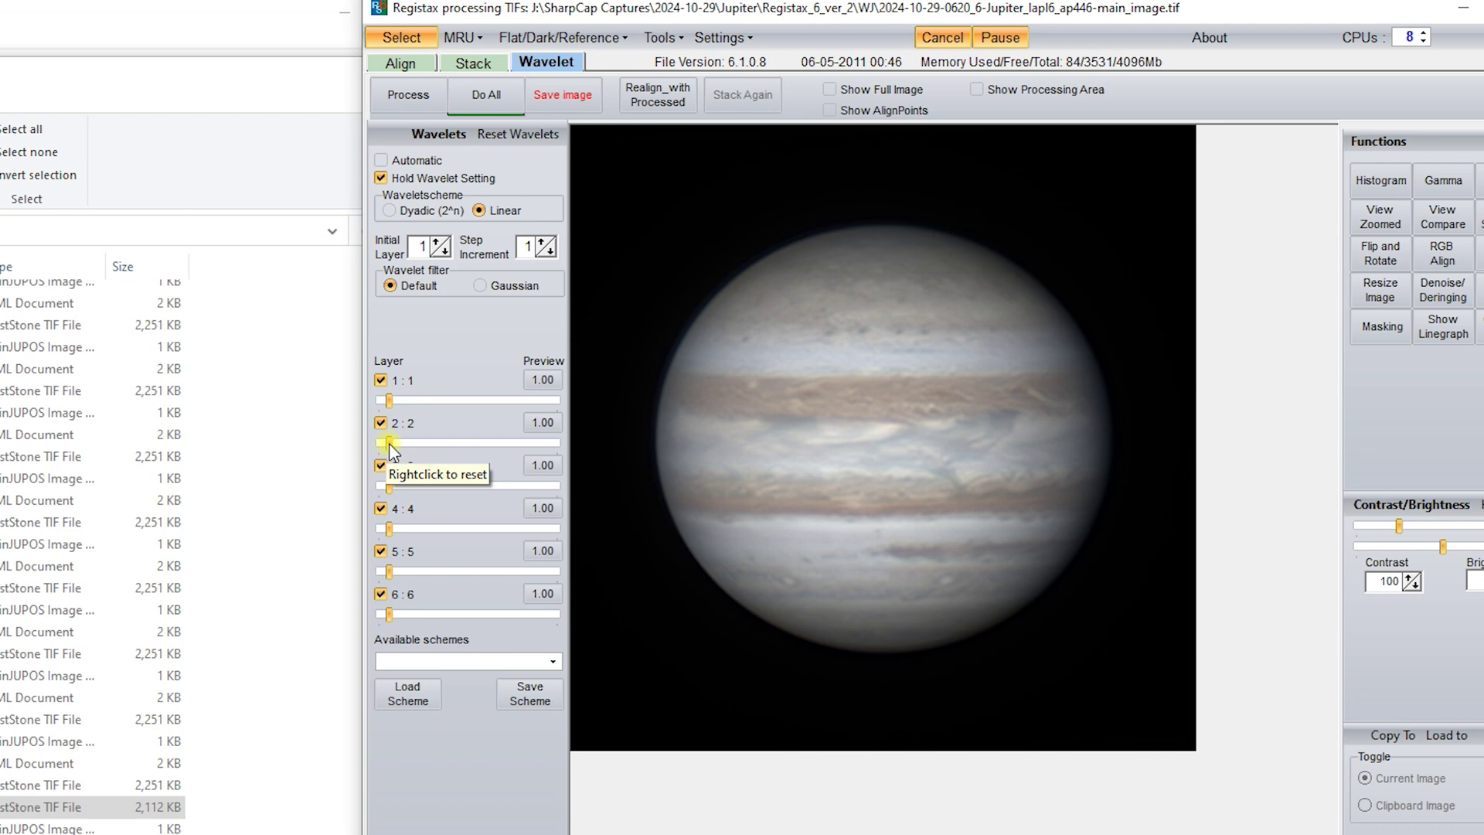
# - Try wavelet layer 2 at 70.5 and reset it to its default
pyautogui.moveTo(388, 443); pyautogui.dragTo(507, 448)
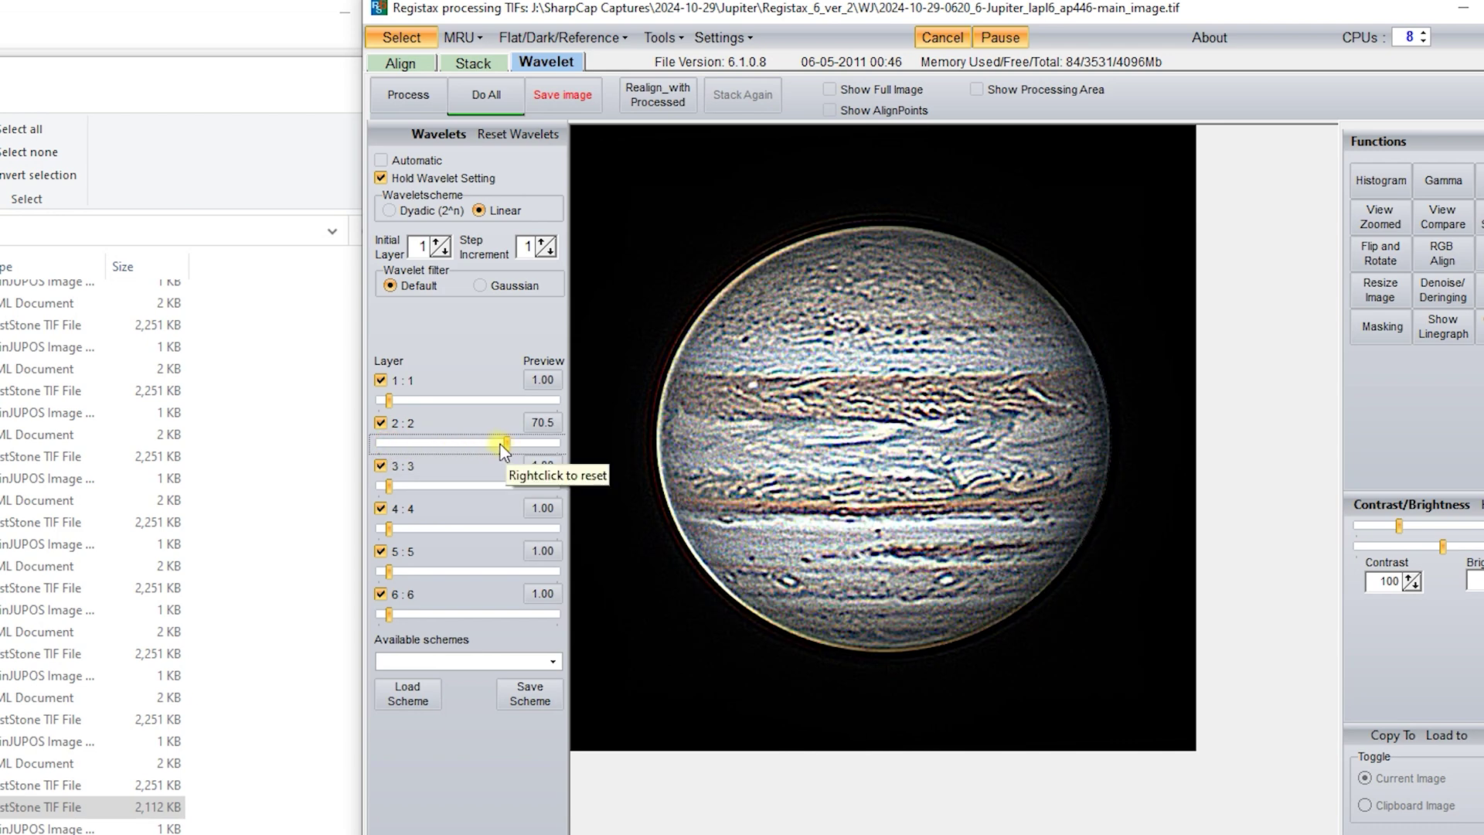
pyautogui.rightClick(504, 441)
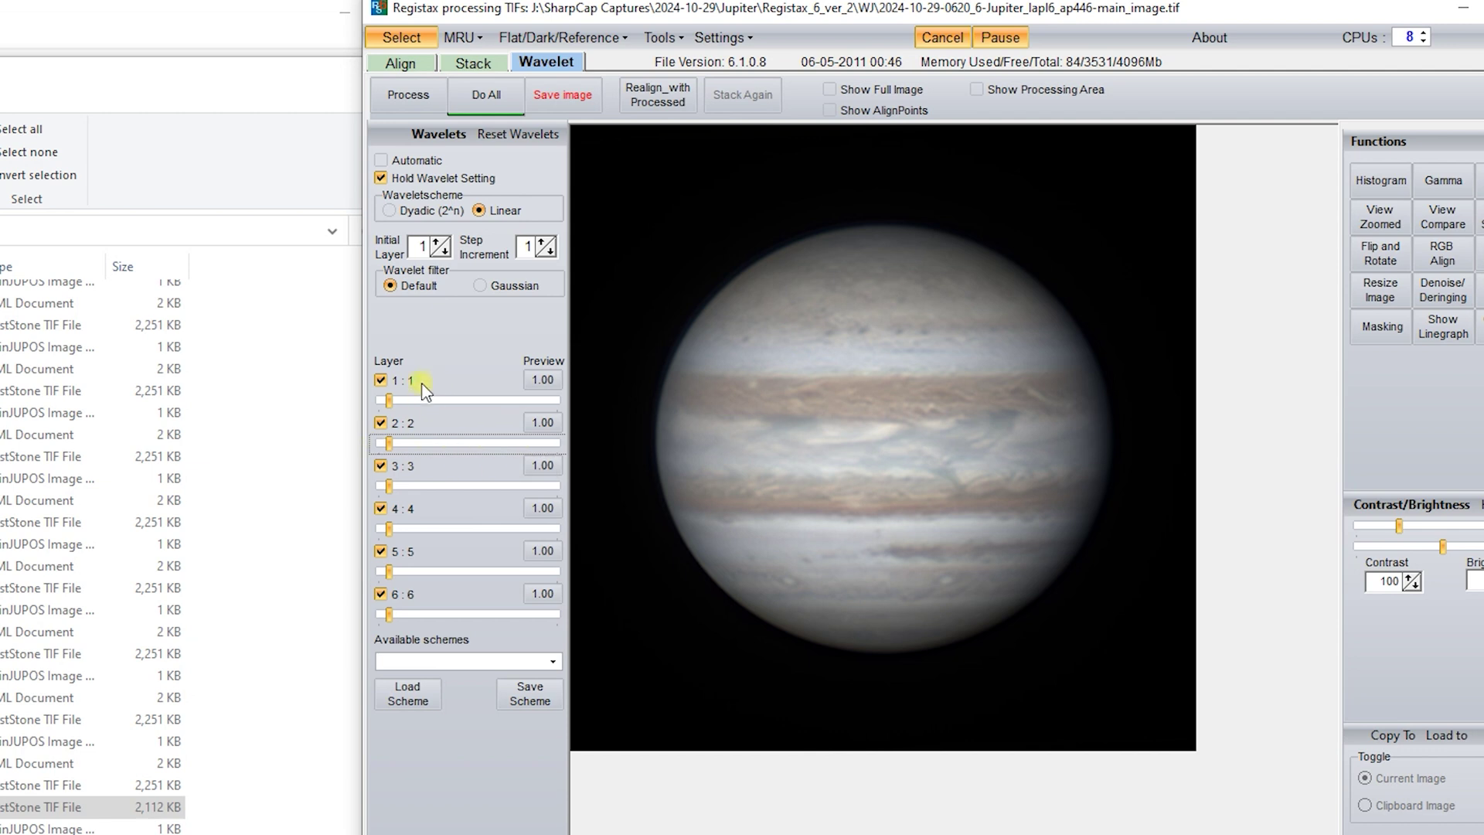
# - Set wavelet layers 1 to 6 to 4.8, 1.8, 1.0, 2.4, 0.5 and 0.5, and apply them to the whole image
pyautogui.moveTo(389, 400); pyautogui.dragTo(394, 401)
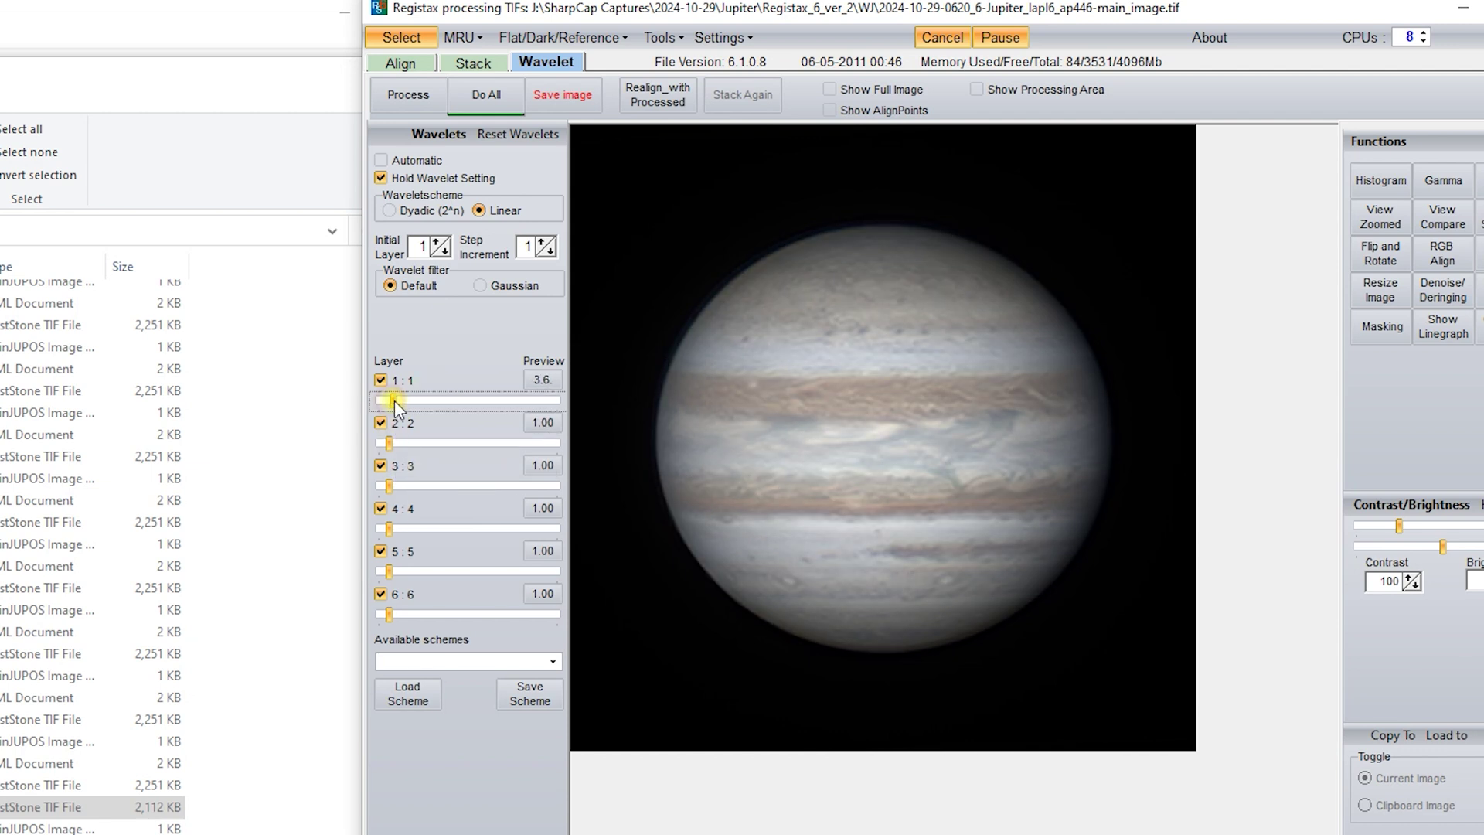
pyautogui.moveTo(389, 528); pyautogui.dragTo(389, 572)
pyautogui.moveTo(388, 614); pyautogui.dragTo(386, 612)
pyautogui.moveTo(388, 444); pyautogui.dragTo(399, 401)
pyautogui.rightClick(393, 401)
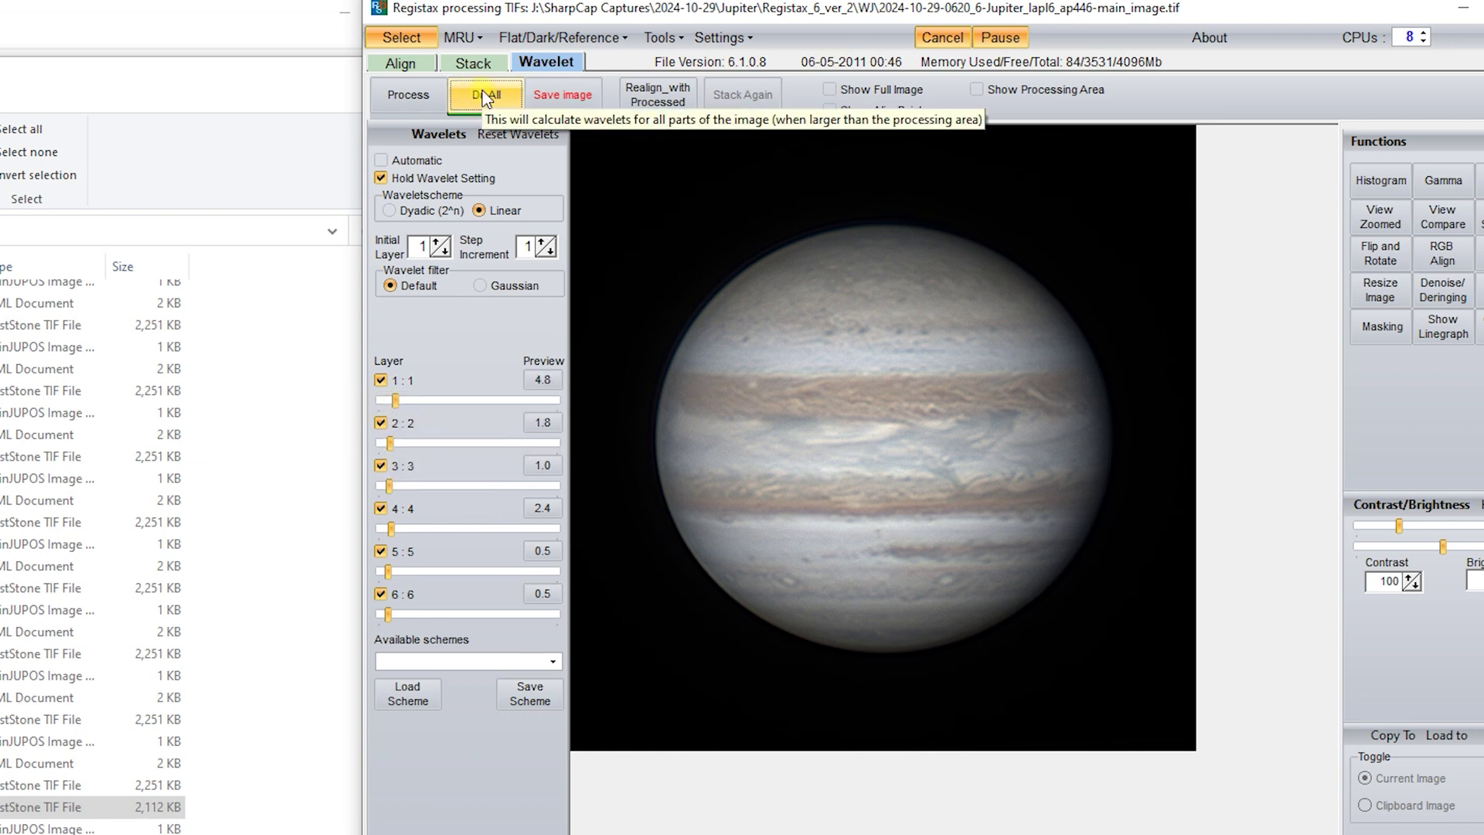
pyautogui.click(486, 98)
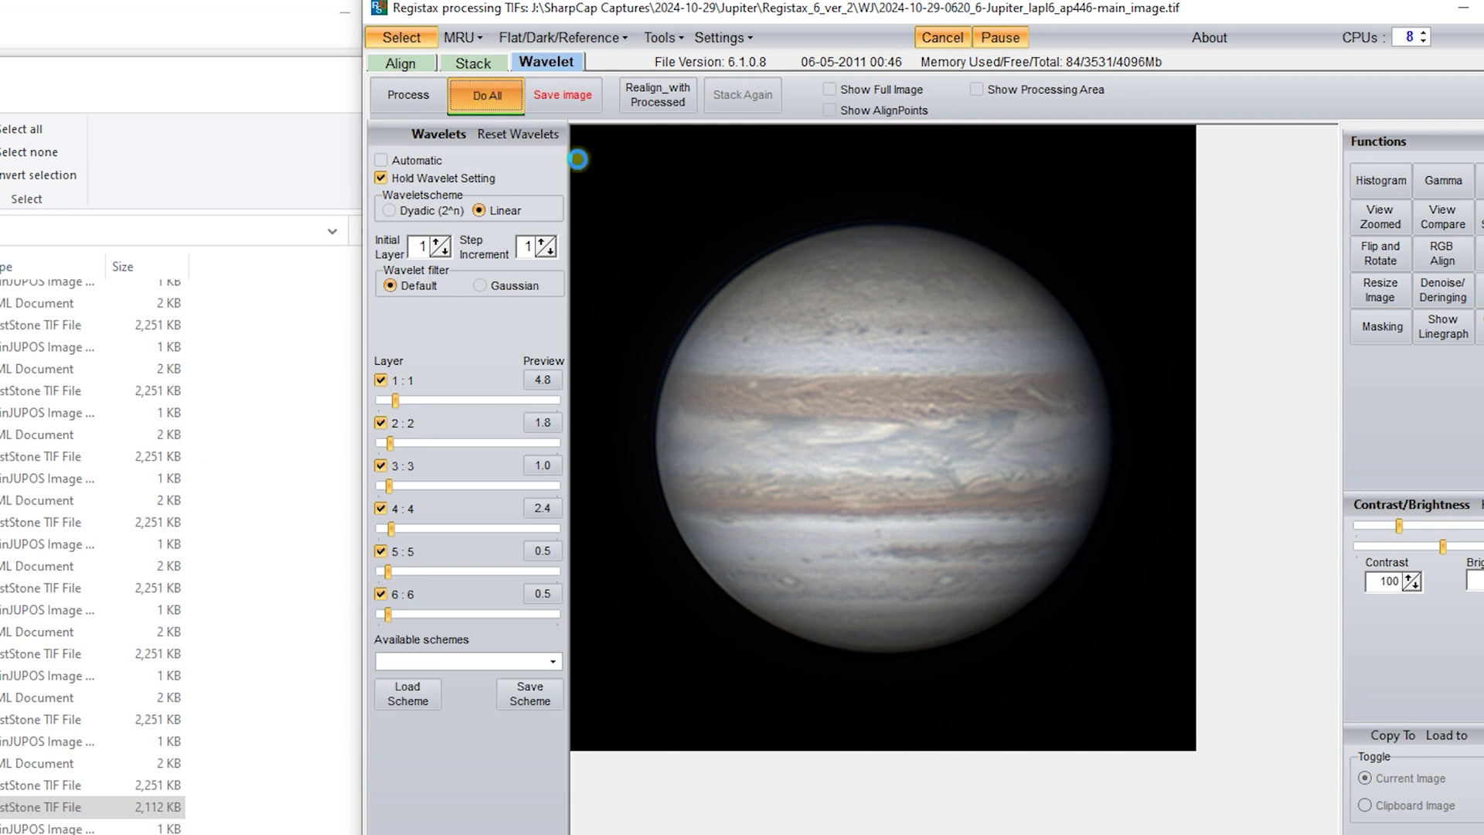
pyautogui.click(874, 349)
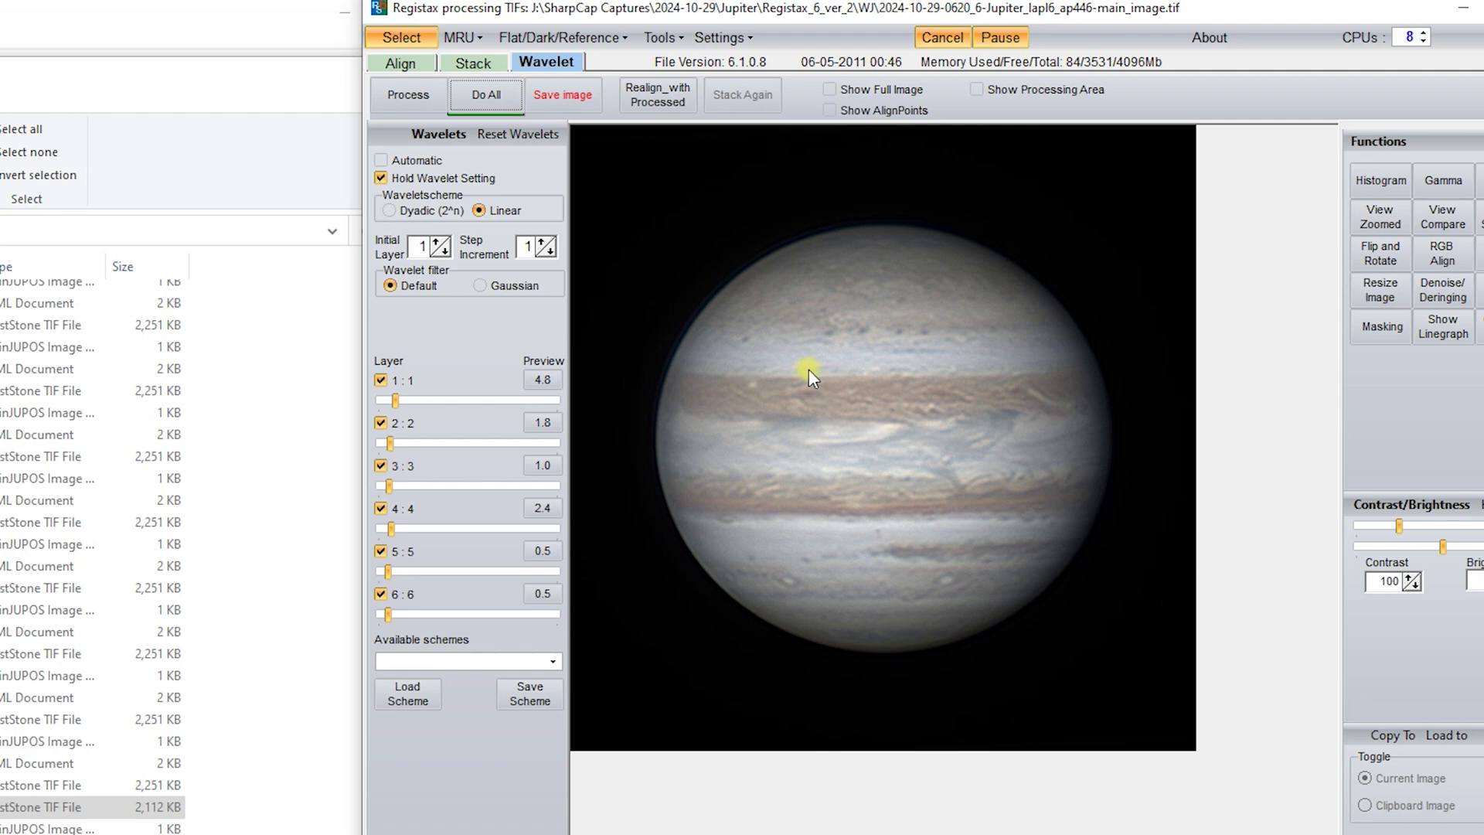
pyautogui.click(397, 467)
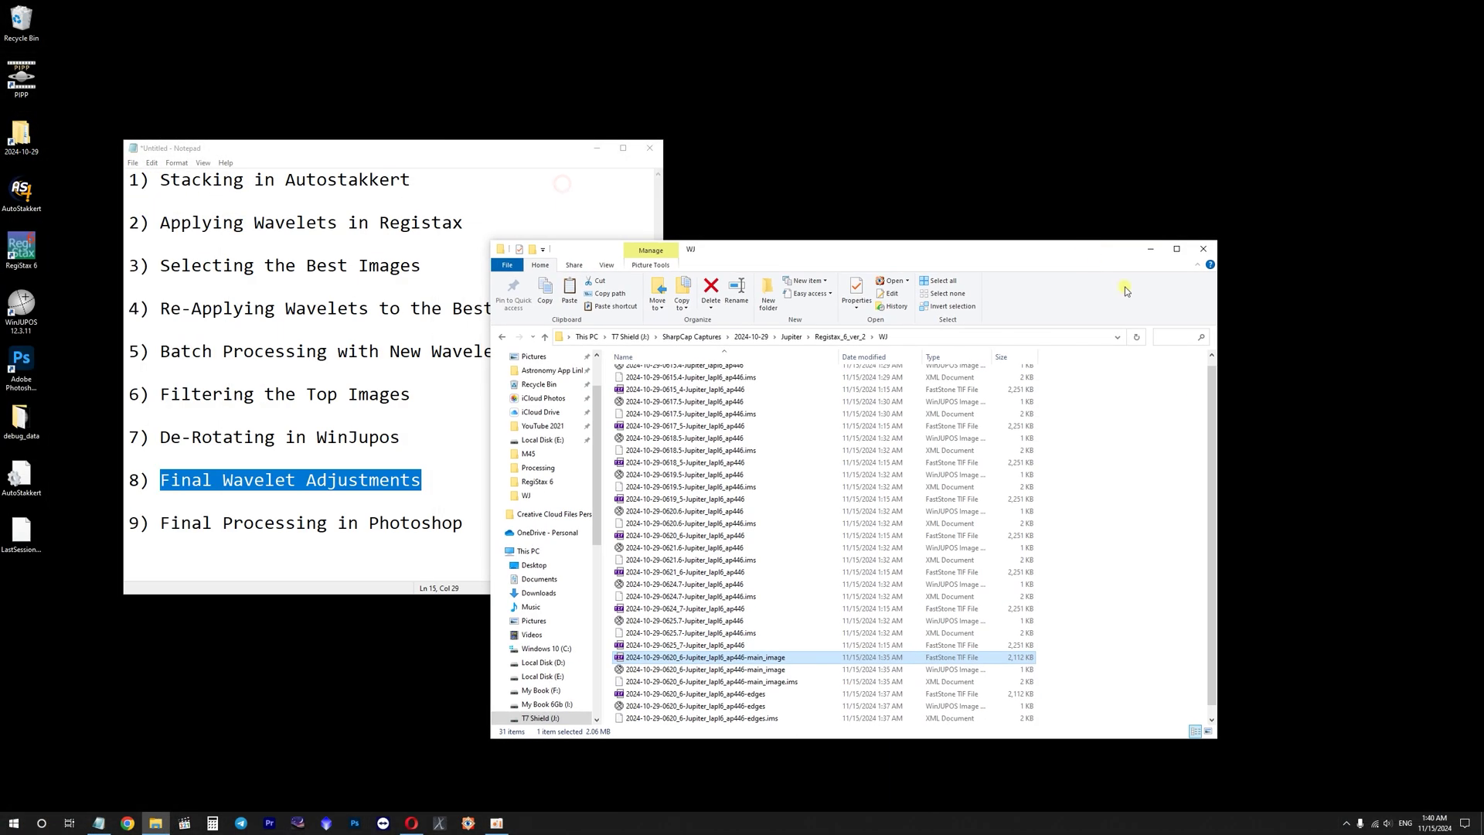
# - Create a new folder in the WJ folder and move Jupiter_1 and the main_image TIF into it
pyautogui.rightClick(1079, 419)
pyautogui.moveTo(1144, 573)
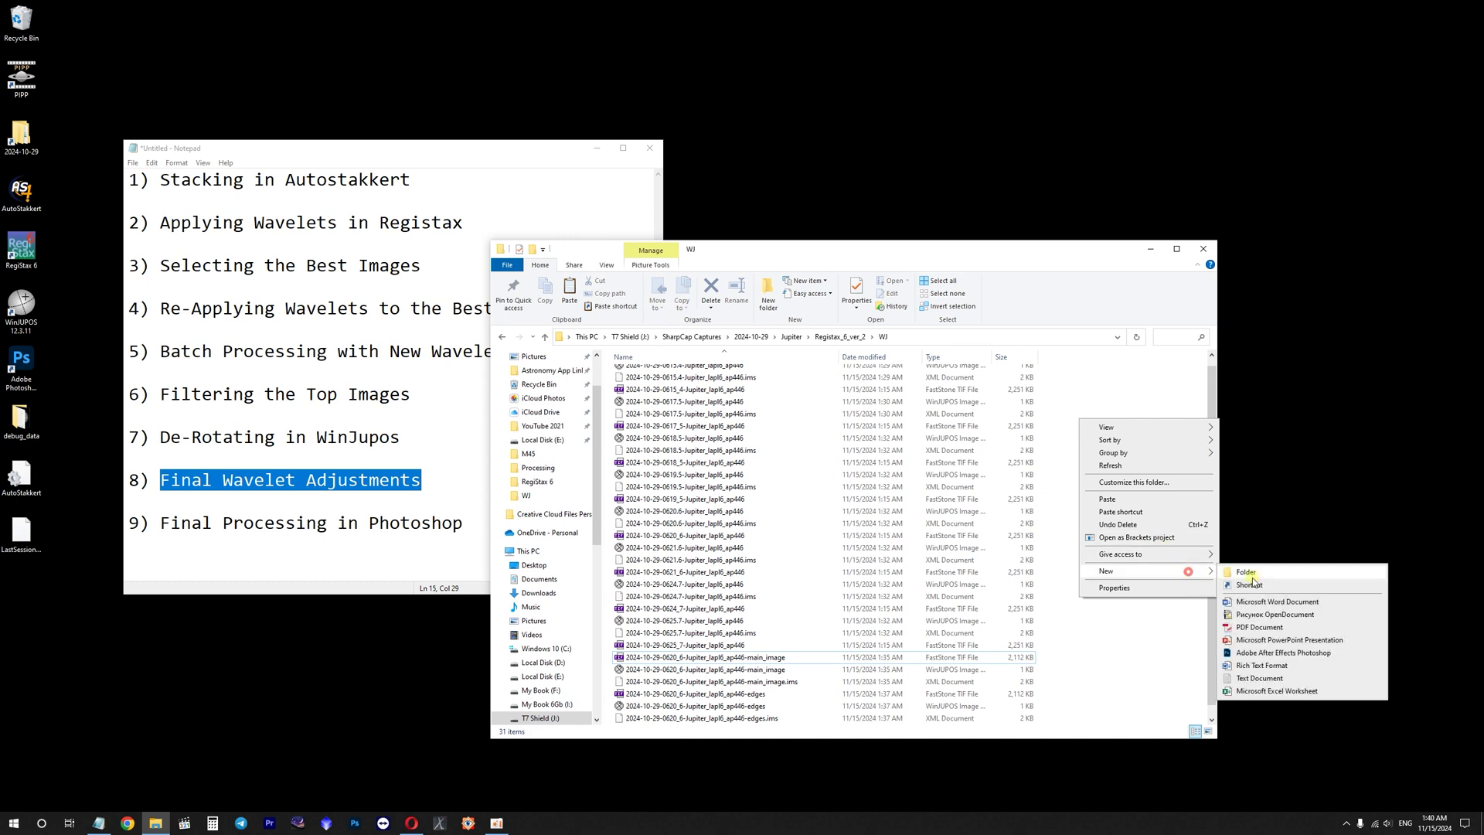
pyautogui.click(1276, 578)
pyautogui.press('Return')
pyautogui.click(850, 706)
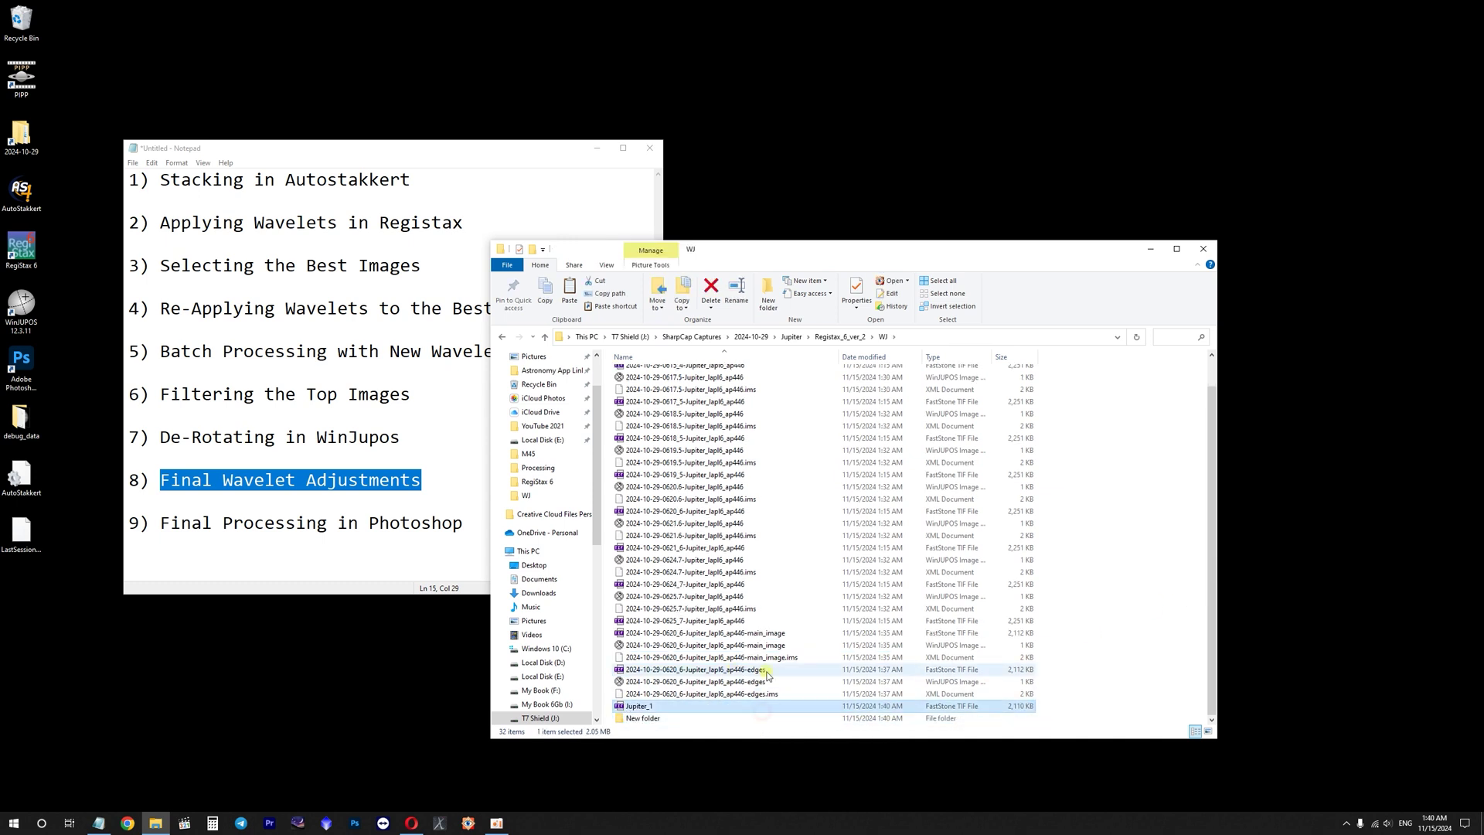
pyautogui.keyDown('ctrl'); pyautogui.click(779, 636); pyautogui.keyUp('ctrl')
pyautogui.moveTo(779, 636); pyautogui.dragTo(772, 717)
pyautogui.doubleClick(772, 718)
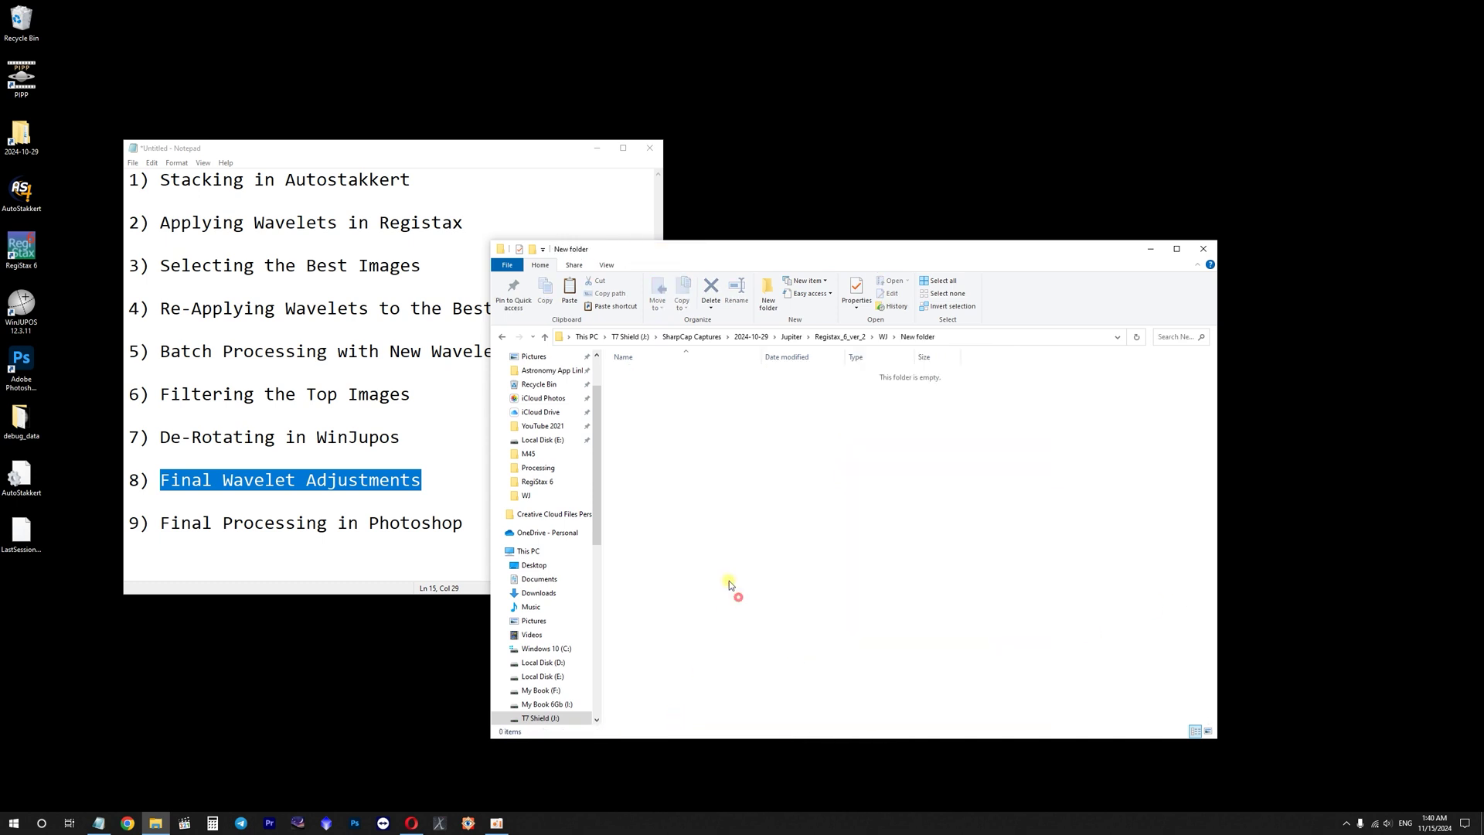
pyautogui.moveTo(735, 590); pyautogui.dragTo(732, 386)
pyautogui.doubleClick(720, 372)
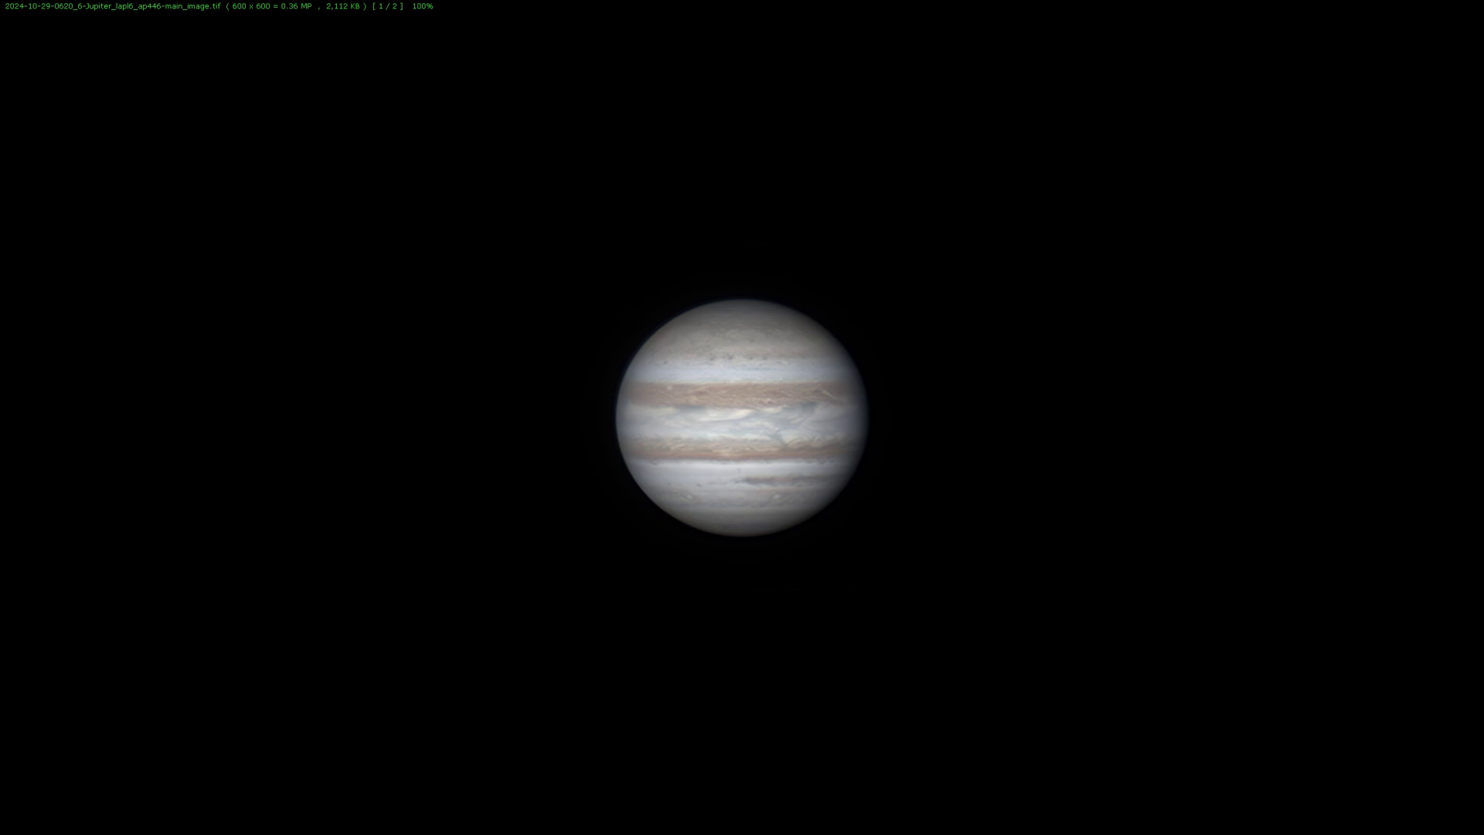
pyautogui.click(719, 376)
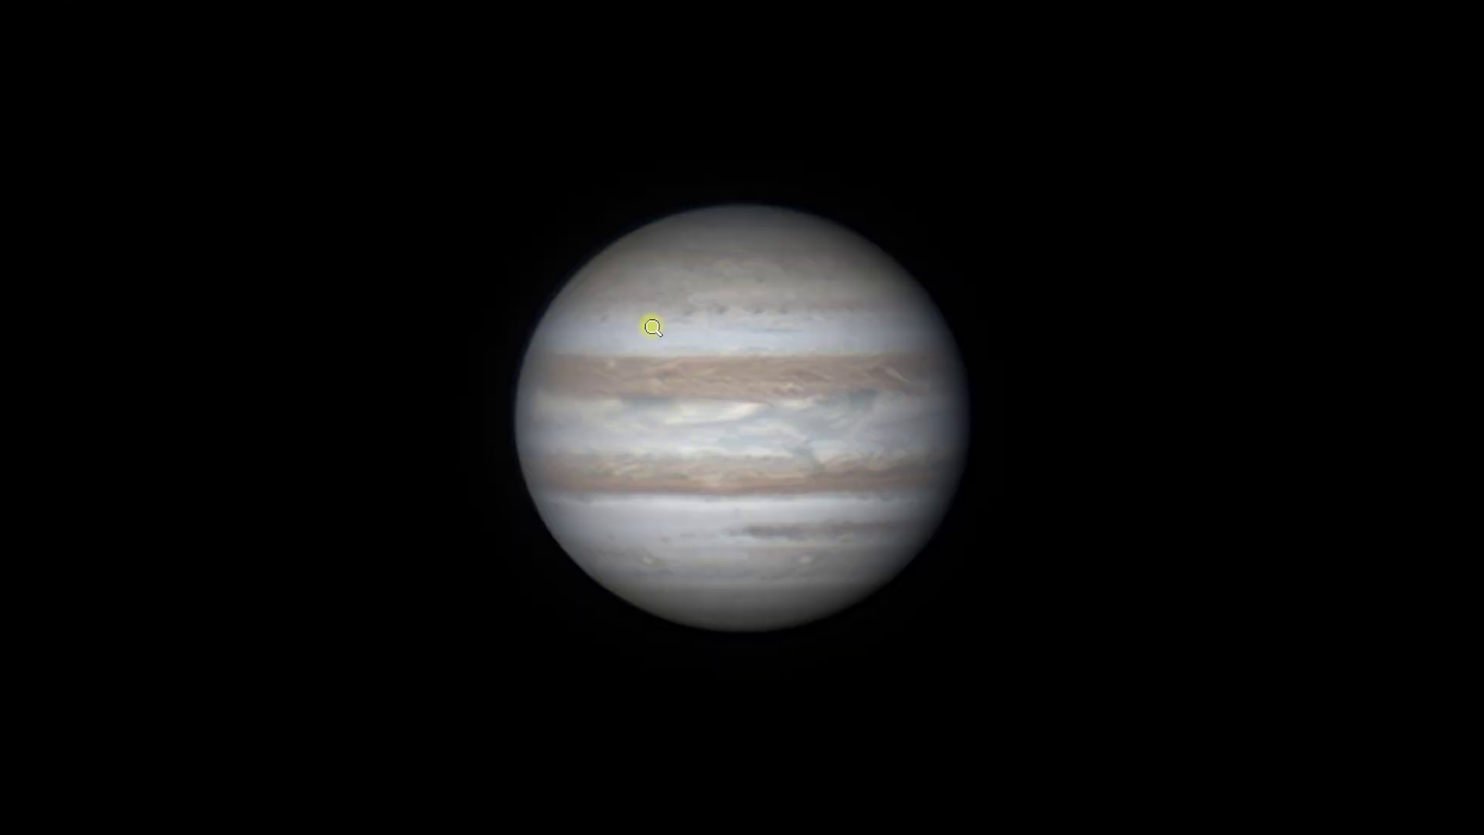
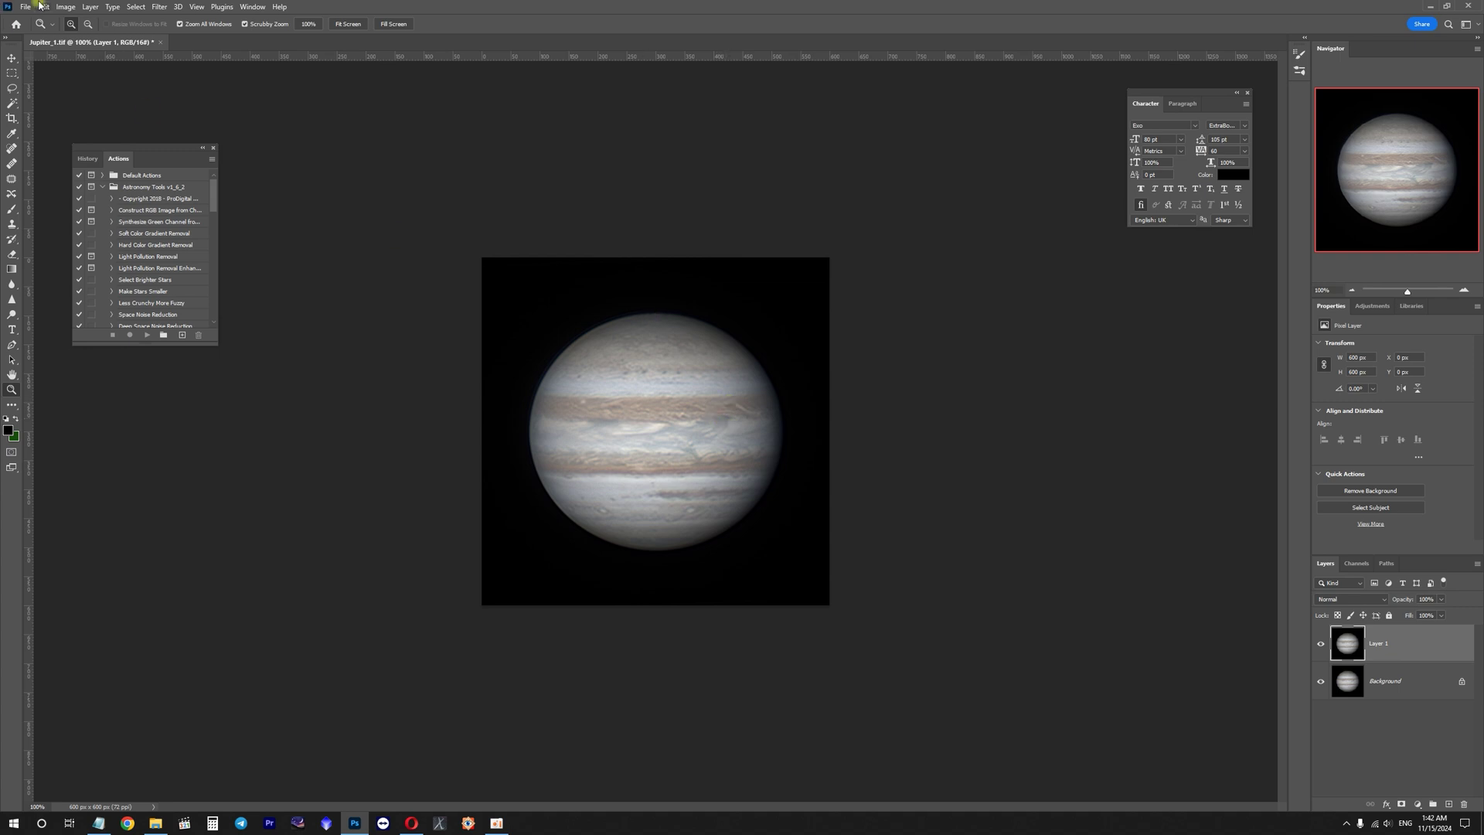
# - In Photoshop, apply an automatic image correction to Layer 1 and preview different blending modes for it
pyautogui.click(70, 8)
pyautogui.click(97, 77)
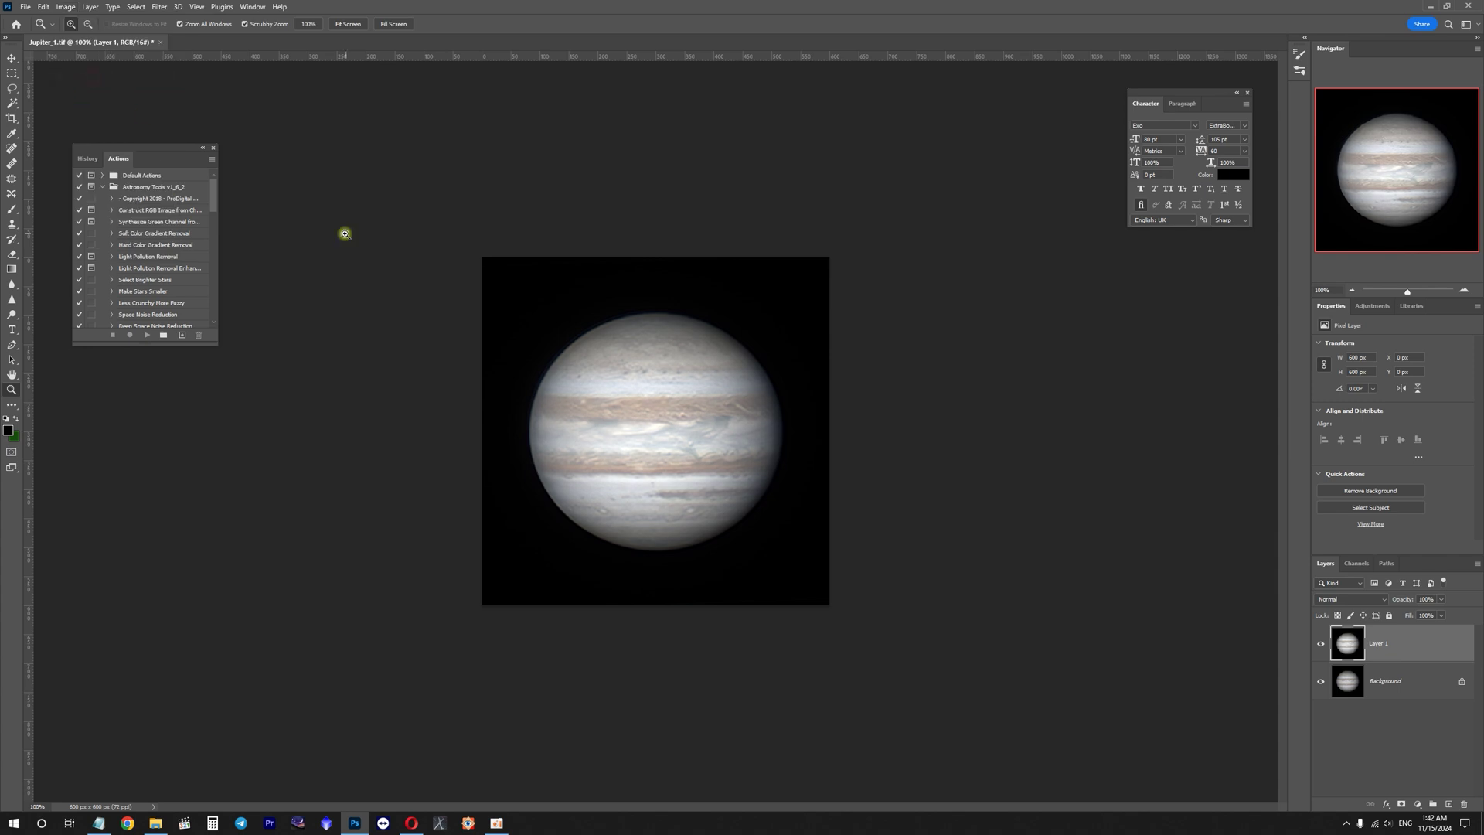
pyautogui.click(1346, 602)
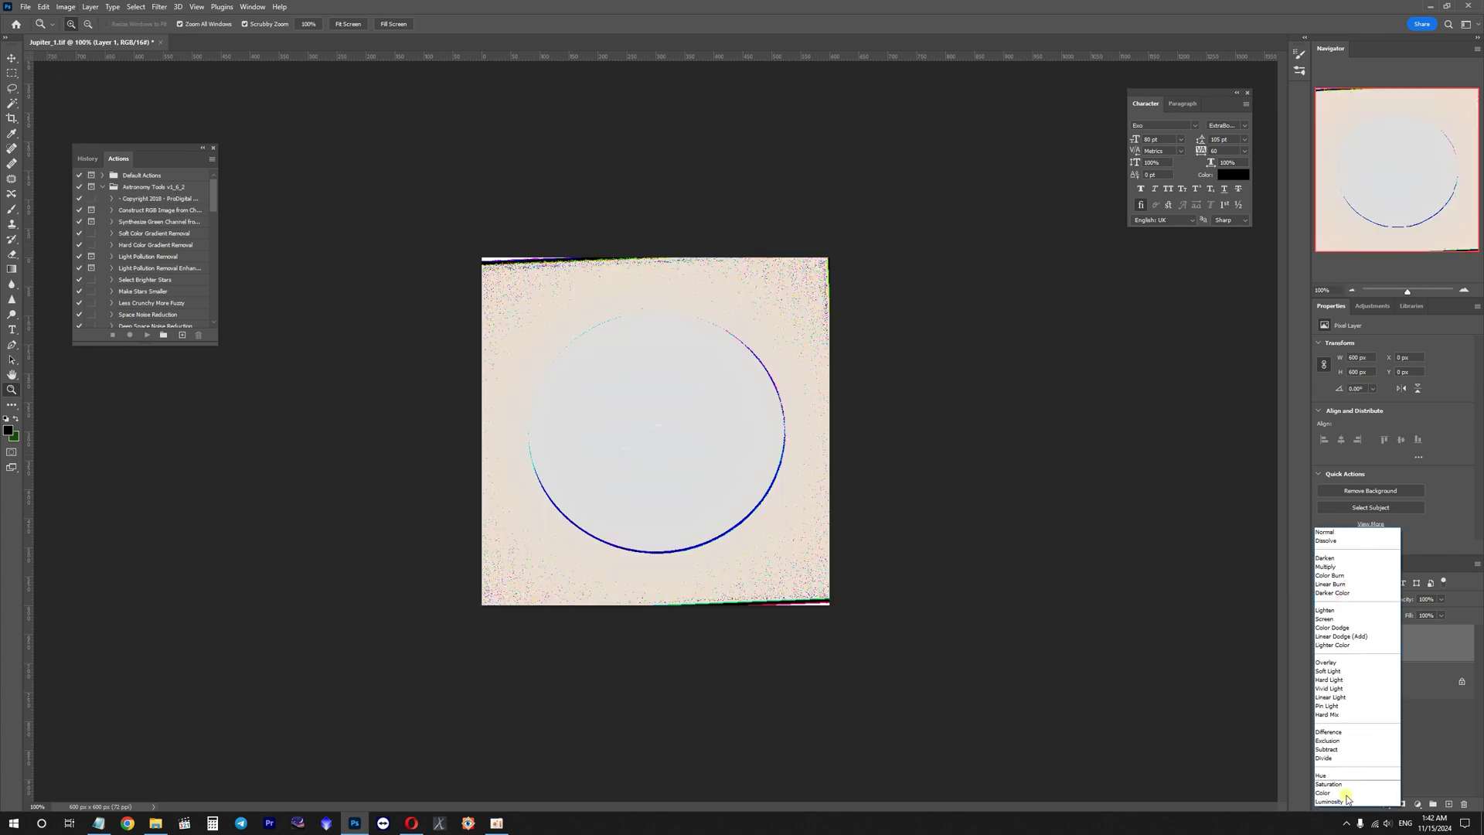
pyautogui.press('Escape')
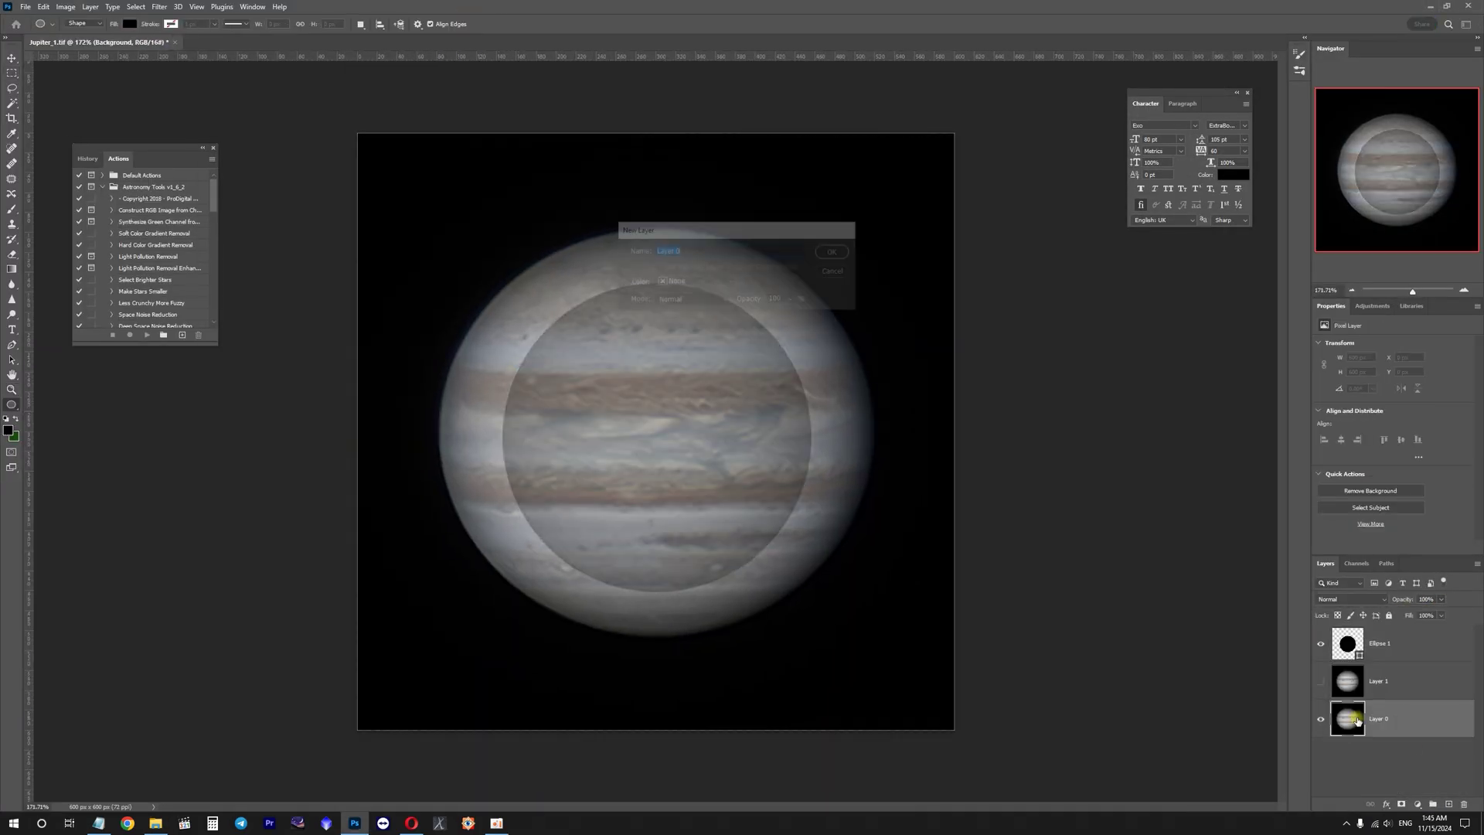
# - Scale the Ellipse 1 shape over Jupiter to 130% in width and height
pyautogui.rightClick(718, 448)
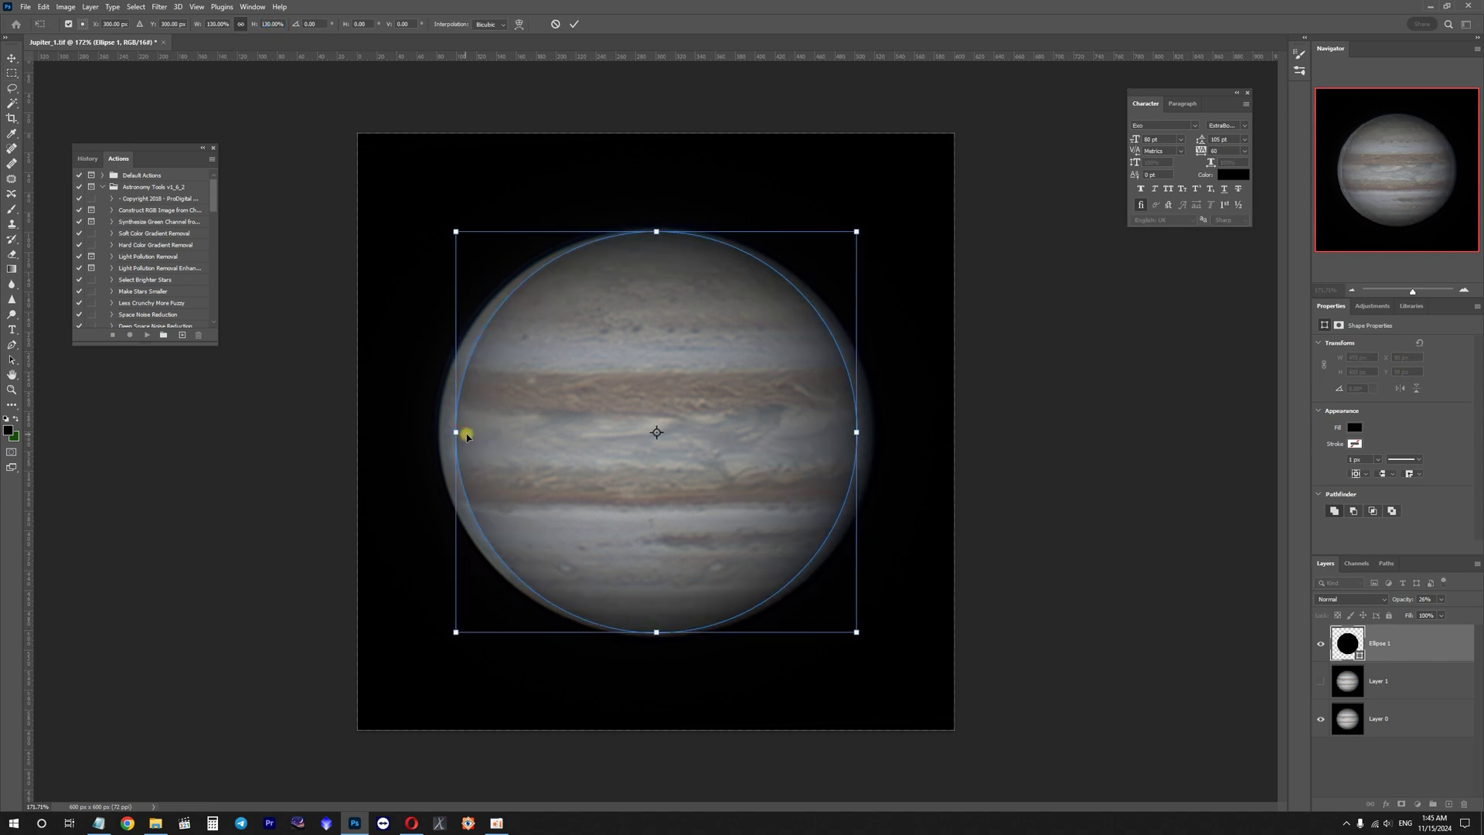
pyautogui.moveTo(214, 189)
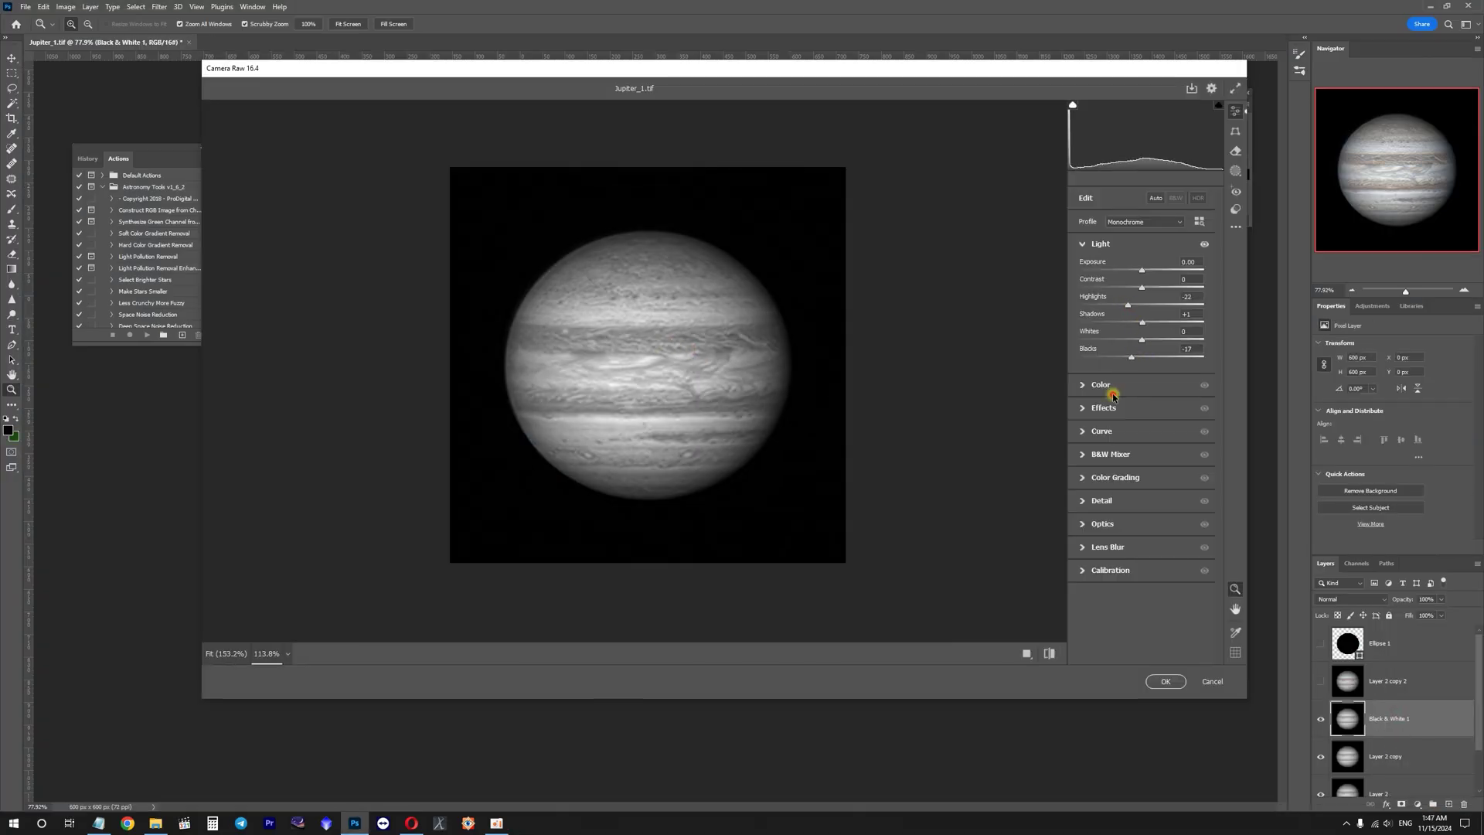
# - In Camera Raw, raise the whites on the Black & White 1 layer and set Color Noise Reduction to 100 on Layer 4 copy
pyautogui.moveTo(1141, 333); pyautogui.dragTo(1149, 340)
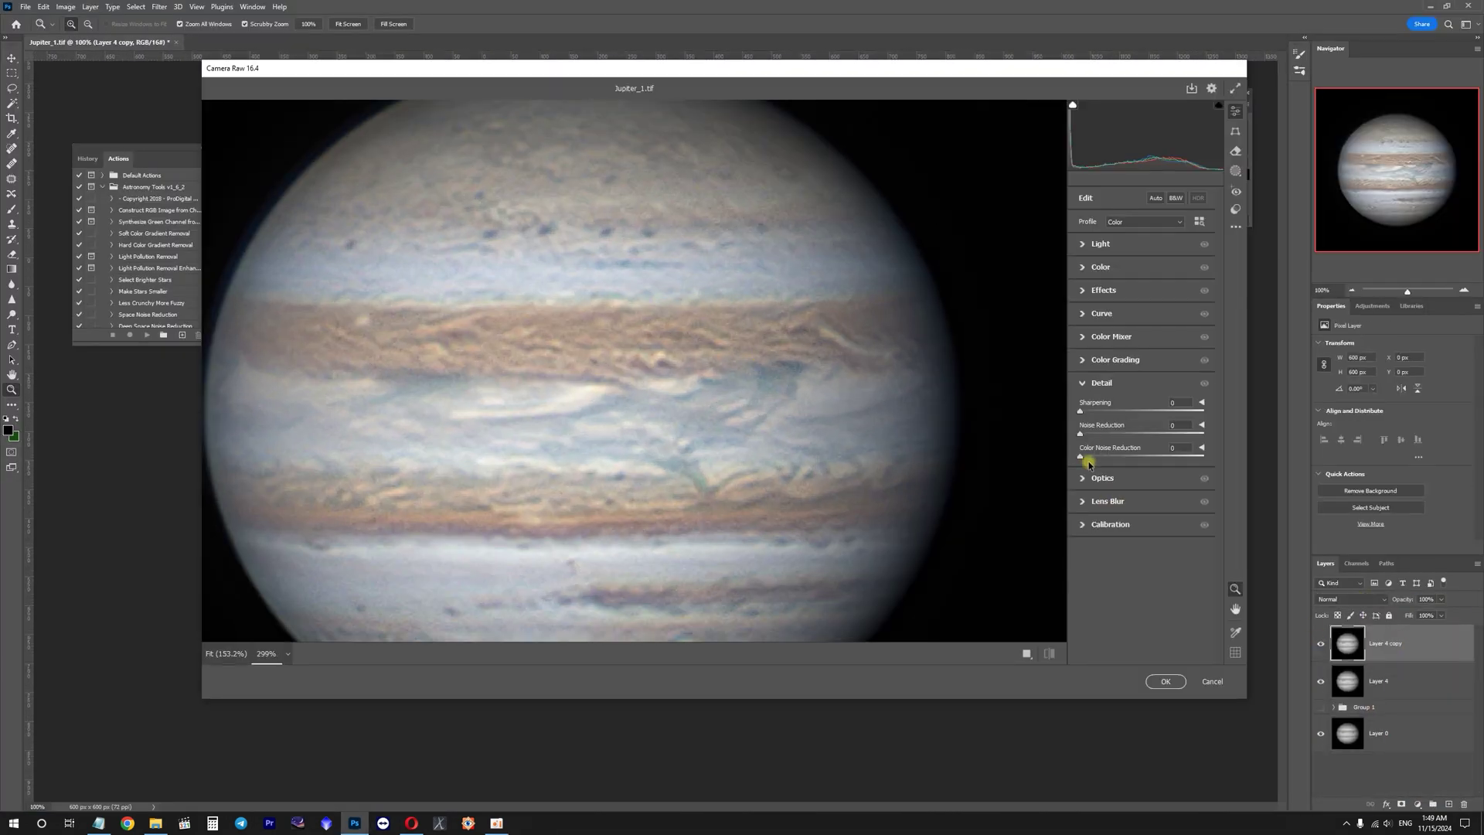
pyautogui.write('100')
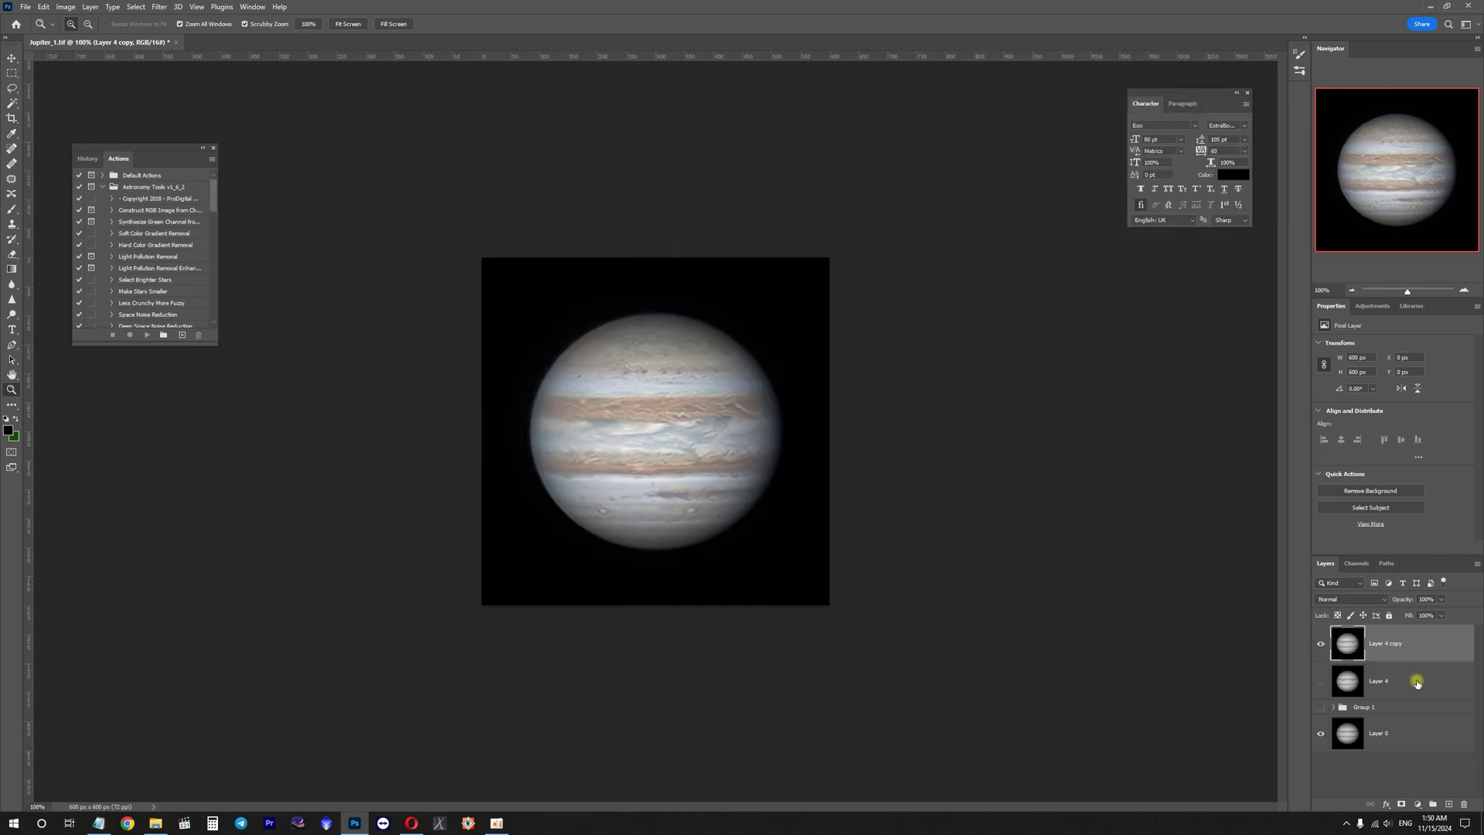
# - Compare Jupiter with and without Layer 4 copy by toggling that layer's visibility
pyautogui.click(1320, 647)
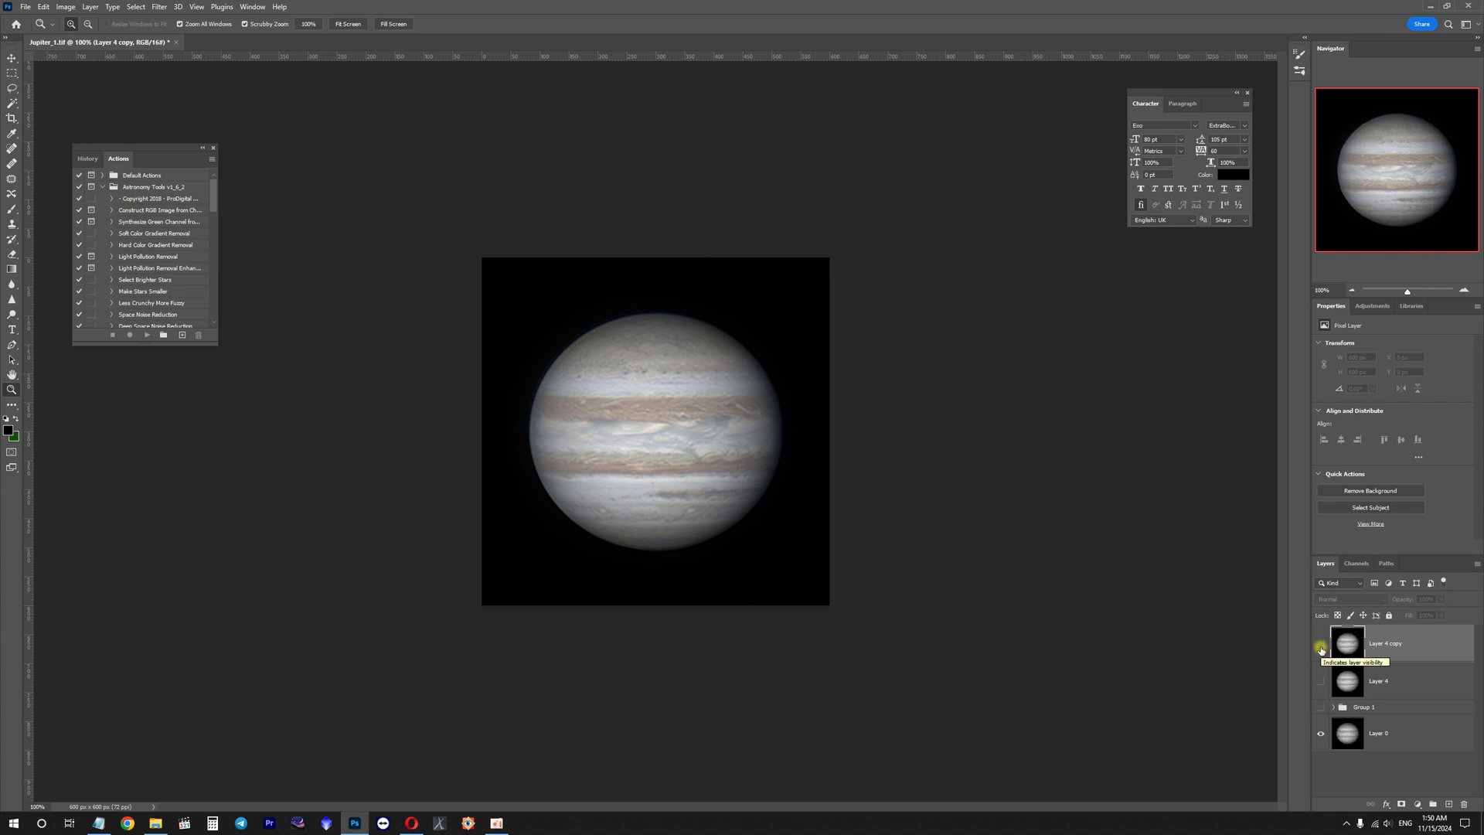
pyautogui.click(1321, 648)
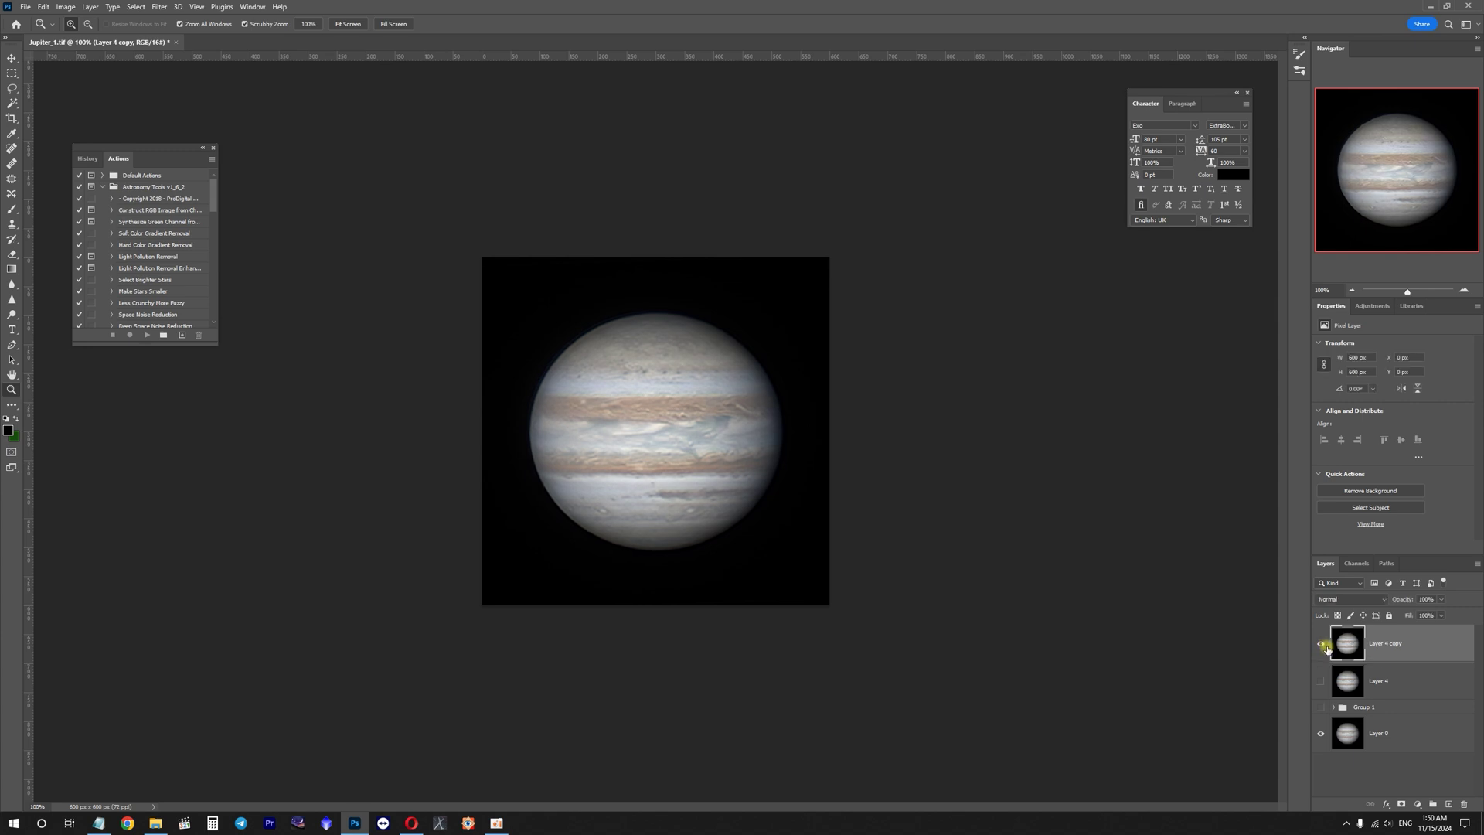
pyautogui.scroll(3, 653, 424)
pyautogui.scroll(-2, 661, 429)
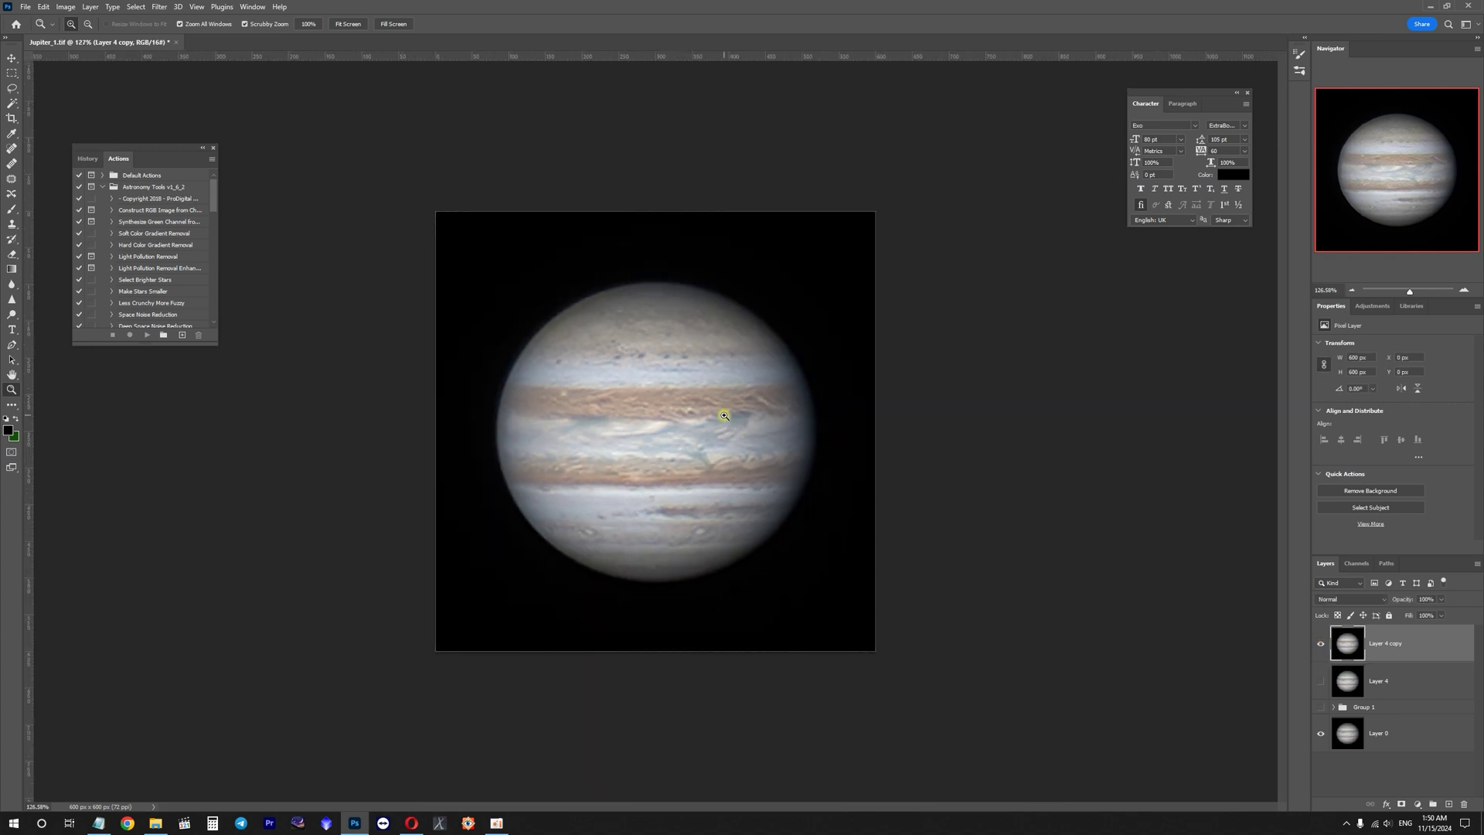
pyautogui.scroll(-2, 719, 408)
pyautogui.scroll(2, 715, 410)
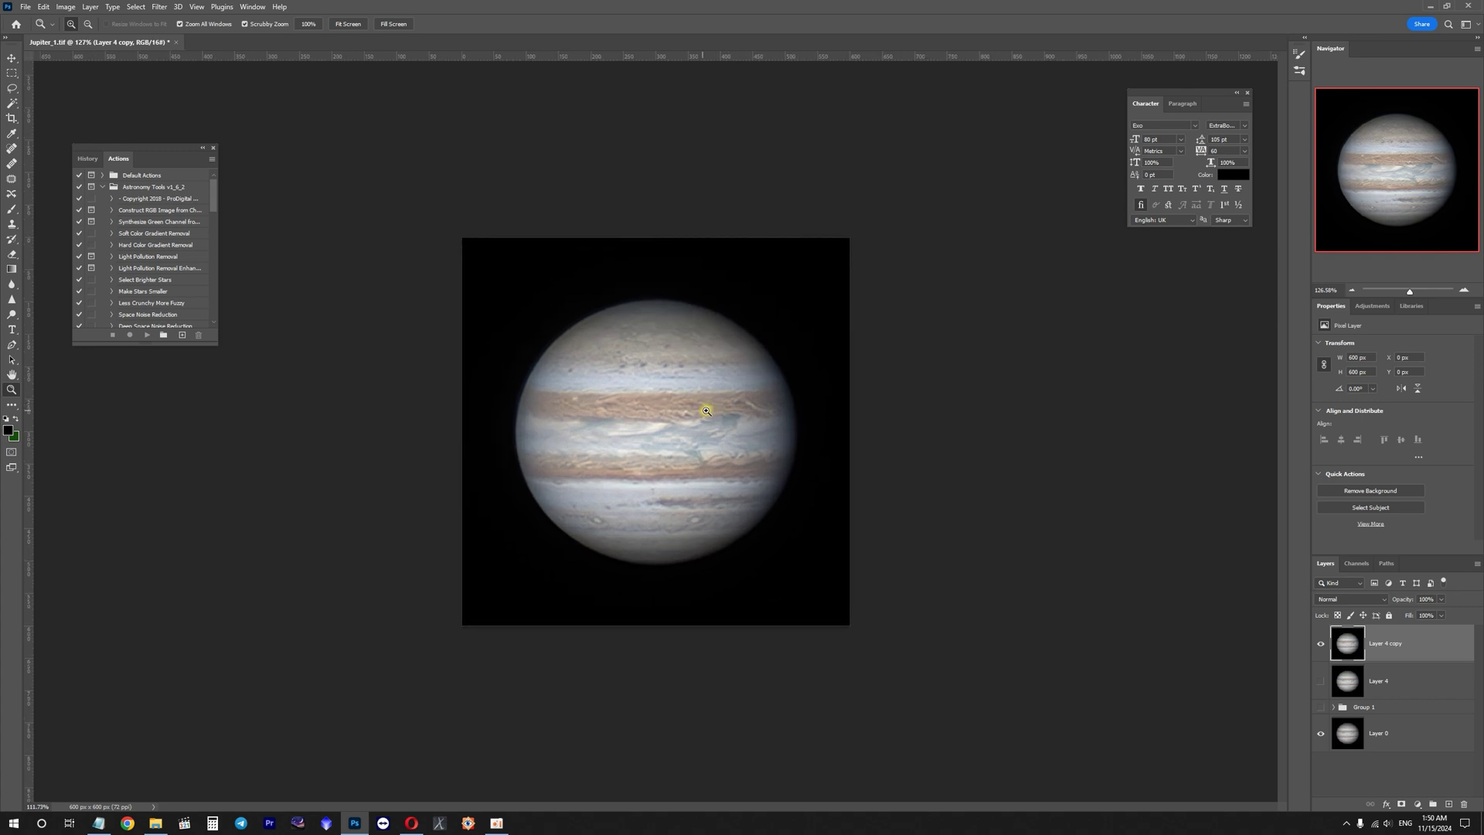
pyautogui.click(1318, 647)
pyautogui.click(1318, 646)
pyautogui.click(1318, 646)
pyautogui.click(1318, 647)
# - Duplicate Layer 4 copy and brighten the duplicate with Levels, setting the white input level to 220
pyautogui.hotkey('ctrl', 'j')
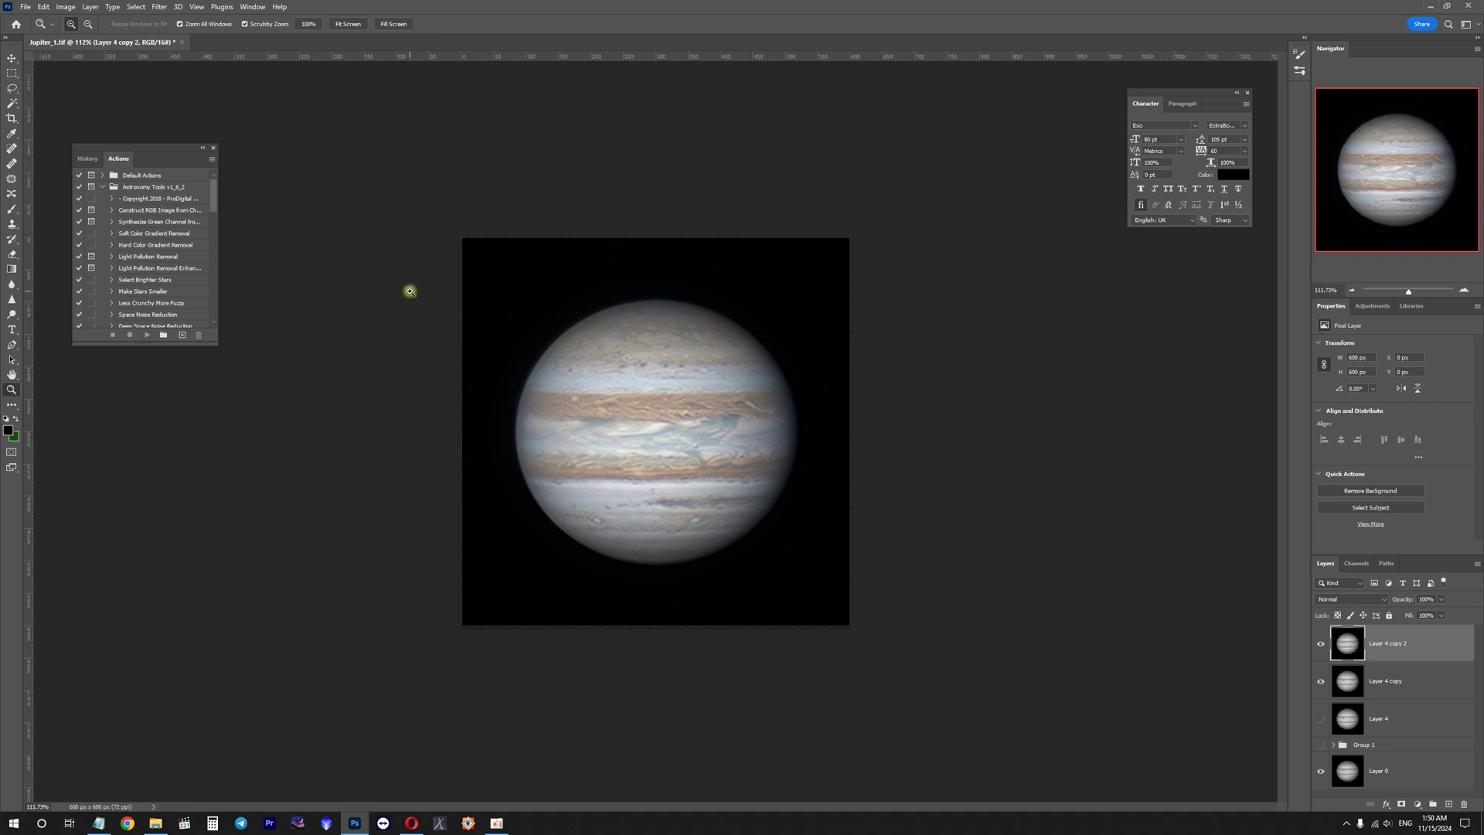
pyautogui.hotkey('ctrl', 'l')
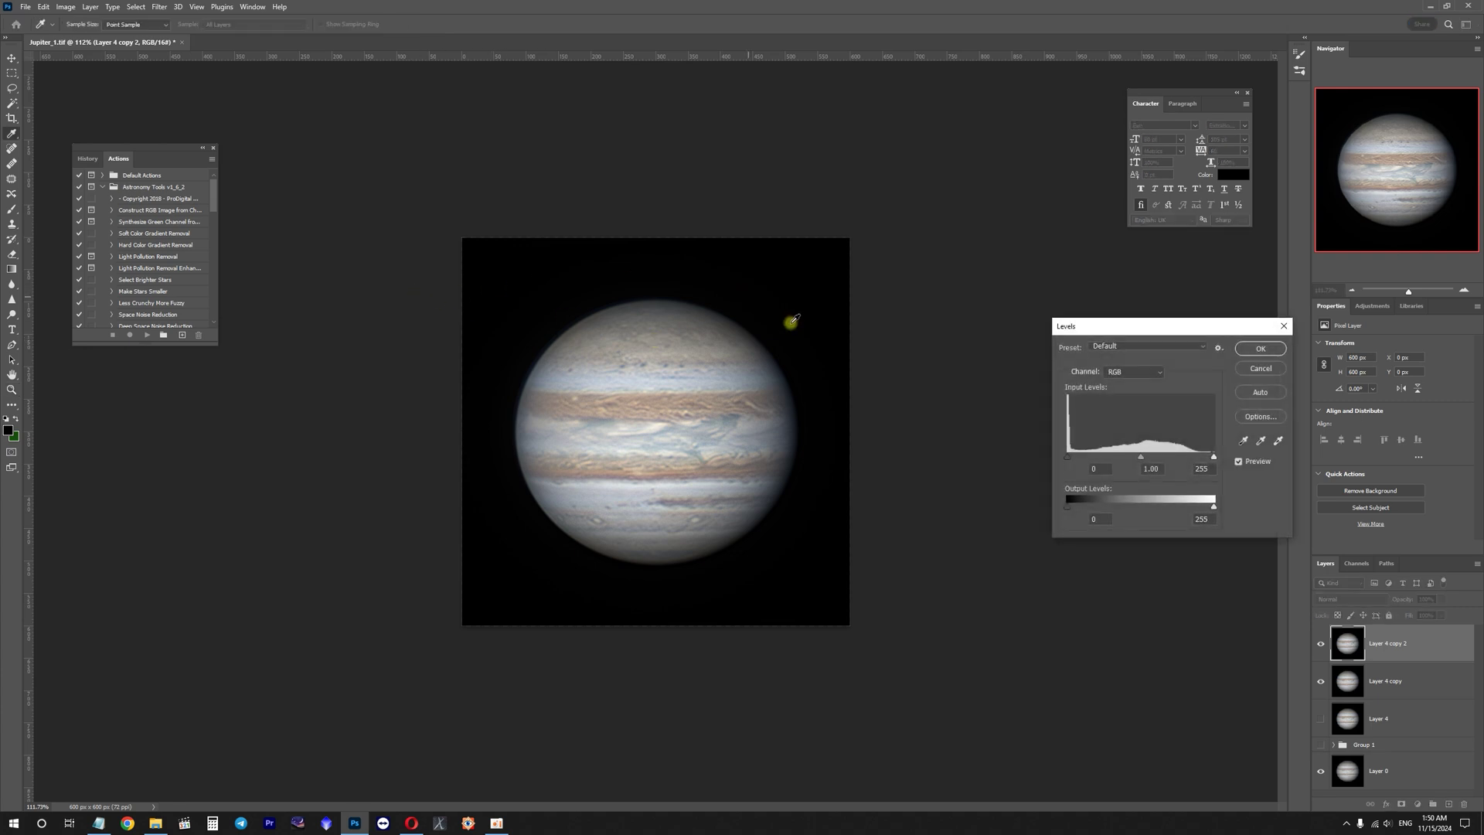
pyautogui.doubleClick(1200, 469)
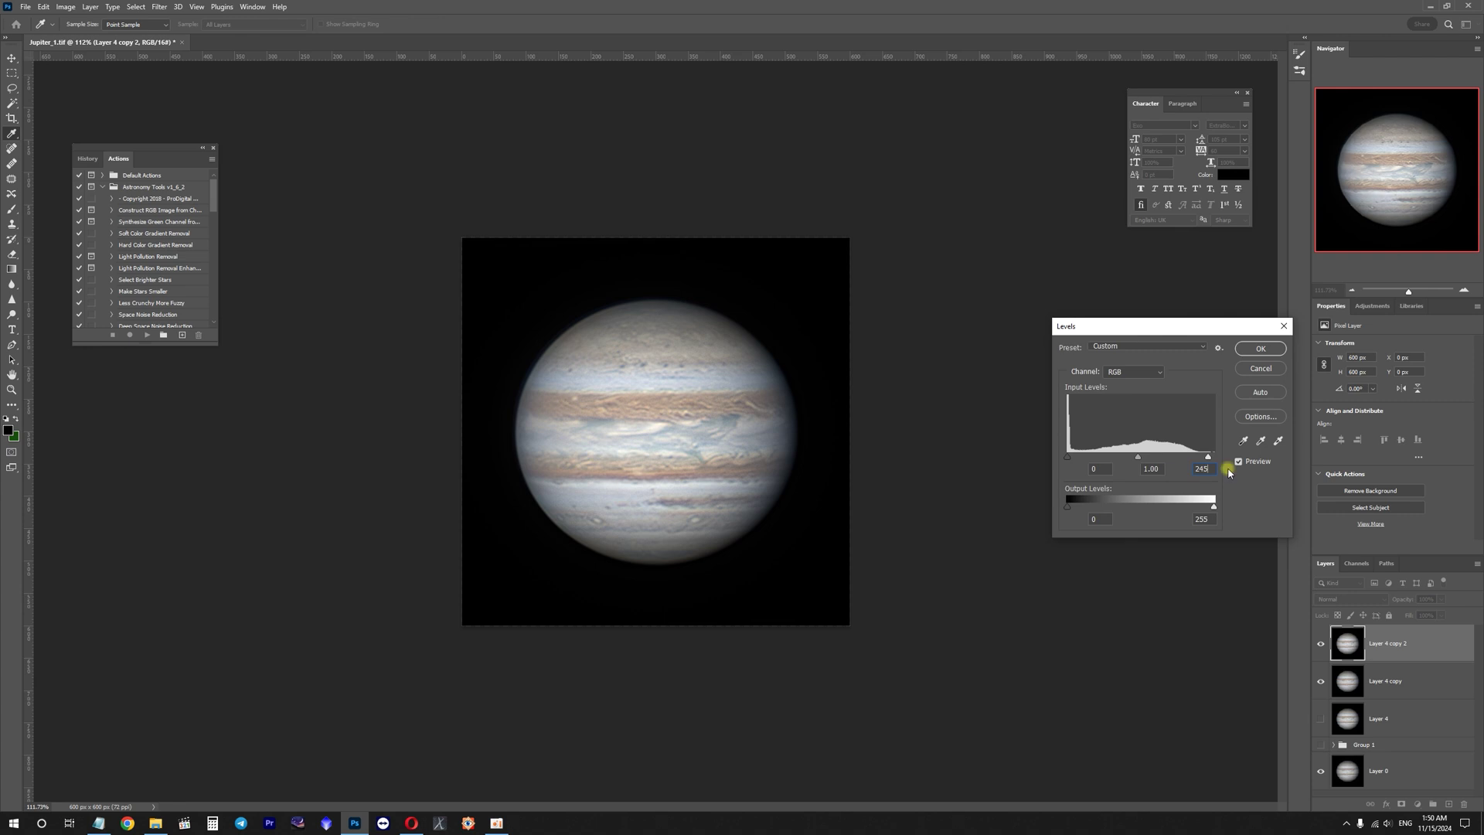
pyautogui.press('BackSpace')
pyautogui.press('BackSpace')
pyautogui.press('BackSpace')
pyautogui.write('230')
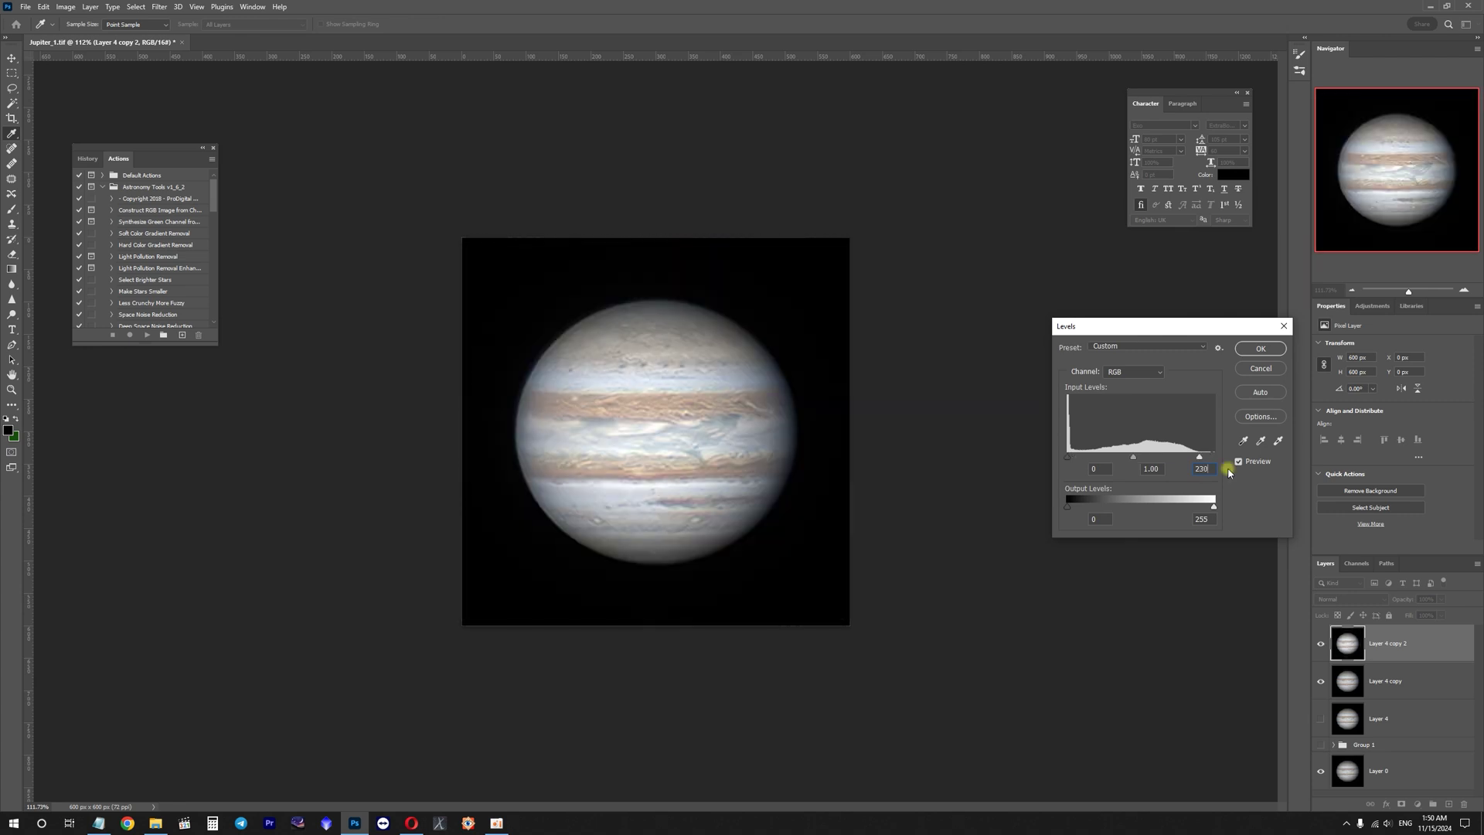
pyautogui.write('20')
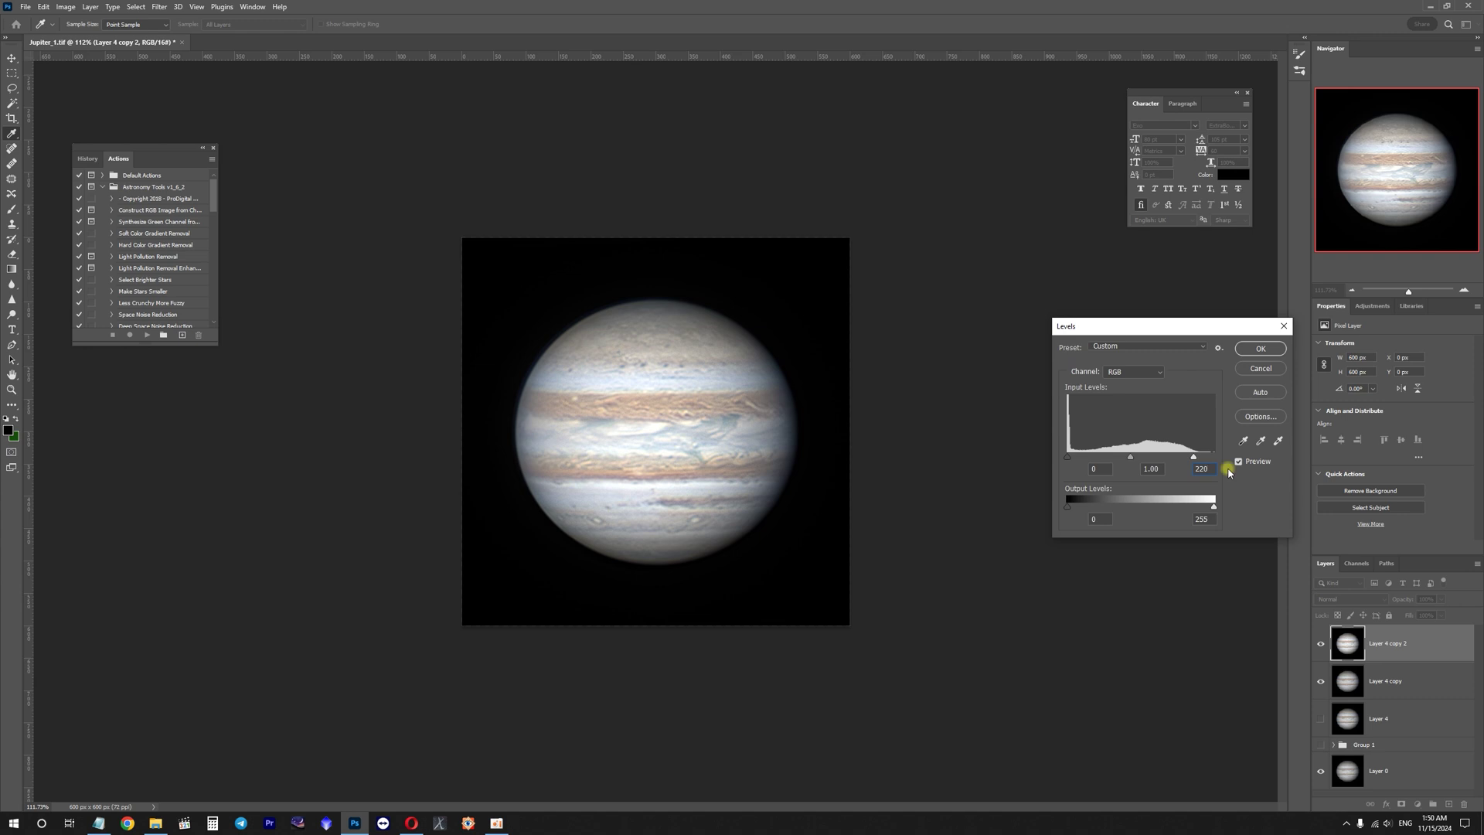
pyautogui.press('Return')
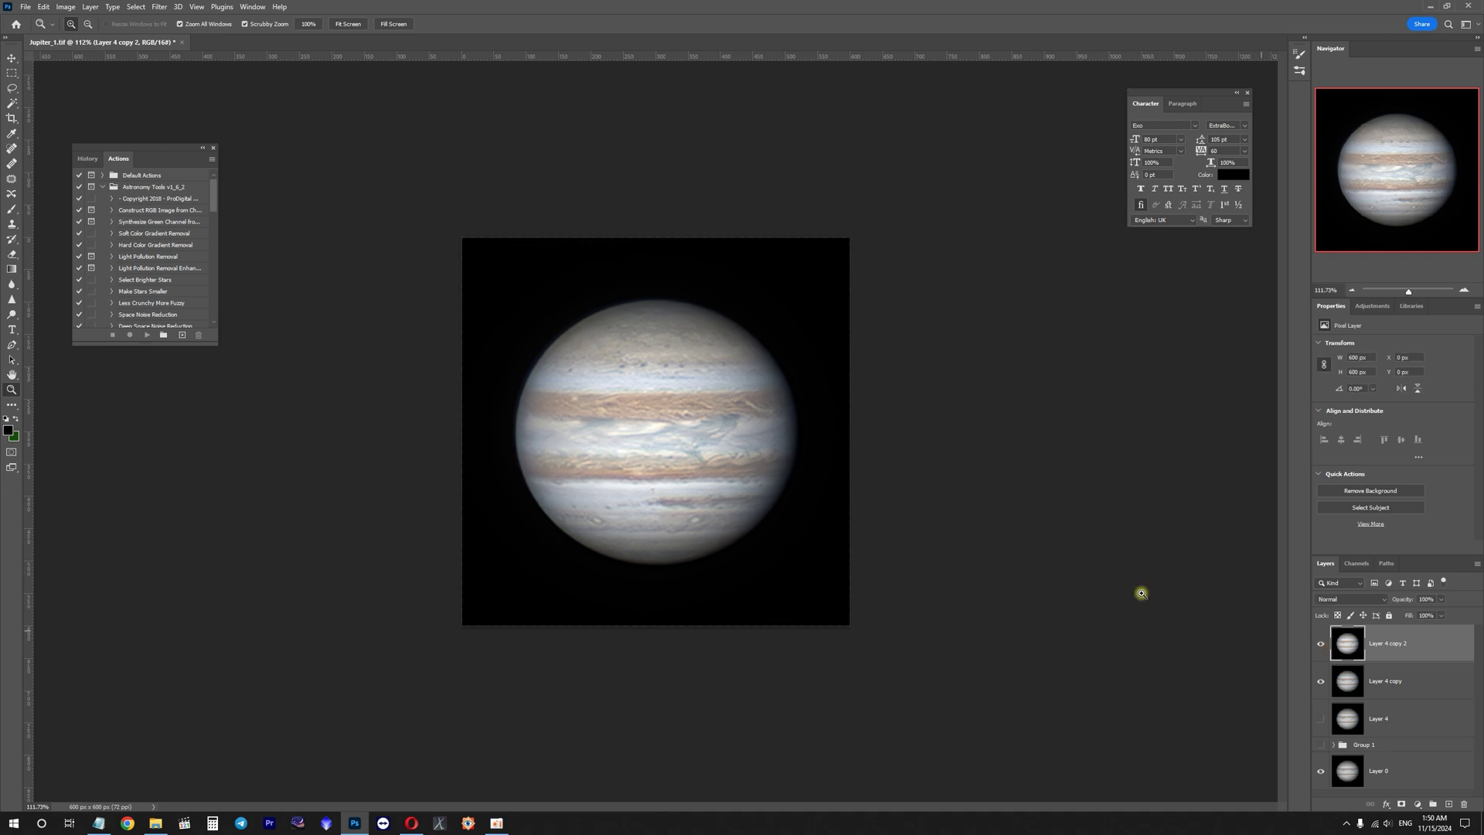
# - Merge the visible layers and copy the entire merged Jupiter image
pyautogui.keyDown('alt'); pyautogui.click(846, 493); pyautogui.keyUp('alt')
pyautogui.moveTo(694, 450)
pyautogui.mouseDown()
pyautogui.moveTo(748, 447)
pyautogui.moveTo(678, 440)
pyautogui.mouseUp()
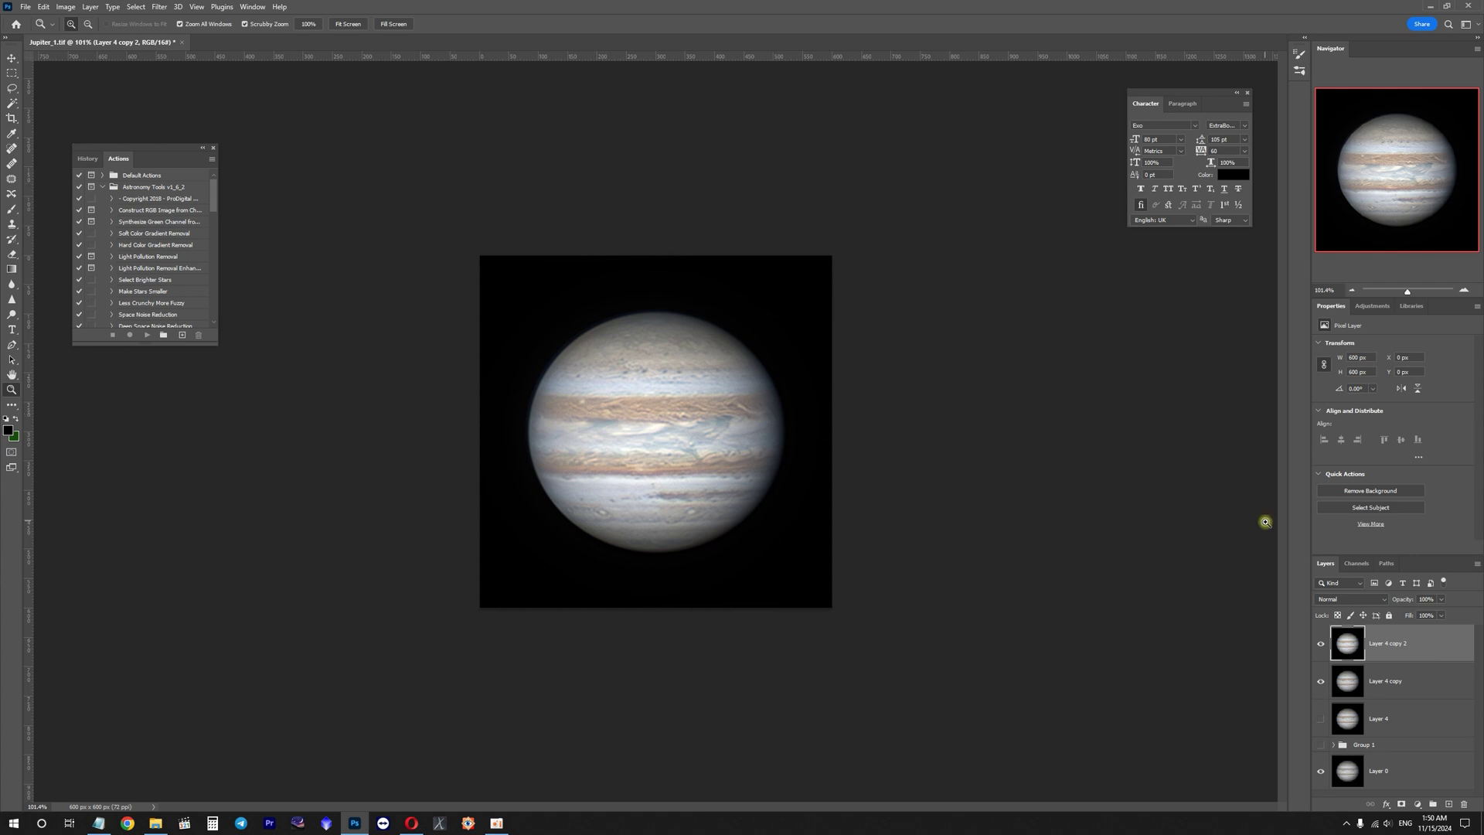
pyautogui.hotkey('ctrl', 'shift', 'e')
pyautogui.hotkey('ctrl', 'a')
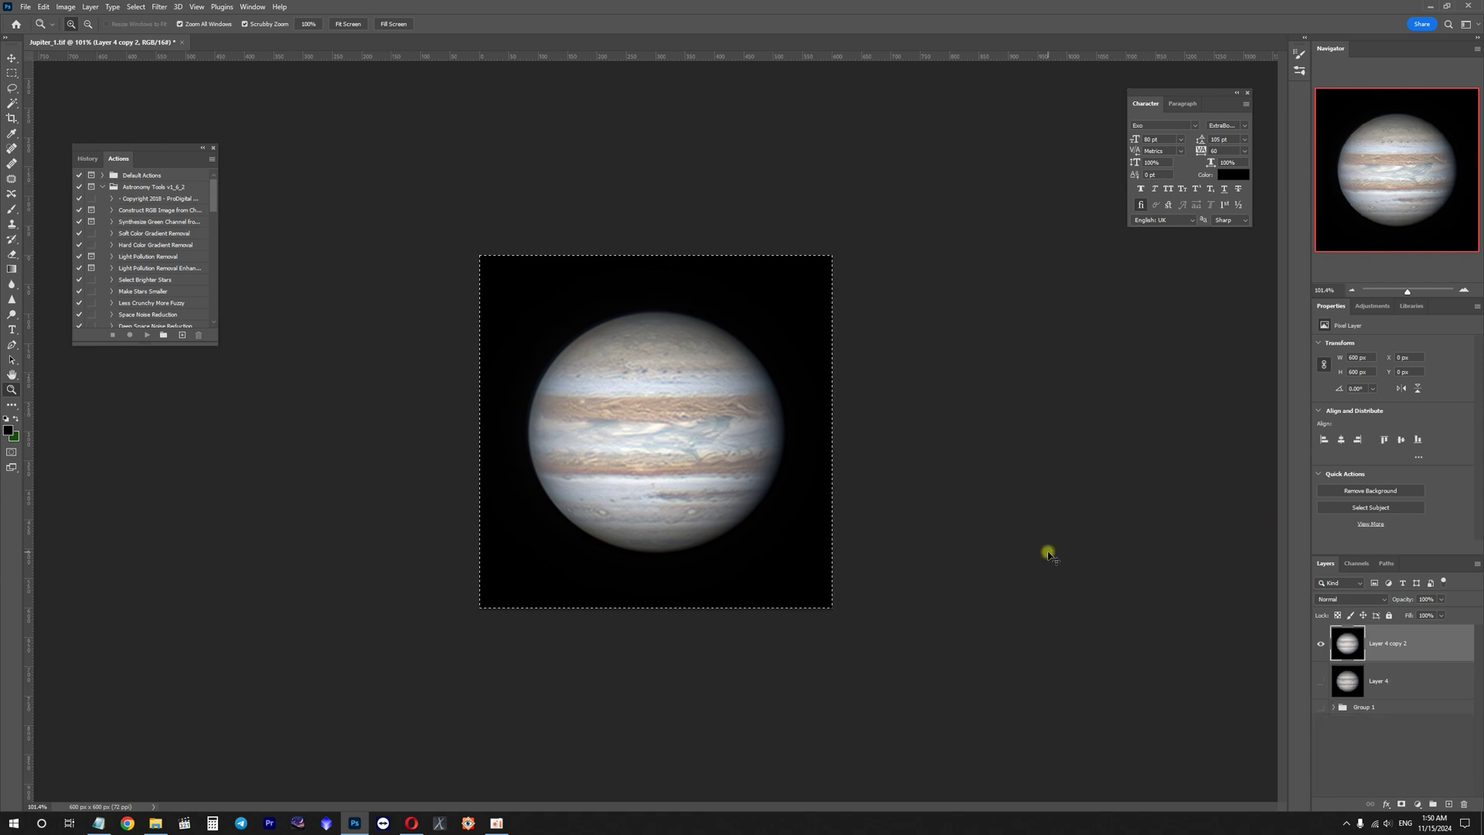
pyautogui.hotkey('ctrl', 'c')
# - Create a new 800 x 800 pixel document in 16-bit RGB at 72 pixels/inch
pyautogui.hotkey('ctrl', 'n')
pyautogui.press('Tab')
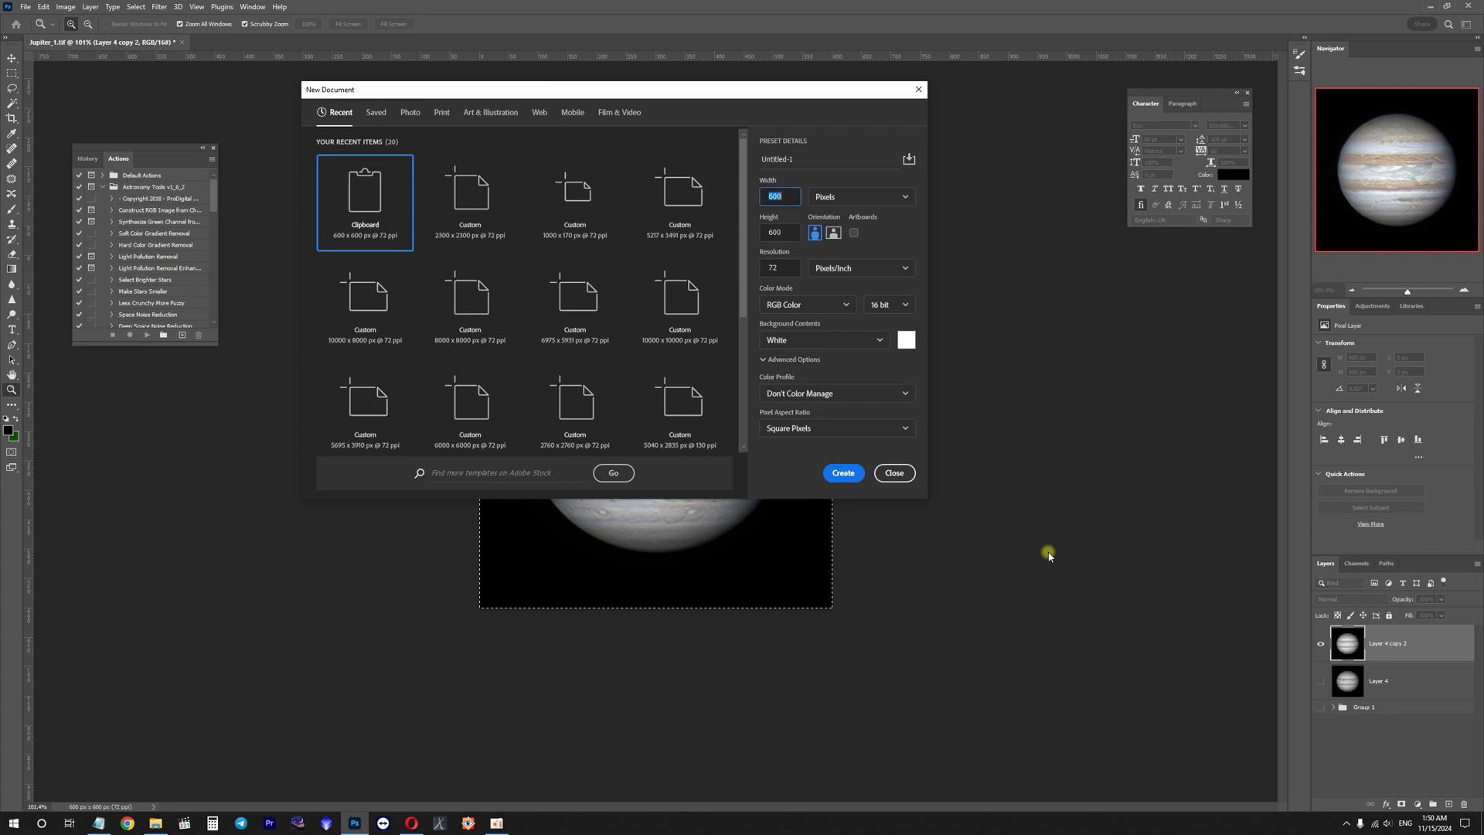
pyautogui.write('800')
pyautogui.press('Tab')
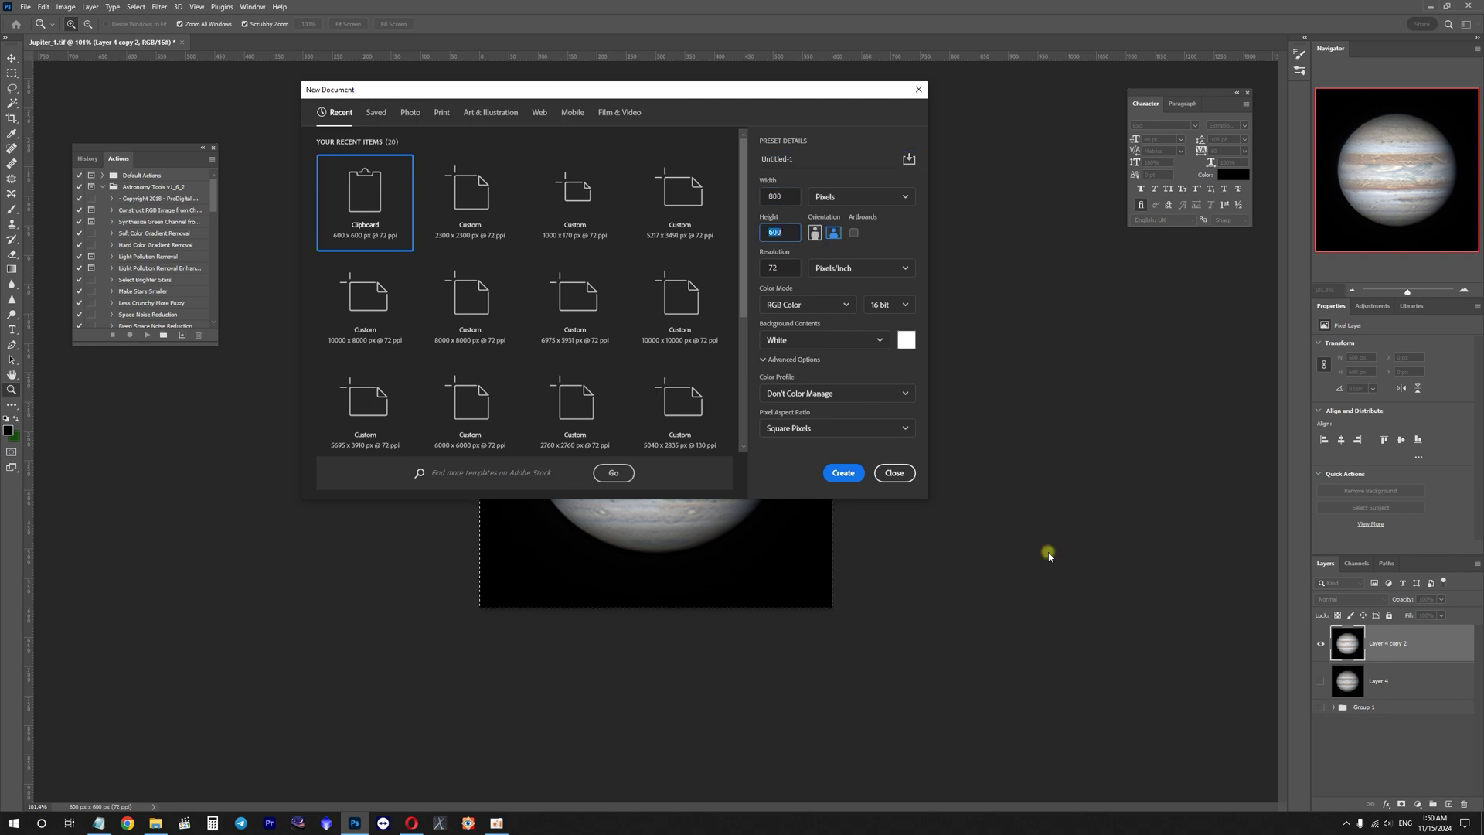
pyautogui.press('Return')
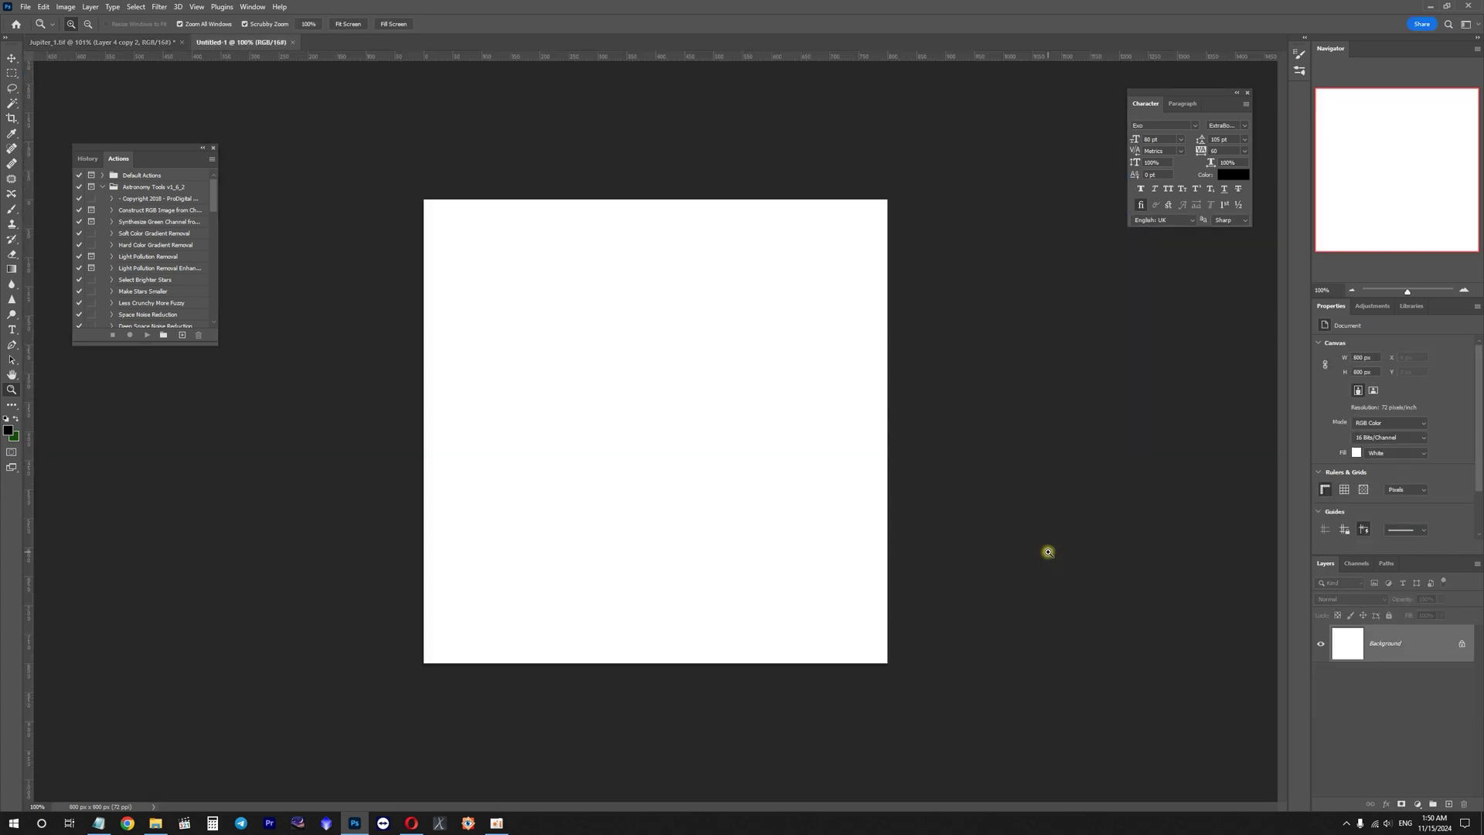
# - Fill the new document's background with black using the Paint Bucket tool and paste the copied Jupiter image over it
pyautogui.press('g')
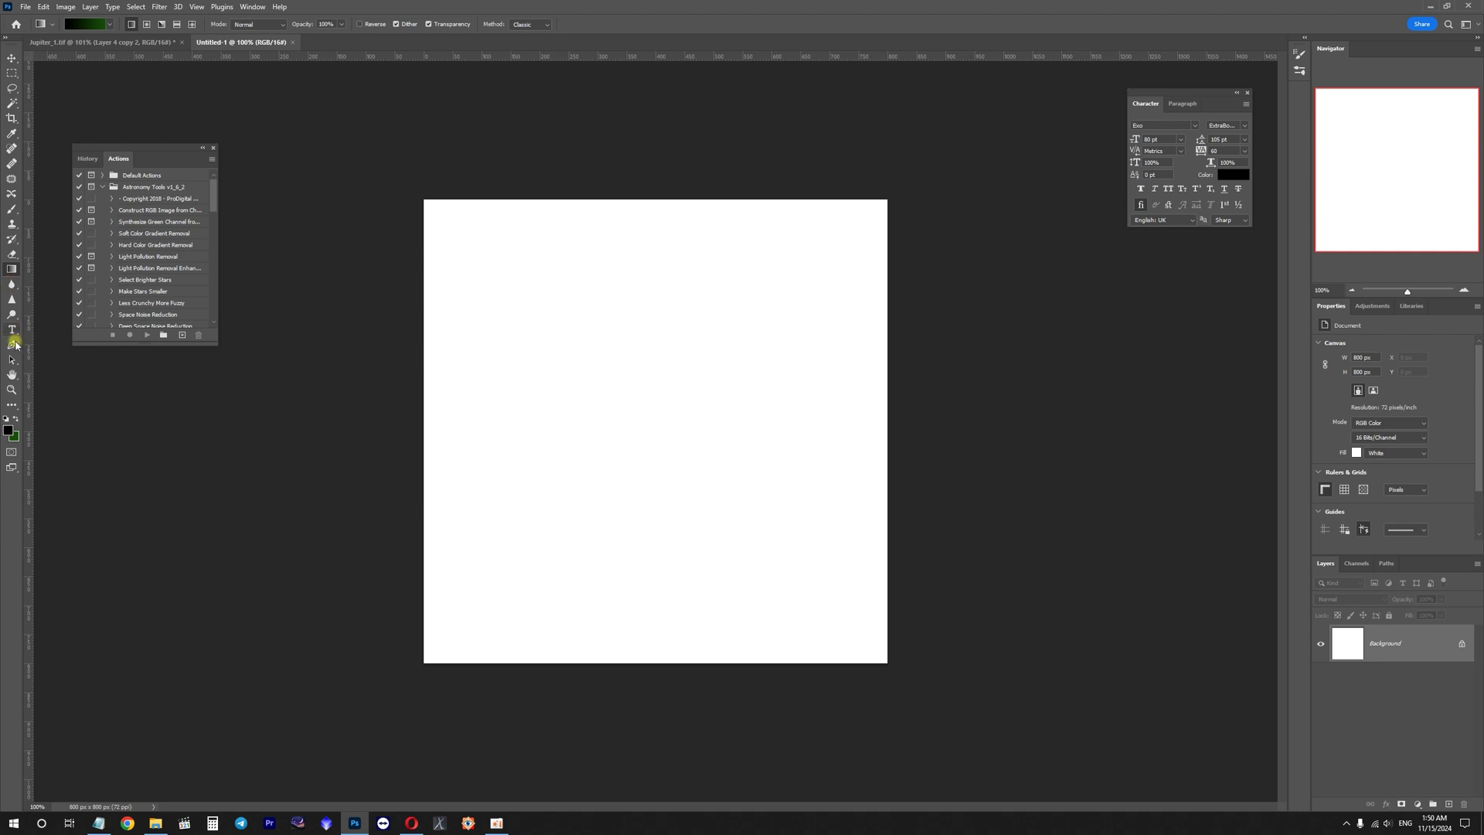
pyautogui.click(12, 404)
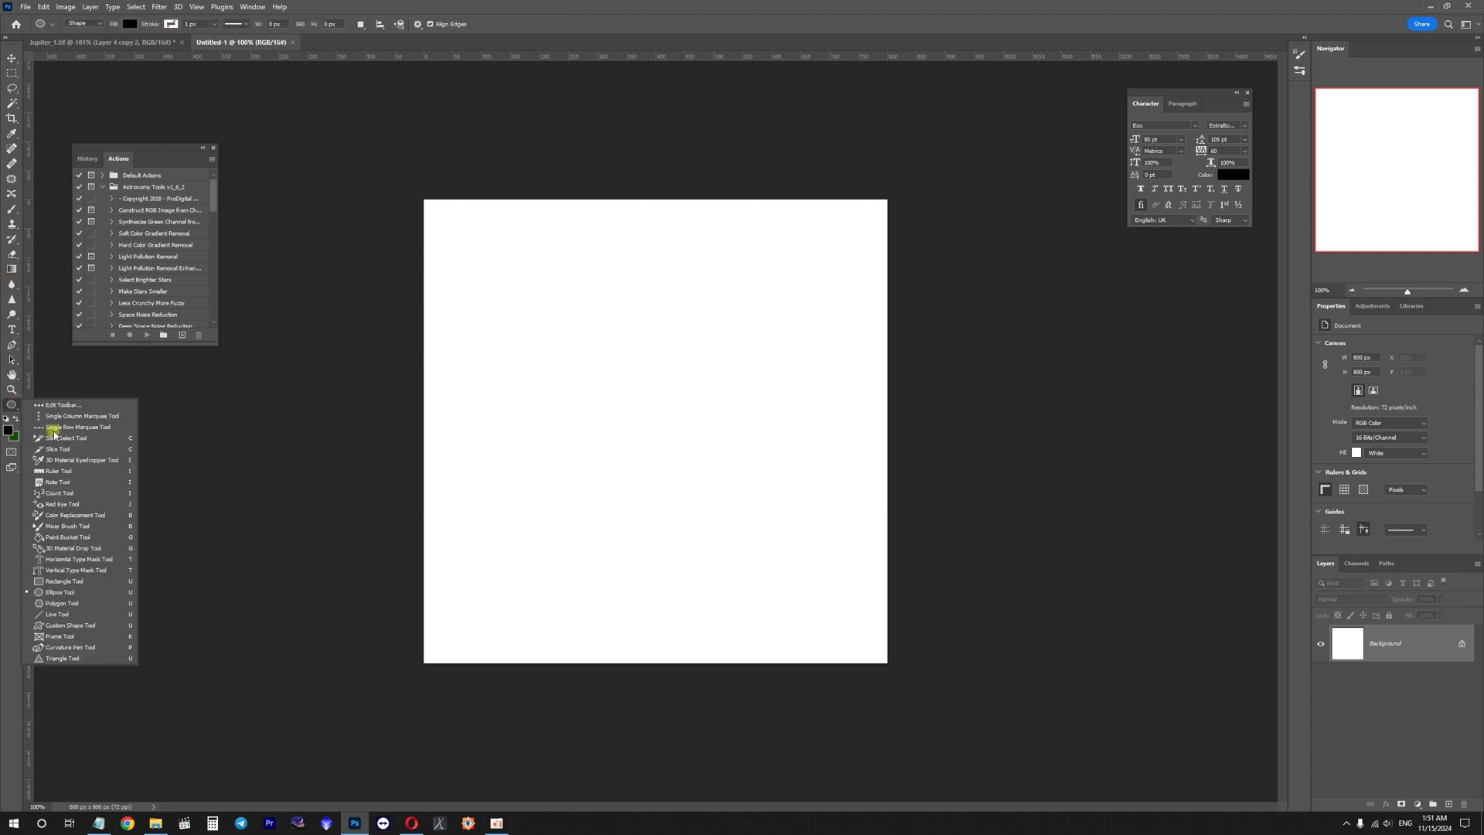
pyautogui.click(77, 537)
pyautogui.click(664, 477)
pyautogui.hotkey('ctrl', 'v')
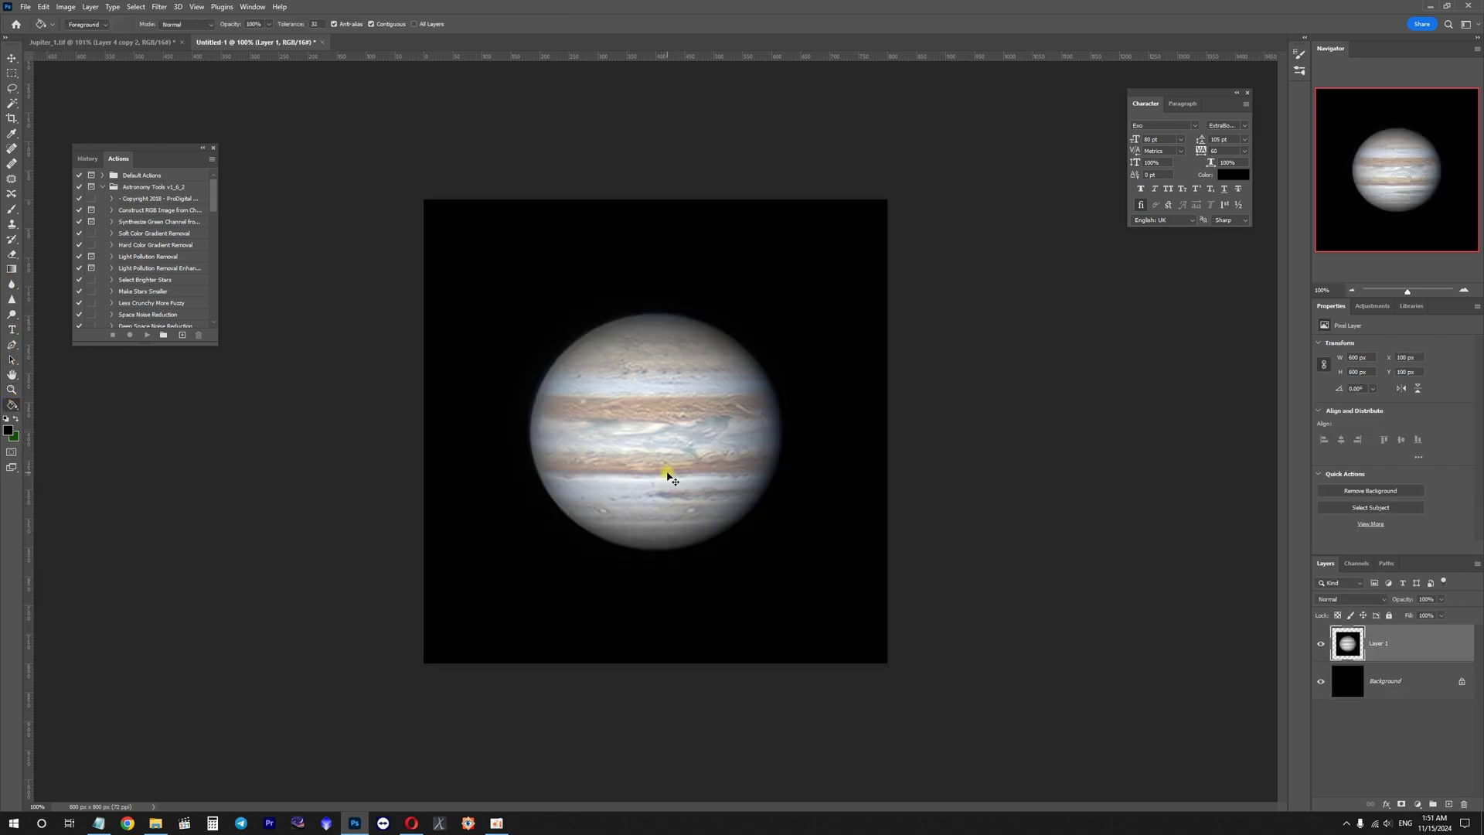
# - Inspect the pasted Jupiter on the black canvas at different magnifications and show the available adjustments
pyautogui.press('z')
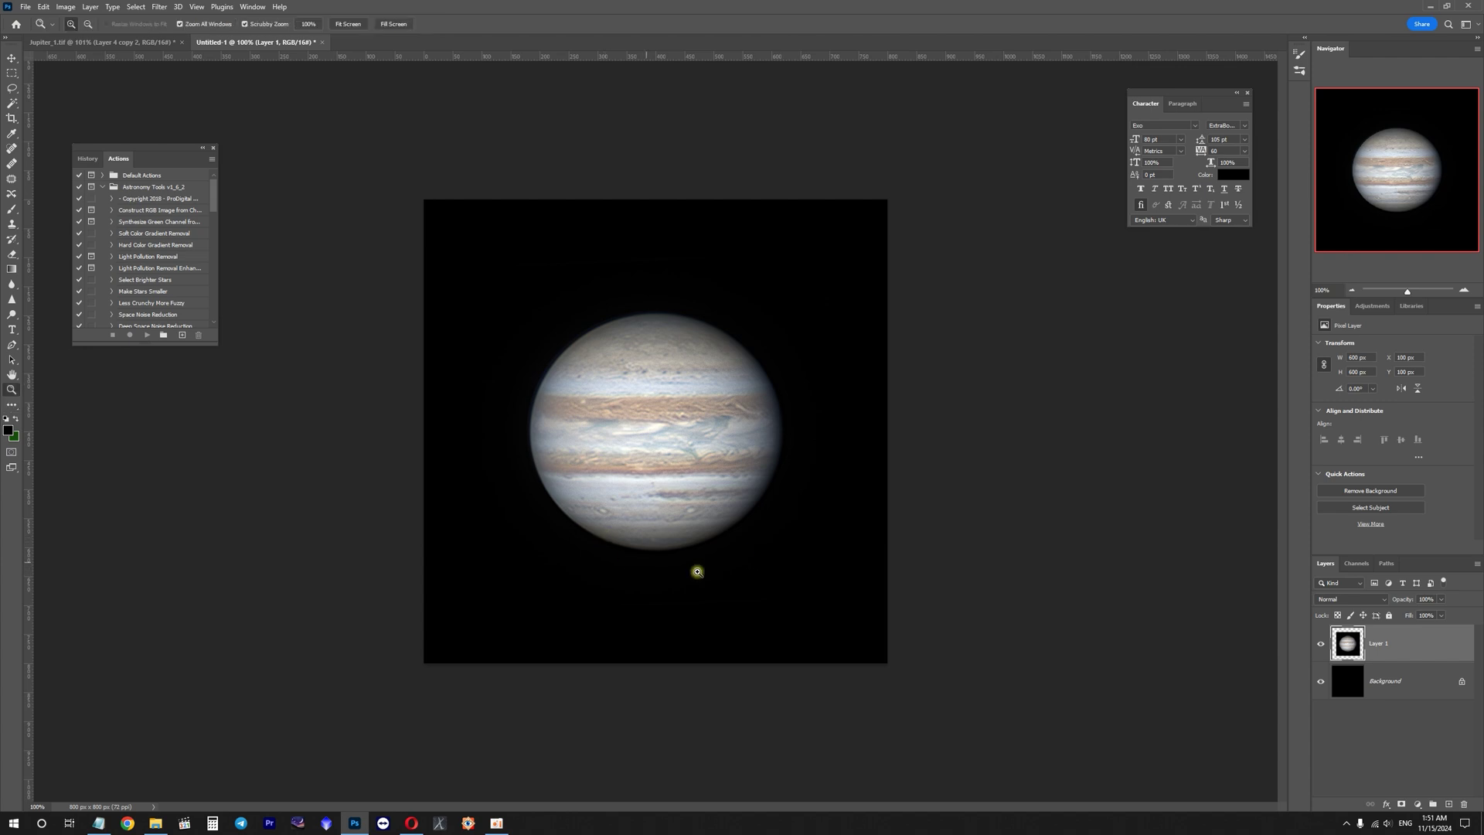
pyautogui.moveTo(691, 570); pyautogui.dragTo(663, 568)
pyautogui.scroll(5, 663, 568)
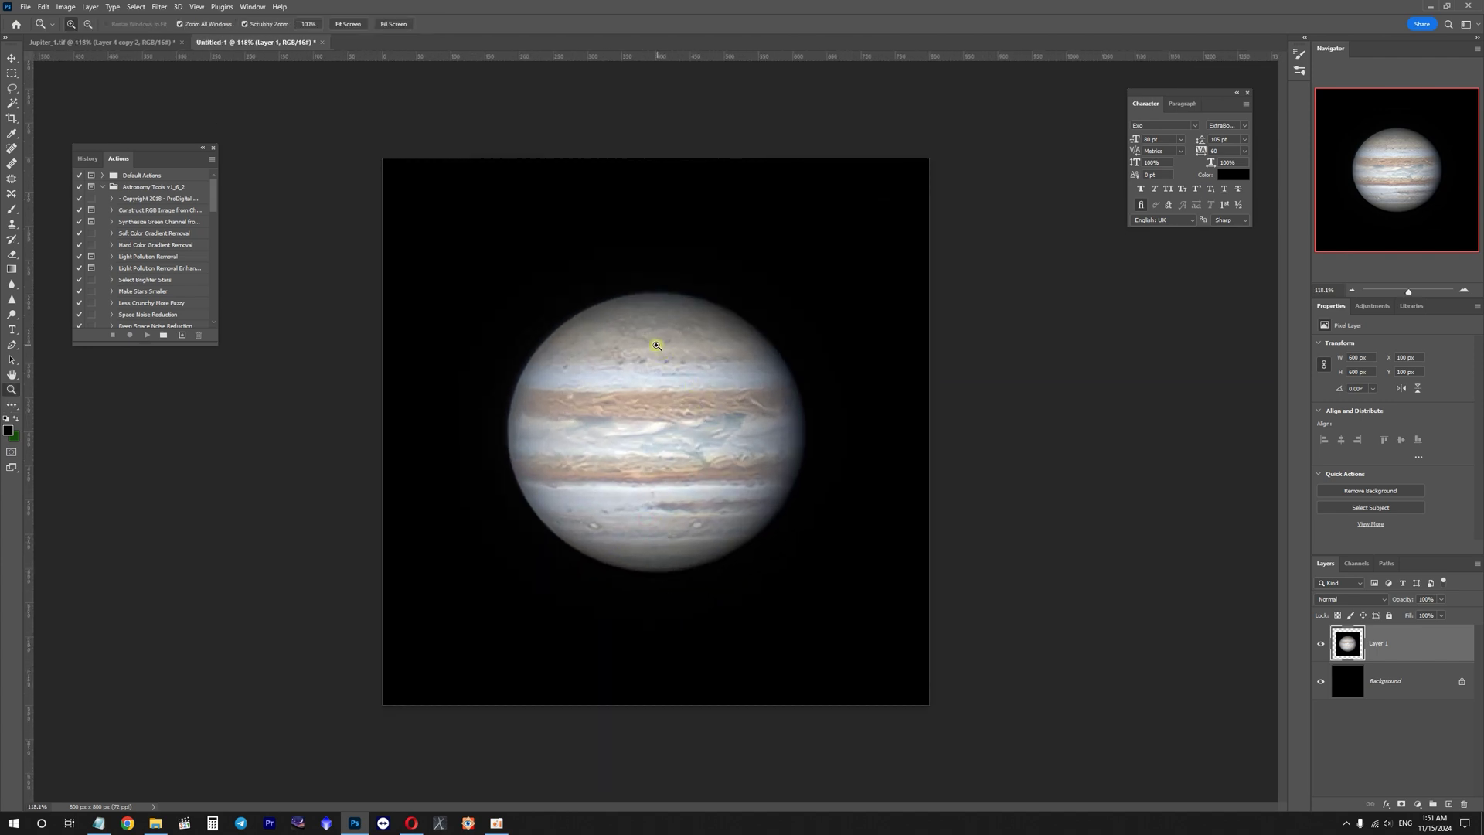
pyautogui.scroll(2, 656, 346)
pyautogui.scroll(-4, 701, 377)
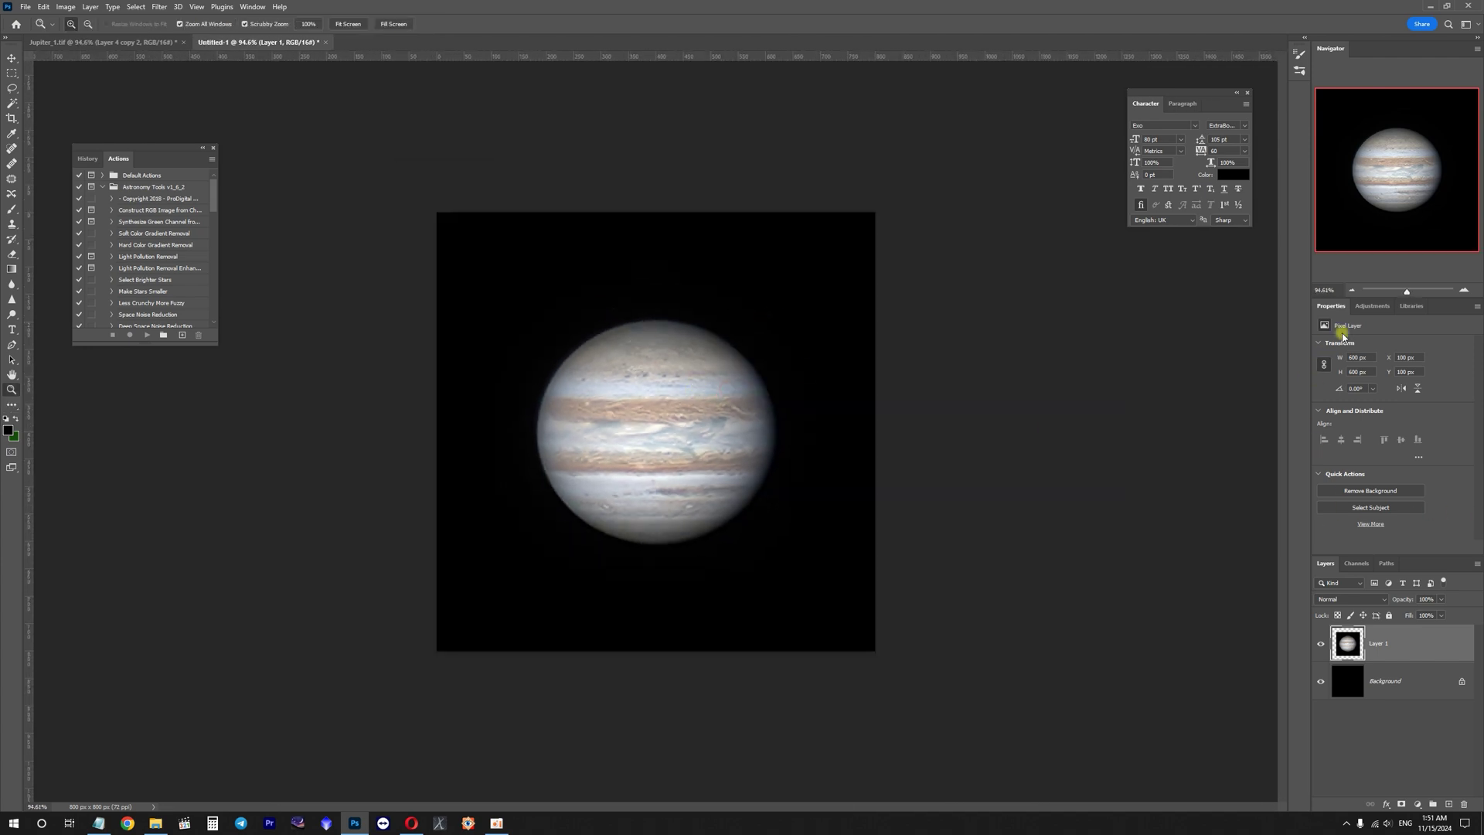
pyautogui.click(1382, 291)
pyautogui.click(1370, 305)
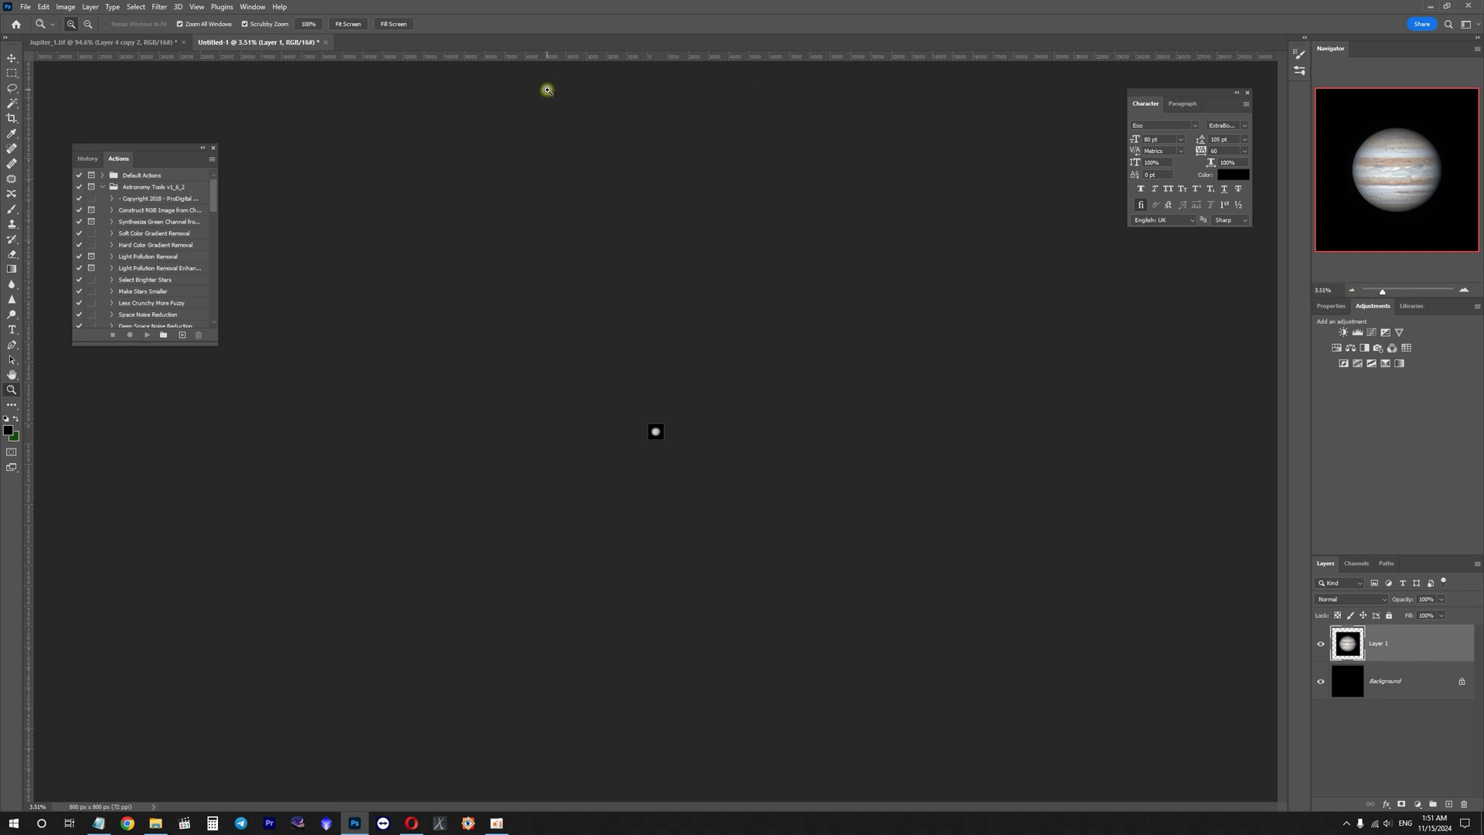
# - Add a Levels adjustment layer above Jupiter and set its white input level to 2 to expose the faint background
pyautogui.click(308, 24)
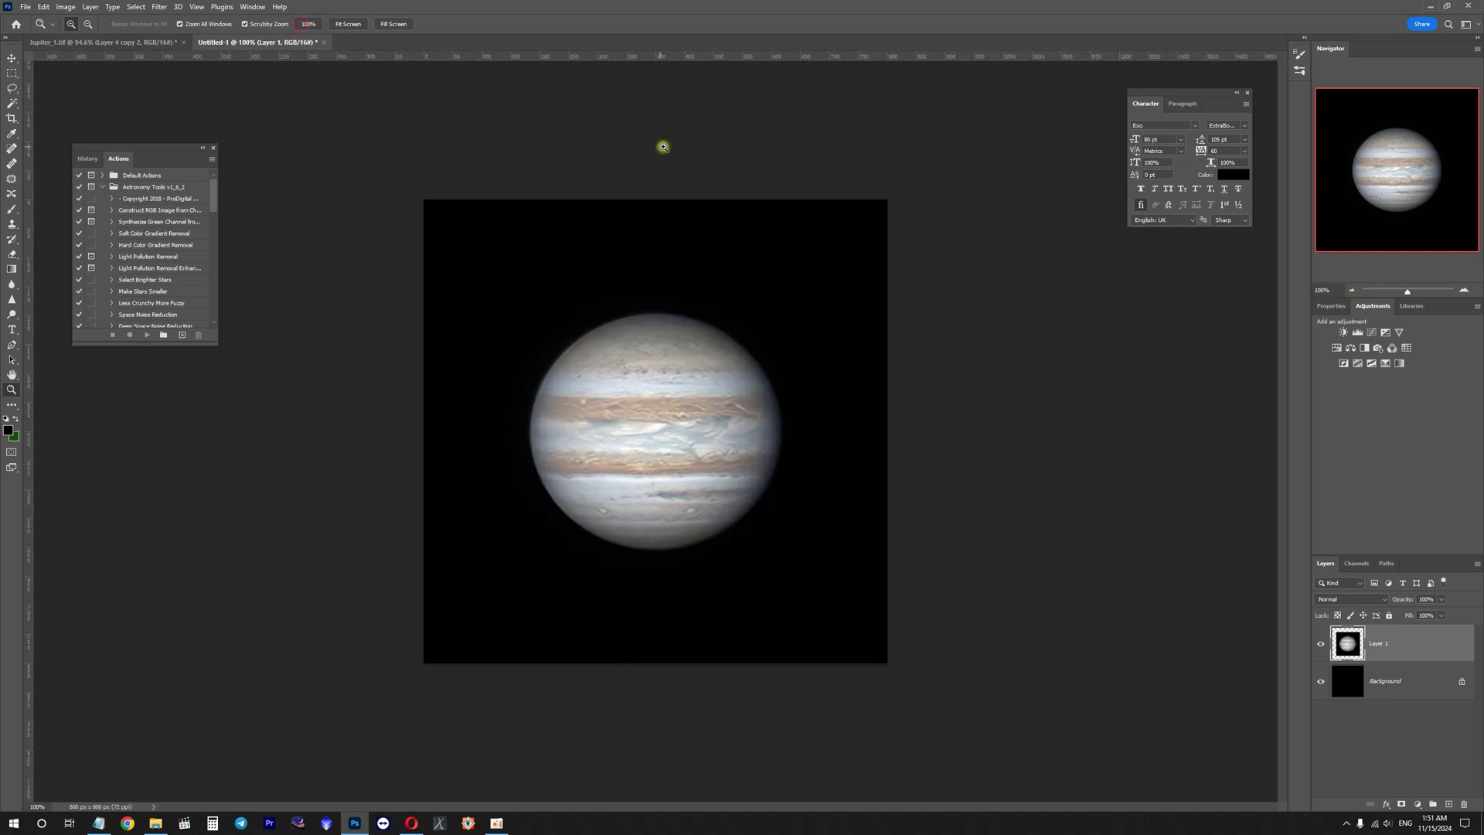
pyautogui.press('w')
pyautogui.click(1370, 333)
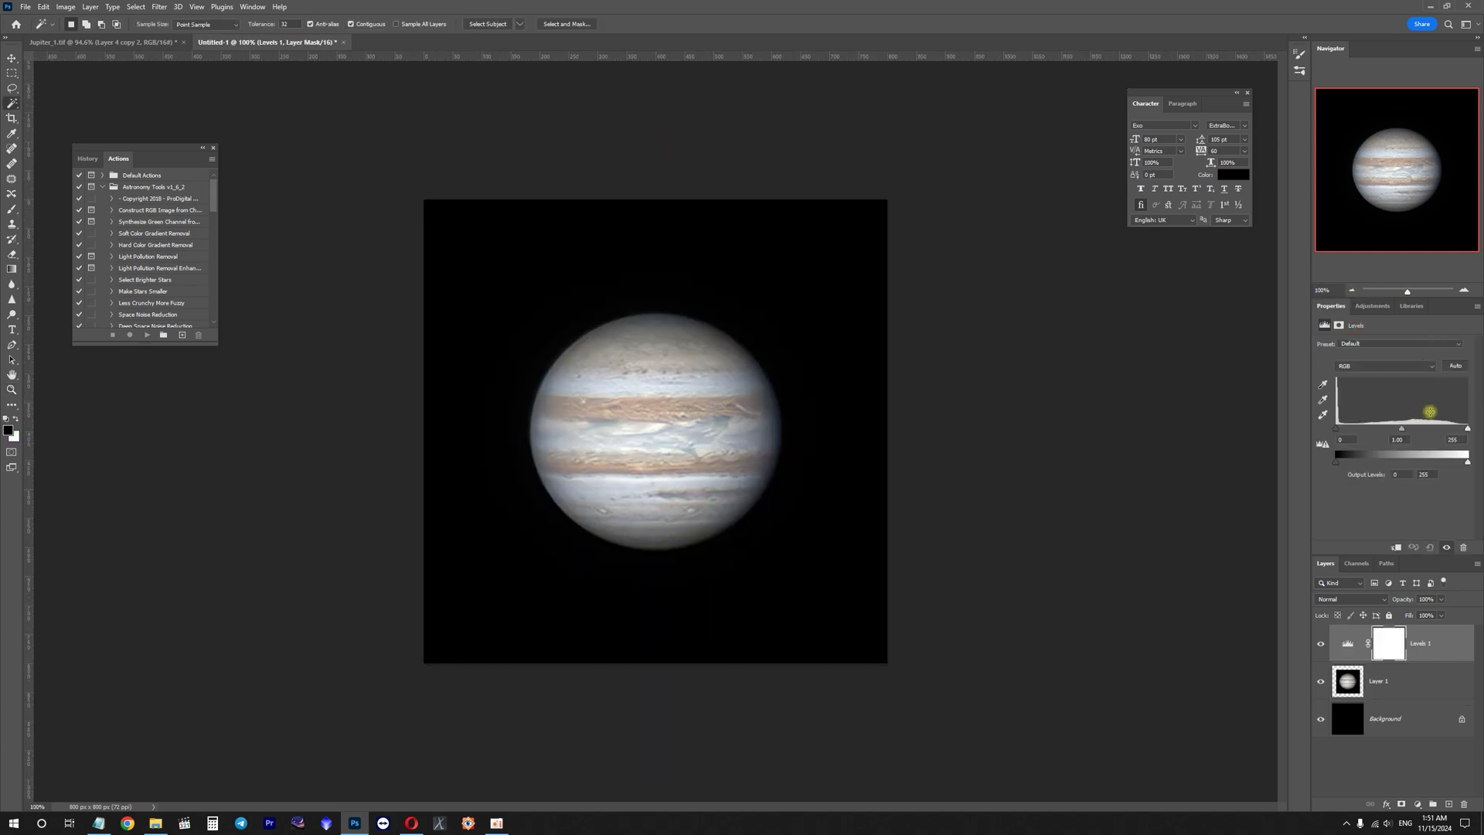
pyautogui.moveTo(1463, 431); pyautogui.dragTo(1334, 432)
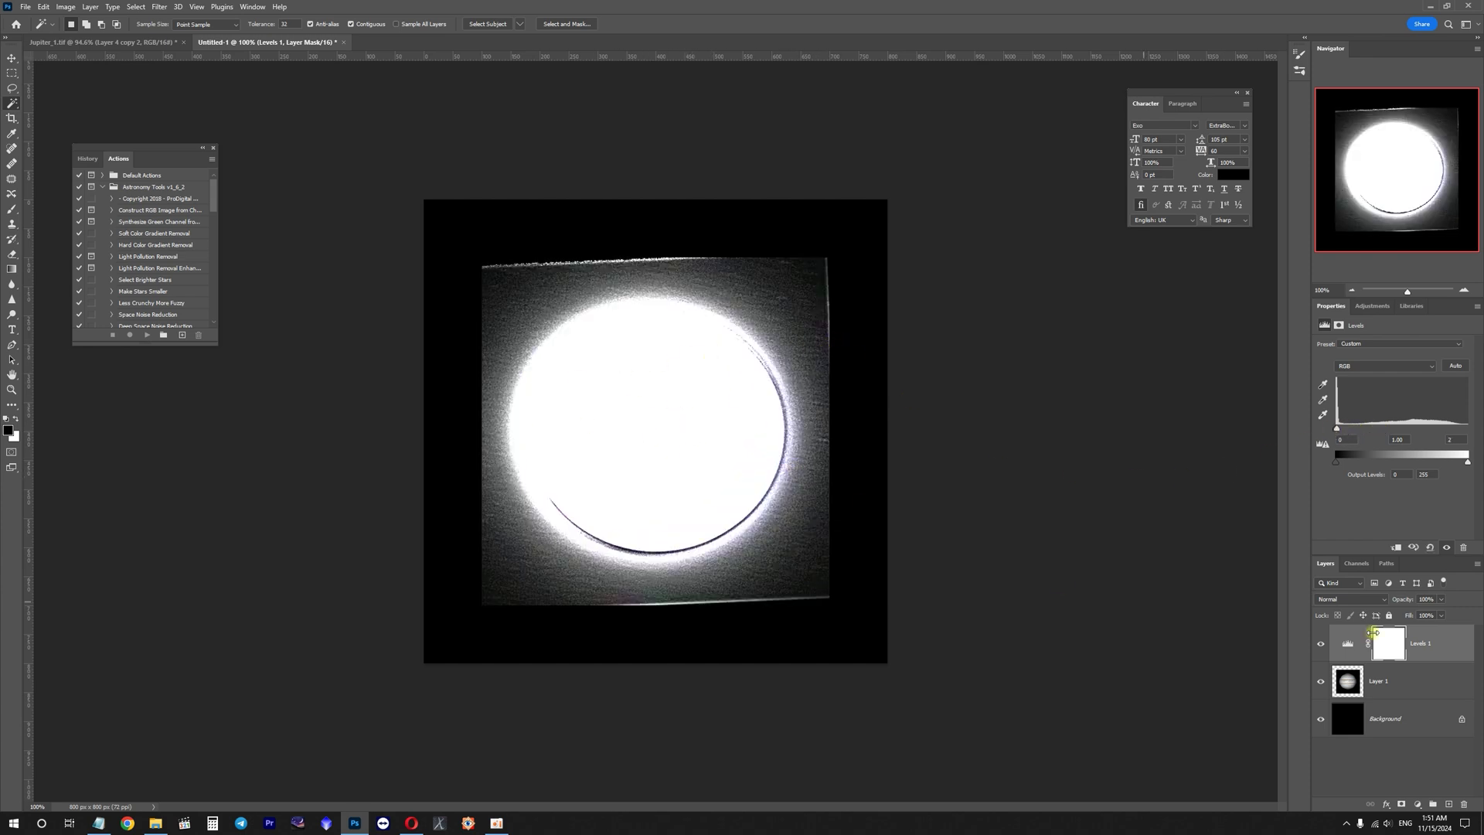
# - Draw an ellipse shape about 444 px wide above the Jupiter layer and fit it to the planet's outline
pyautogui.click(1408, 683)
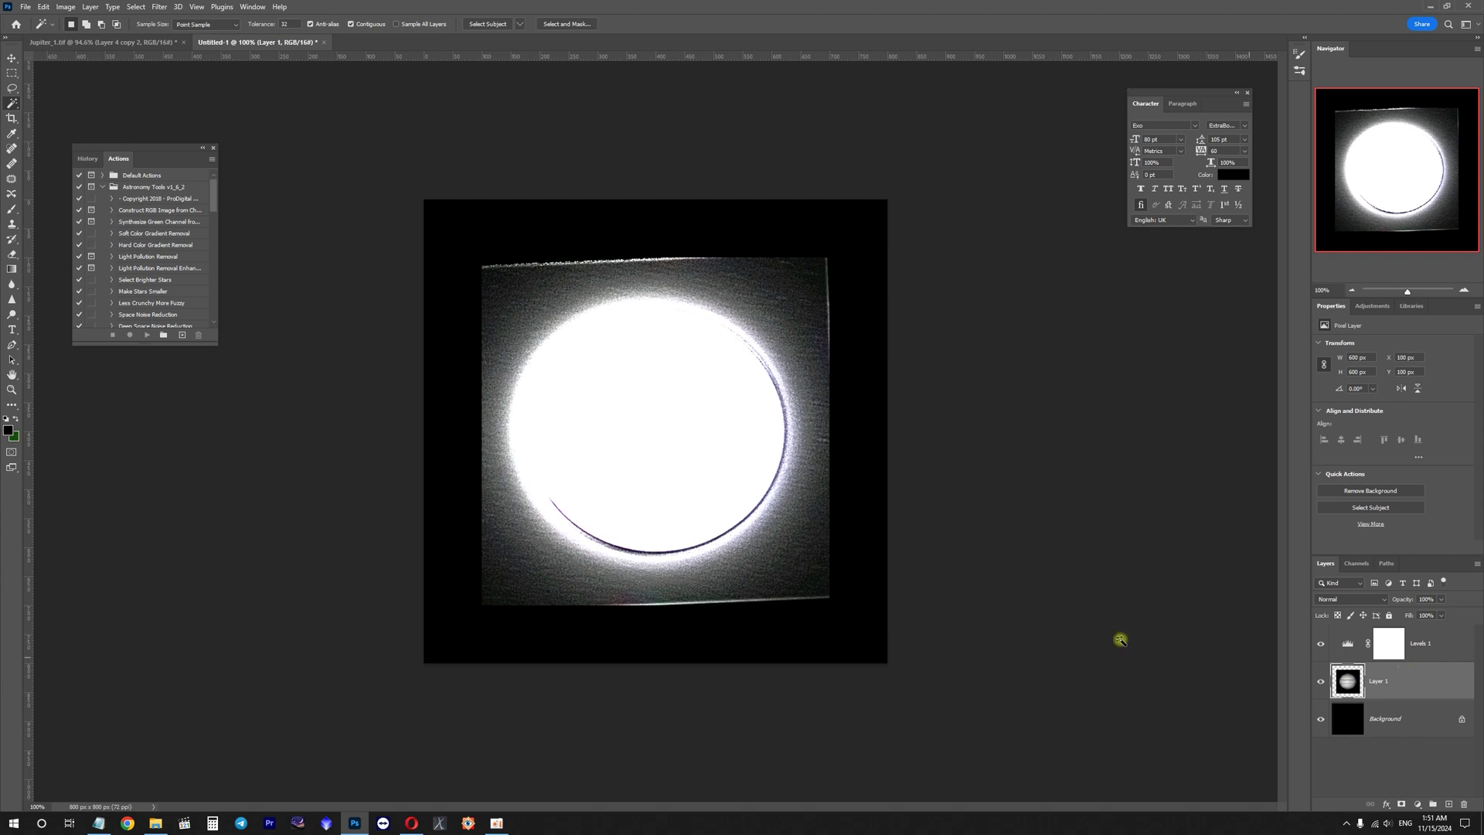
pyautogui.press('u')
pyautogui.click(109, 42)
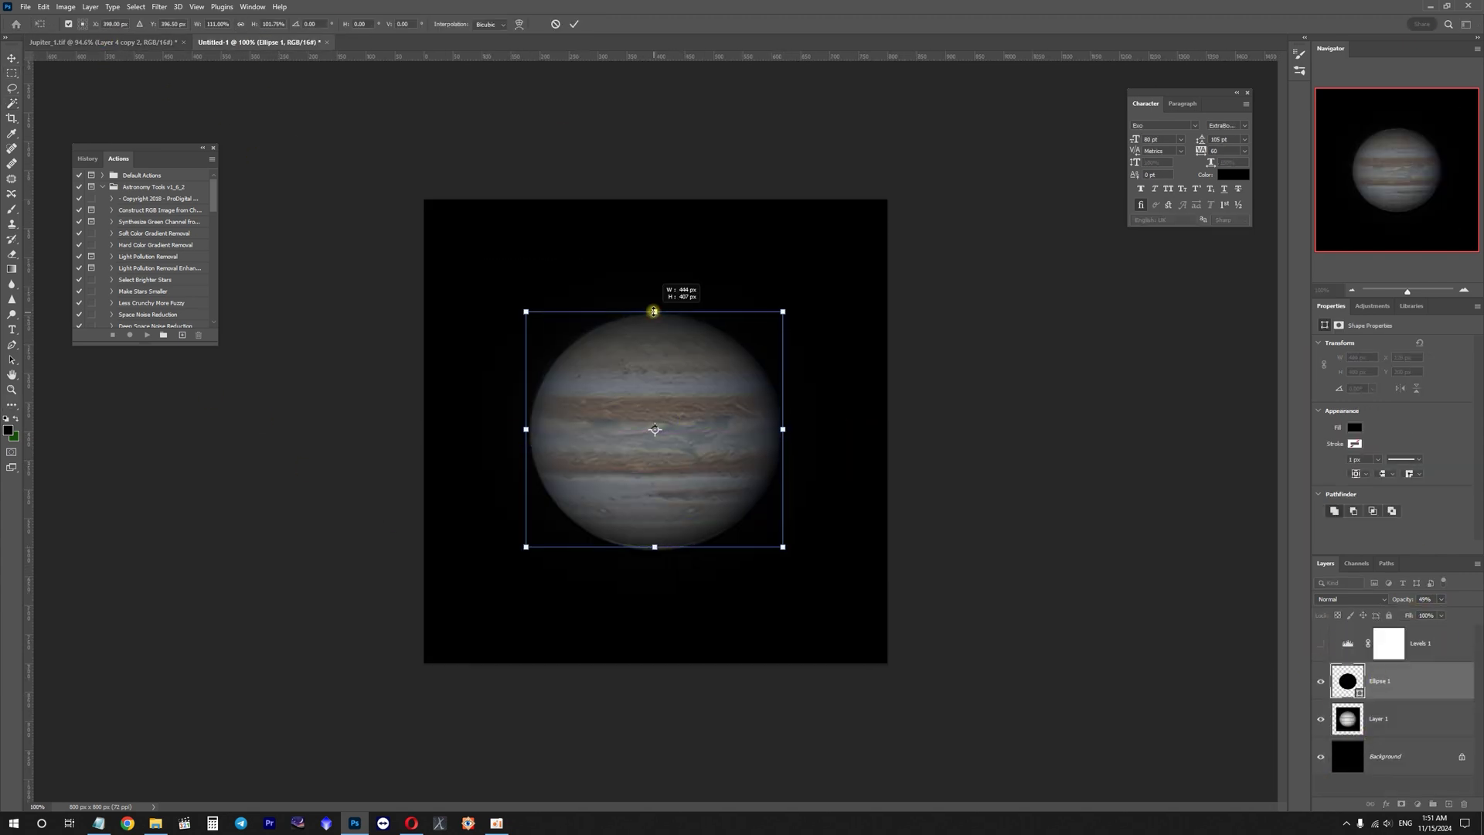
pyautogui.press('Return')
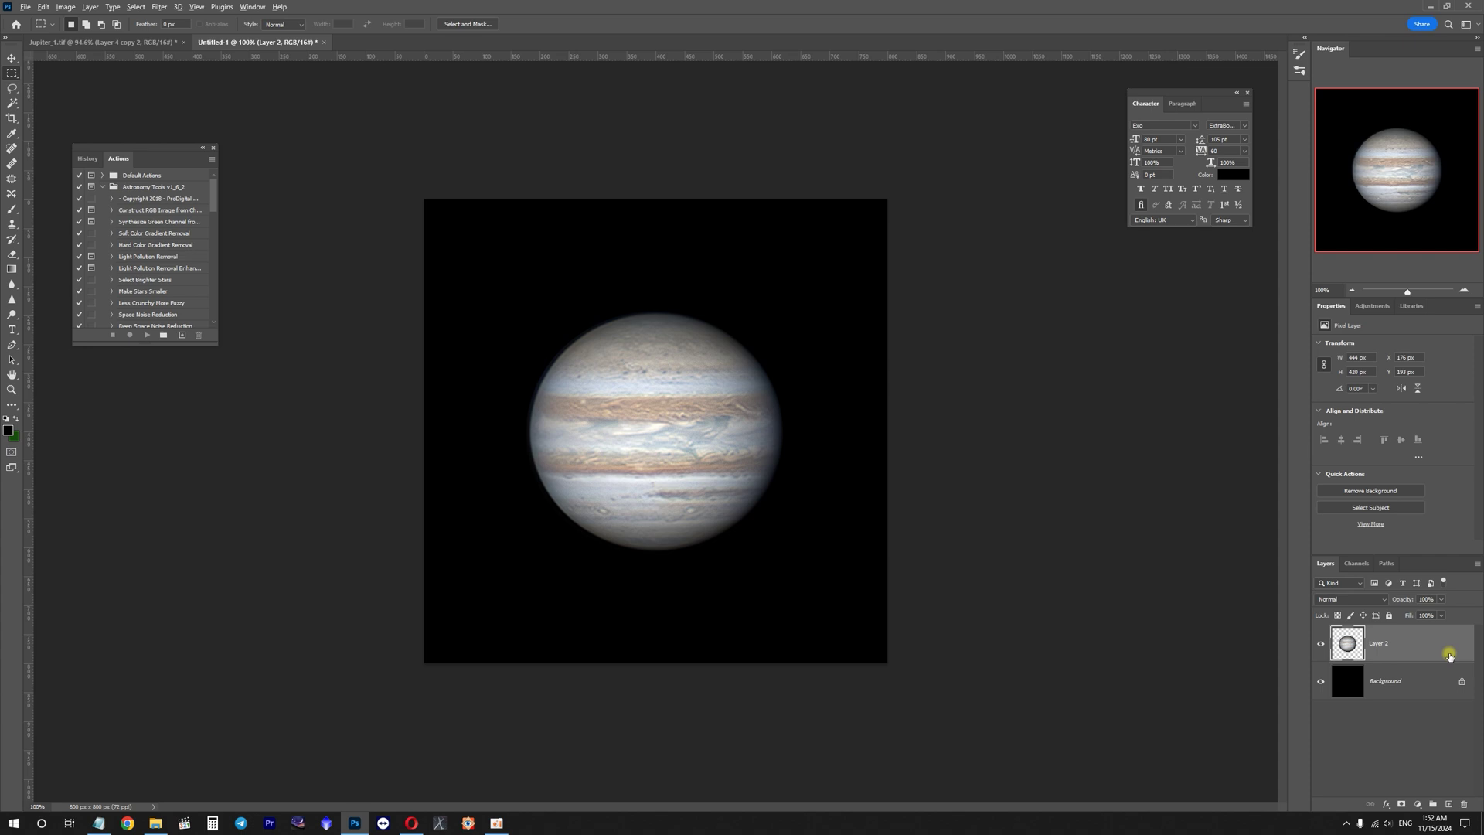
# - Merge the cut-out Jupiter with the black background and save it for web on the Desktop as a maximum-quality JPEG named Jupiter_10_29_2024_YouTube
pyautogui.hotkey('ctrl', 'shift', 'e')
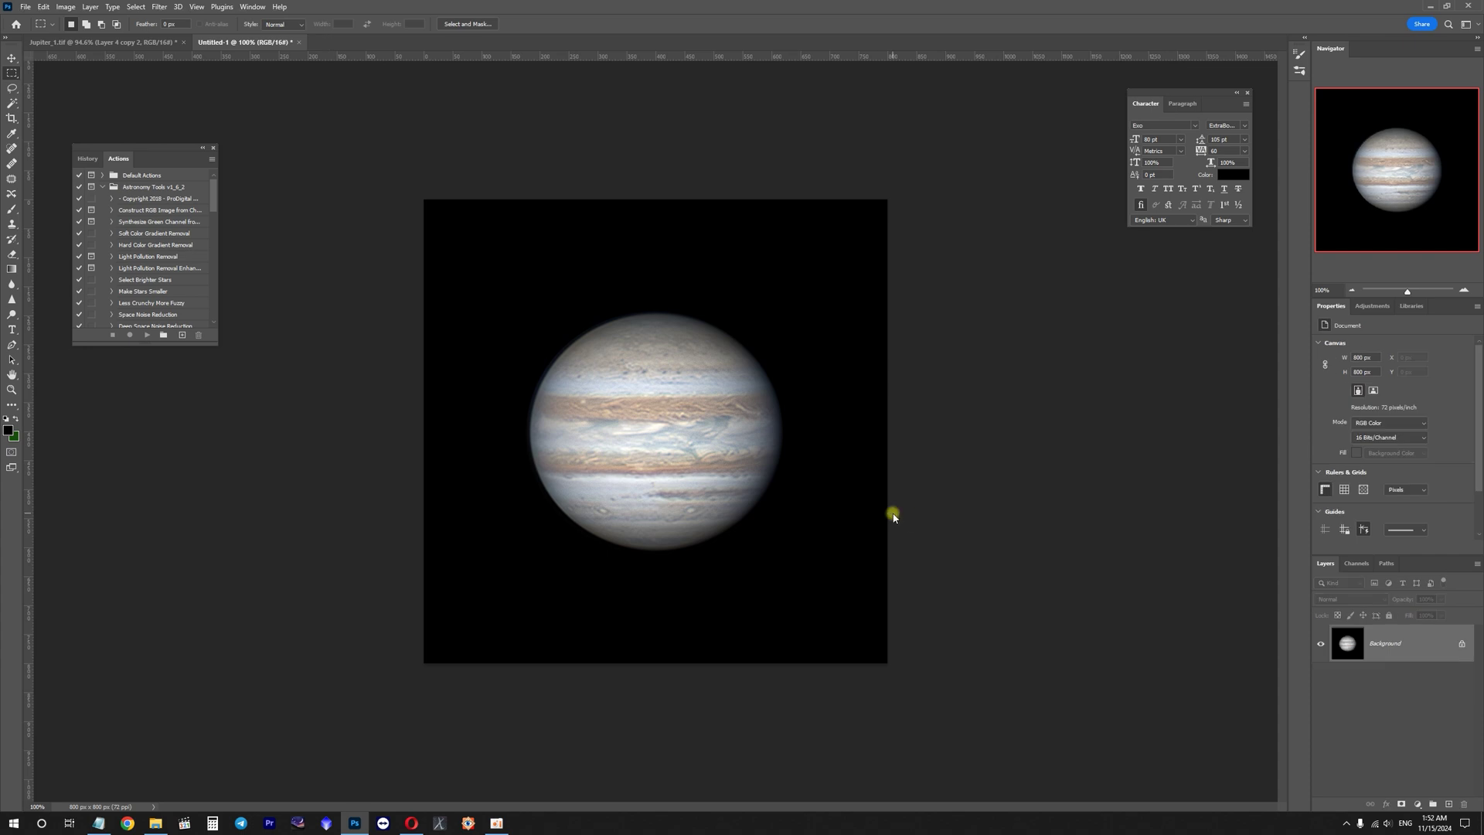
pyautogui.hotkey('ctrl', 'alt', 'shift', 's')
pyautogui.press('Return')
pyautogui.write('Jupiter_10_29_2024_YouTube')
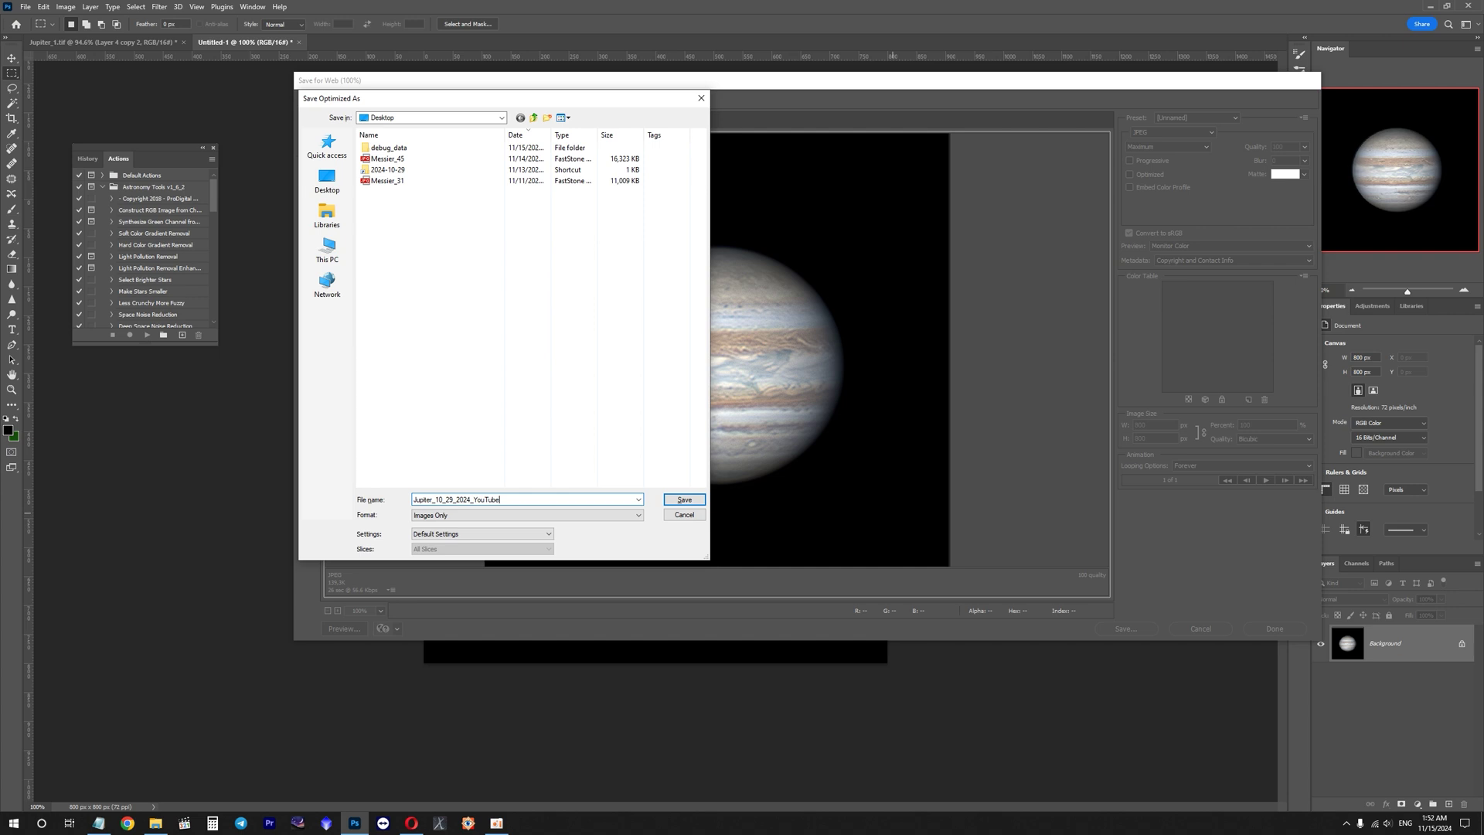
pyautogui.press('Return')
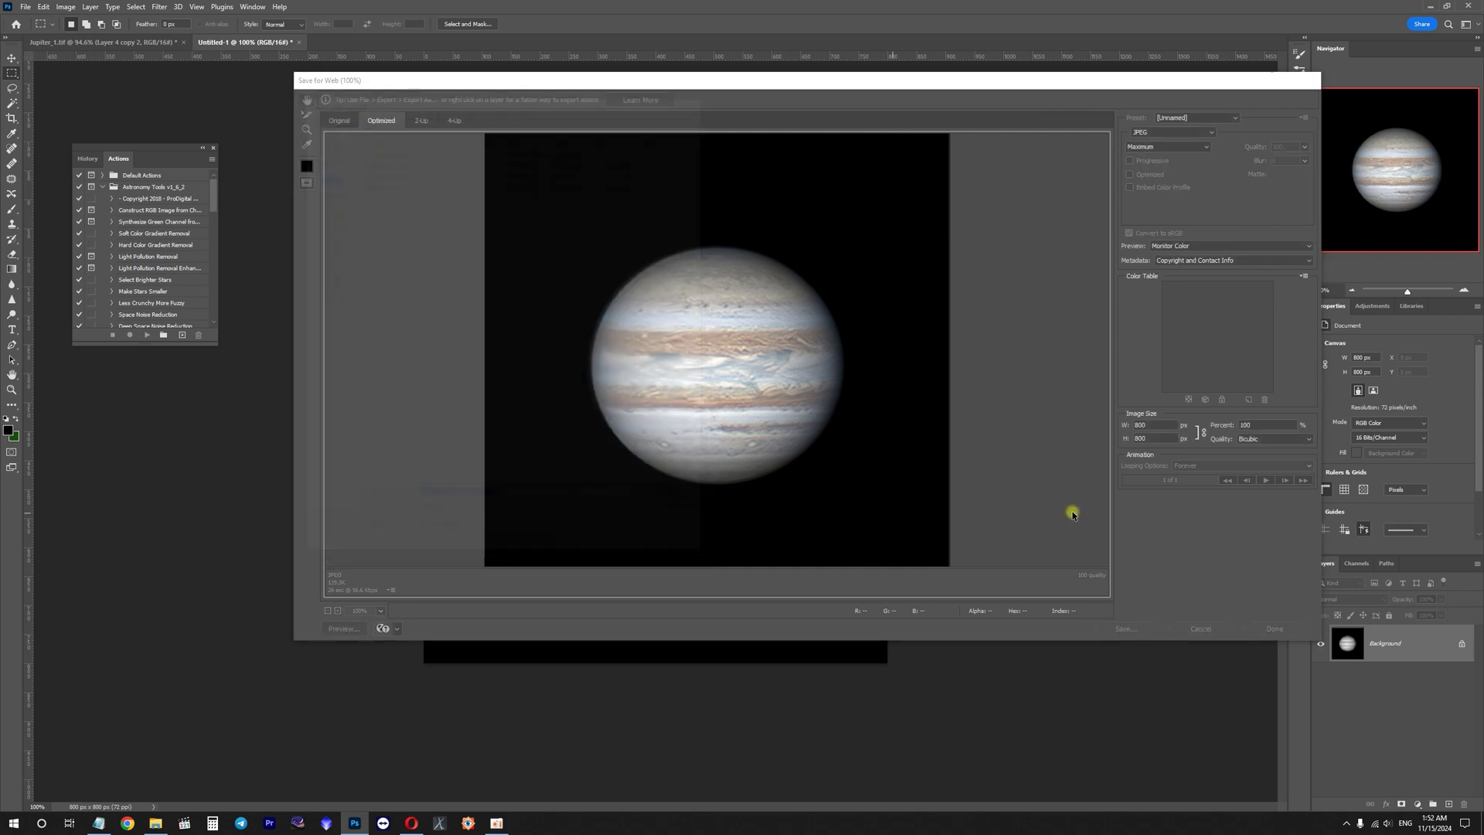
# - On the Windows desktop, delete the debug_data, AutoStakkert, LastSession and Clean Listener items and move the exported Jupiter image to the middle
pyautogui.press('super+d')
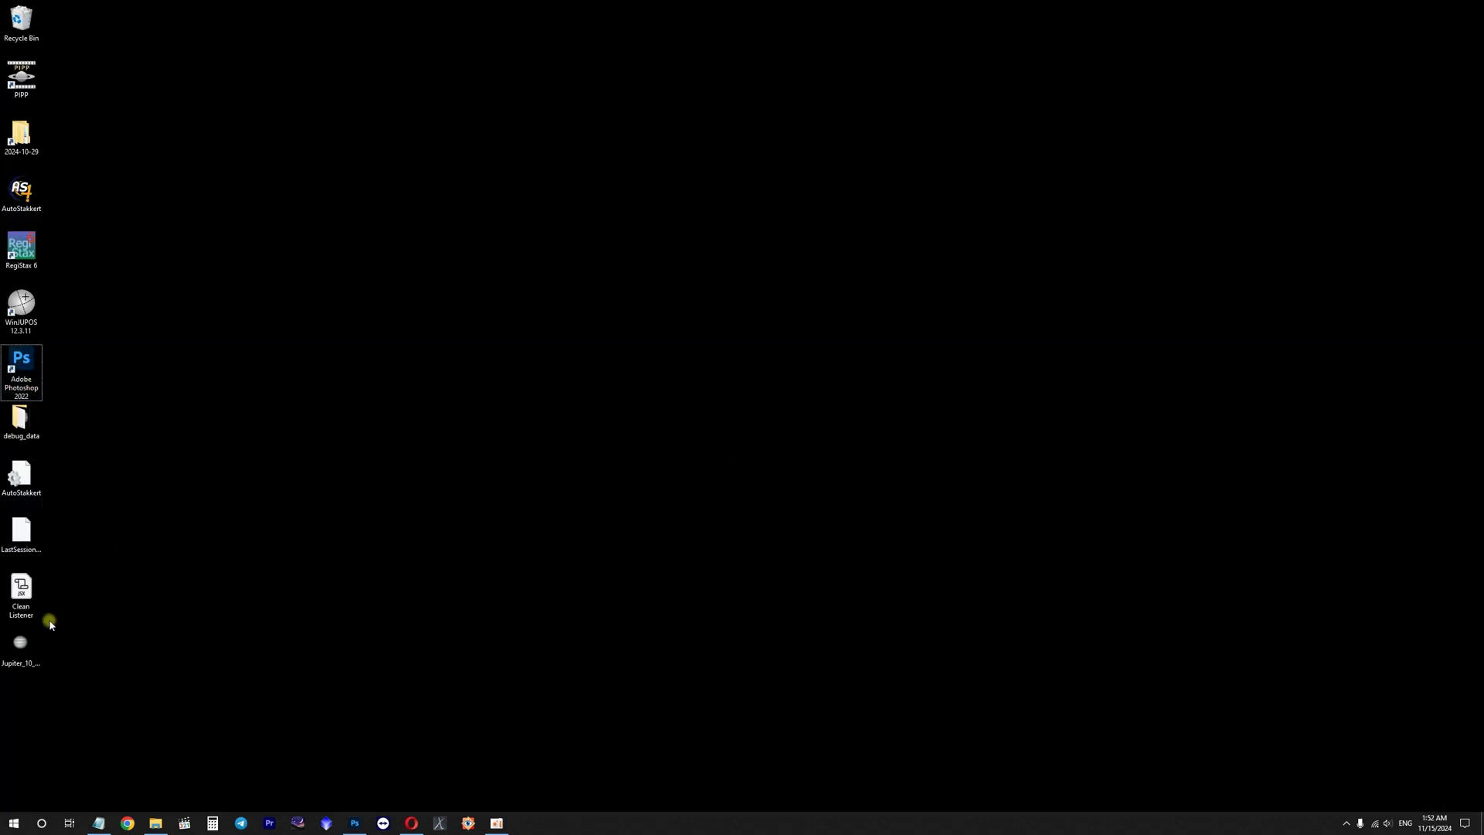
pyautogui.moveTo(104, 612); pyautogui.dragTo(6, 404)
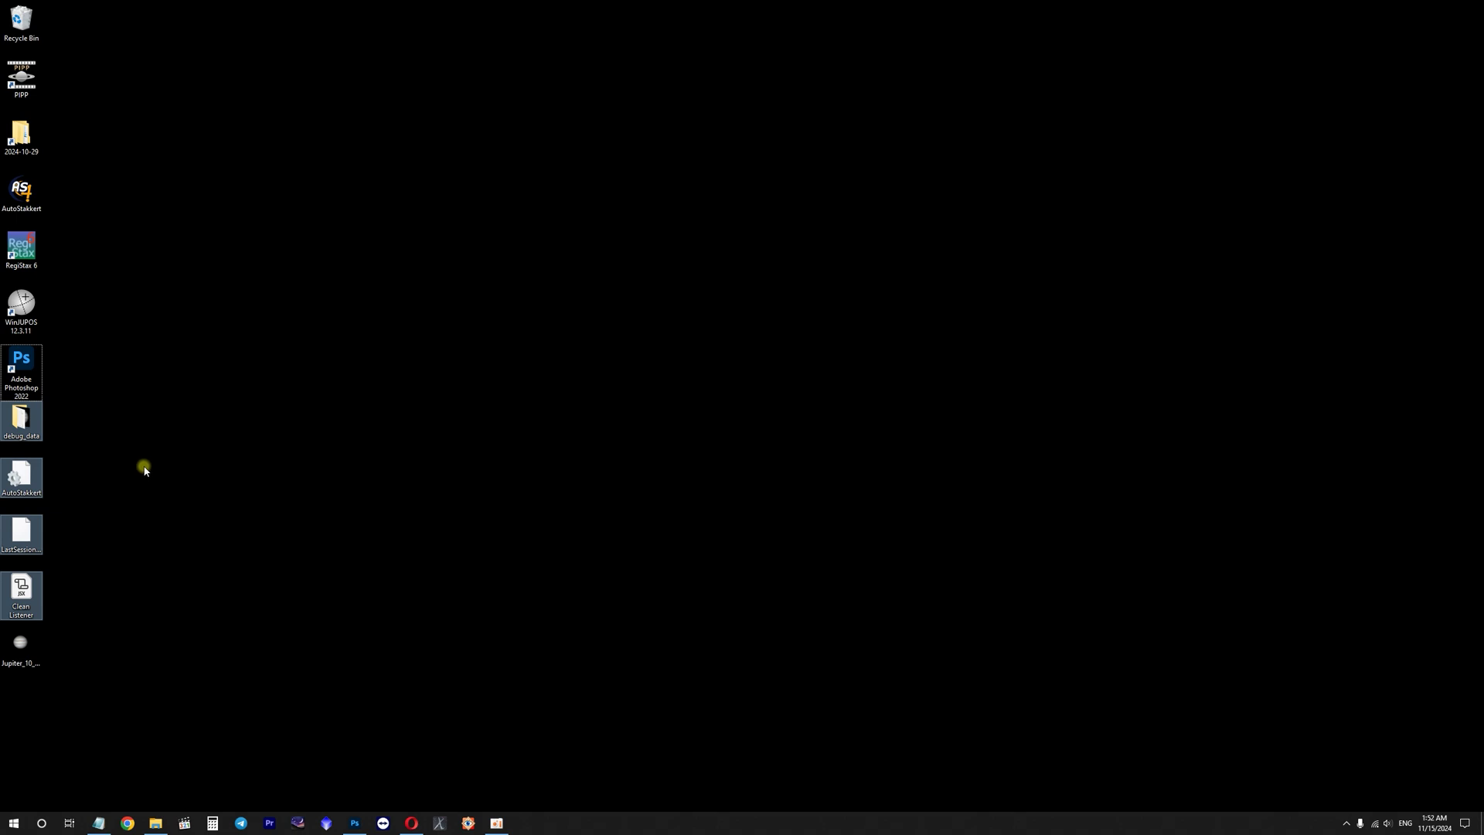
pyautogui.press('Delete')
pyautogui.moveTo(22, 645); pyautogui.dragTo(761, 362)
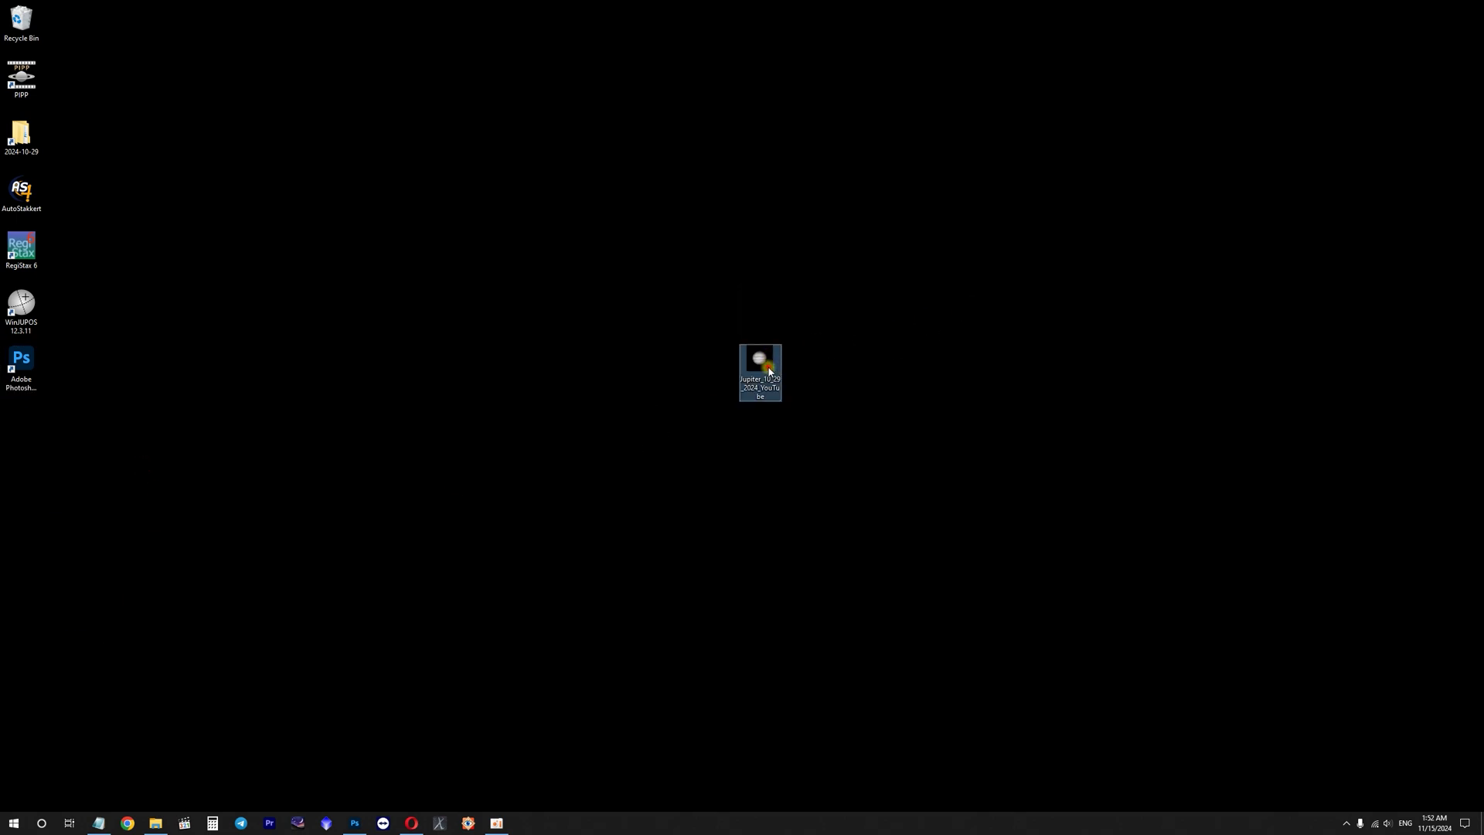